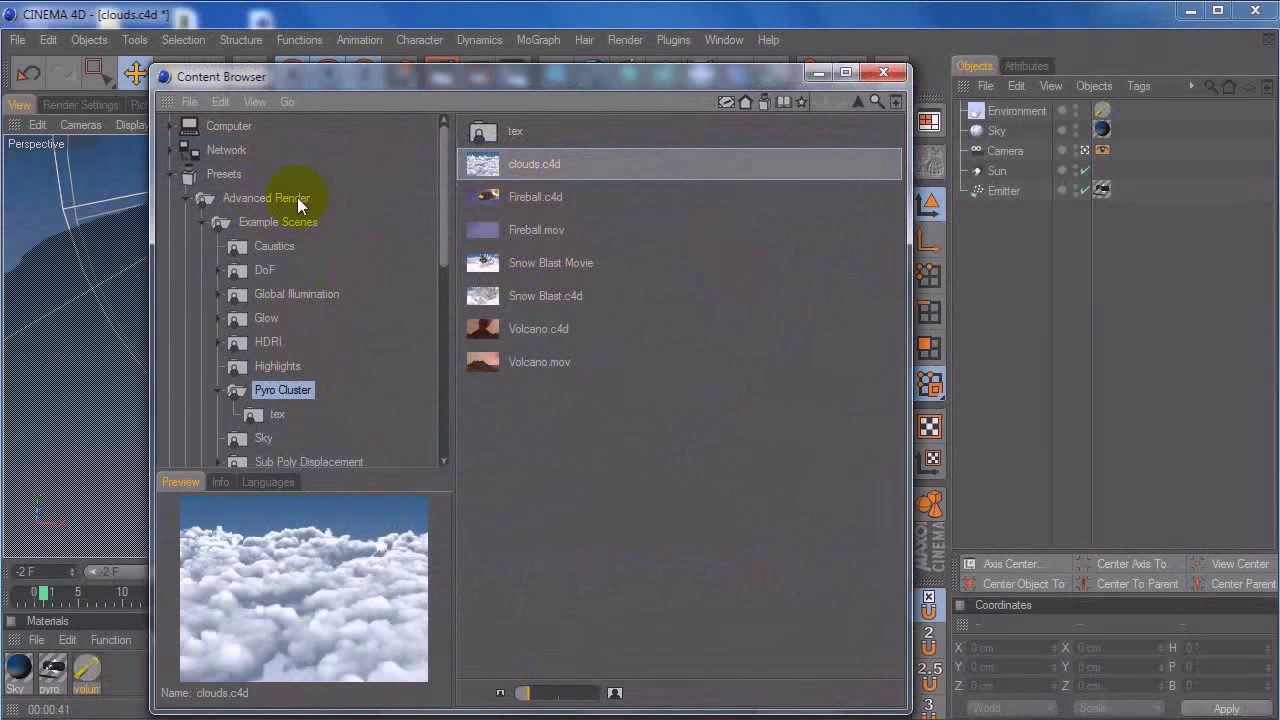
Step: Close the Content Browser and examine the cloud scene's Environment, Sky, Camera, Sun and Emitter objects with their material tags
click(883, 72)
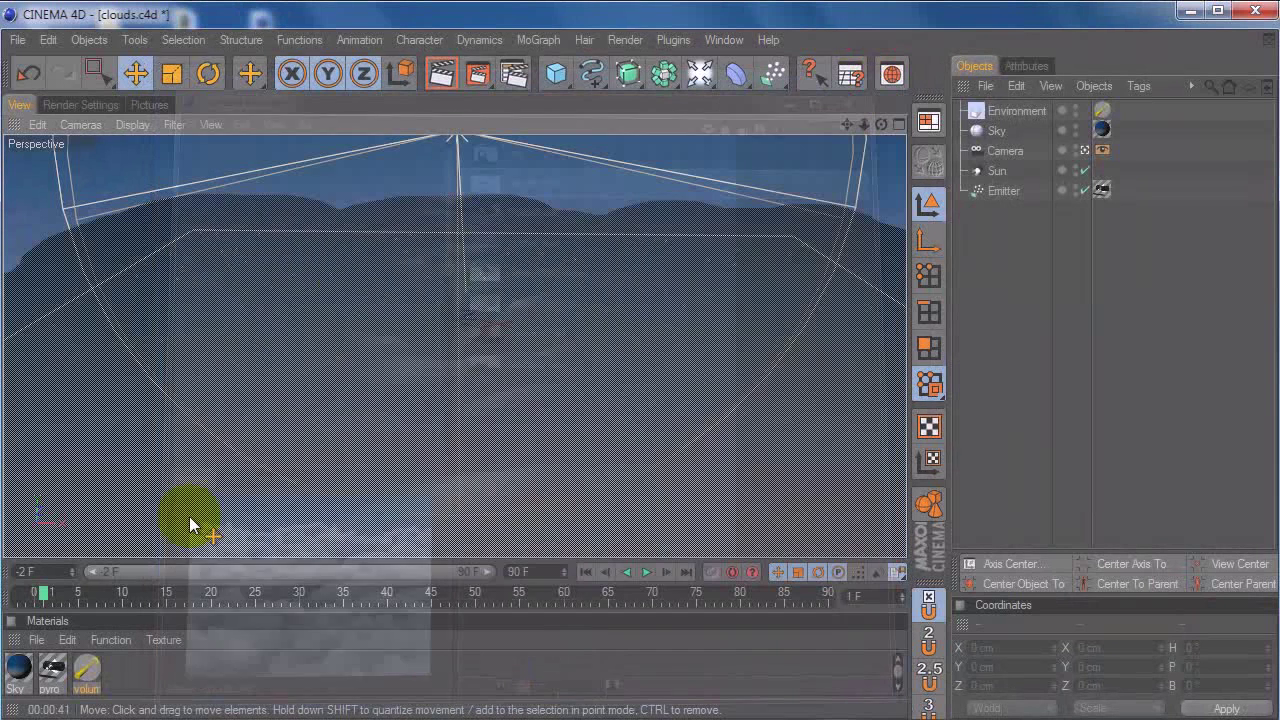
click(995, 171)
click(995, 150)
click(992, 130)
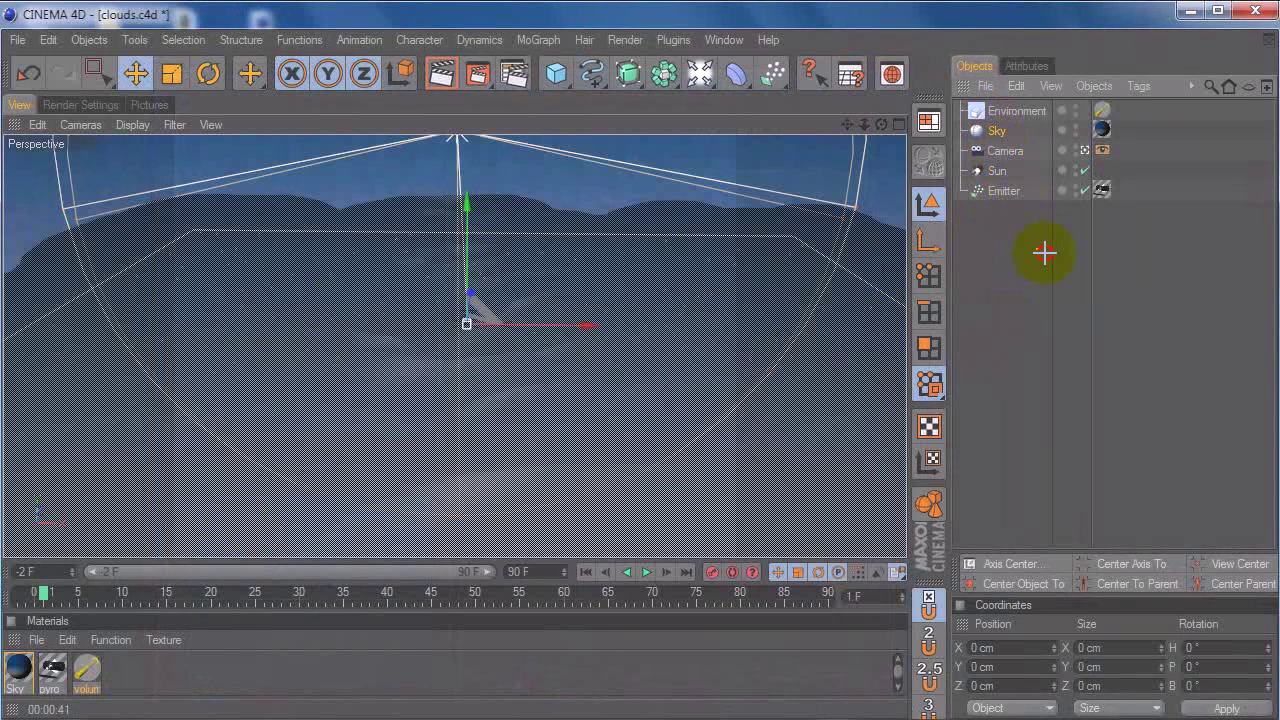
click(1101, 130)
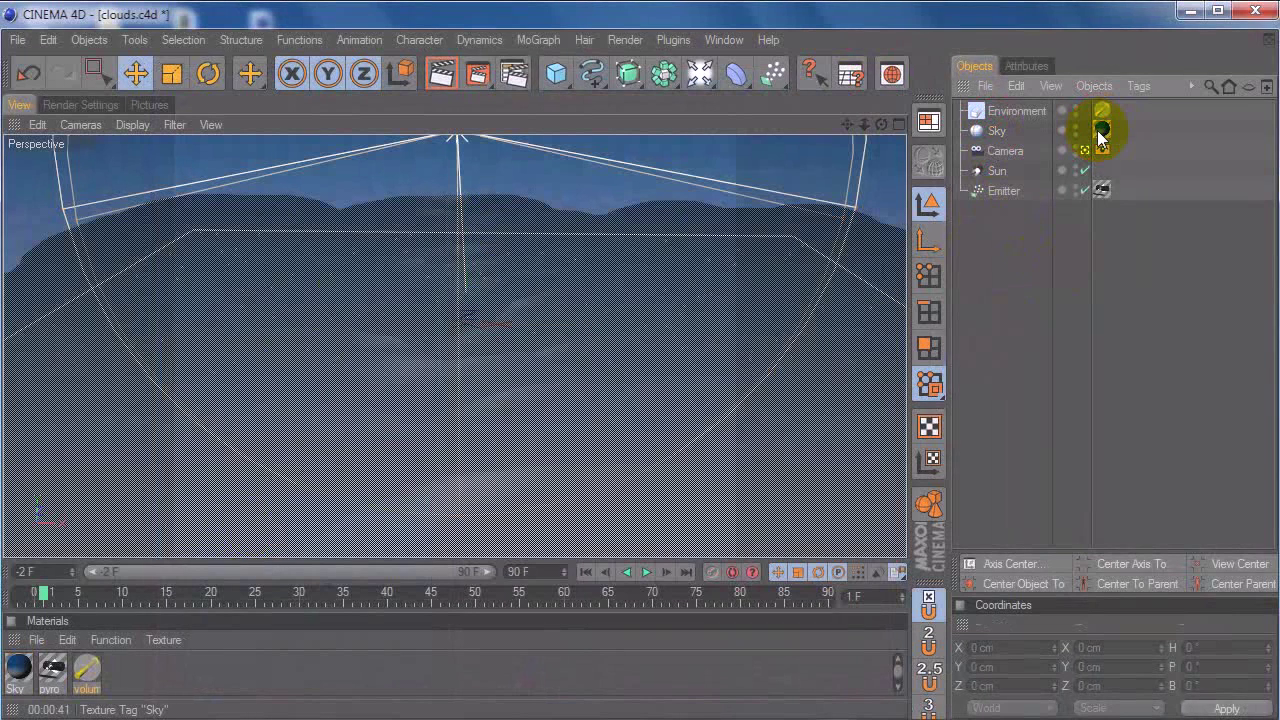
click(1025, 111)
click(1004, 189)
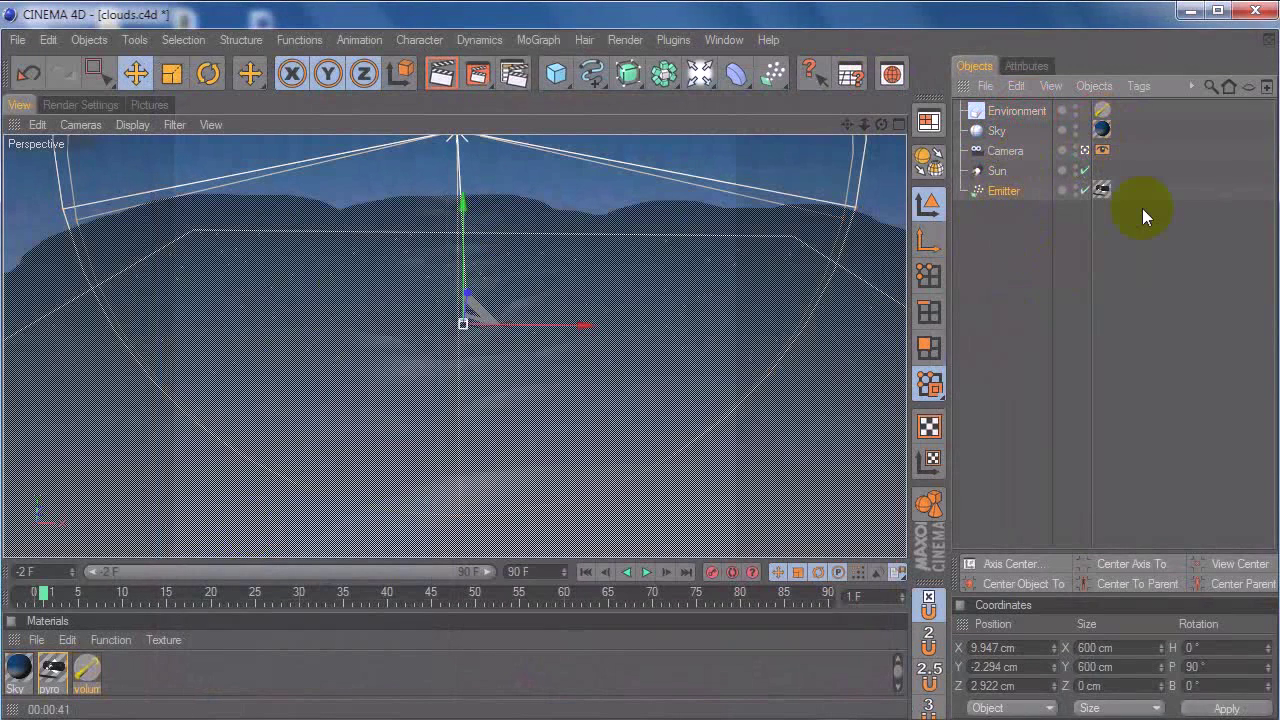
click(1101, 110)
click(999, 398)
click(1048, 277)
click(1102, 190)
click(1125, 318)
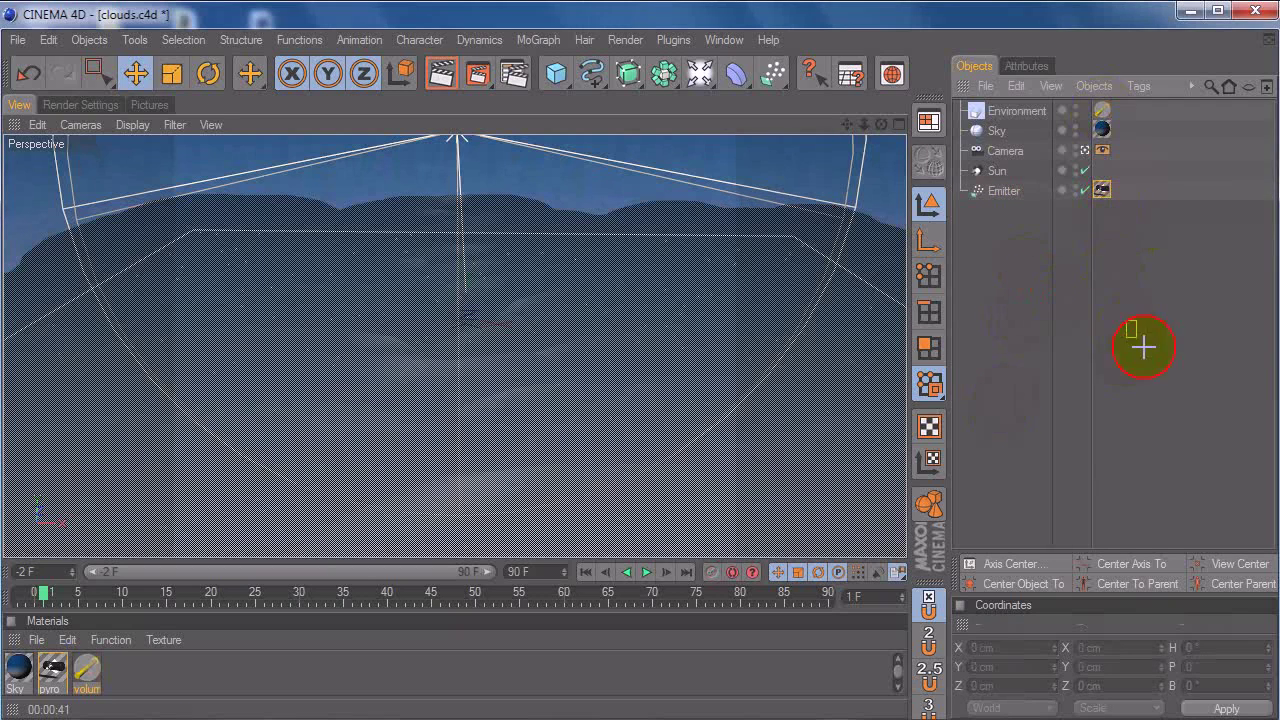
click(998, 193)
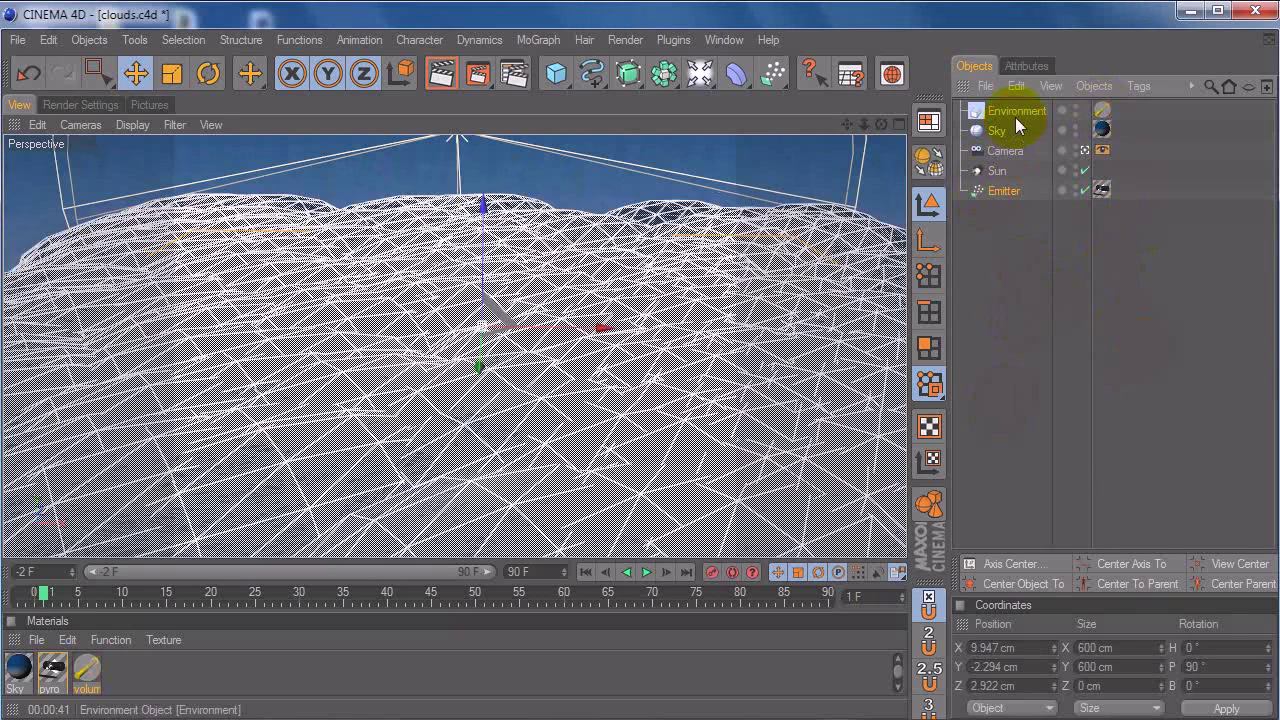
click(1013, 232)
click(1010, 248)
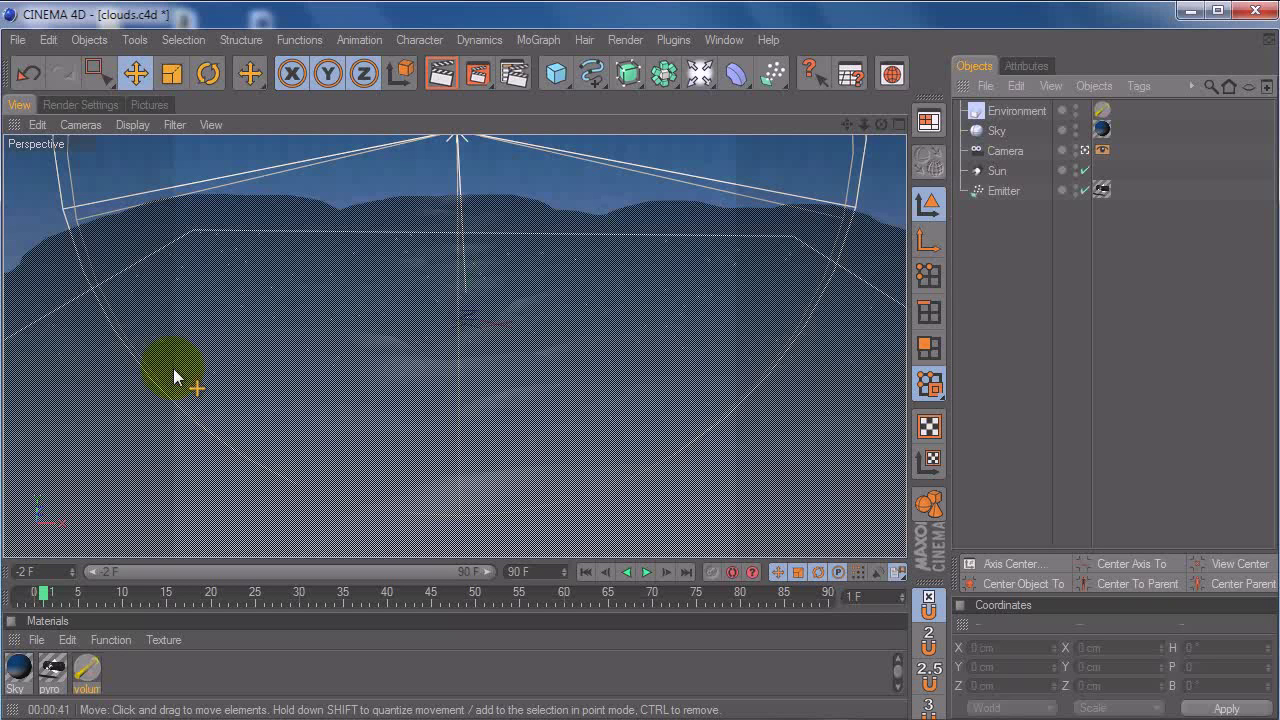
Step: Render the cloud scene to the Picture Viewer and examine the whole image from sky to foreground
key(shift+r)
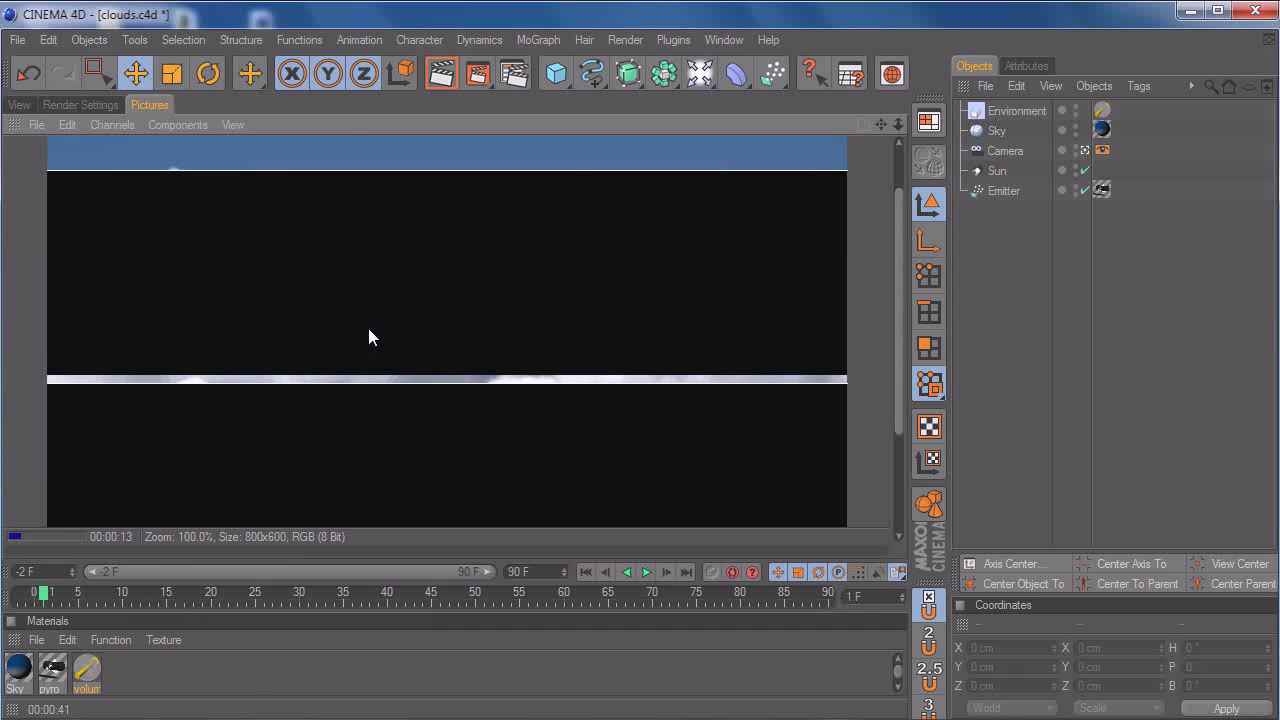
drag(380, 363, 406, 369)
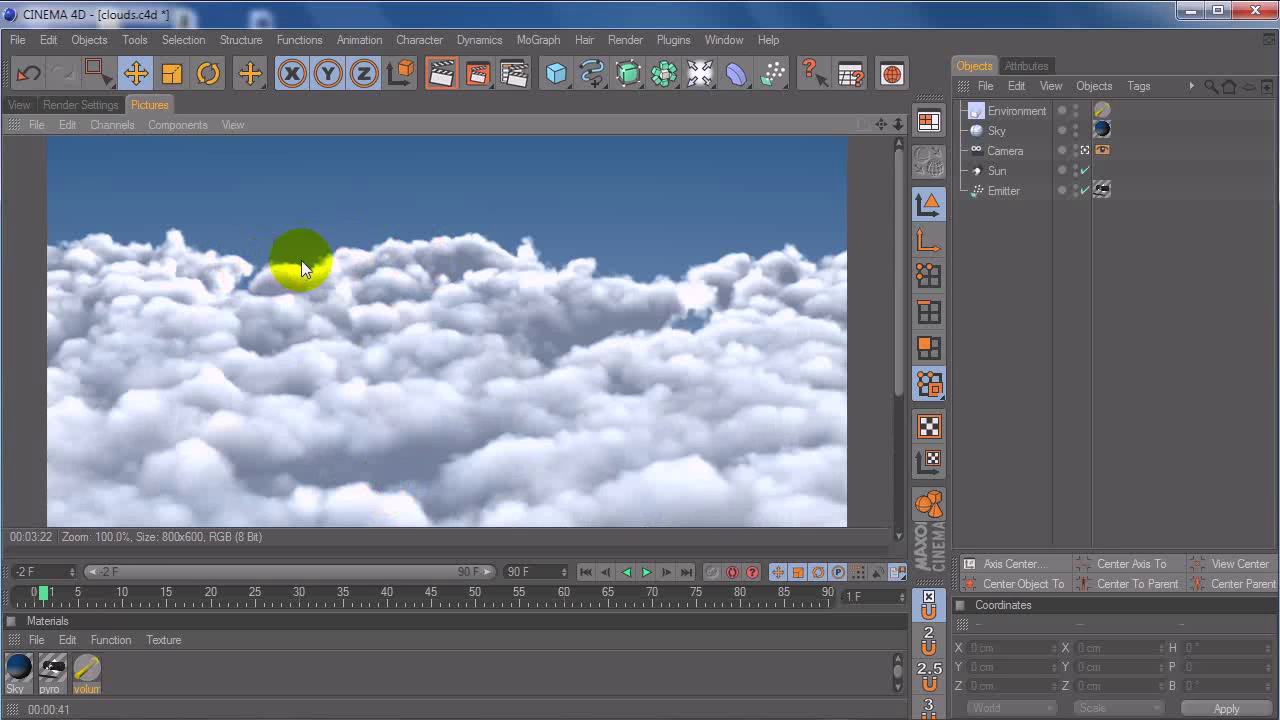
drag(624, 361, 676, 96)
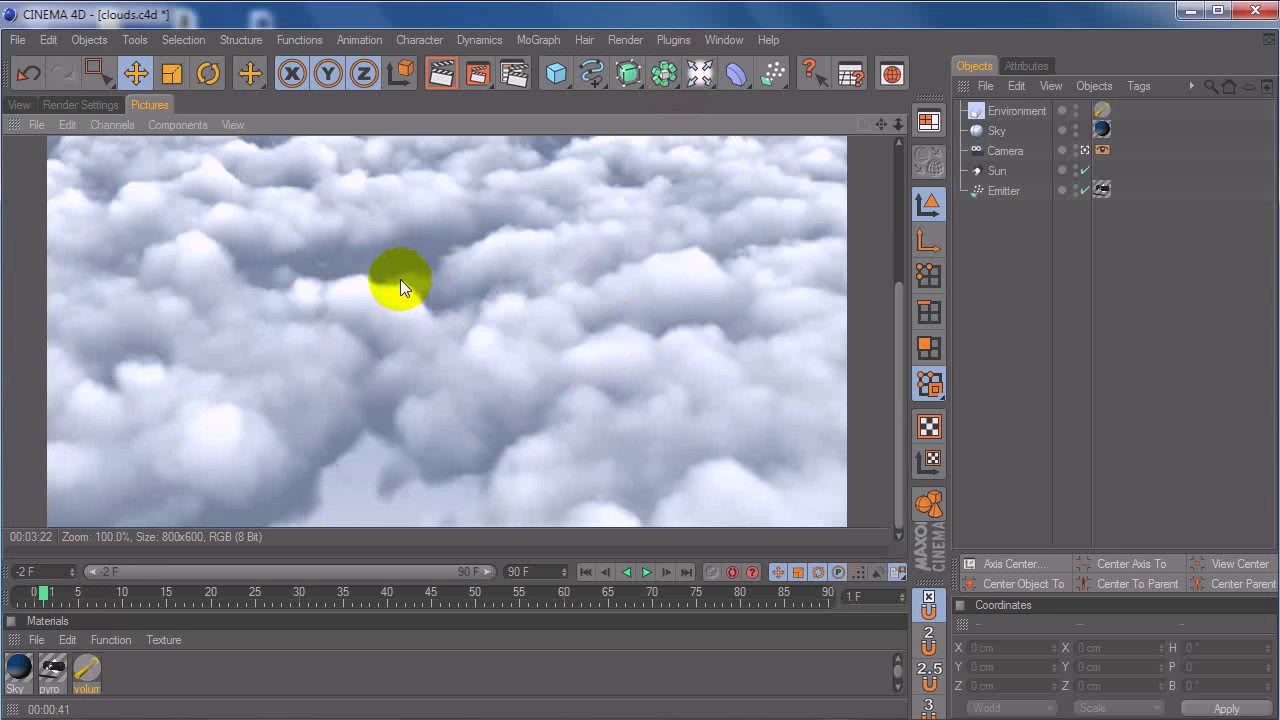
drag(441, 246, 452, 294)
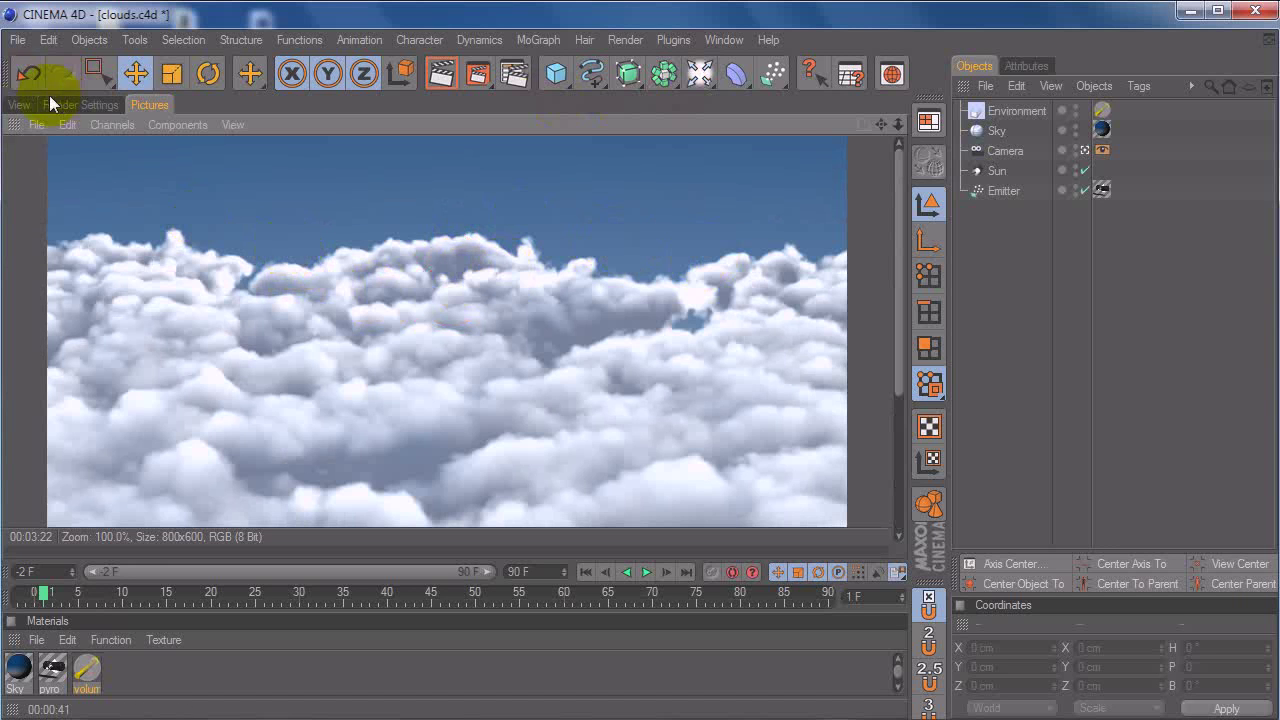
Step: Try the Crispy render mode on the volume material, switch it to Hazy, and dismiss the Material Editor
click(20, 104)
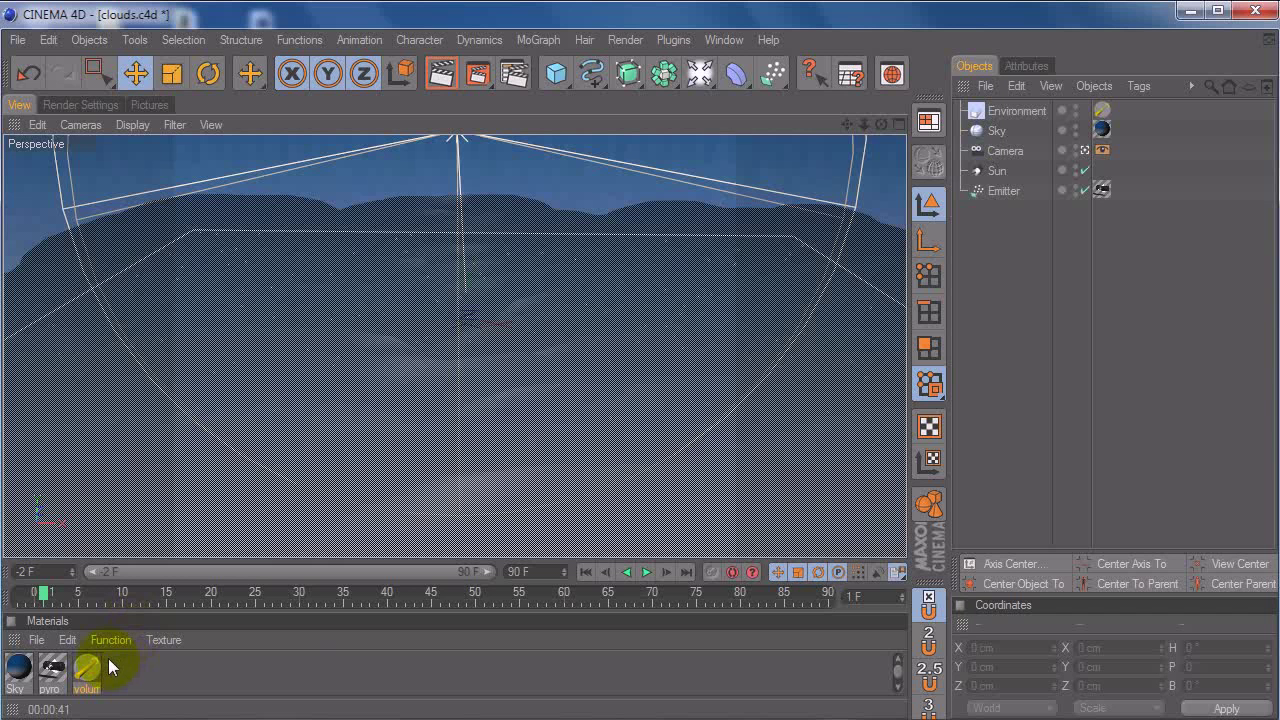
double_click(85, 669)
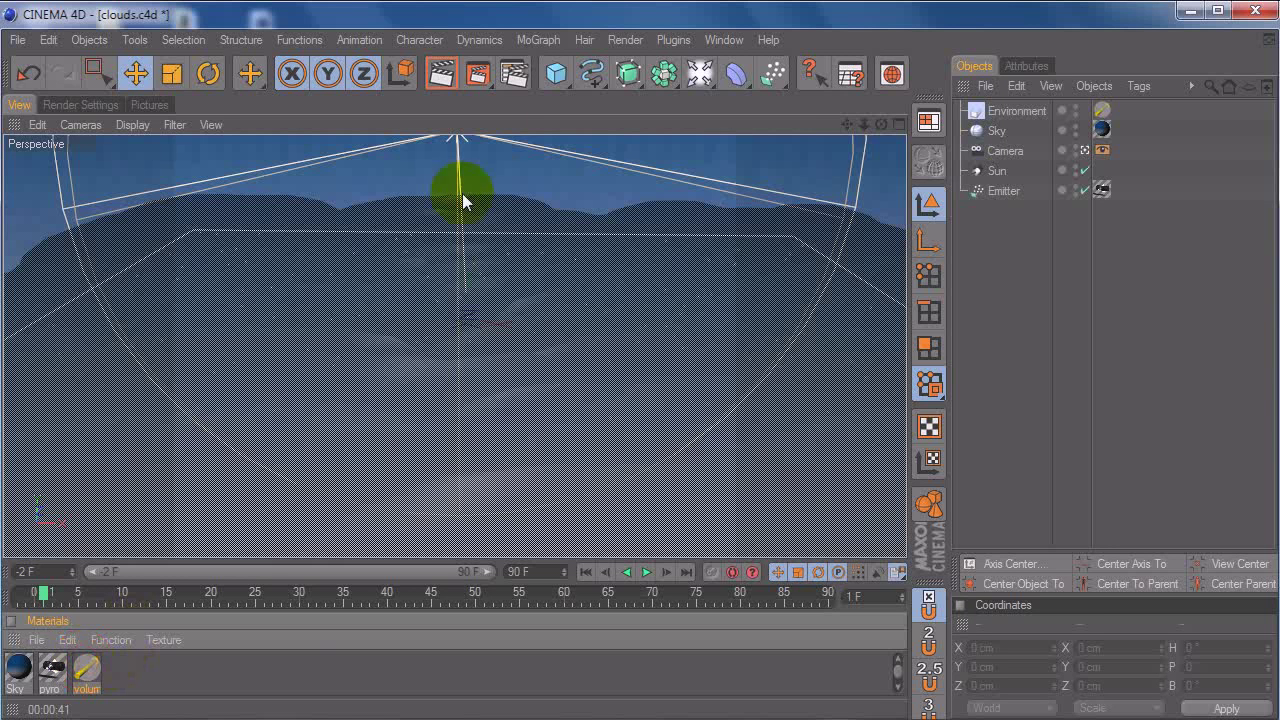
drag(549, 137, 862, 166)
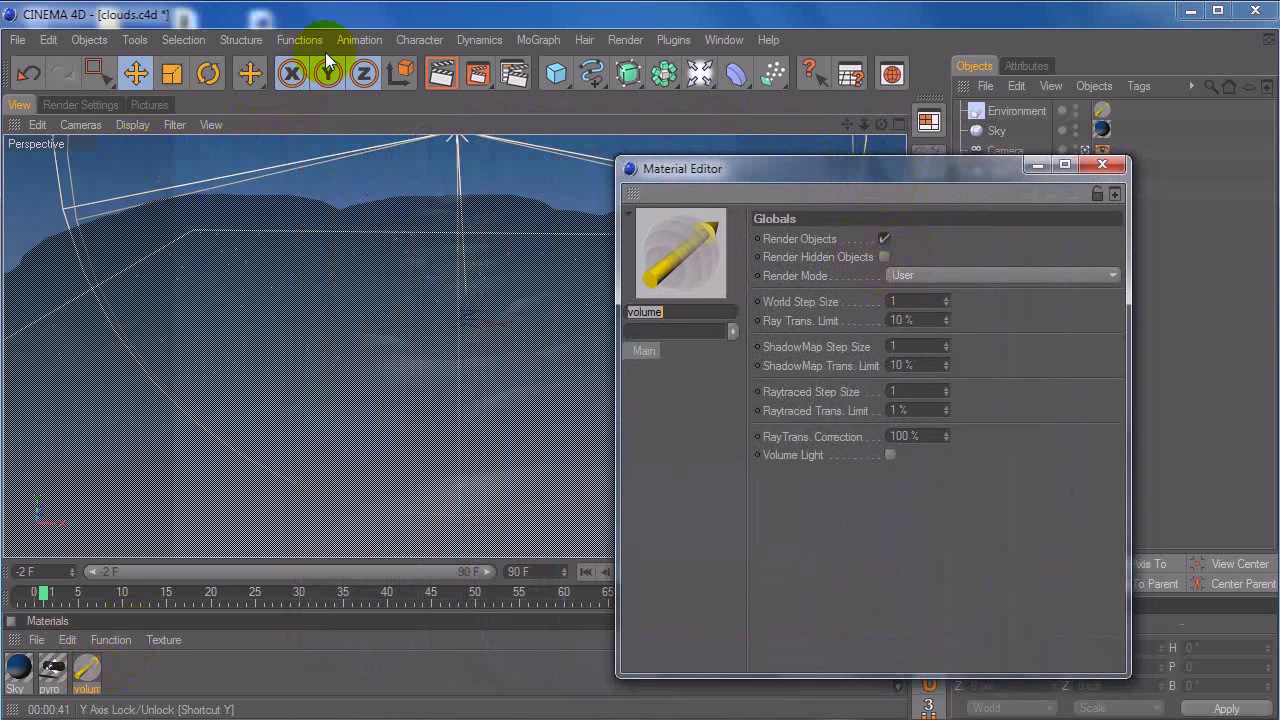
click(968, 275)
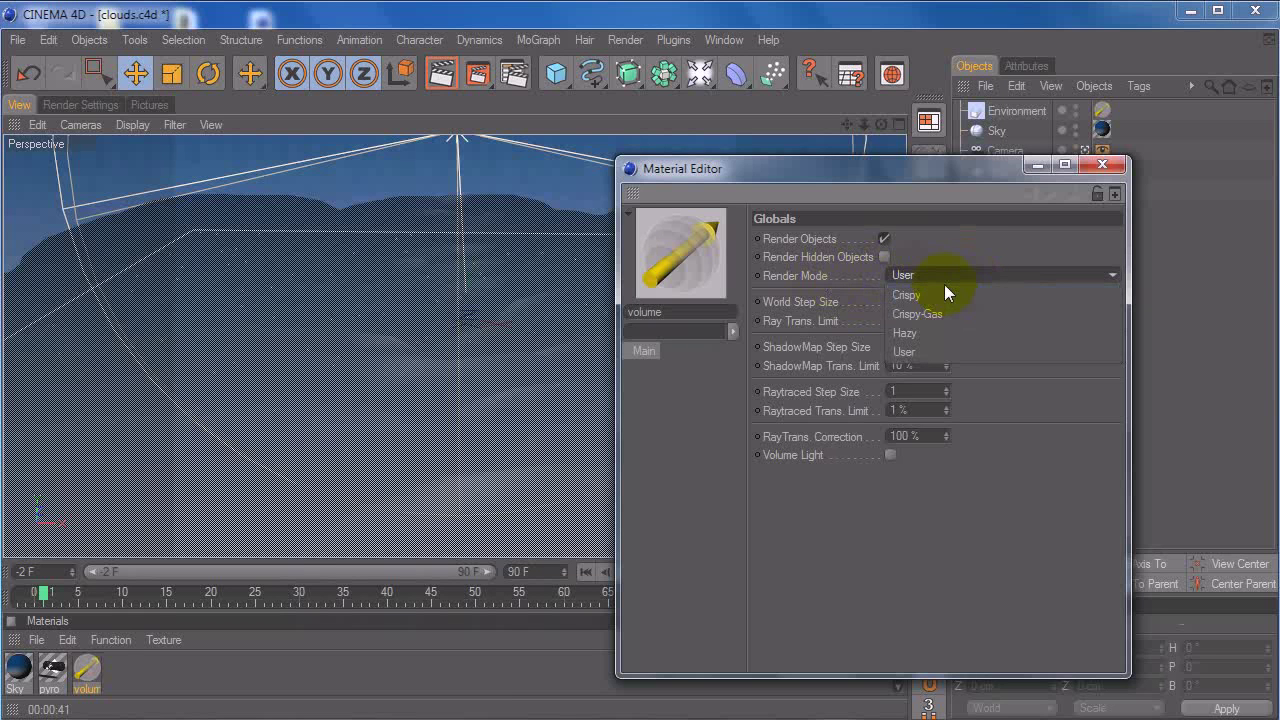
click(942, 295)
click(949, 277)
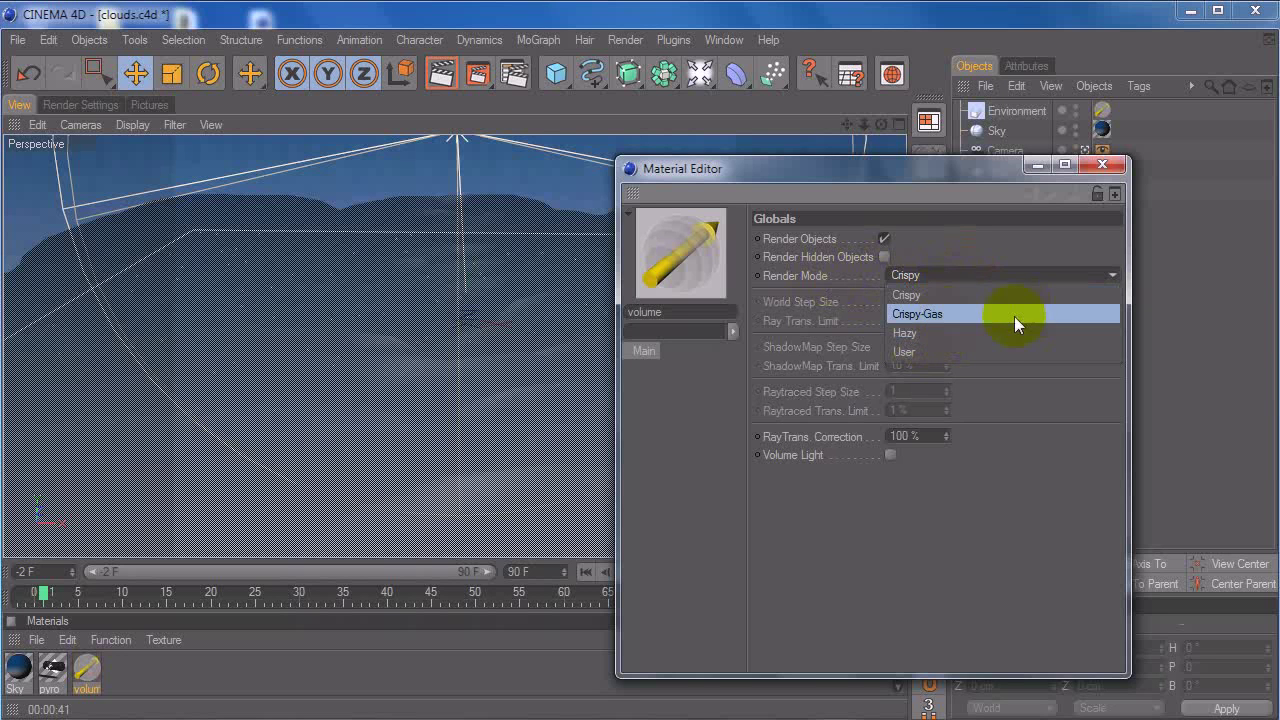
click(990, 334)
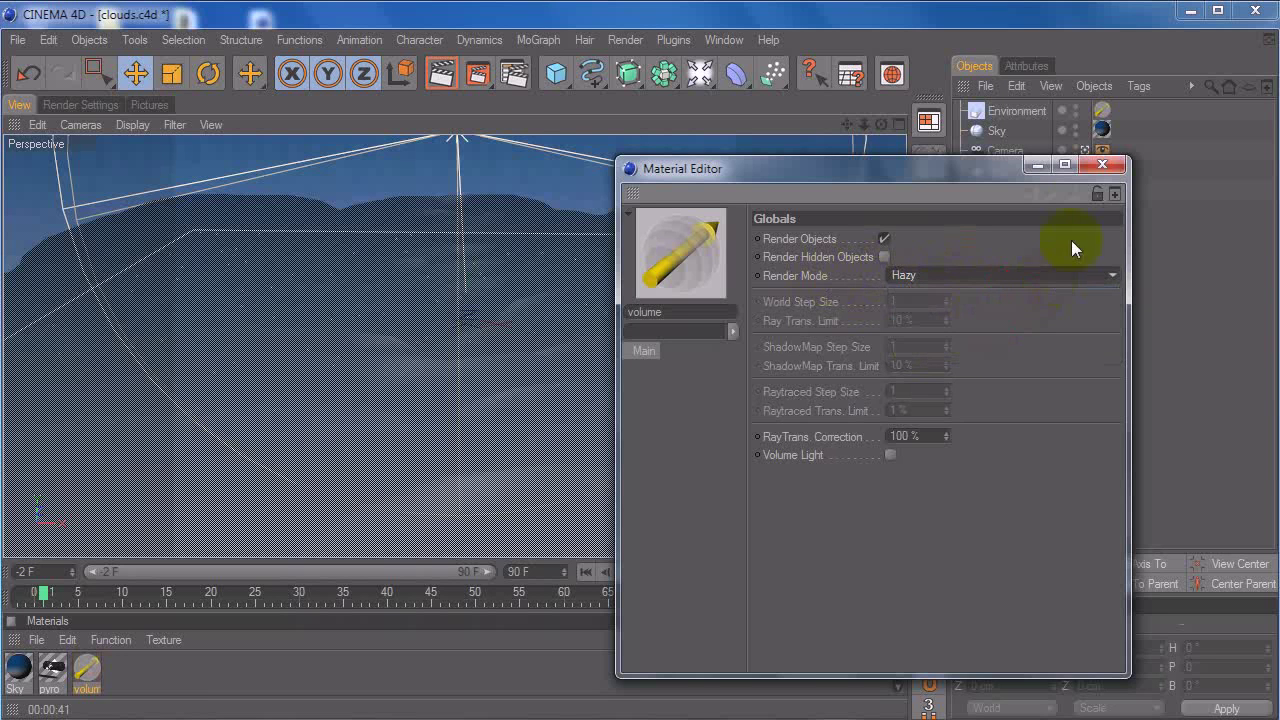
click(1038, 166)
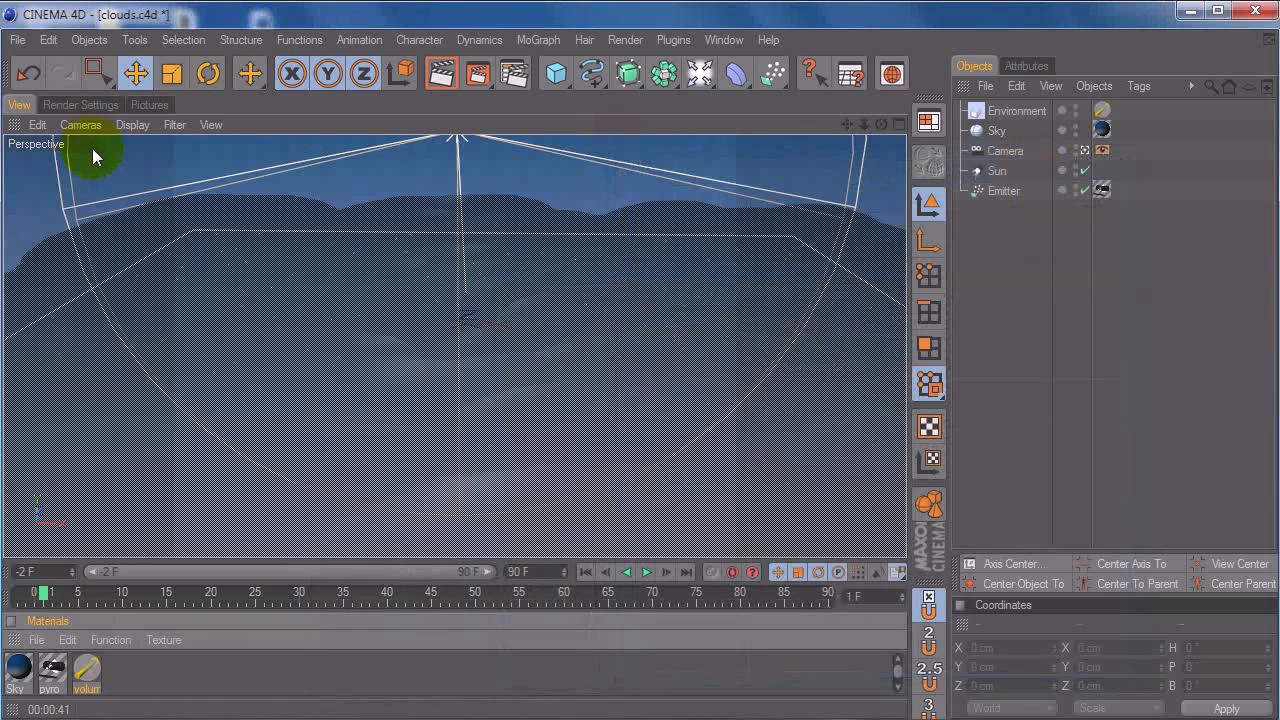
Step: Render the scene again in the Picture Viewer with the Hazy mode and inspect the clouds for quality differences
click(145, 104)
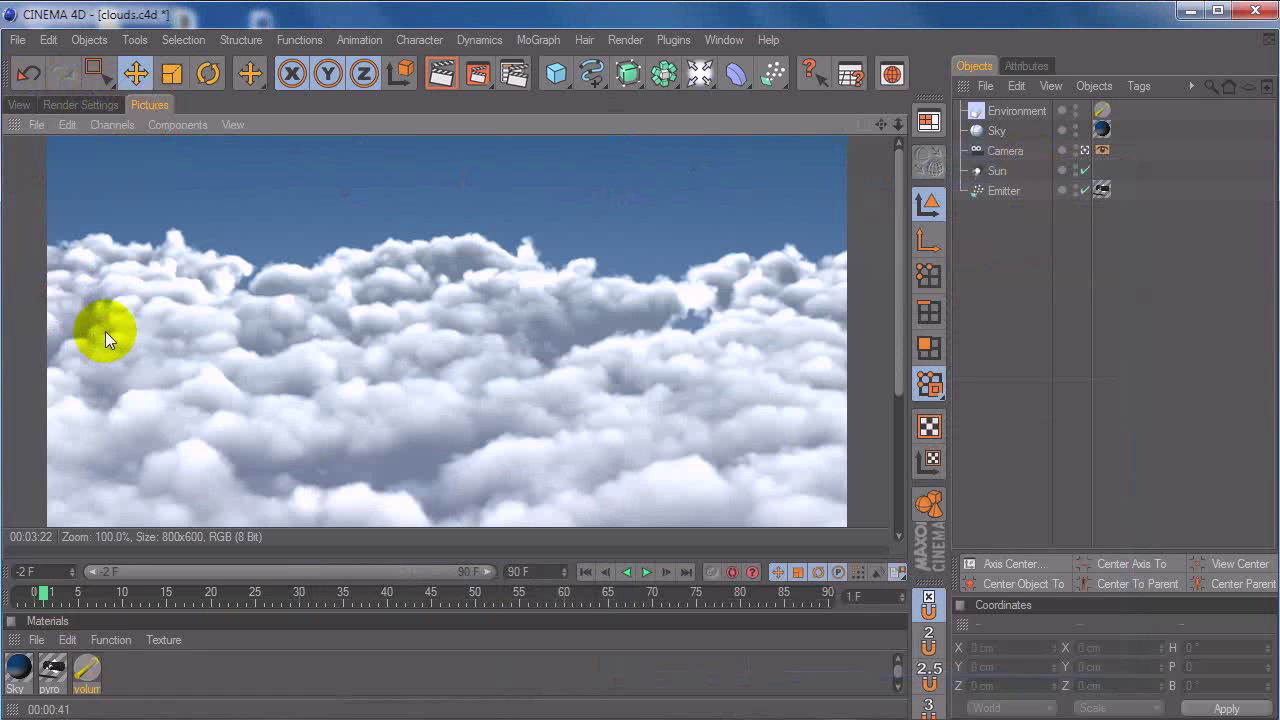
key(shift+r)
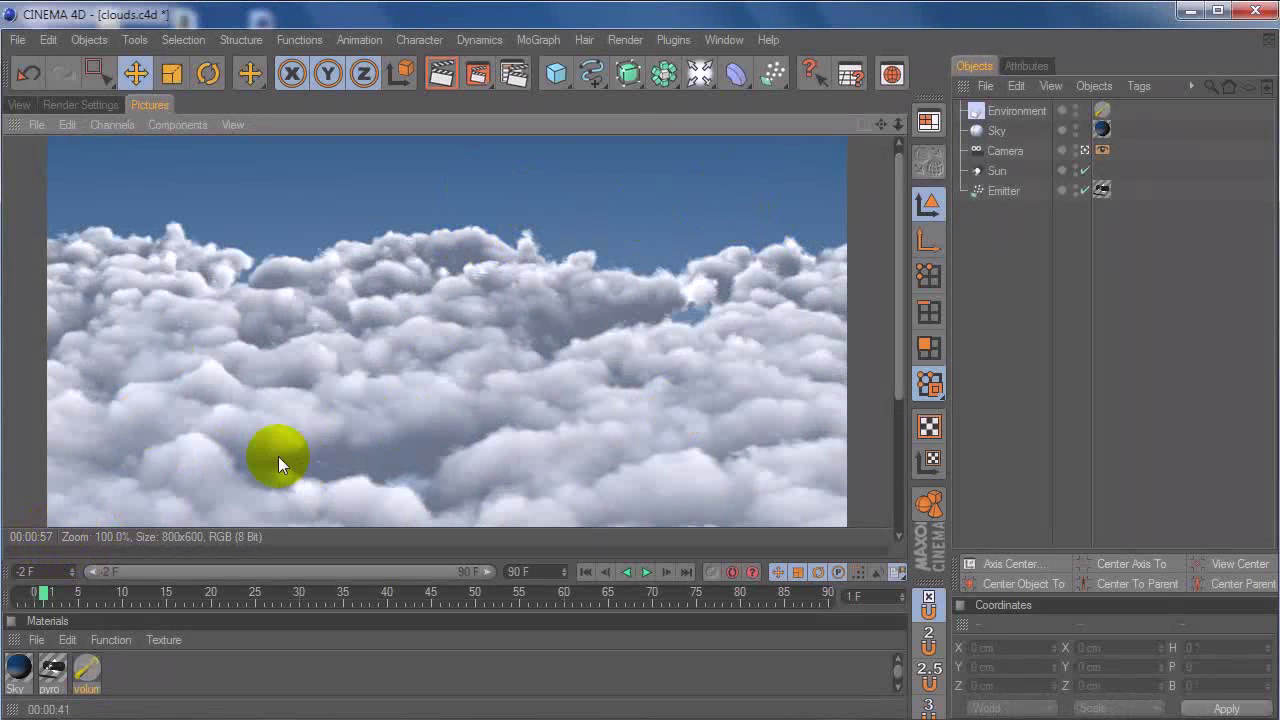
drag(380, 400, 466, 386)
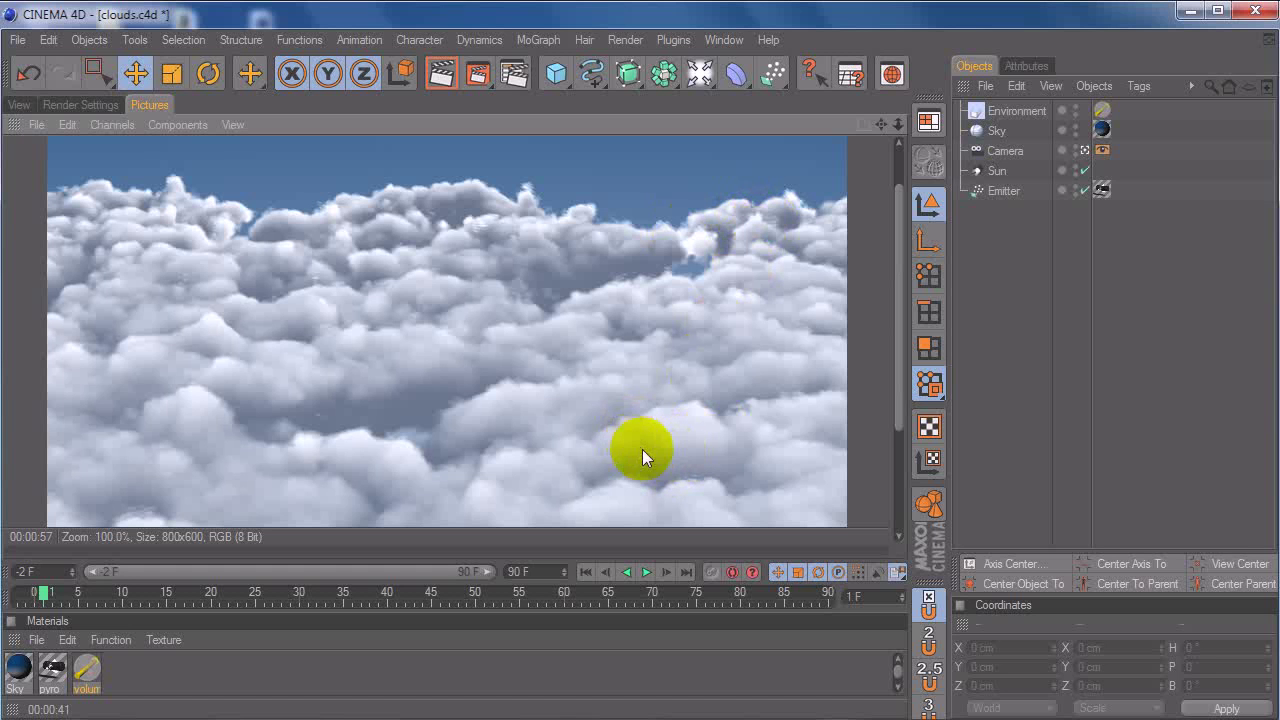
drag(465, 380, 453, 302)
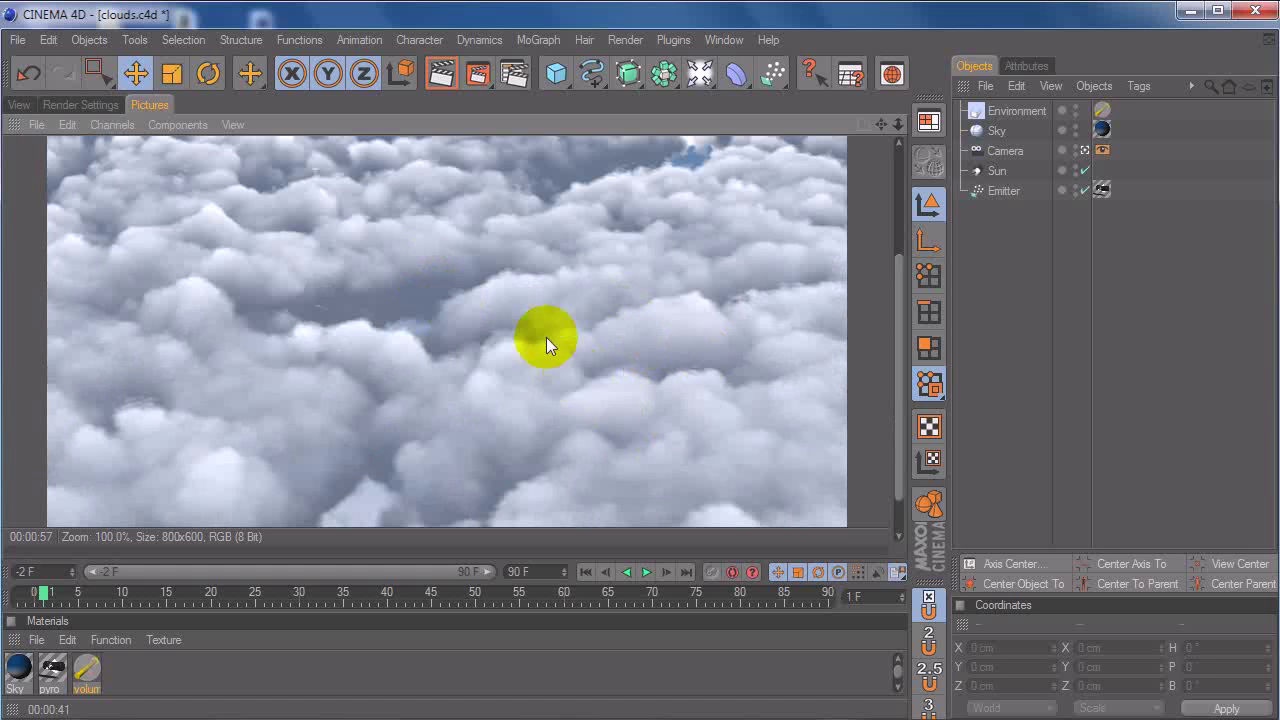
drag(570, 370, 516, 255)
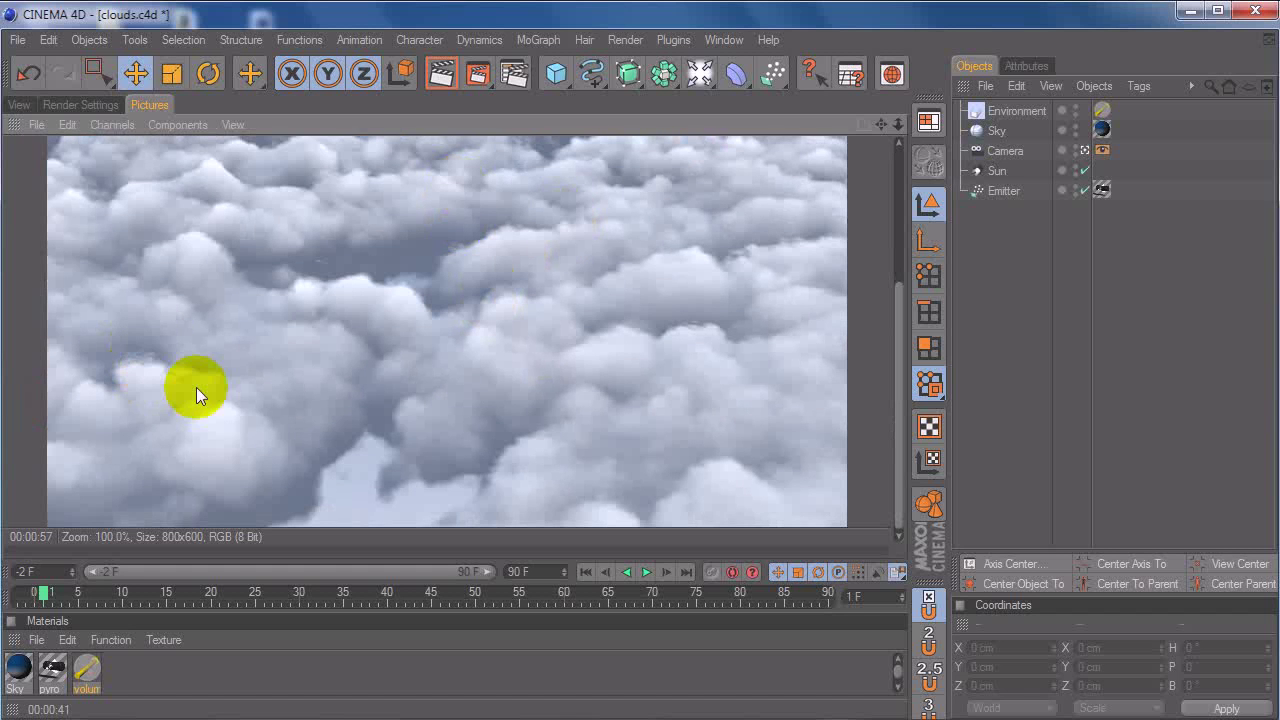
drag(389, 425, 341, 389)
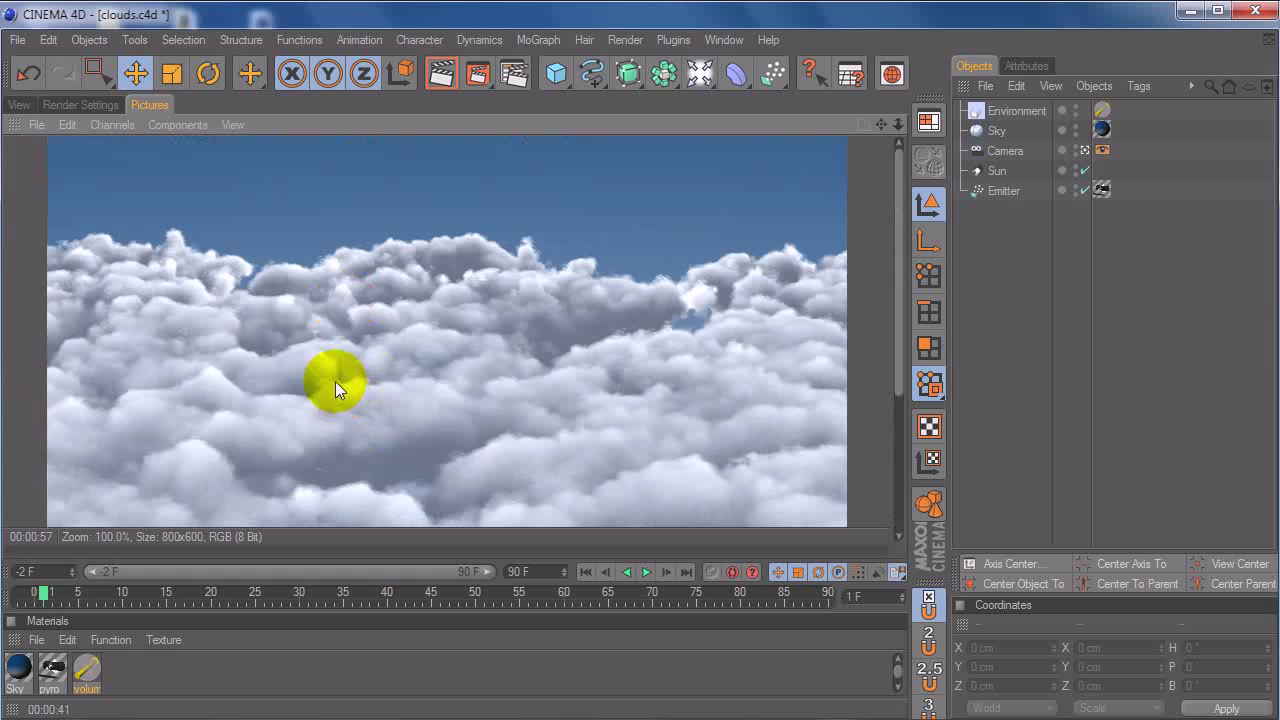
Step: Set the volume material's Render Mode to User, after a brief look at the pyro material
double_click(53, 670)
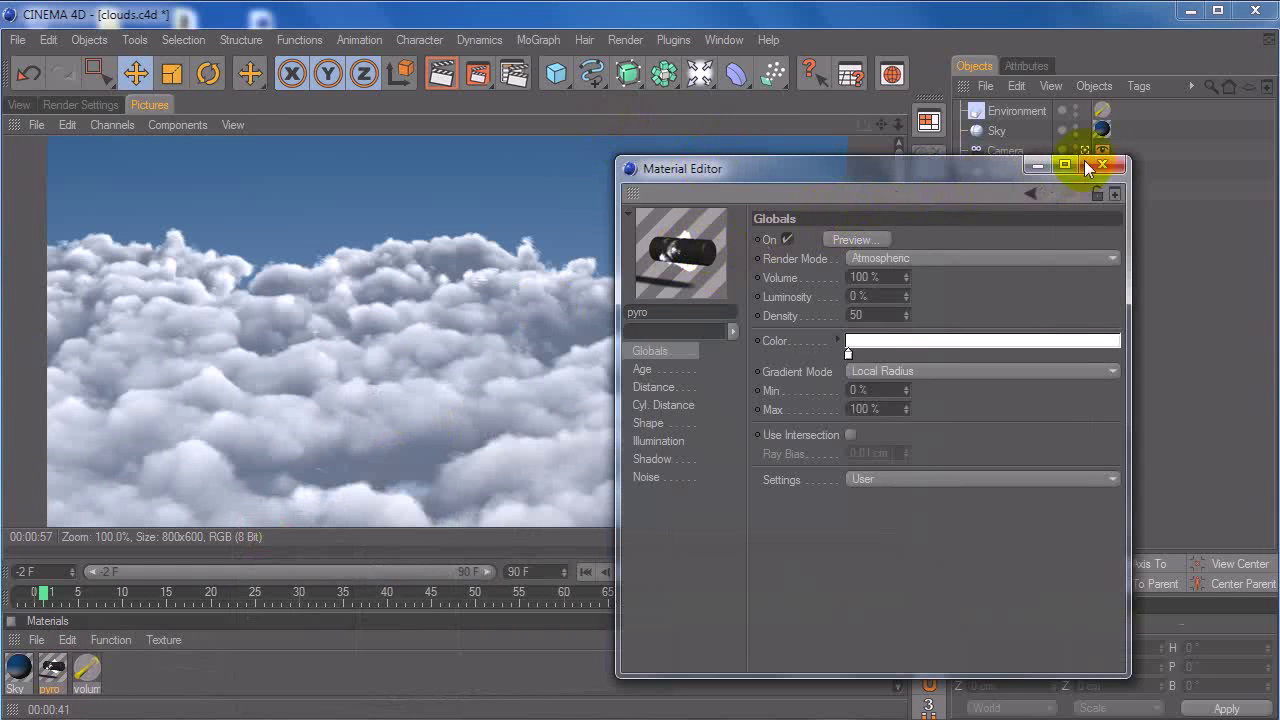
click(1088, 163)
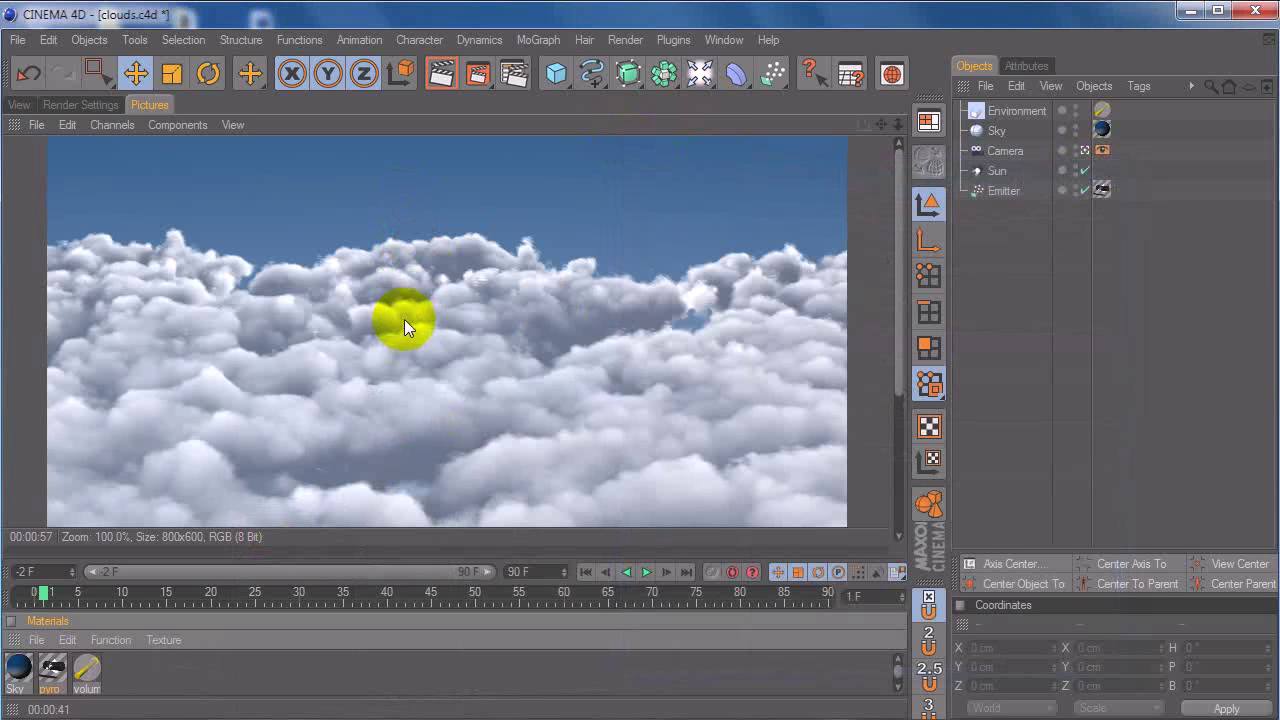
double_click(86, 670)
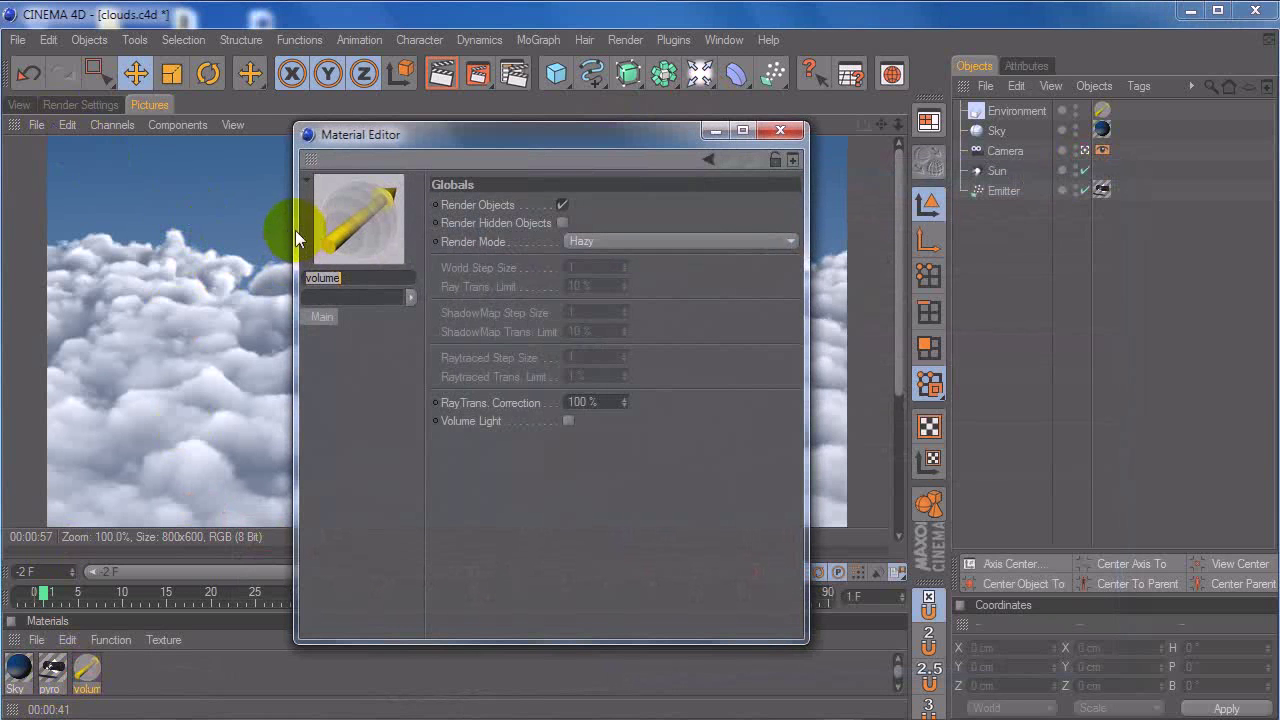
click(699, 241)
click(639, 328)
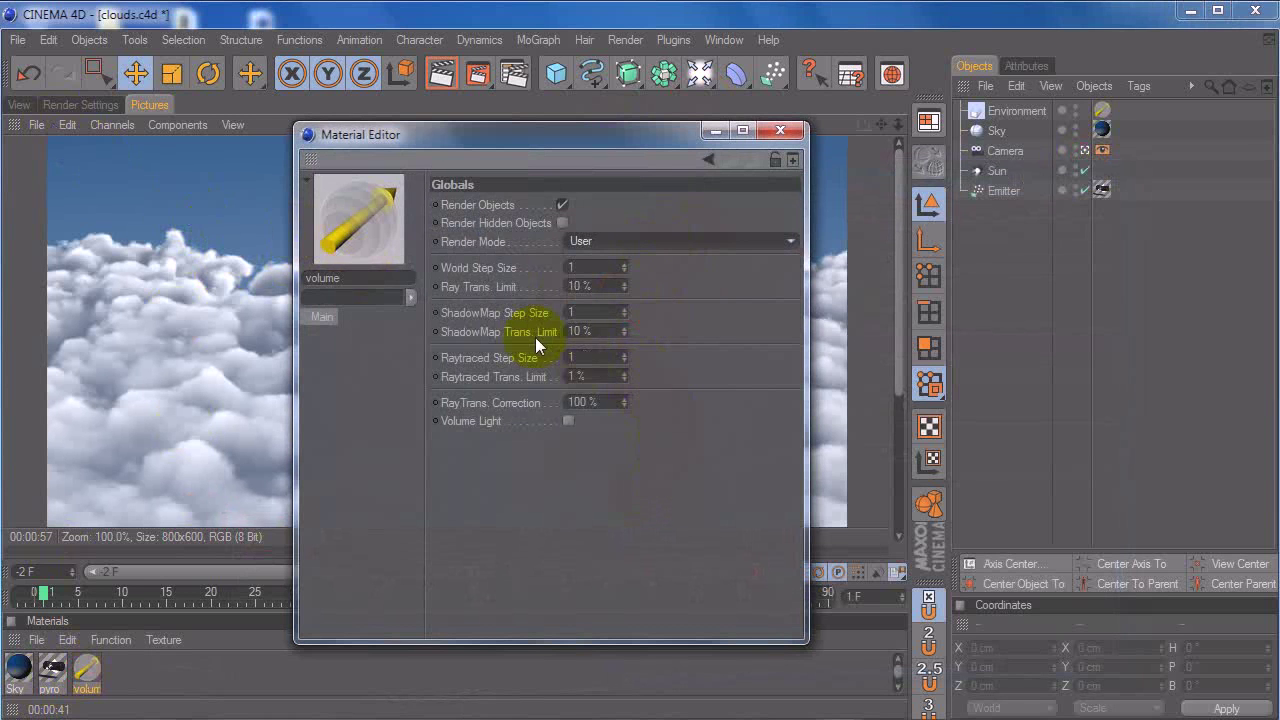
Step: Highlight the World, ShadowMap and Raytraced Step Size parameters and view the render behind the Material Editor
click(512, 266)
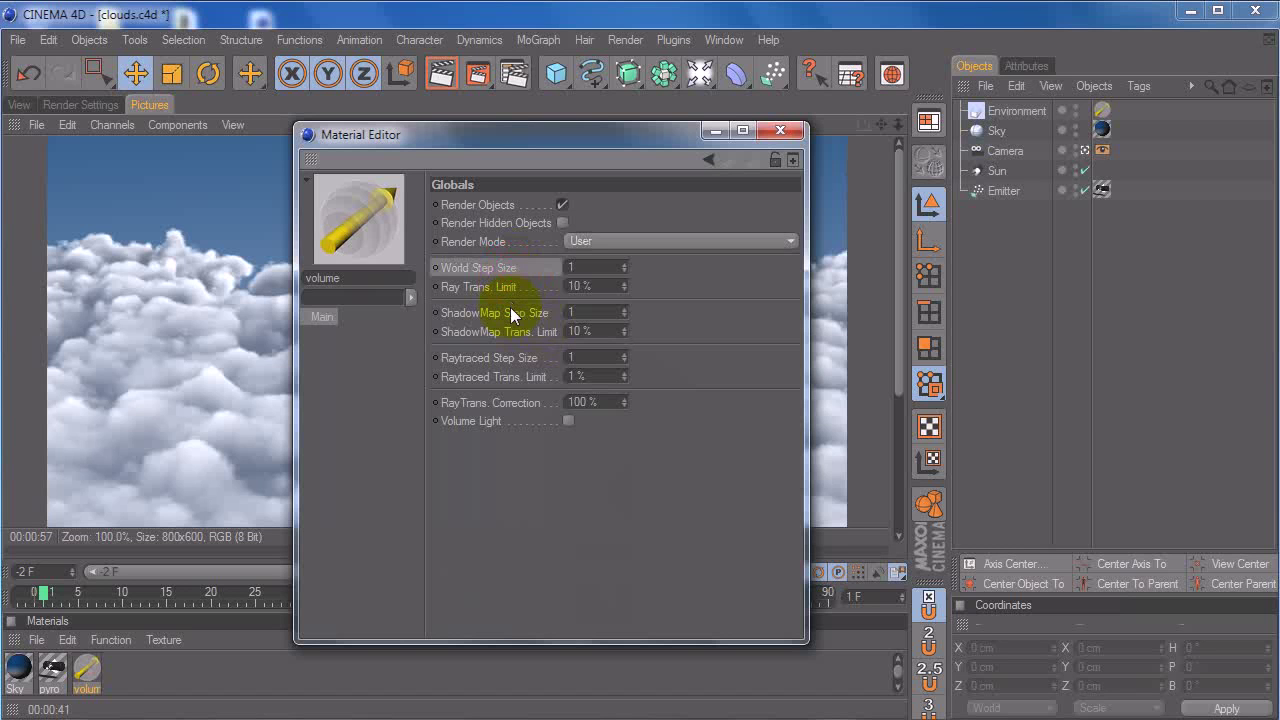
ctrl+click(510, 312)
ctrl+click(484, 362)
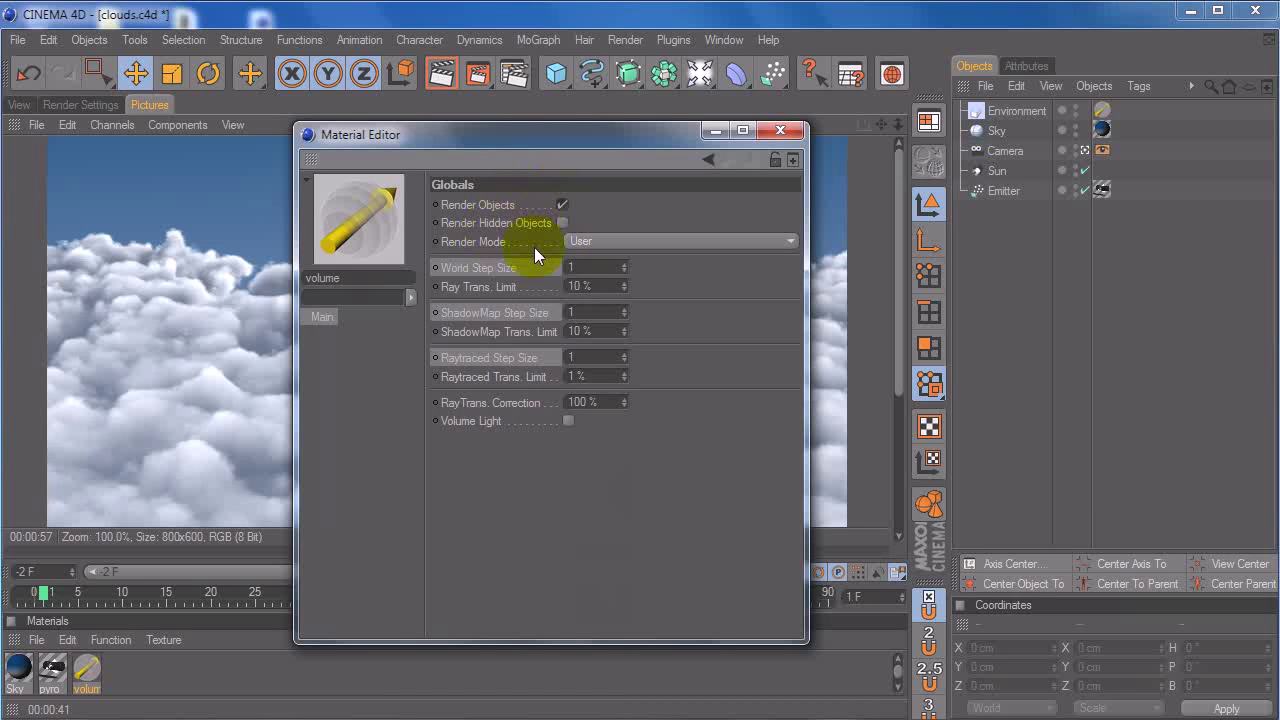
double_click(588, 265)
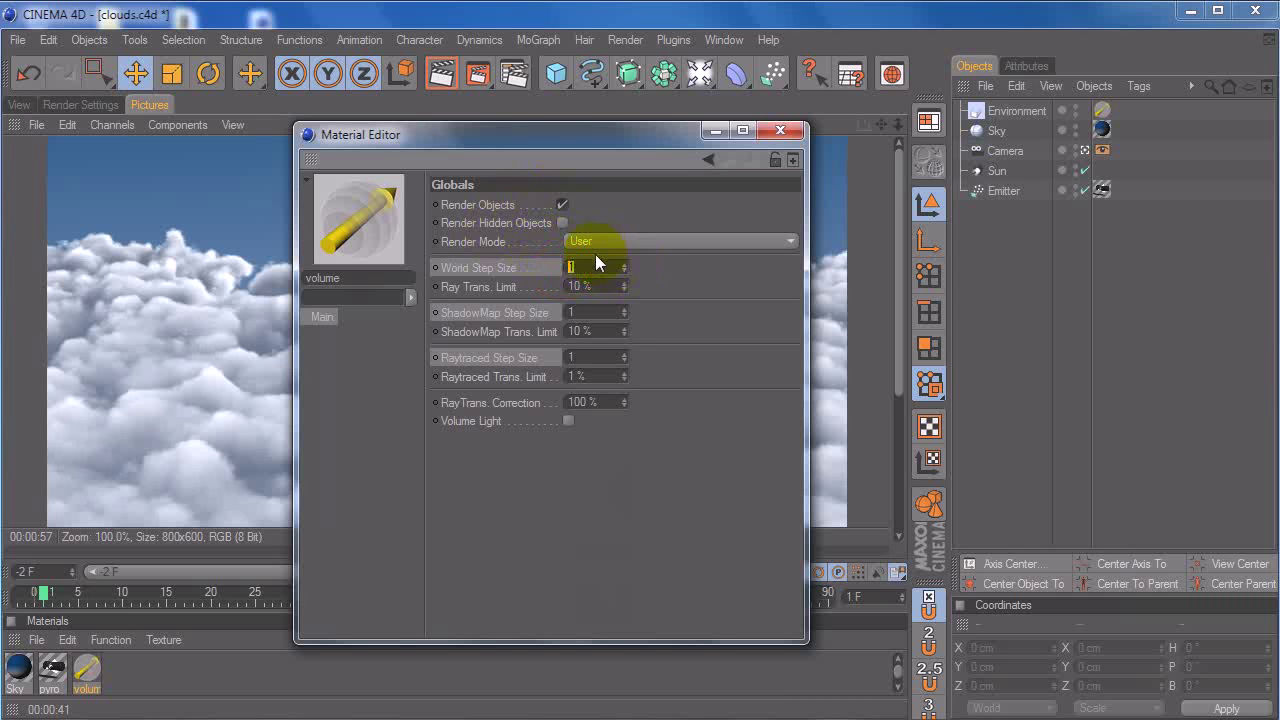
click(721, 129)
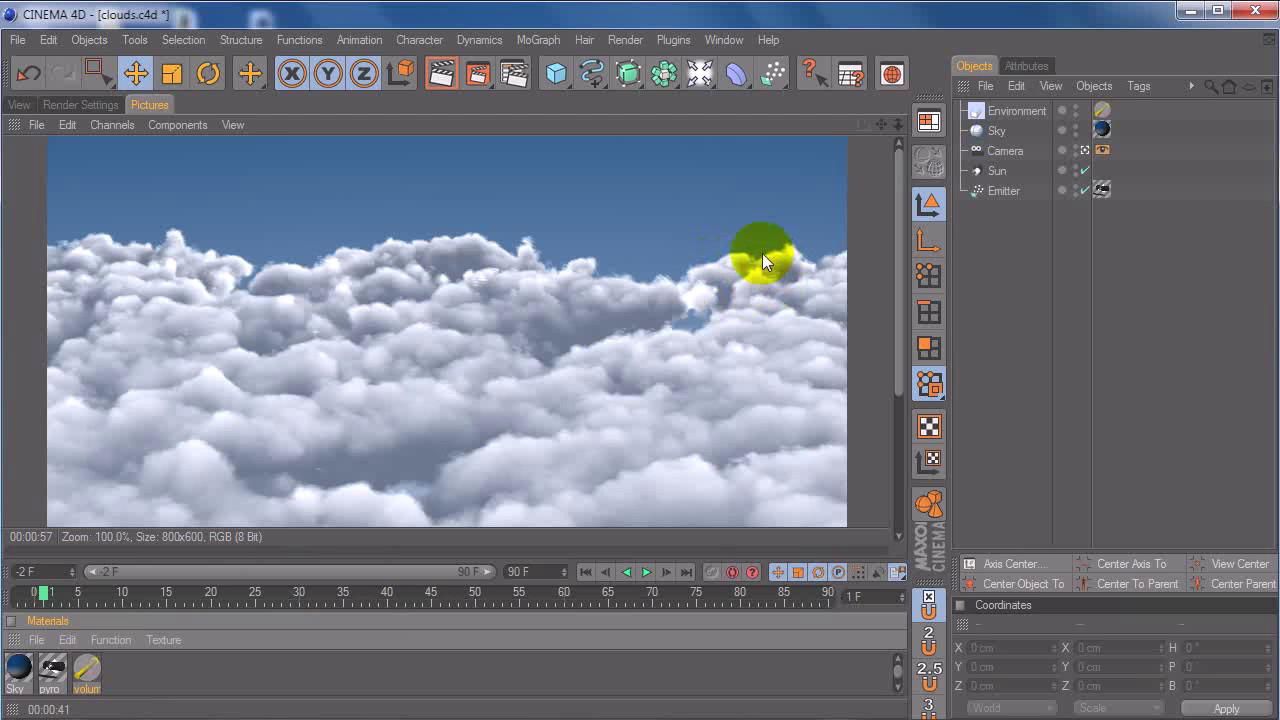
Step: Set the volume material's World, ShadowMap and Raytraced Step Size to 20 and dismiss the Material Editor
double_click(84, 670)
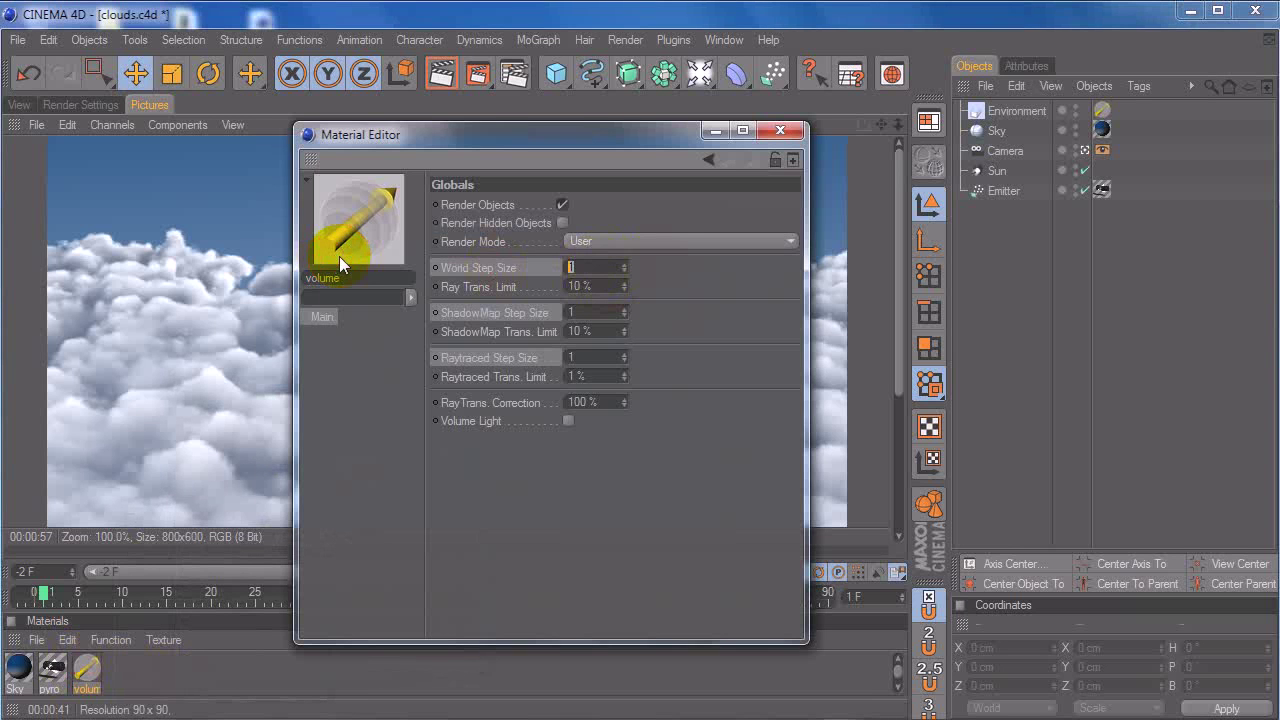
text(20)
click(588, 312)
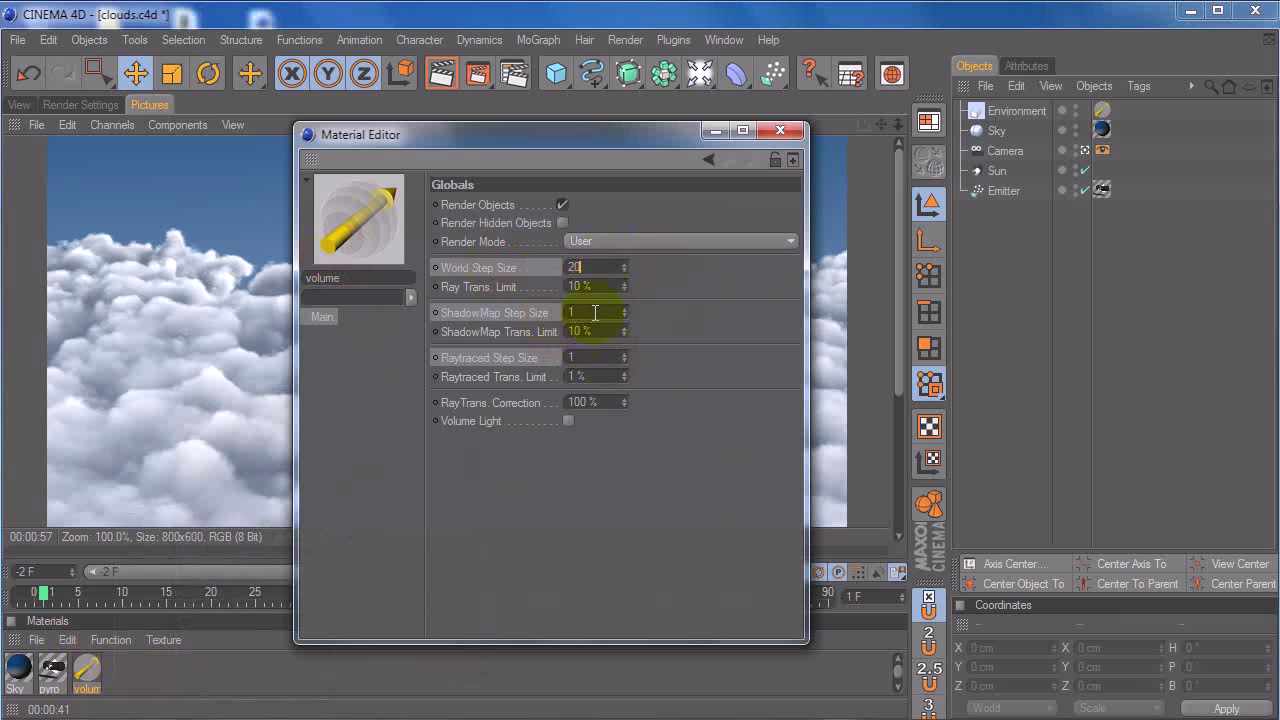
text(20)
key(Tab)
key(Tab)
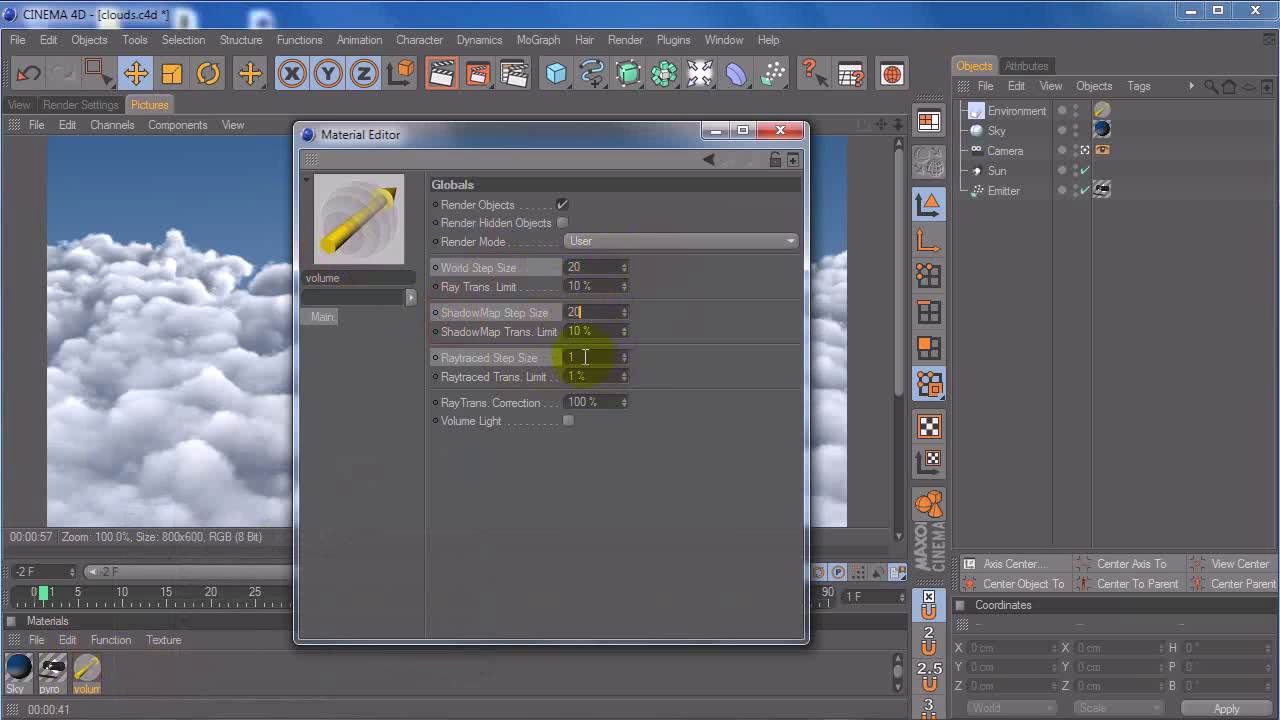
text(20)
click(780, 130)
Step: Render the scene in the Picture Viewer with the step sizes of 20 and watch the clouds build up
click(683, 249)
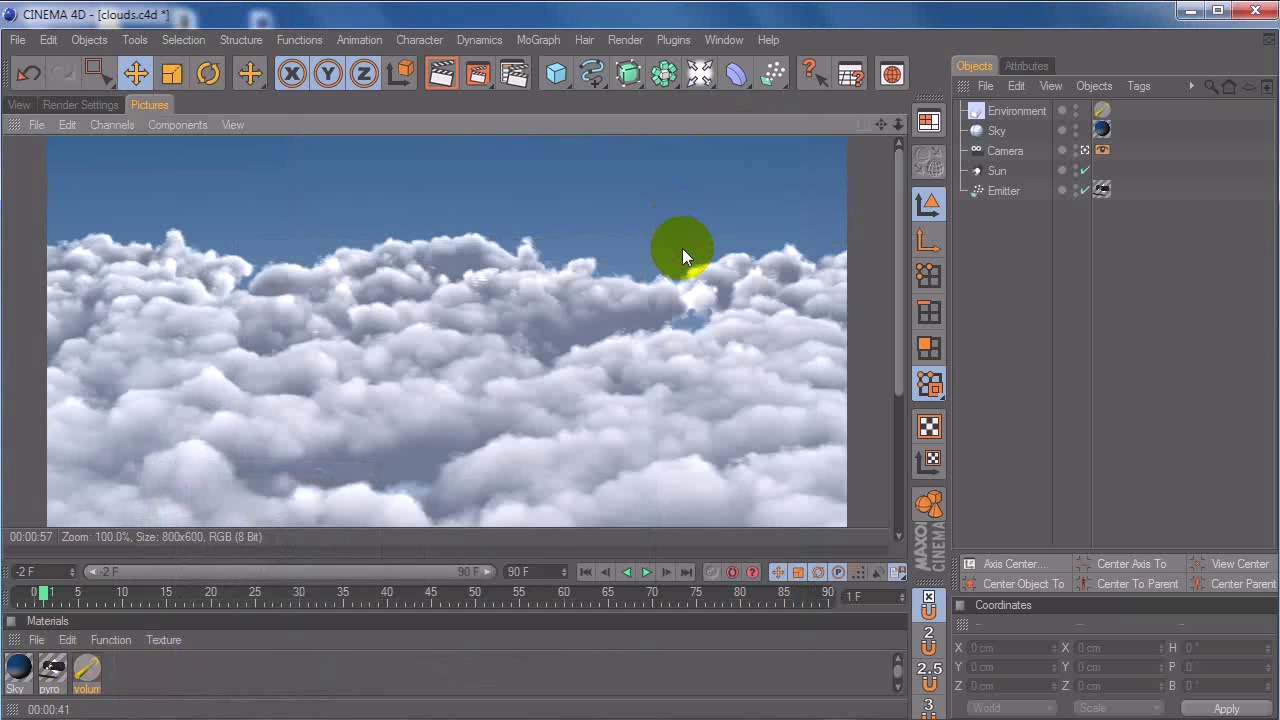
key(shift+r)
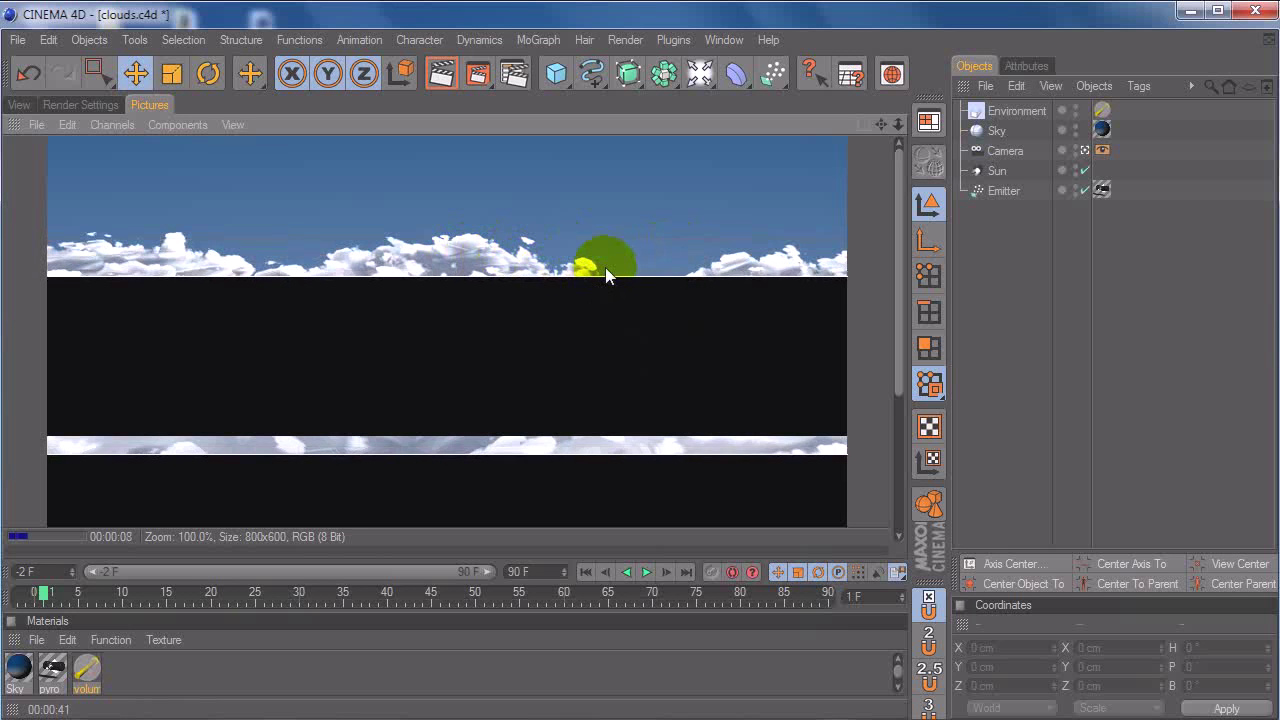
drag(597, 366, 609, 222)
drag(614, 309, 627, 238)
drag(641, 292, 614, 393)
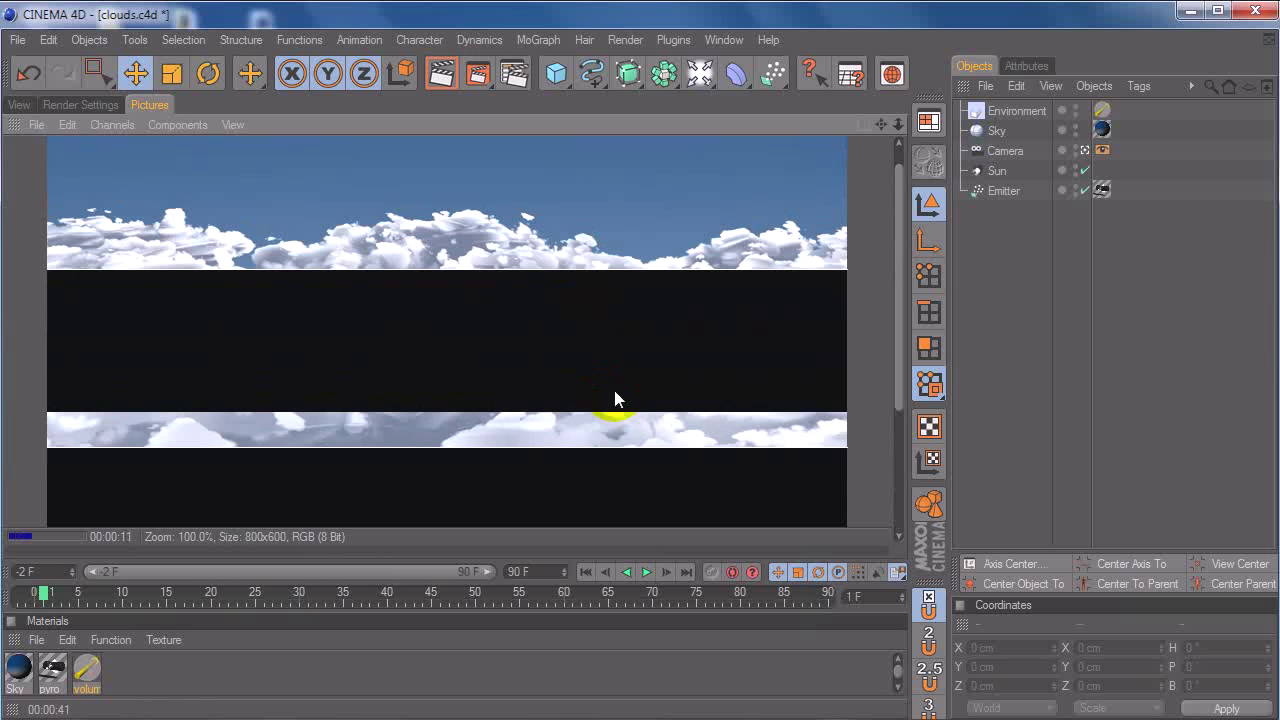
drag(606, 312, 604, 350)
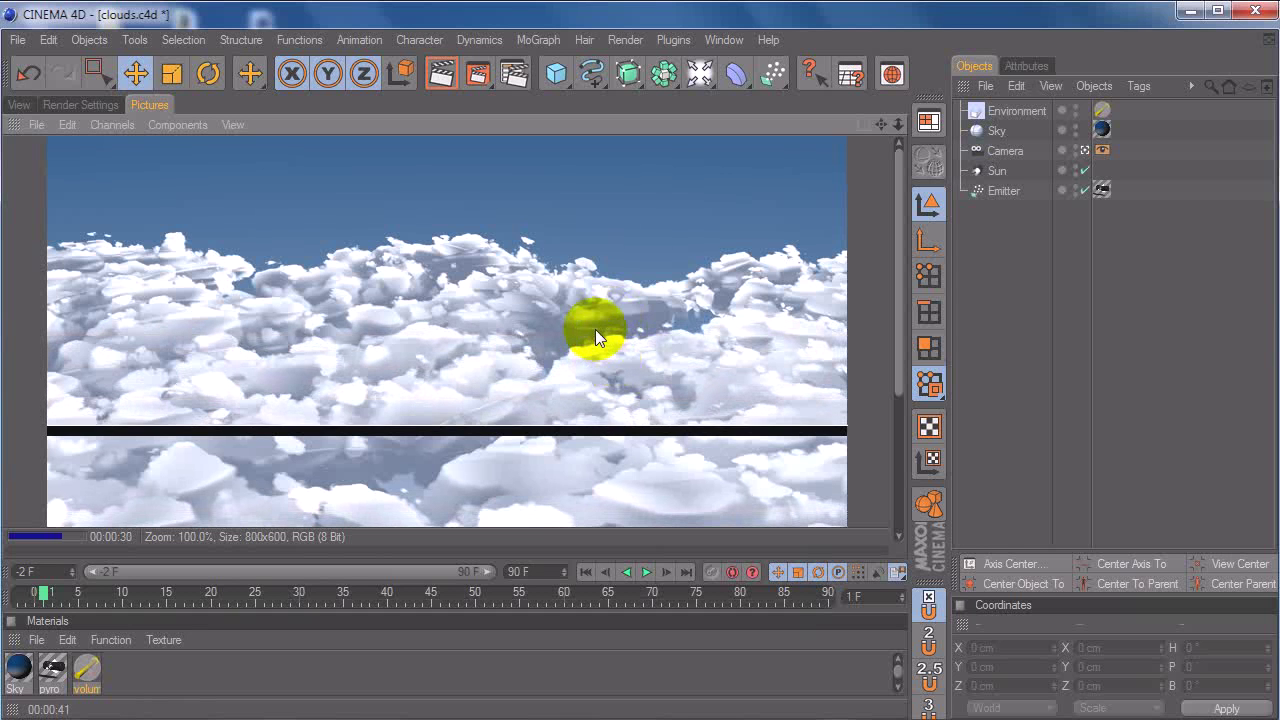
Step: Examine the whole rendered cloud image and its render time to judge the effect of the larger step sizes
scroll(590, 335, down, 5)
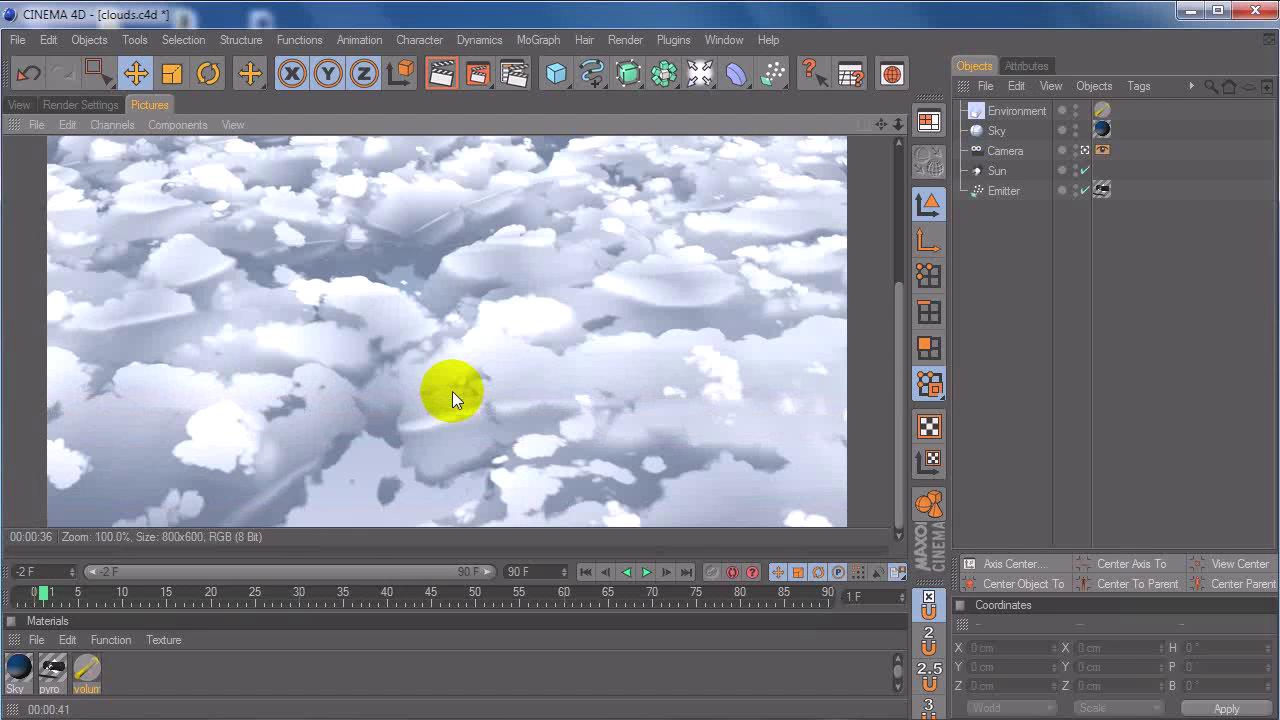
scroll(527, 270, up, 5)
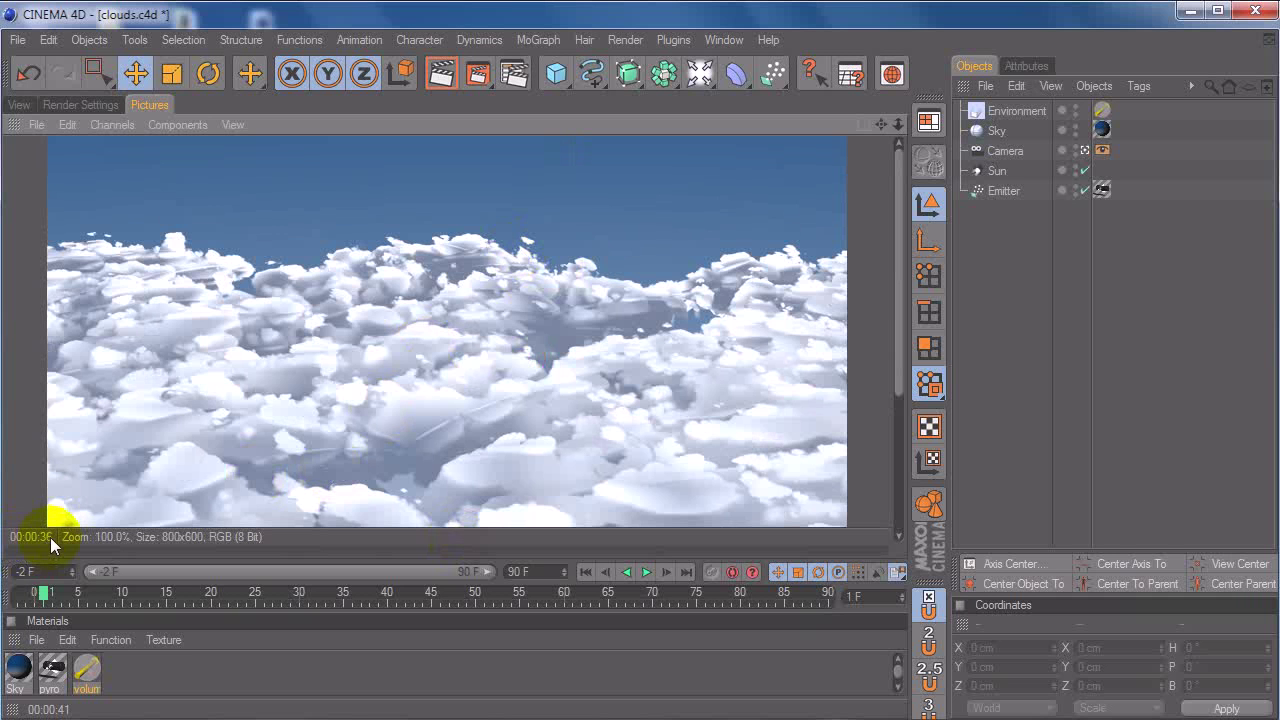
drag(457, 310, 460, 180)
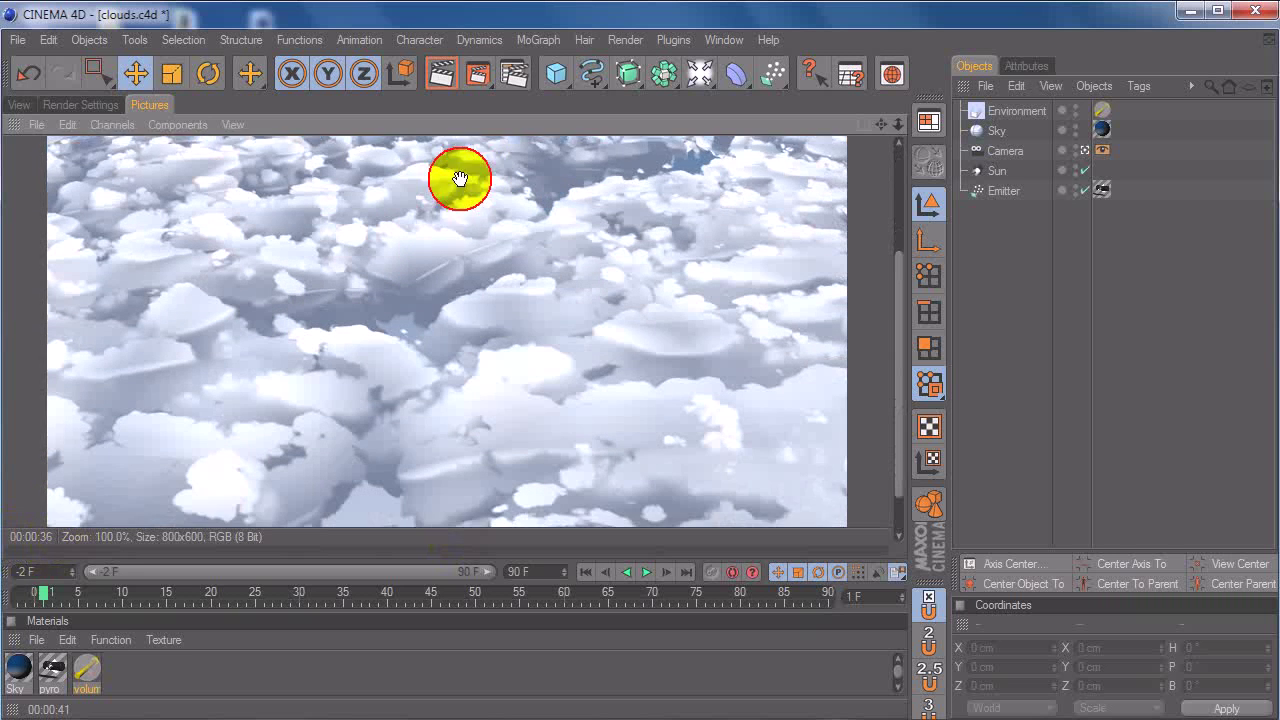
drag(457, 242, 452, 313)
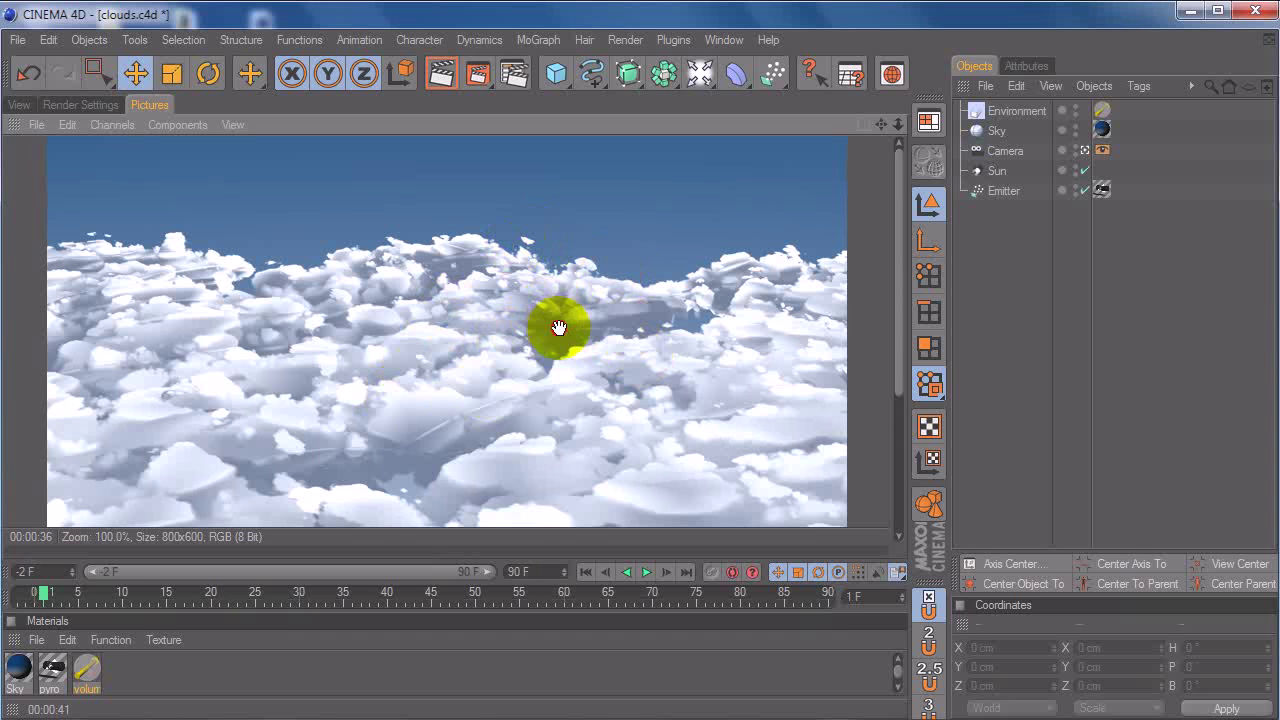
drag(556, 326, 610, 169)
drag(522, 261, 536, 312)
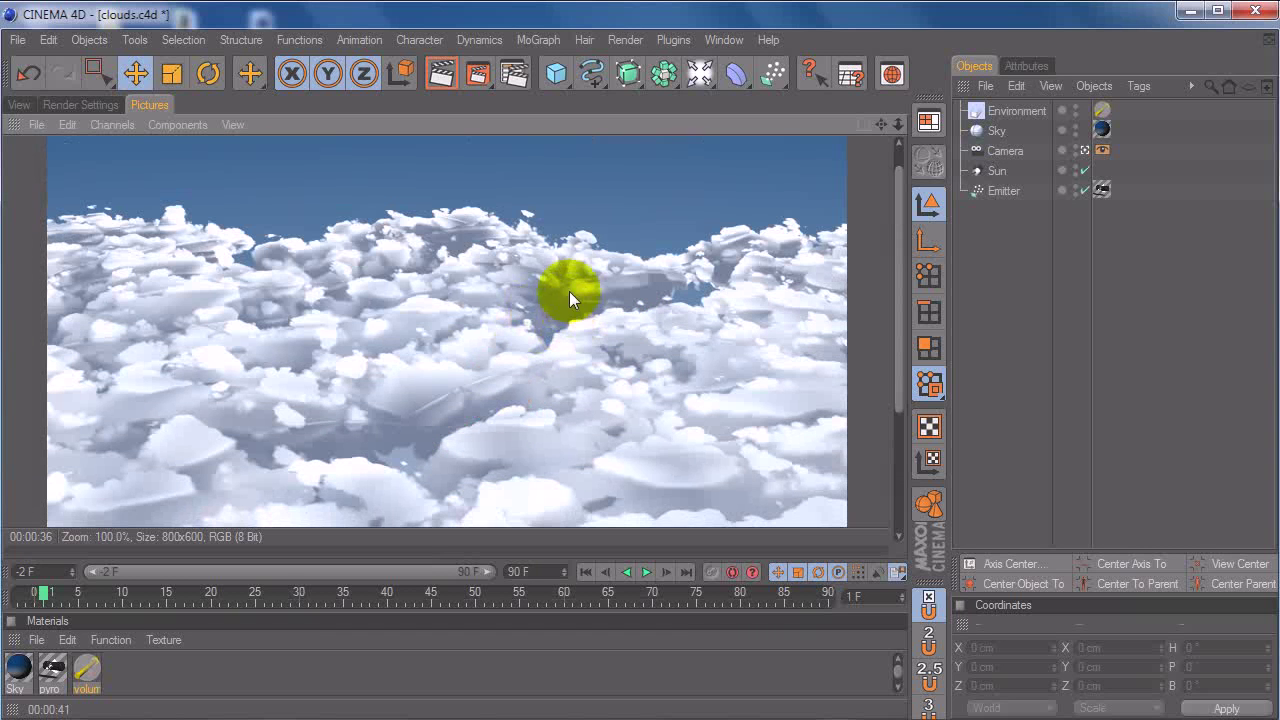
drag(387, 370, 468, 287)
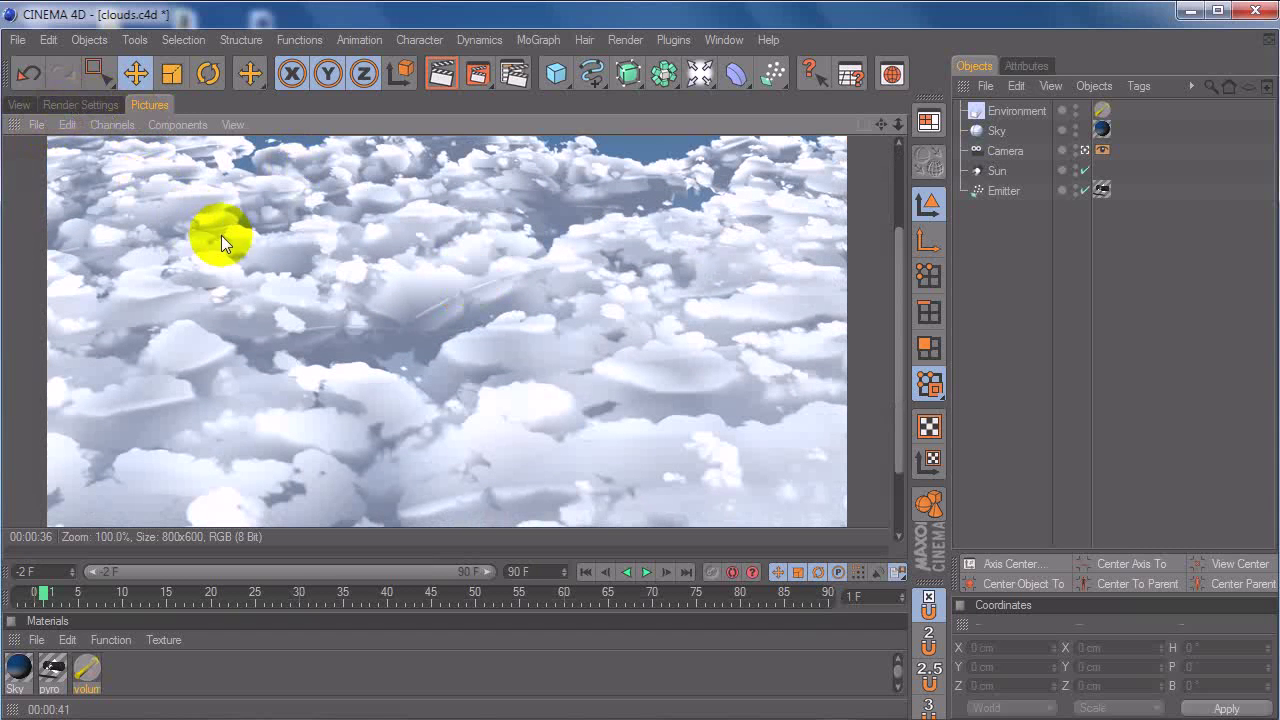
drag(343, 334, 322, 452)
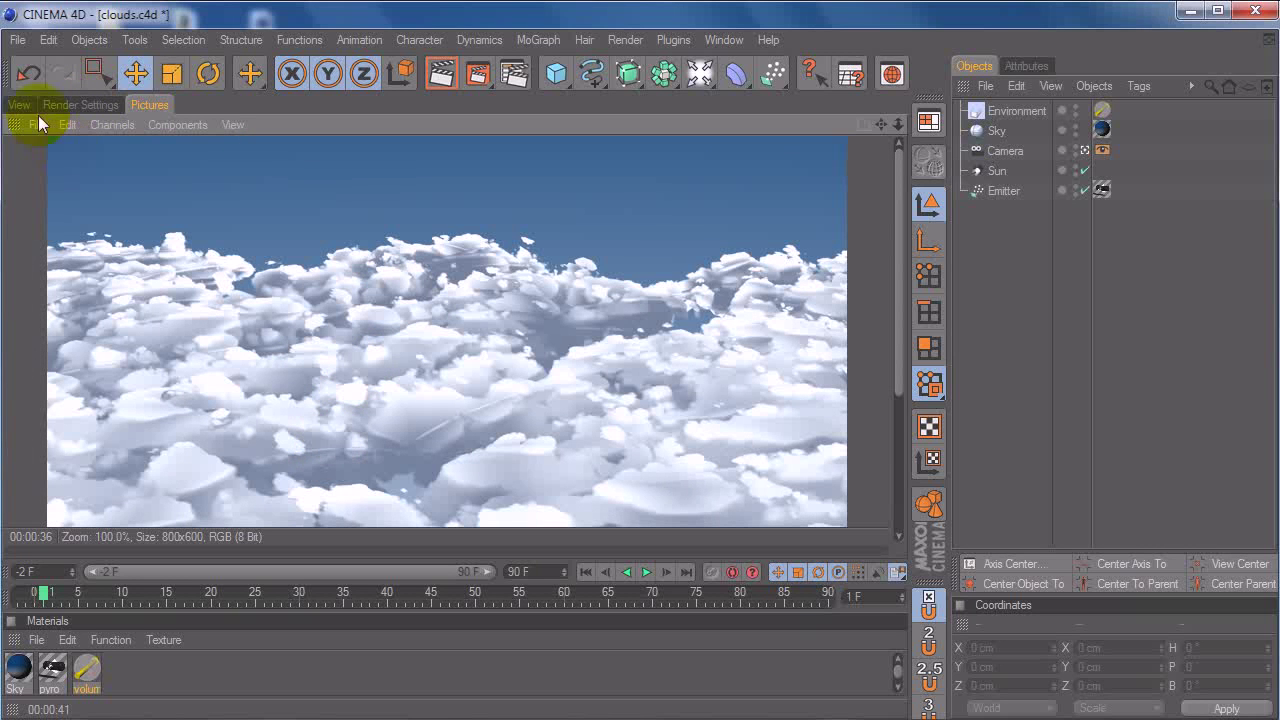
Step: Set the volume material's ShadowMap Step Size to 2 and its World Step Size to 1
double_click(86, 672)
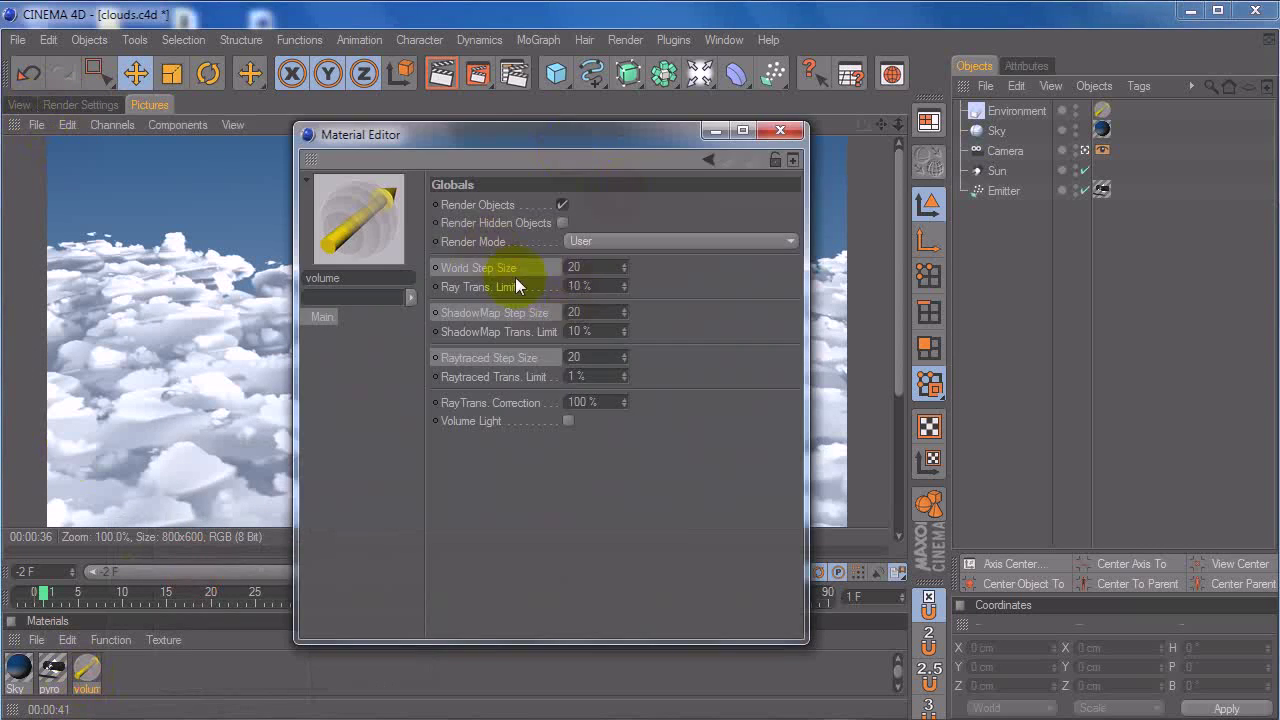
click(600, 267)
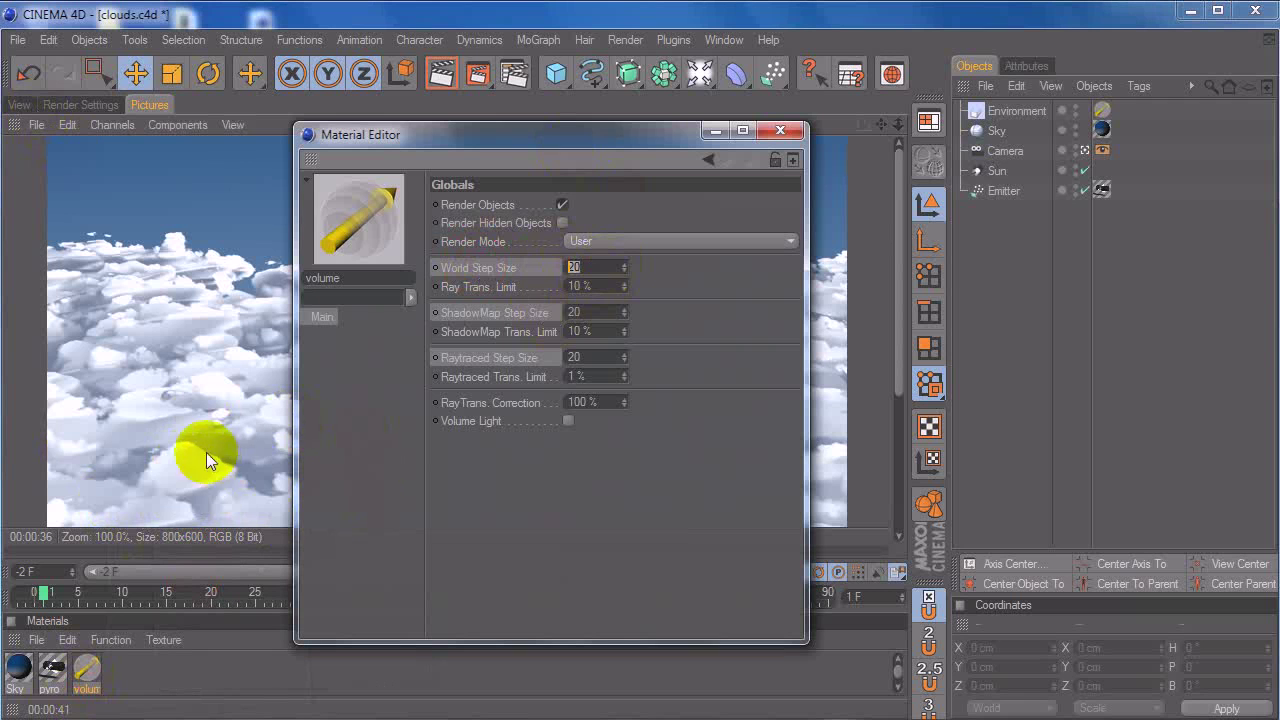
click(600, 312)
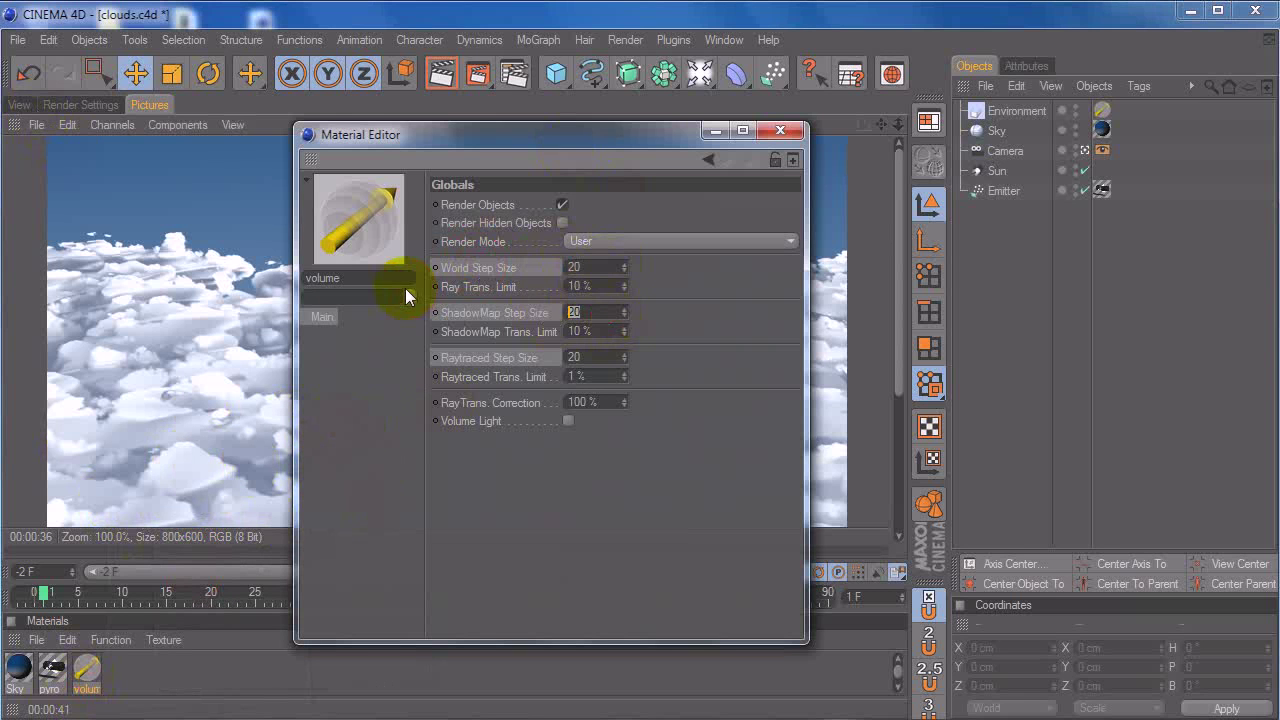
text(2)
click(590, 267)
text(1)
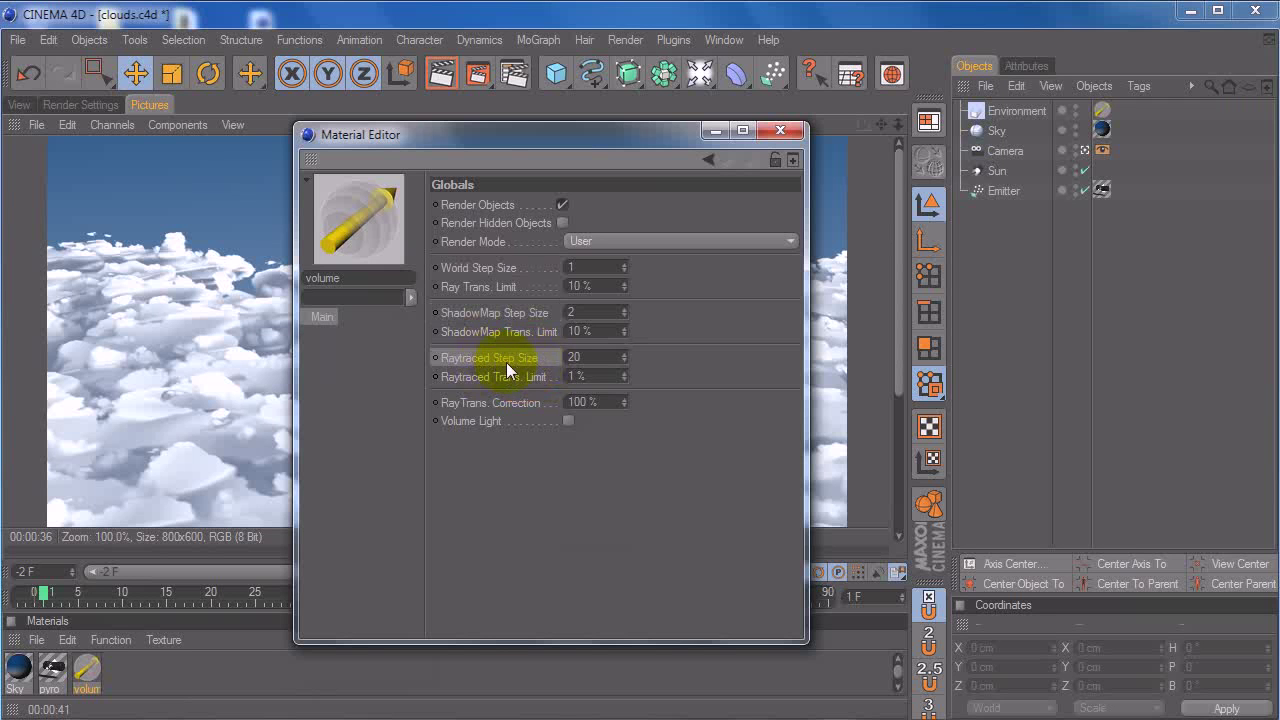
Step: Check the shadow type in the Sun light's attributes, then return to the object list and clear the selection
click(1010, 170)
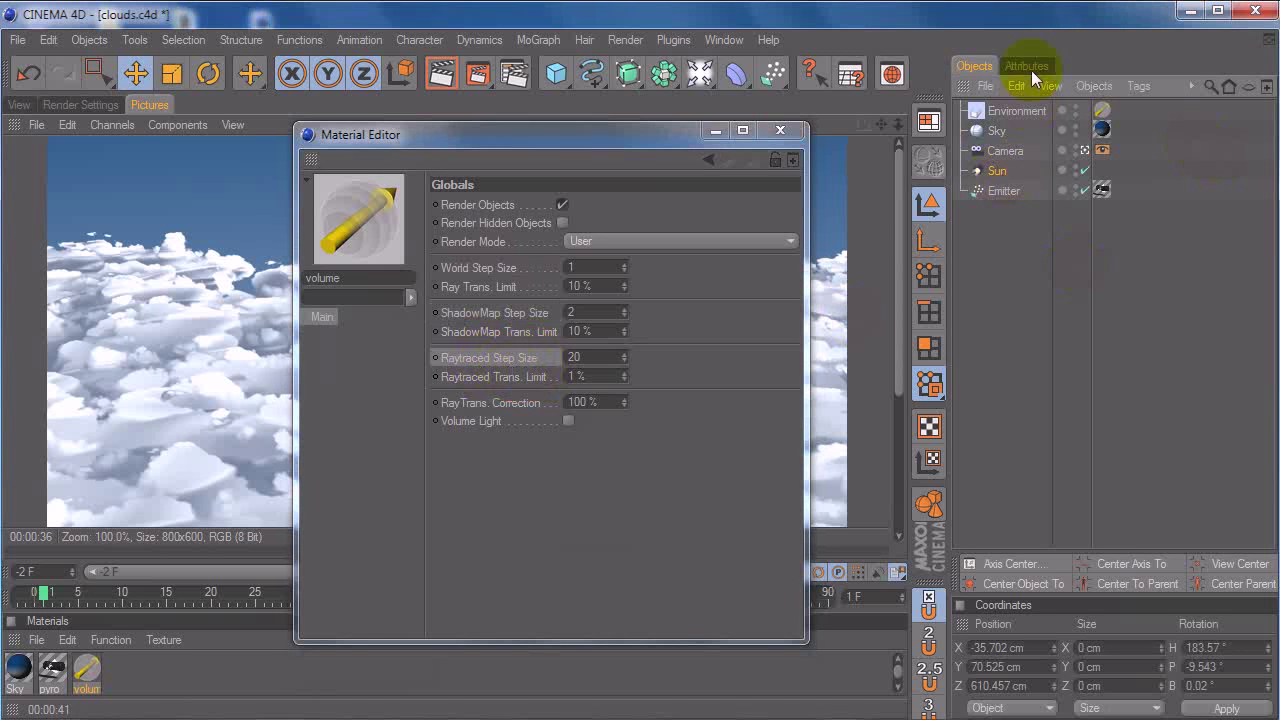
click(1027, 66)
scroll(999, 394, down, 3)
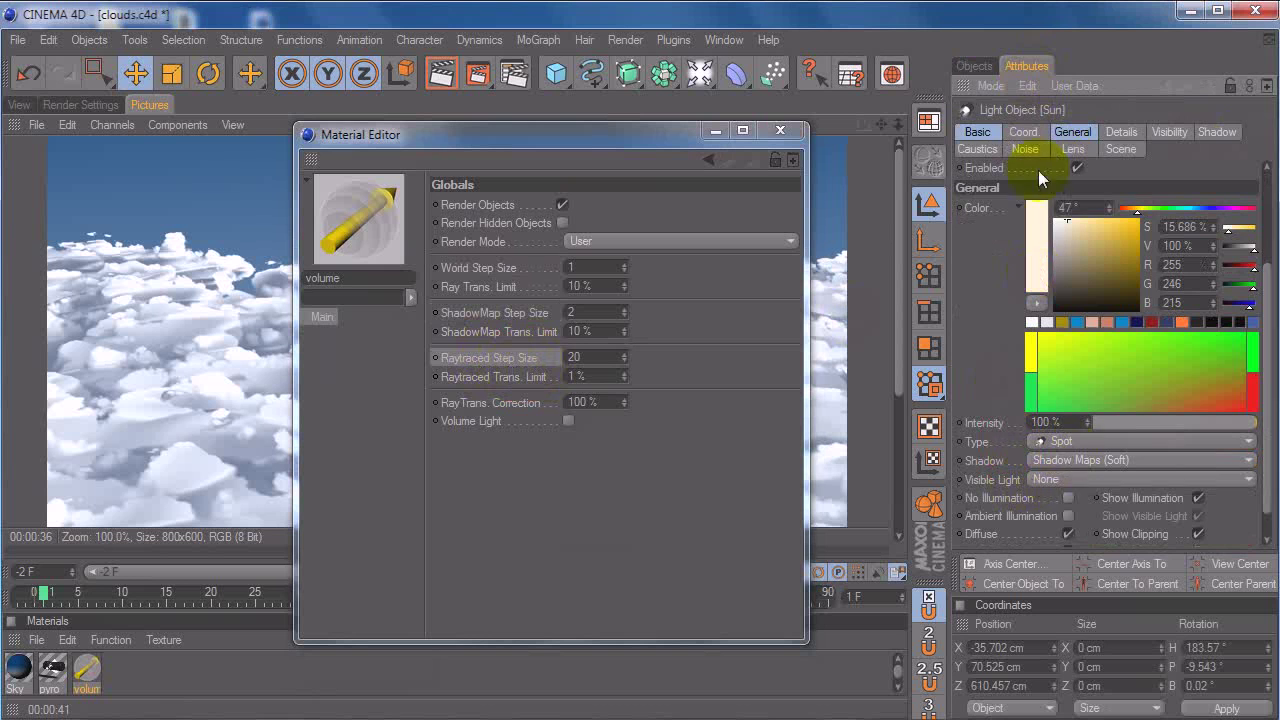
click(974, 66)
click(1016, 214)
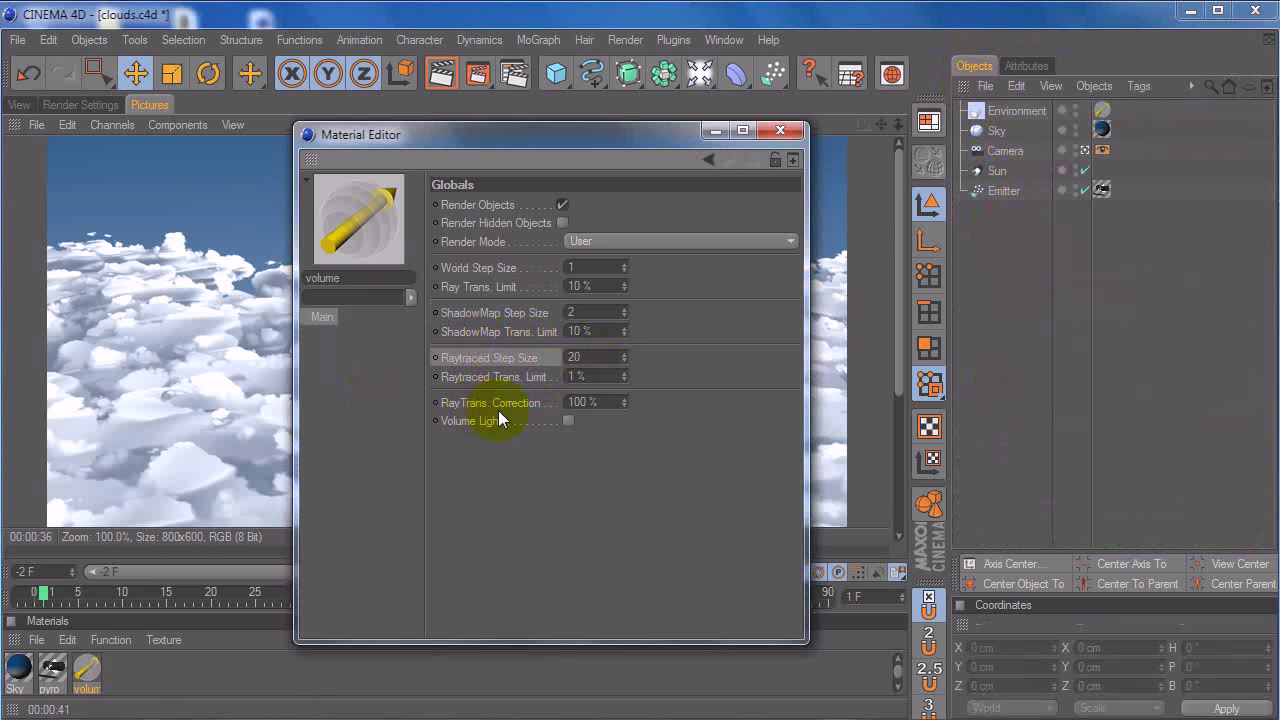
Step: Review the volume material's Ray, ShadowMap and Raytraced Trans. Limit parameters alongside their matching step sizes
ctrl+click(517, 330)
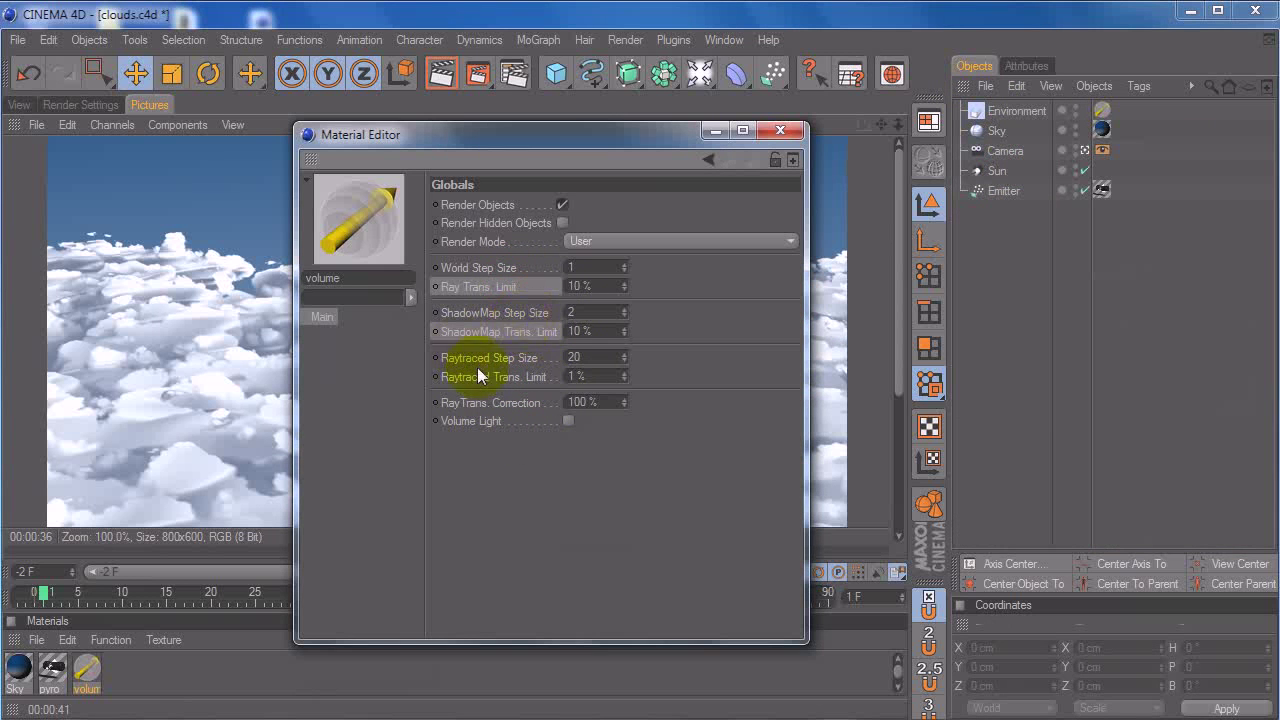
ctrl+click(539, 375)
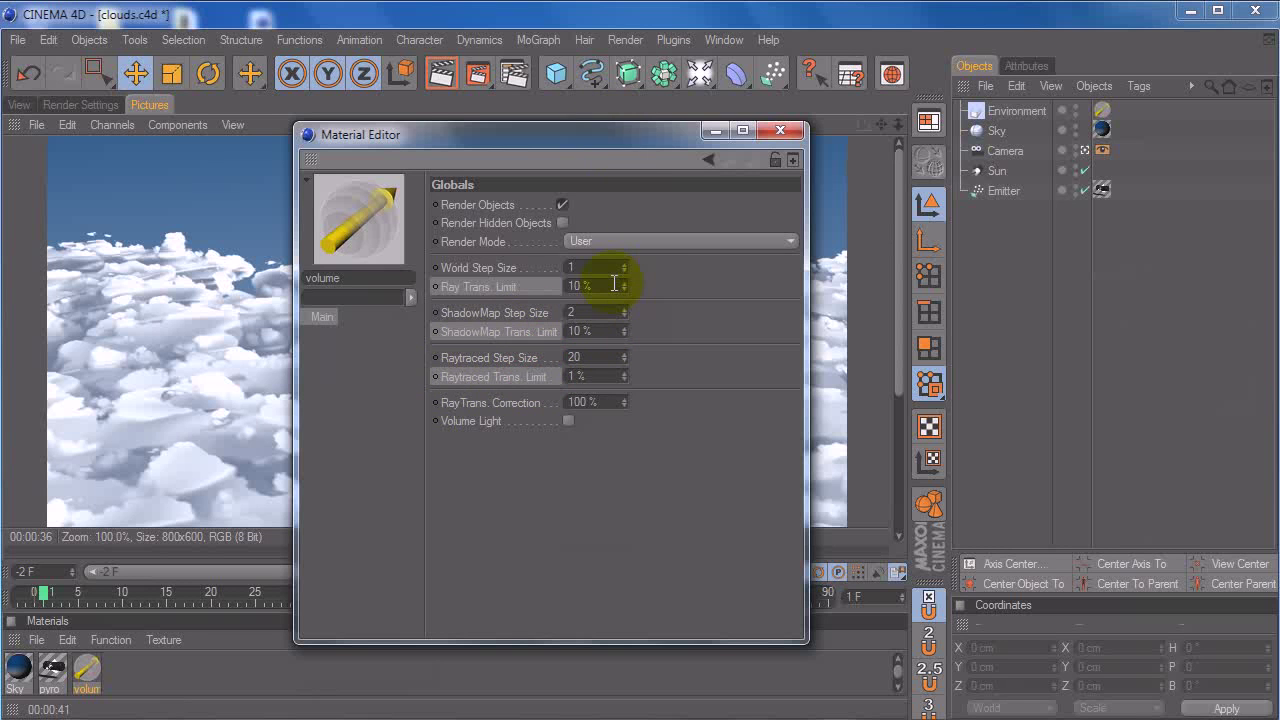
drag(612, 277, 524, 288)
drag(597, 334, 524, 334)
click(520, 335)
click(515, 286)
click(508, 328)
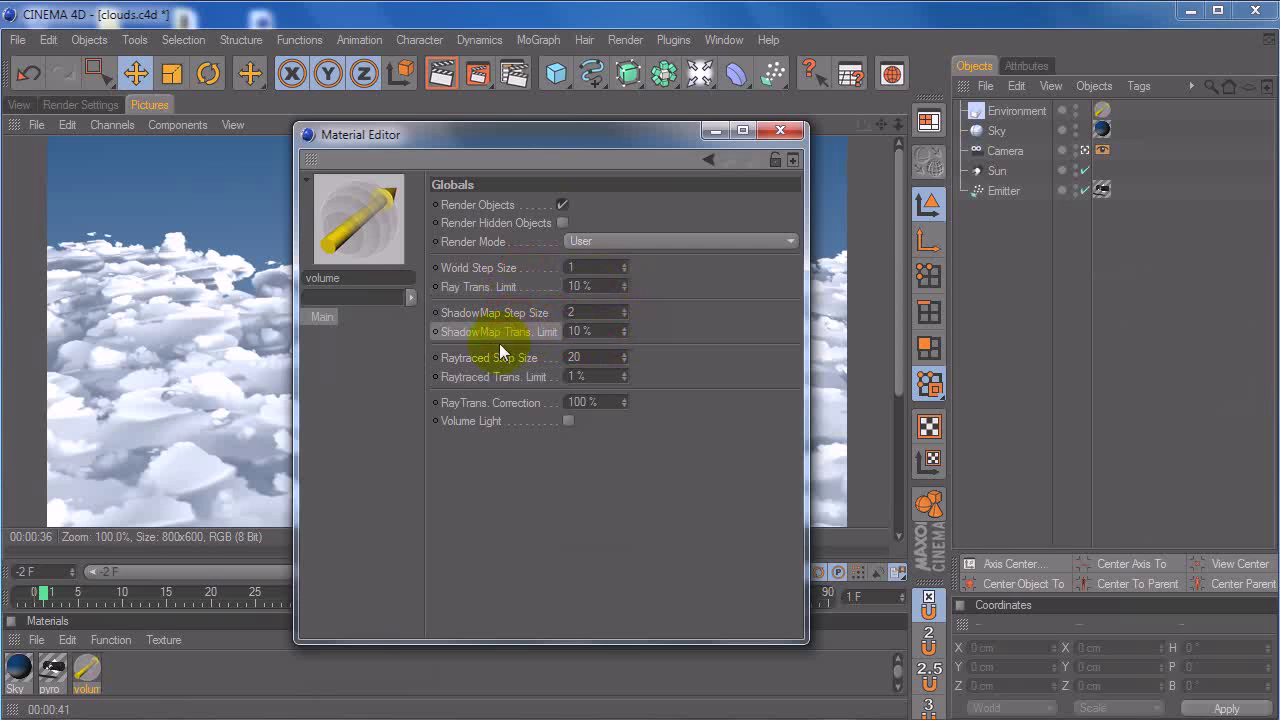
click(530, 375)
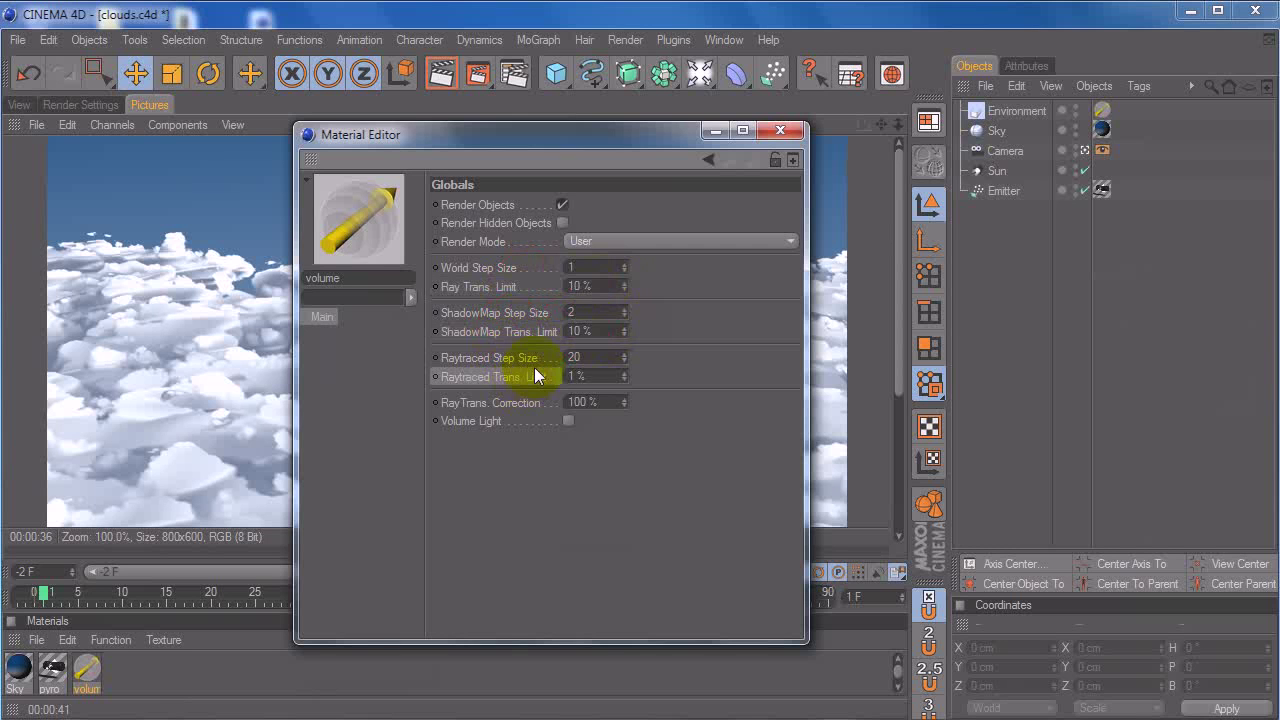
click(502, 312)
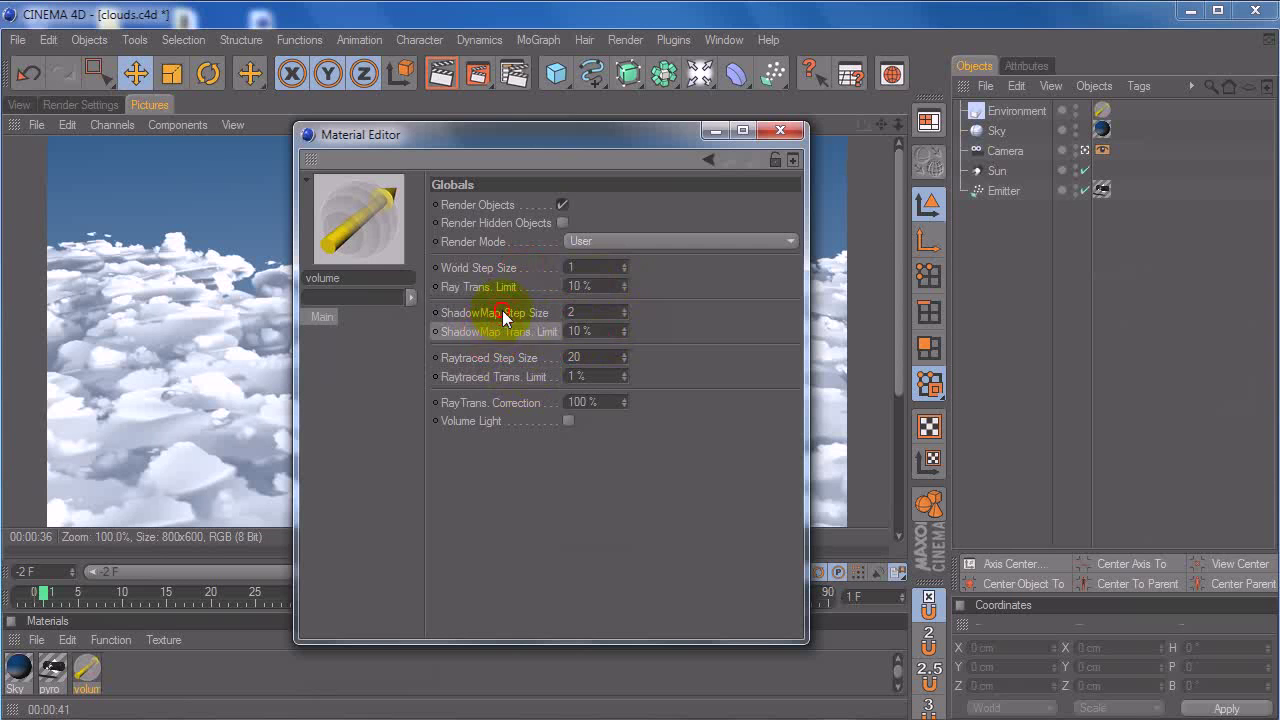
click(486, 358)
Step: Set the Ray Trans. Limit to 8 %, try 8 % for the ShadowMap Trans. Limit before restoring 10 %, and dismiss the Material Editor
drag(608, 333, 499, 317)
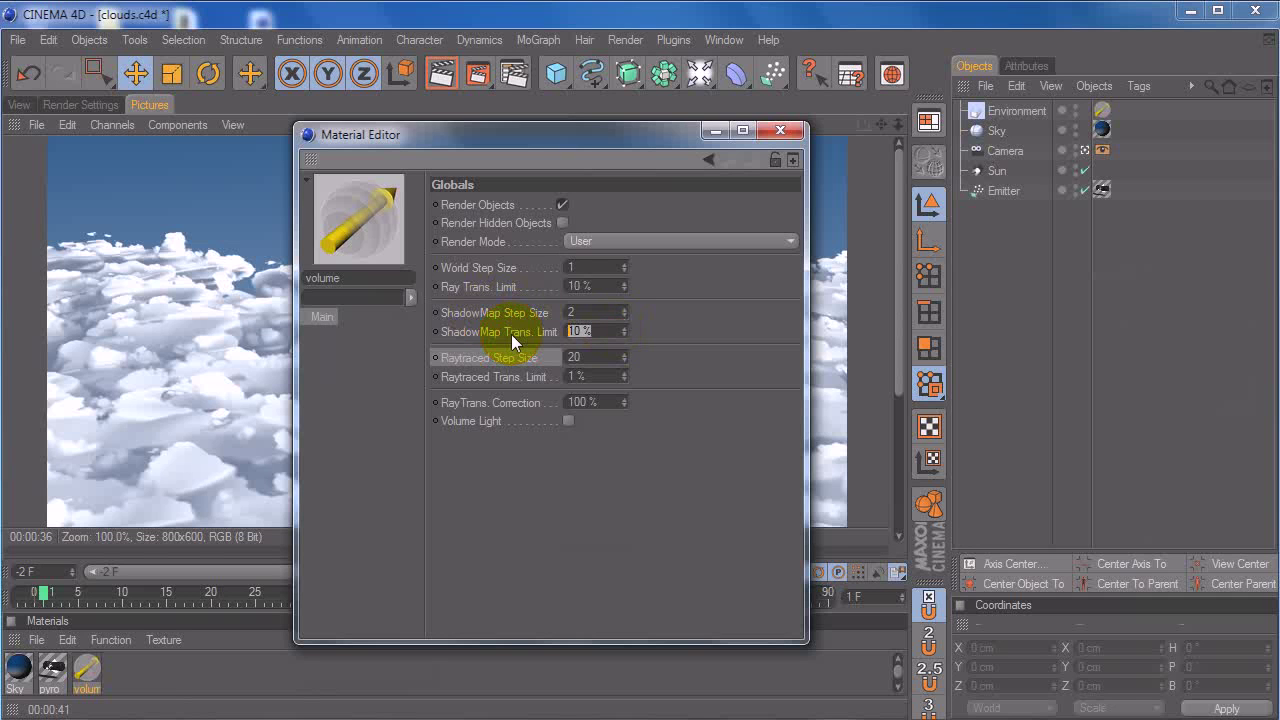
text(8)
click(605, 287)
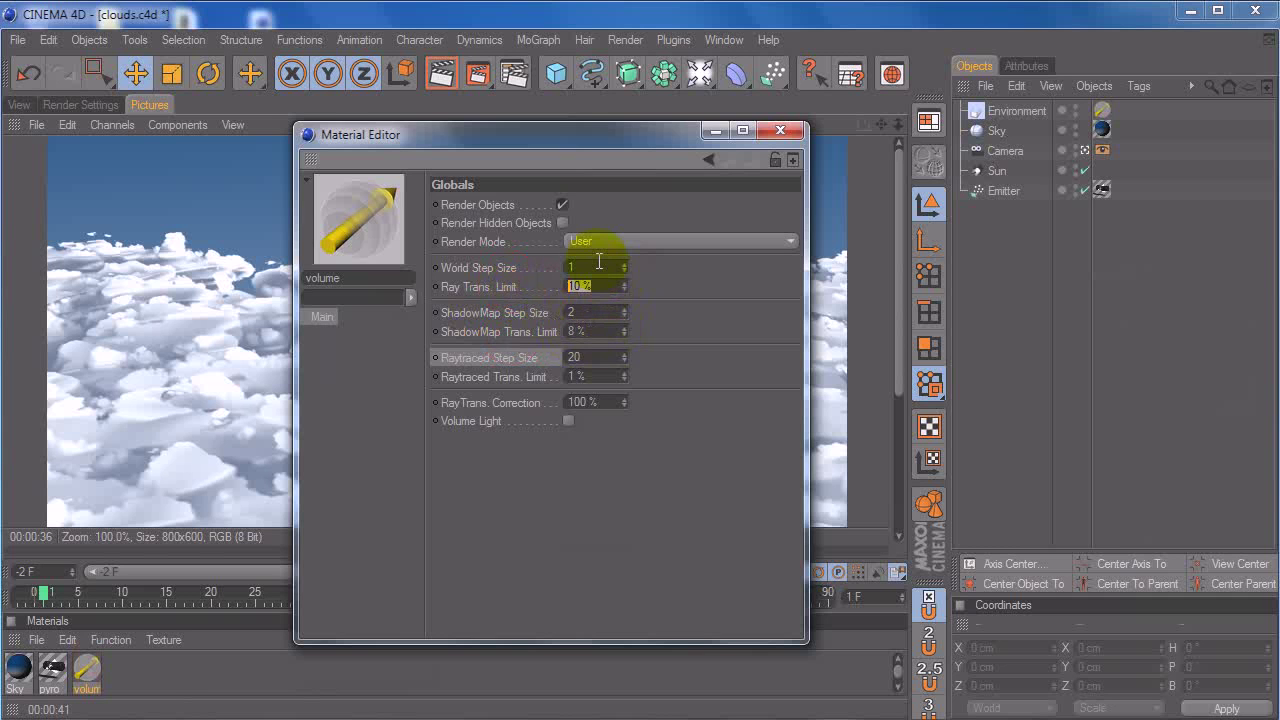
text(8)
click(590, 331)
text(10)
key(Return)
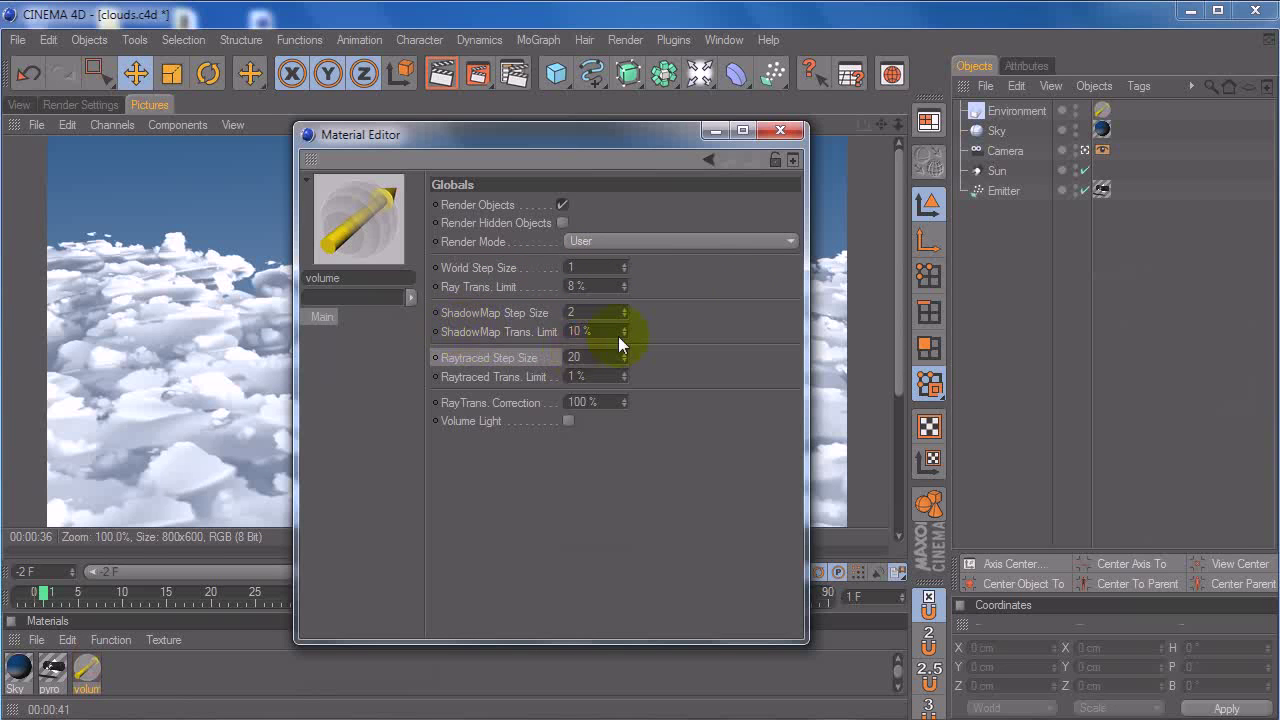
click(769, 133)
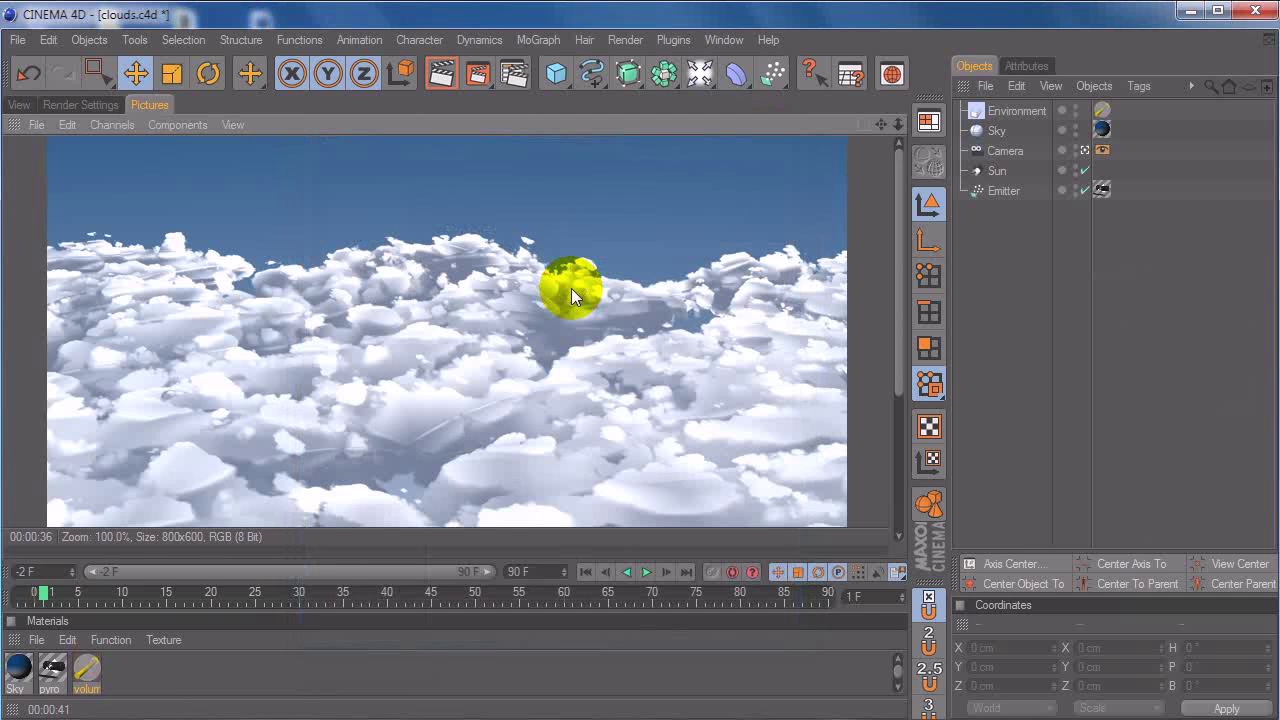
Step: Render the scene again in the Picture Viewer with the adjusted step sizes and limits, and inspect the cloud quality and render time
key(shift+r)
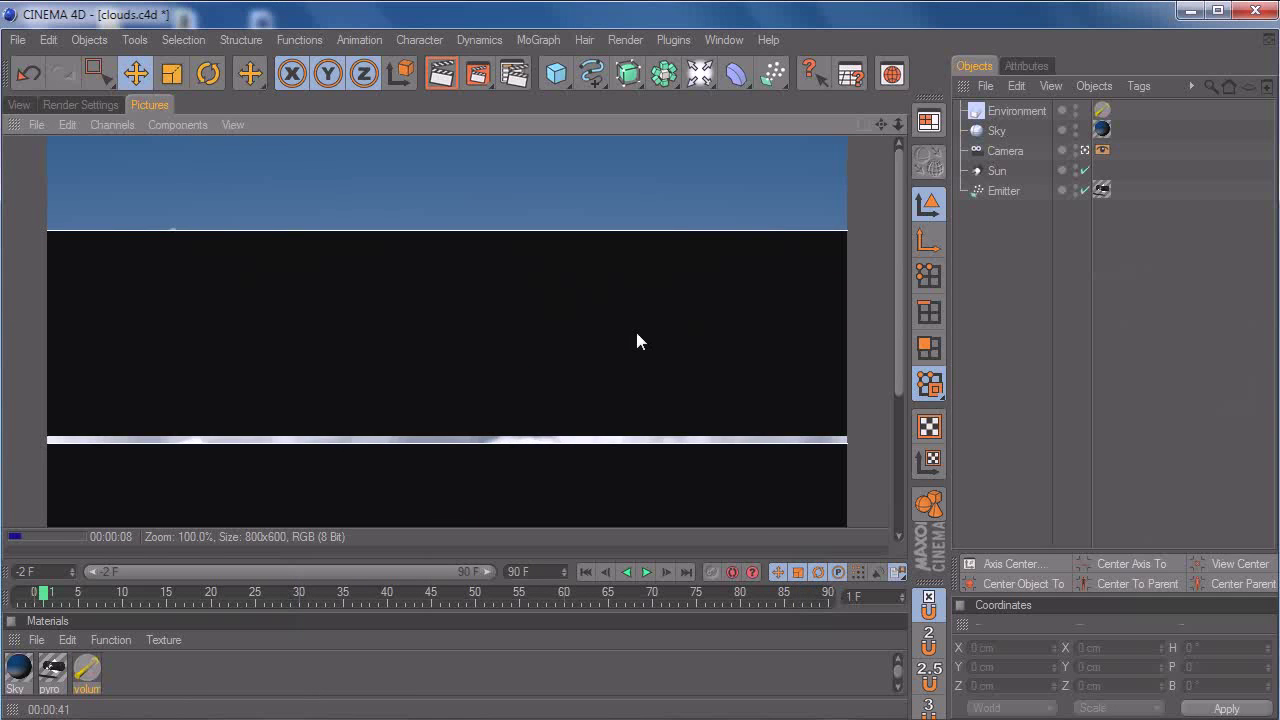
drag(610, 379, 640, 215)
drag(634, 260, 609, 343)
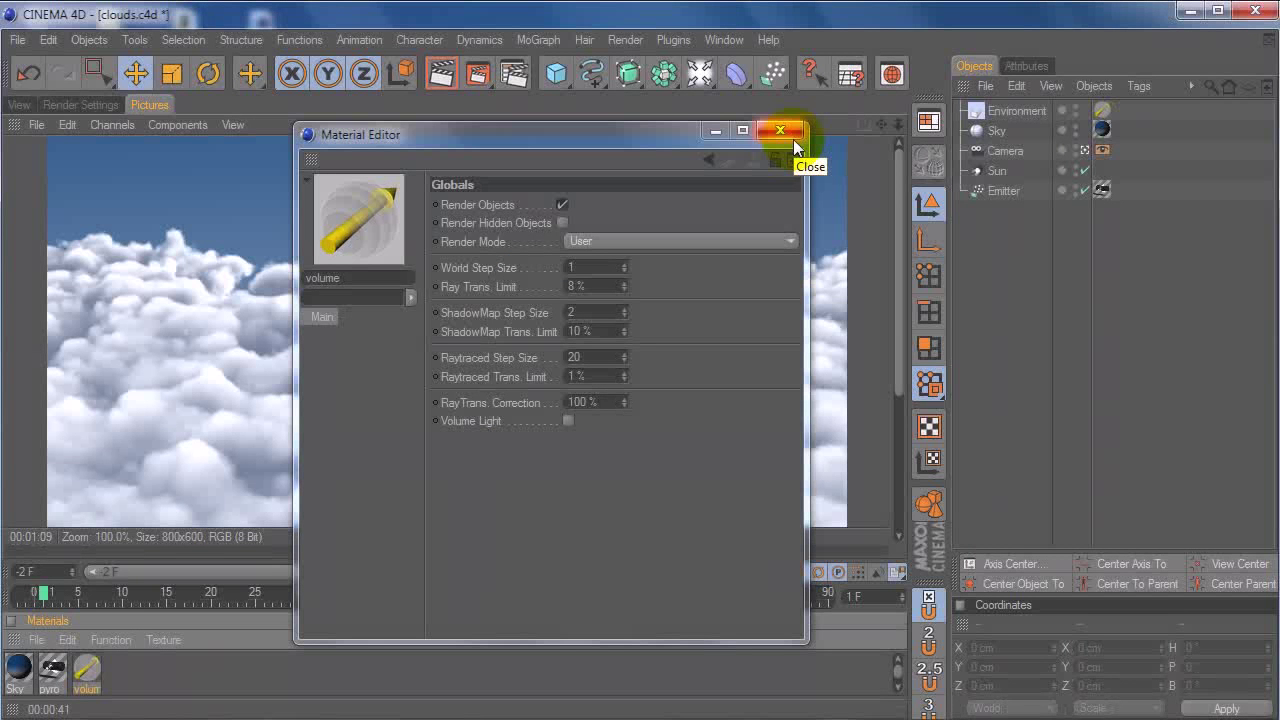
click(793, 139)
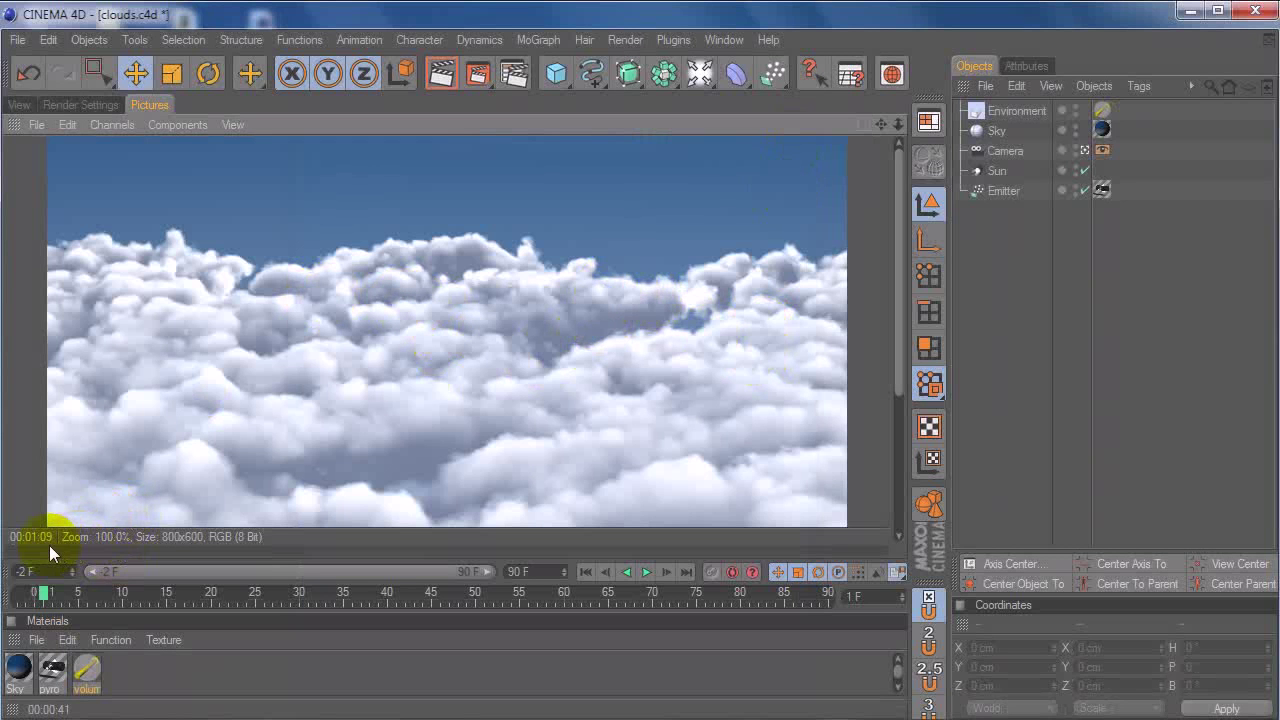
drag(564, 312, 553, 352)
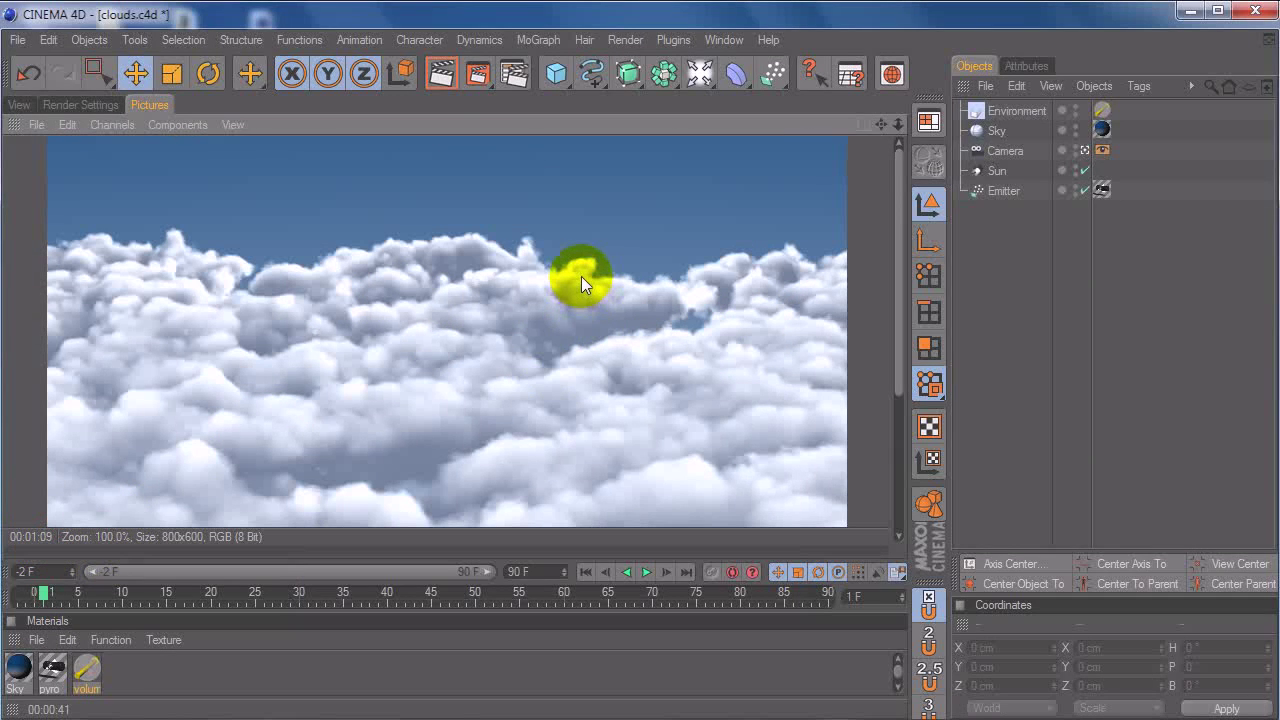
drag(583, 279, 586, 150)
Step: Check the volume material's Render Mode options, keep User, and dismiss the Material Editor
double_click(84, 670)
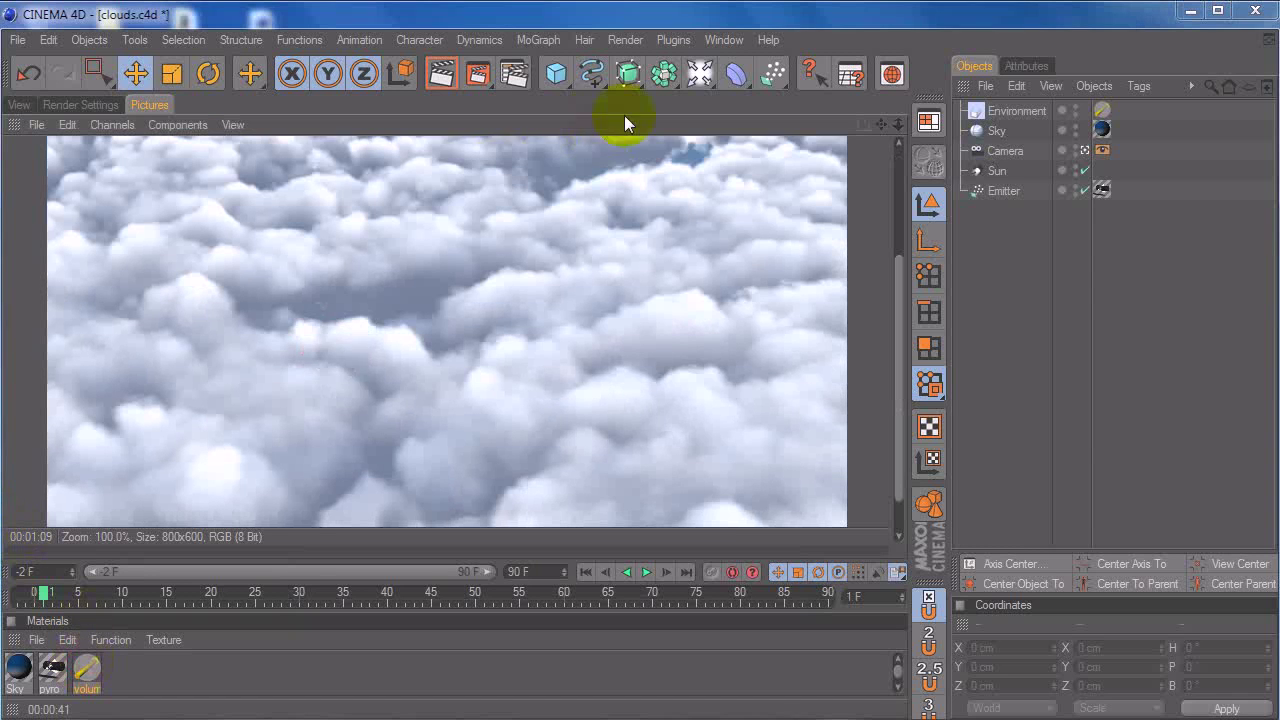
click(663, 240)
click(673, 230)
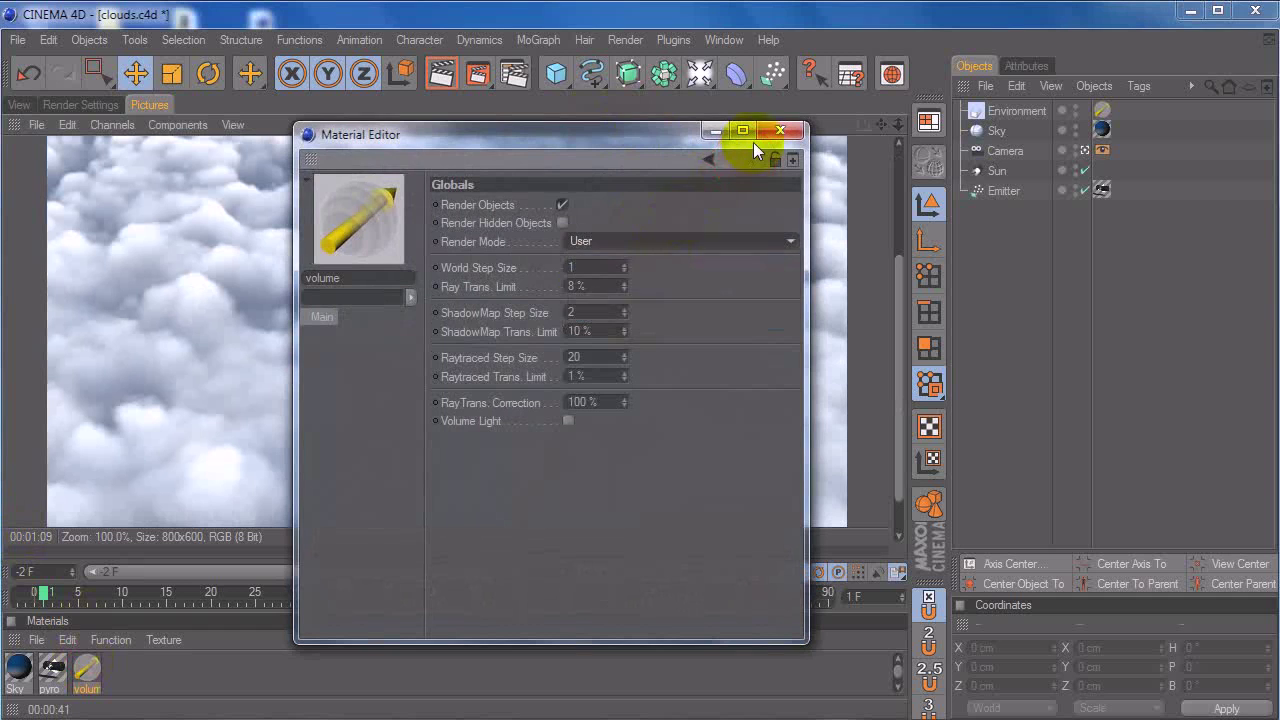
click(780, 130)
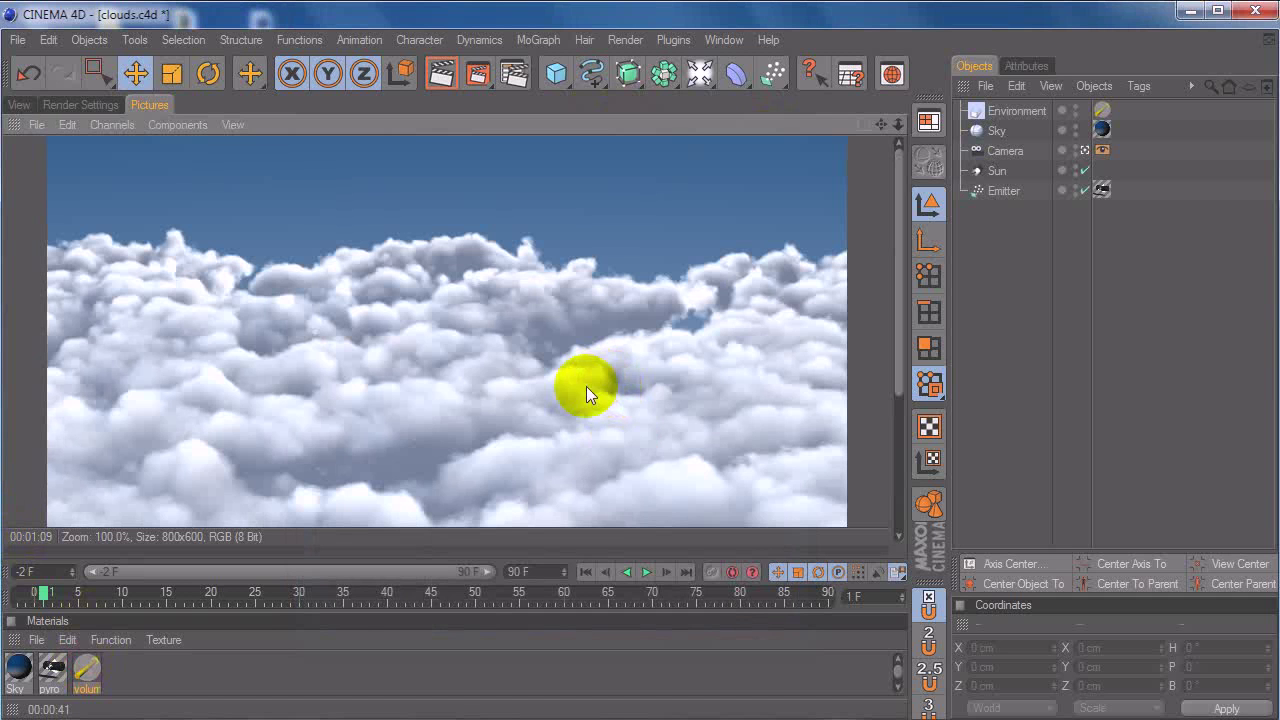
Step: Open the pyro material beside the perspective view and bring up its PyroCluster preview
double_click(52, 668)
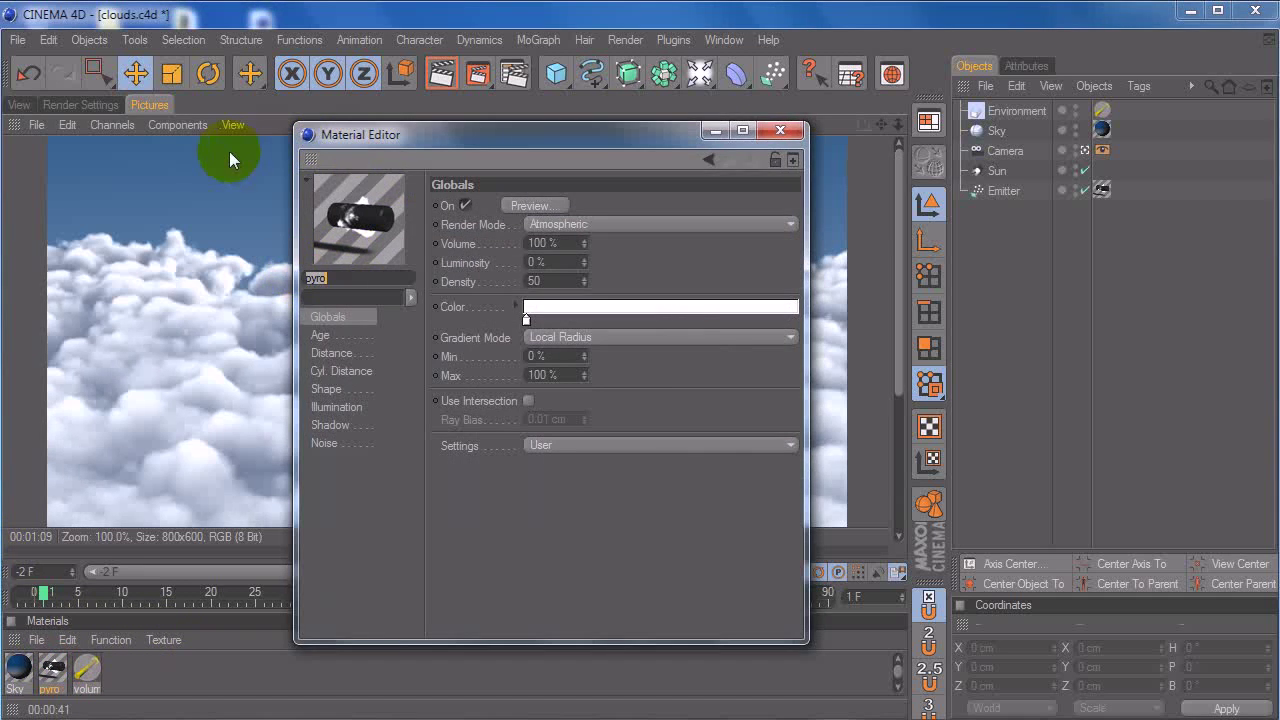
click(22, 105)
drag(396, 134, 786, 101)
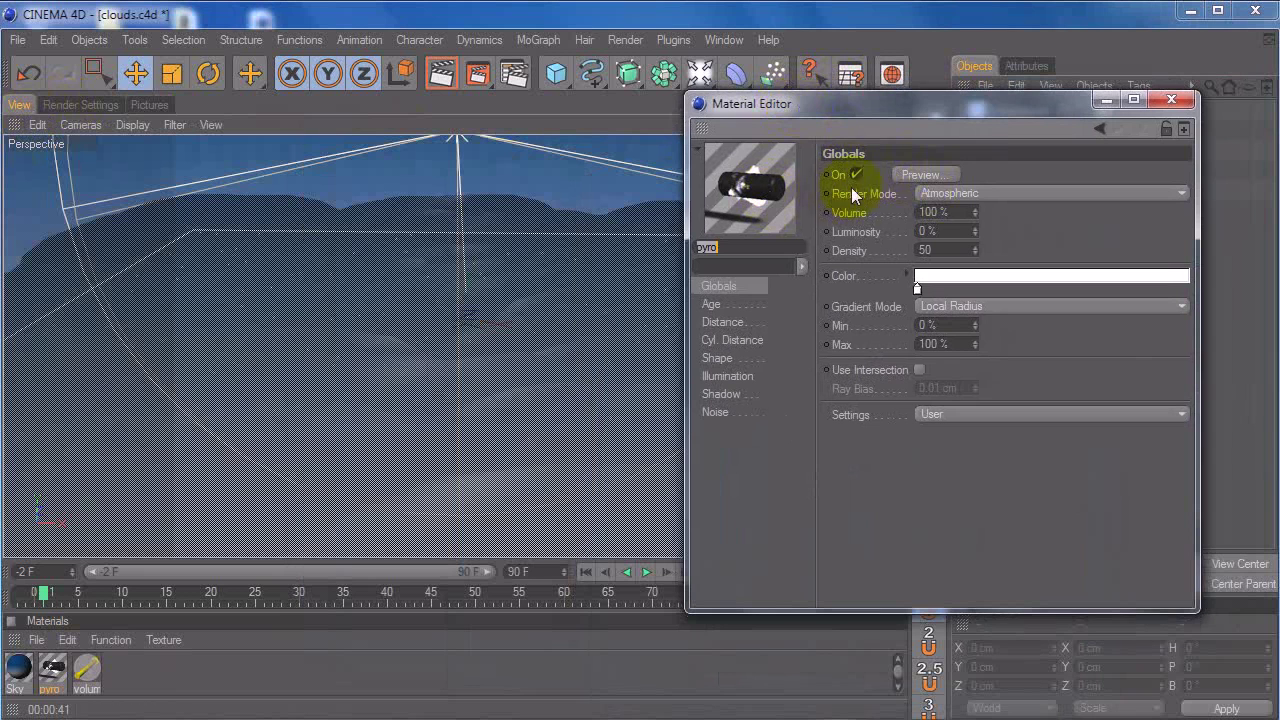
click(925, 175)
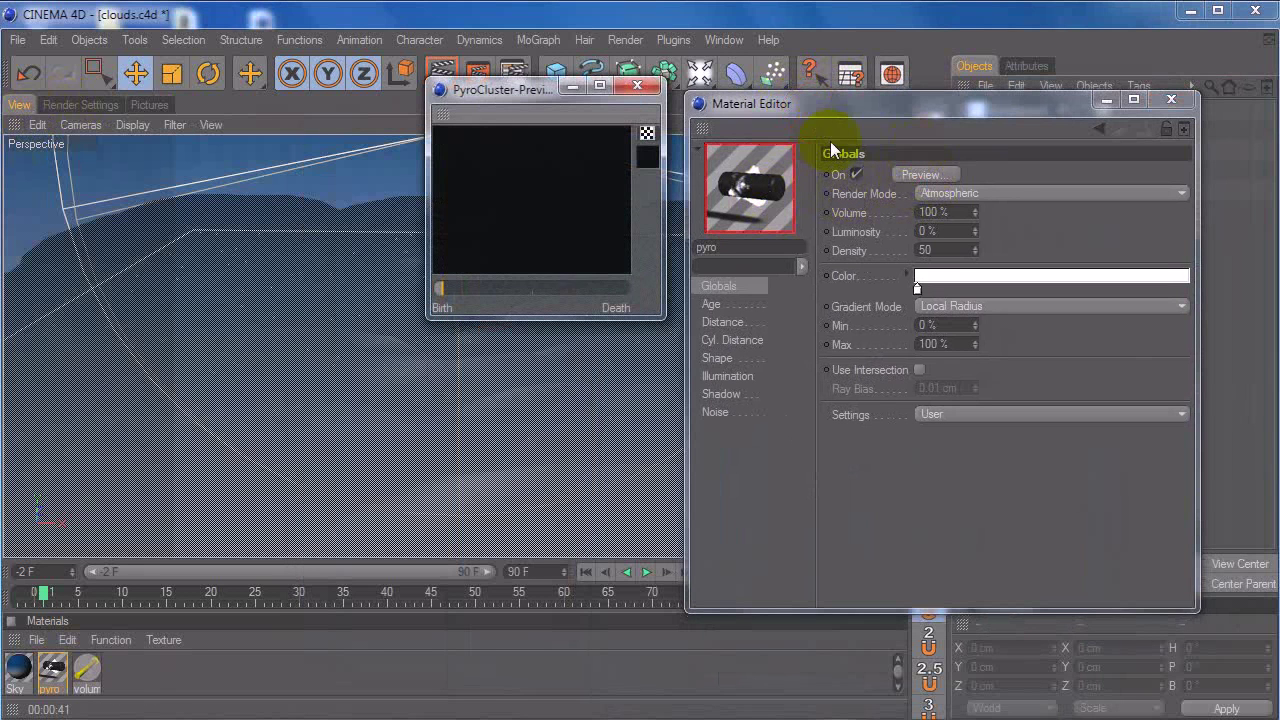
drag(585, 228, 600, 200)
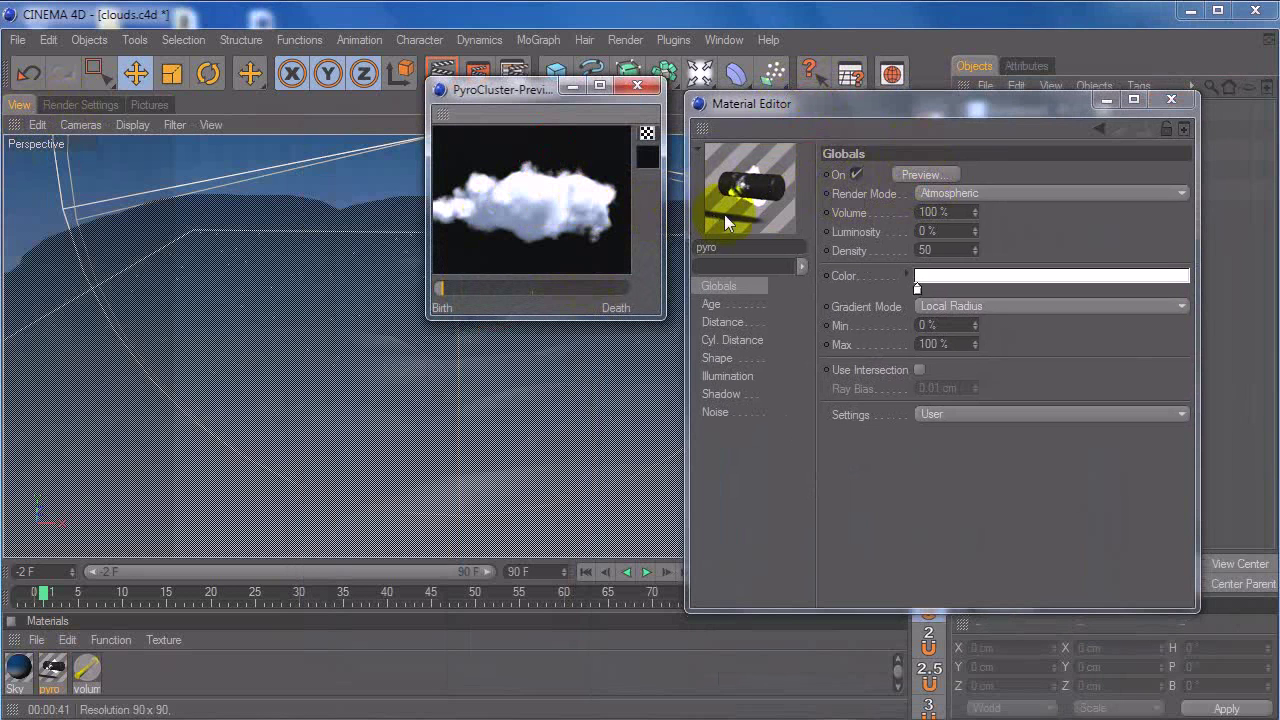
Step: Try the VideoPost render mode on the pyro material, review the volume material's step sizes, and dismiss the Material Editor
click(958, 192)
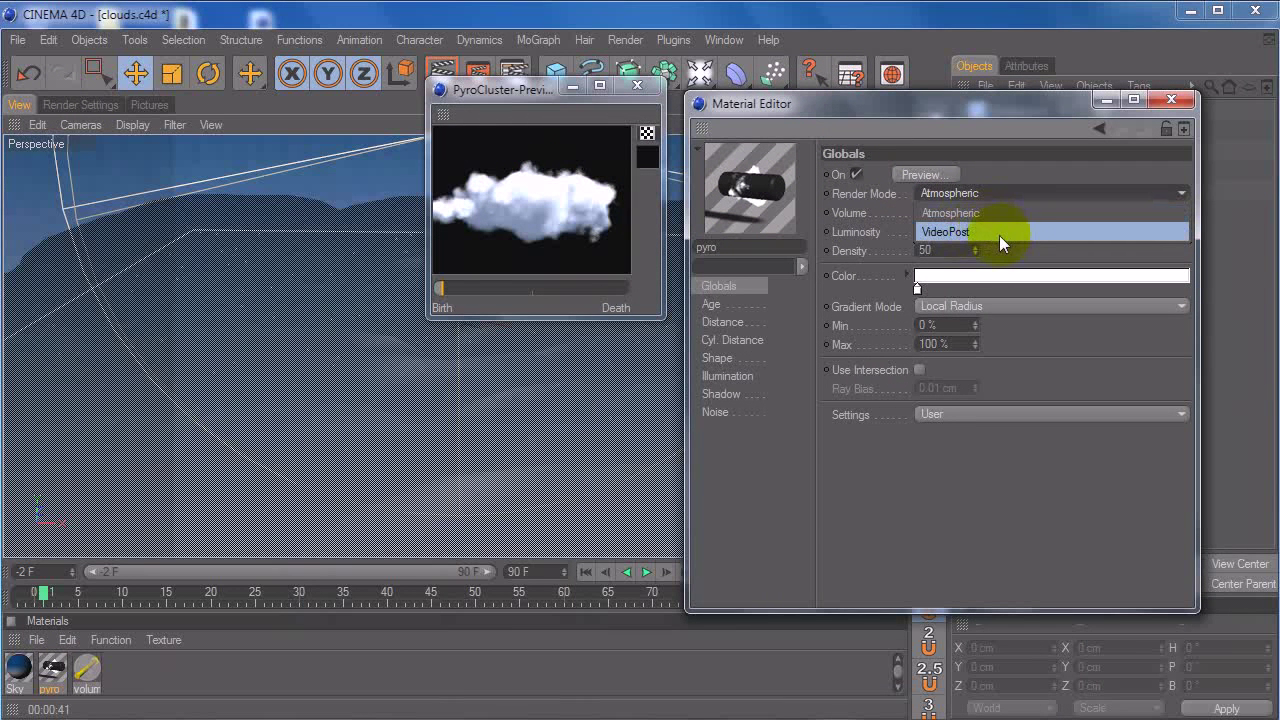
click(1013, 233)
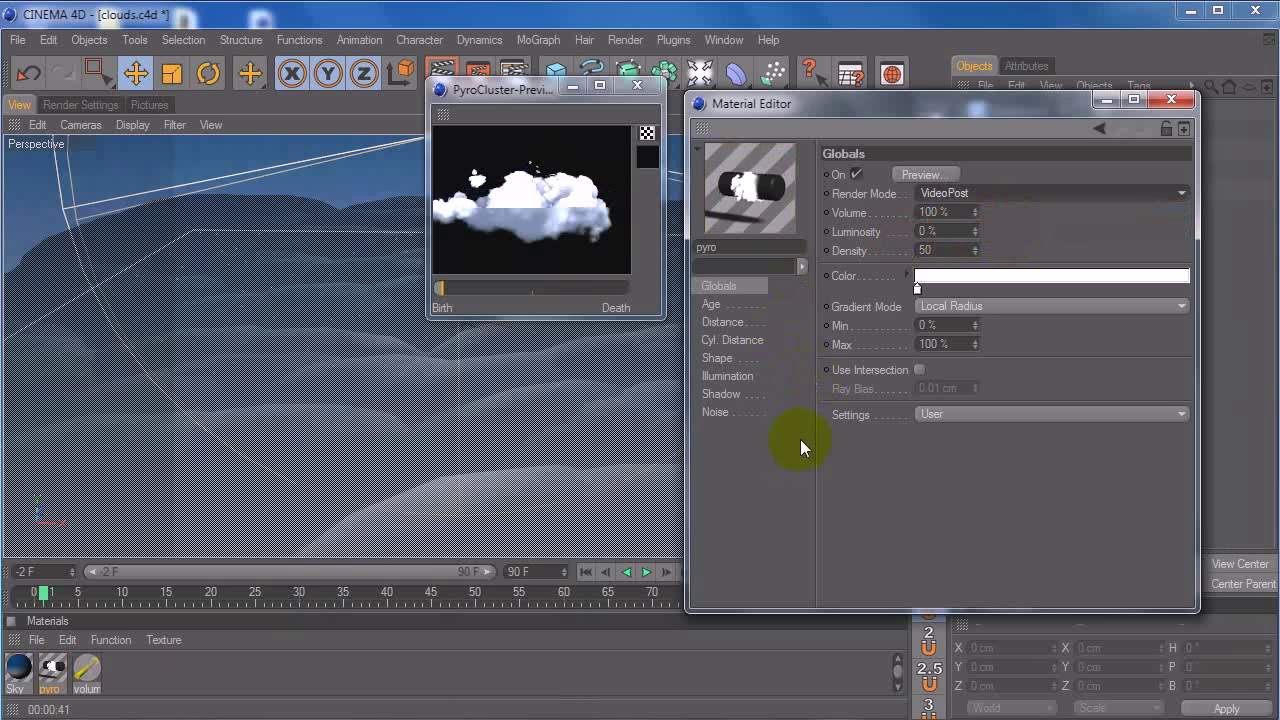
click(97, 667)
click(455, 315)
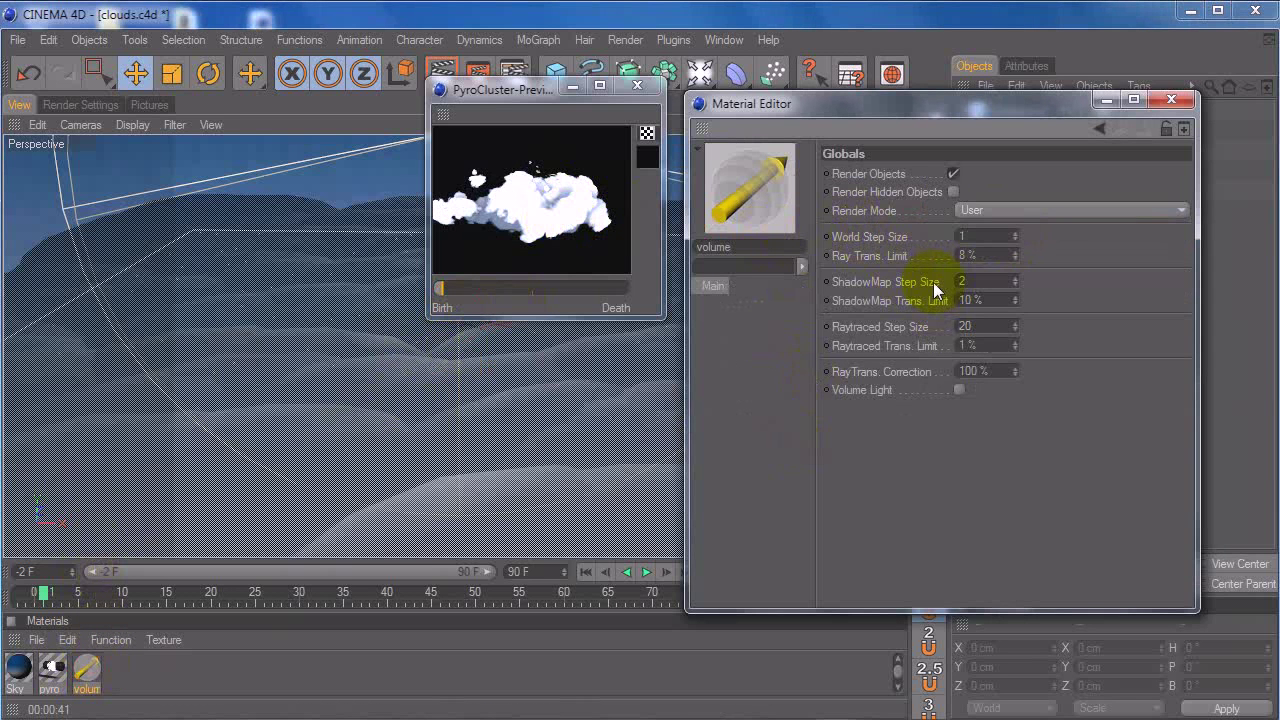
click(880, 248)
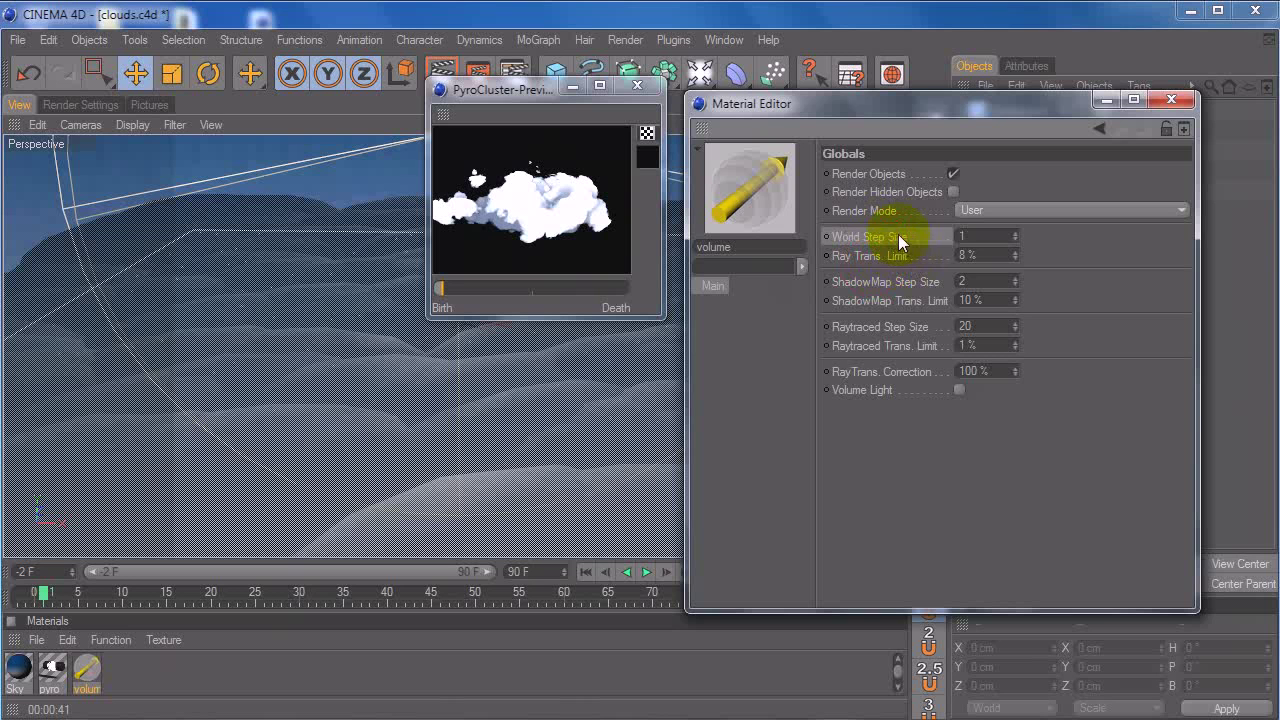
click(1165, 99)
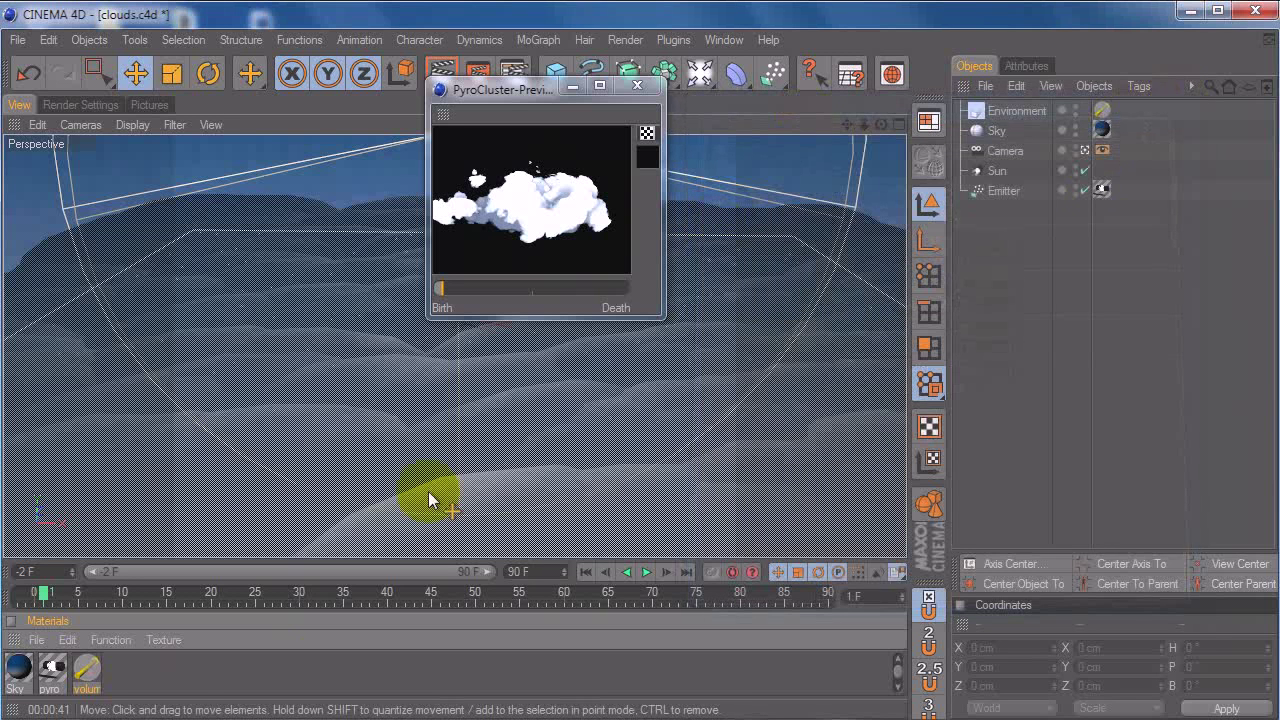
Step: Reopen the pyro material, restore its Render Mode to Atmospheric, and inspect the cloud preview
click(63, 676)
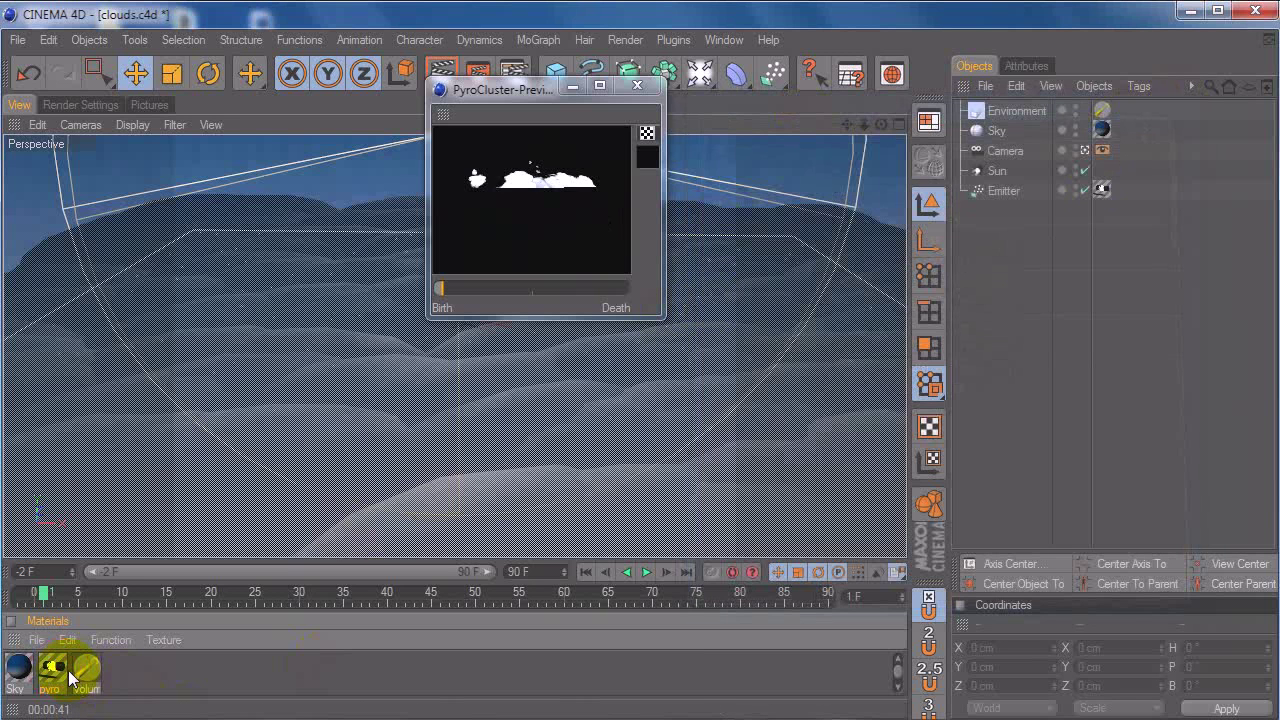
double_click(58, 670)
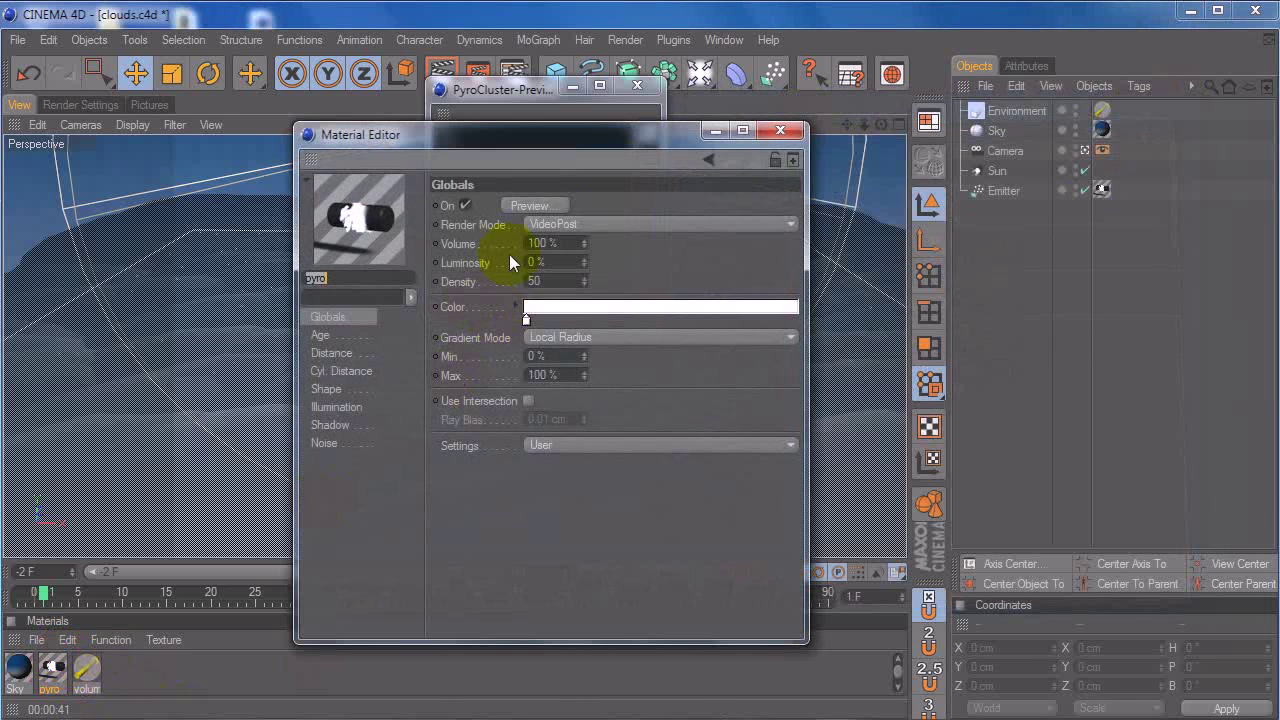
drag(615, 141, 975, 107)
click(90, 667)
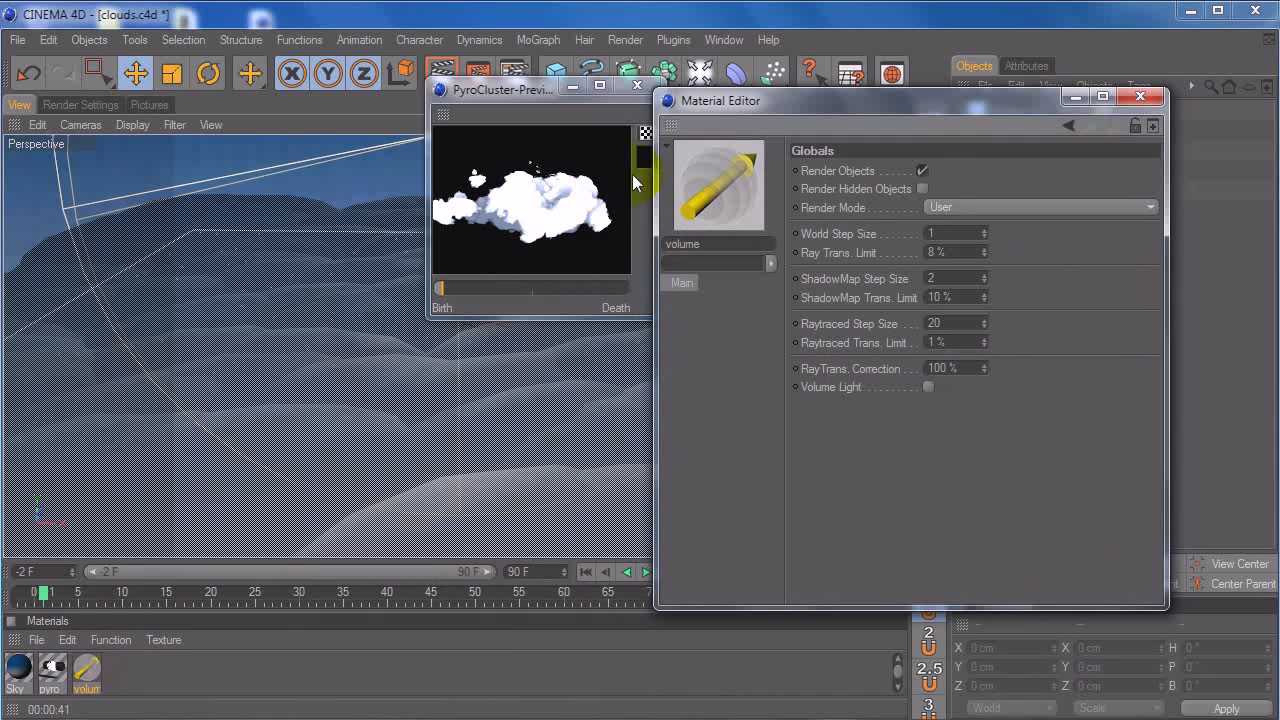
click(53, 667)
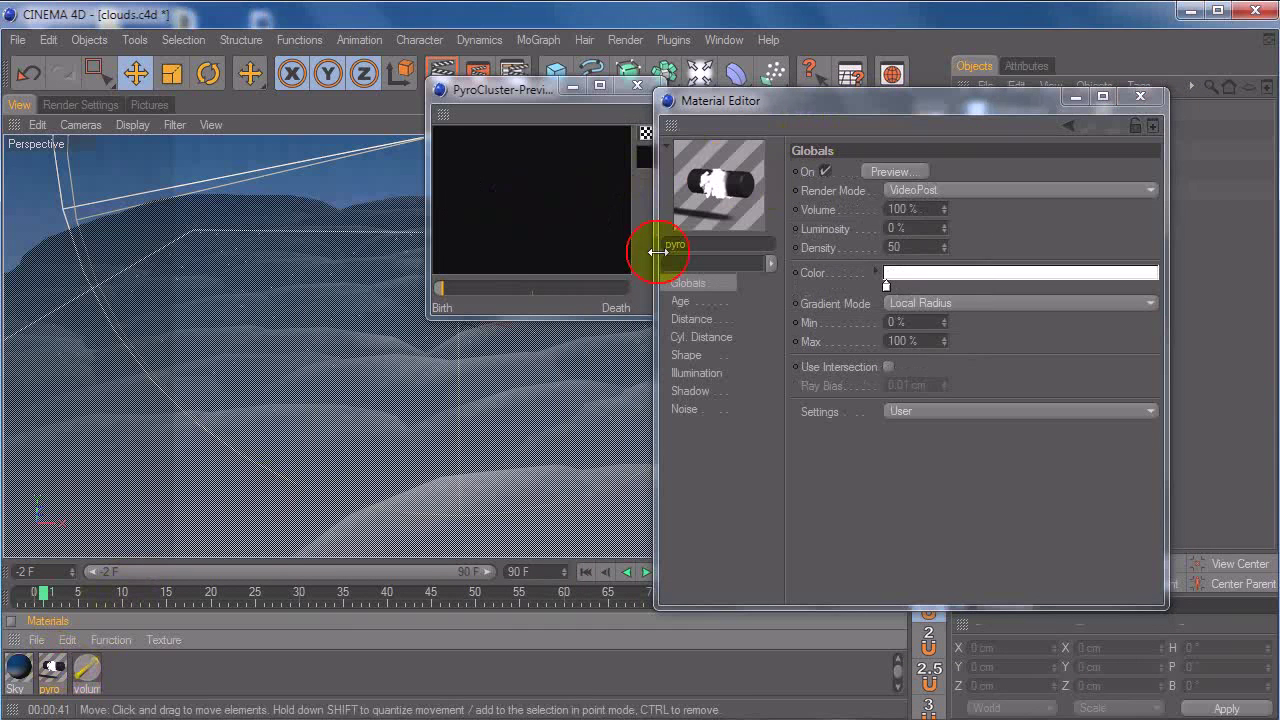
click(923, 192)
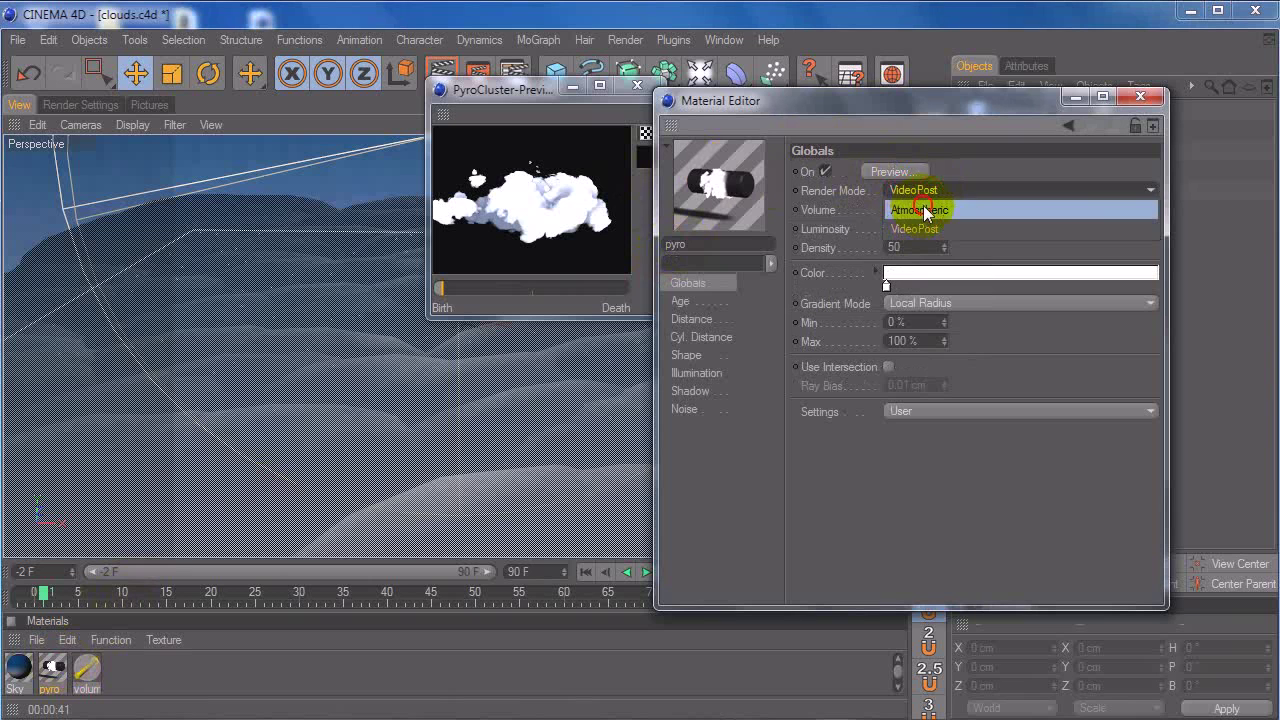
click(918, 210)
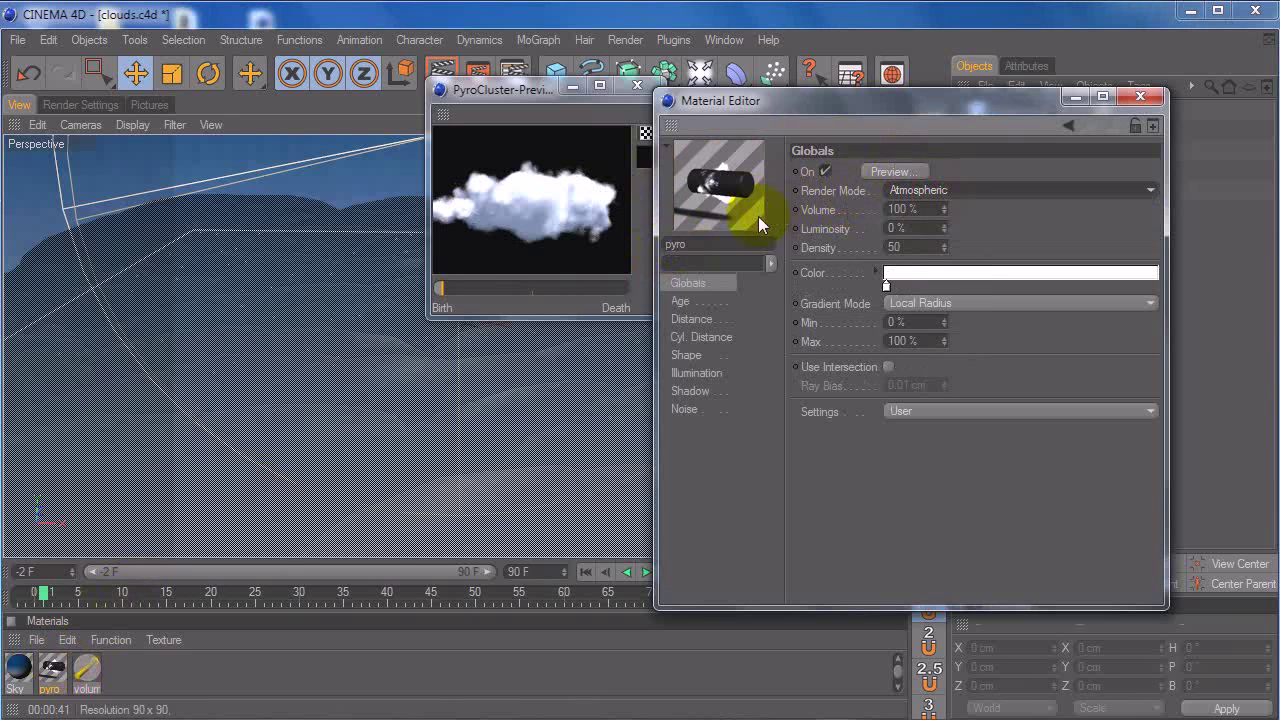
click(533, 198)
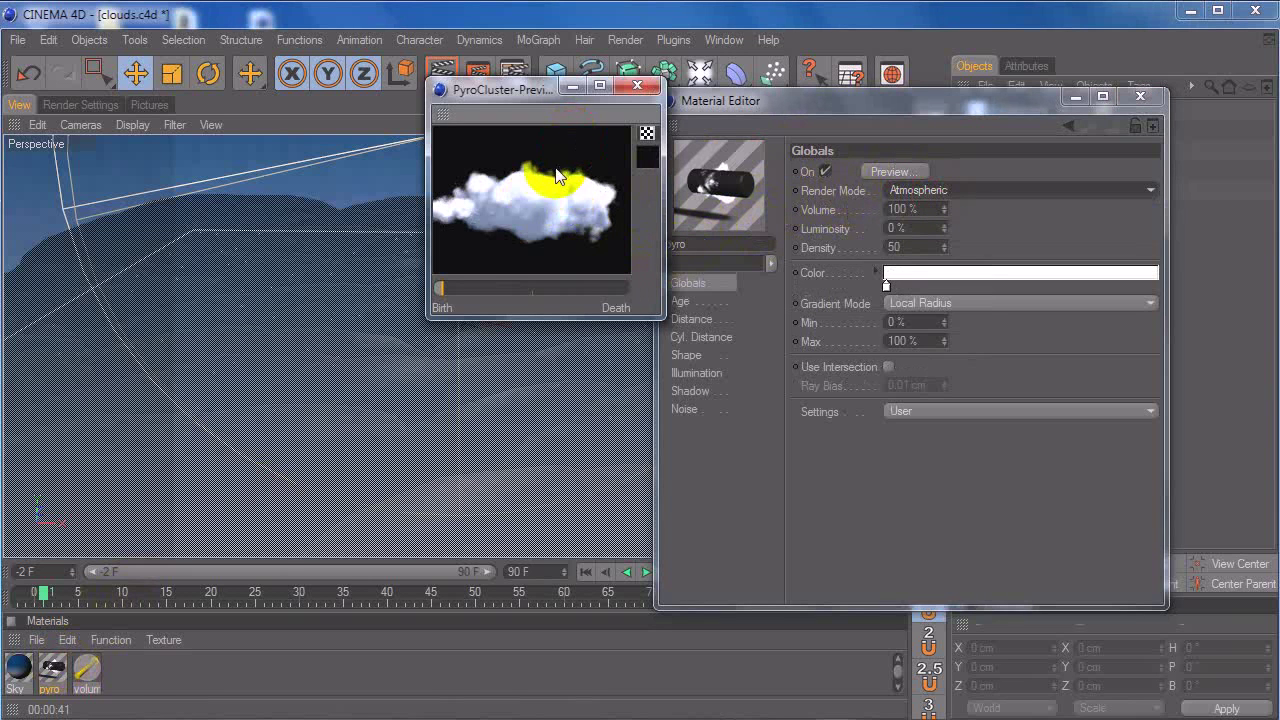
click(522, 164)
Step: In the pyro material's Illumination settings, try Self Illum. at 99 % before restoring it to 0 %
click(690, 374)
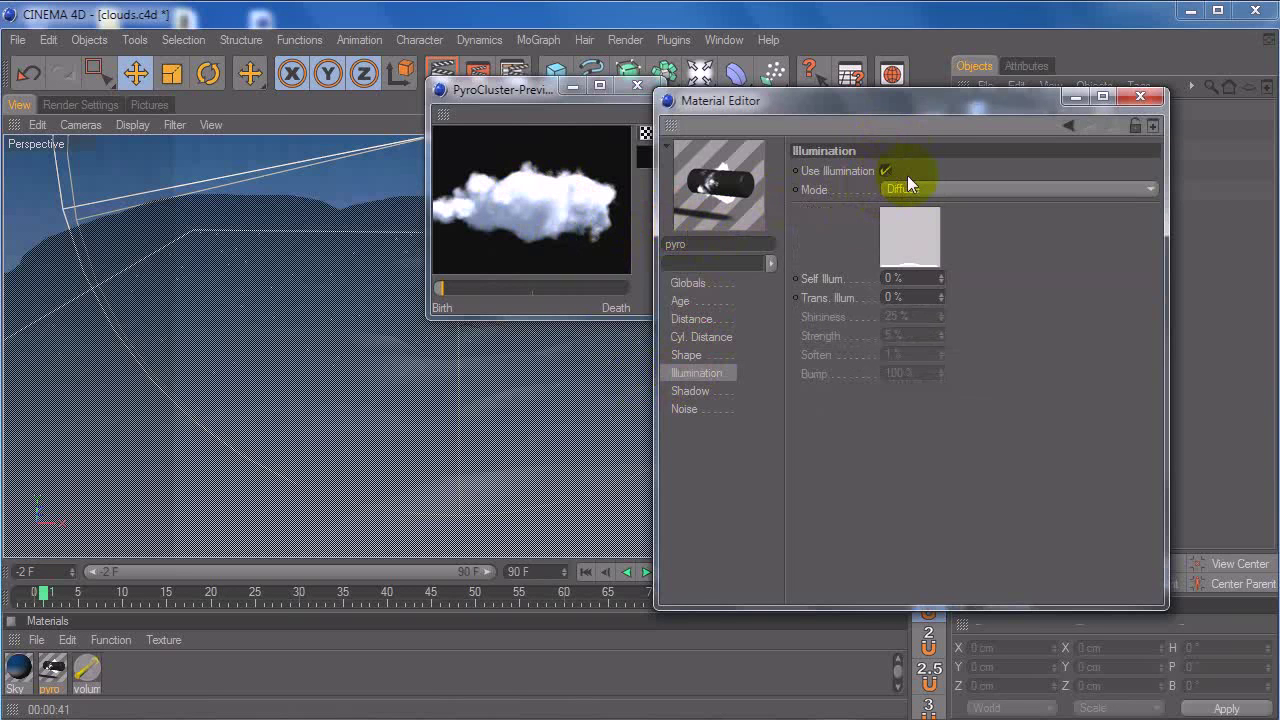
drag(942, 278, 942, 180)
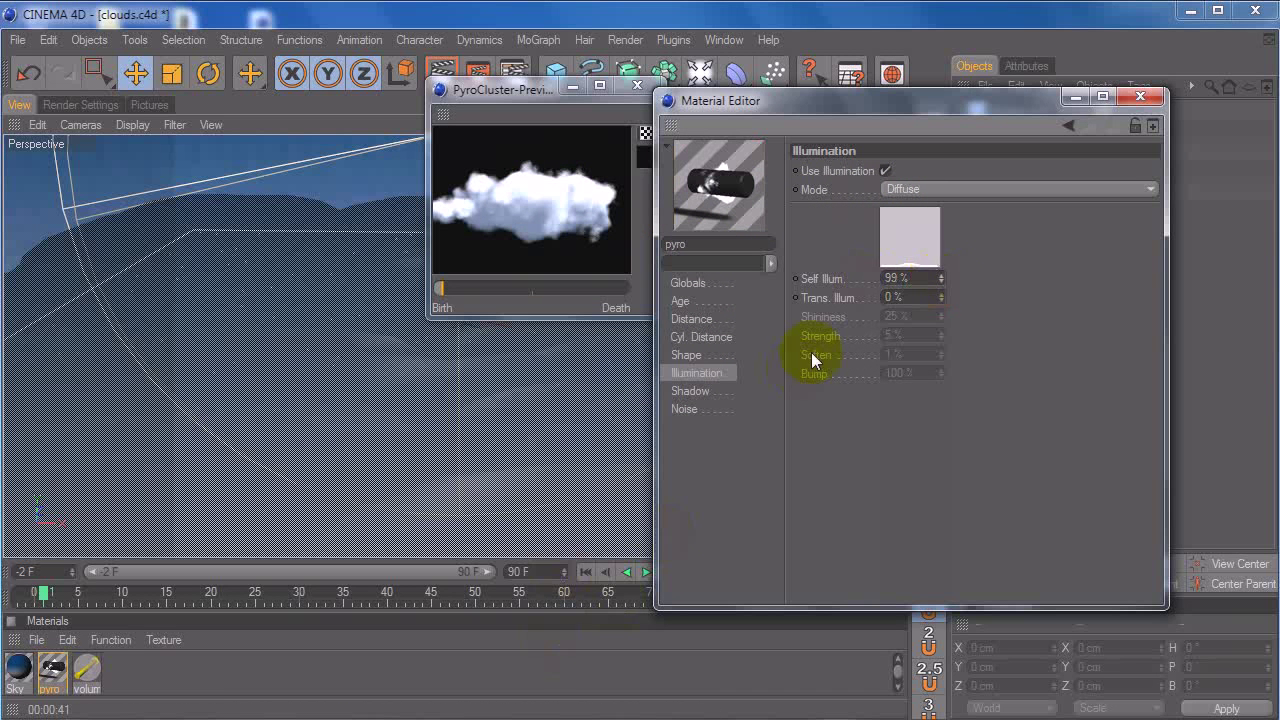
drag(940, 276, 941, 271)
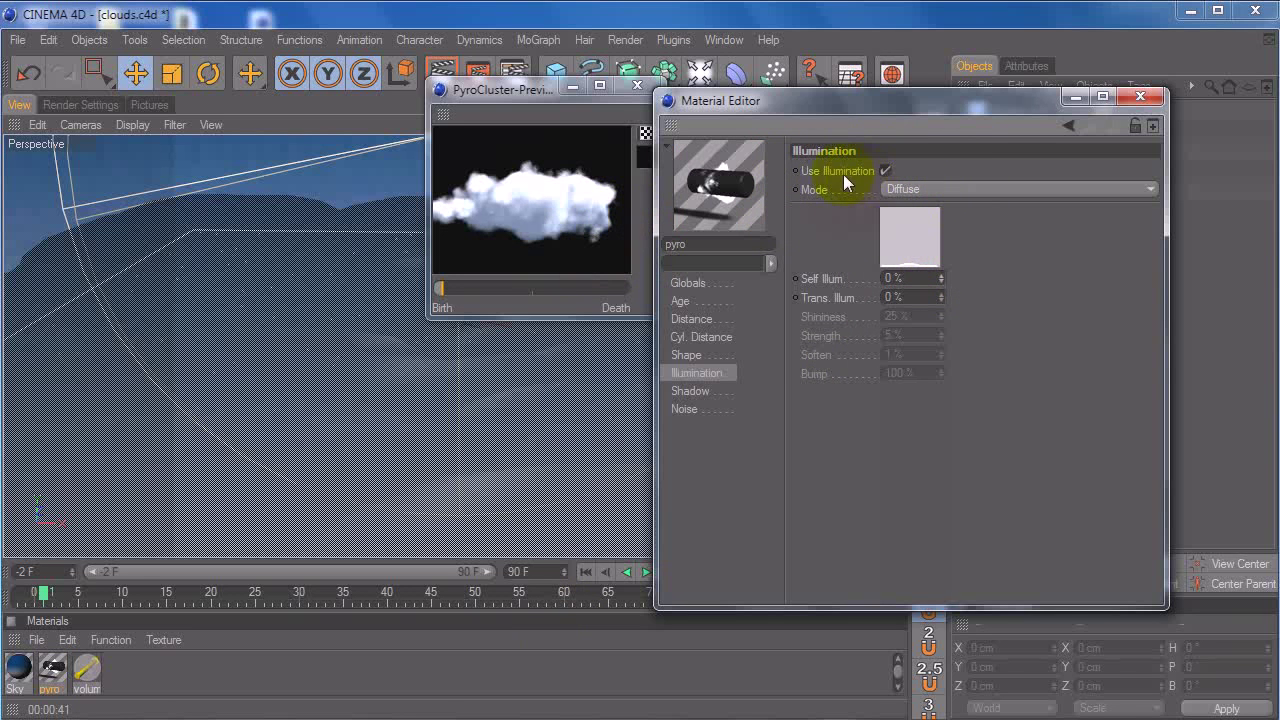
mouse_move(943, 277)
mouse_down()
mouse_move(910, 317)
mouse_move(941, 284)
mouse_move(943, 328)
mouse_move(930, 277)
mouse_move(949, 154)
mouse_move(941, 280)
mouse_up()
click(922, 283)
key(BackSpace)
key(BackSpace)
key(BackSpace)
key(BackSpace)
text(0)
key(Return)
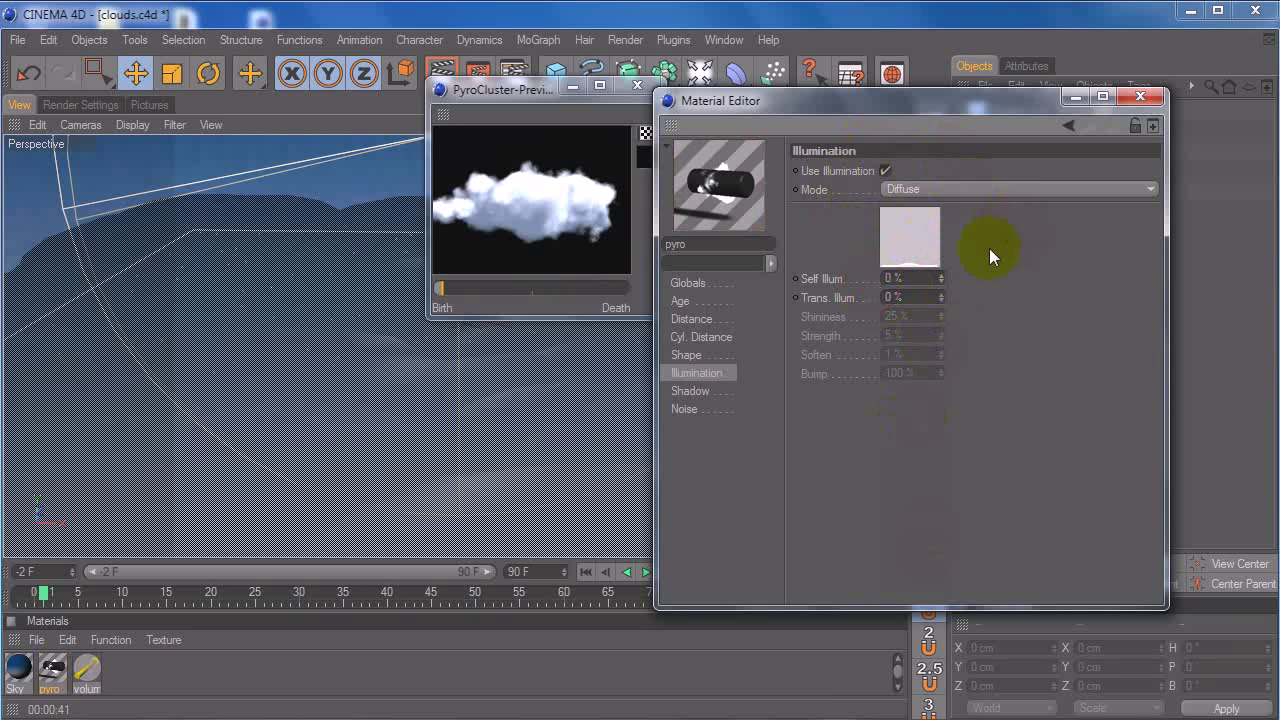
Step: Try the pyro material's Trans. Illum. at 9 % and 80 % before restoring it to 0 %
mouse_move(939, 294)
mouse_down()
mouse_move(943, 194)
mouse_move(936, 315)
mouse_up()
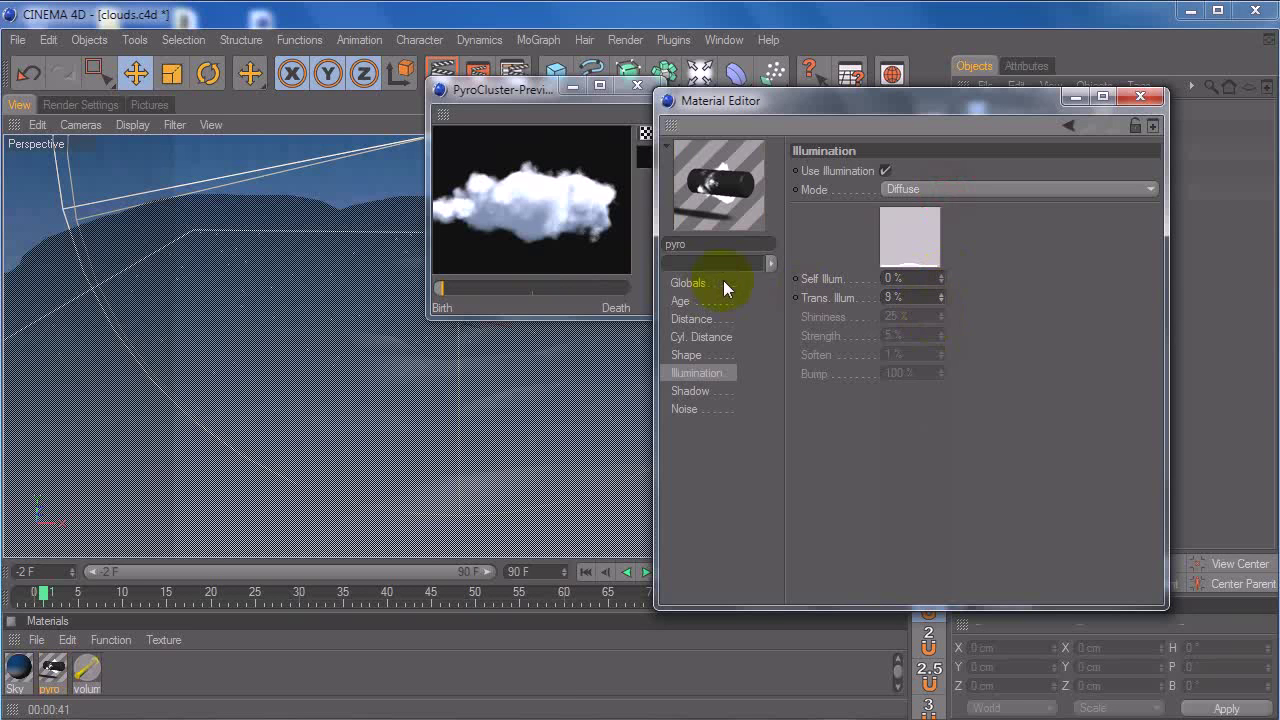
drag(942, 297, 942, 226)
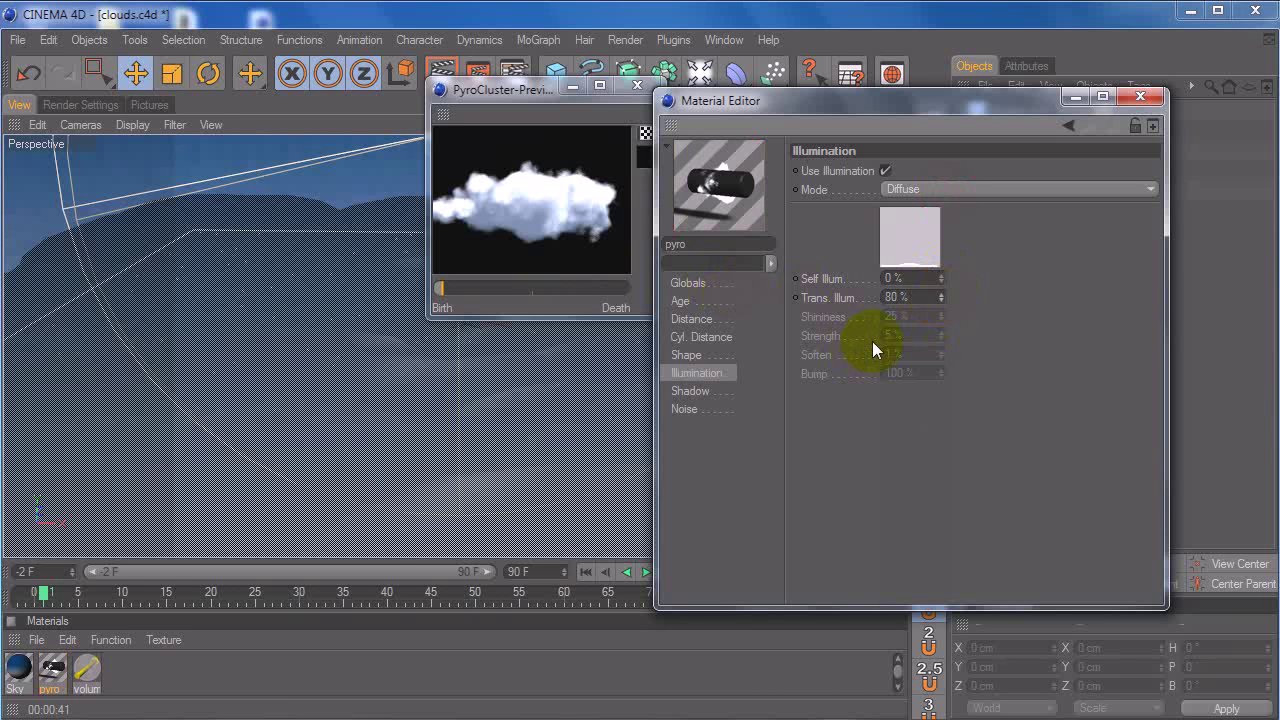
double_click(910, 297)
text(0)
key(Return)
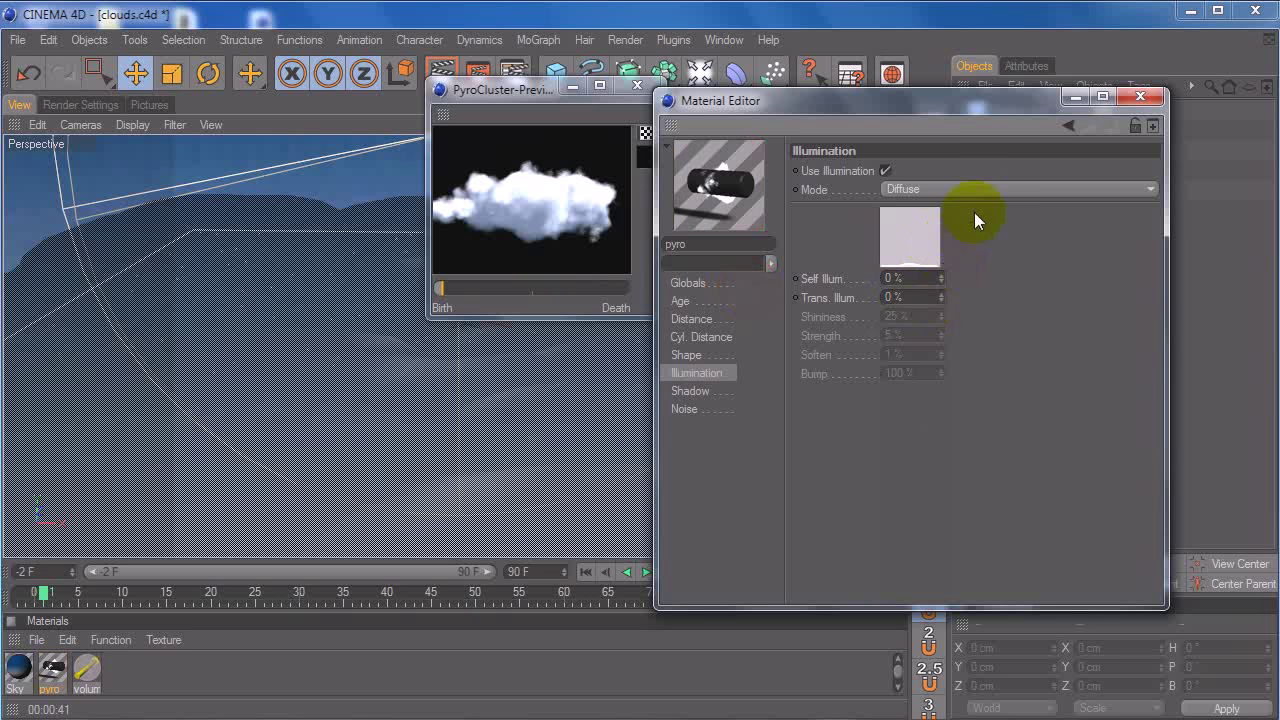
Step: Compare the Ray Angle and Diffuse illumination modes in the cloud preview, ending on Ray Angle
click(992, 189)
click(986, 224)
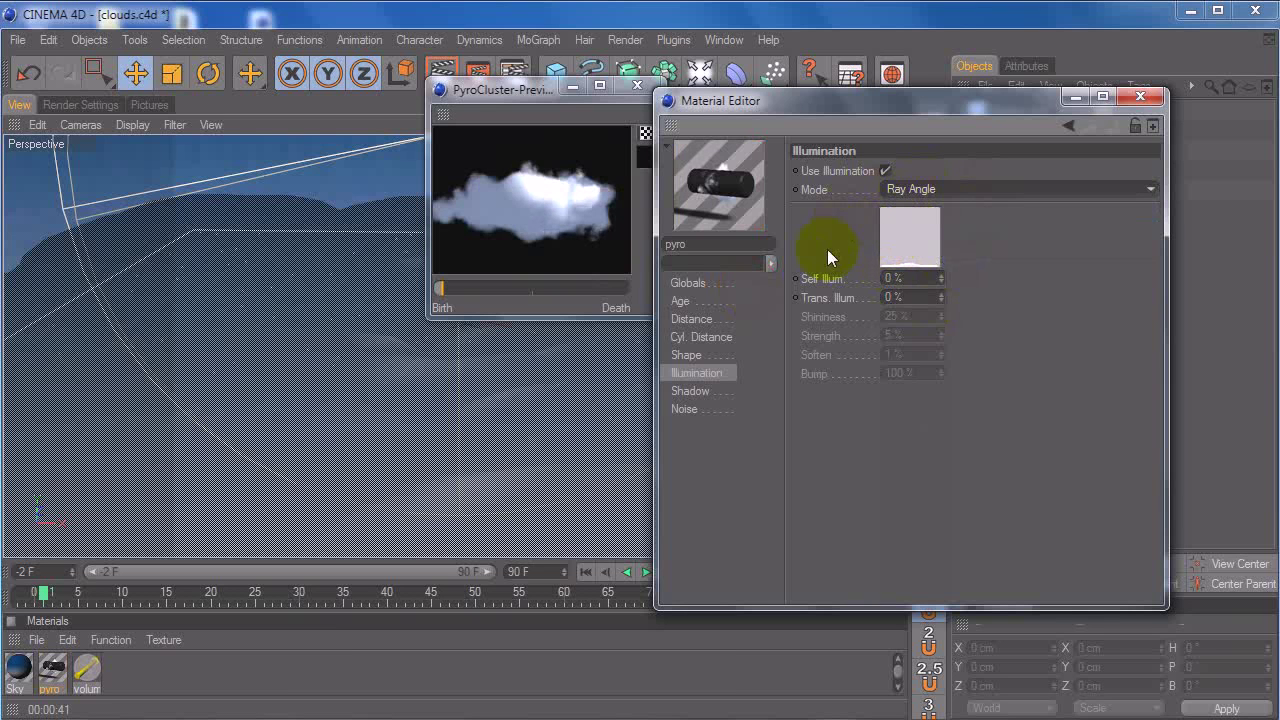
click(557, 194)
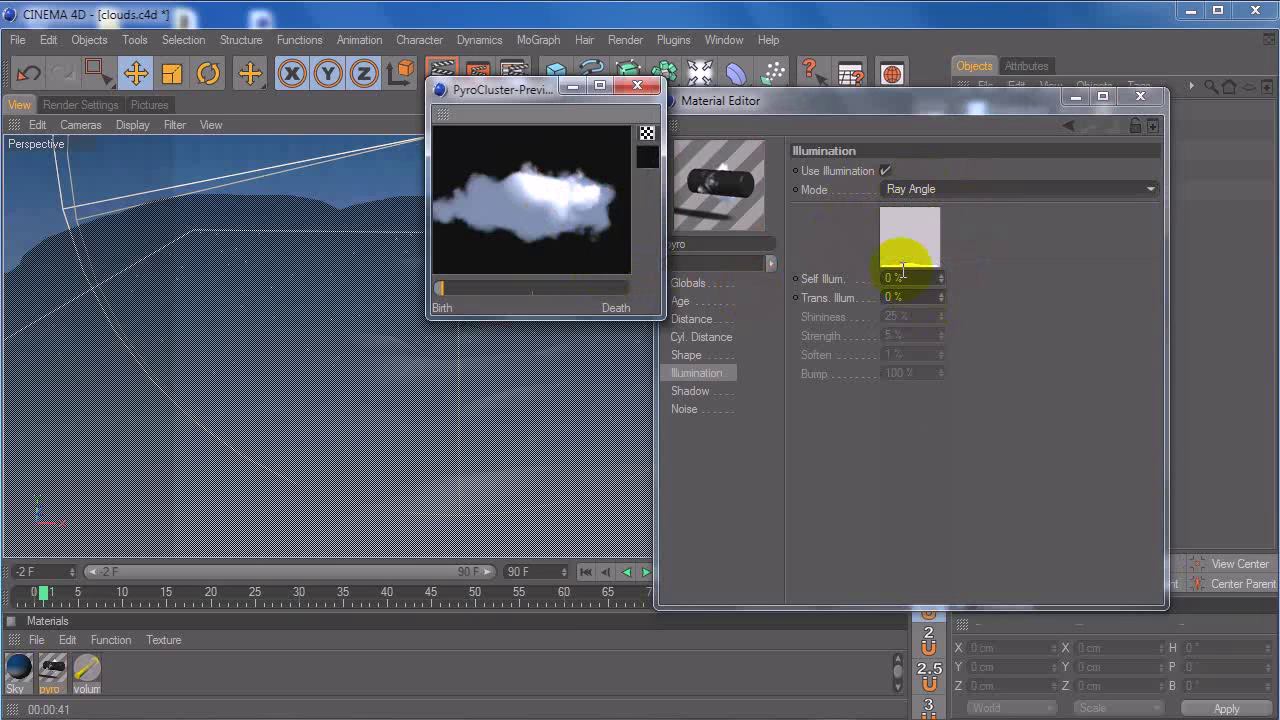
click(970, 197)
click(915, 210)
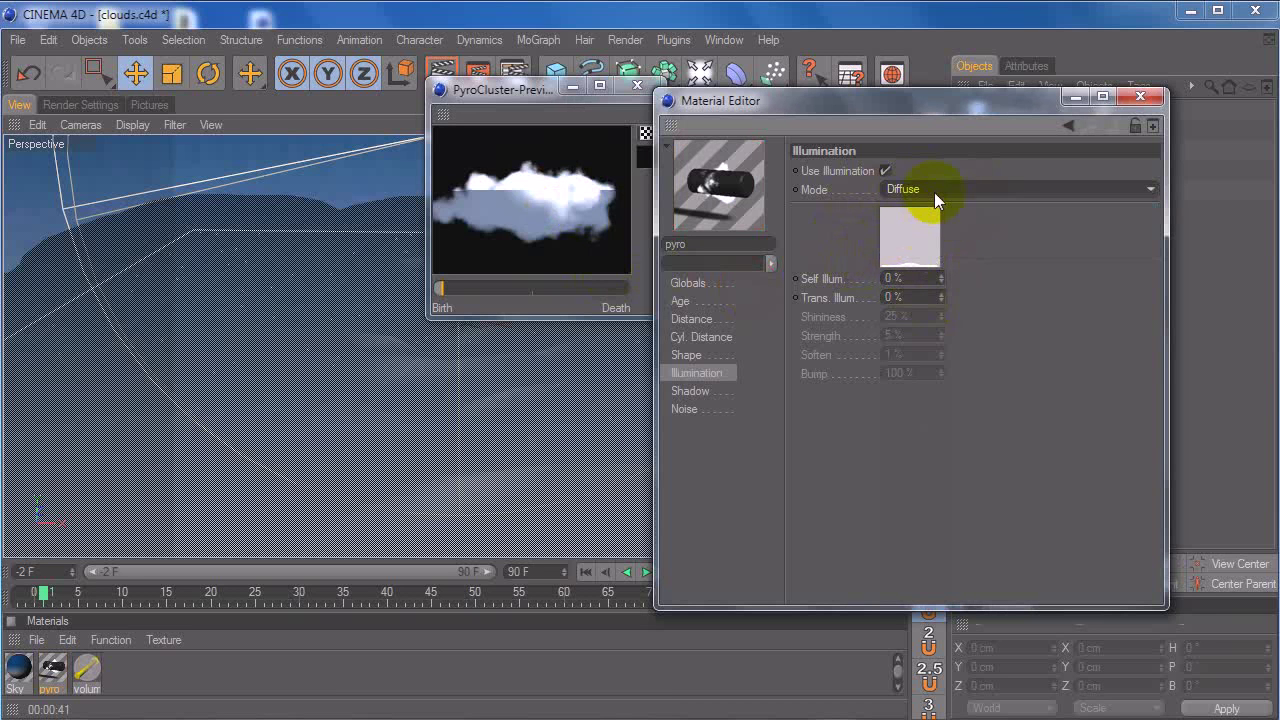
click(931, 192)
click(926, 222)
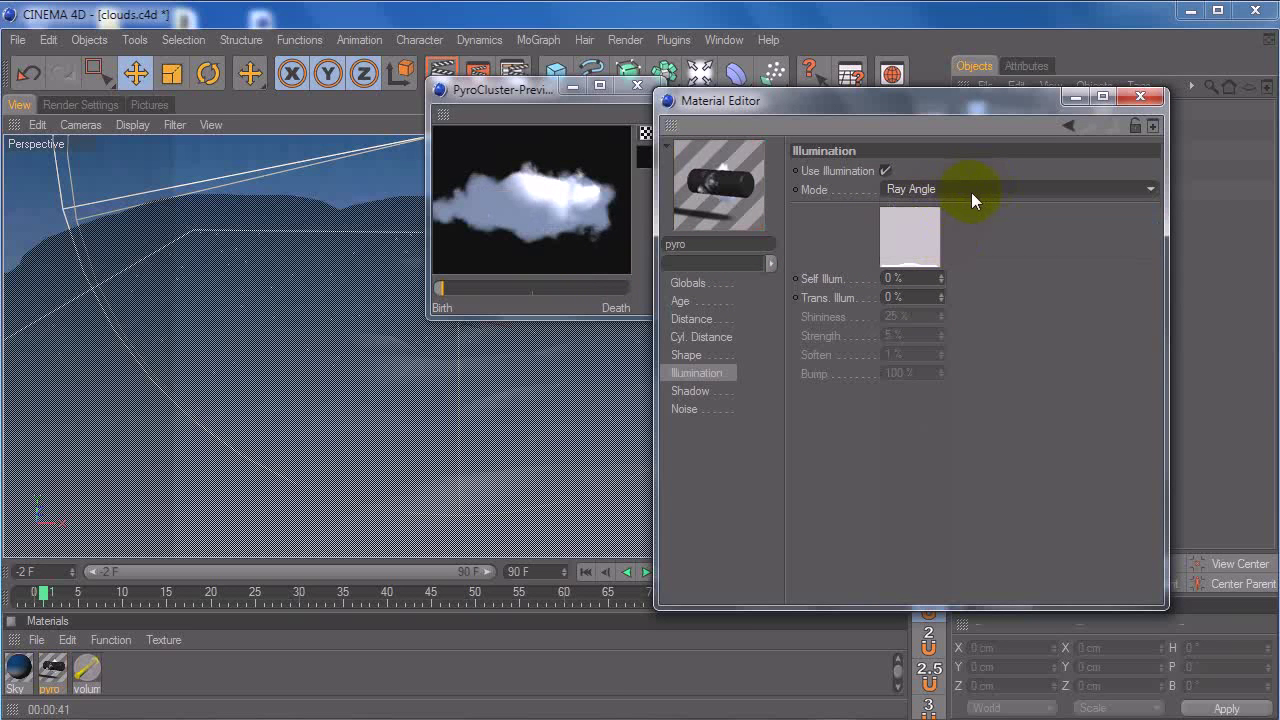
Step: Set the pyro material's illumination Mode to Bump and inspect its effect in the cloud preview
click(962, 190)
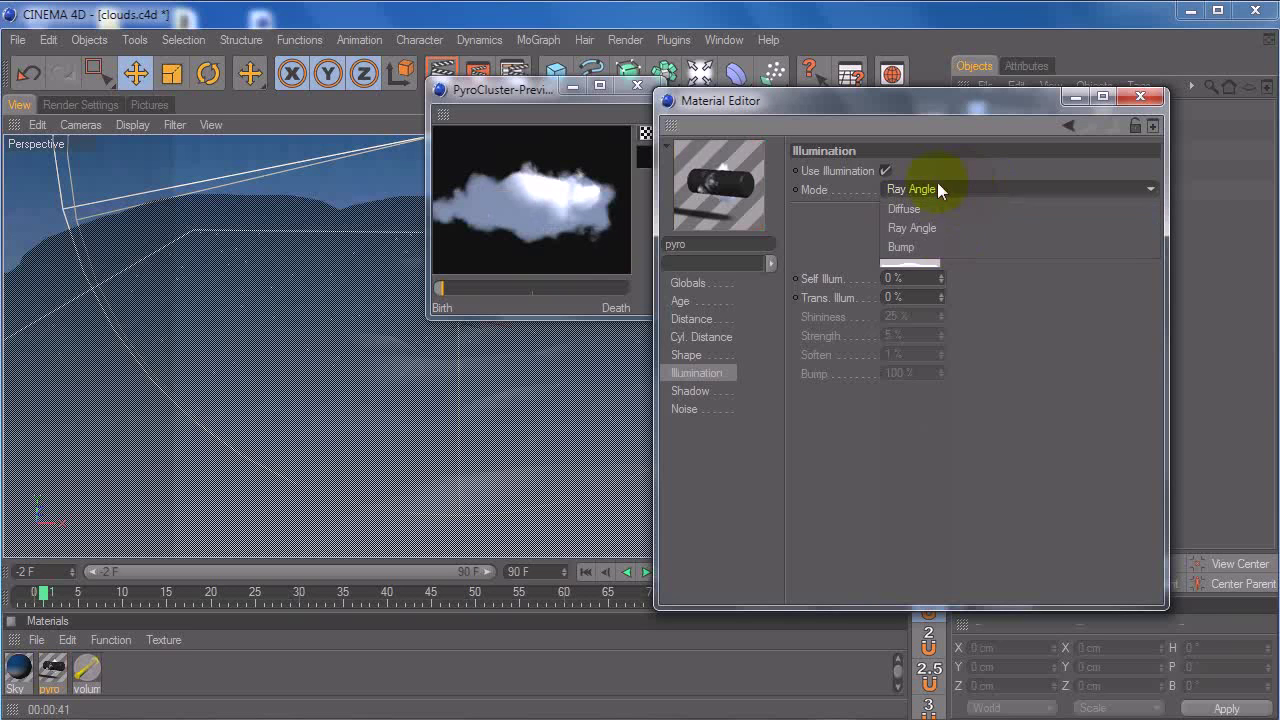
click(935, 246)
mouse_move(611, 212)
mouse_down()
mouse_move(584, 224)
mouse_move(561, 194)
mouse_up()
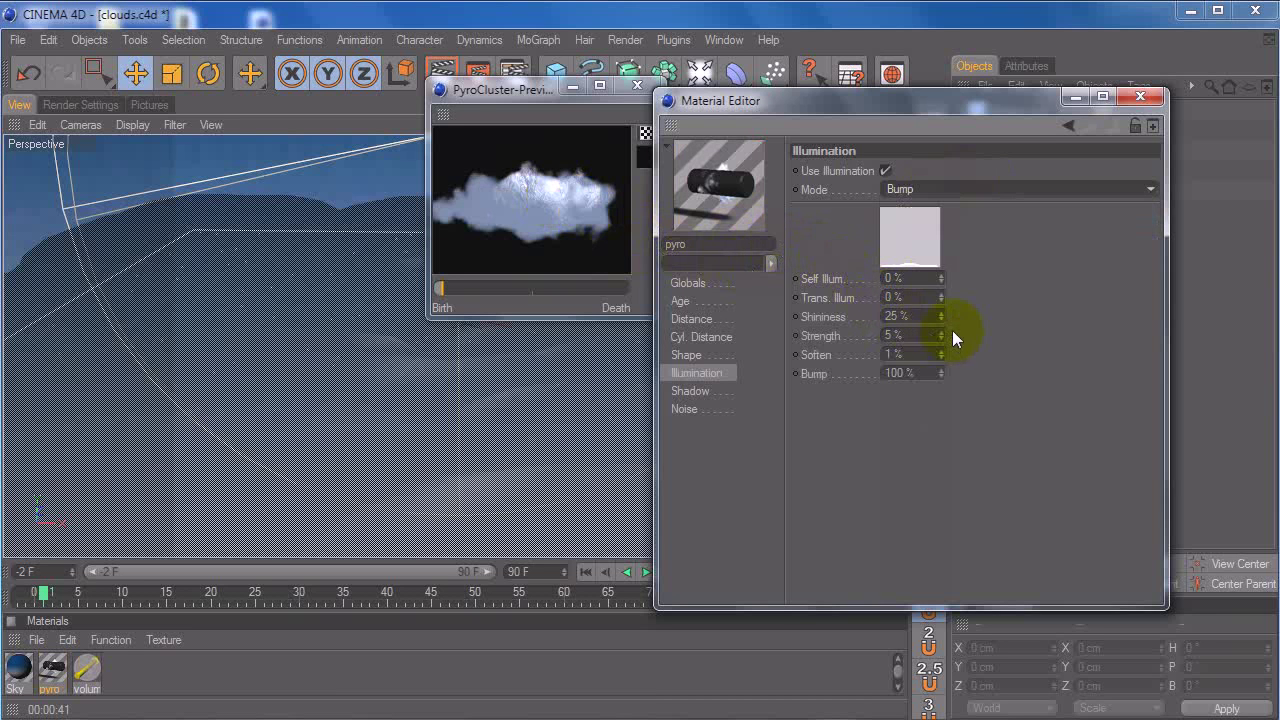
Step: Try the bump illumination's Shininess at 47 % and reset it to its default
drag(944, 318, 944, 314)
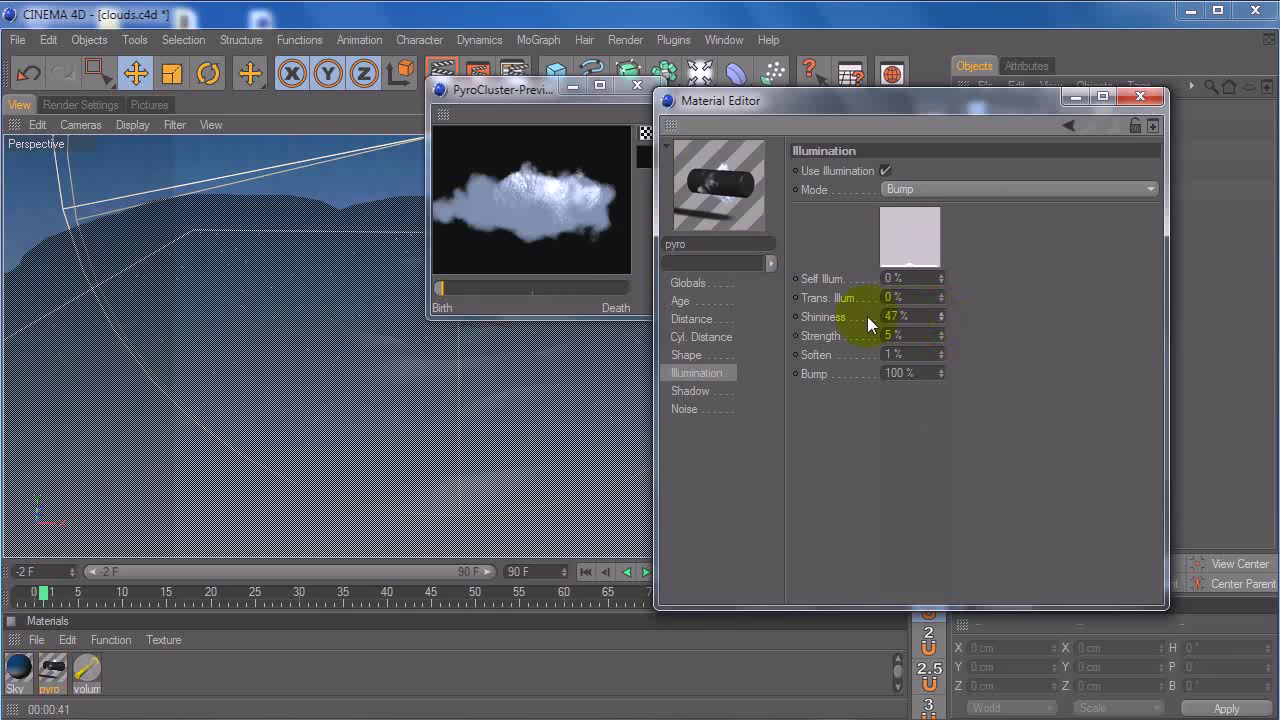
right_click(832, 316)
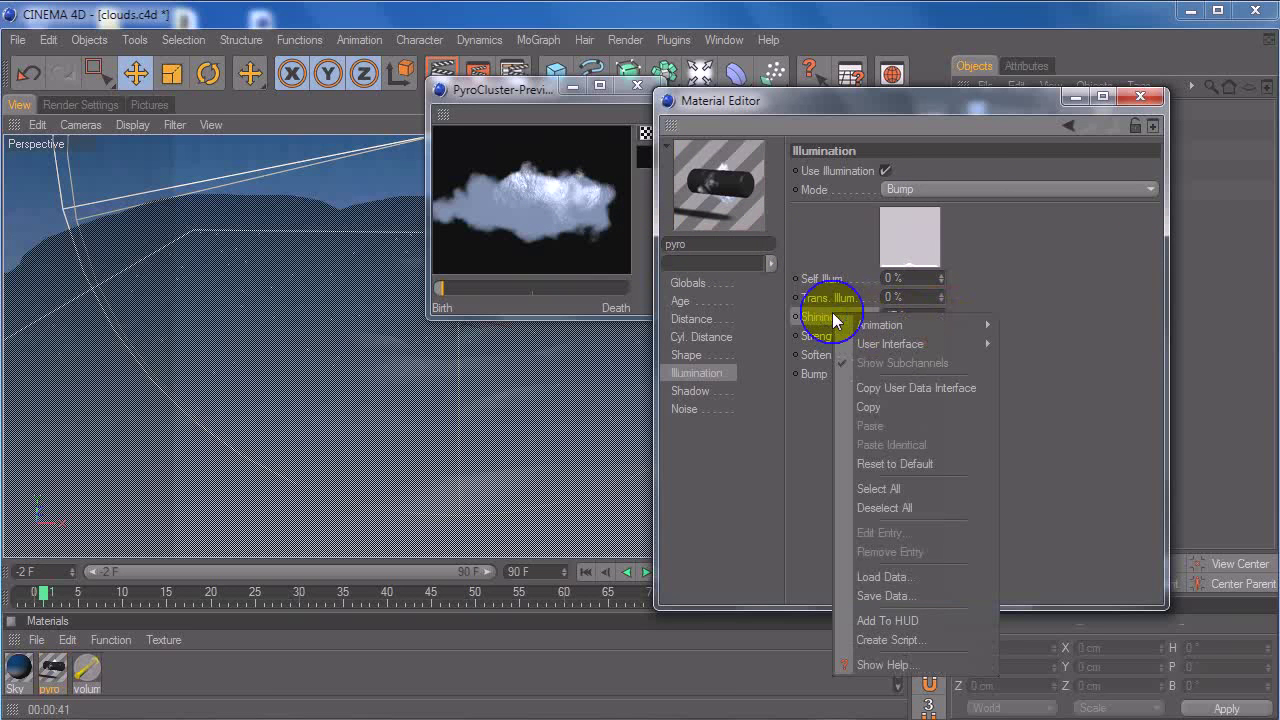
click(899, 465)
Step: Set the pyro material's bump illumination Soften to 100 %
drag(942, 354, 941, 348)
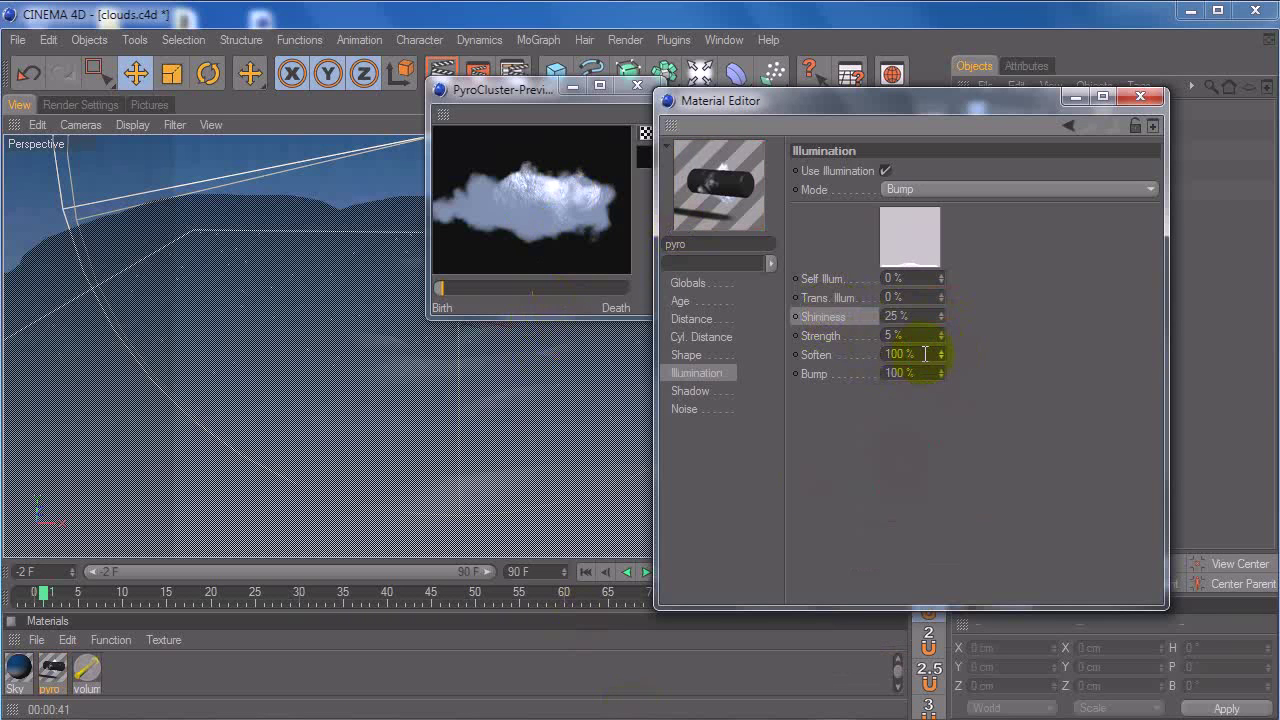
click(925, 353)
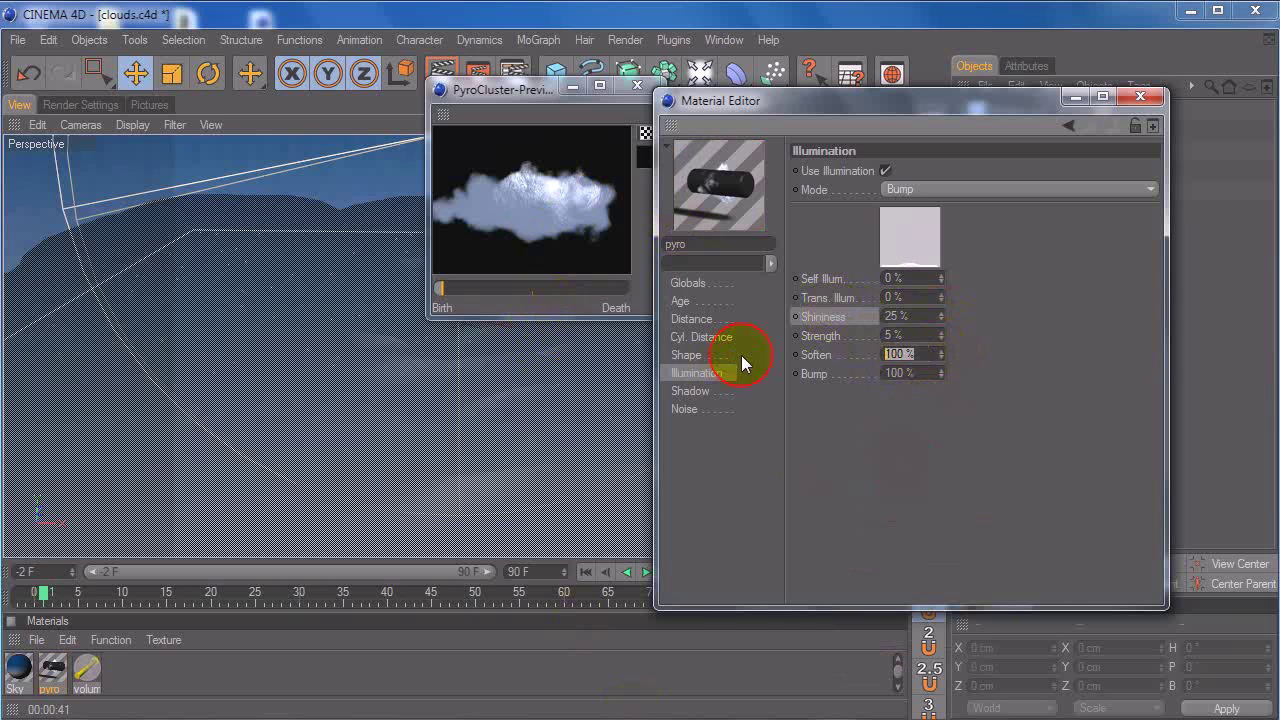
right_click(803, 350)
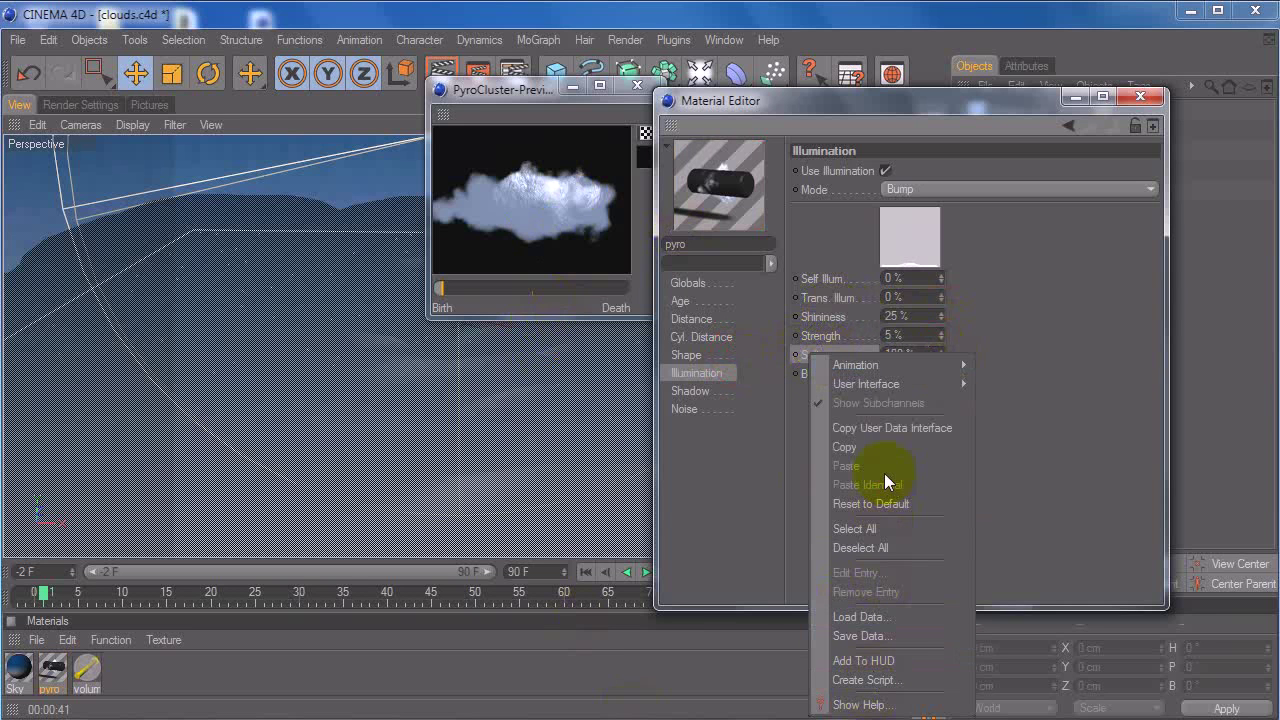
click(926, 426)
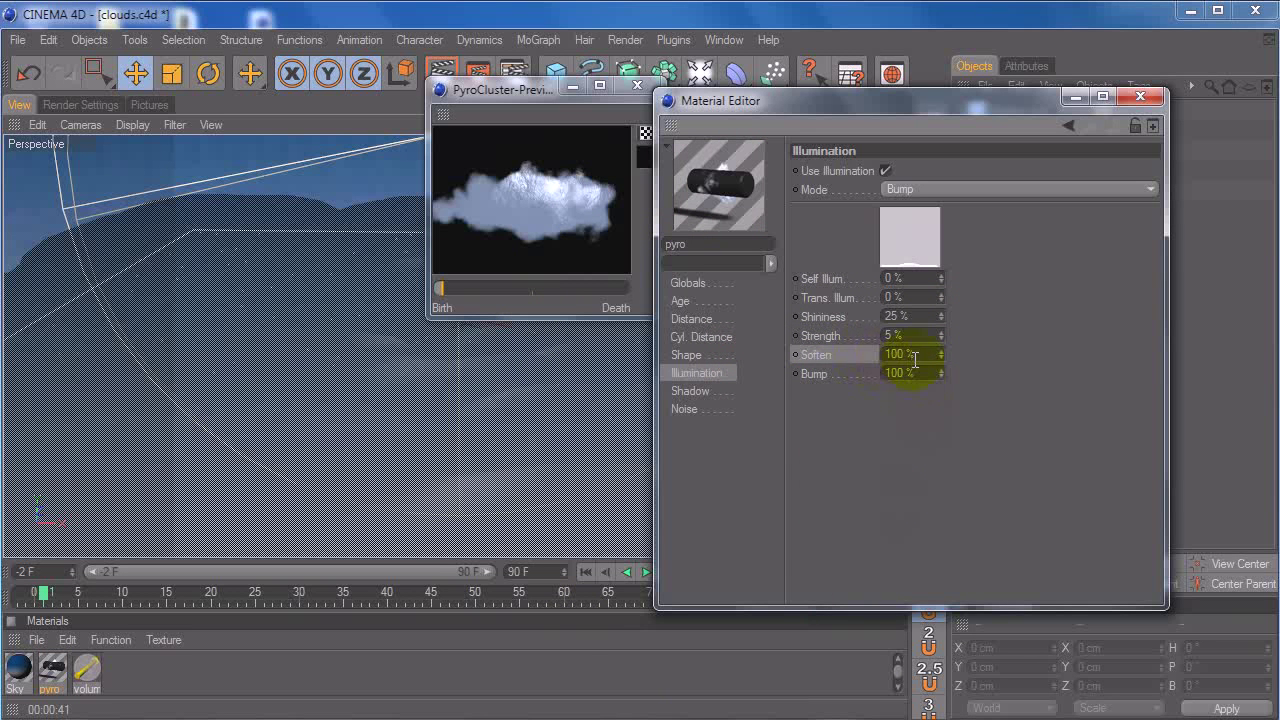
click(848, 333)
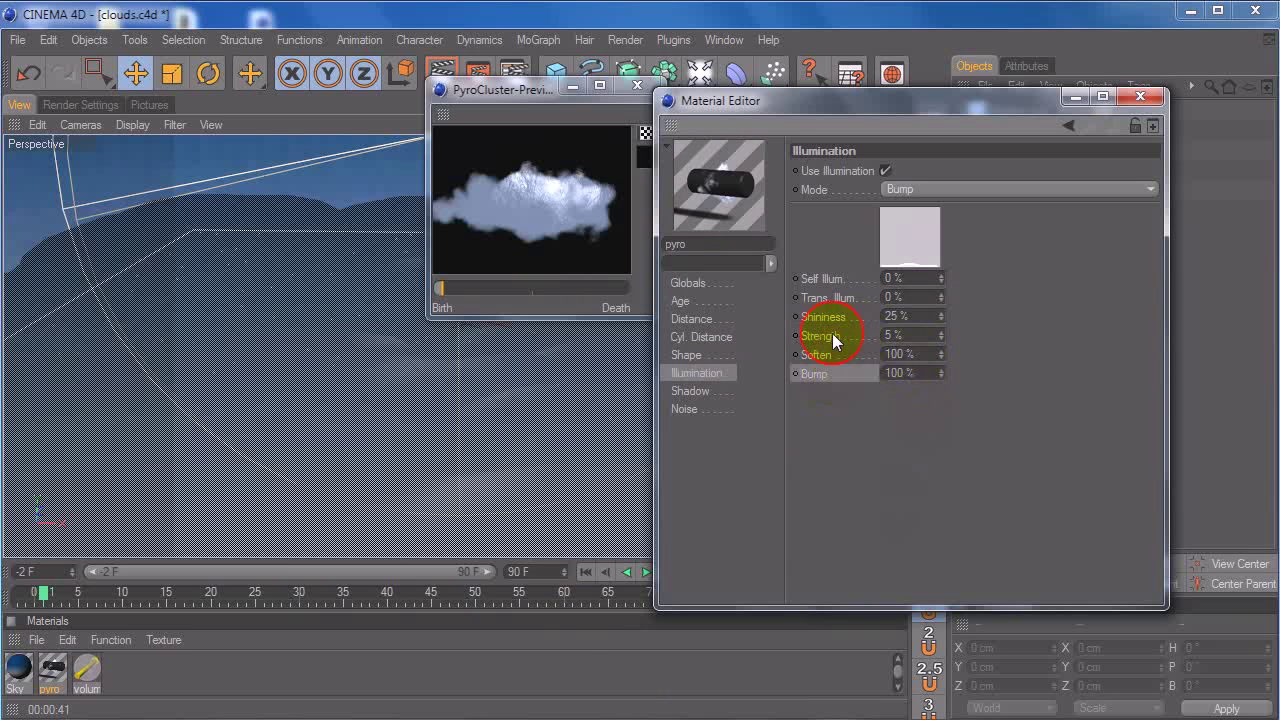
Step: Enable the Bump channel of the Sky material and close the Material Editor
click(18, 668)
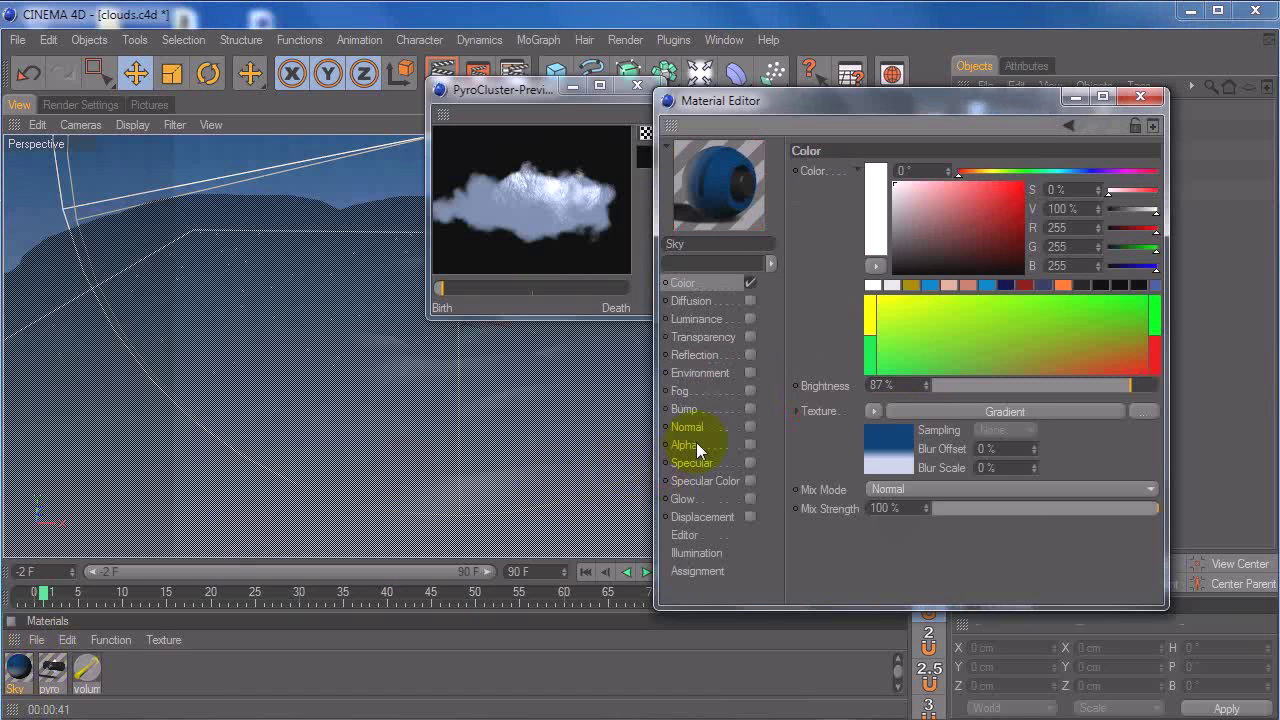
click(749, 408)
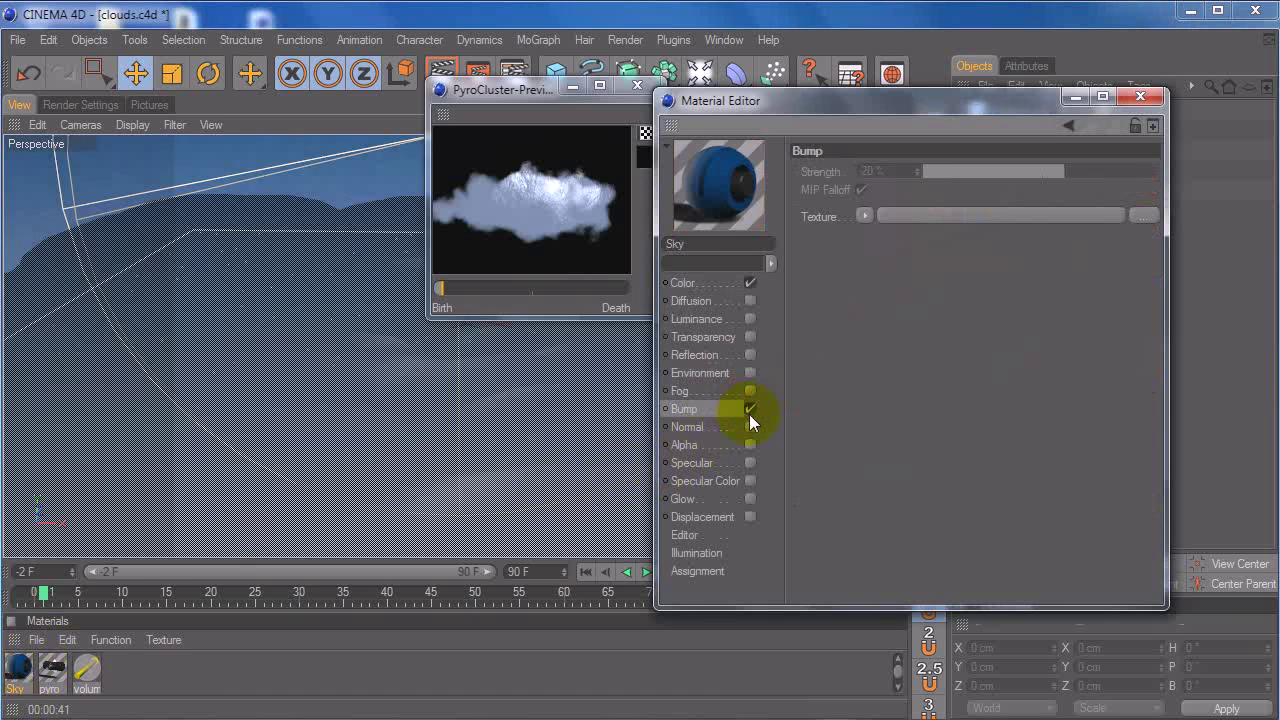
click(1140, 96)
Step: Reopen the pyro material's illumination settings, set its Bump to 284 % and inspect the effect in the cloud preview
double_click(104, 662)
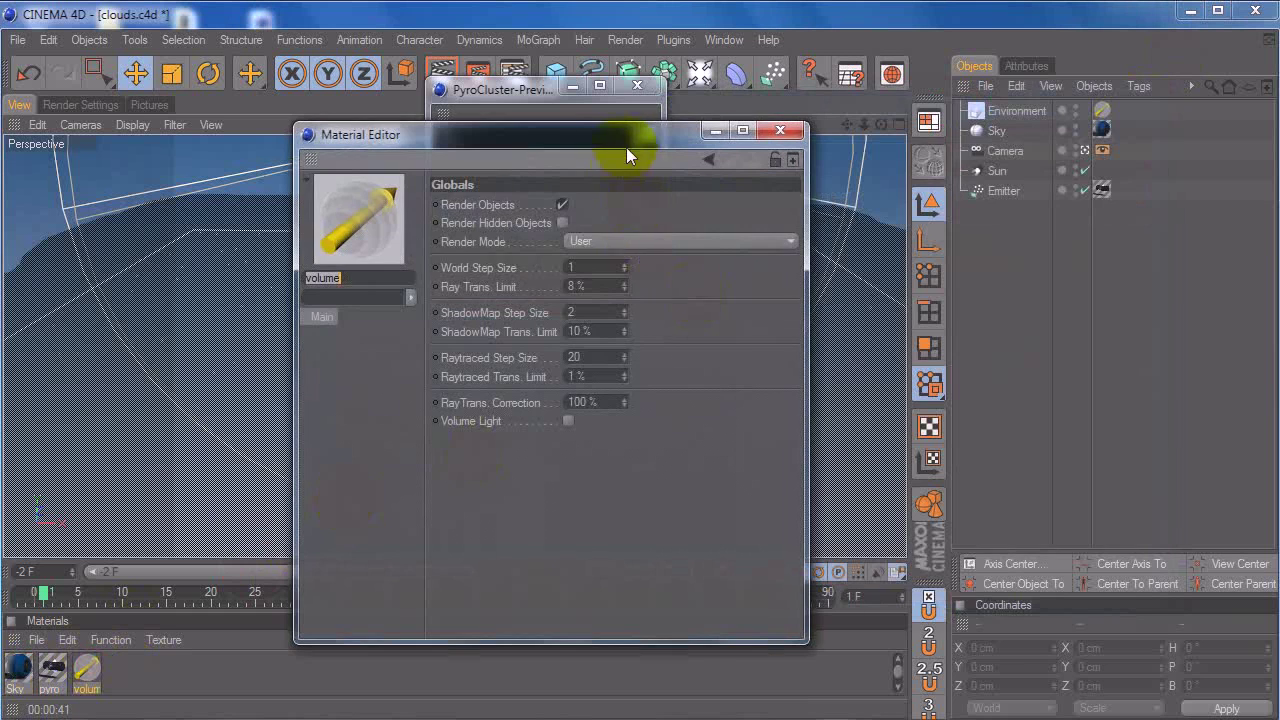
drag(621, 150, 967, 140)
click(52, 670)
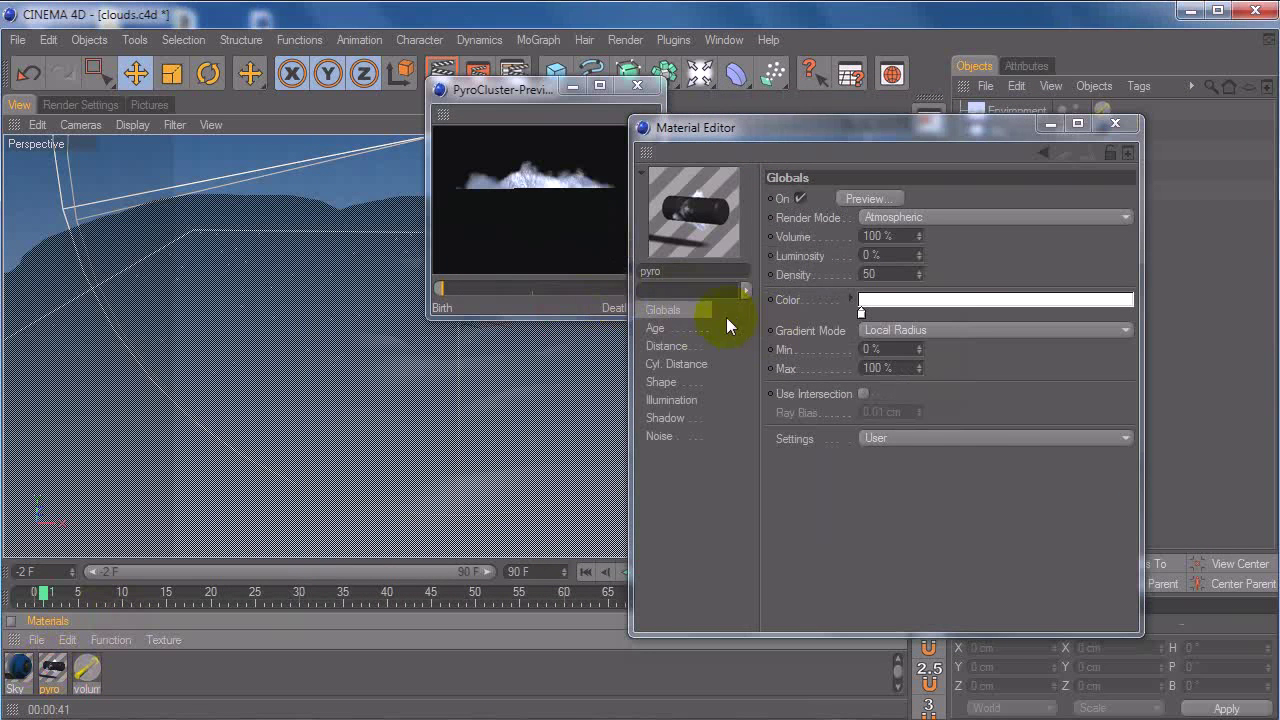
click(672, 400)
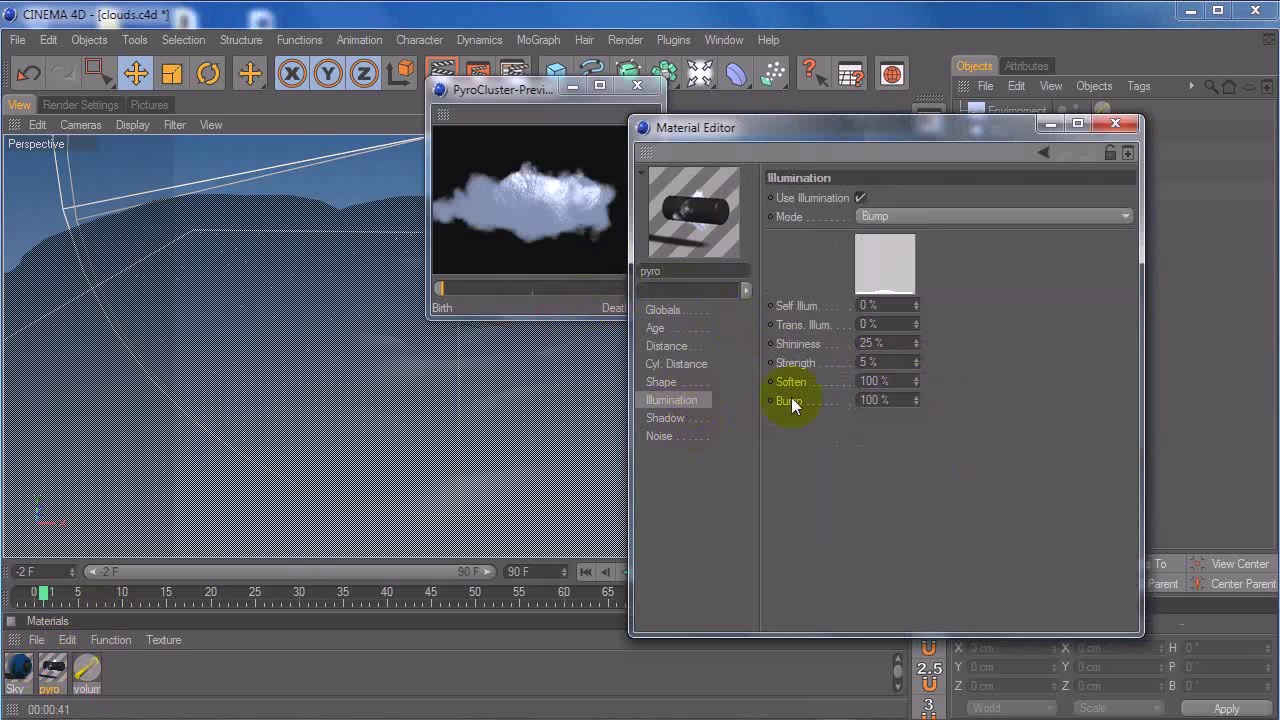
drag(915, 399, 897, 450)
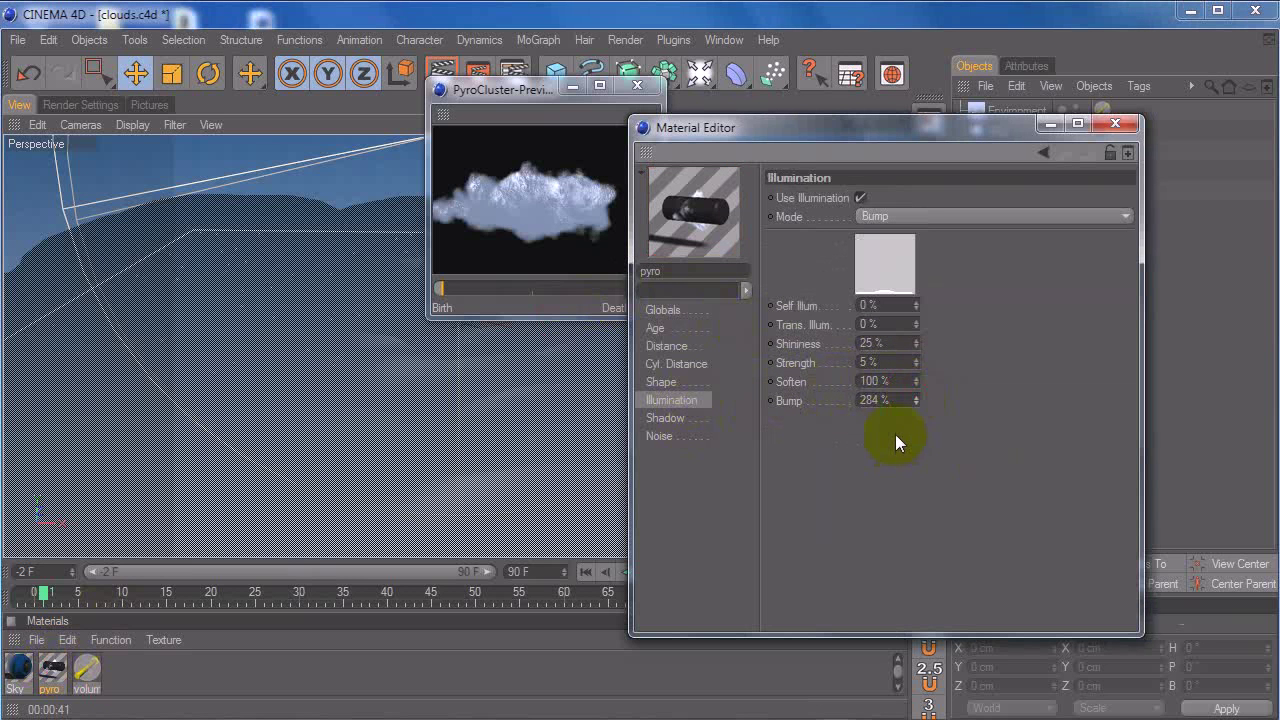
click(540, 198)
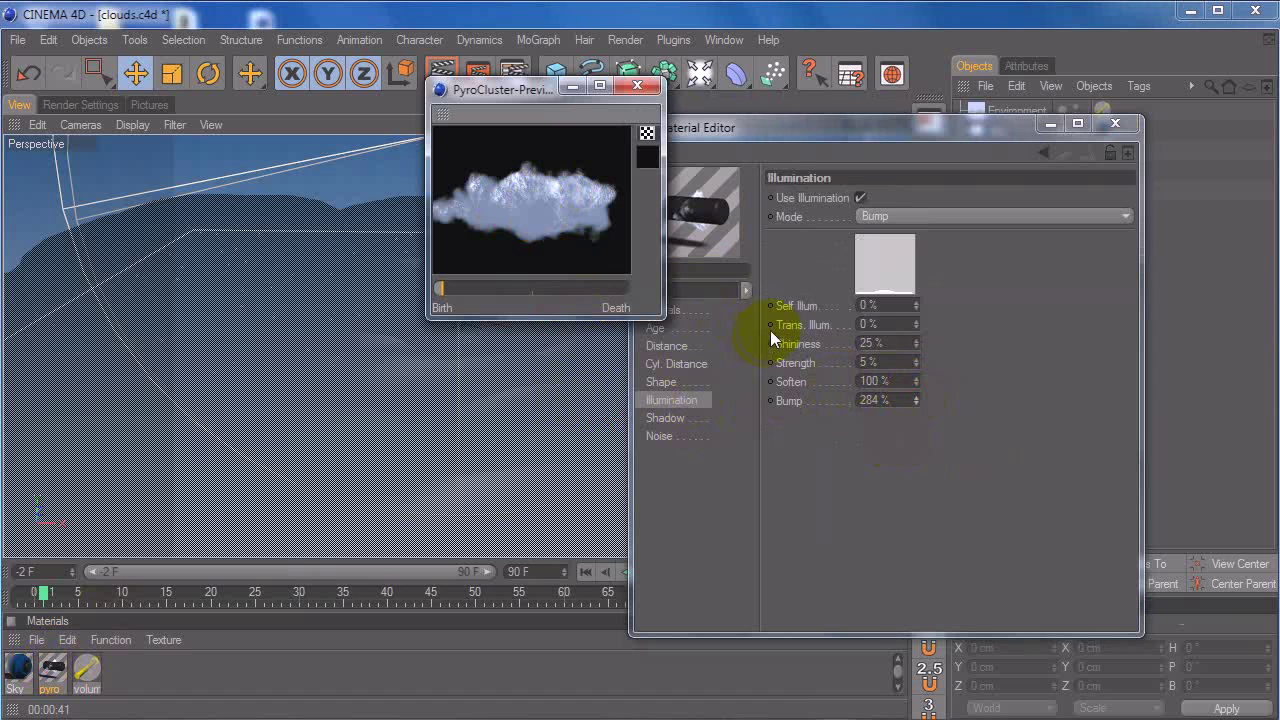
Step: Compare the pyro material without illumination and in Diffuse mode, close the cloud preview and leave Use Illumination off
click(860, 198)
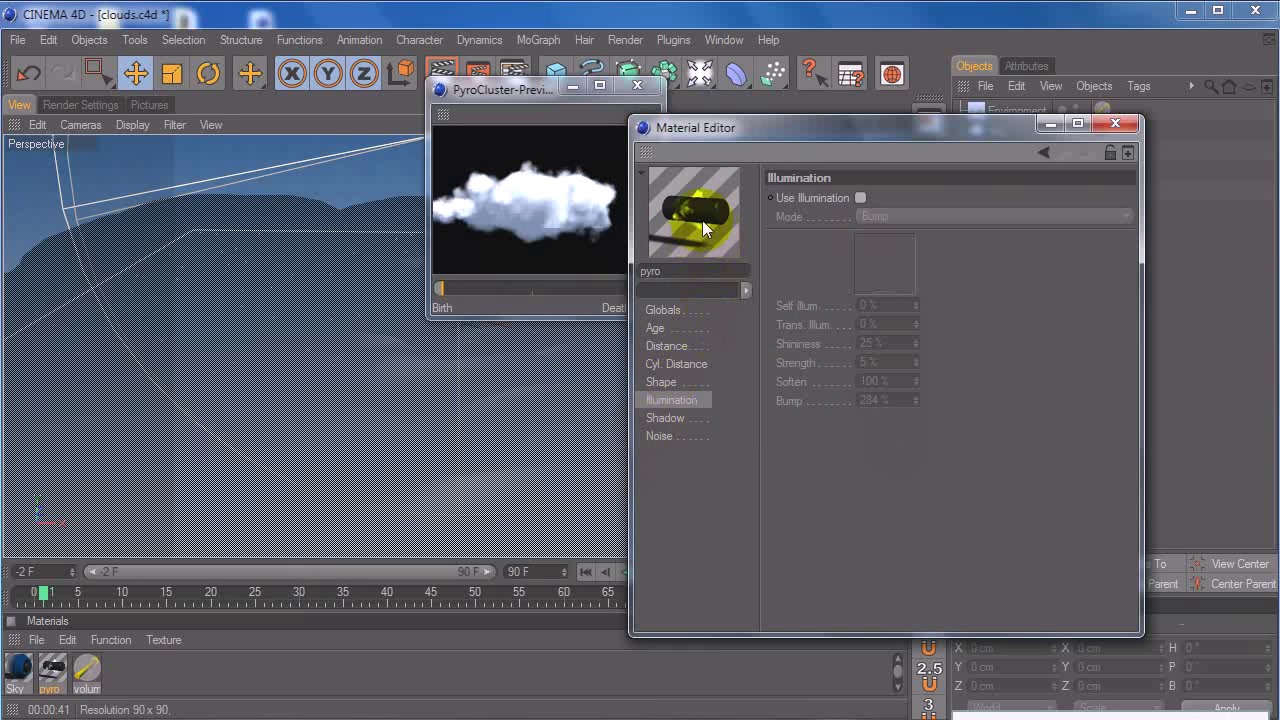
click(637, 86)
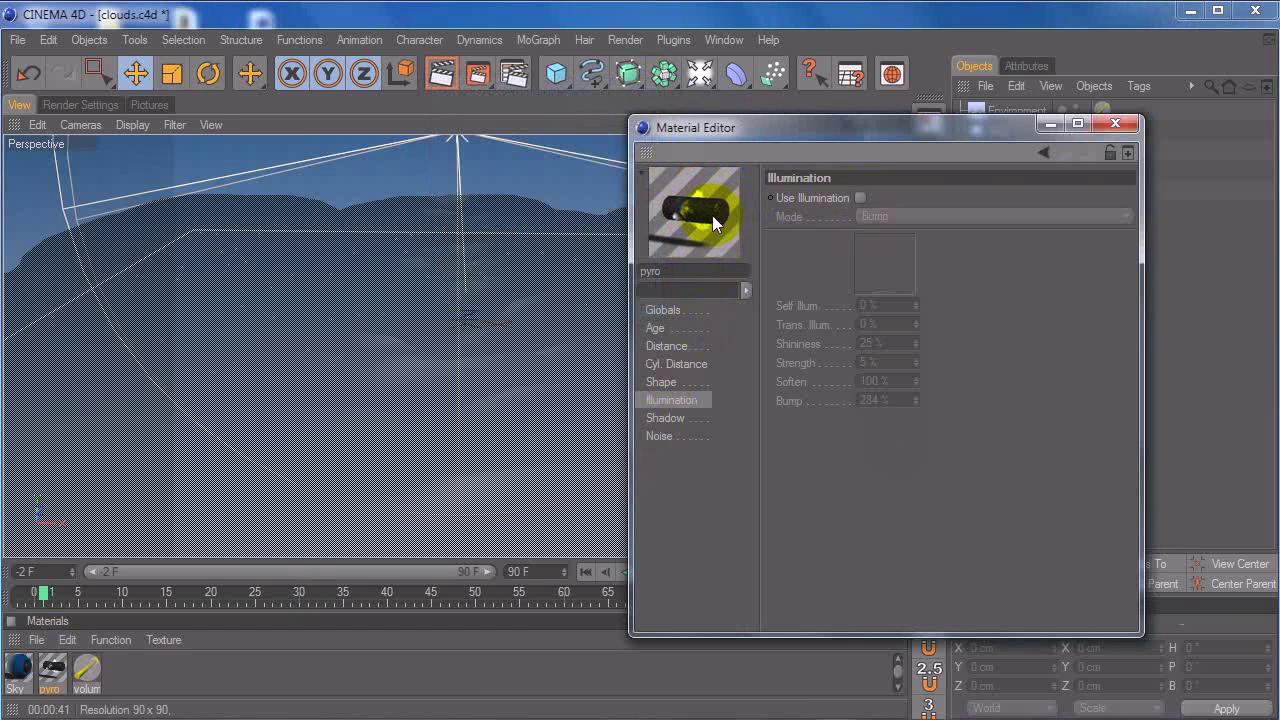
click(861, 199)
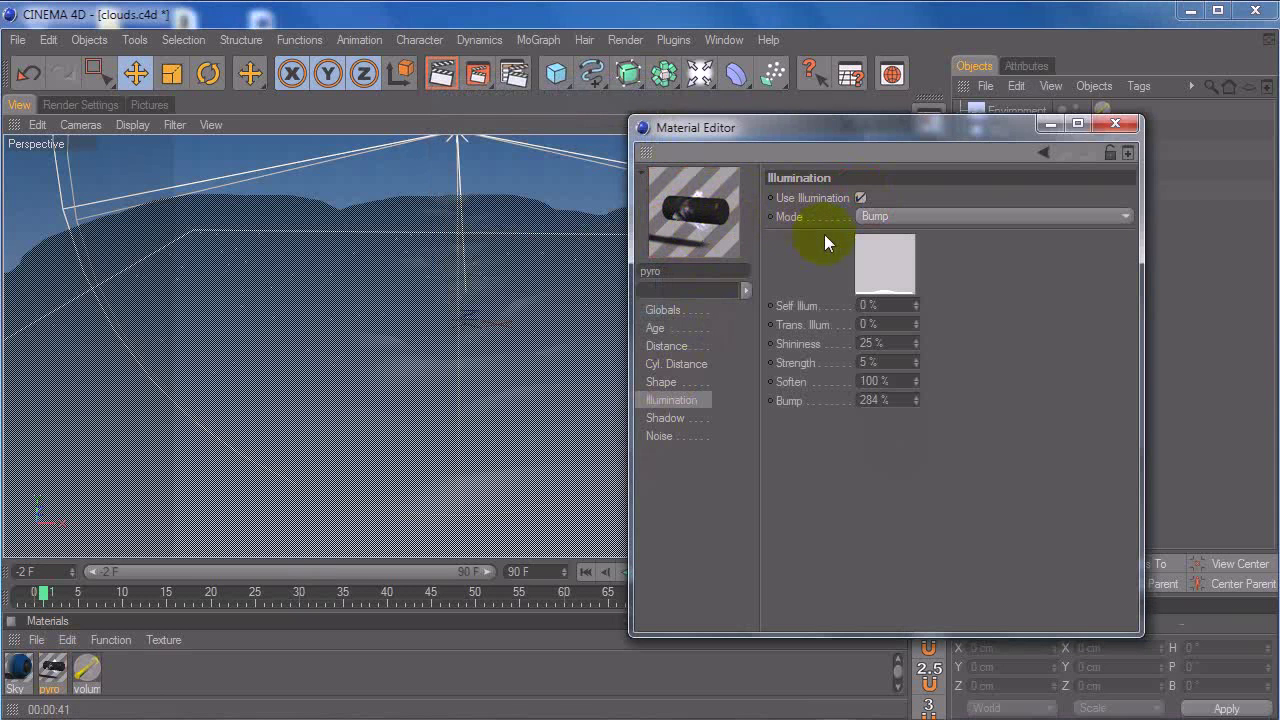
click(879, 217)
click(881, 232)
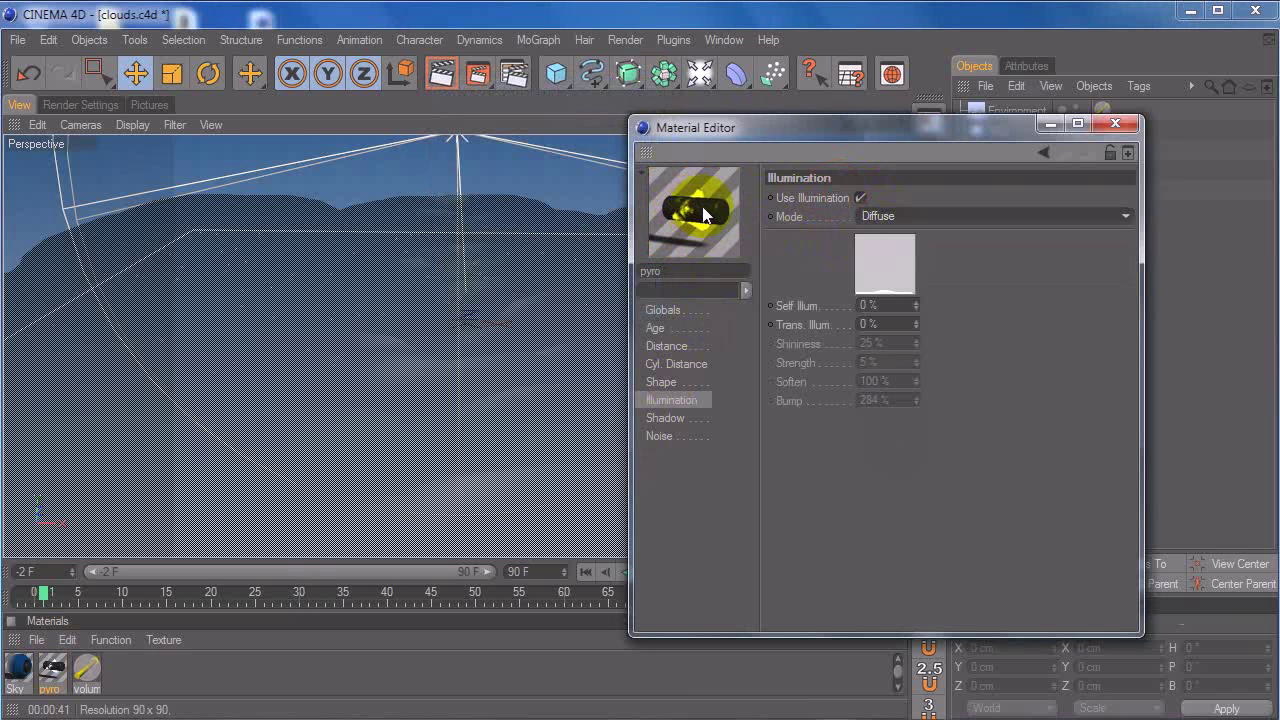
click(860, 198)
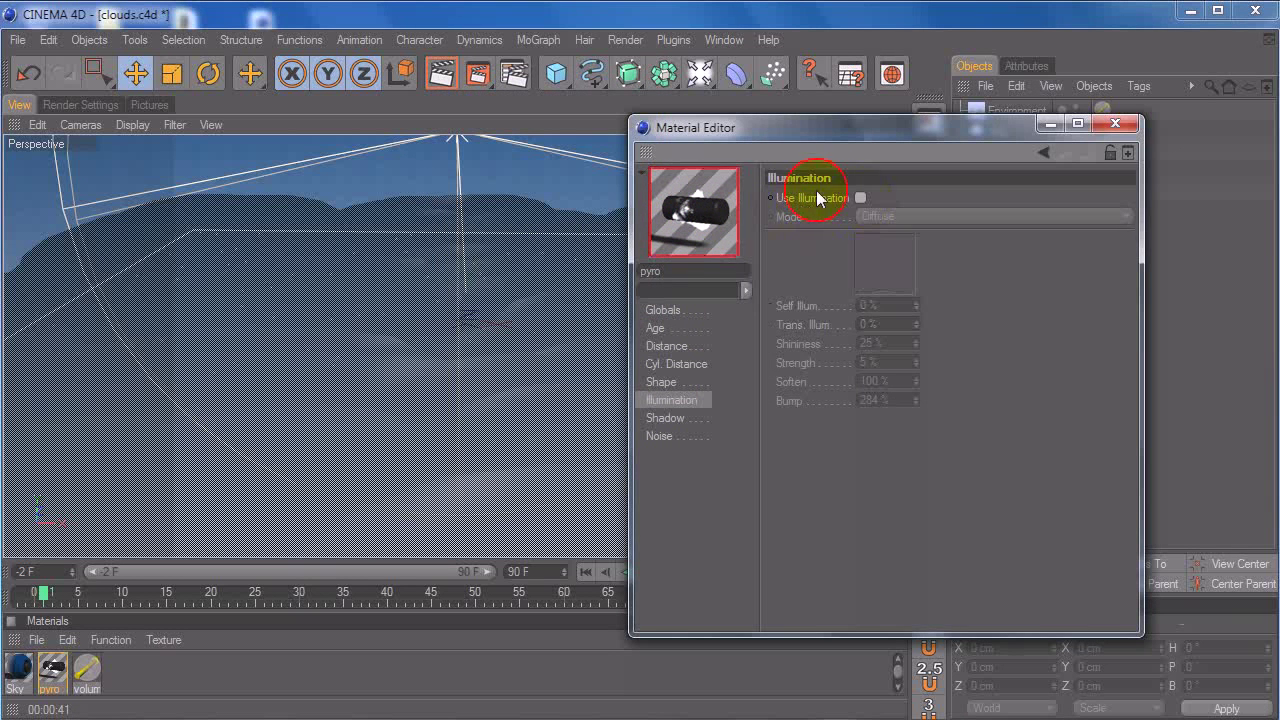
Step: Try the pyro material's global Volume at 1 % and restore it to 100 %
click(716, 313)
drag(919, 237, 918, 252)
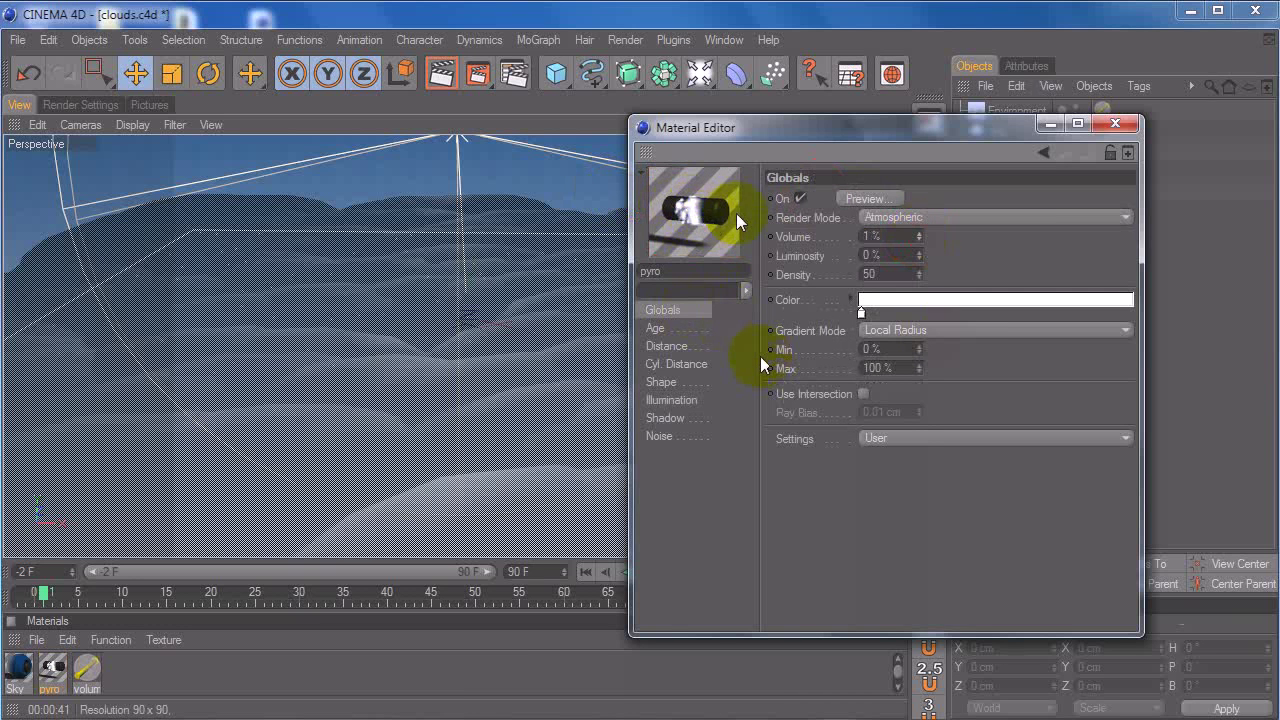
drag(919, 238, 919, 226)
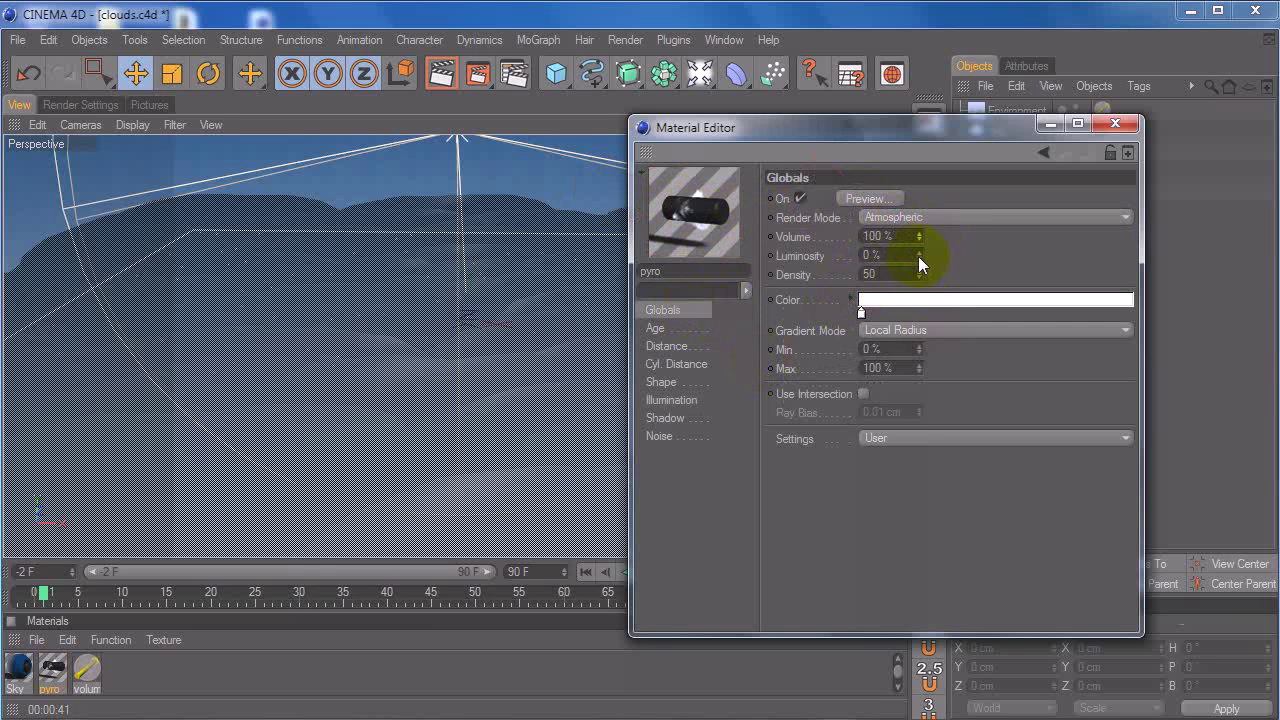
Step: Try the pyro material's Luminosity at 100 % and restore it to 0 %
drag(918, 253, 910, 251)
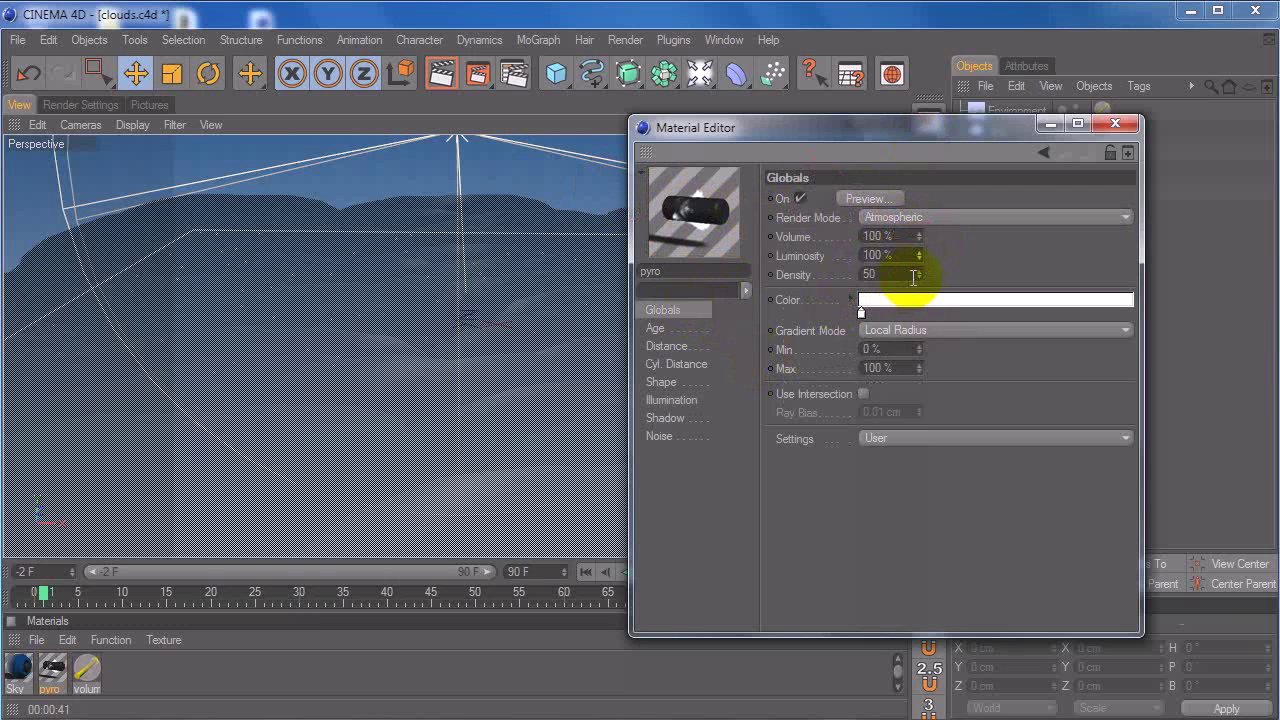
click(690, 400)
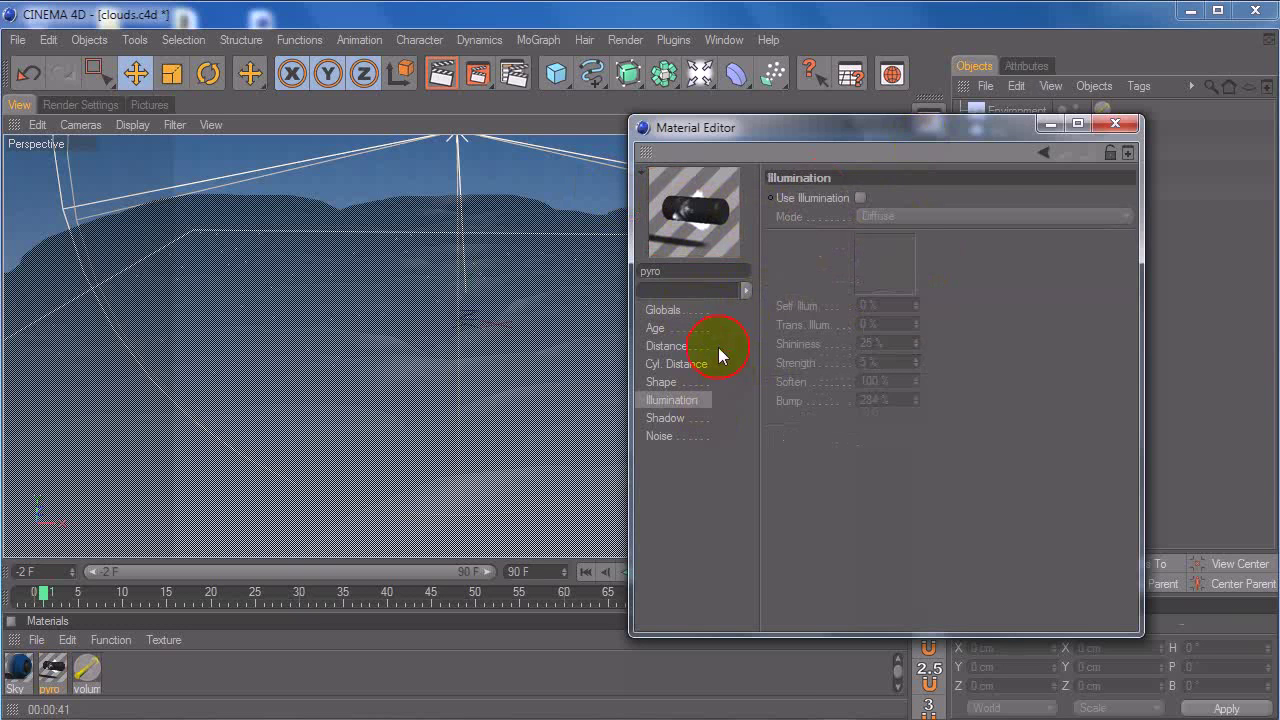
click(685, 310)
drag(896, 255, 722, 232)
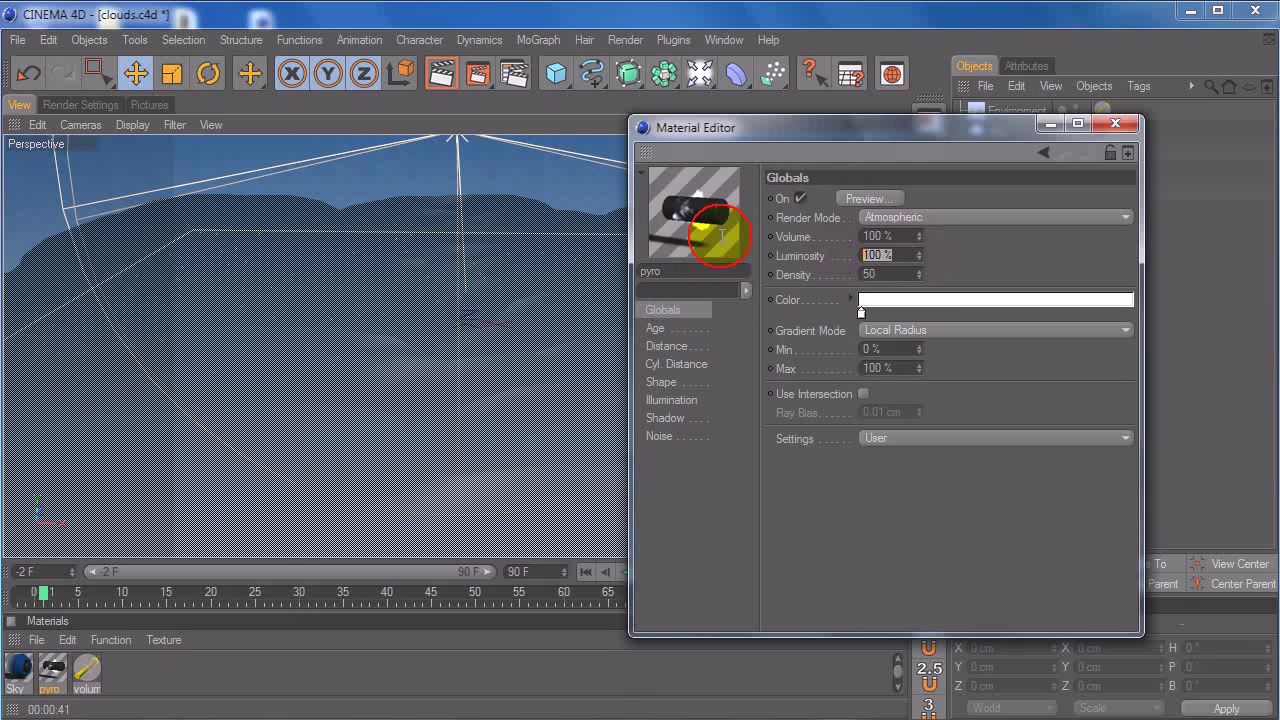
text(0)
key(Return)
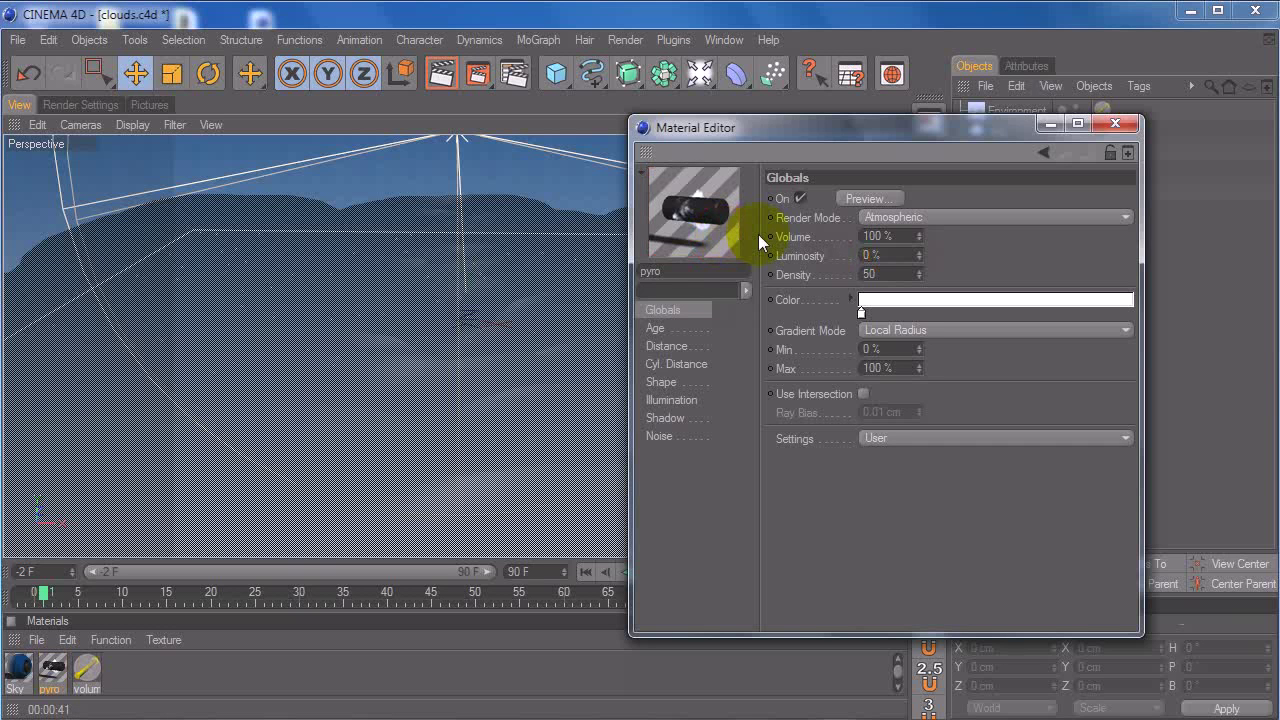
Step: Try the pyro material's Density at 50 and at 100
drag(920, 273, 846, 278)
text(50)
key(Return)
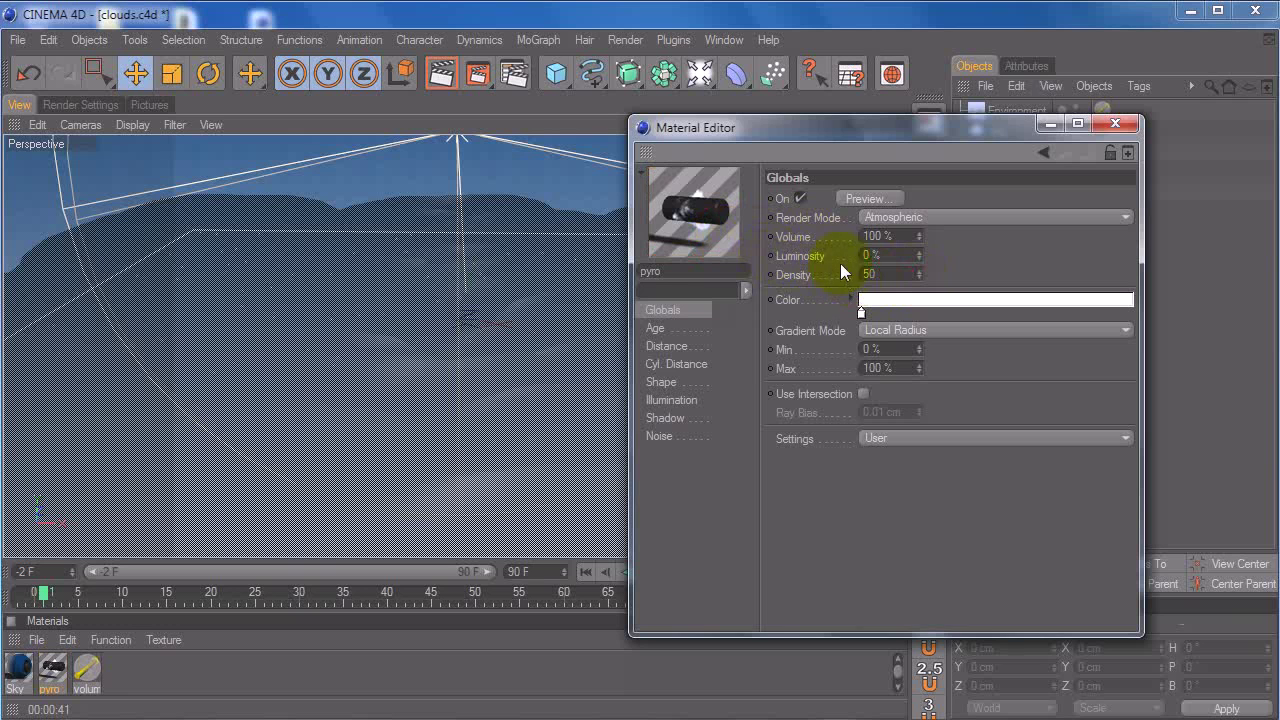
double_click(901, 275)
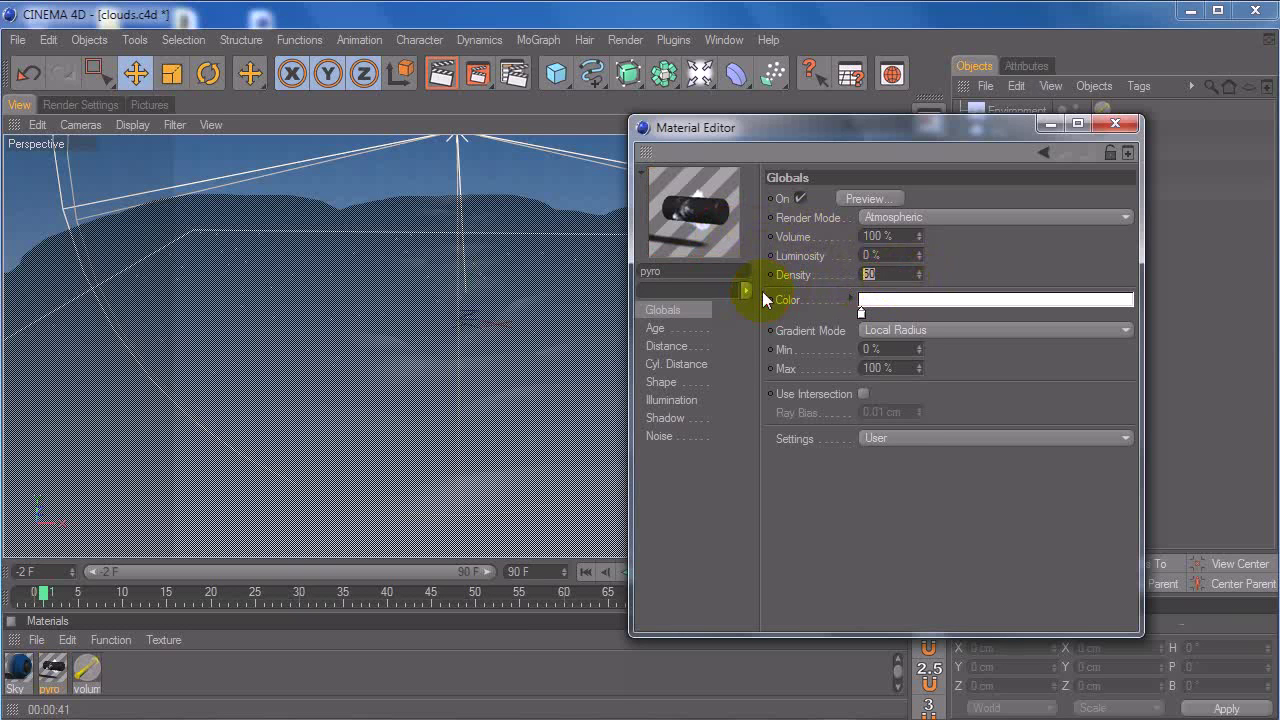
text(100)
key(Return)
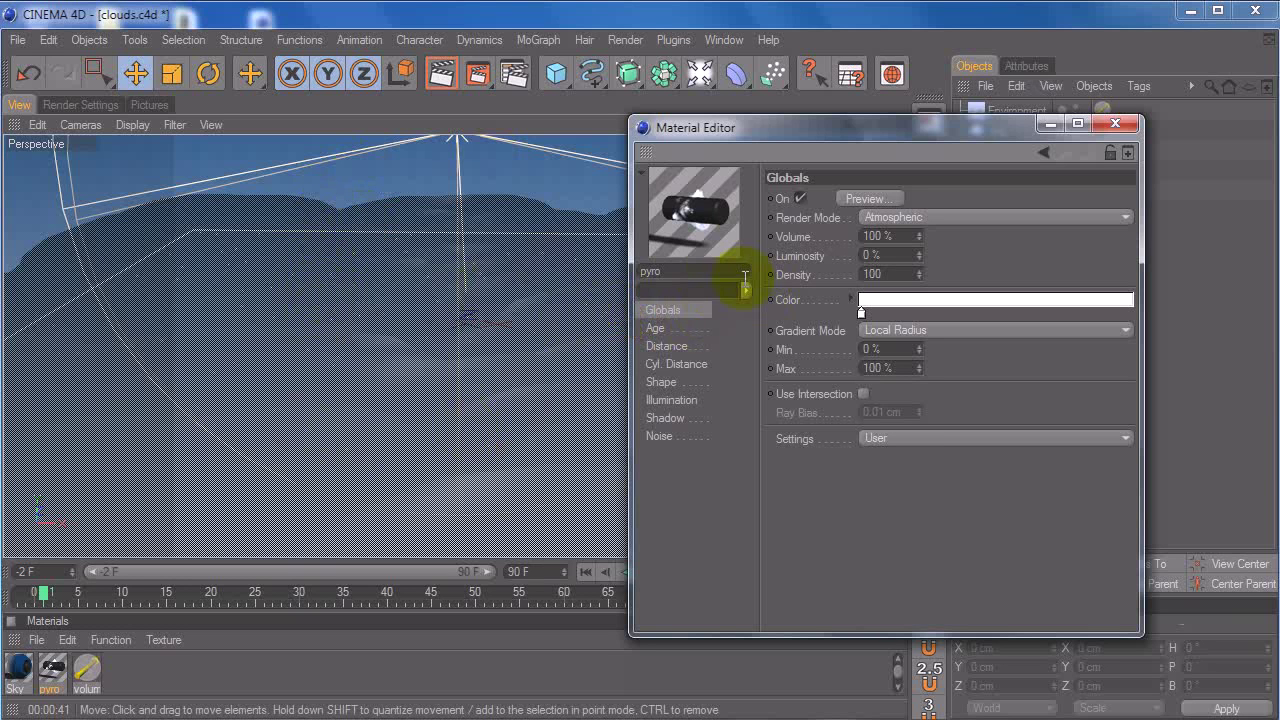
Step: Check the rendered clouds picture, set the pyro material's Density to 20 and return to the perspective view
double_click(892, 274)
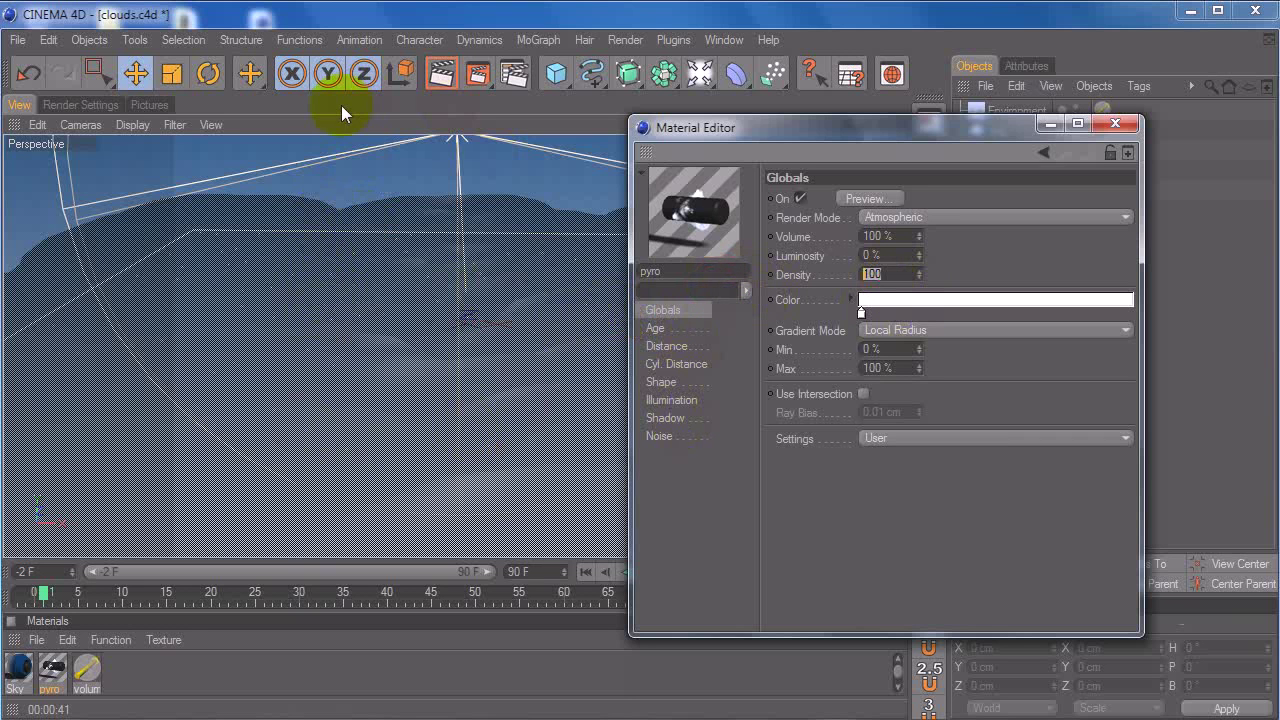
click(149, 104)
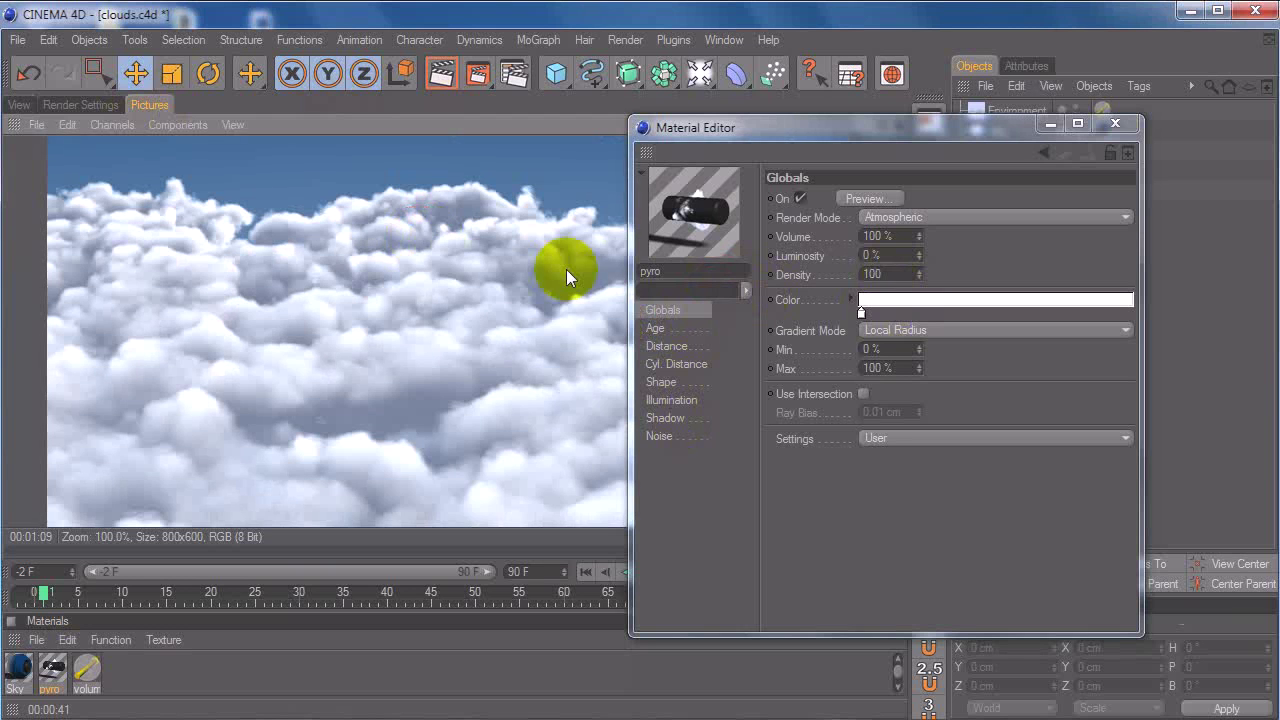
drag(888, 276, 836, 277)
text(20)
key(Return)
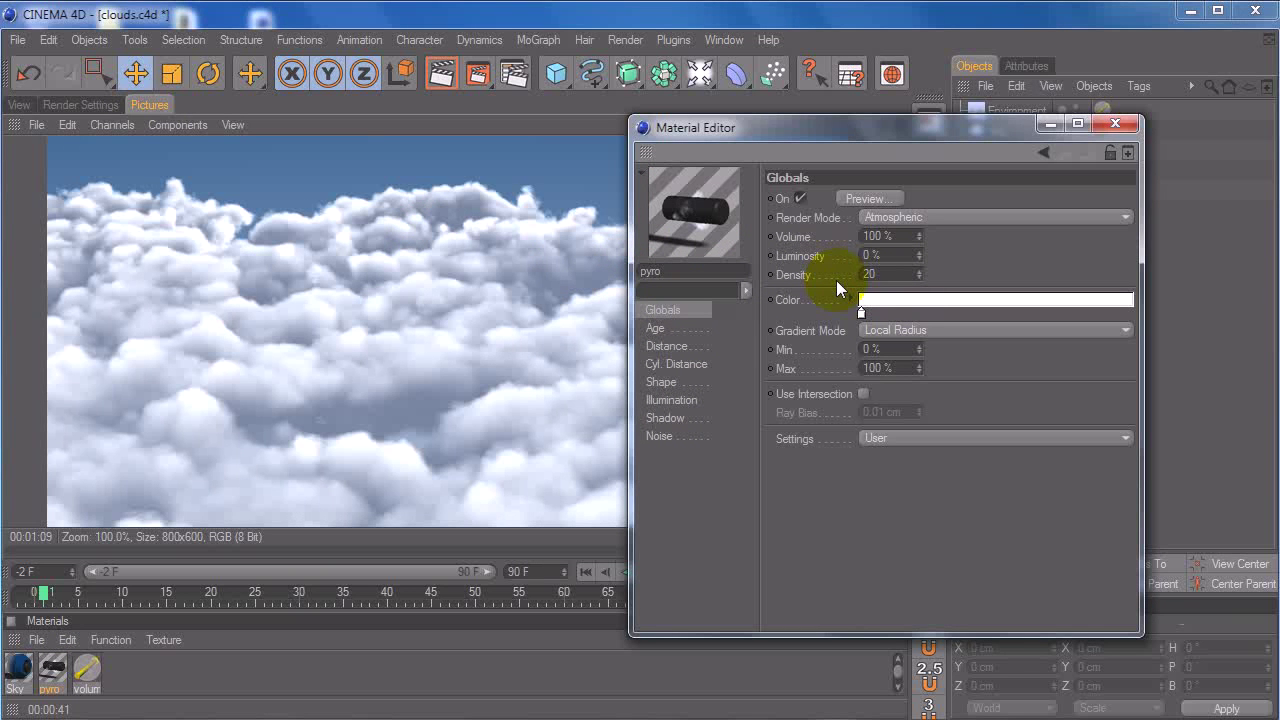
click(19, 104)
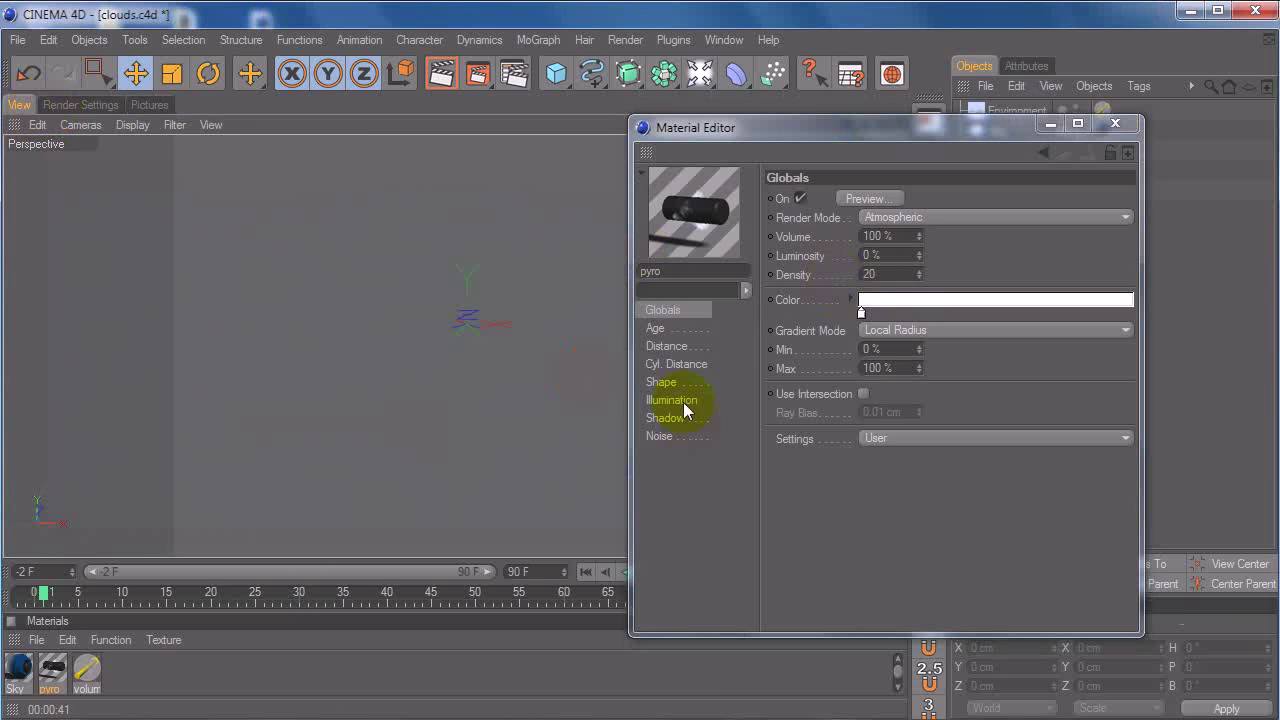
Step: Check the pyro material's color options, open its cloud preview and place the preview over the viewport beside the Material Editor
click(852, 299)
click(852, 299)
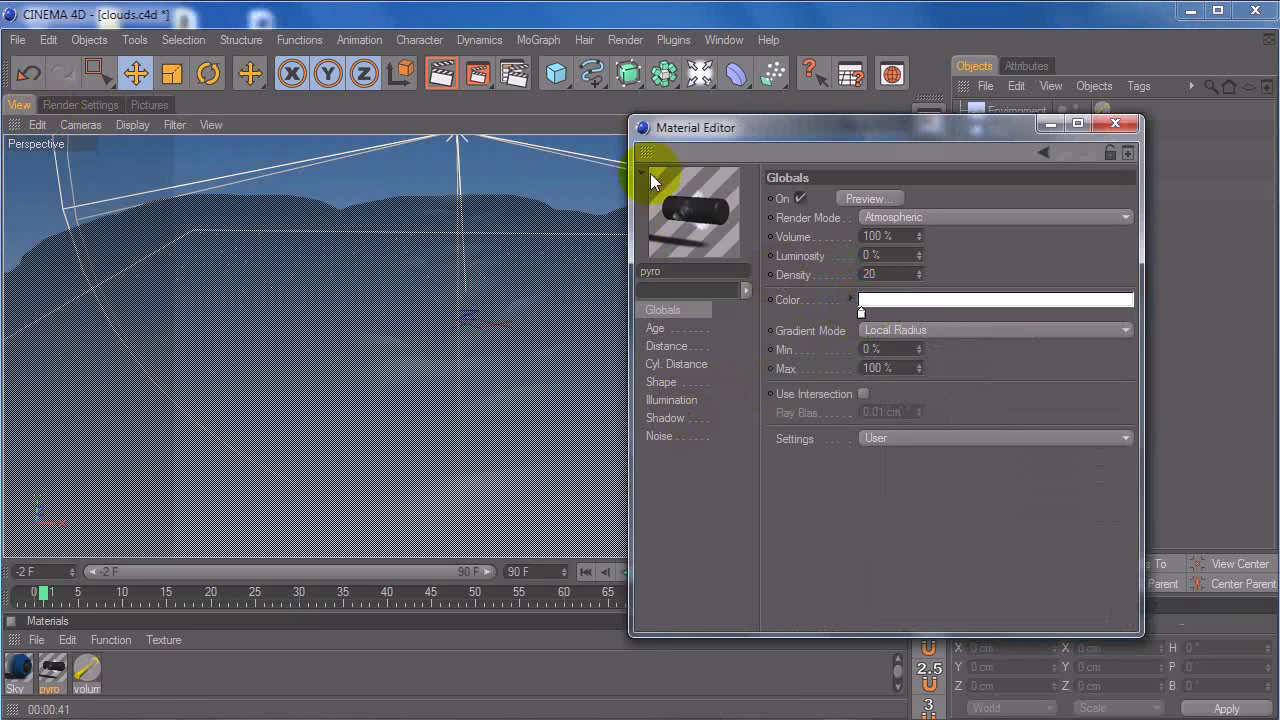
click(866, 200)
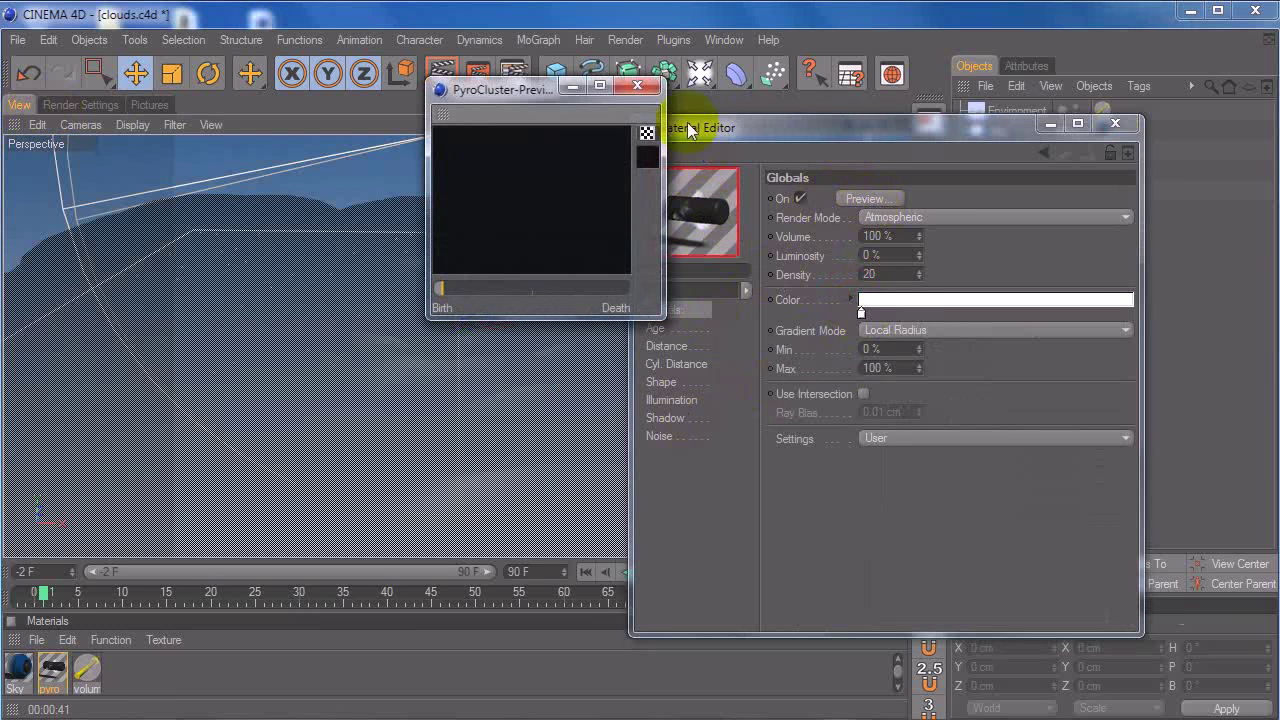
drag(536, 92, 417, 206)
Step: Create a new PyroCluster shader material and show it in the cloud preview
click(36, 640)
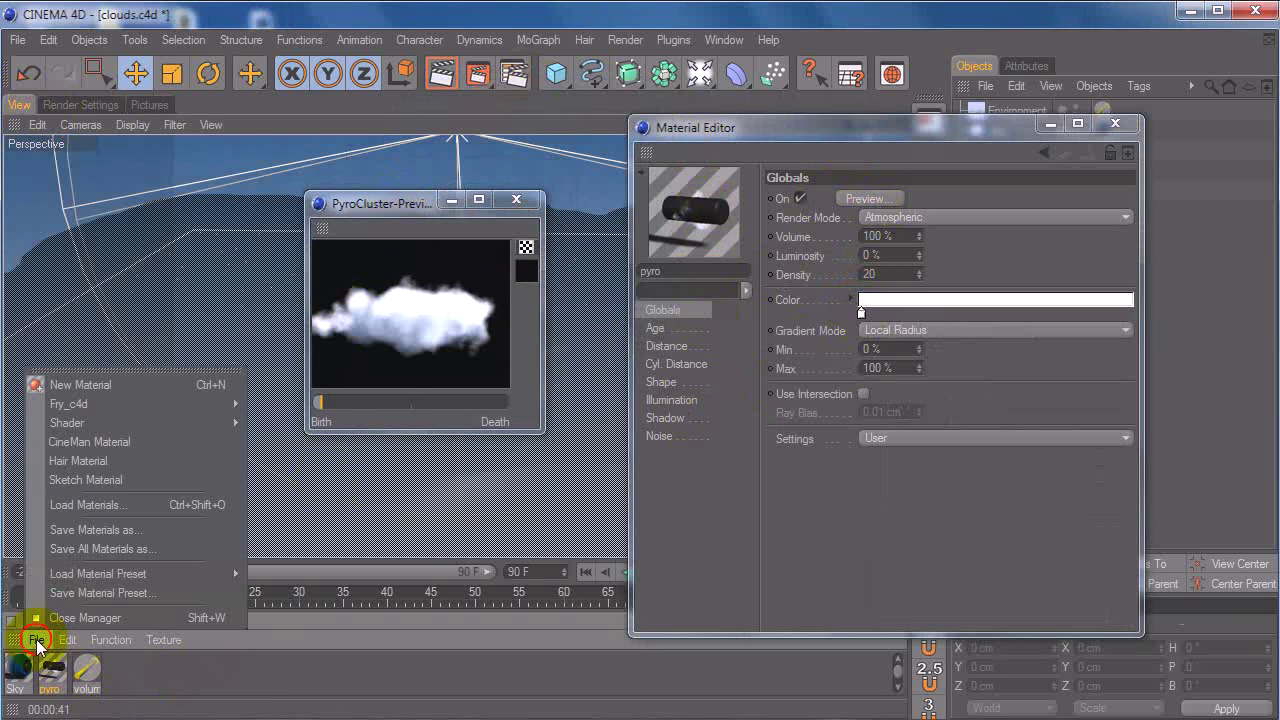
mouse_move(206, 423)
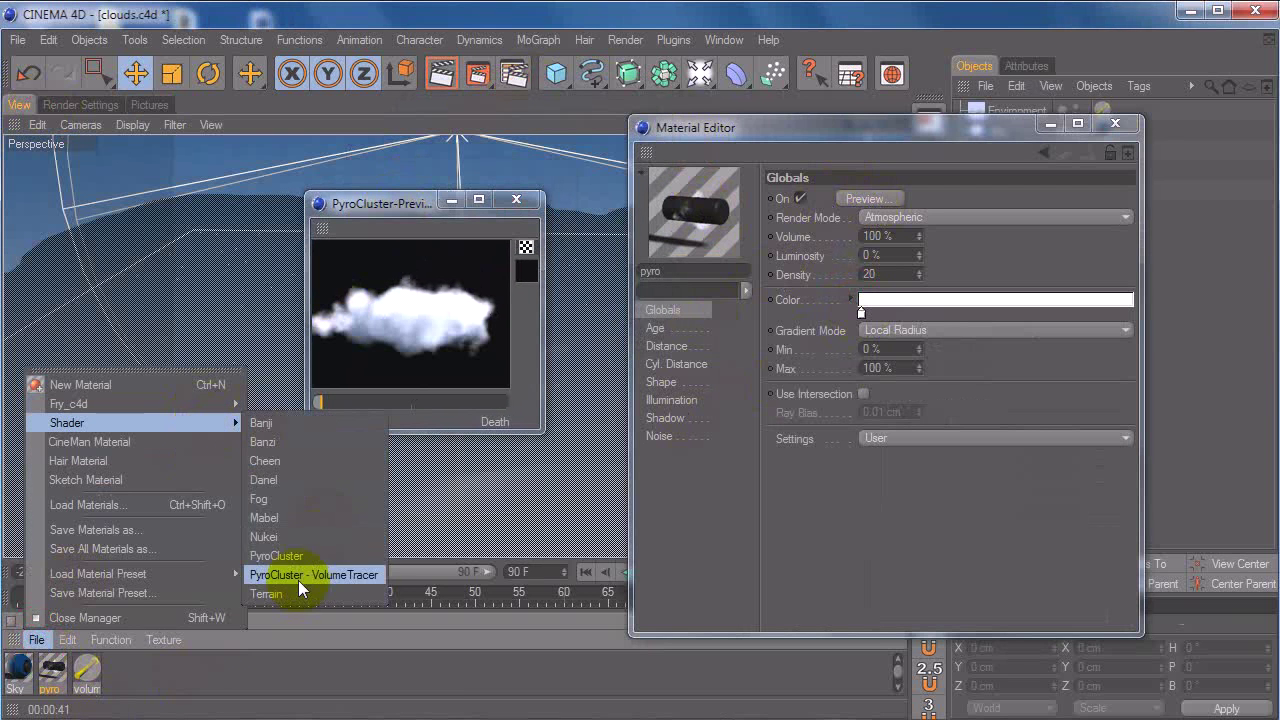
click(288, 556)
drag(20, 678, 565, 215)
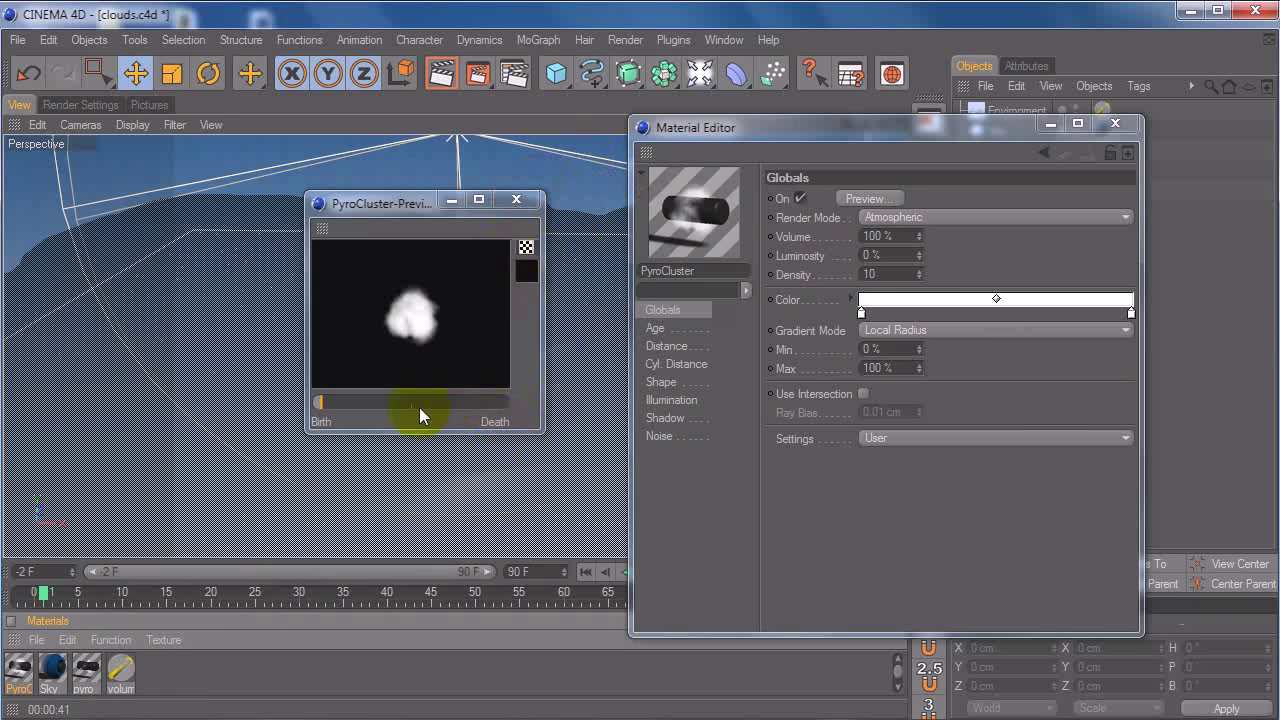
Step: Try the PyroCluster material with Use Age Effects turned off, scrubbing the cloud preview along its life back to Birth
drag(420, 401, 384, 402)
click(660, 328)
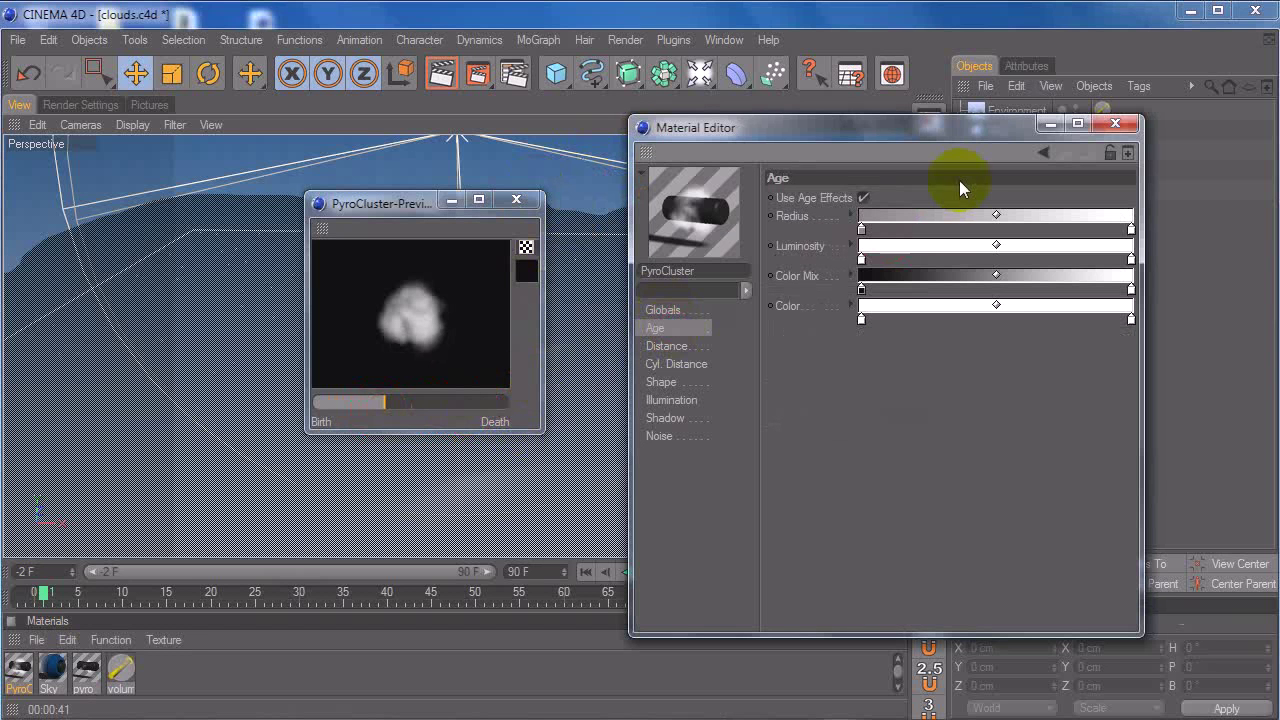
click(863, 198)
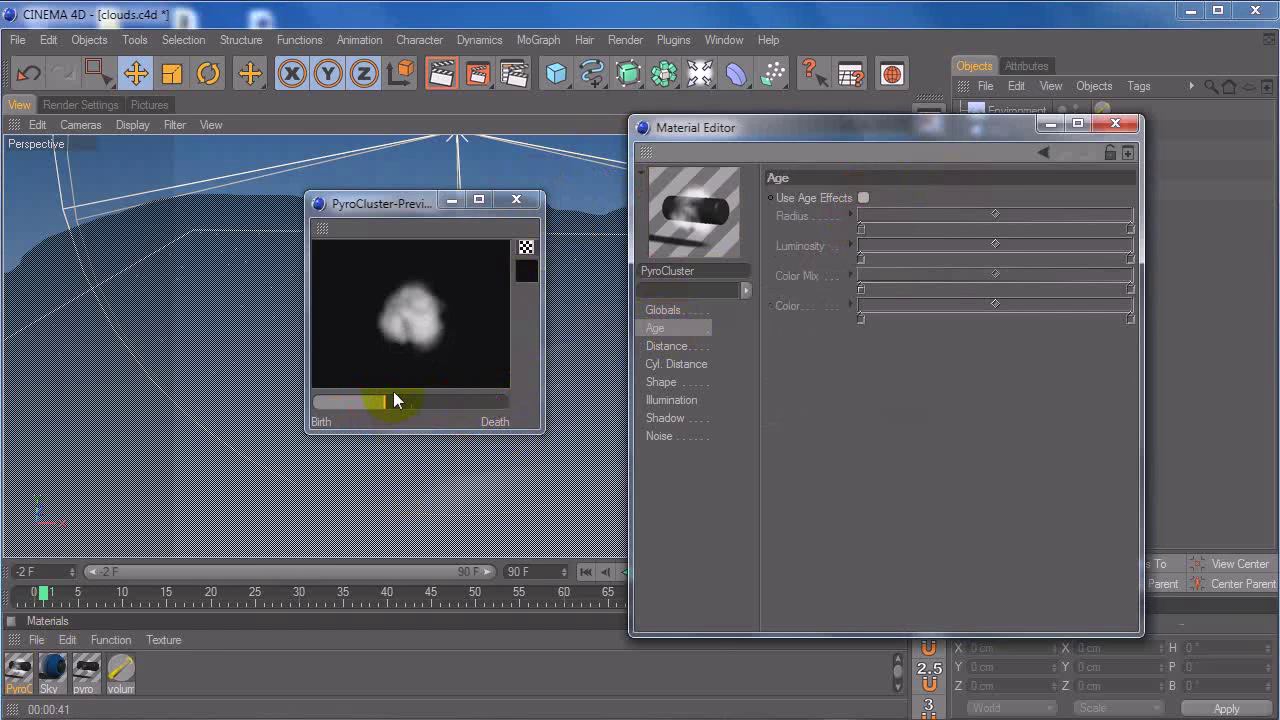
drag(389, 404, 314, 403)
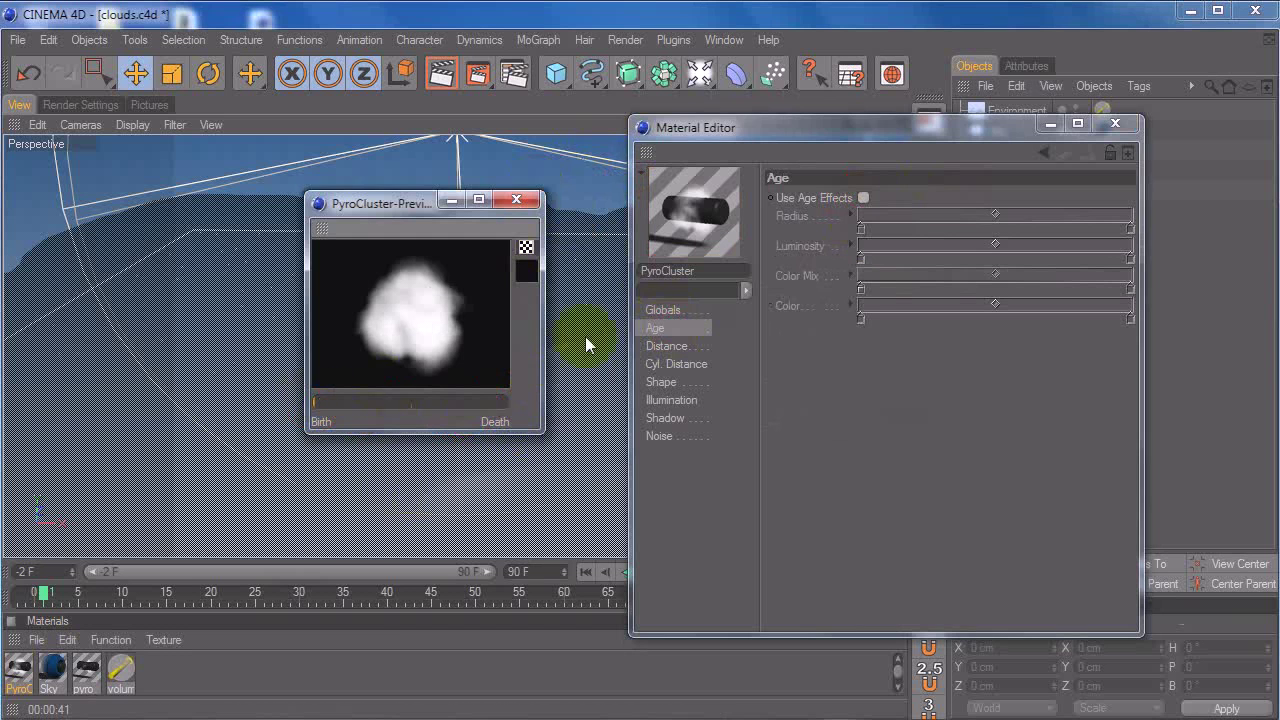
Step: Set the starting knot of the material's global Color gradient to pure red (R 255, G 0, B 0)
click(663, 311)
double_click(858, 310)
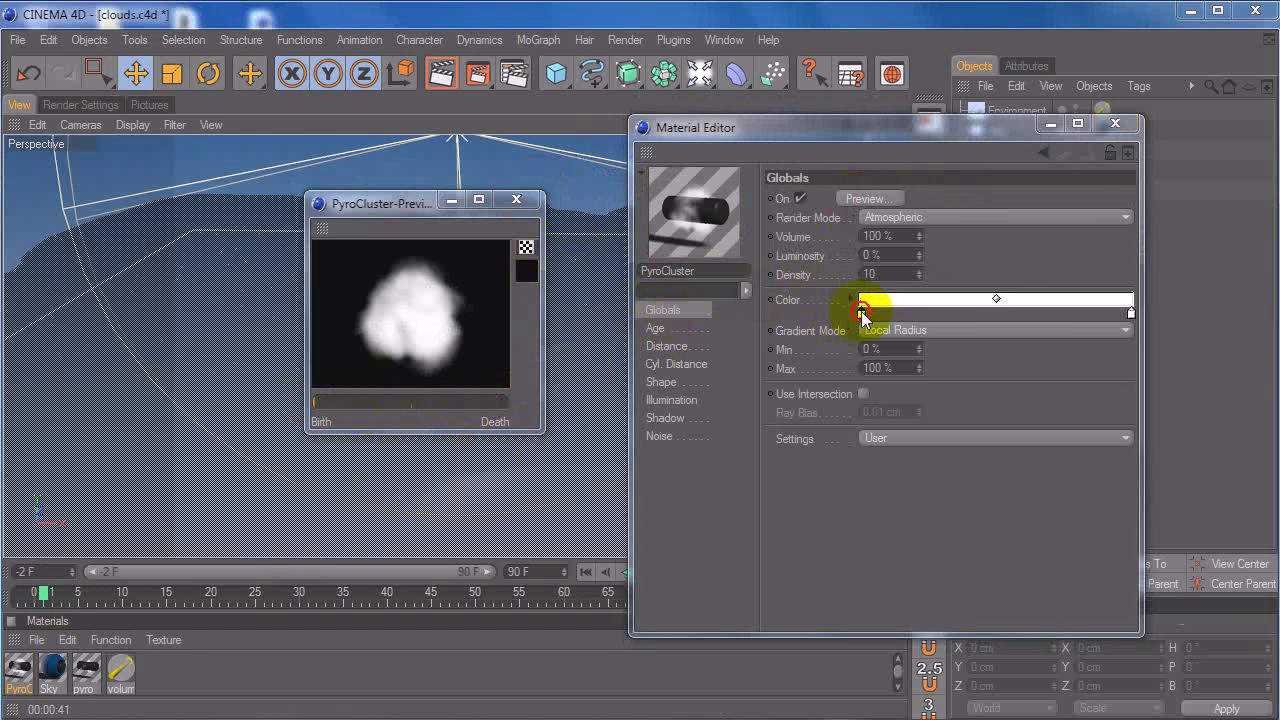
drag(837, 218, 850, 361)
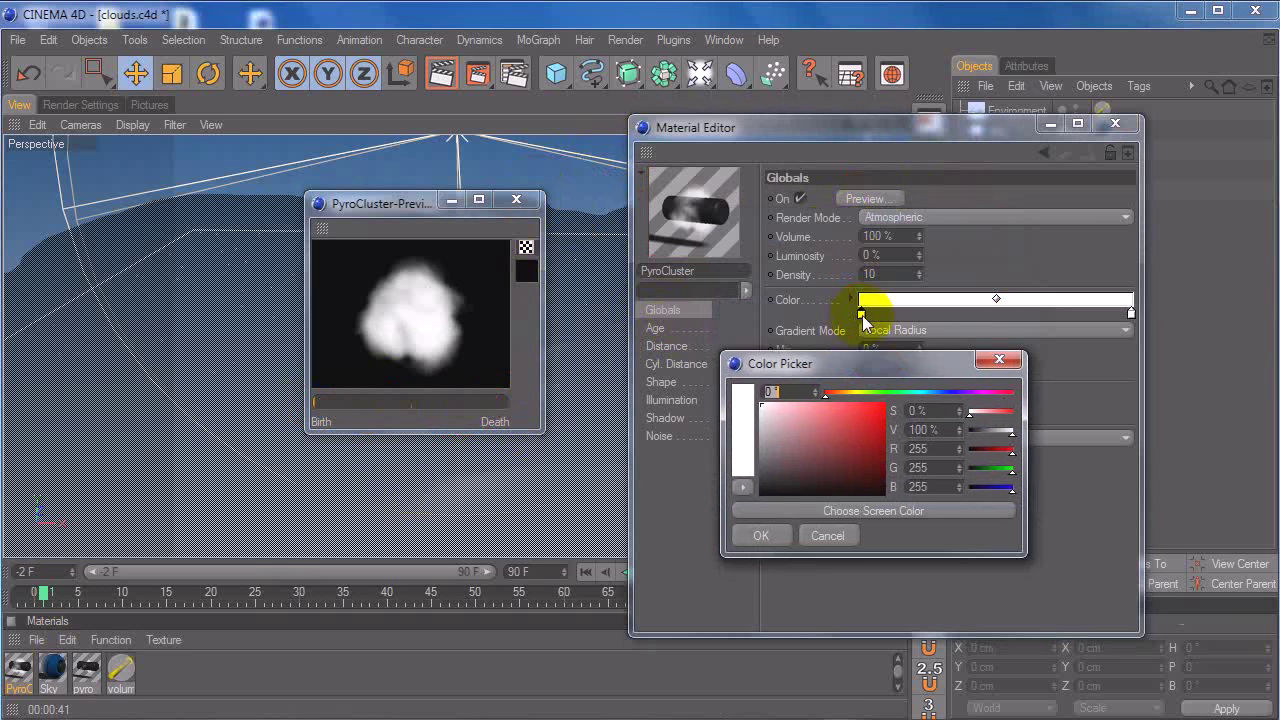
click(884, 404)
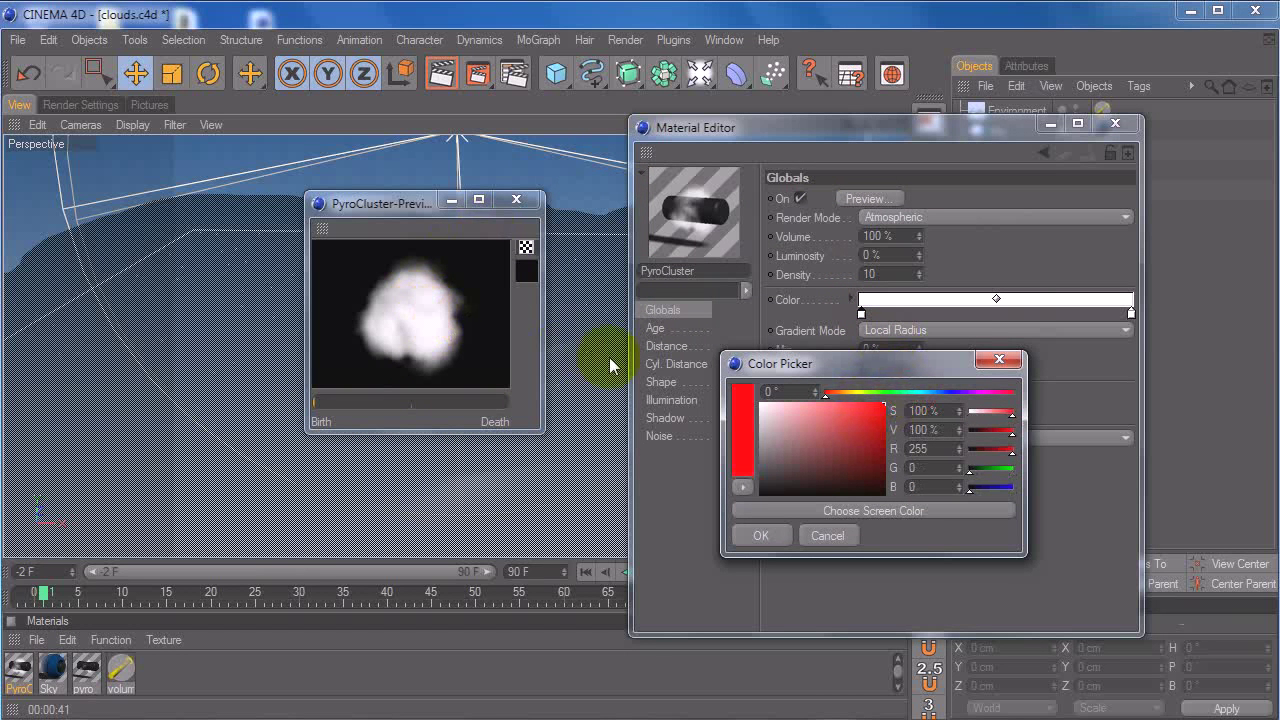
click(774, 537)
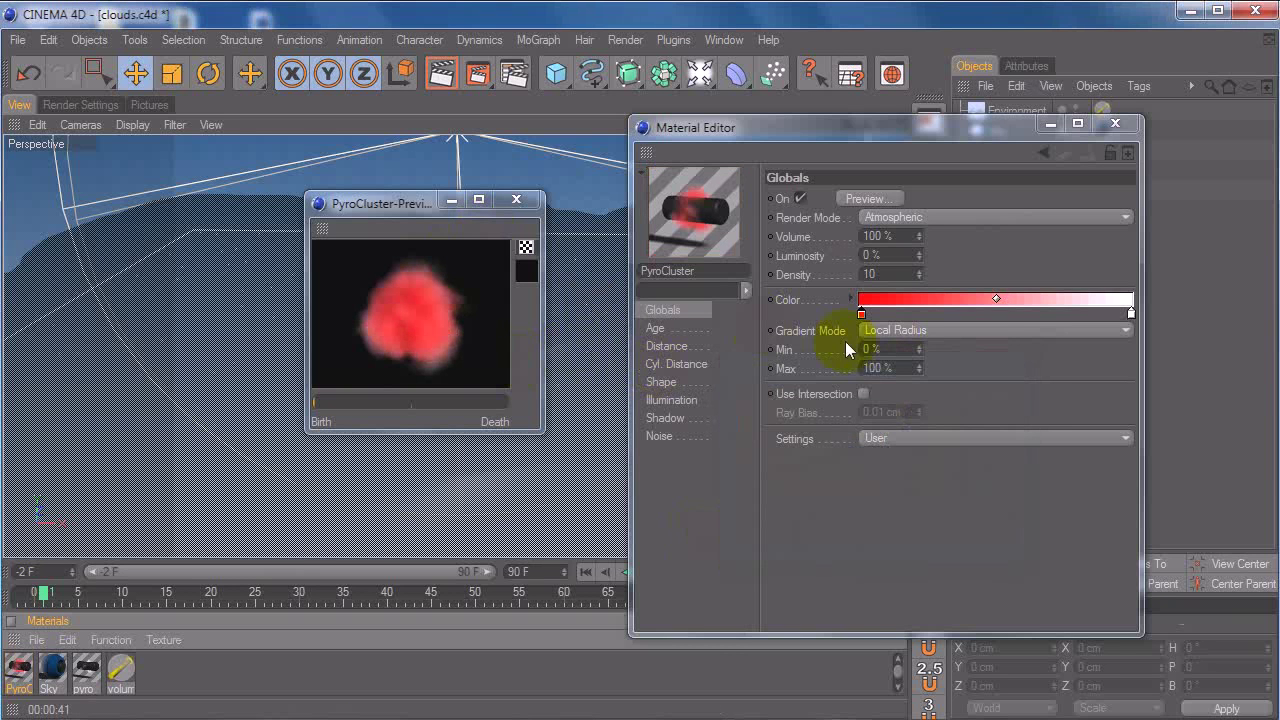
Step: Try the Color gradient with its white knot closer to the red one, restore the knot and try the Flat Radius gradient mode
drag(1106, 315, 949, 316)
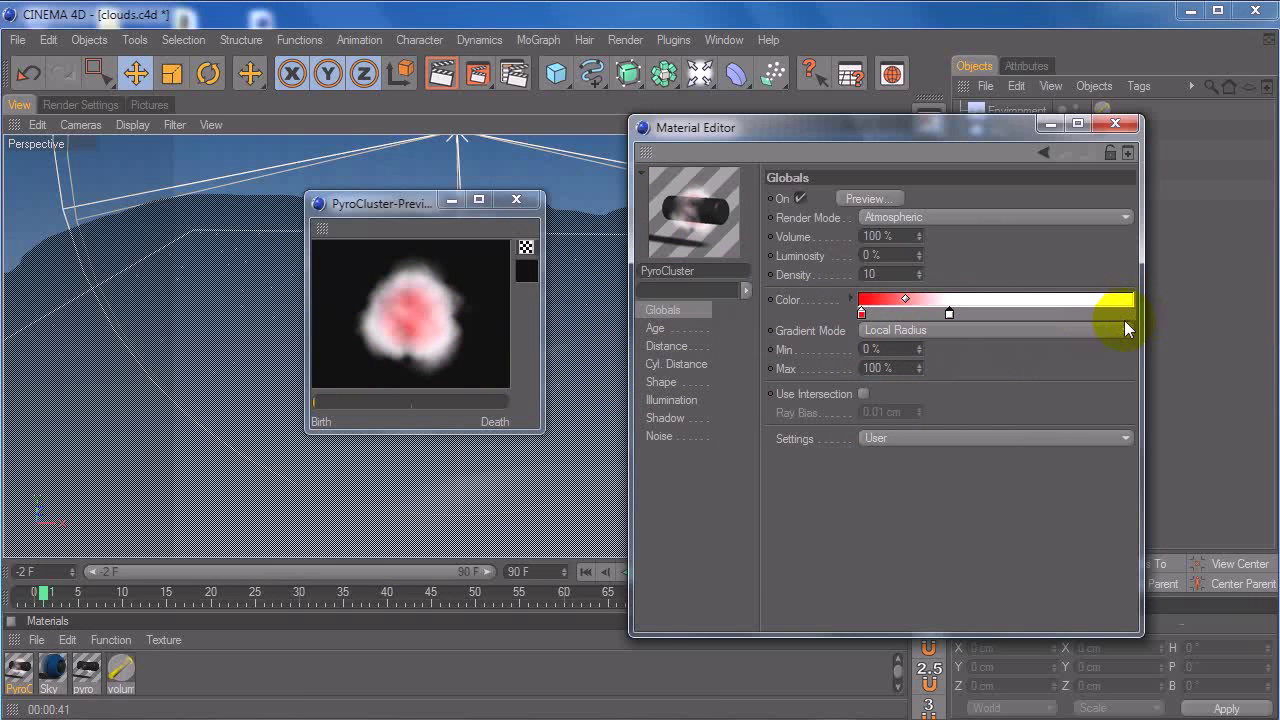
click(906, 331)
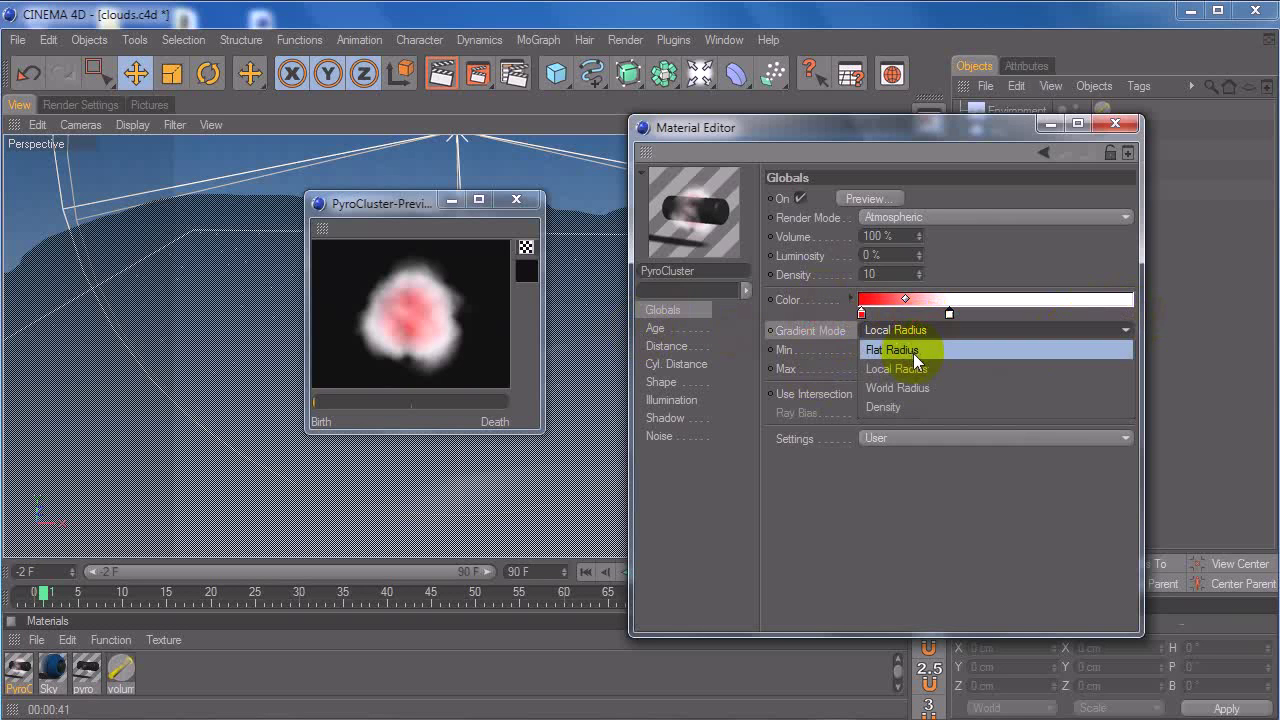
click(924, 370)
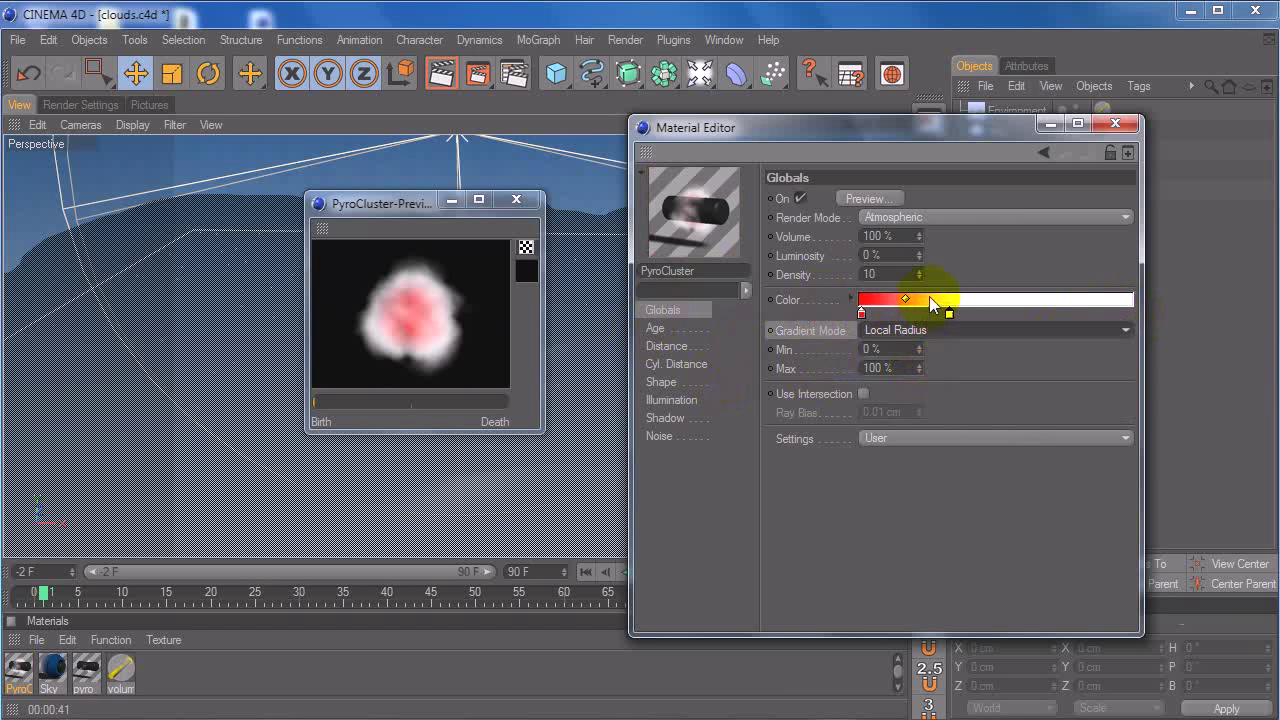
drag(949, 313, 1103, 314)
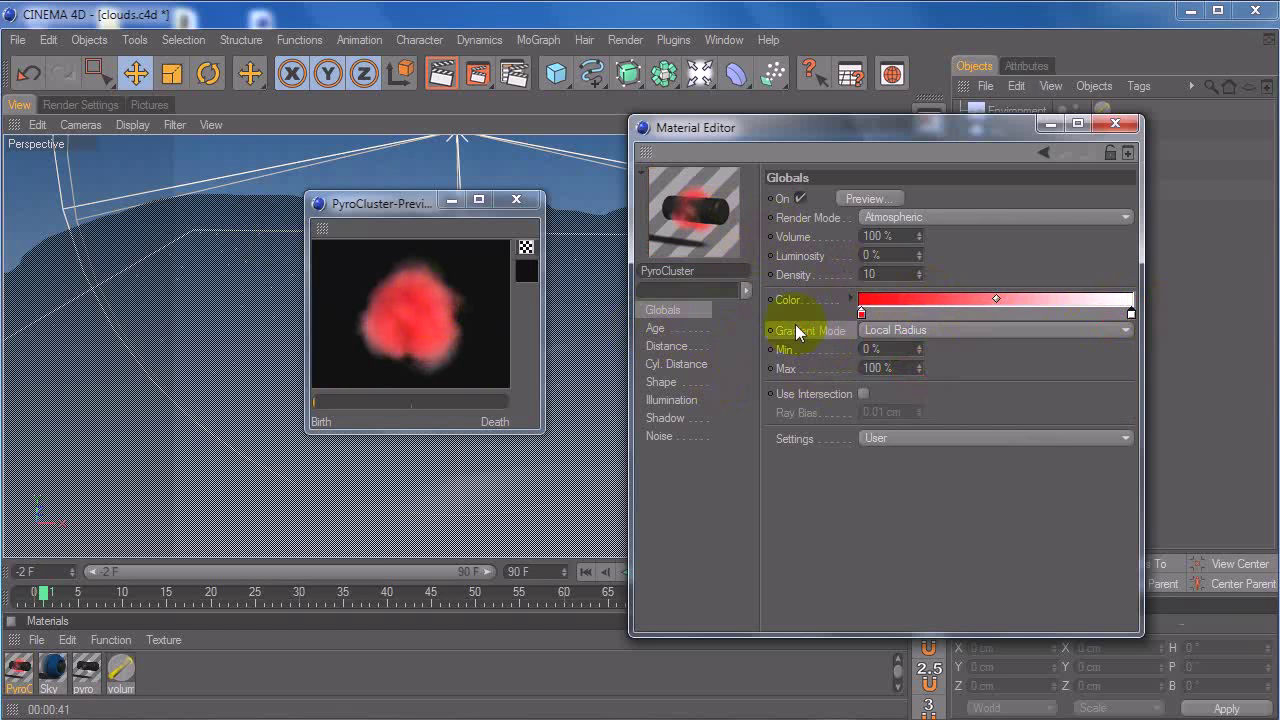
click(920, 331)
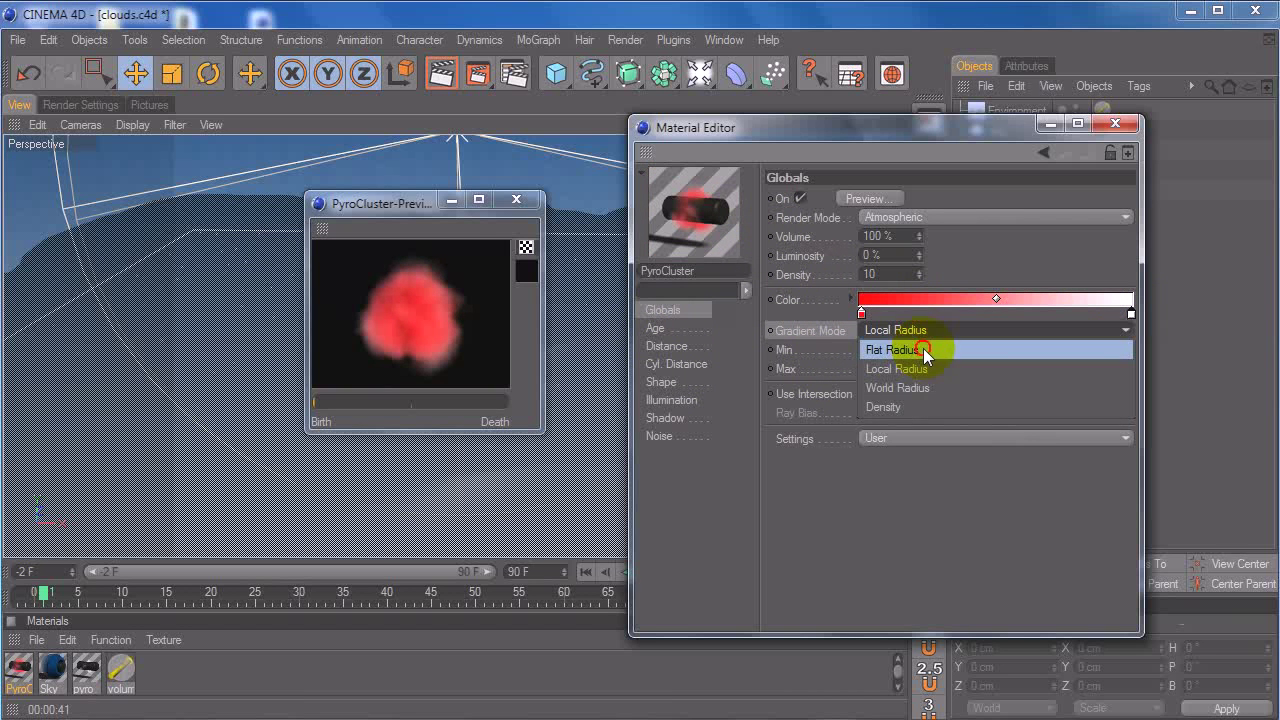
click(923, 348)
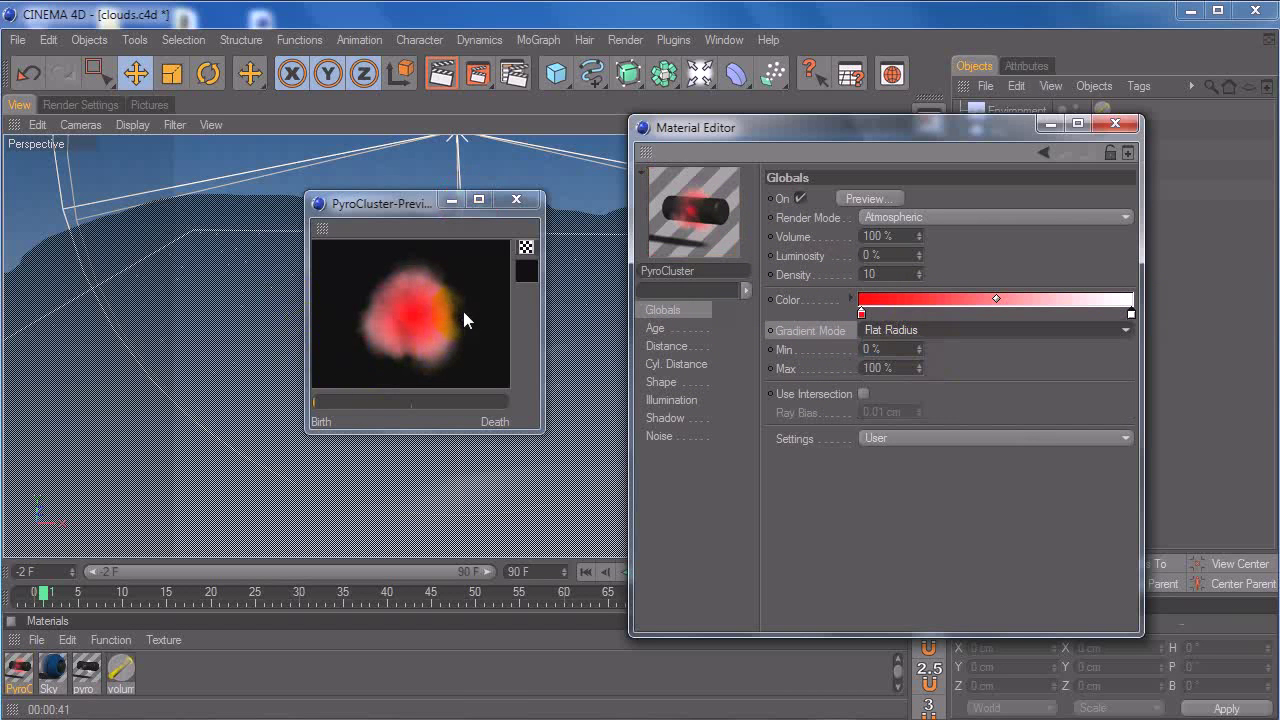
Step: Turn on Use Age Effects and set the end knot of the Color Mix gradient to black
click(683, 328)
click(864, 198)
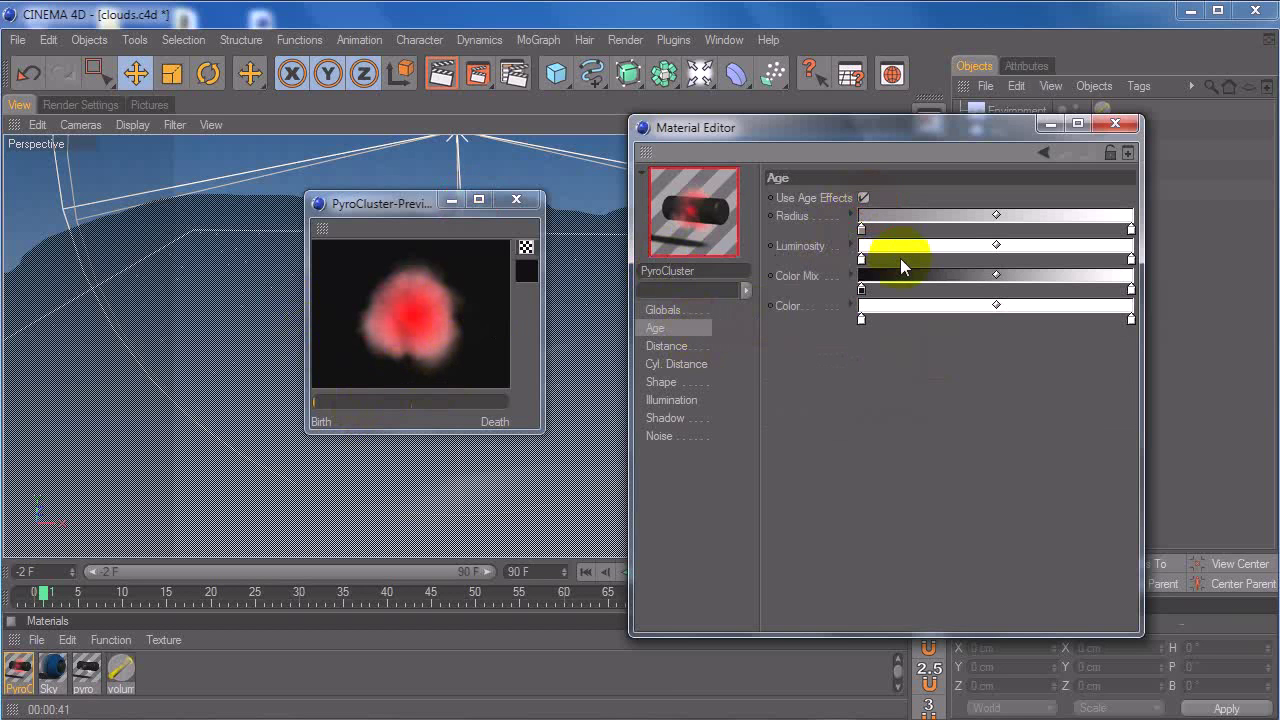
double_click(860, 287)
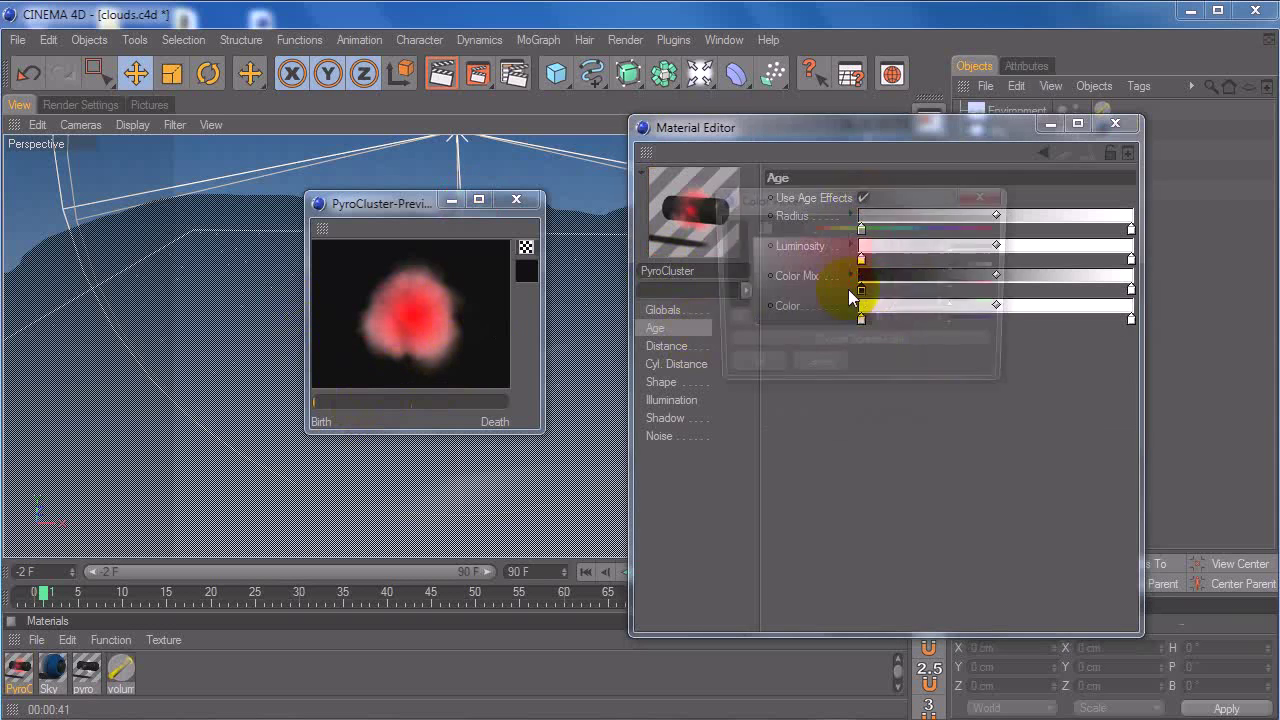
drag(785, 275, 880, 361)
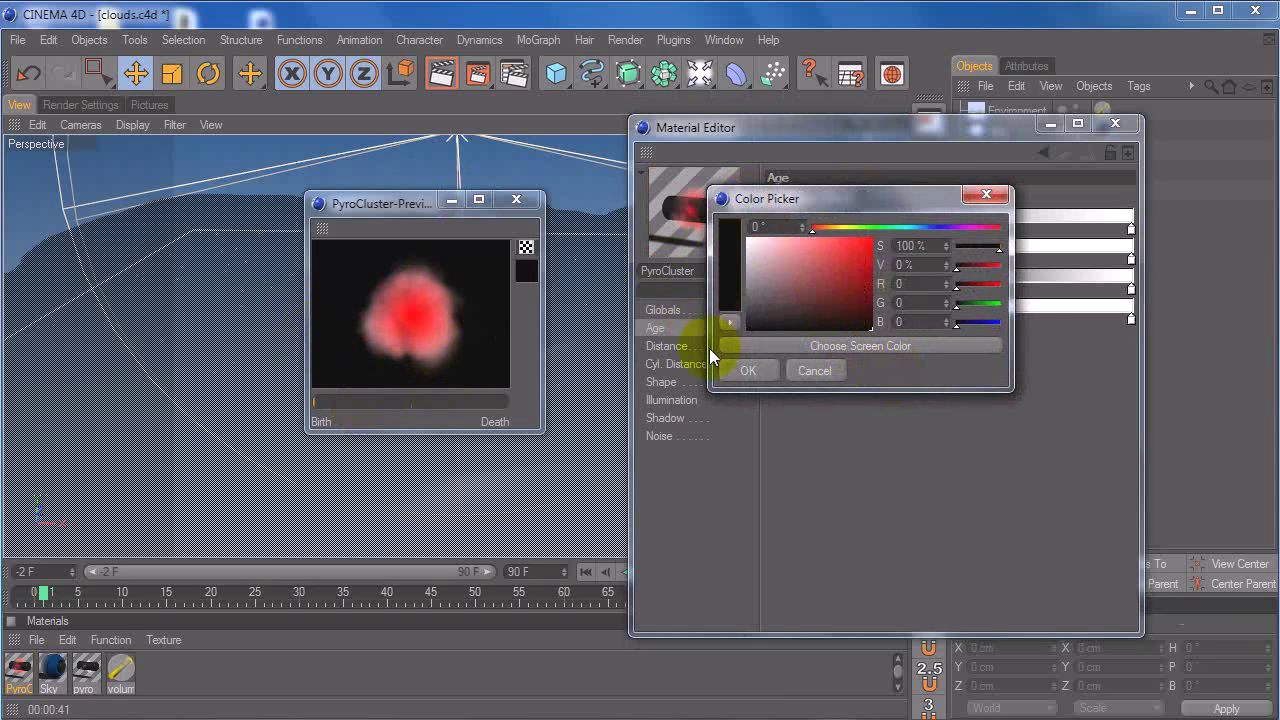
click(746, 370)
double_click(1132, 291)
drag(1073, 287, 1143, 334)
click(1001, 369)
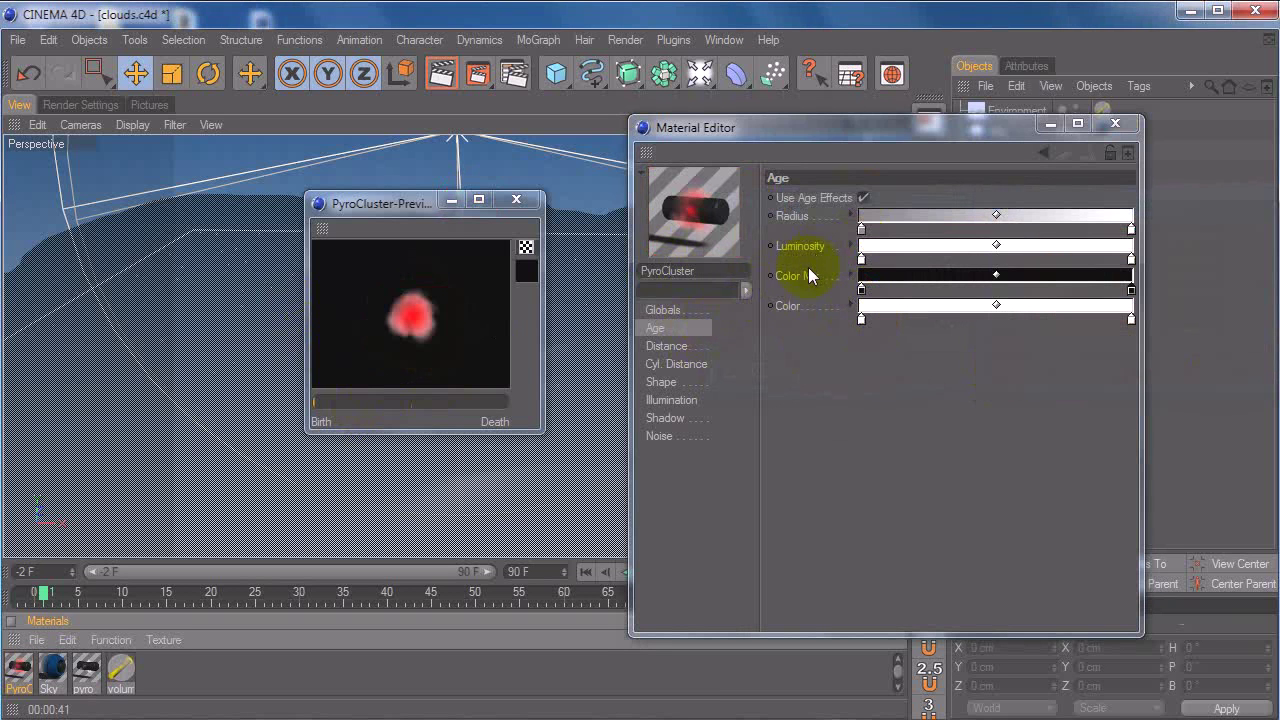
Step: Compare the global and age color settings and scrub the cloud preview through its life in Flat Radius mode
click(697, 309)
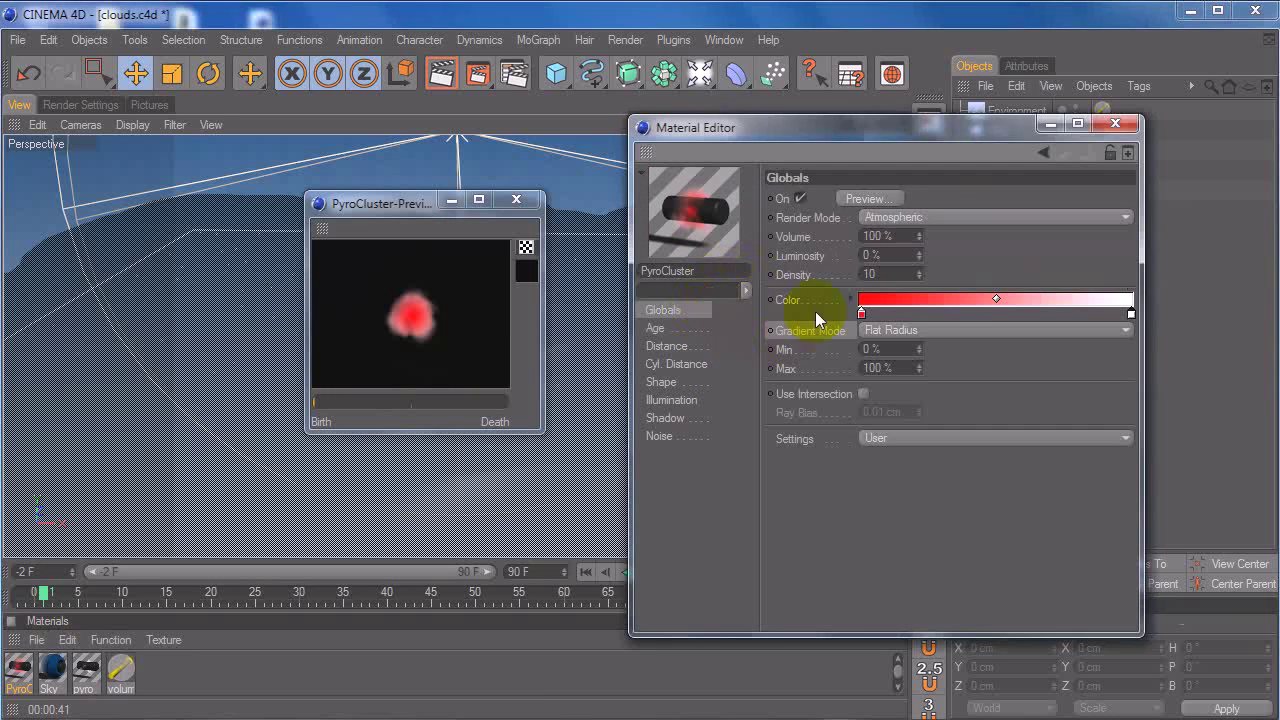
click(716, 327)
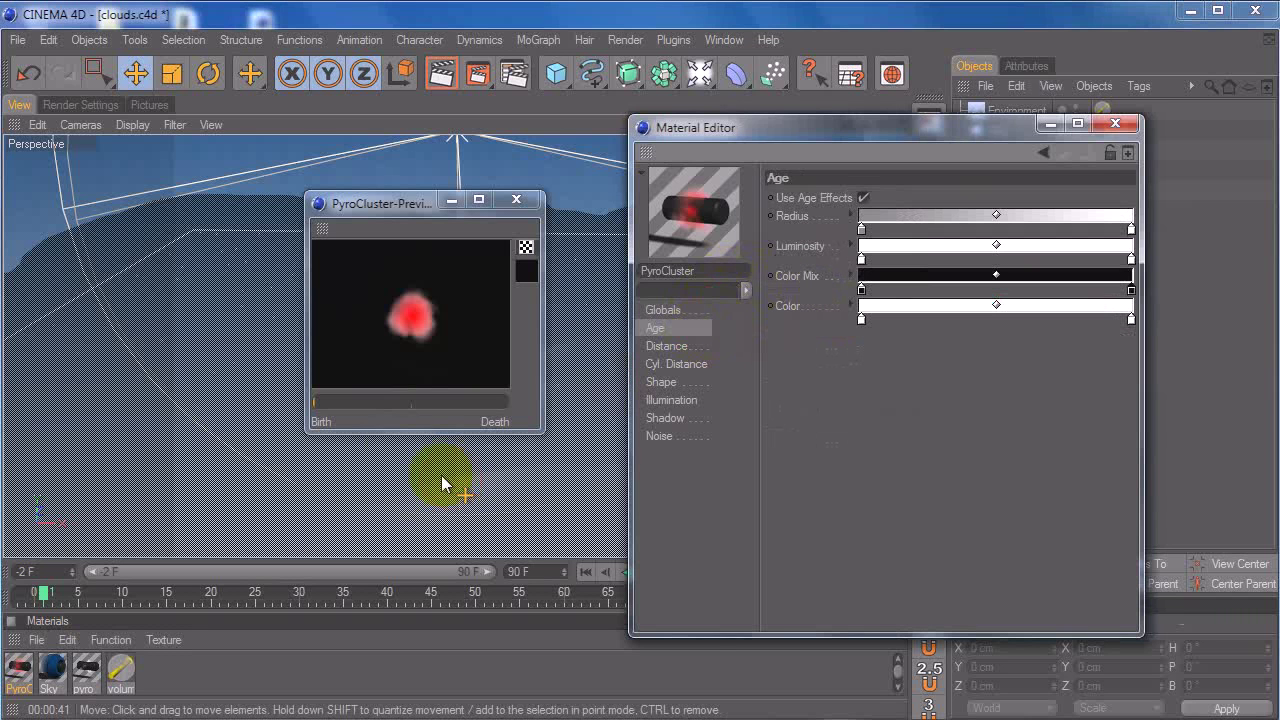
click(667, 305)
drag(368, 402, 300, 405)
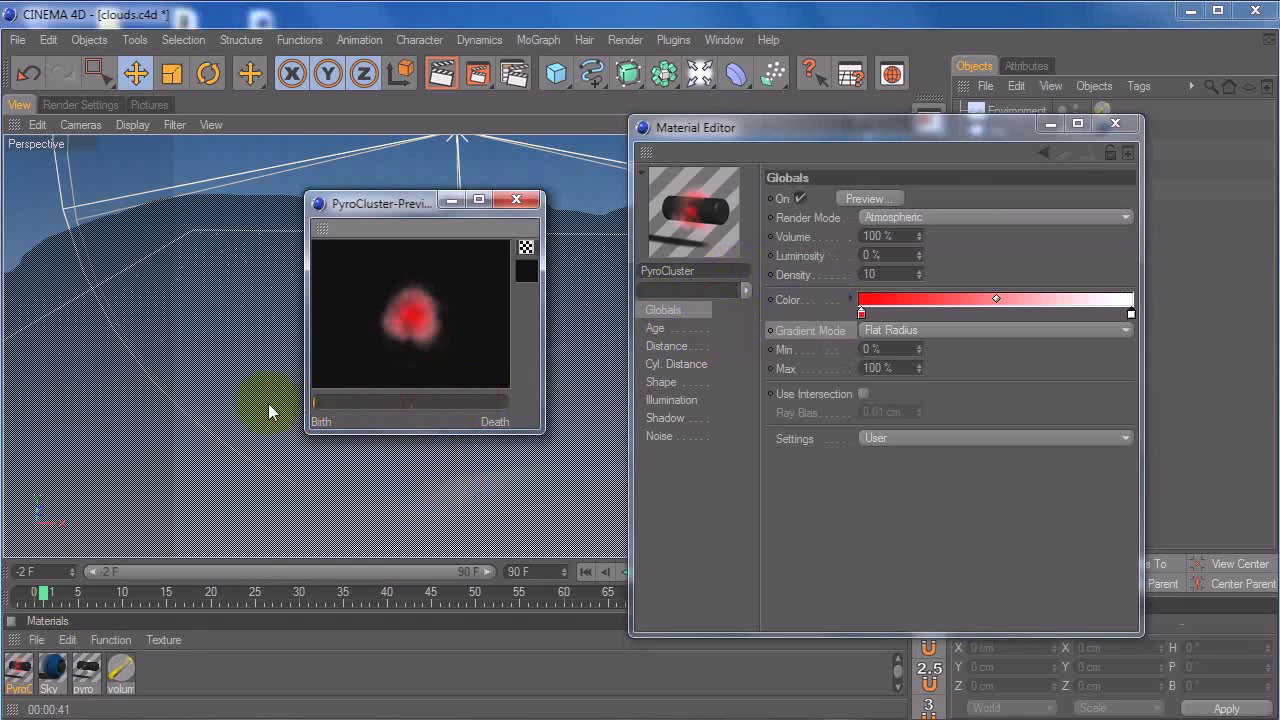
Step: Try the Local Radius and World Radius gradient modes in the cloud preview, then switch back to Local Radius
click(896, 331)
click(893, 368)
drag(334, 404, 294, 406)
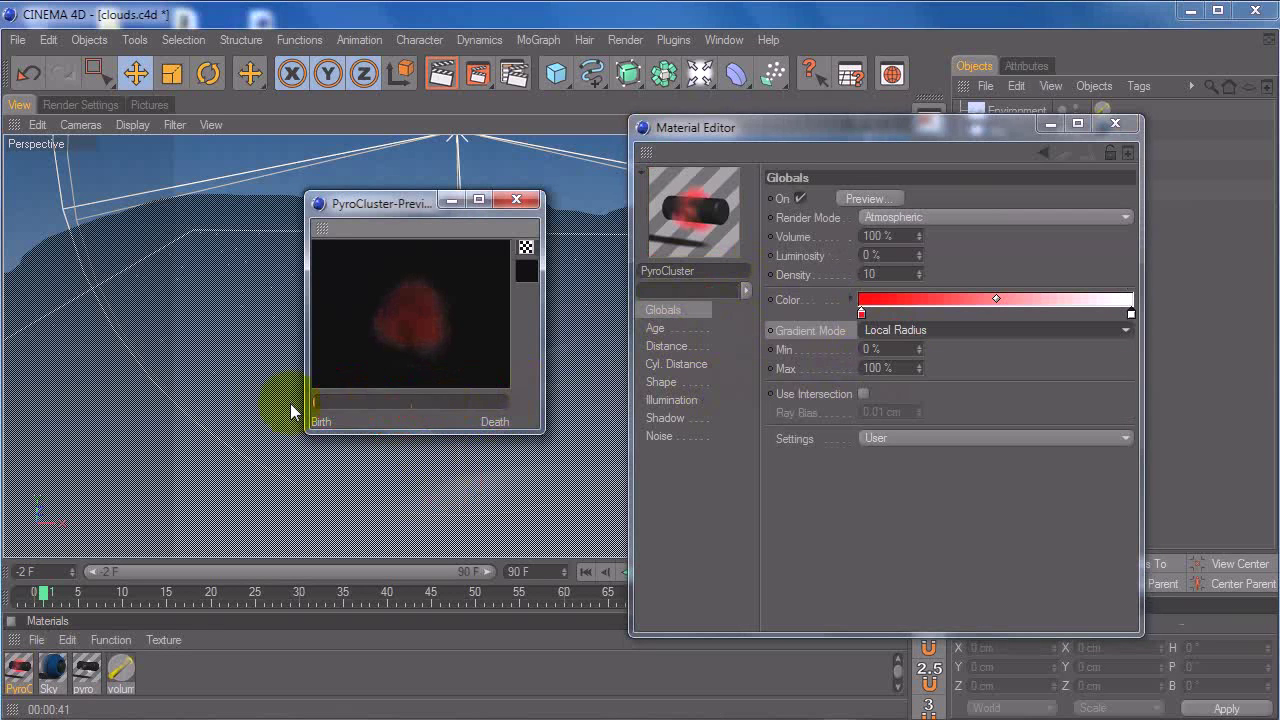
click(870, 331)
click(894, 383)
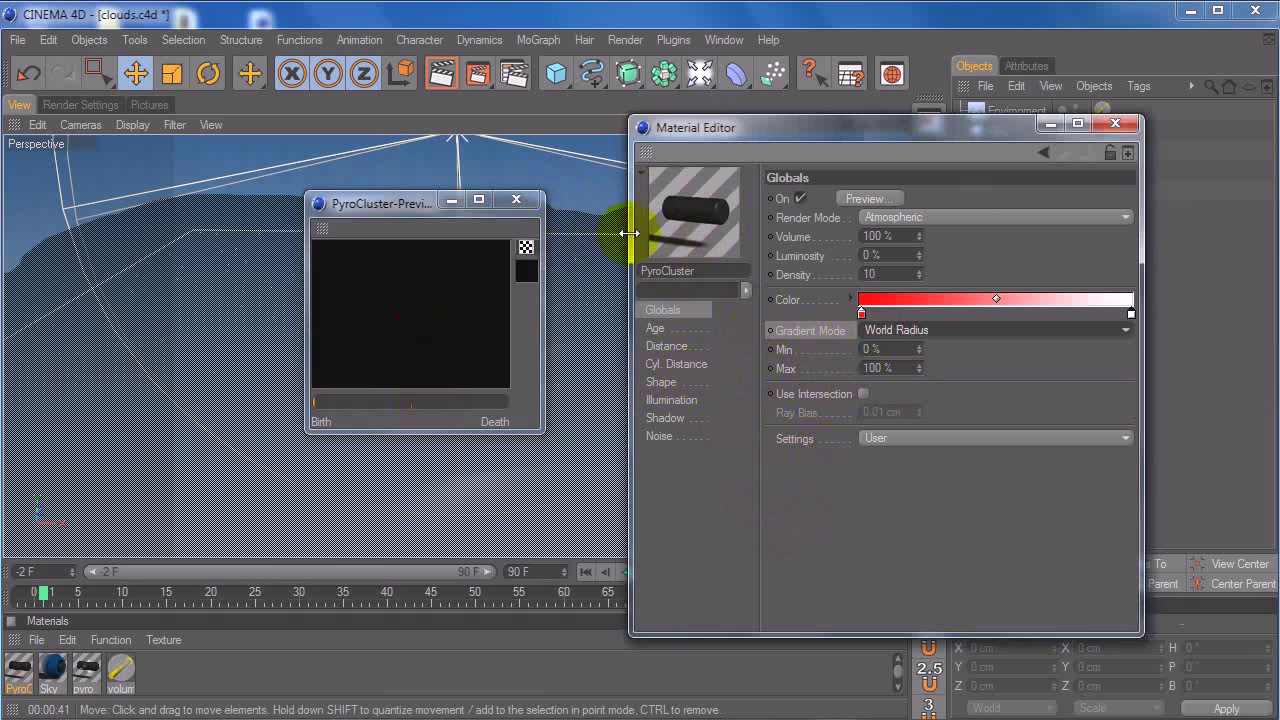
click(868, 333)
click(891, 370)
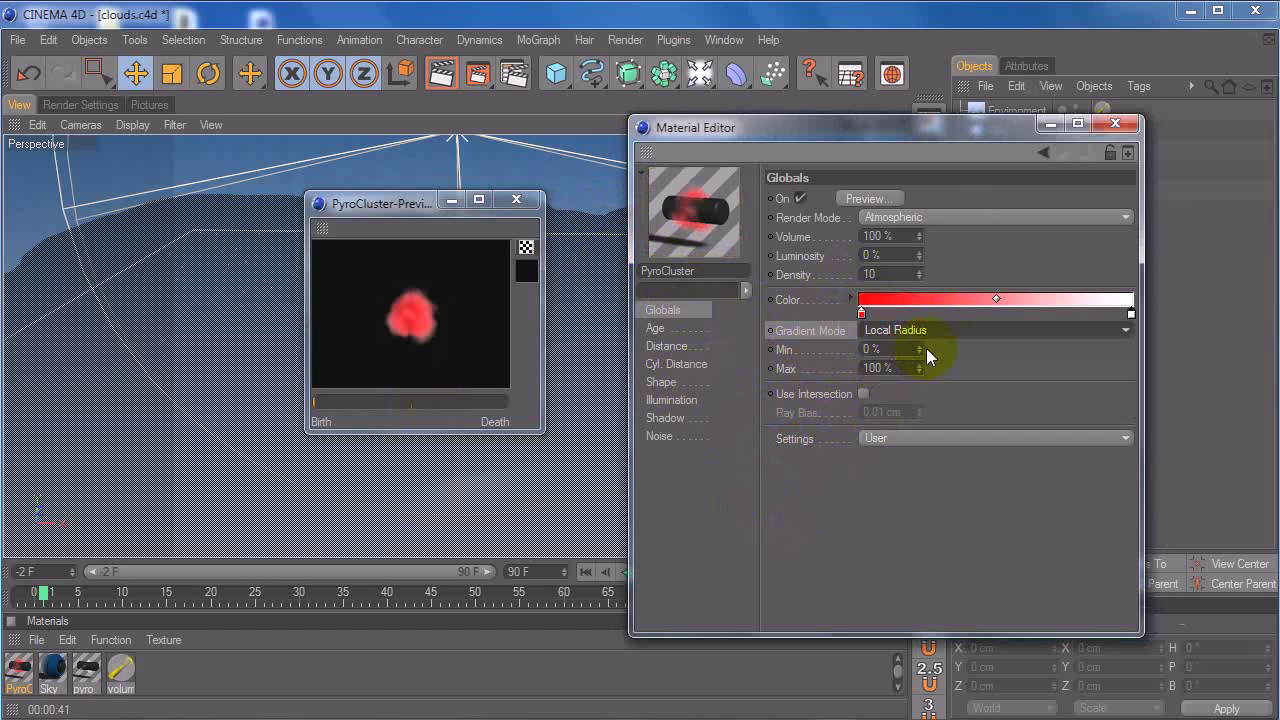
Step: Try a gradient Min of 99% and Max values of 33% and 169%, then restore Min to 0% and Max to 100%
drag(921, 348, 921, 348)
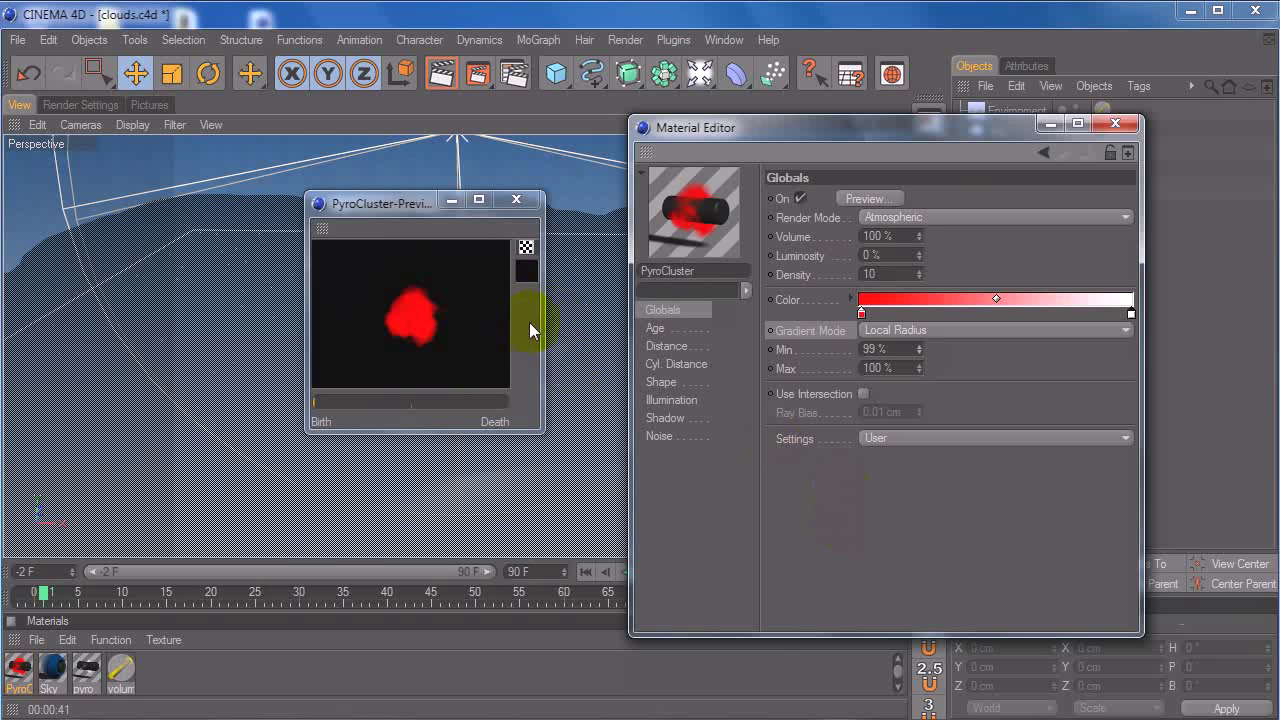
drag(922, 349, 919, 376)
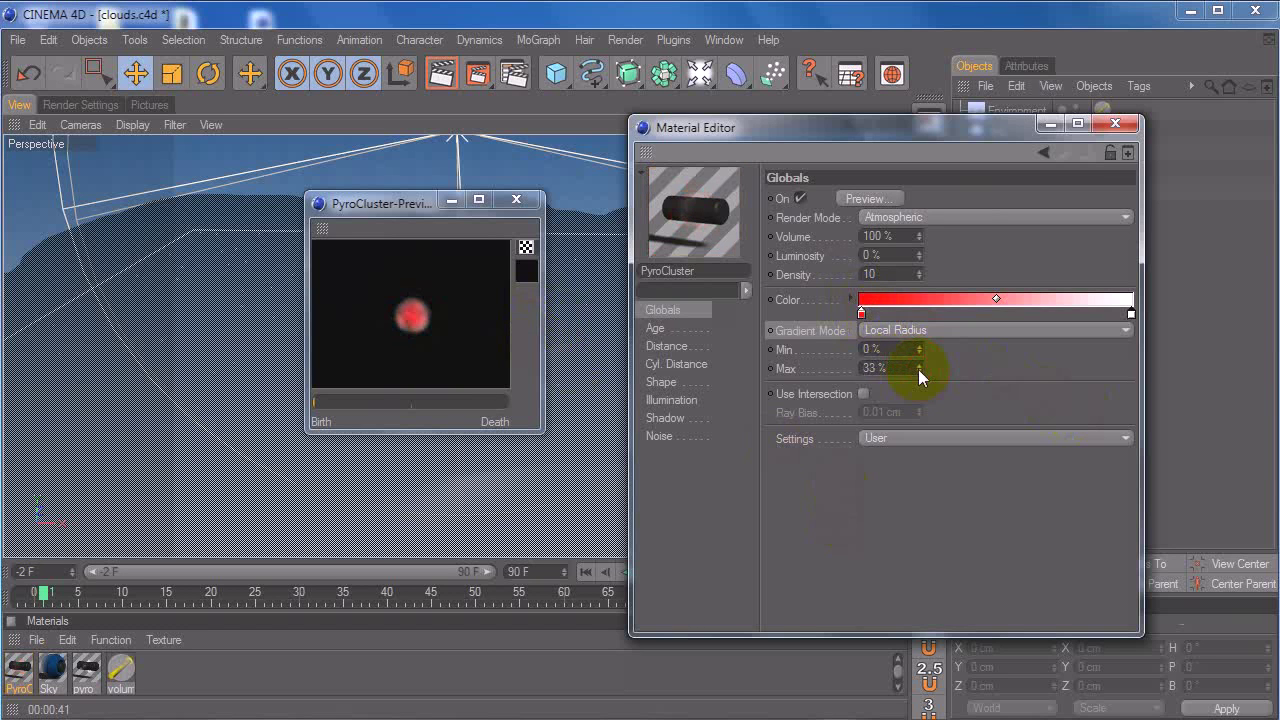
drag(919, 368, 916, 366)
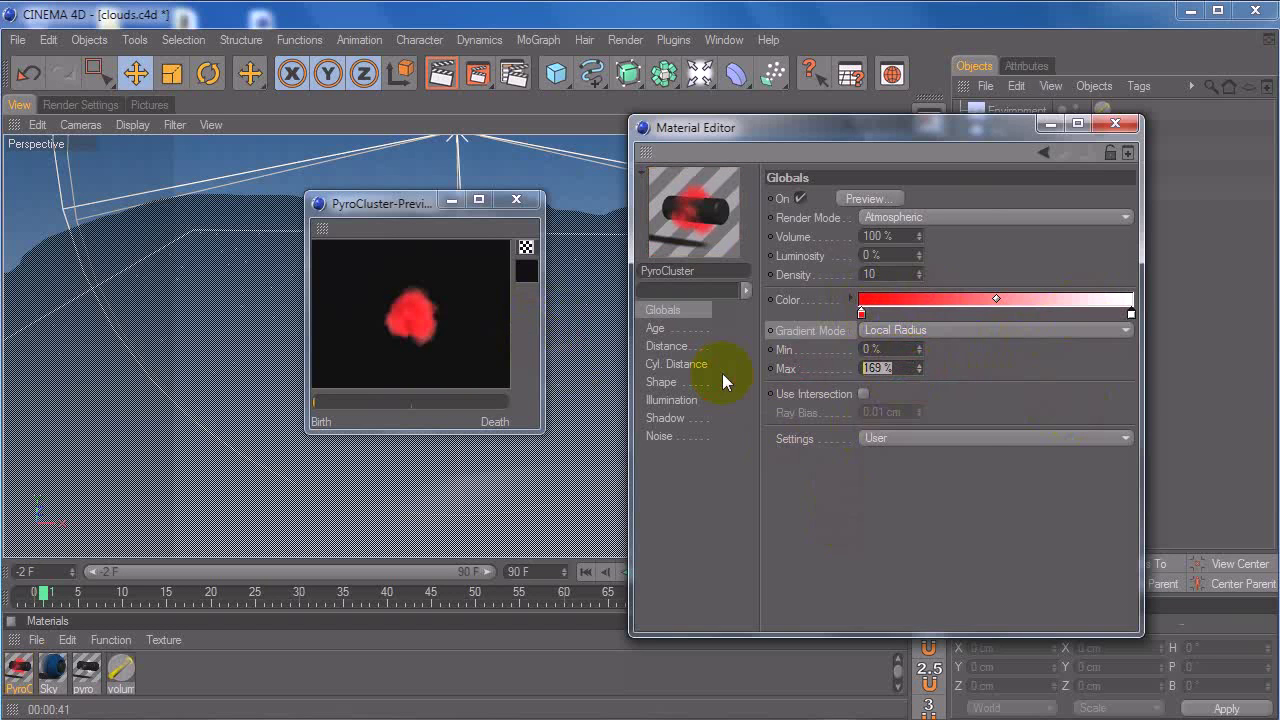
right_click(816, 368)
click(887, 520)
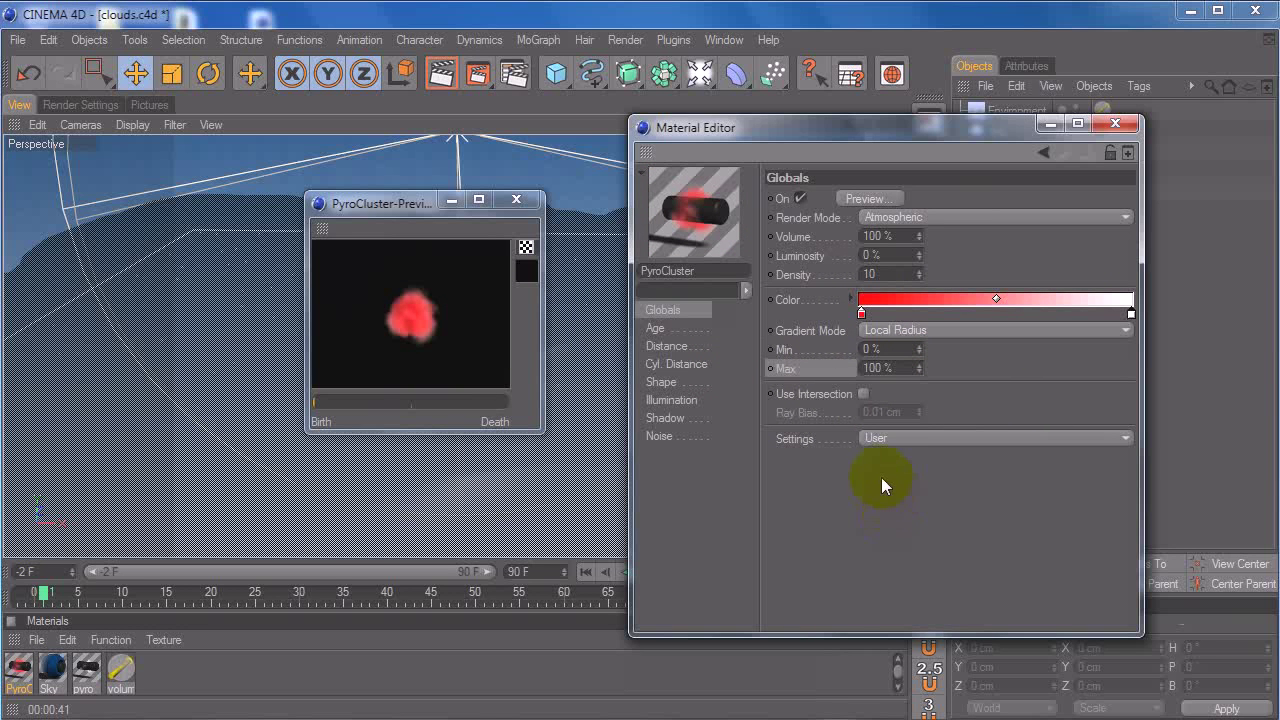
Step: Set the Gradient Mode to Density, testing the red knot farther along the gradient, and turn on Use Intersection
click(938, 334)
click(920, 407)
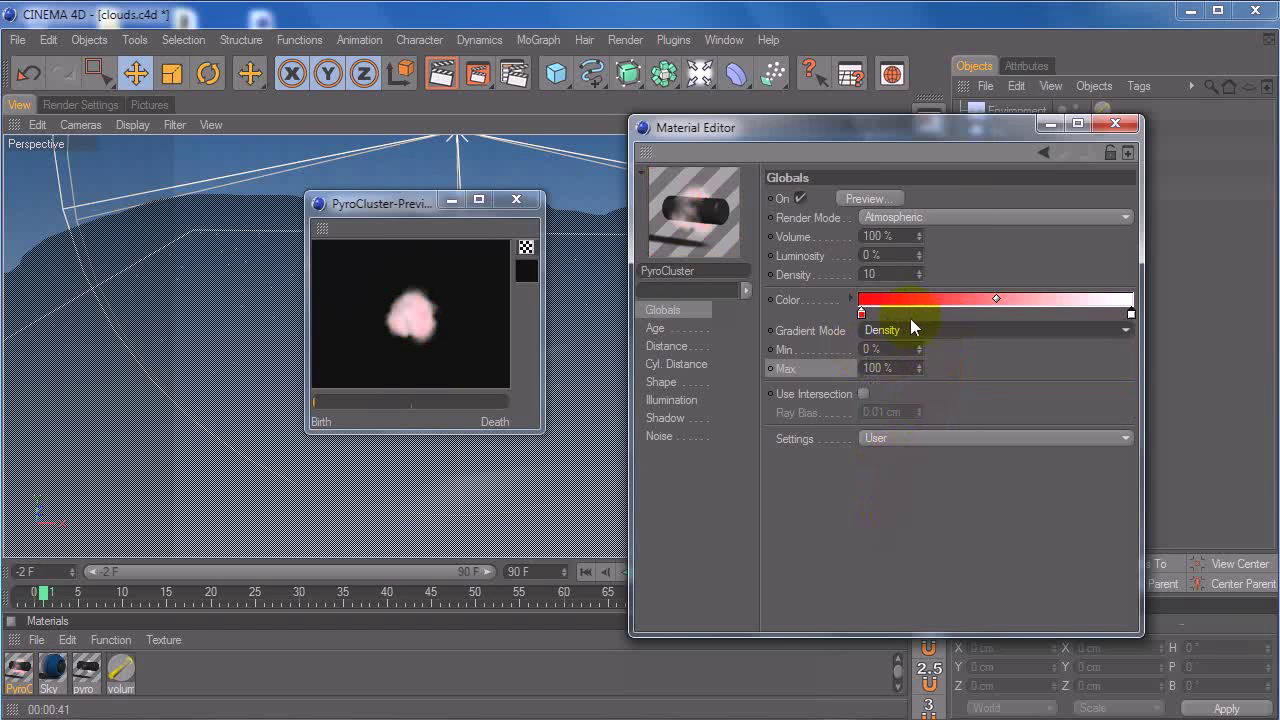
drag(861, 313, 1076, 358)
drag(1024, 314, 862, 318)
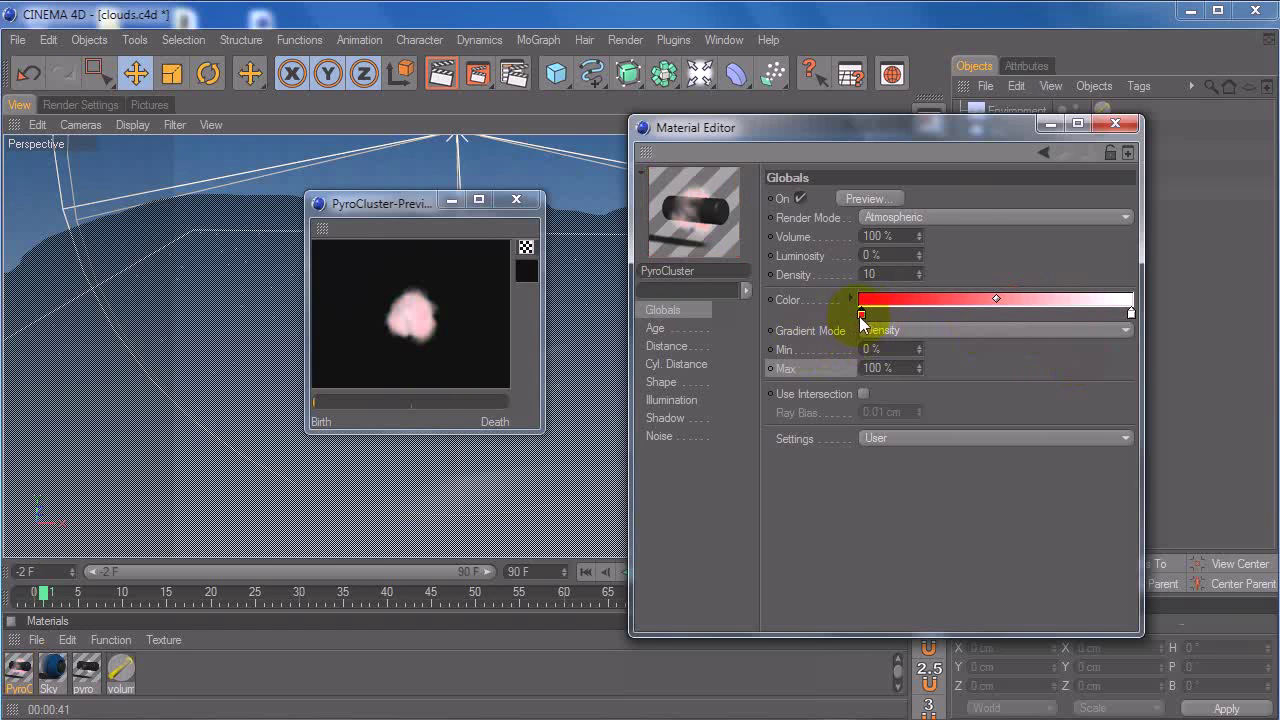
click(1131, 316)
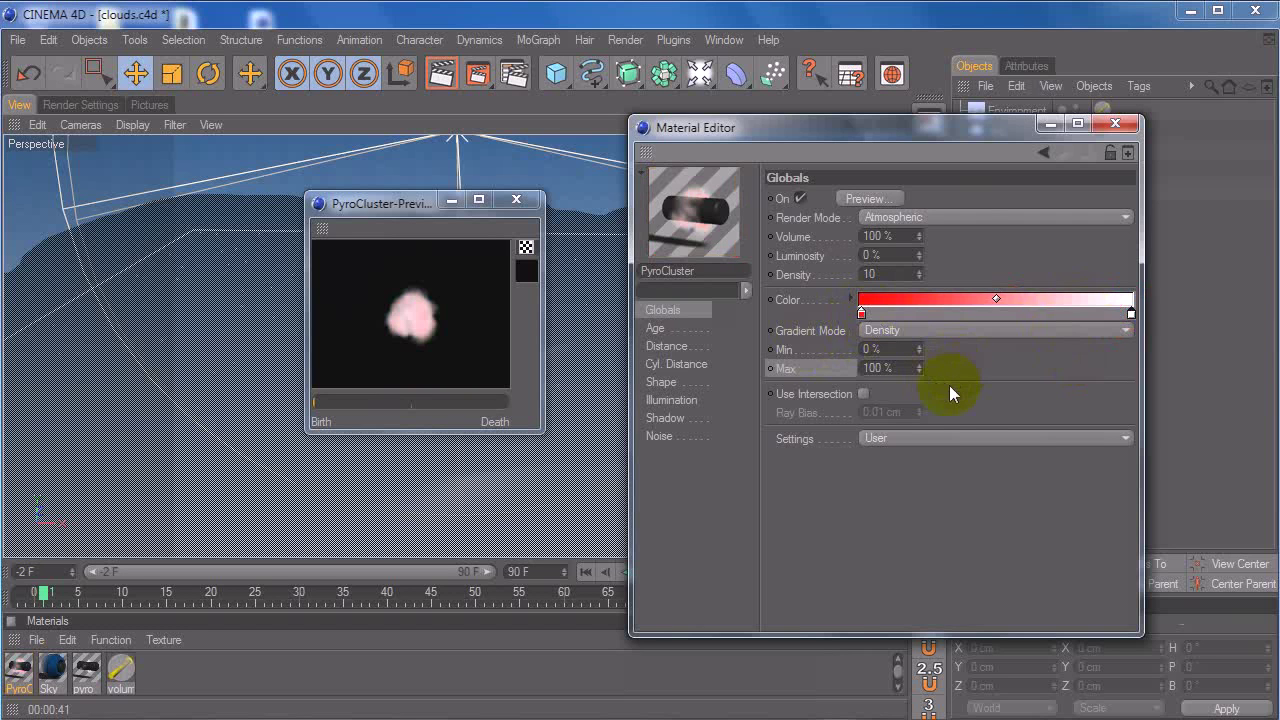
click(862, 395)
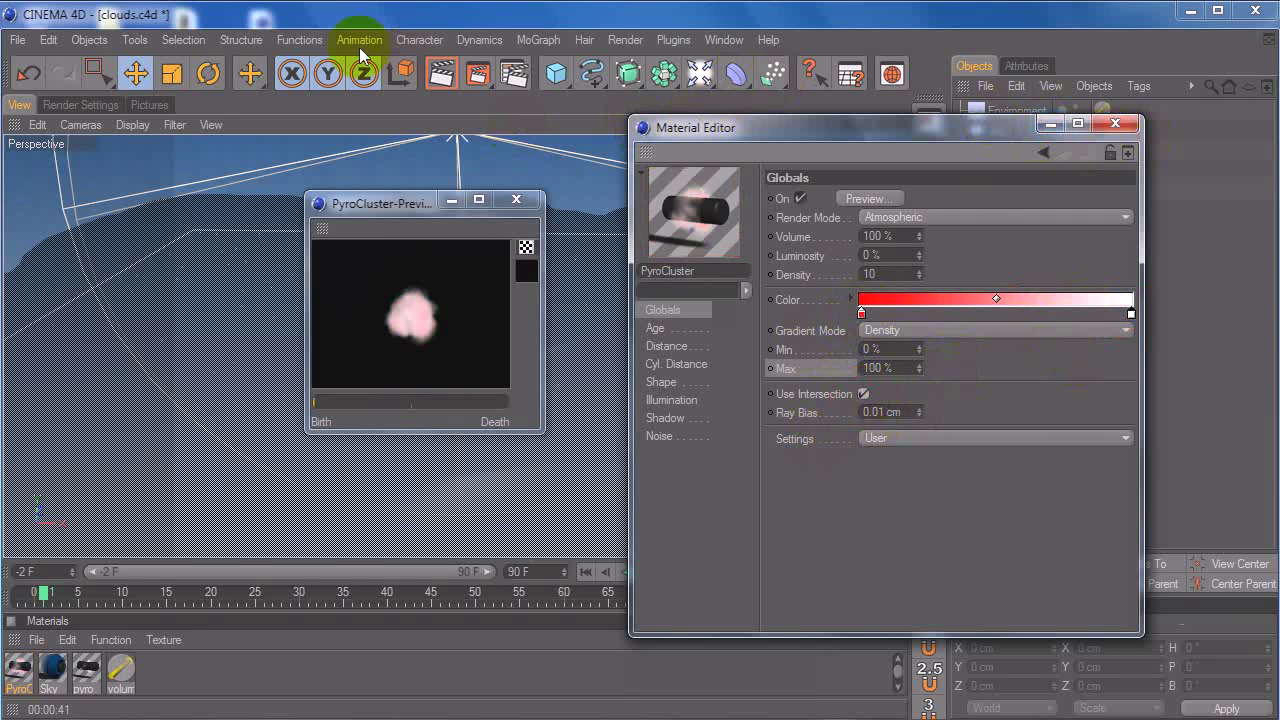
Step: Create a new empty scene and close the Material Editor and the PyroCluster preview
click(24, 40)
click(42, 69)
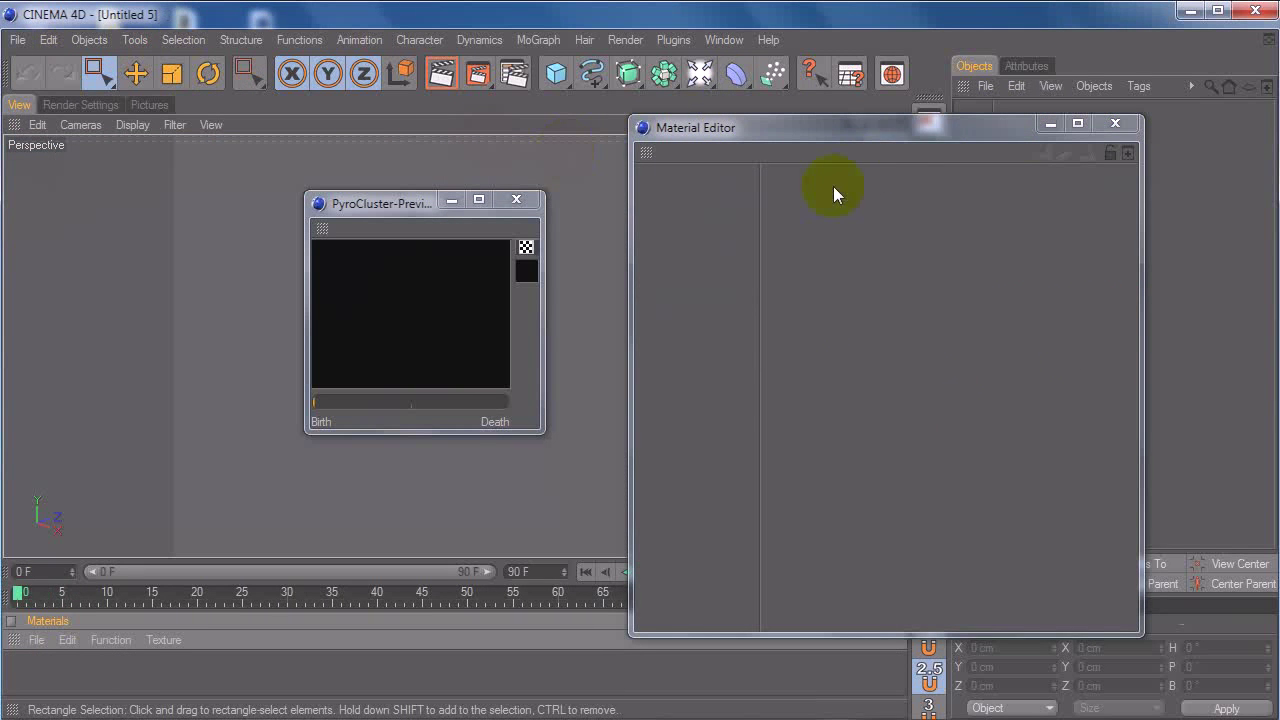
click(1117, 124)
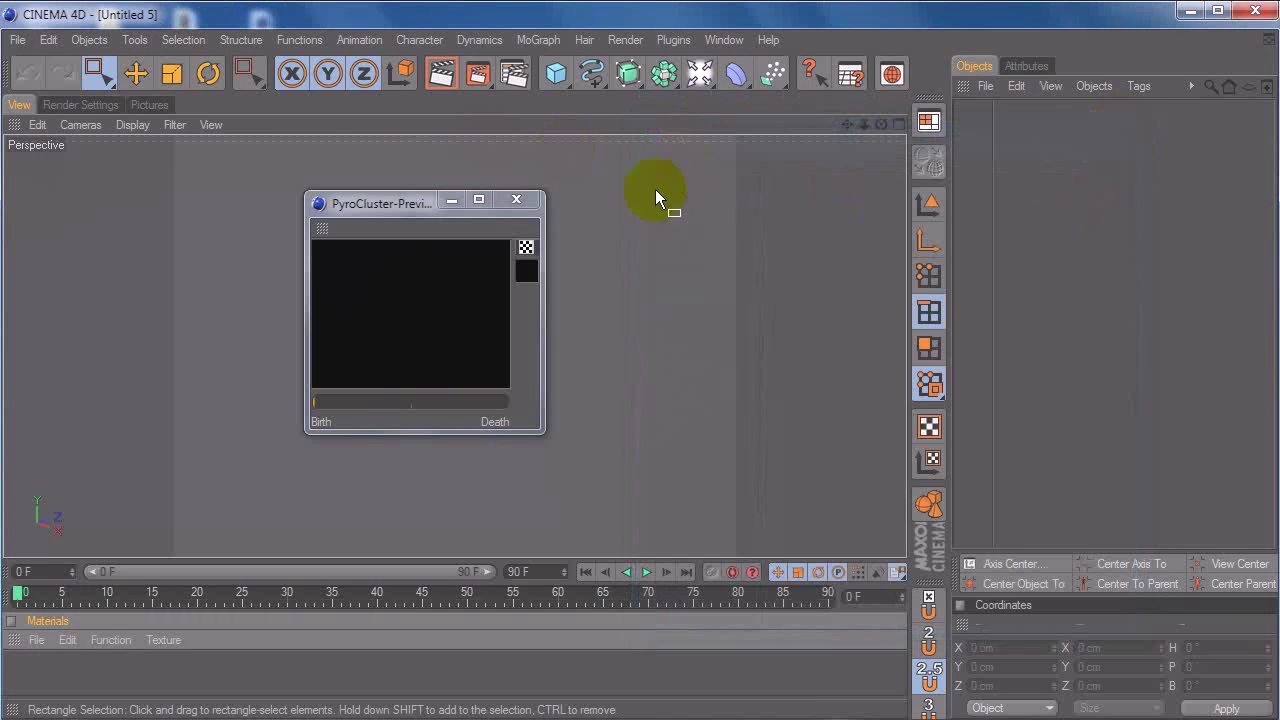
click(517, 199)
Step: Create a PyroCluster material and a PyroCluster - VolumeTracer material in the empty scene
click(36, 640)
mouse_move(214, 425)
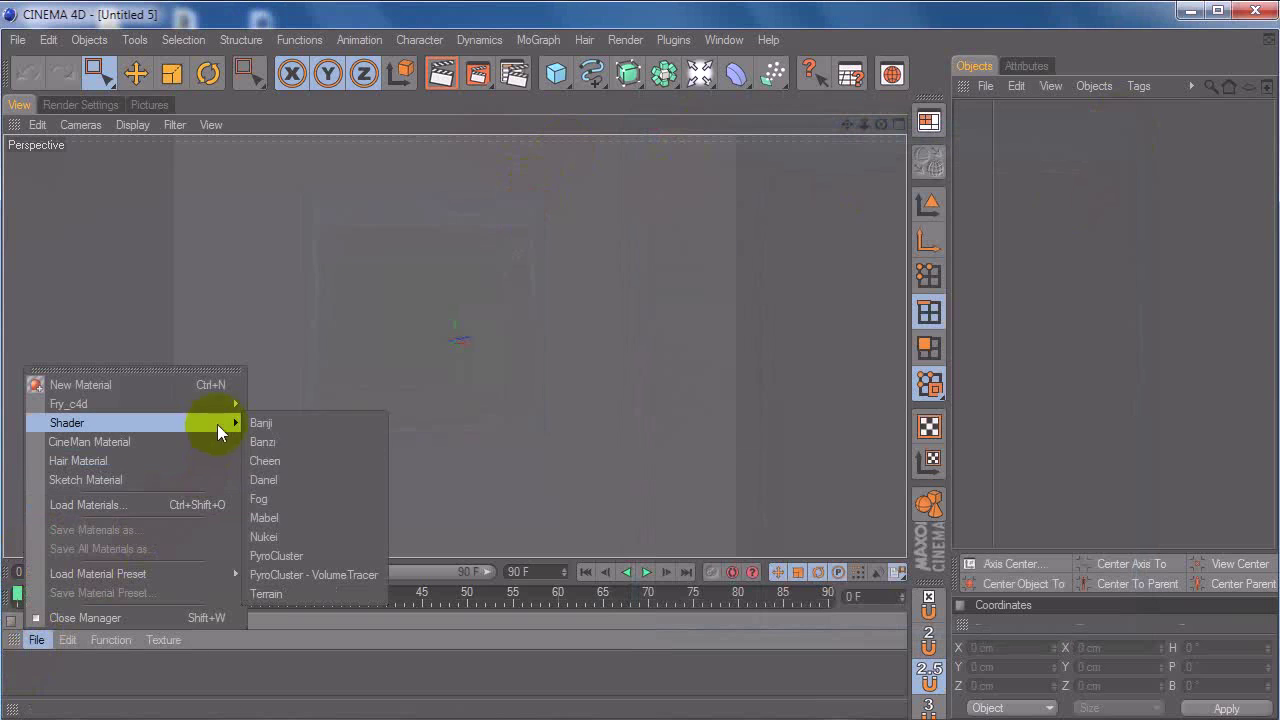
click(300, 552)
click(34, 640)
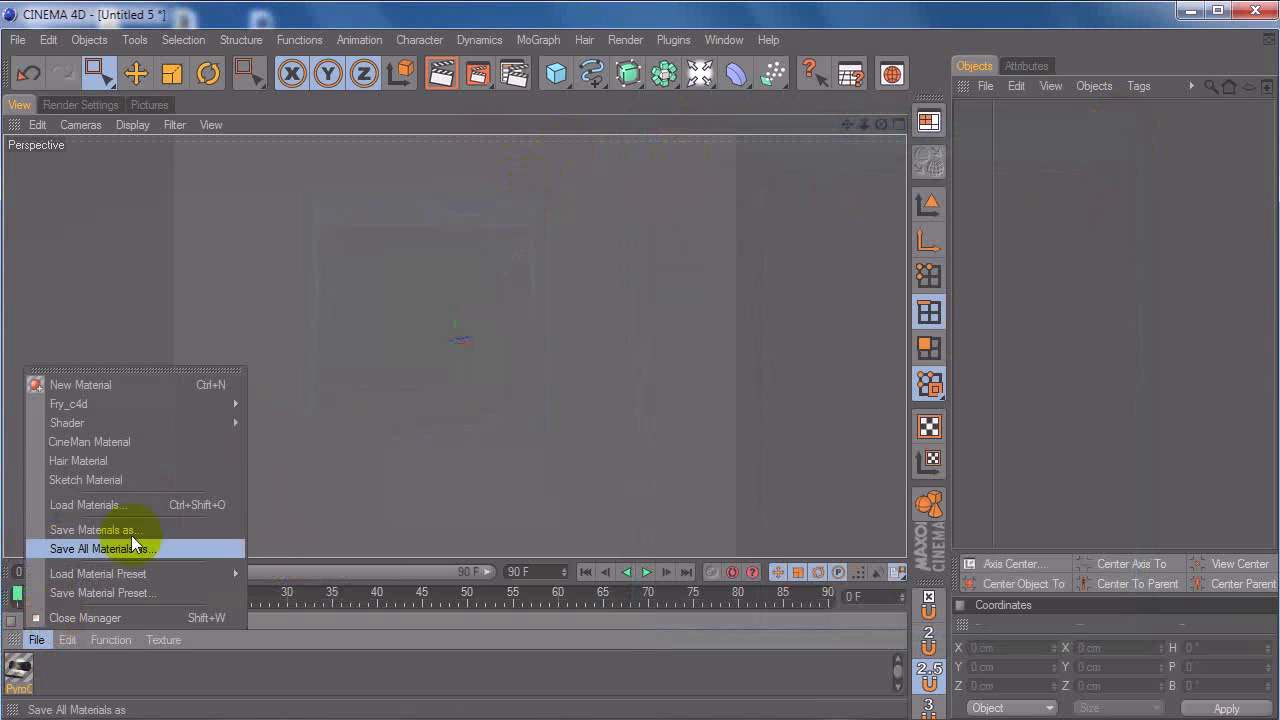
mouse_move(214, 423)
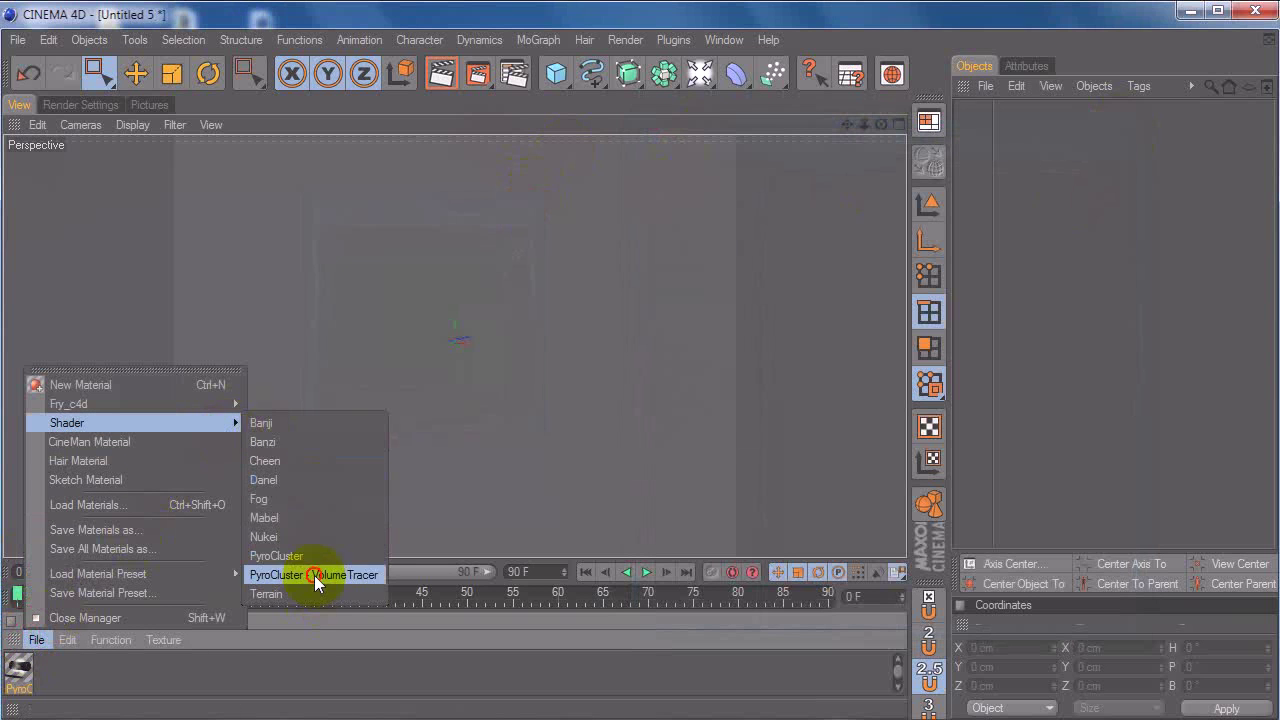
click(314, 576)
Step: Set the VolumeTracer material's Render Mode to Hazy and close the Material Editor
double_click(55, 655)
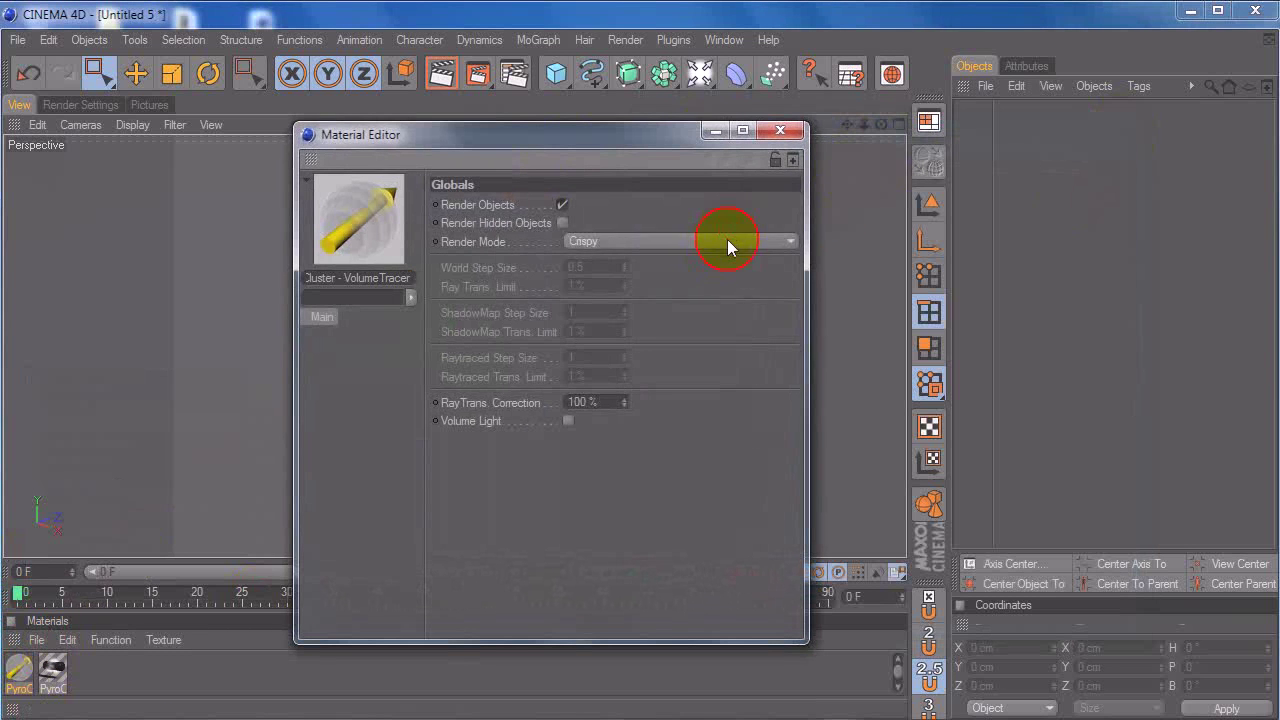
click(728, 241)
click(690, 299)
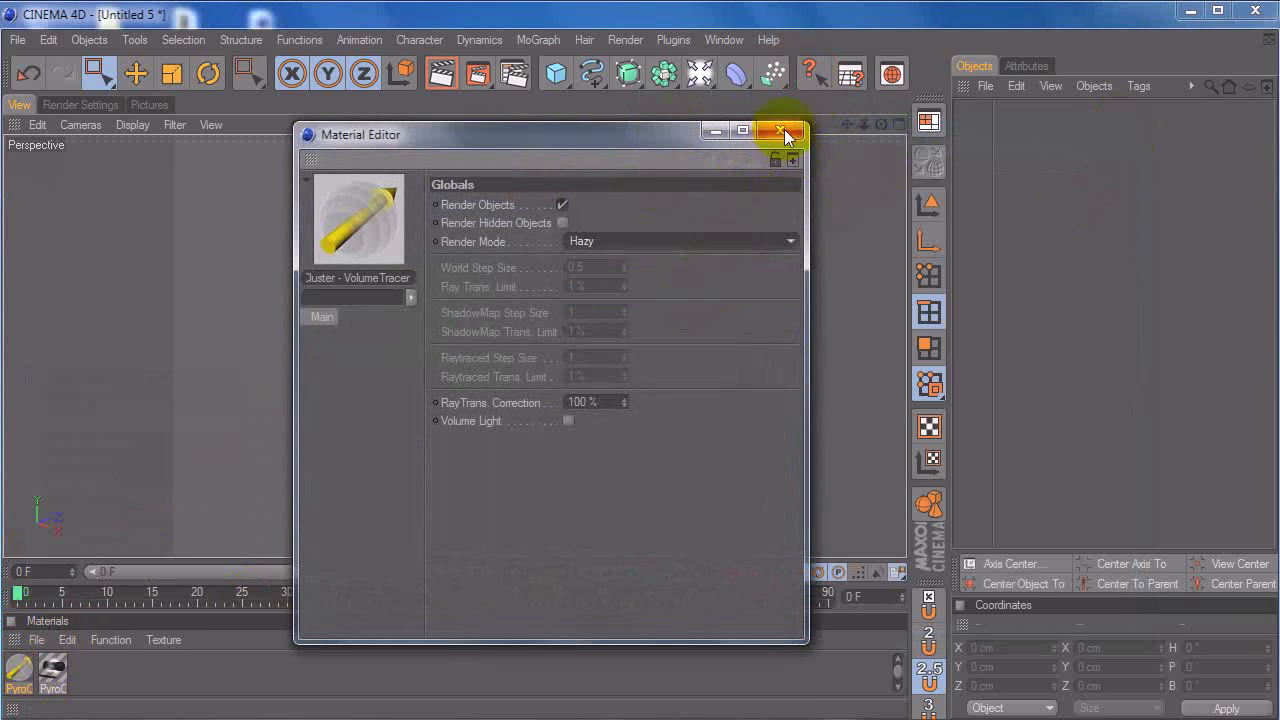
click(778, 131)
Step: Add a particle emitter and rotate it so that it emits upward
click(775, 77)
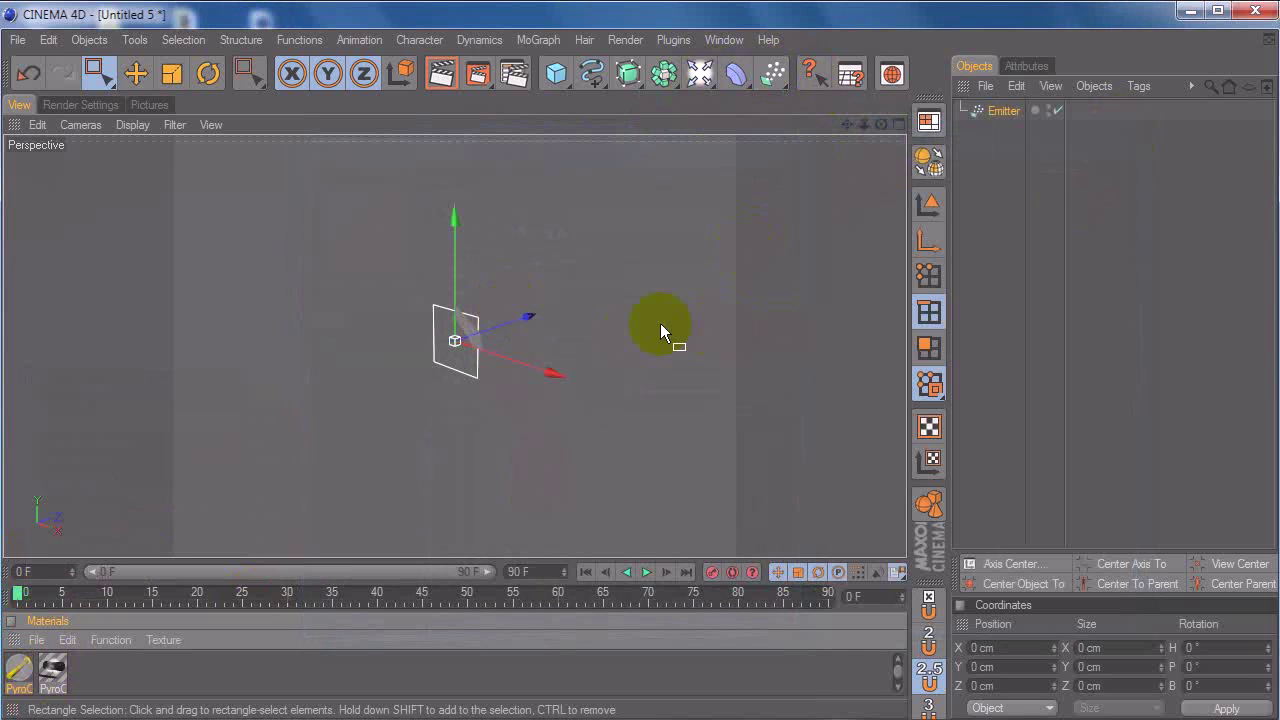
key(r)
drag(413, 302, 394, 460)
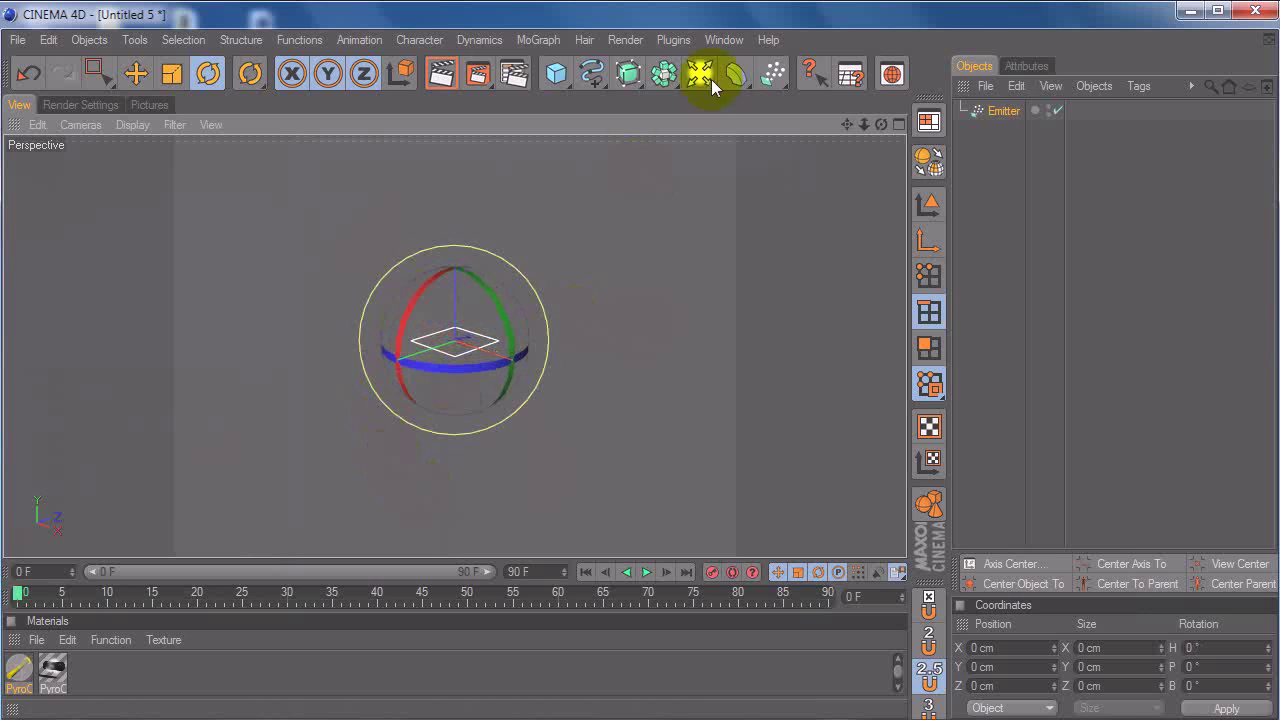
Step: Add a cube, make it editable, and scale all its points vertically to a height of about 103 cm
click(588, 77)
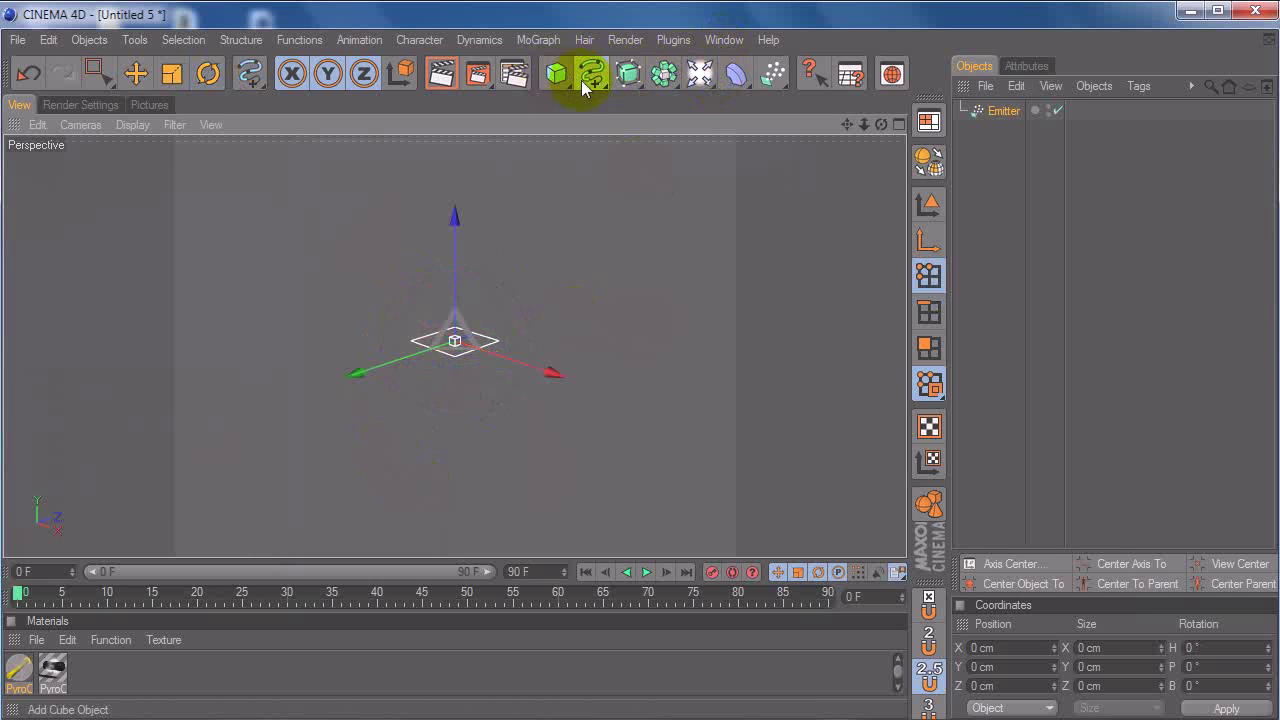
click(557, 75)
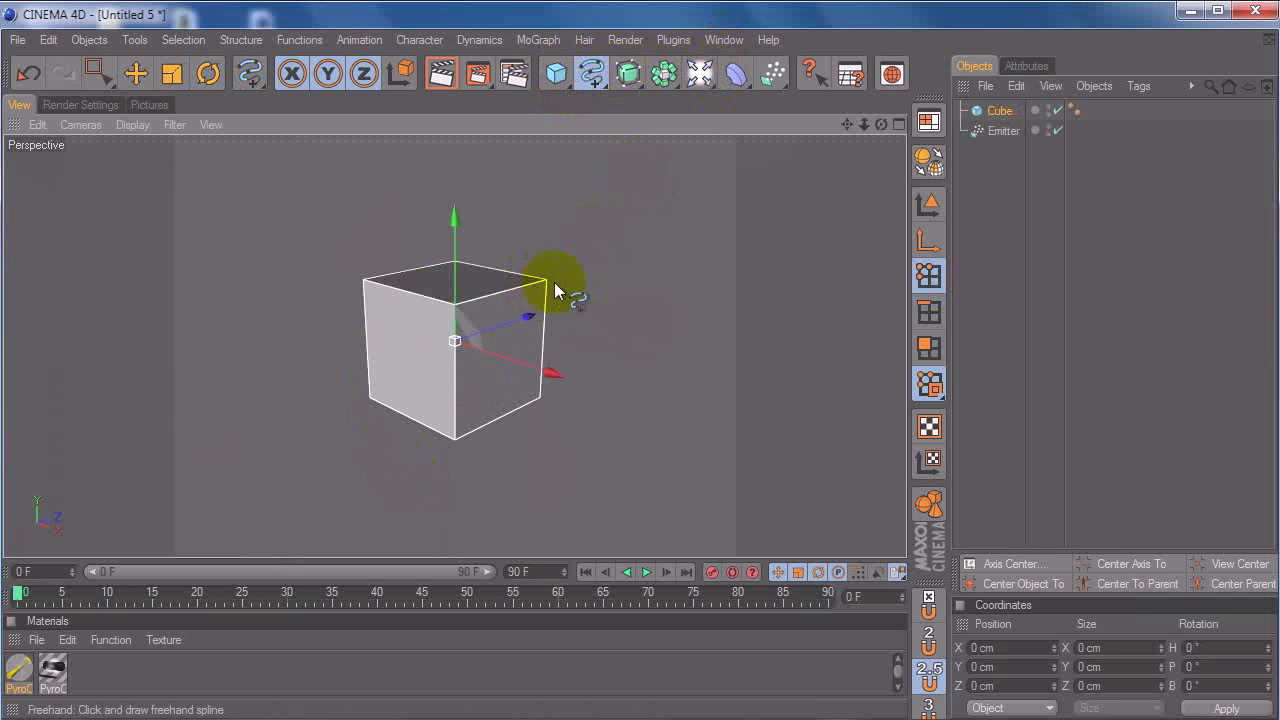
key(c)
key(r)
key(t)
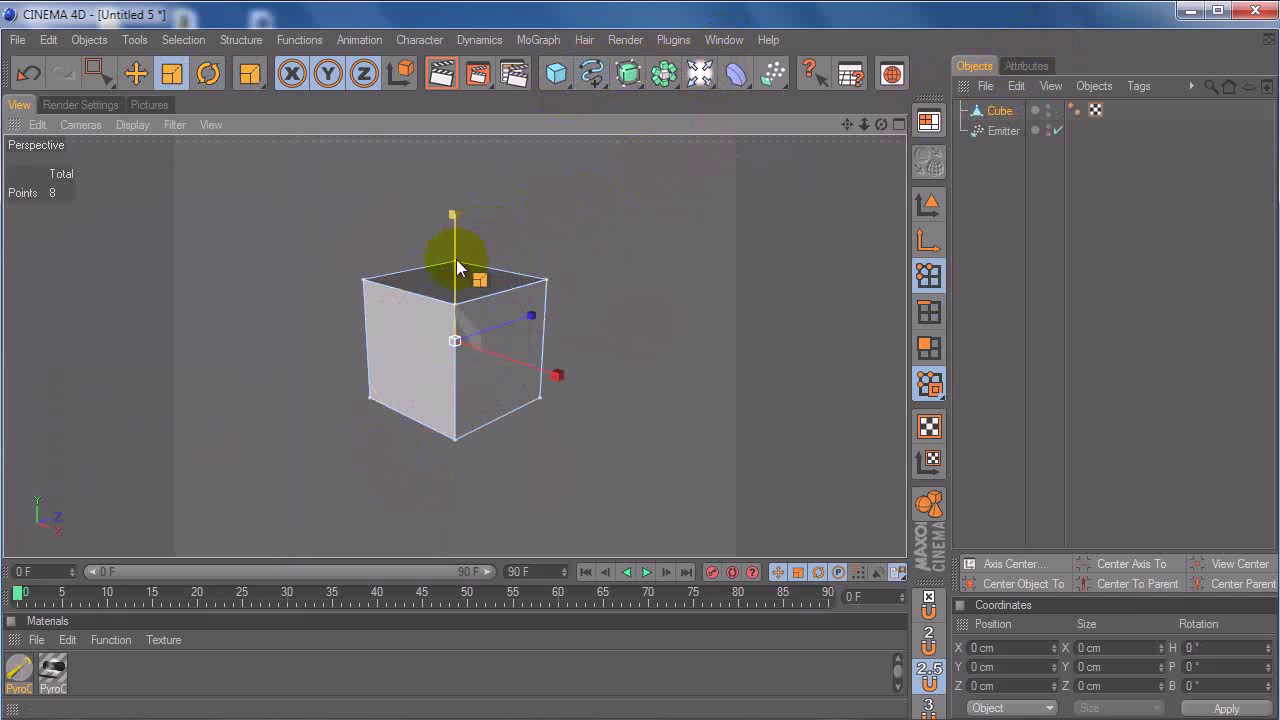
key(ctrl+a)
click(638, 388)
drag(638, 388, 634, 378)
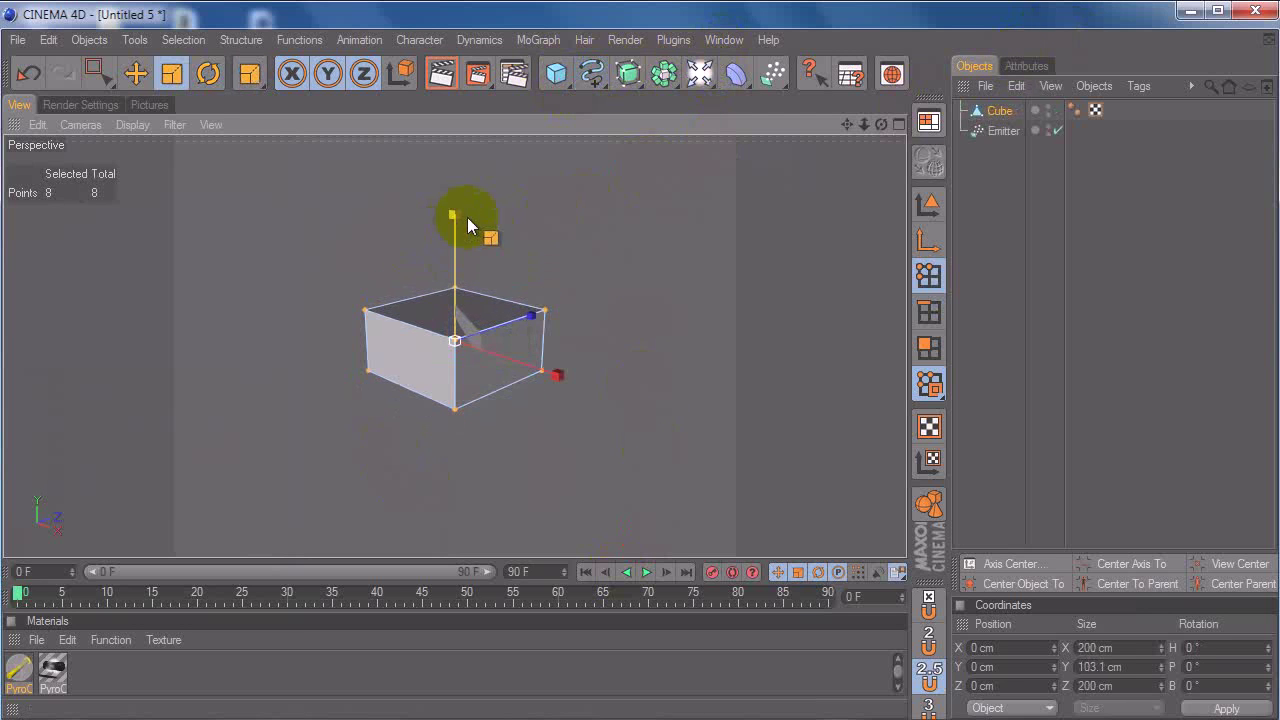
Step: Select the cube's top polygon and inset it with Extrude Inner to about 168 cm square, with tool quantizing off
click(928, 347)
key(0)
drag(349, 236, 580, 320)
drag(573, 262, 337, 349)
right_click(675, 270)
click(716, 370)
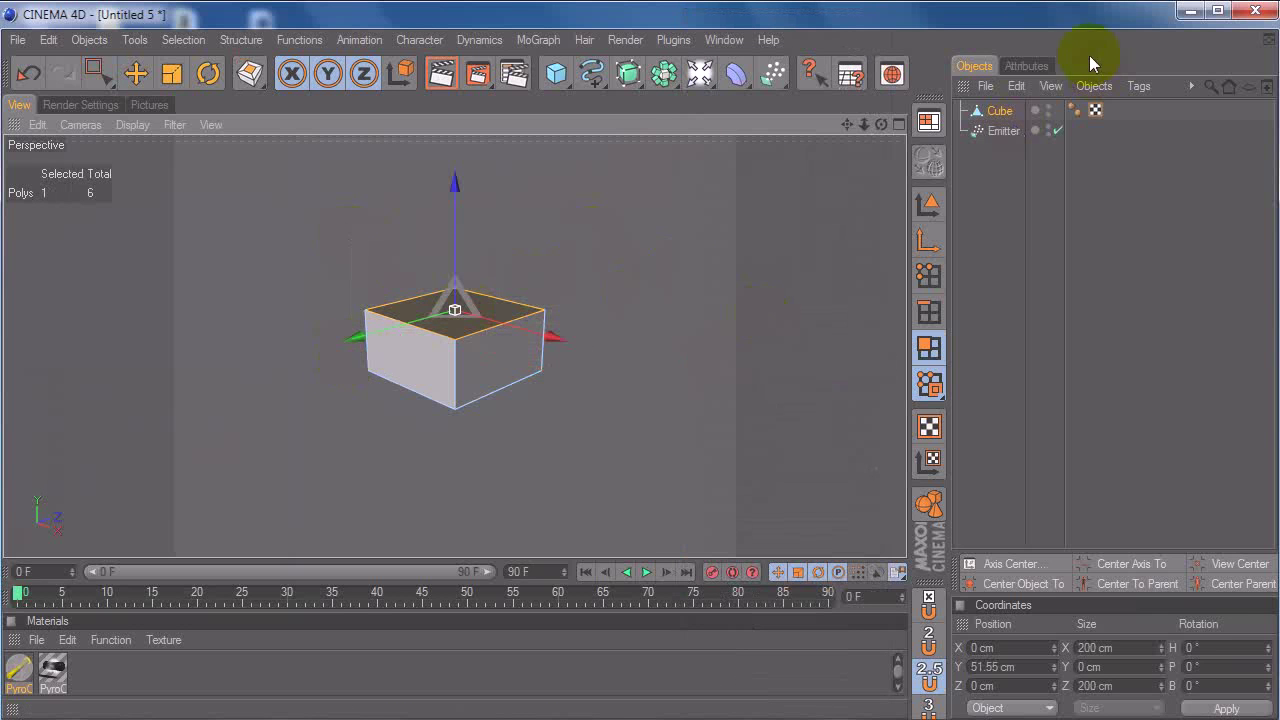
click(1032, 67)
click(1016, 422)
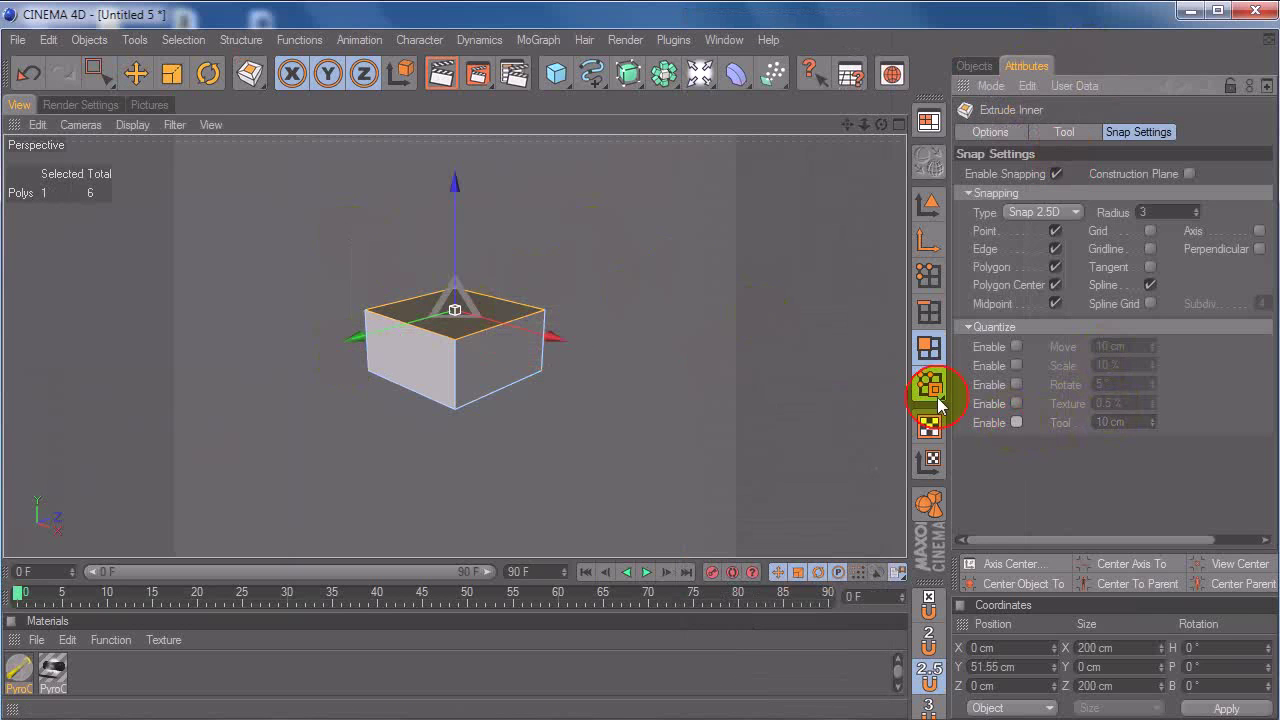
drag(736, 316, 634, 376)
drag(634, 376, 634, 376)
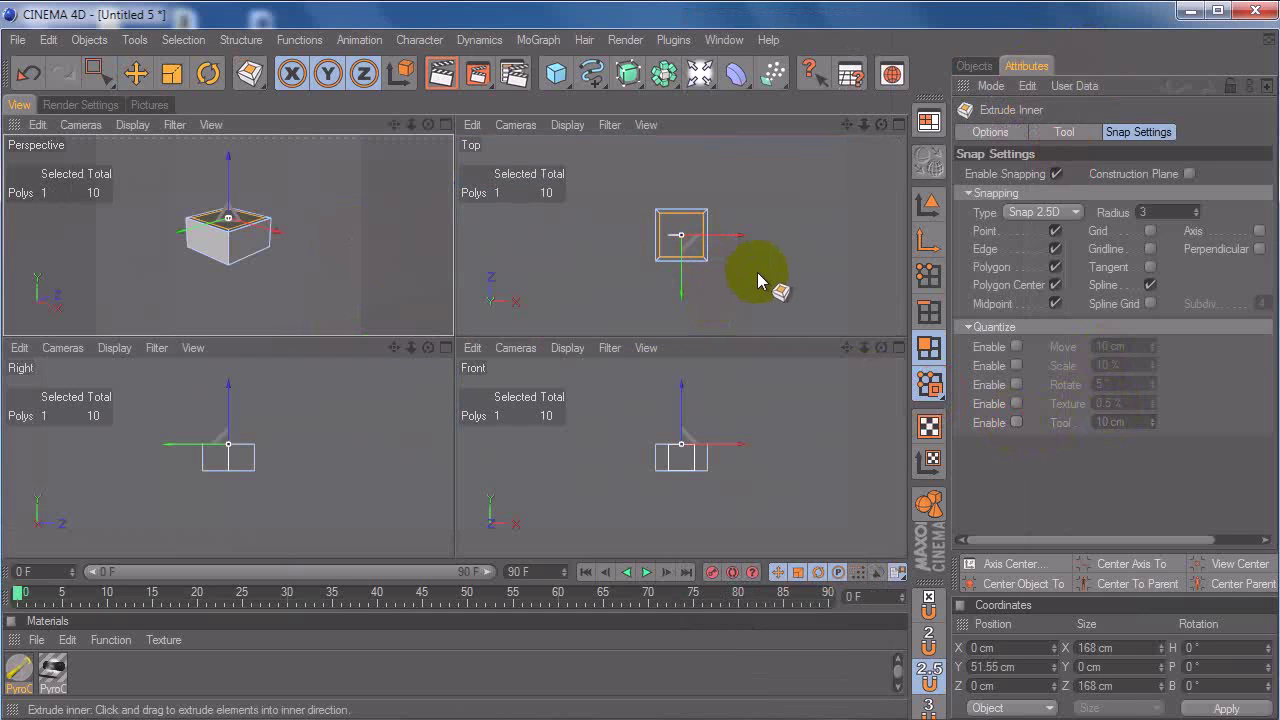
Step: Extrude the inset top polygon about 86 cm downward to hollow out the cube
drag(766, 411, 637, 374)
key(ctrl+z)
key(d)
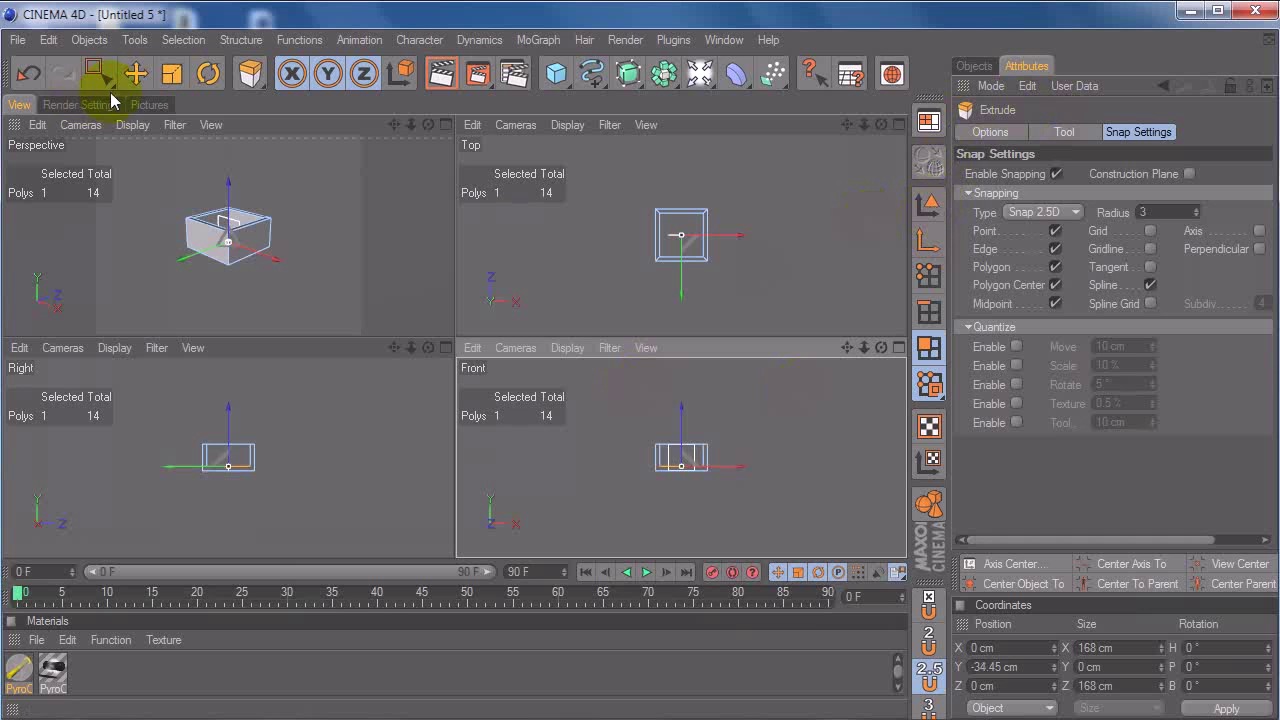
Step: Select the box's inner and outer bottom polygons and move them up about 54 cm to make the box shallower
drag(98, 75, 165, 95)
drag(578, 492, 741, 458)
drag(681, 411, 643, 374)
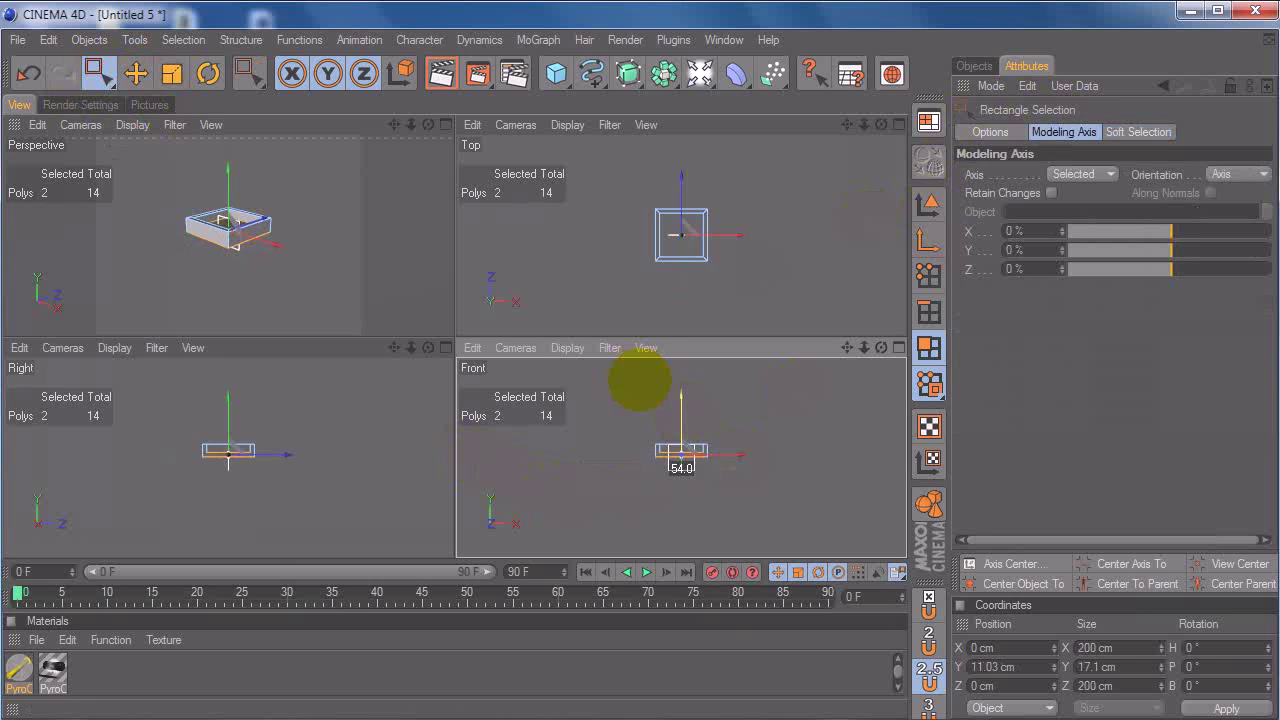
Step: Select the emitter in the enlarged perspective view and rotate it to face upward inside the box
middle_click(357, 210)
click(974, 65)
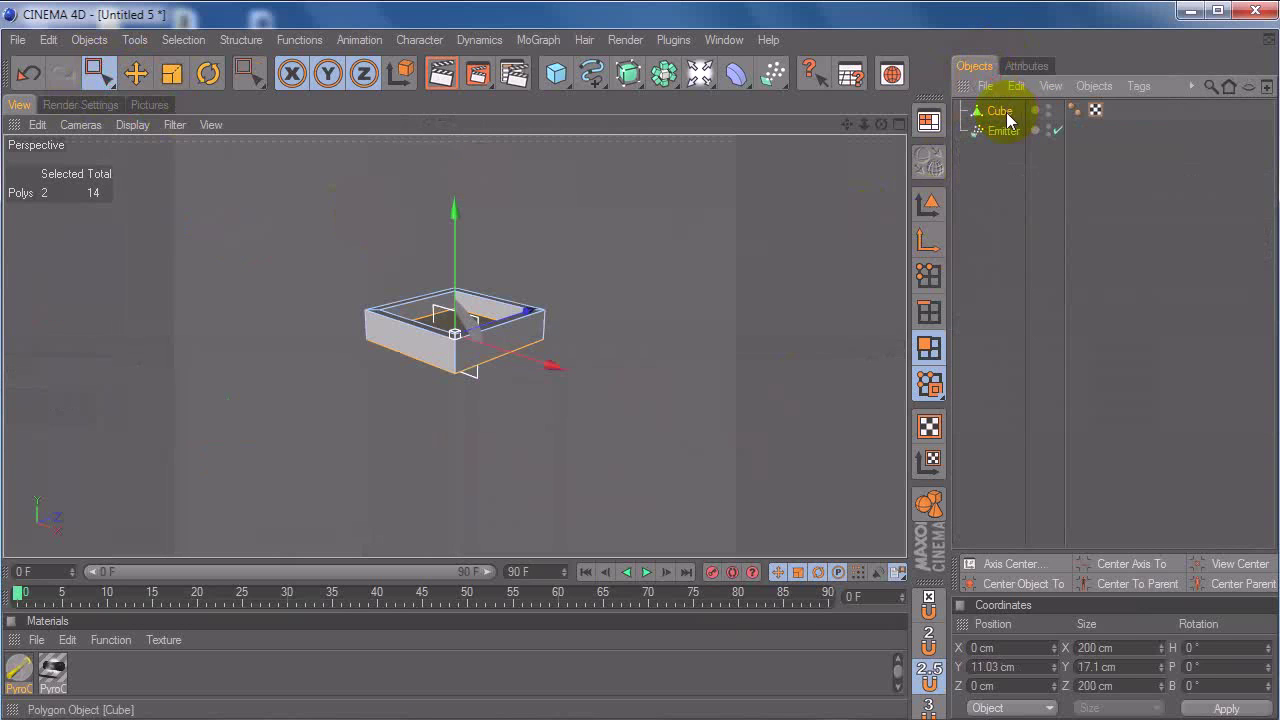
click(1003, 130)
key(r)
drag(439, 285, 415, 379)
Step: Position the emitter at the box floor and scale it up to fill the inside of the box
alt+middle_drag(631, 317, 642, 396)
alt+right_drag(642, 396, 840, 350)
key(e)
drag(473, 386, 634, 377)
key(t)
Step: Add an Environment object with the VolumeTracer material and apply the PyroCluster material to the emitter
drag(709, 71, 903, 200)
click(18, 662)
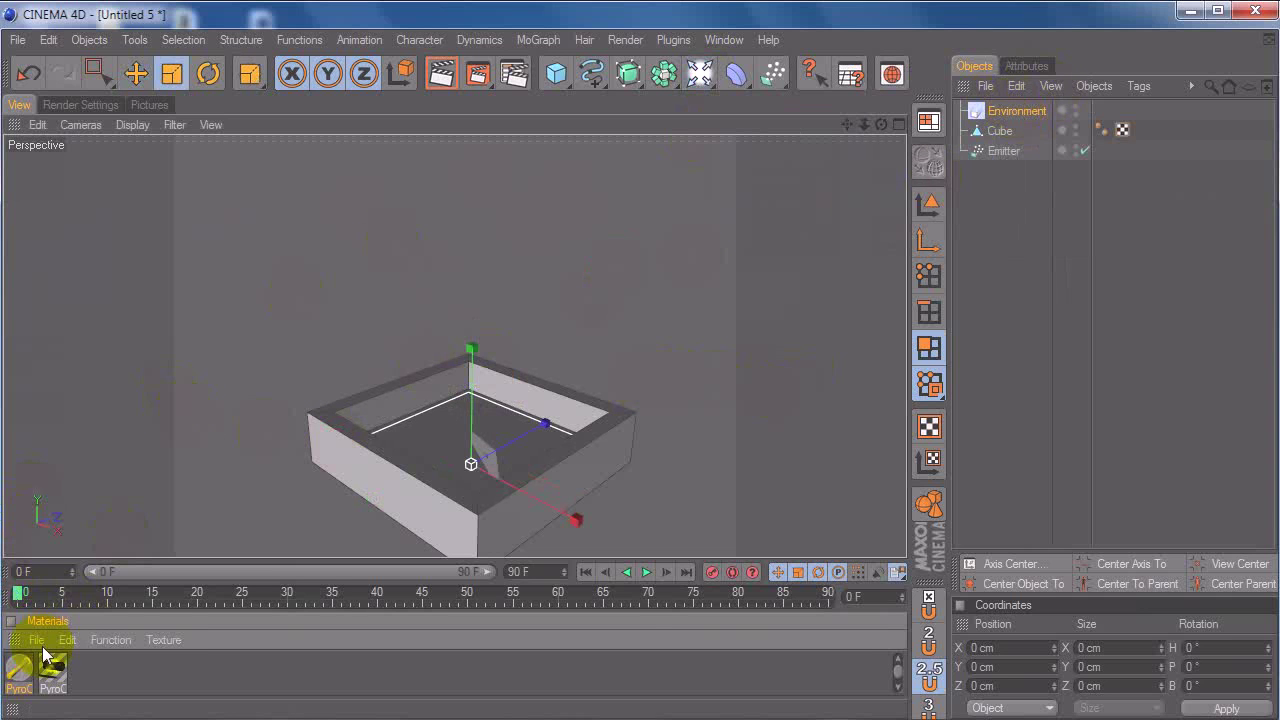
drag(22, 680, 334, 484)
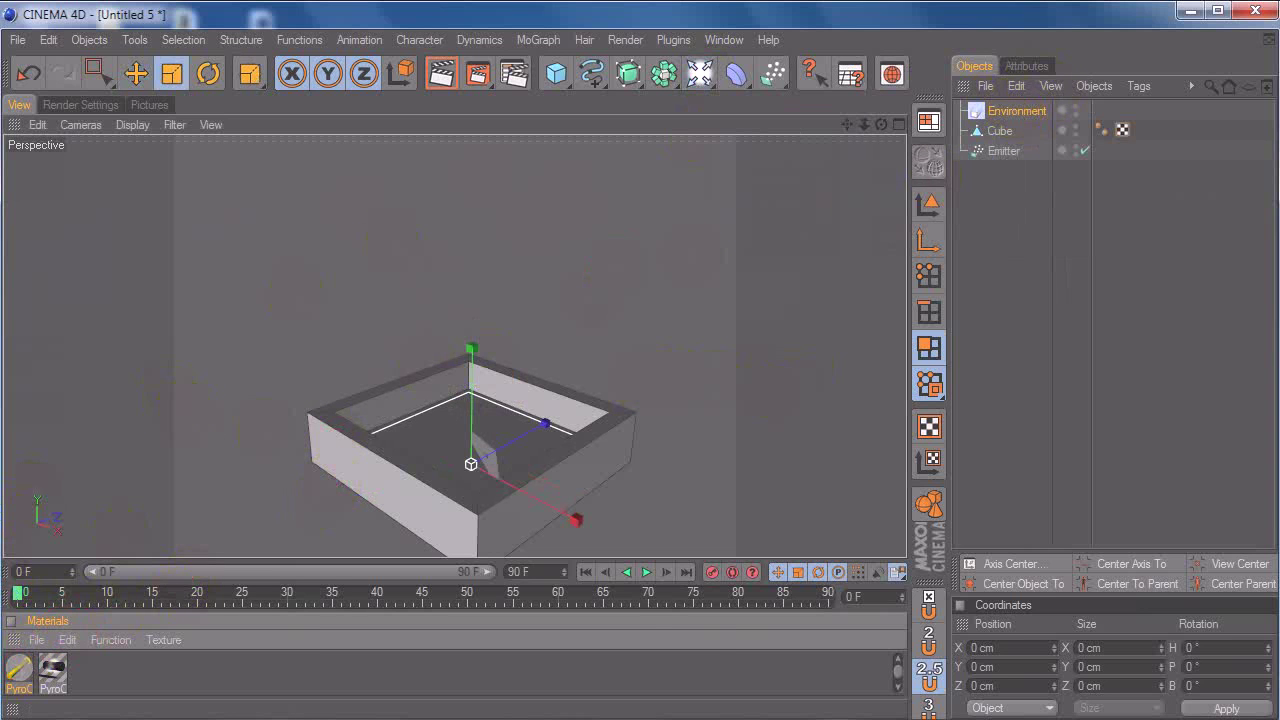
drag(20, 672, 990, 114)
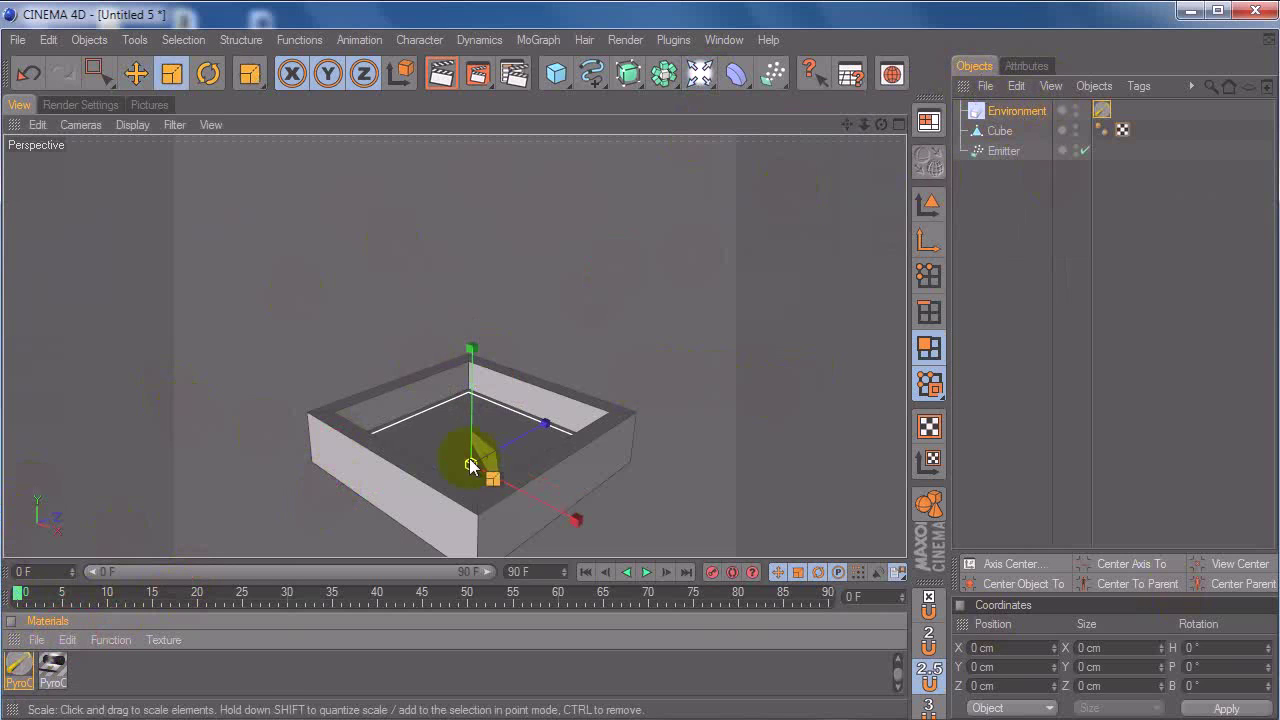
drag(20, 670, 1000, 151)
click(966, 241)
Step: Add a light and move it above and to one side of the box
drag(864, 124, 620, 375)
click(703, 73)
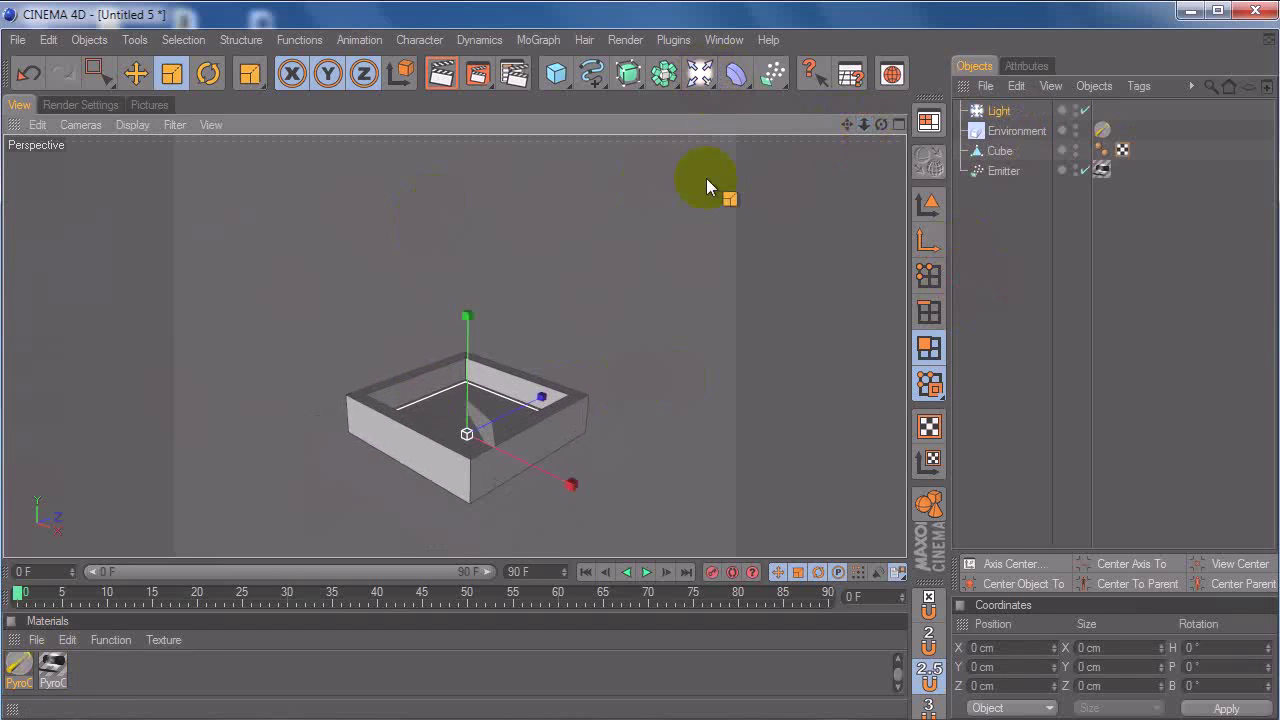
key(e)
drag(605, 366, 639, 362)
Step: Set the light's Shadow type to Shadow Maps (Soft) and deselect the light
click(1026, 66)
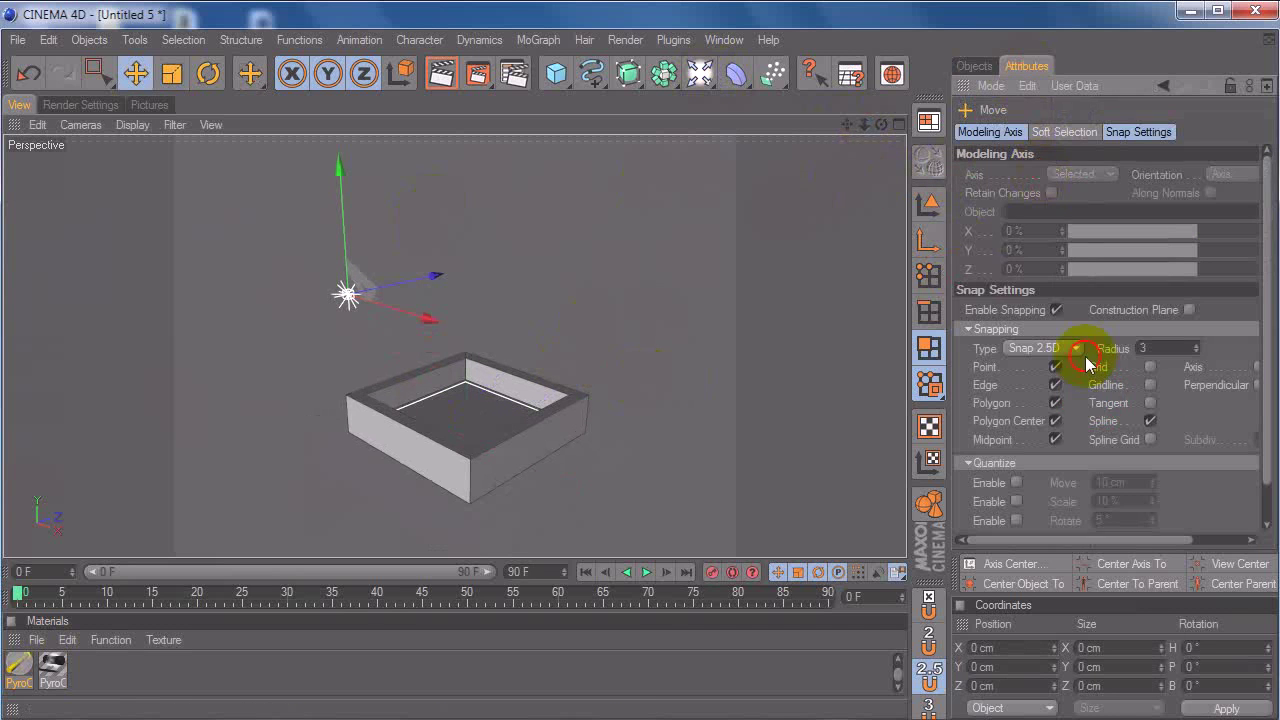
click(1064, 131)
click(990, 88)
click(988, 169)
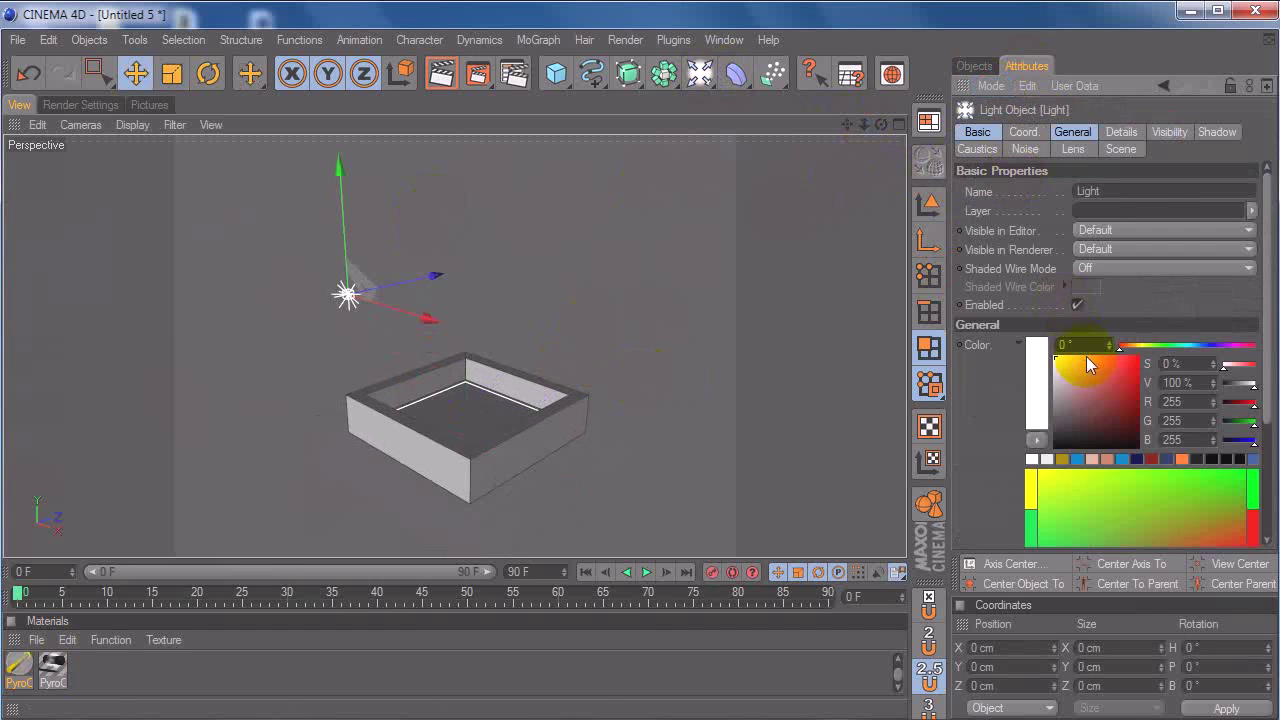
scroll(1060, 405, down, 4)
click(1077, 429)
click(1080, 447)
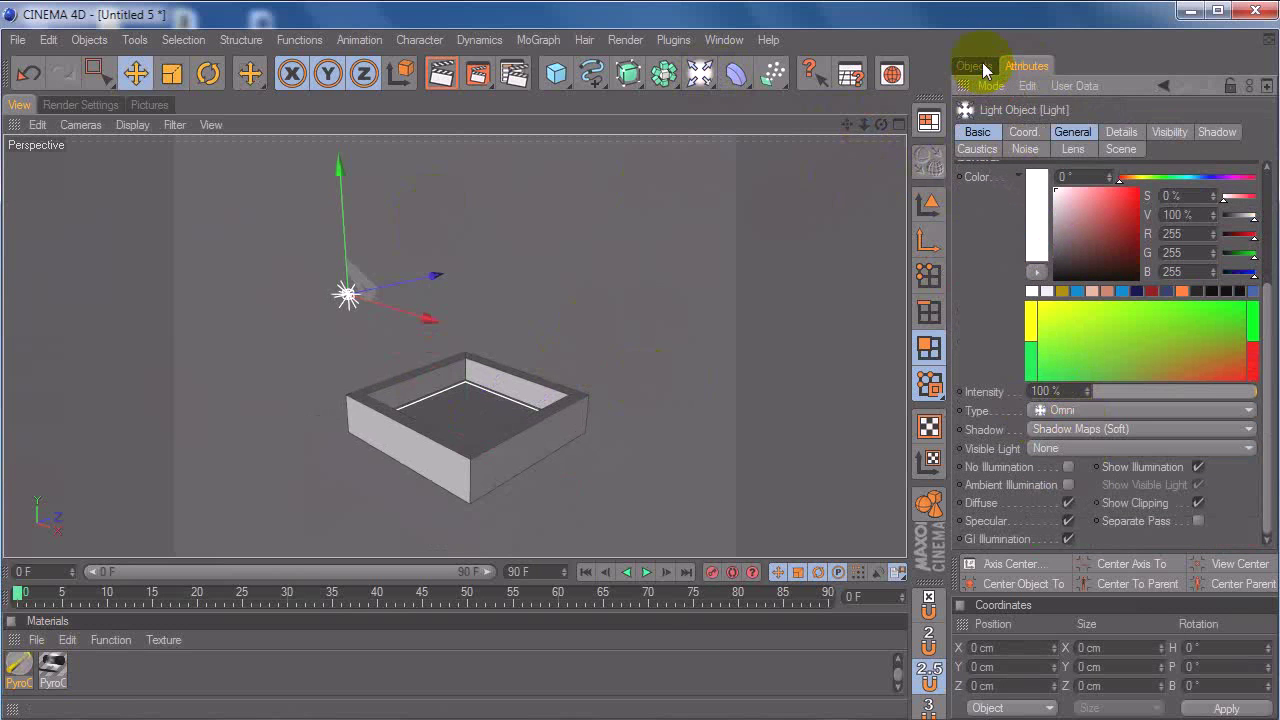
click(973, 66)
click(768, 200)
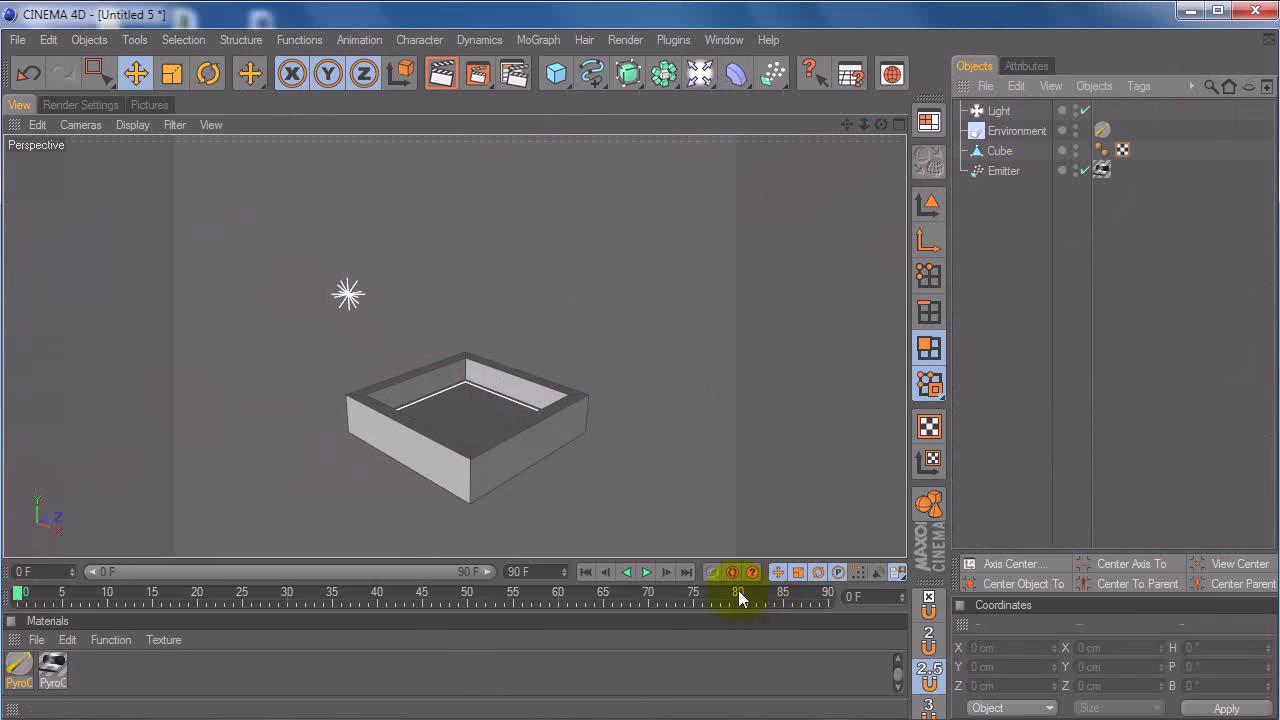
Step: Set the emitter's Birthrate Editor to 200 and its Speed to 100 cm after a brief playback check
click(645, 574)
click(588, 573)
click(1012, 172)
click(1037, 68)
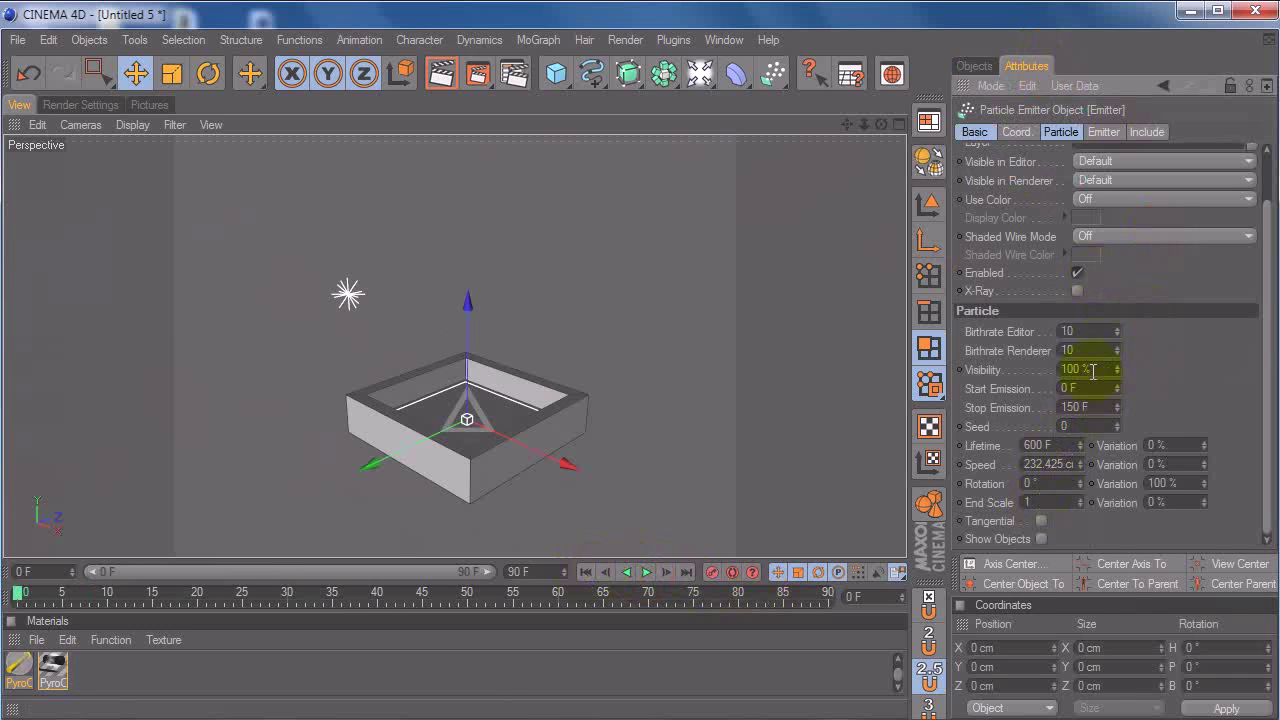
click(1096, 327)
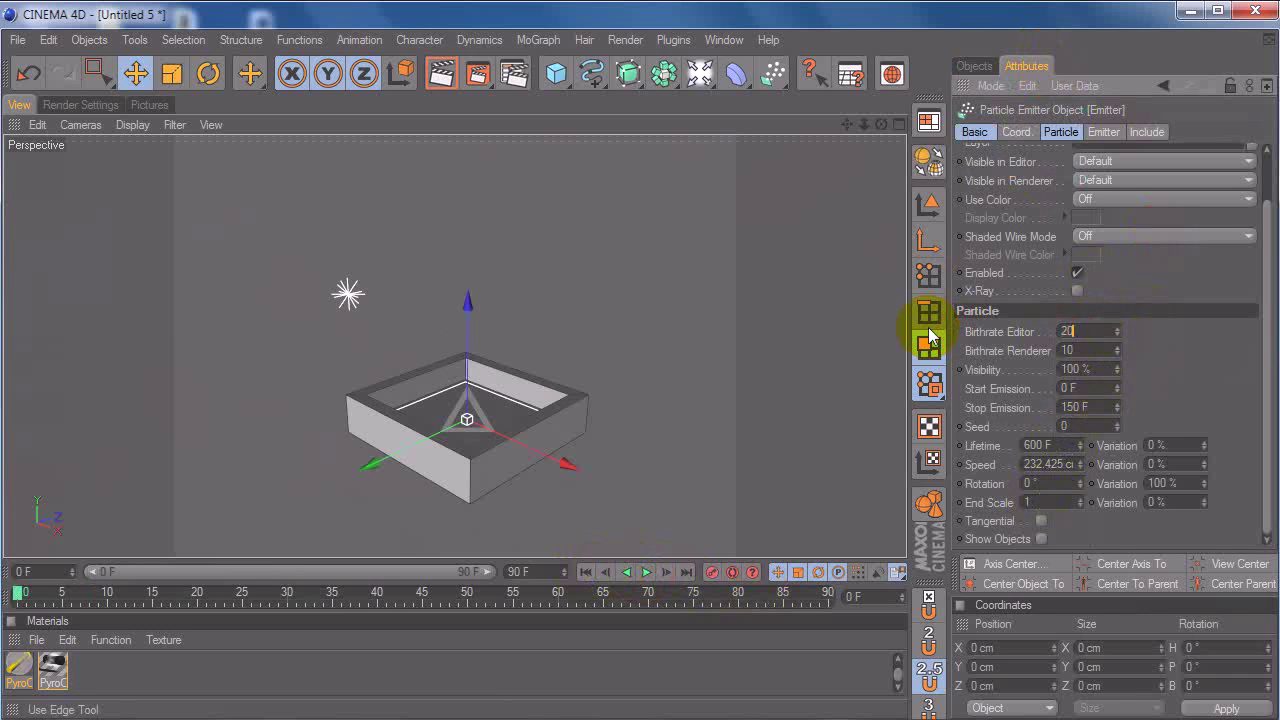
click(1031, 463)
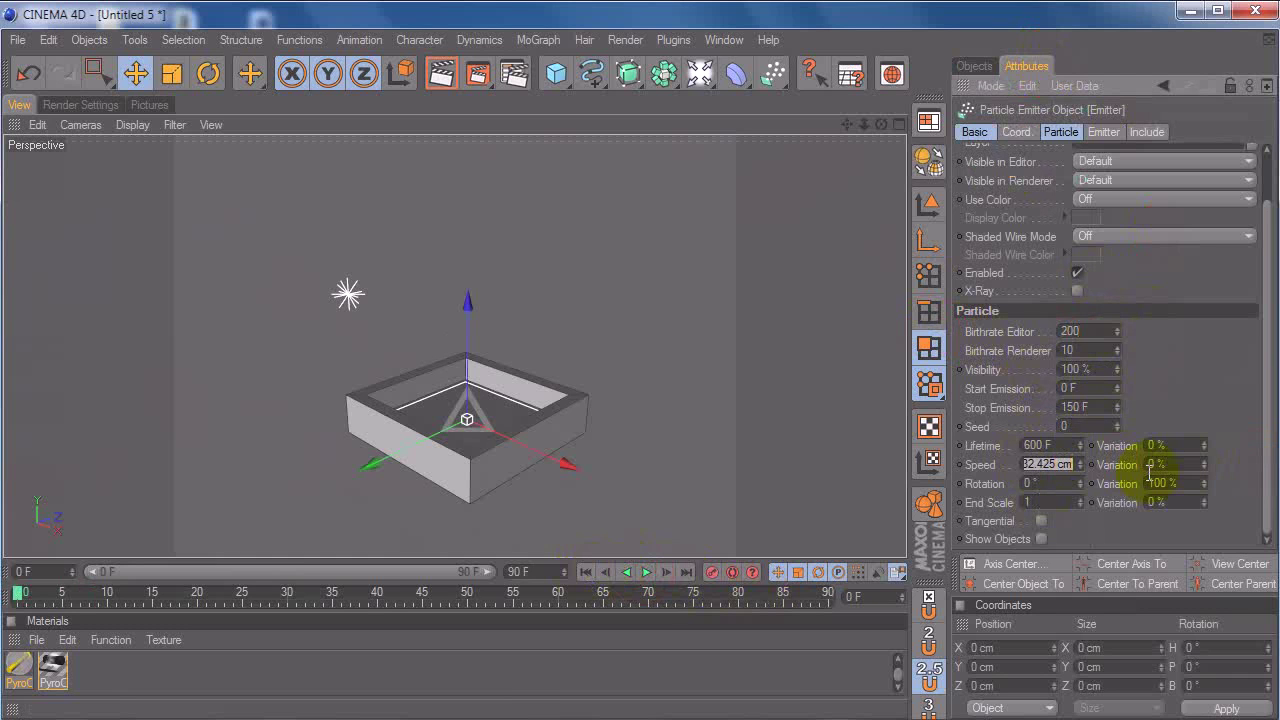
text(100)
Step: Play the animation to check the particle flow and stop at frame 26
click(975, 66)
click(646, 574)
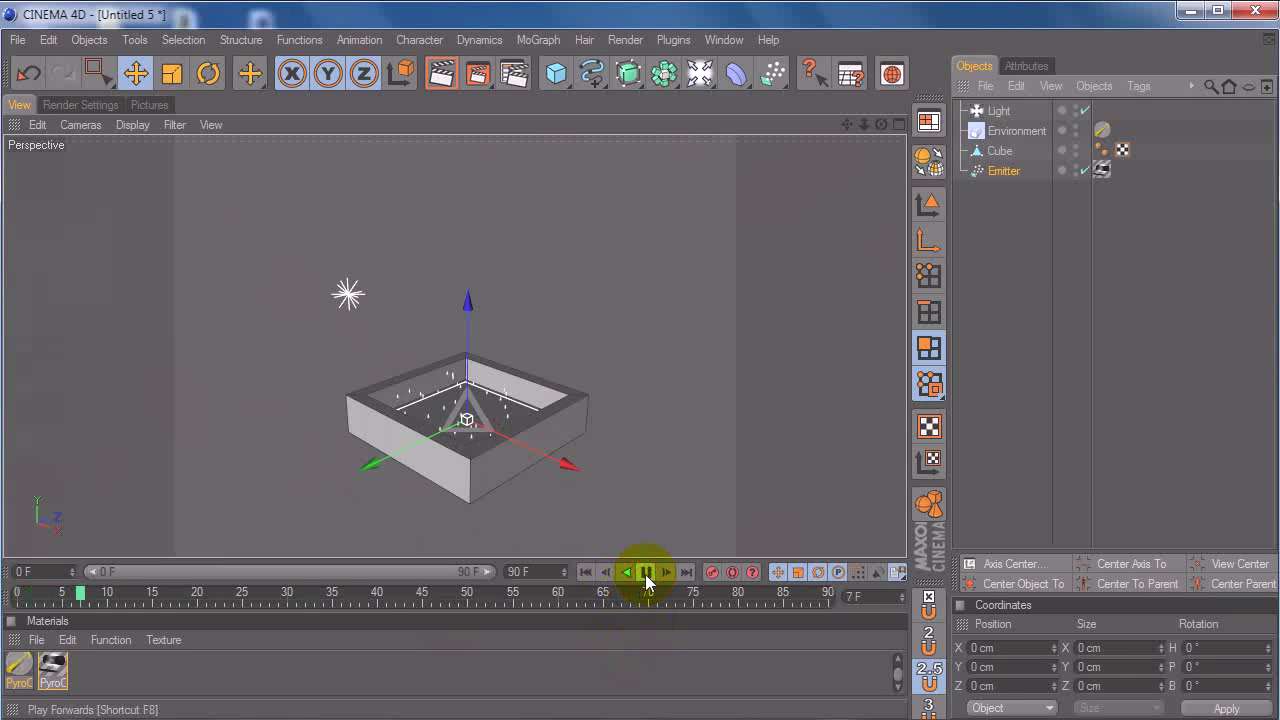
click(646, 576)
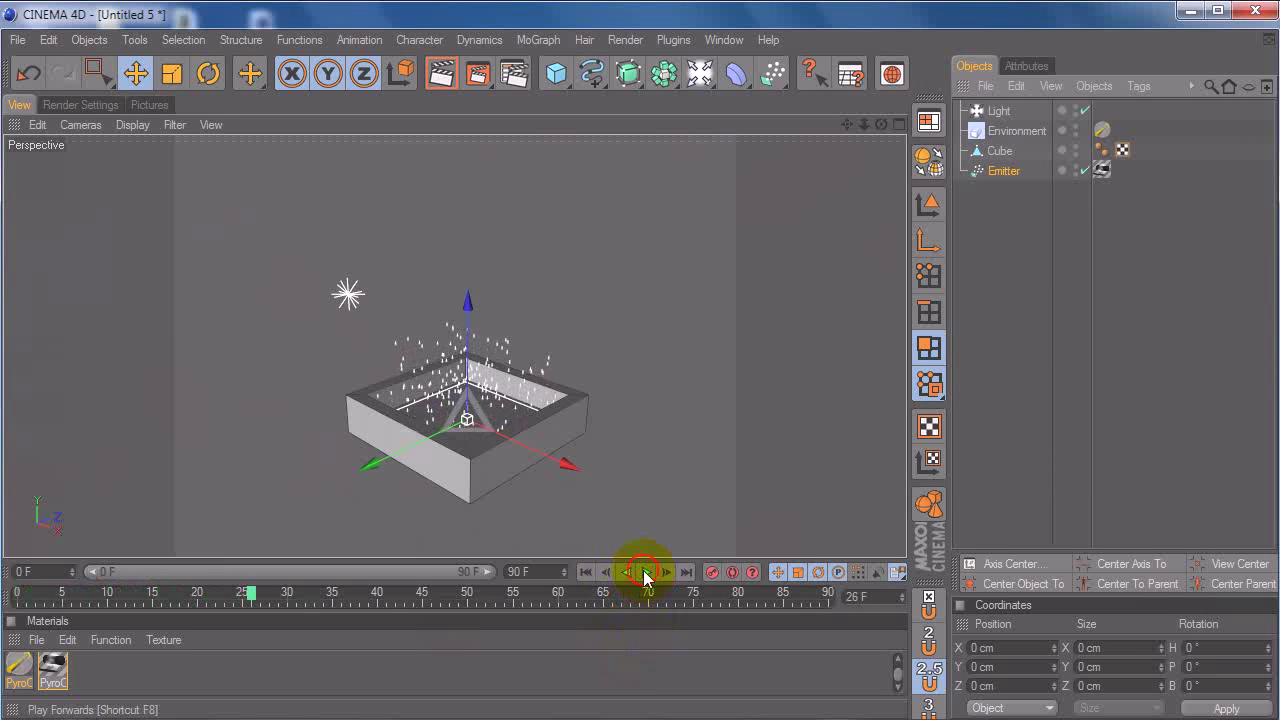
Step: Set the emitter's Speed to 20 cm, replay the particles from the start, and render the view at frame 69
click(1026, 66)
click(1045, 464)
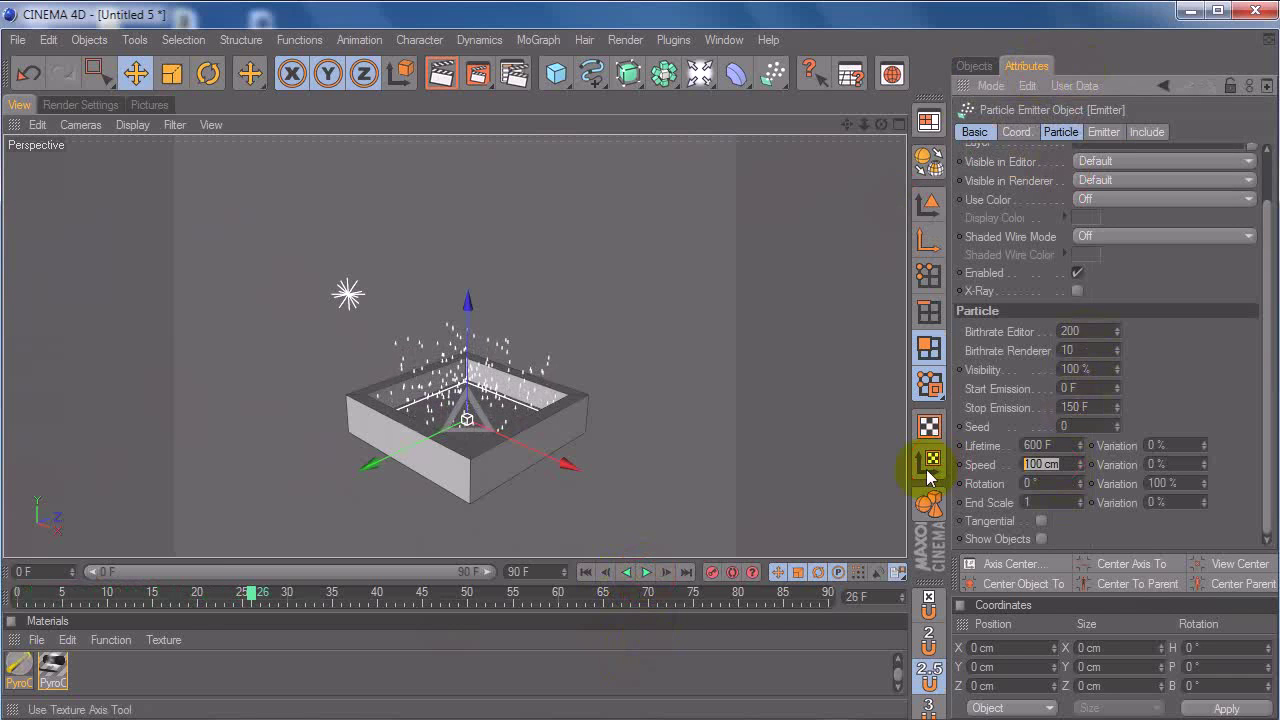
click(585, 572)
click(648, 573)
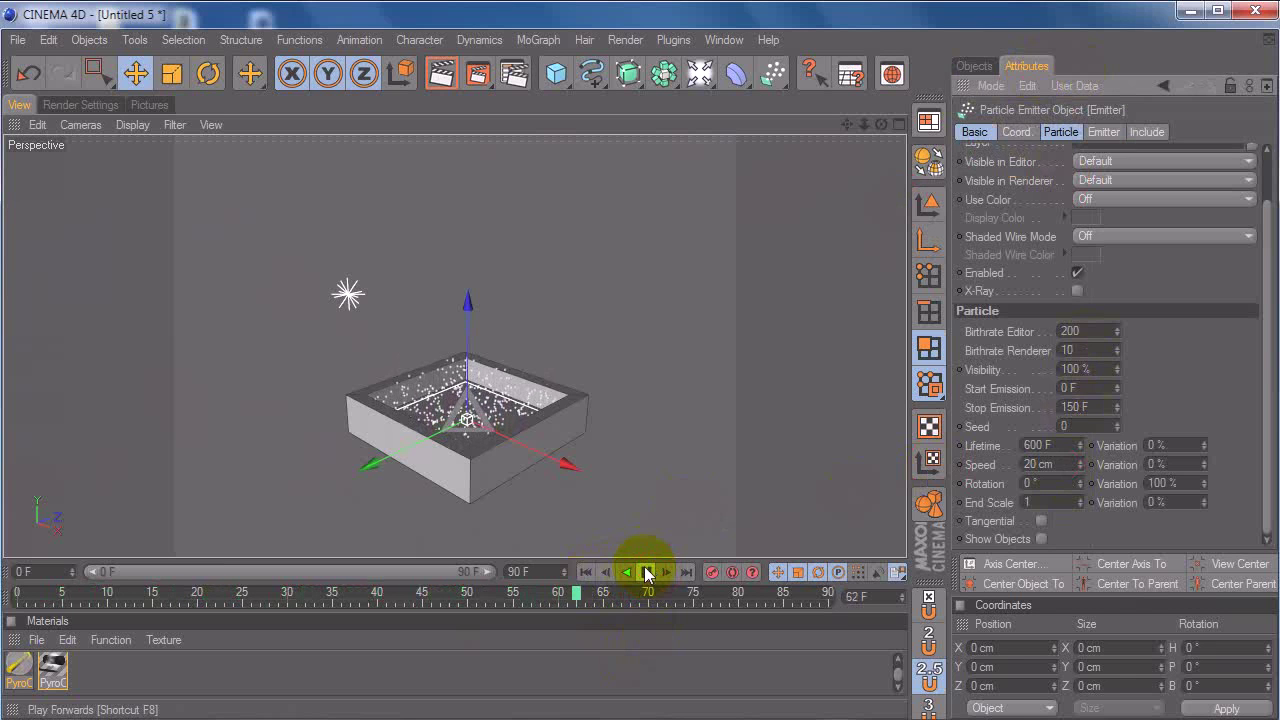
click(647, 573)
click(445, 76)
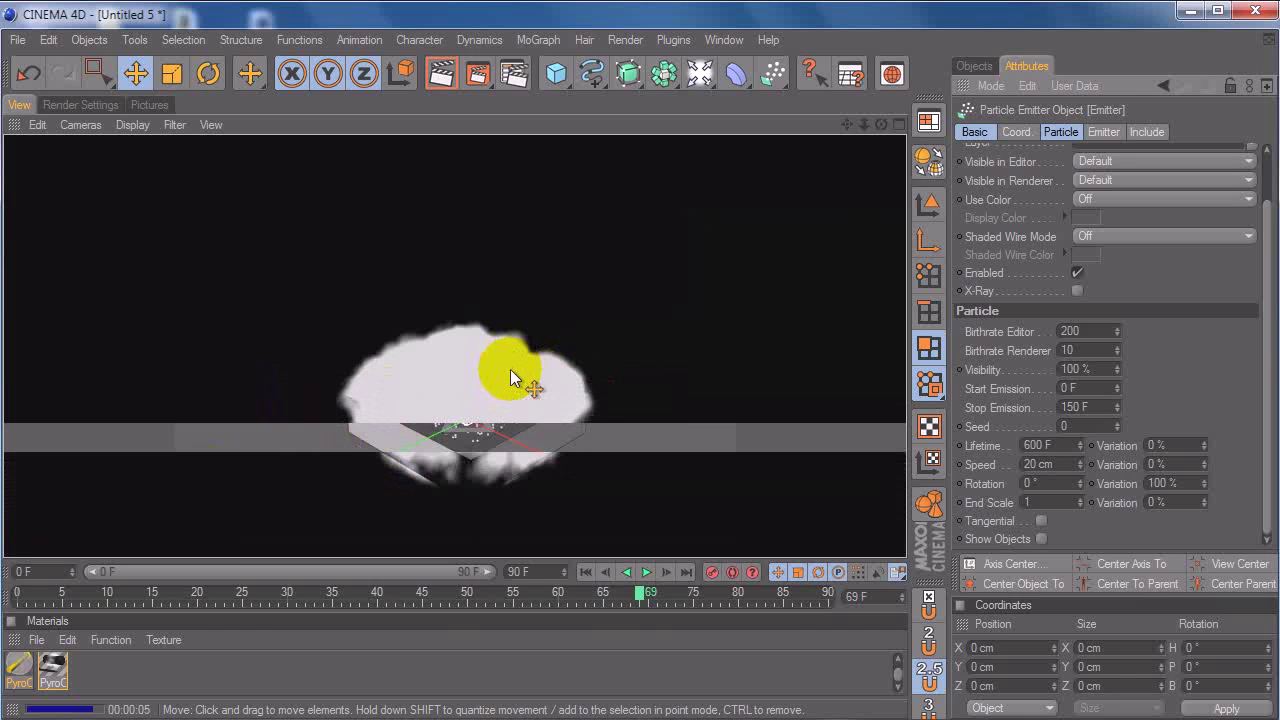
Step: Open the PyroCluster material and turn on Cast Shadows and Self Shadows in its Shadow settings
click(973, 66)
drag(52, 674, 434, 318)
double_click(51, 672)
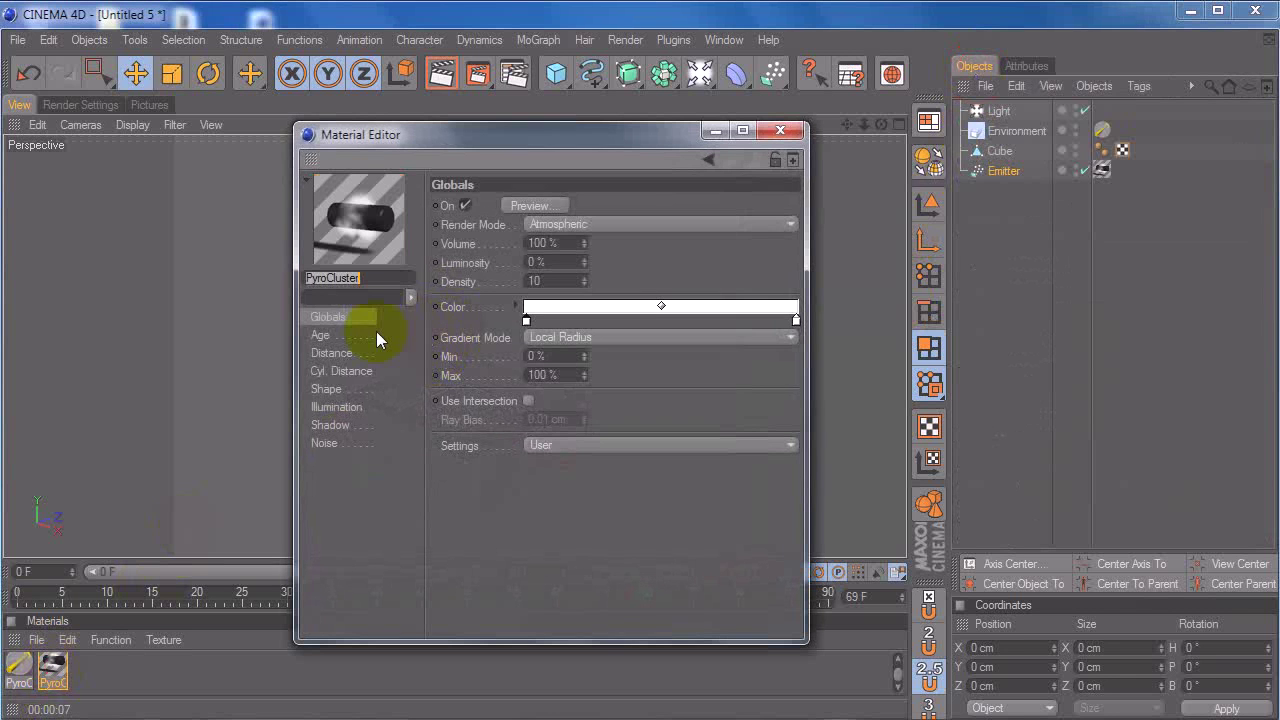
click(333, 424)
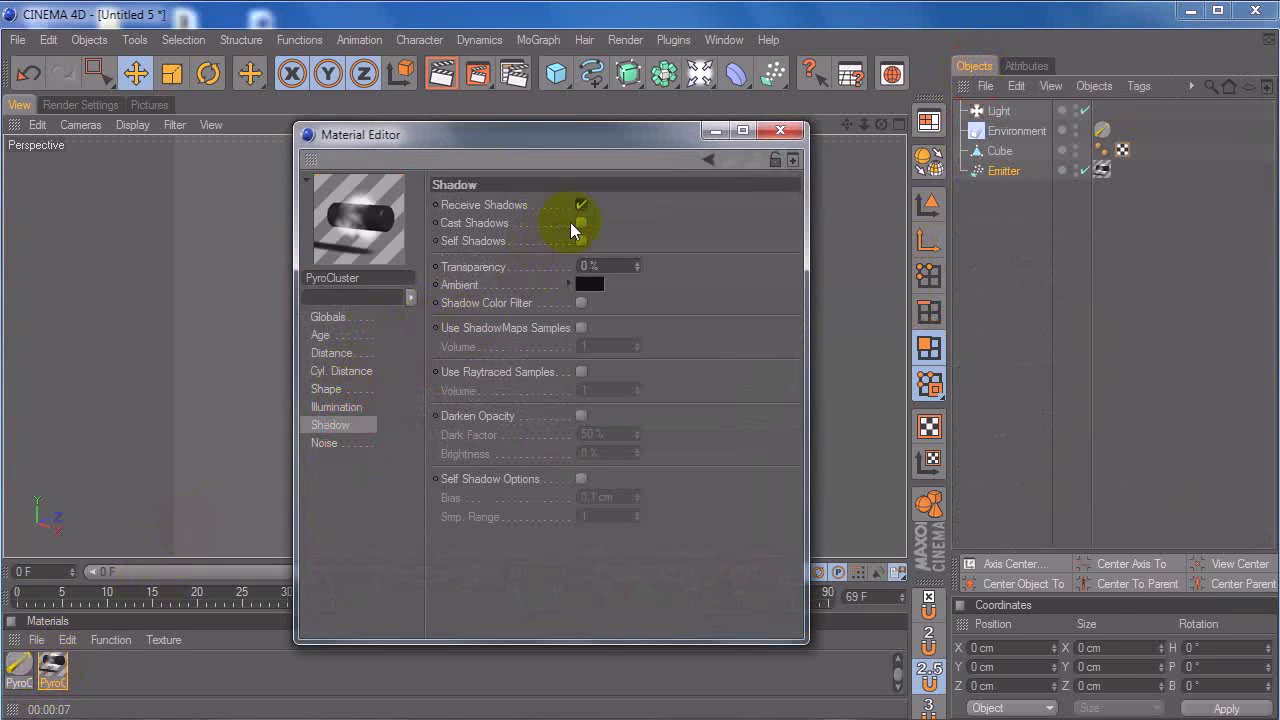
click(581, 241)
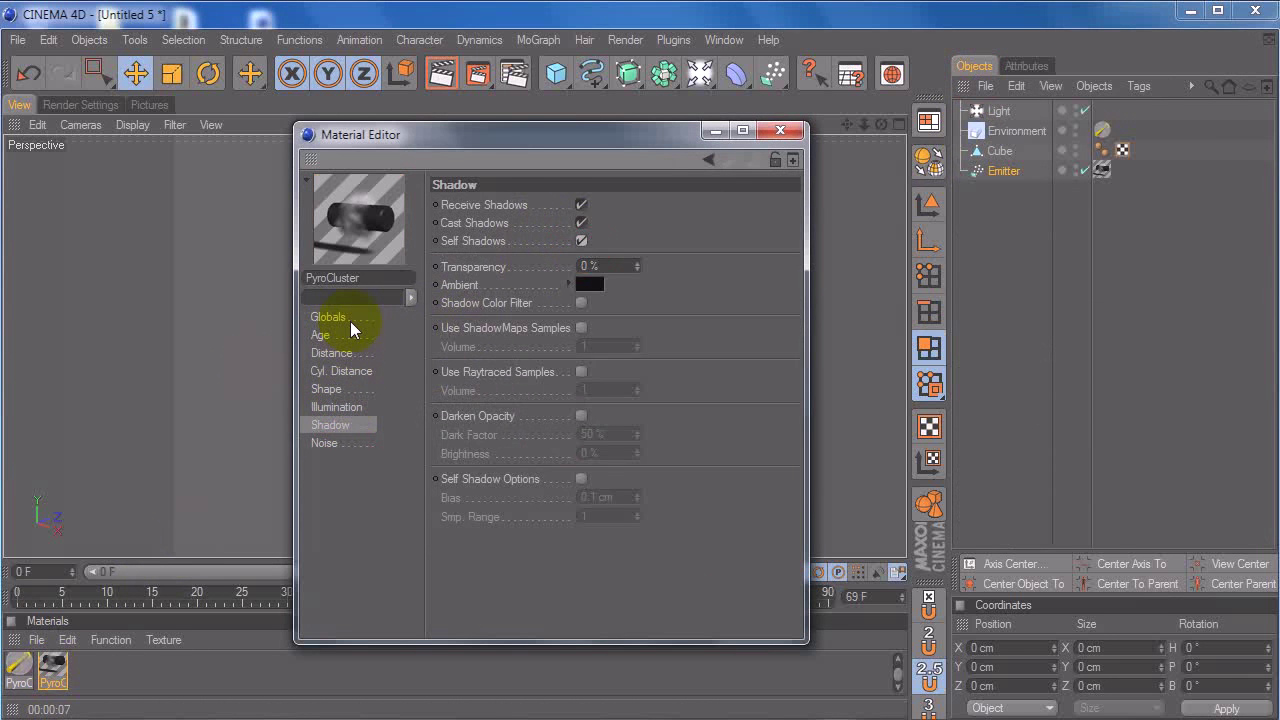
Step: Enable Use Intersection in the PyroCluster material's Globals settings and render the view
click(330, 317)
click(529, 400)
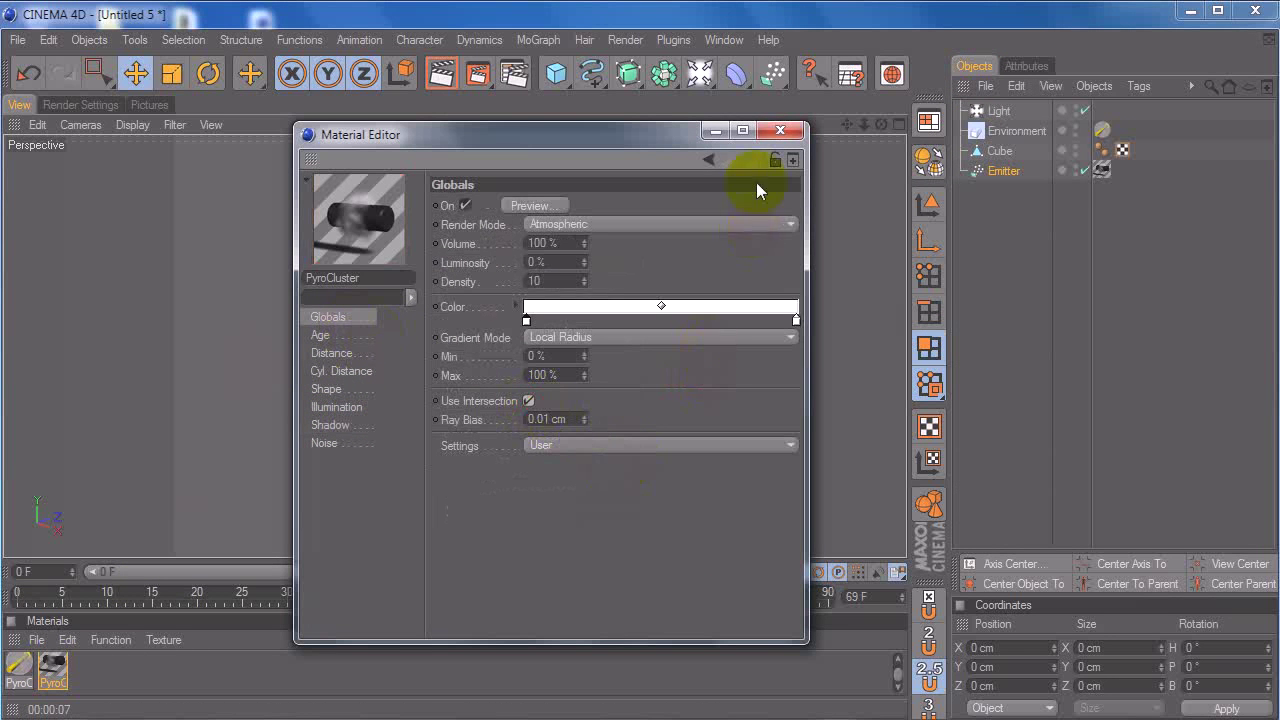
click(716, 130)
click(441, 73)
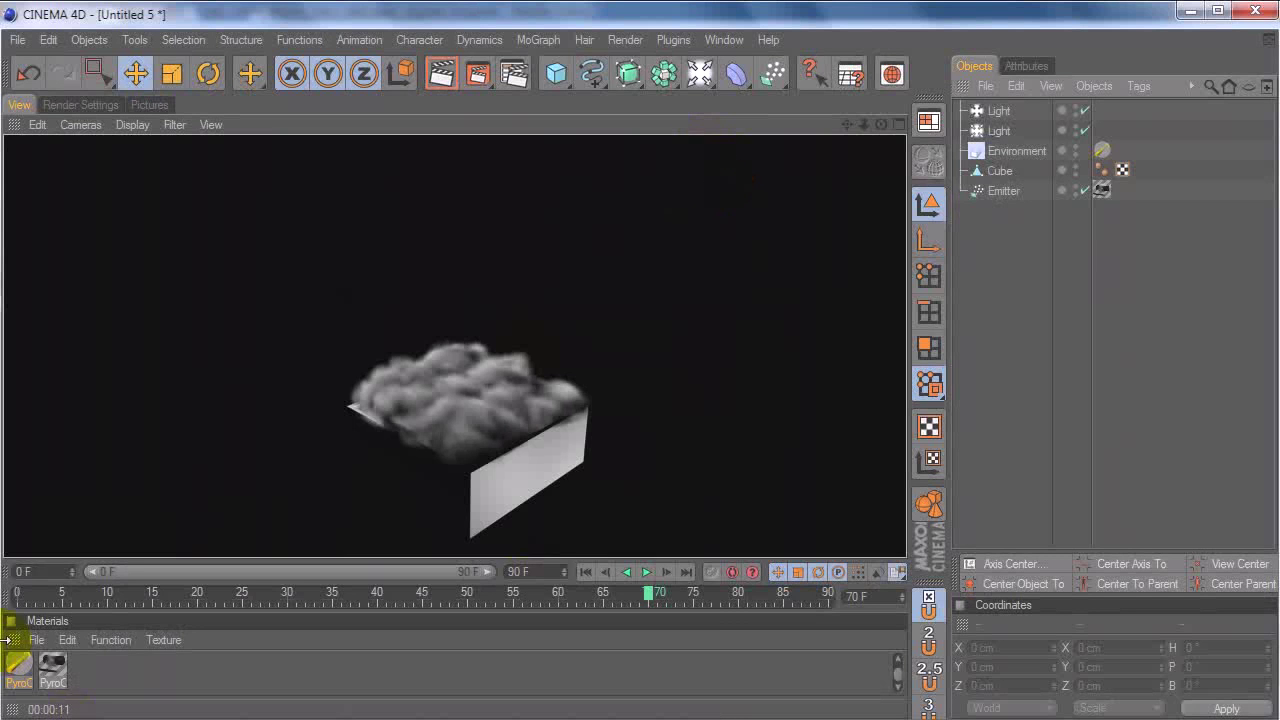
Step: Render the scene to the Picture Viewer and bring up the PyroCluster material's Globals settings beside the image
click(285, 350)
key(shift+r)
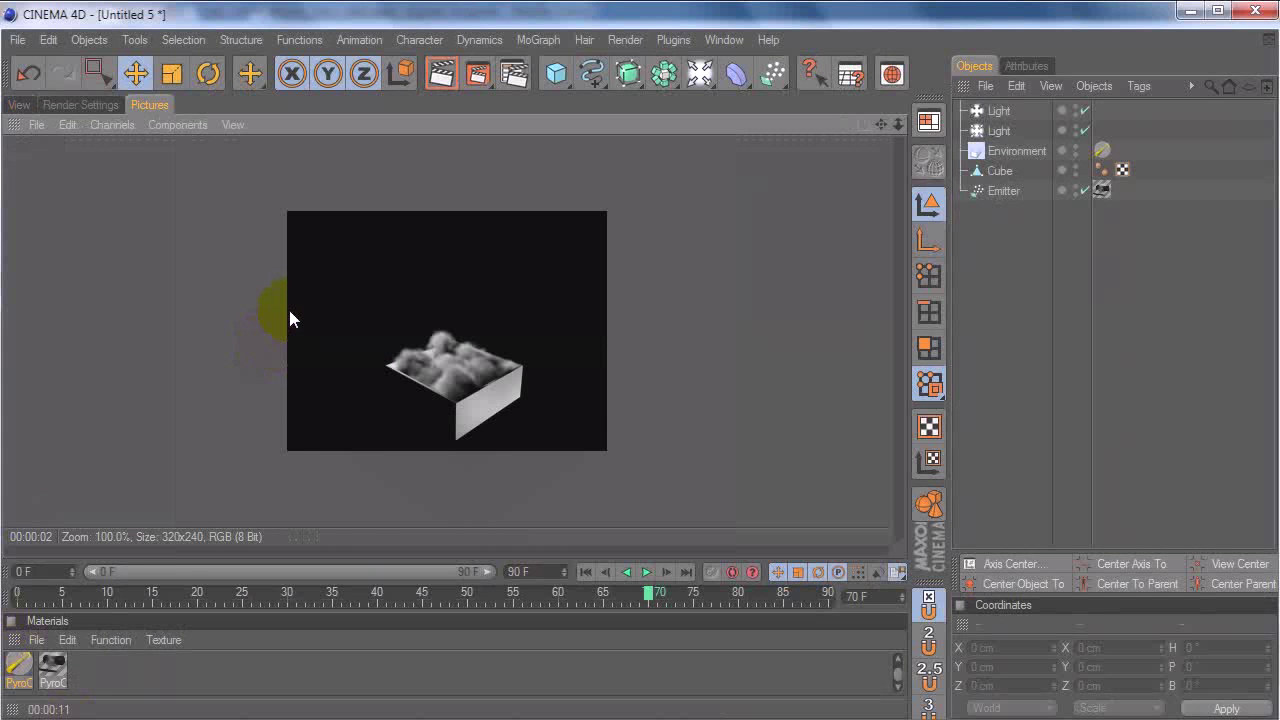
double_click(52, 668)
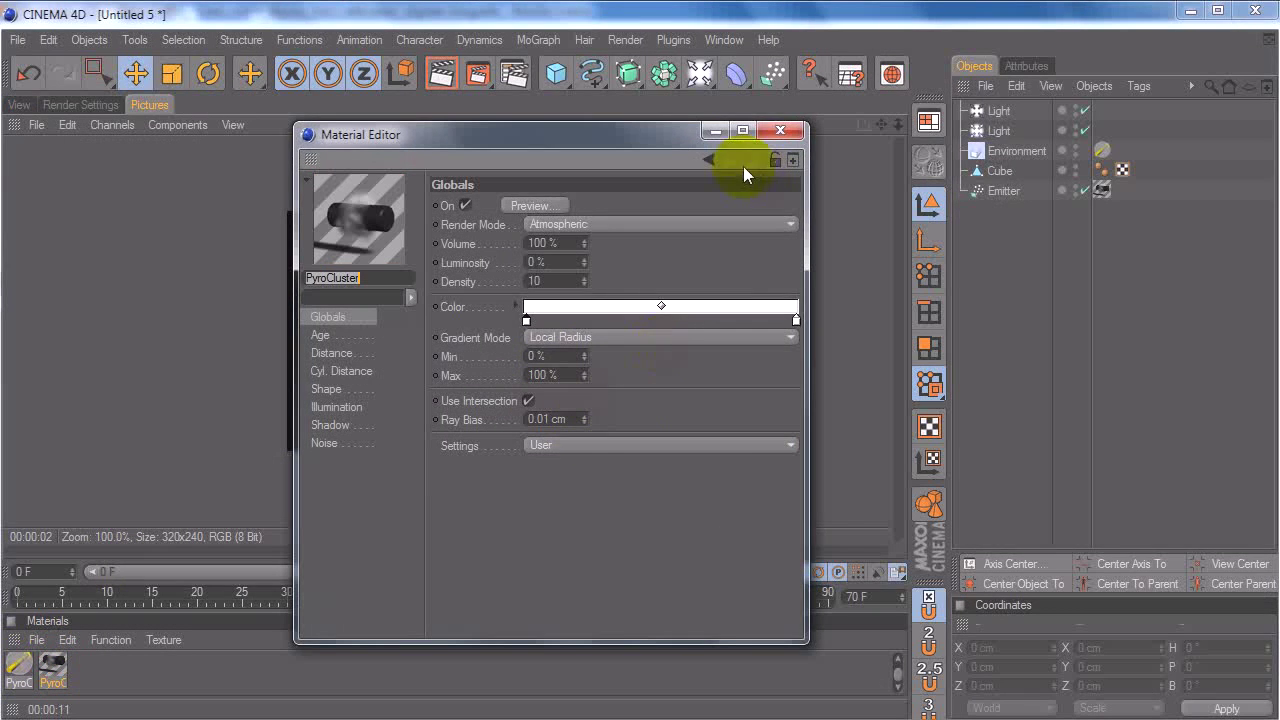
click(715, 131)
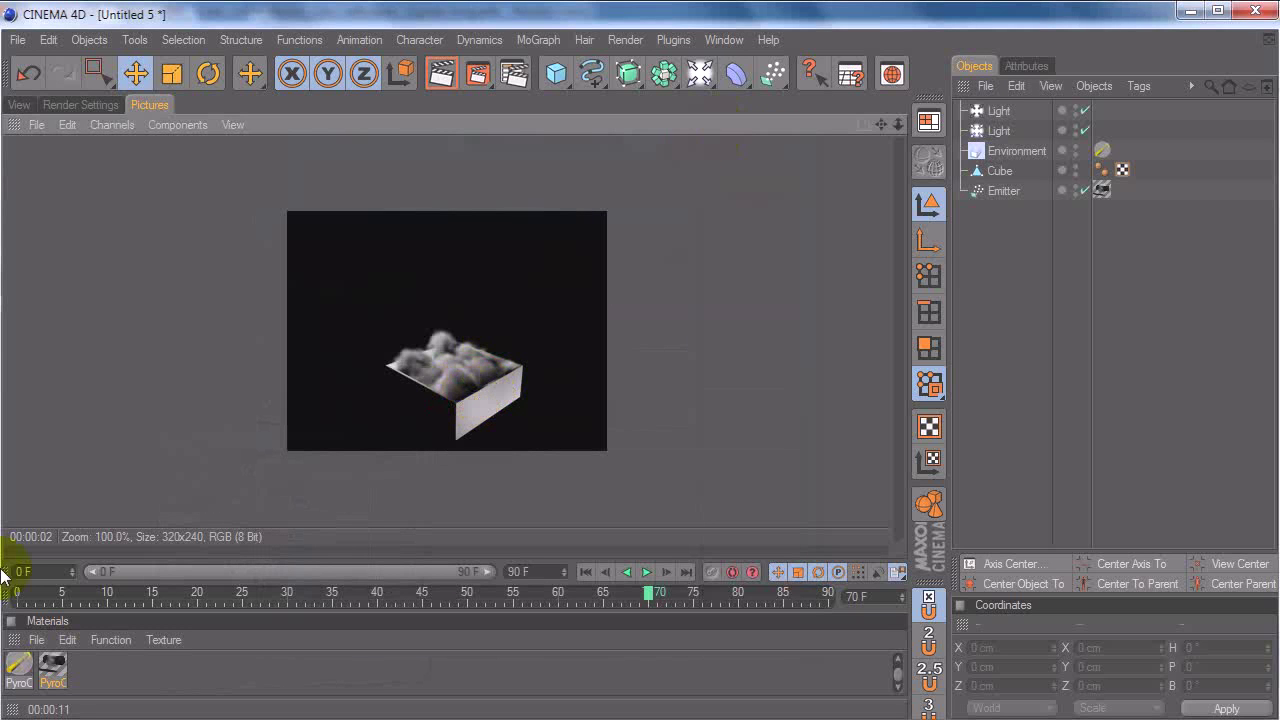
click(62, 716)
drag(611, 132, 981, 111)
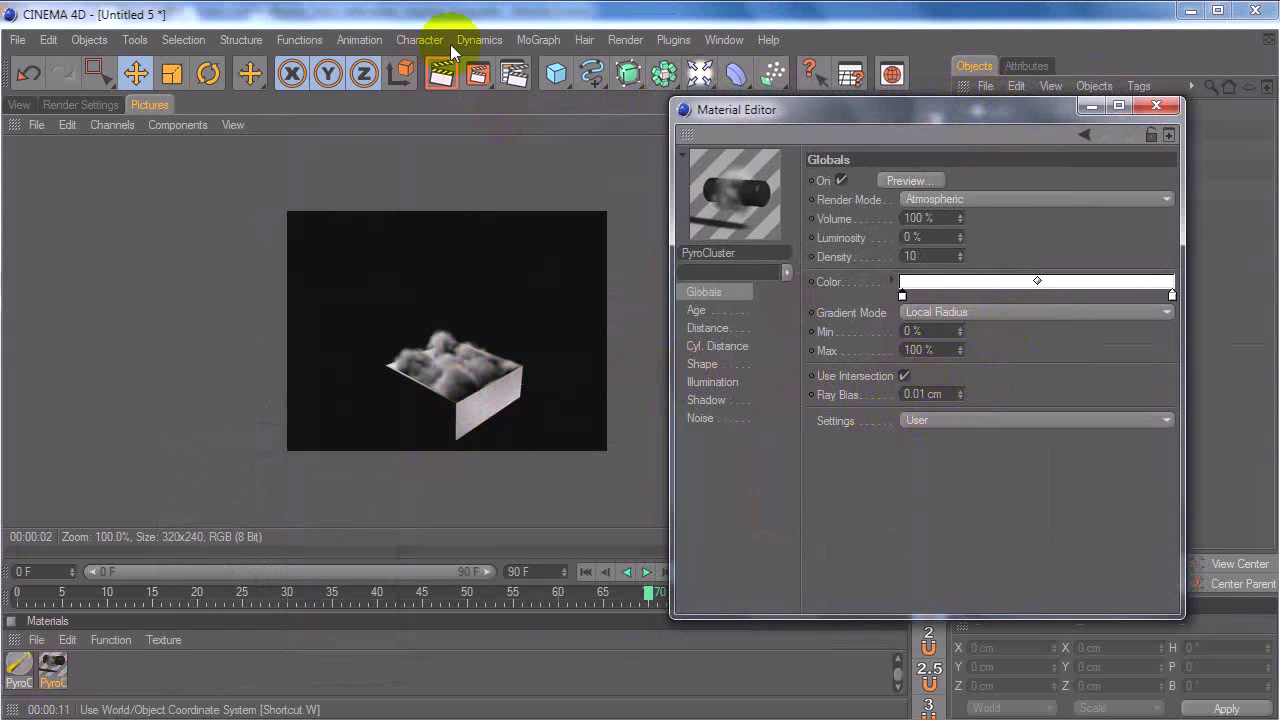
Step: Switch to the open clouds.c4d project, show its perspective view and close the Material Editor
click(722, 40)
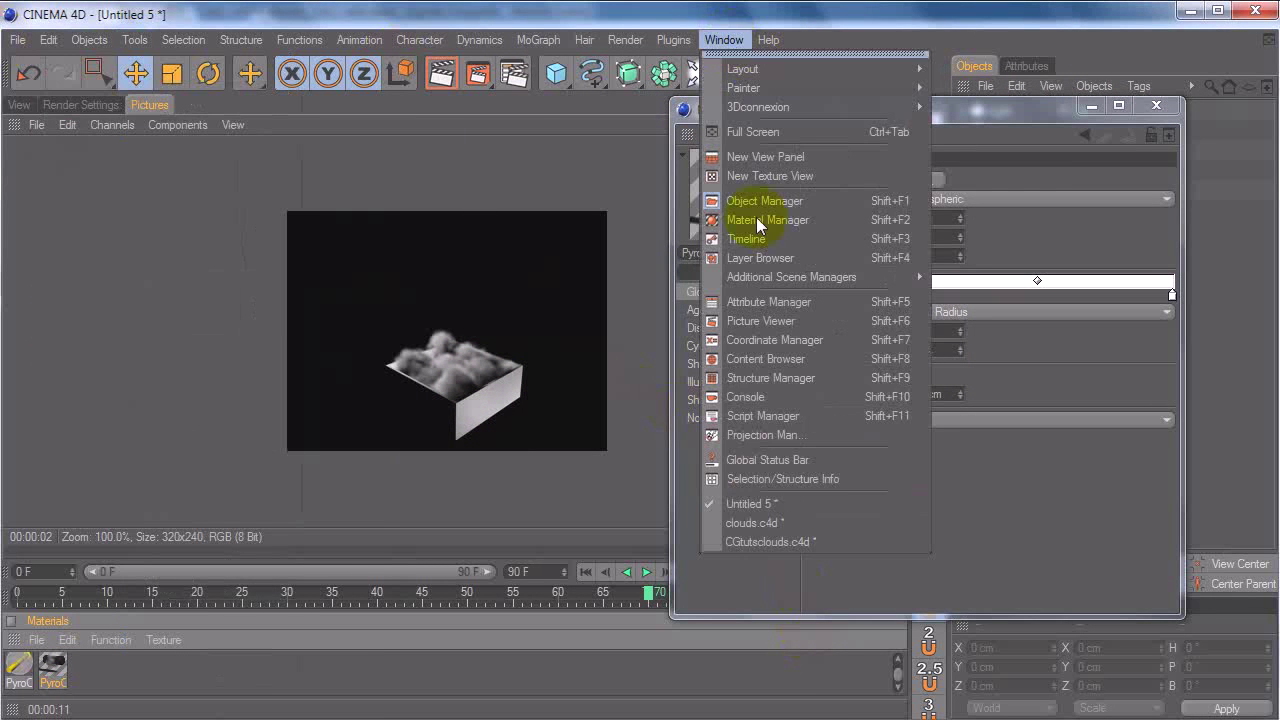
click(789, 520)
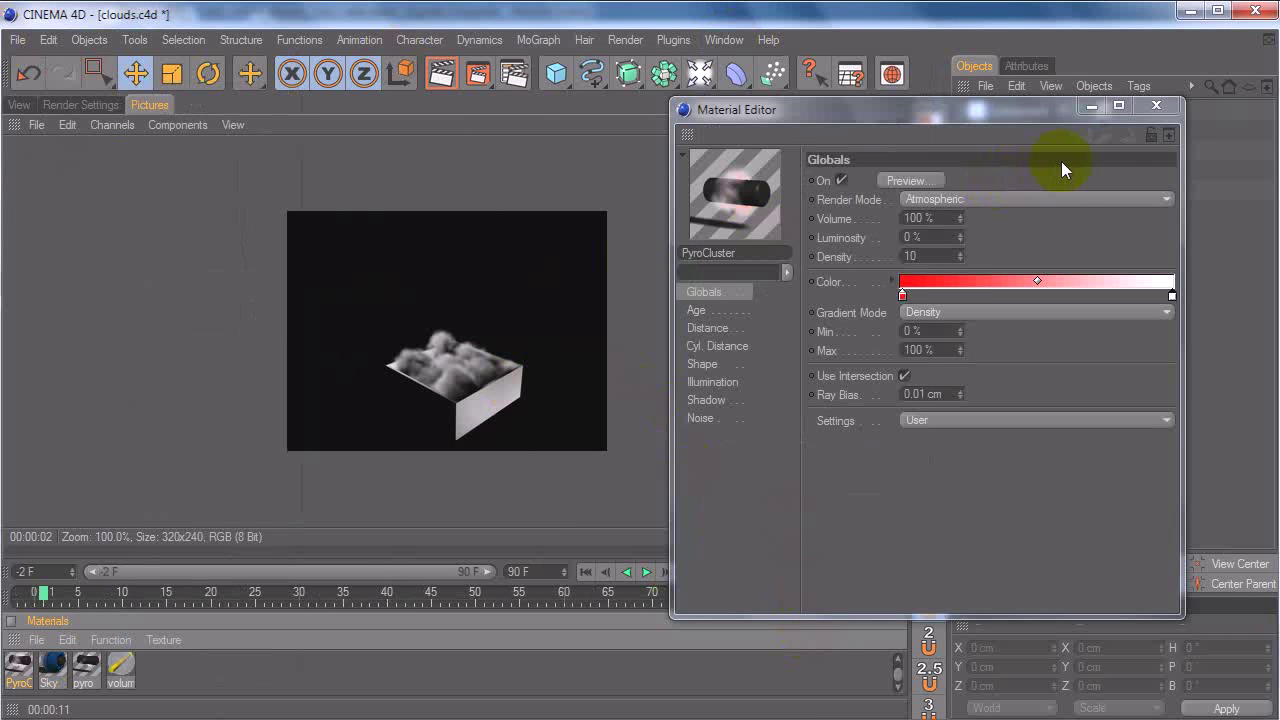
click(20, 104)
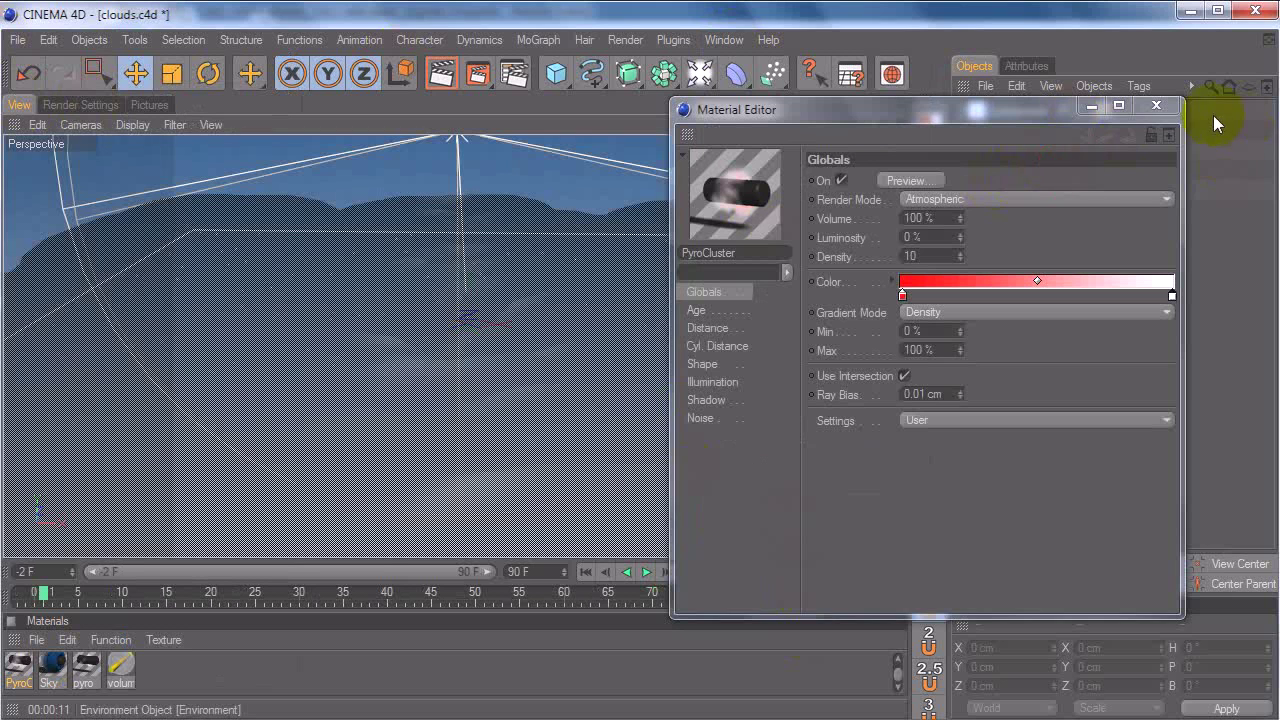
click(1156, 105)
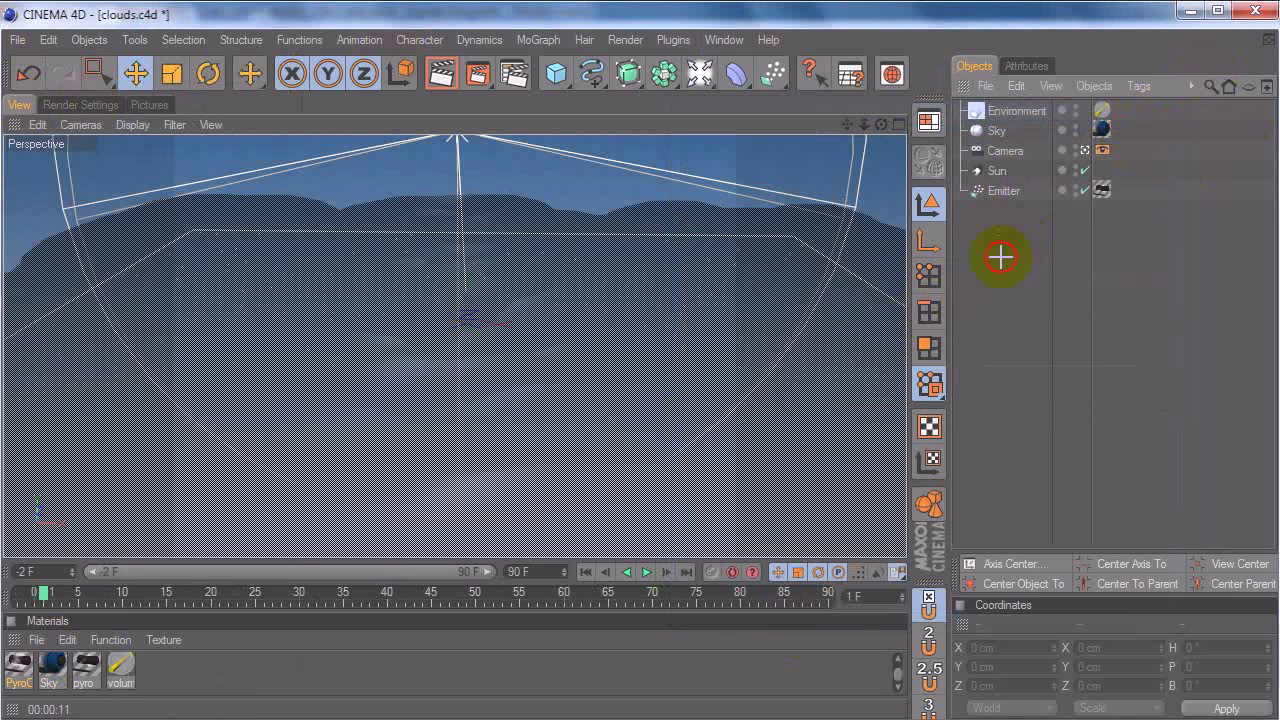
Step: Open the clouds scene's PyroCluster material and examine its Age, Distance and Cyl. Distance settings
click(24, 672)
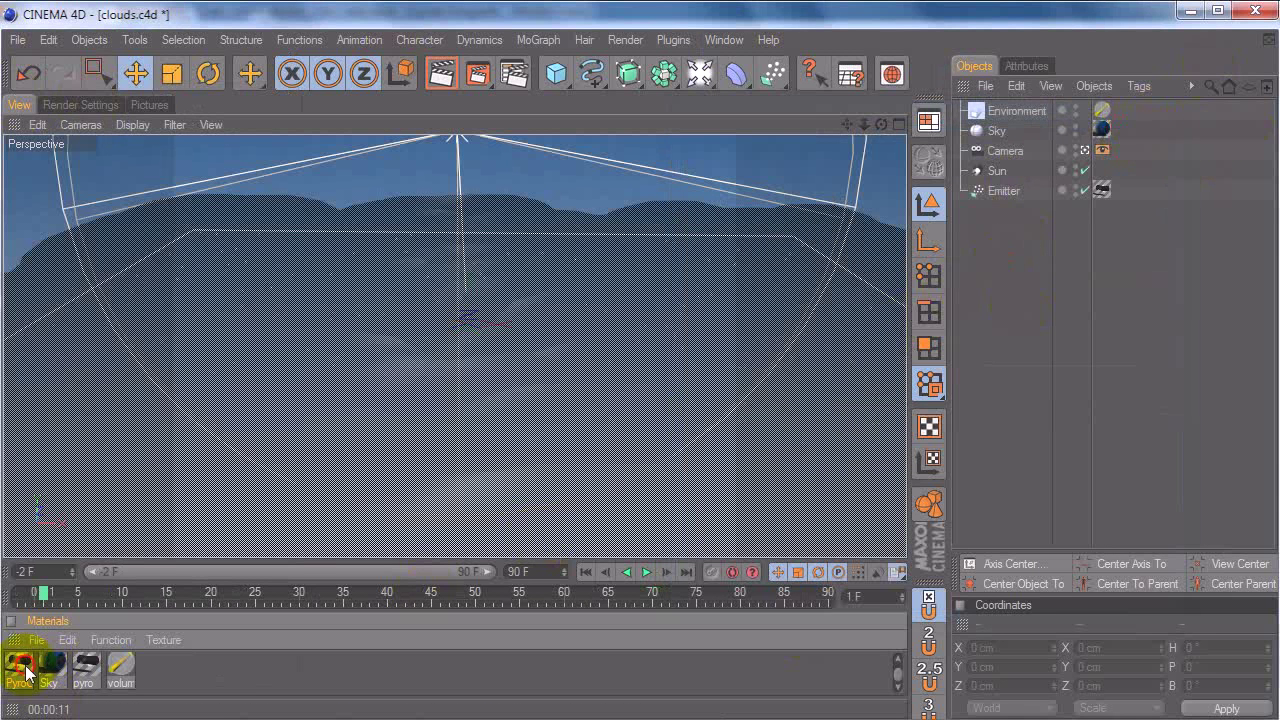
double_click(24, 672)
drag(596, 136, 845, 116)
click(579, 313)
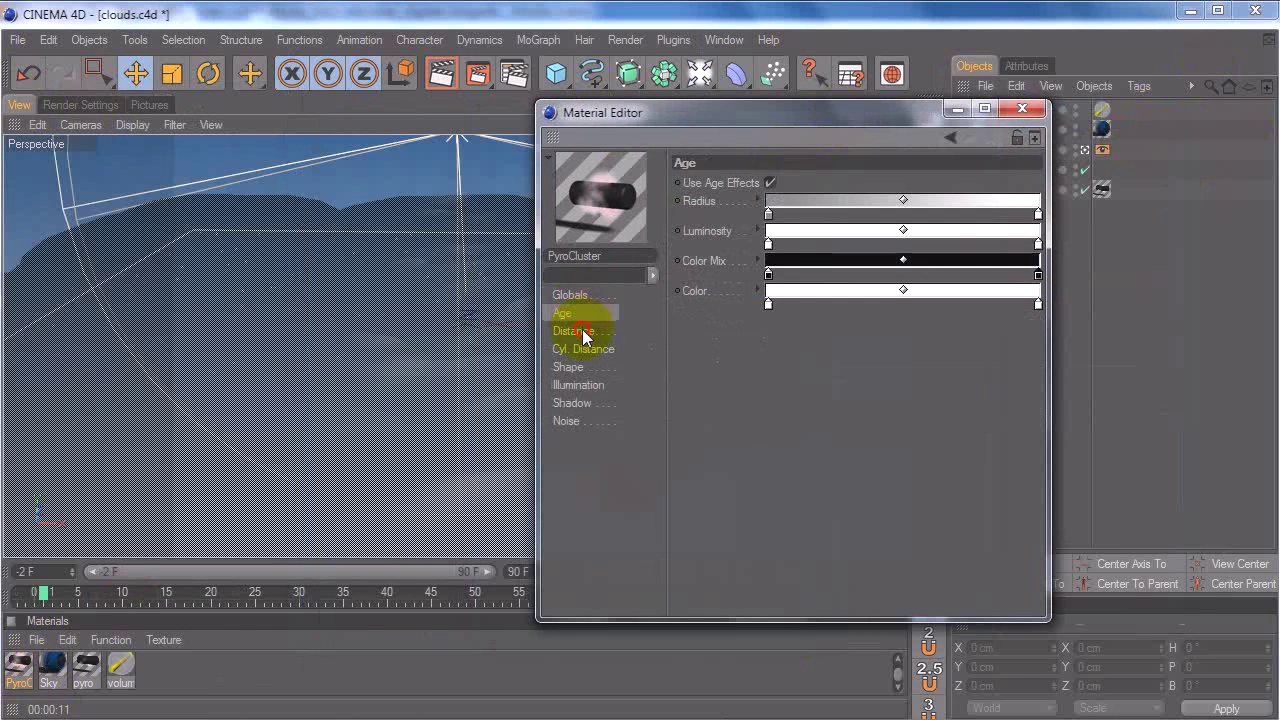
click(586, 338)
click(588, 345)
click(580, 331)
click(578, 314)
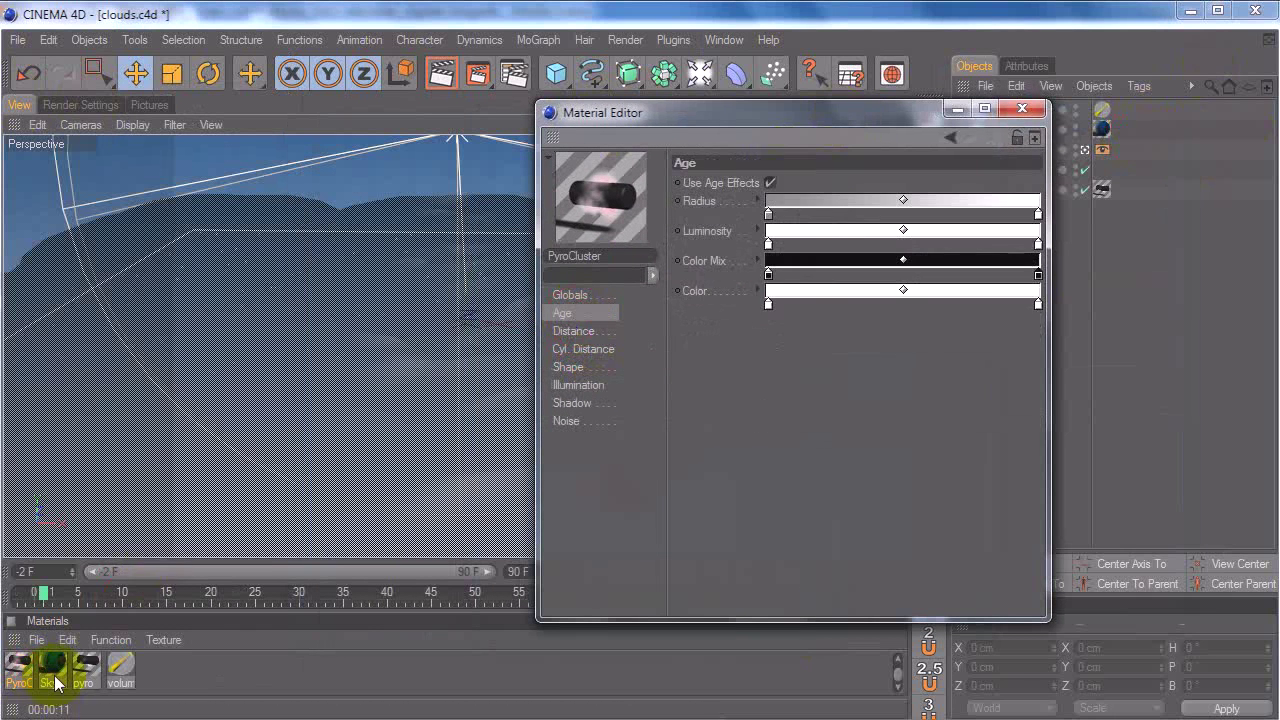
Step: Turn Use Age Effects off, check the Distance and Cyl. Distance settings, and turn Use Age Effects back on
click(771, 182)
click(594, 336)
click(600, 348)
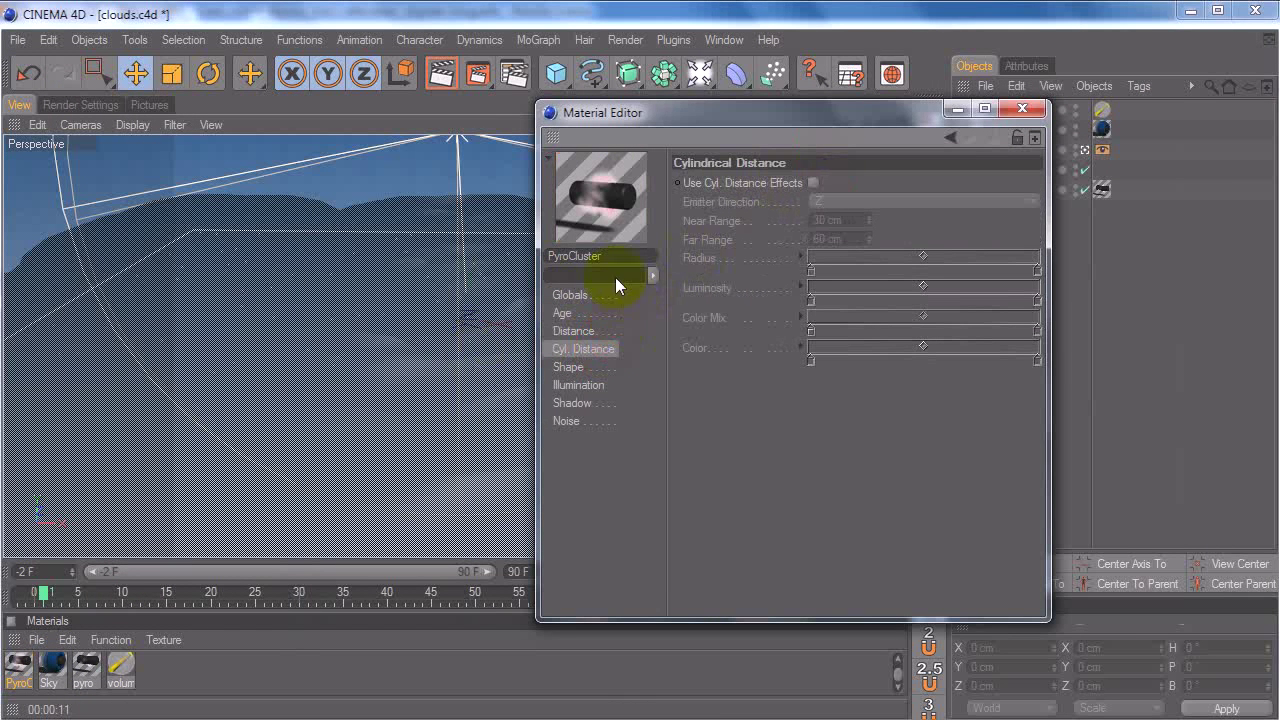
click(595, 312)
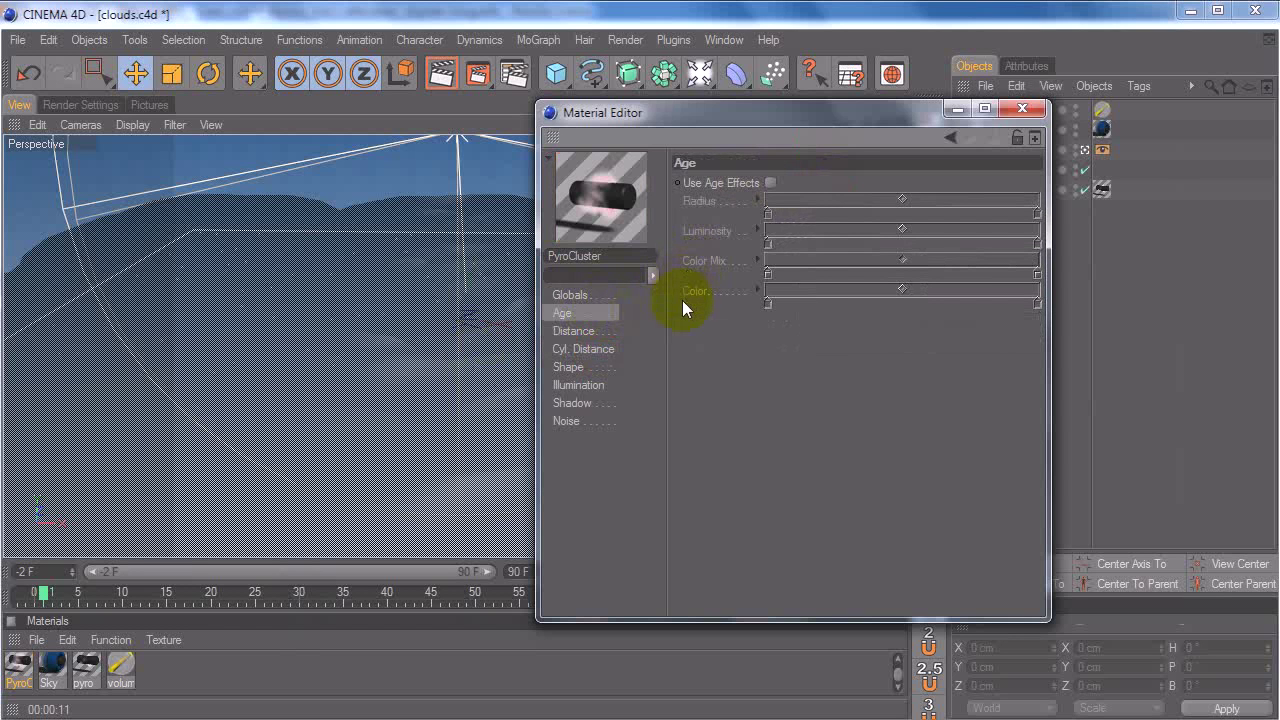
click(768, 183)
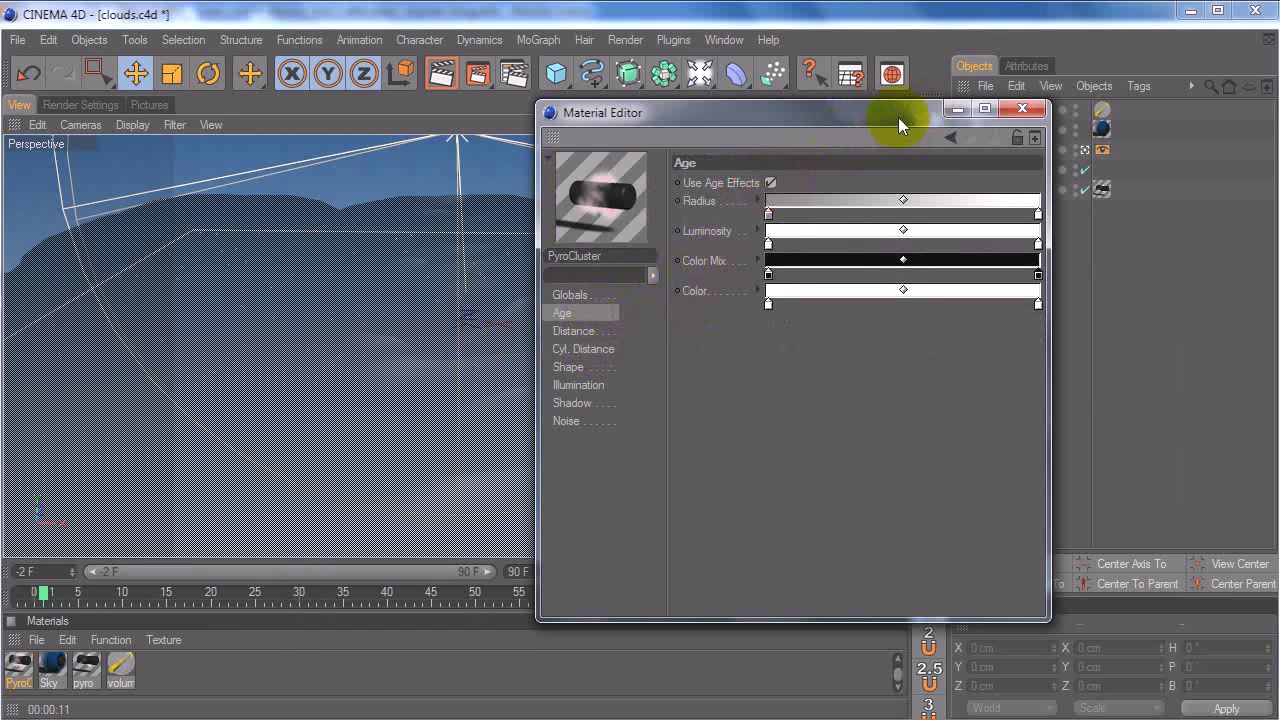
Step: Move the Material Editor aside and examine the emitter's particle settings, including its lifetime and start and stop emission
drag(898, 118, 809, 143)
click(1039, 195)
click(1036, 65)
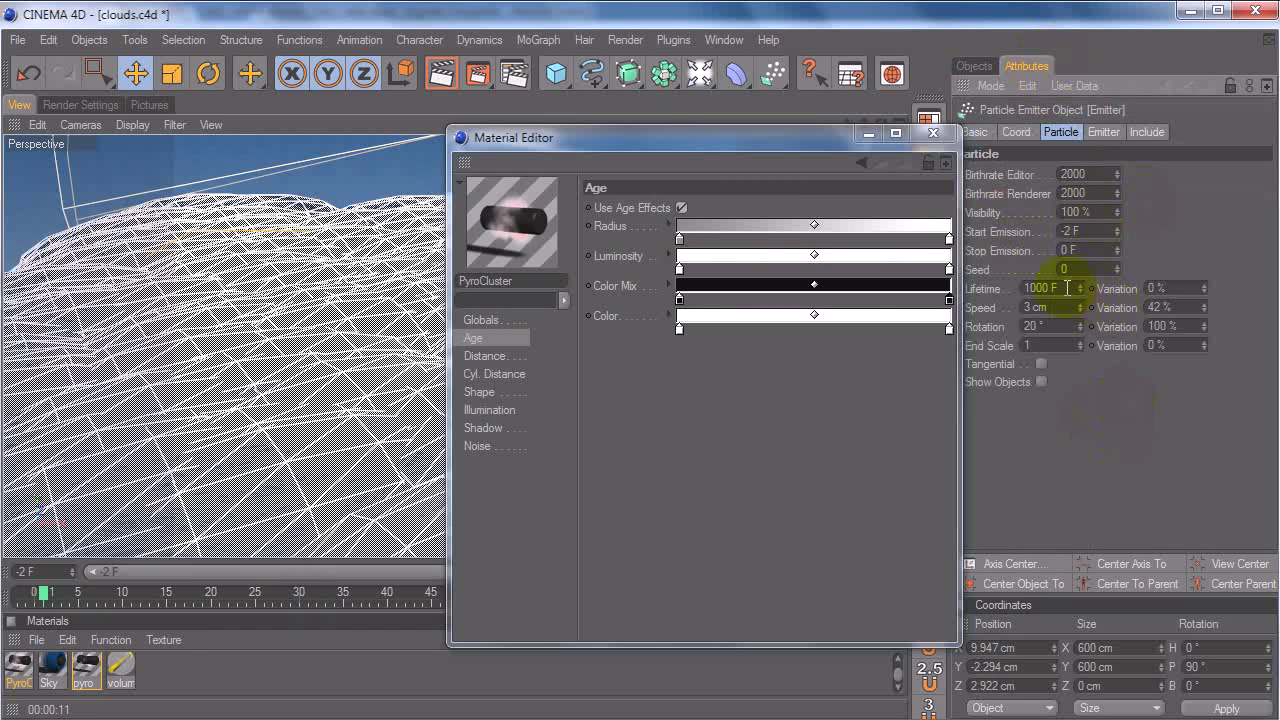
click(979, 66)
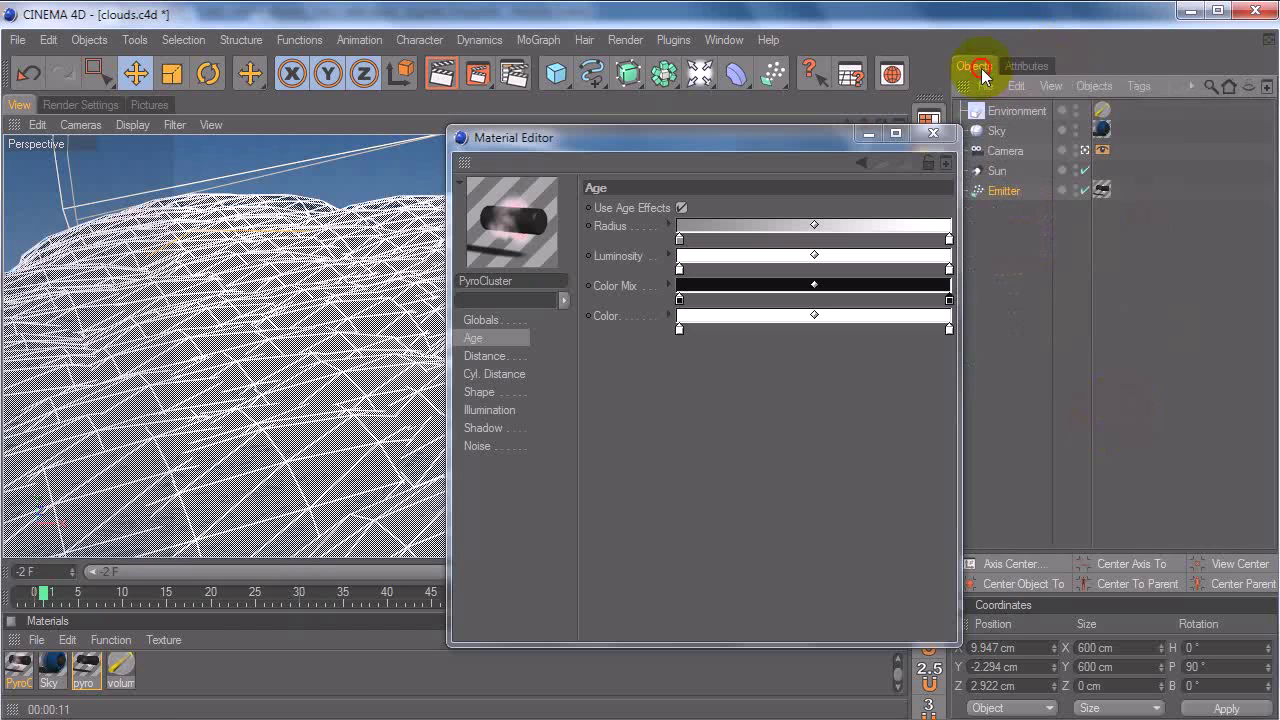
click(1004, 220)
click(1027, 66)
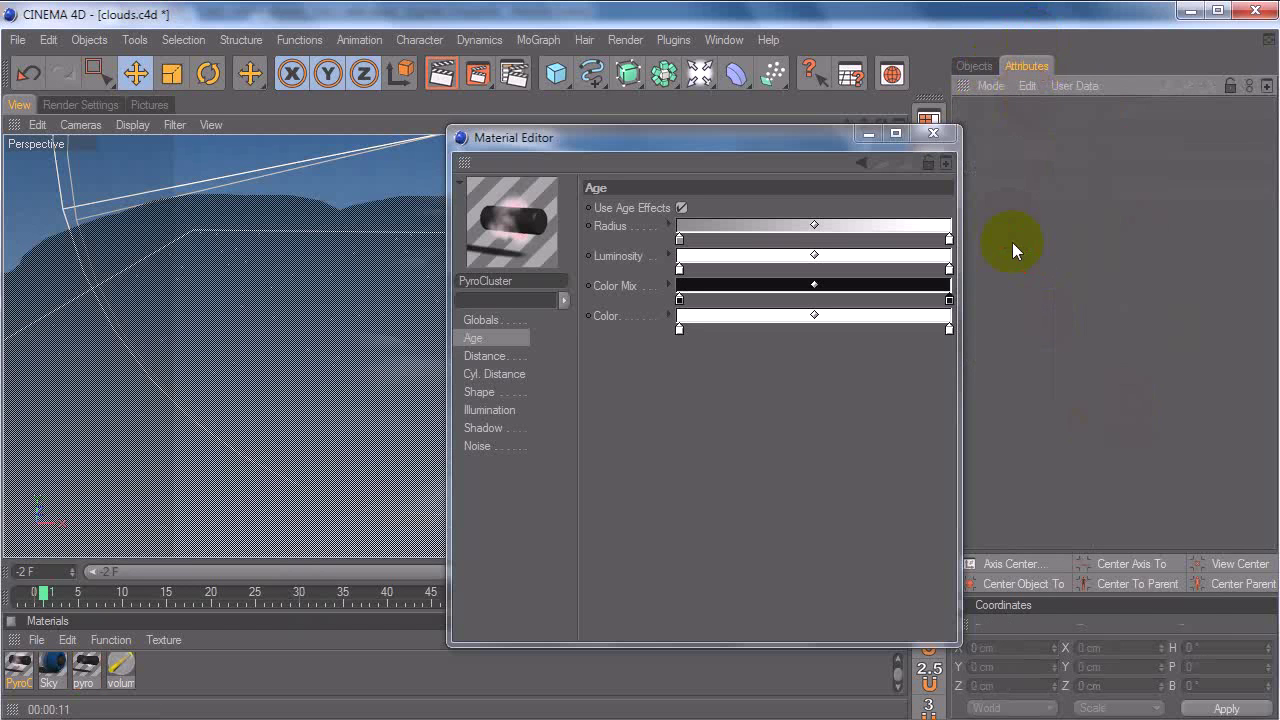
click(975, 66)
click(992, 190)
click(1027, 66)
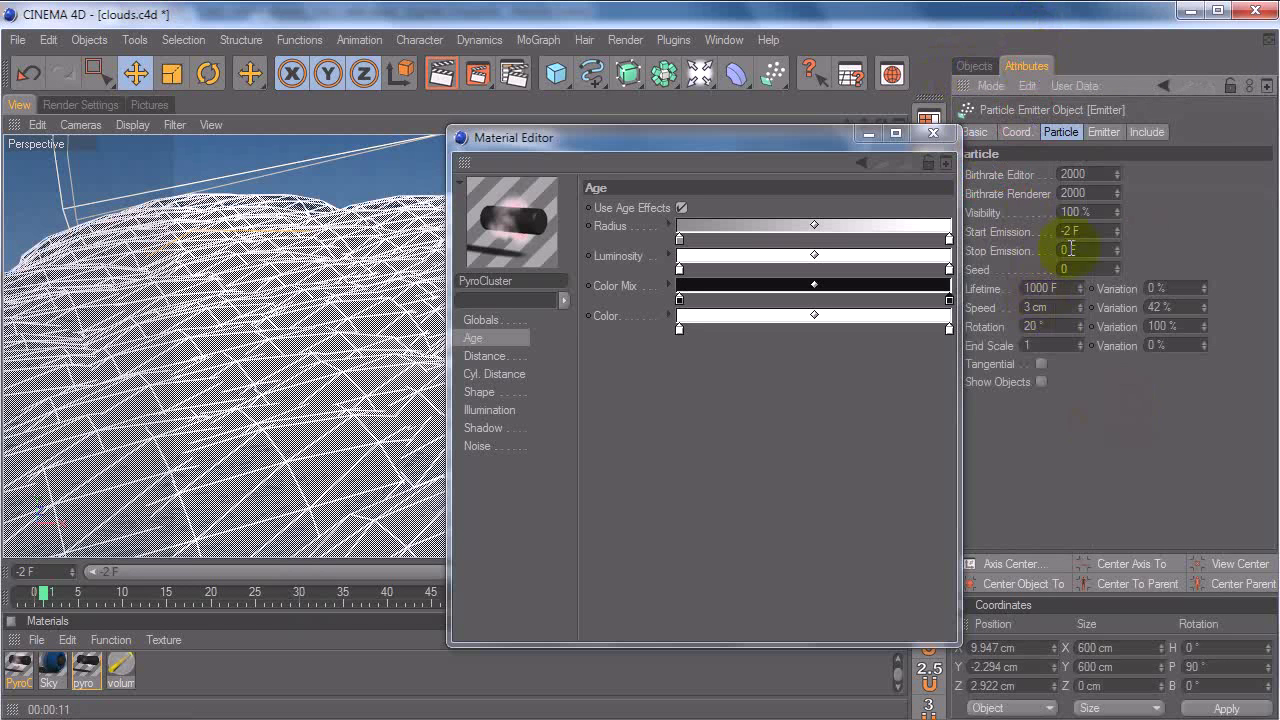
Step: Deselect the emitter, then open the PyroCluster material's preview window and place it beside the Material Editor with the Age settings shown
click(977, 66)
click(994, 283)
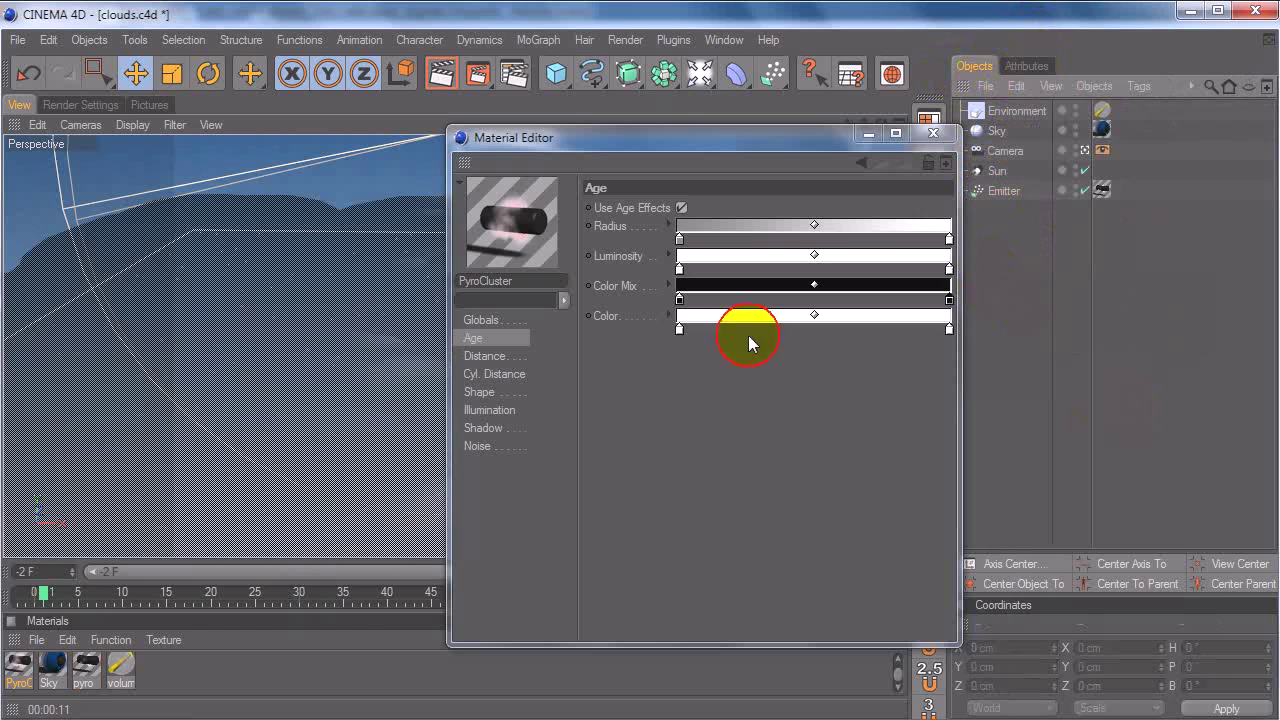
click(482, 319)
click(678, 218)
drag(414, 194, 927, 225)
mouse_move(872, 422)
mouse_down()
mouse_move(1032, 424)
mouse_move(863, 428)
mouse_up()
click(473, 338)
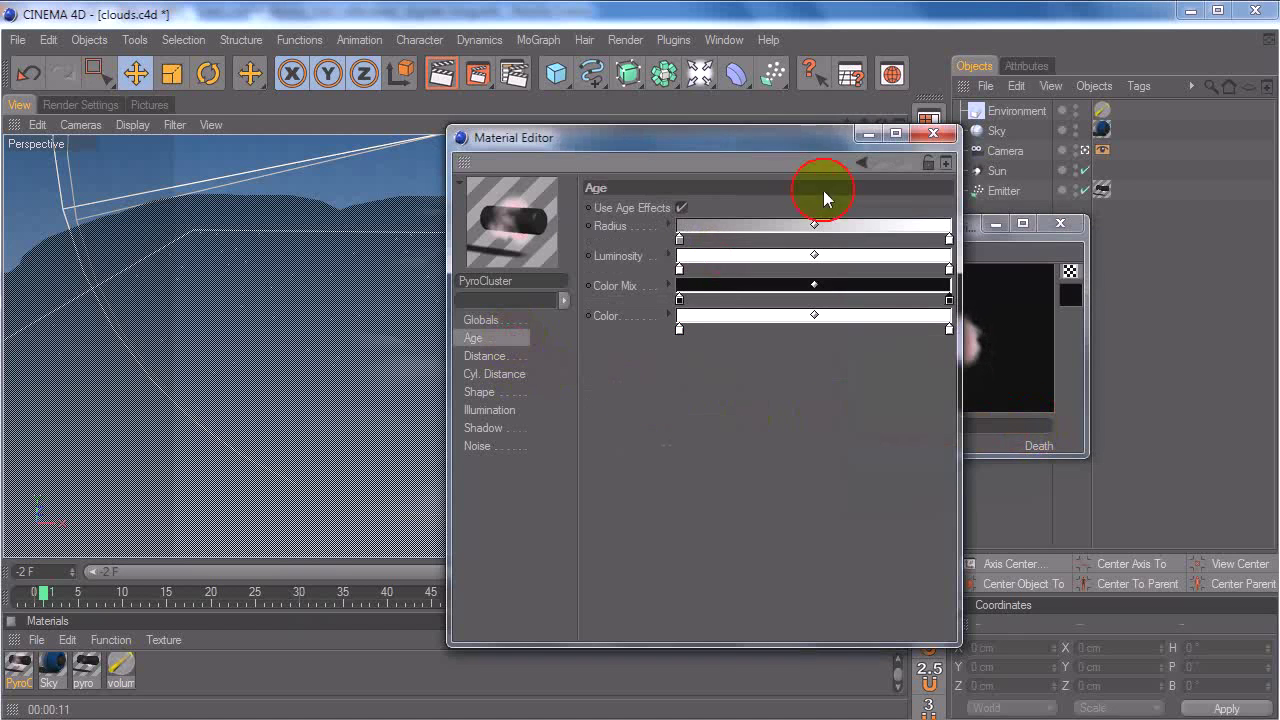
drag(786, 137, 619, 161)
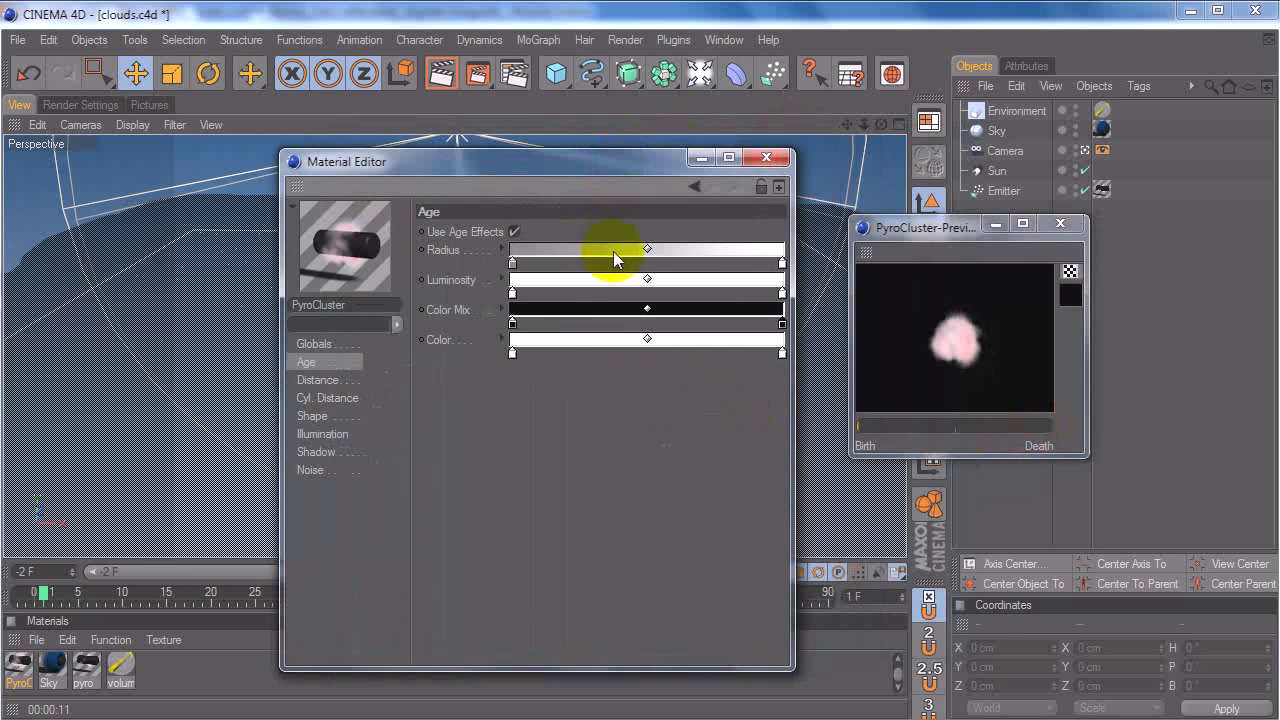
Step: Set the start knot of the Age Radius gradient to black and preview the cluster at birth
double_click(513, 263)
click(420, 302)
click(402, 338)
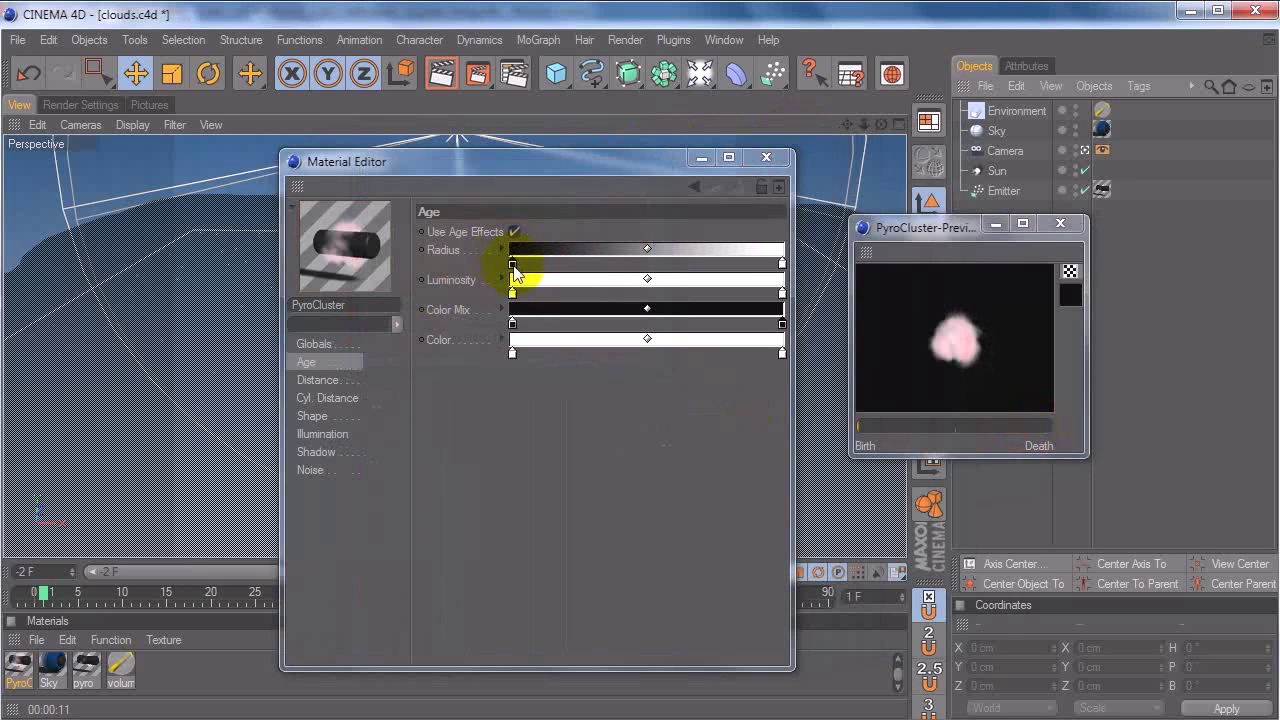
click(513, 264)
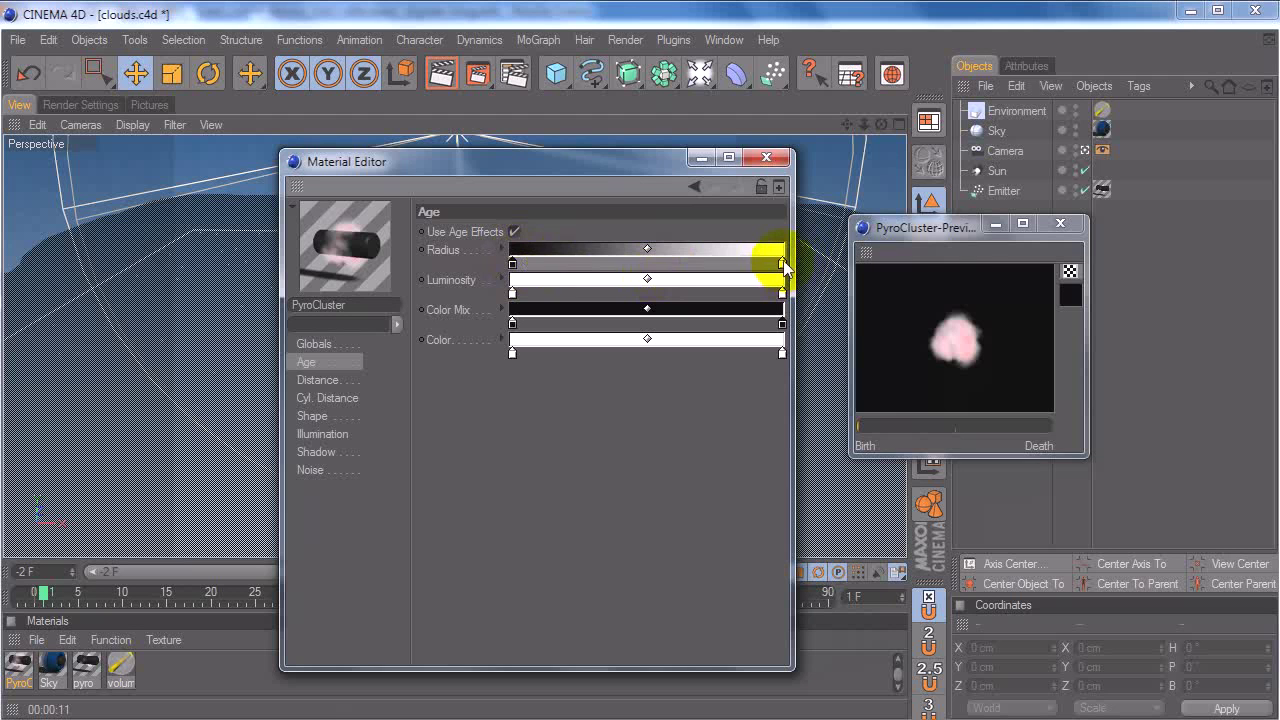
click(860, 428)
Step: Set the start knot of the Age Radius gradient to white, preview the cluster at birth and check the Shape radius
double_click(511, 264)
drag(457, 242, 338, 175)
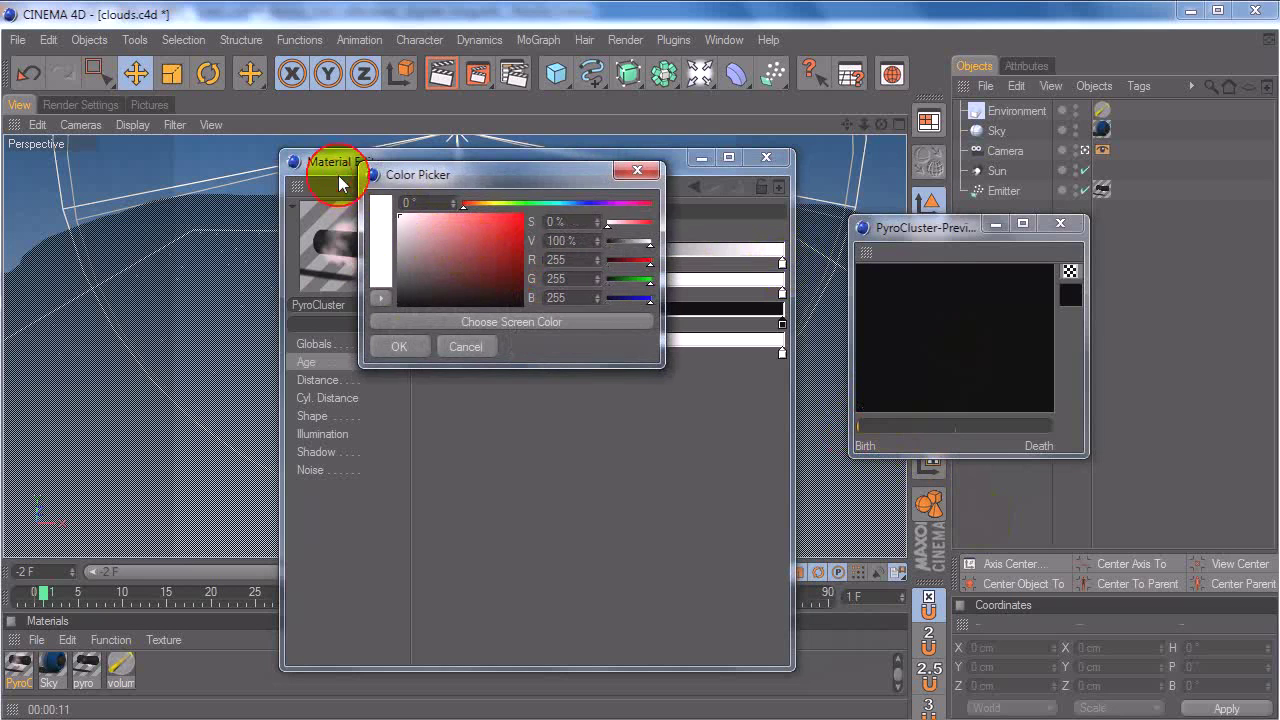
click(417, 345)
click(859, 424)
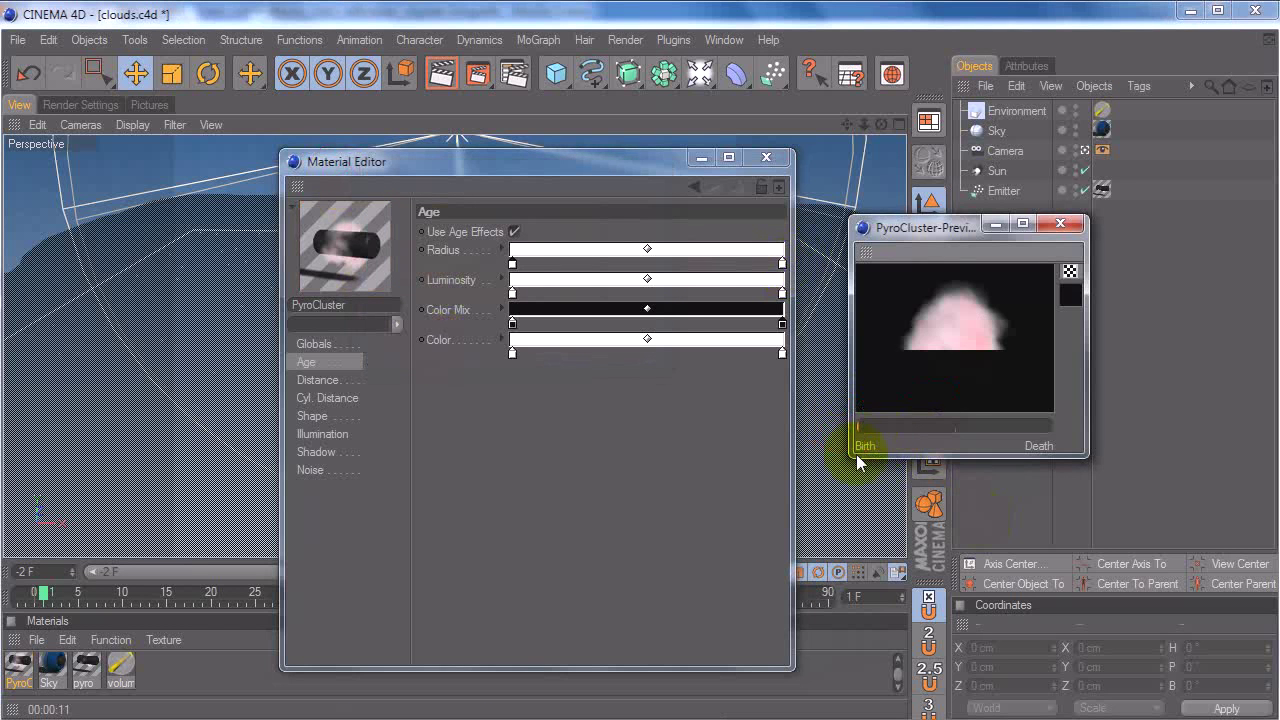
click(312, 415)
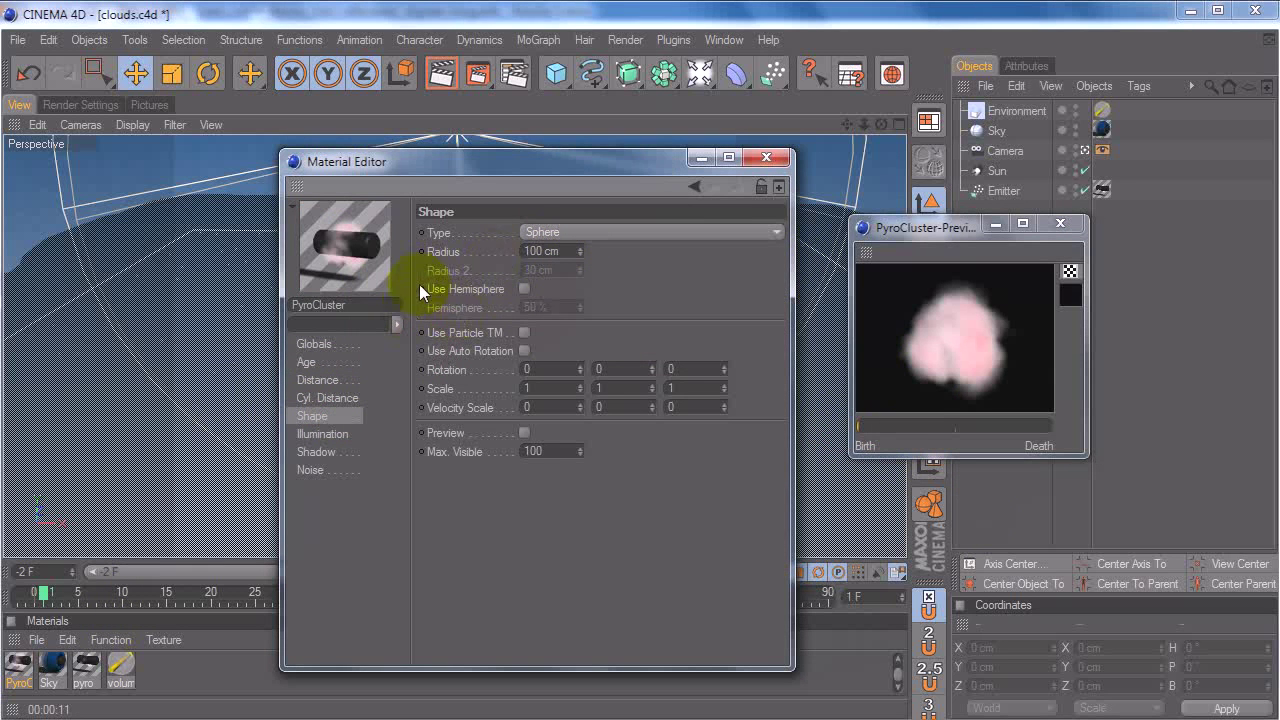
click(344, 361)
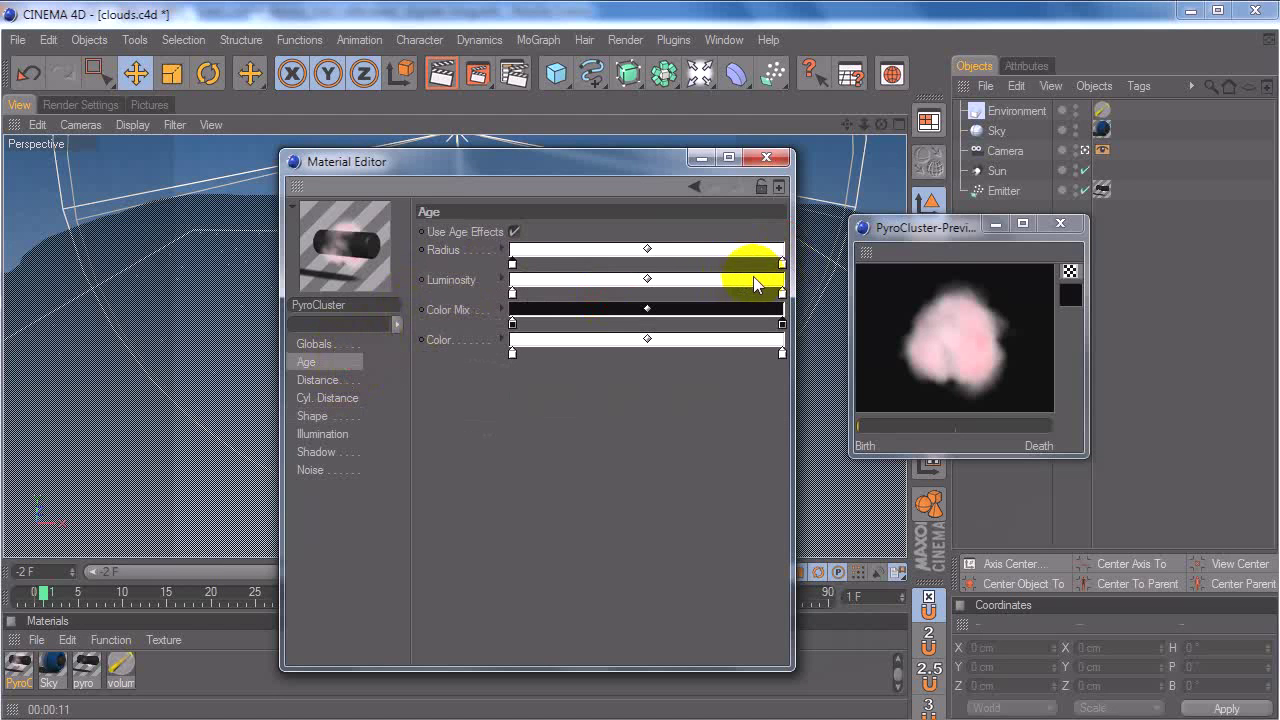
Step: Set the end knot of the Age Radius gradient to black and preview the cluster at a slightly older age
double_click(783, 265)
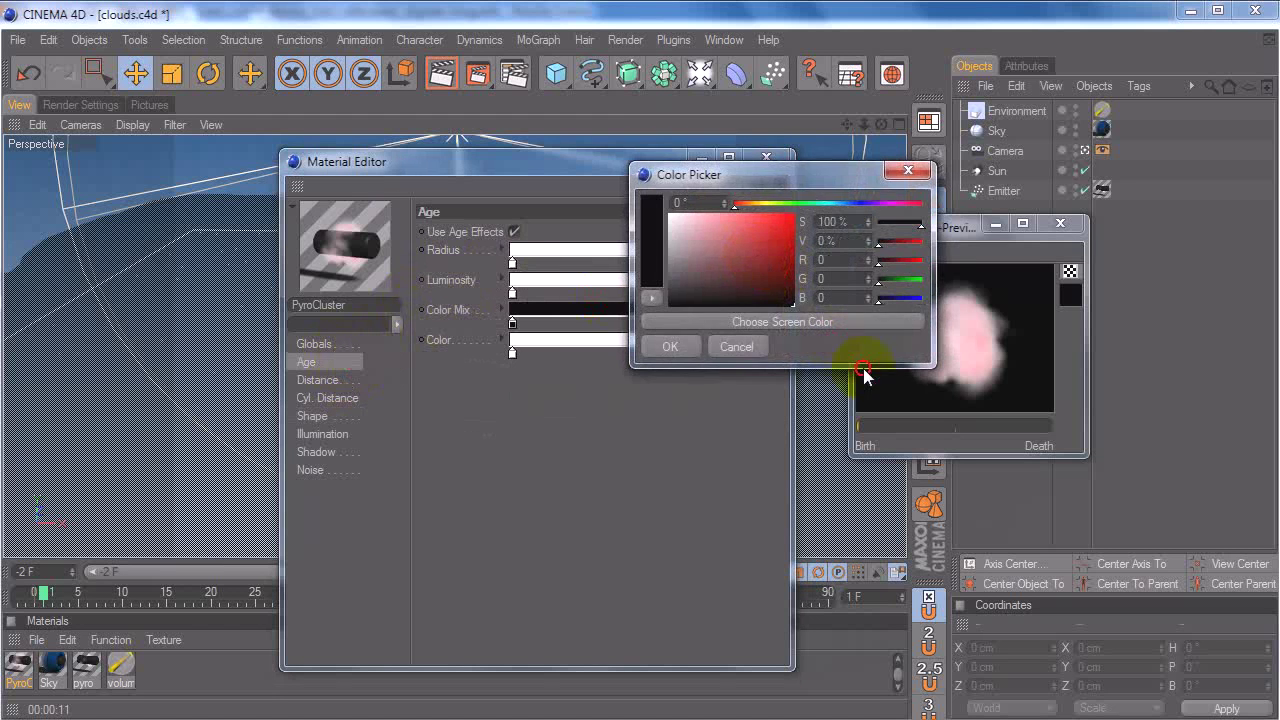
click(670, 346)
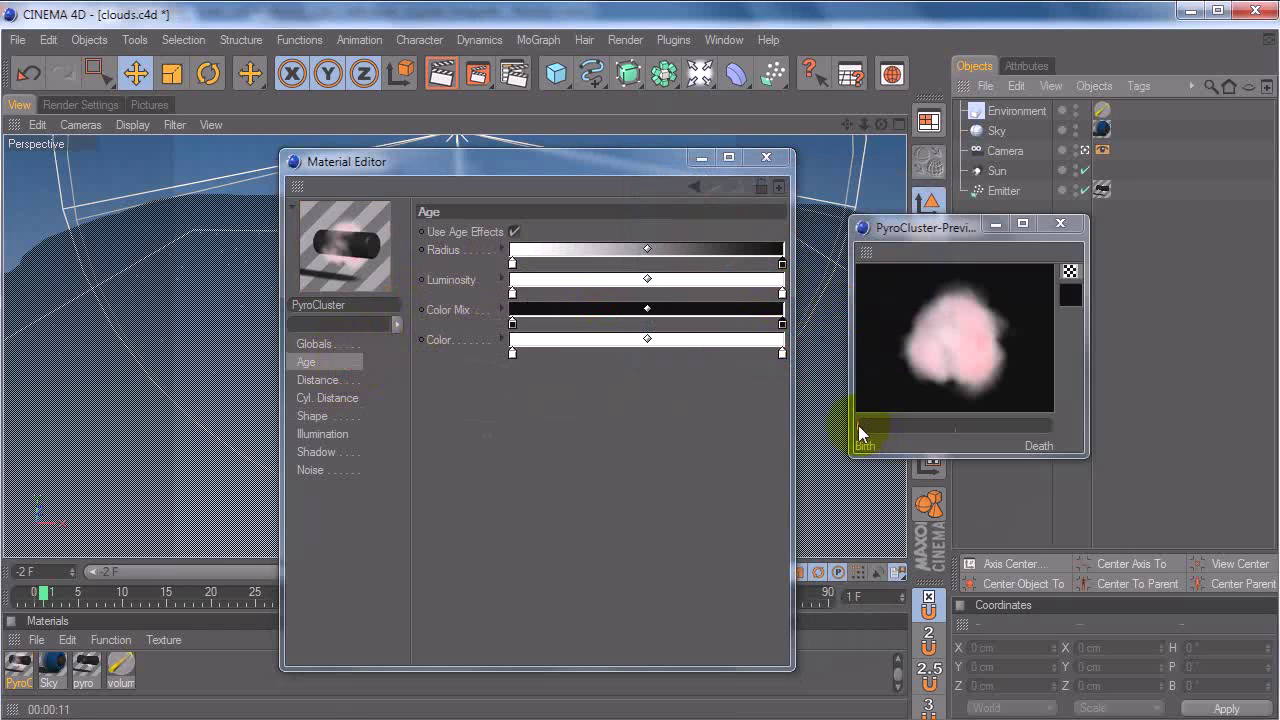
drag(860, 424, 888, 426)
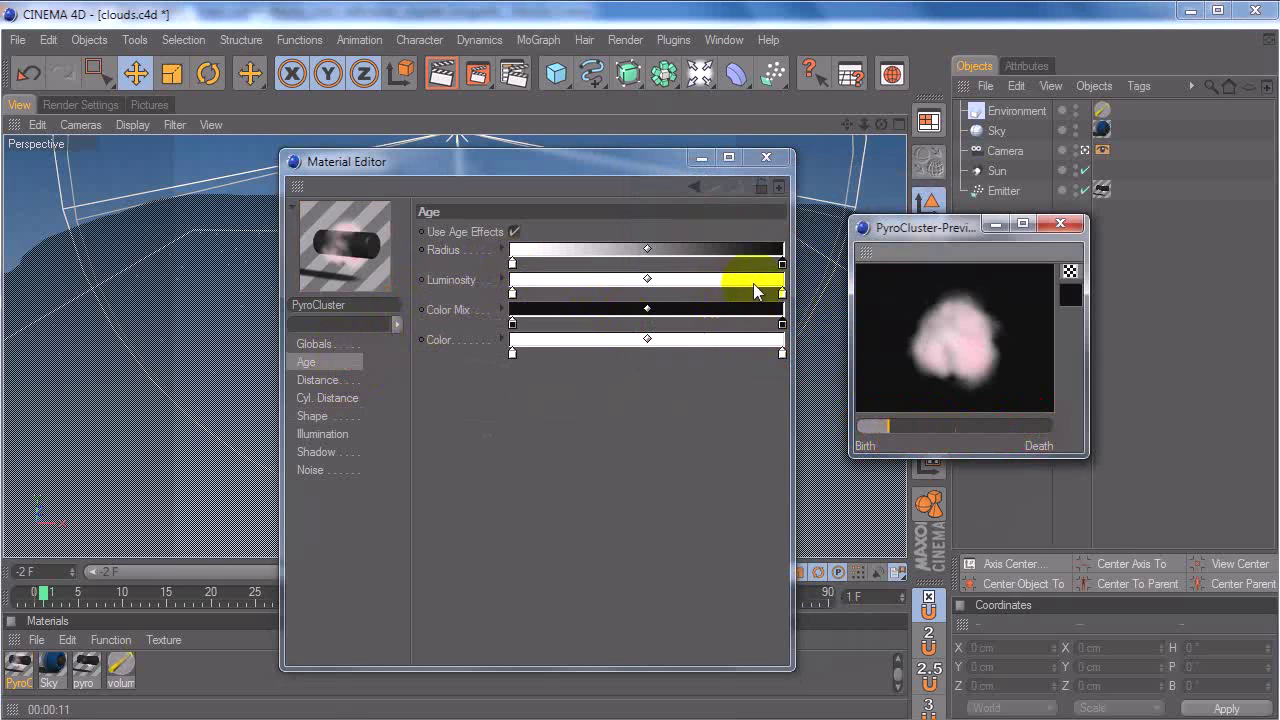
Step: Set the PyroCluster material's global Luminosity to 100%
click(316, 344)
drag(553, 290, 404, 273)
text(100)
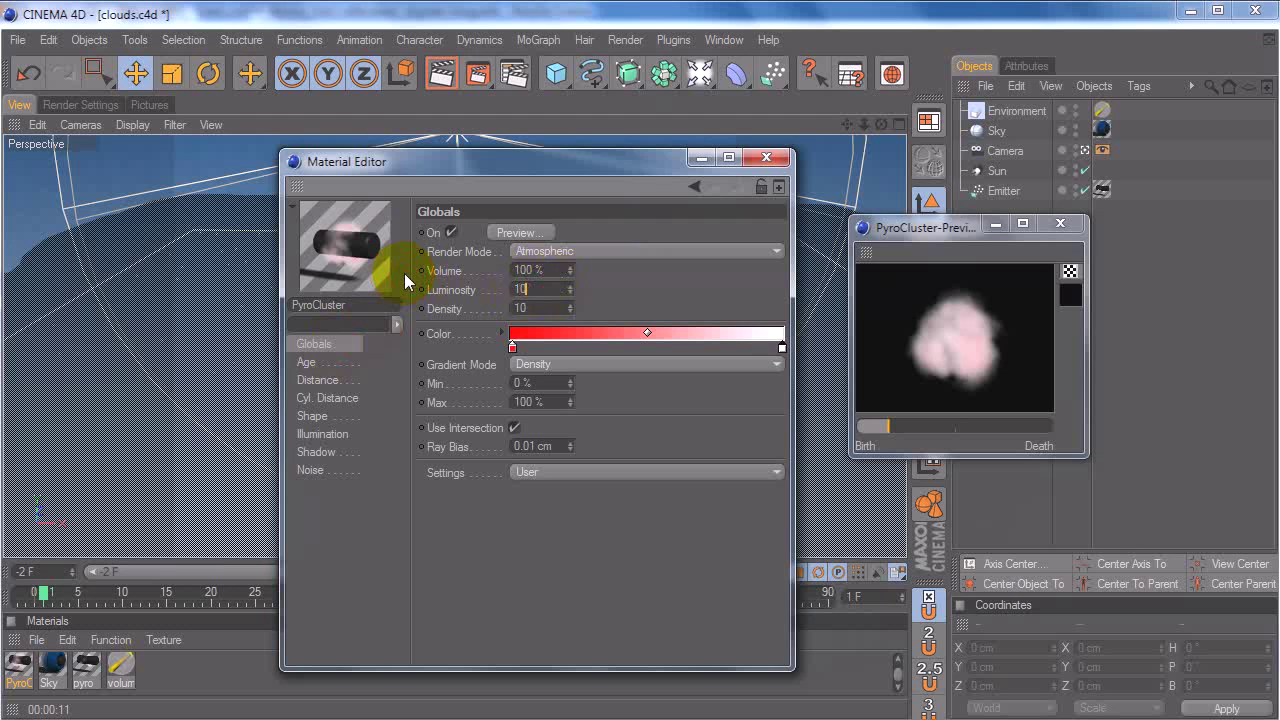
key(Return)
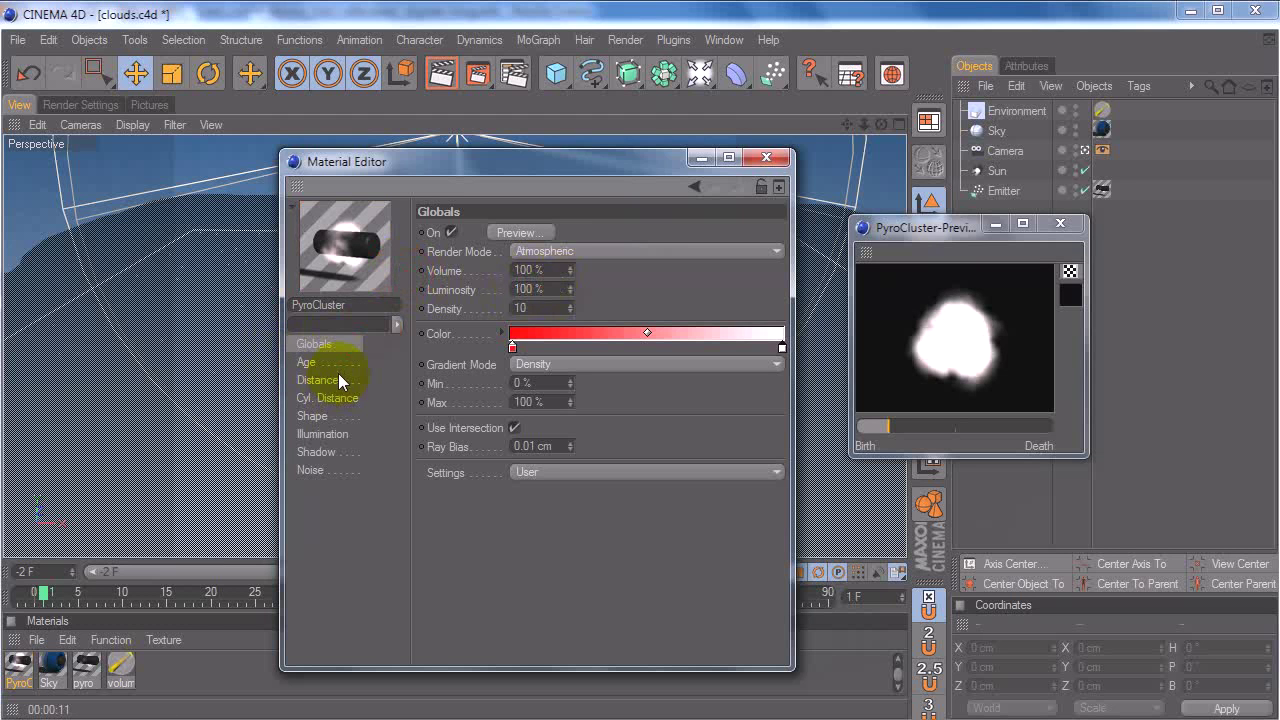
Step: Add a knot at the middle of the Age Luminosity gradient and color it black
click(324, 361)
click(644, 293)
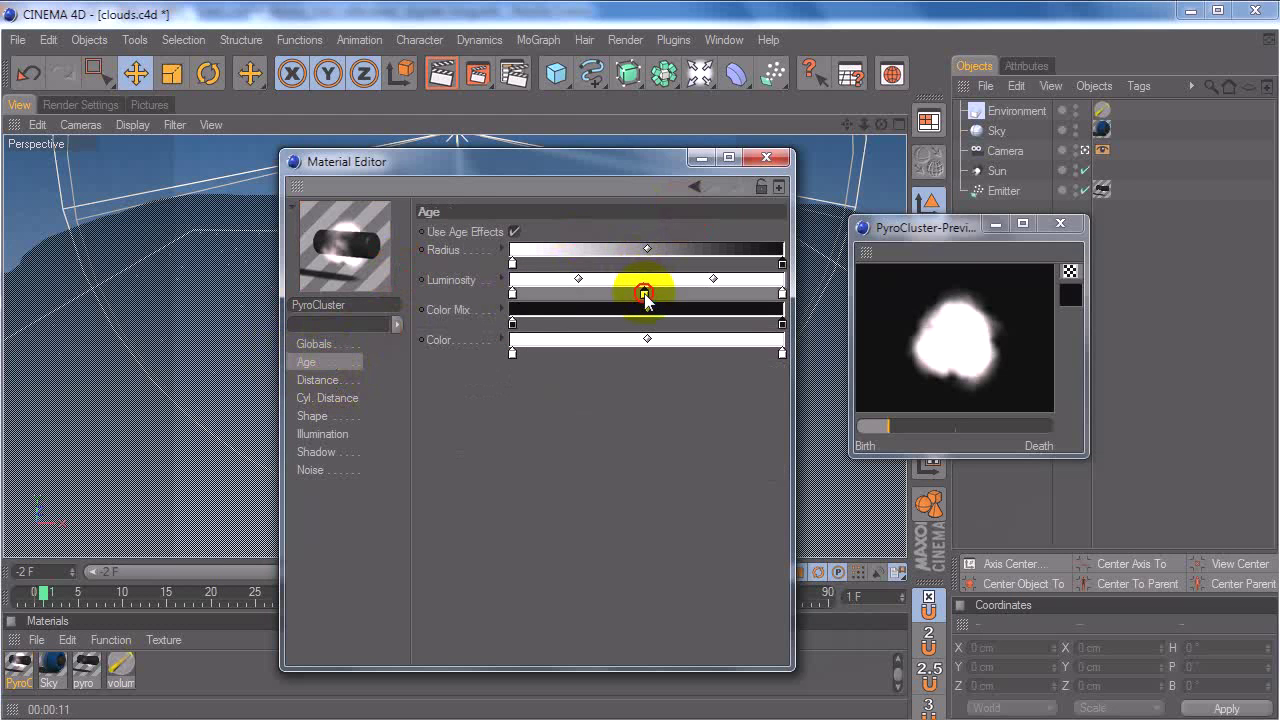
double_click(645, 294)
drag(643, 295, 705, 380)
click(534, 369)
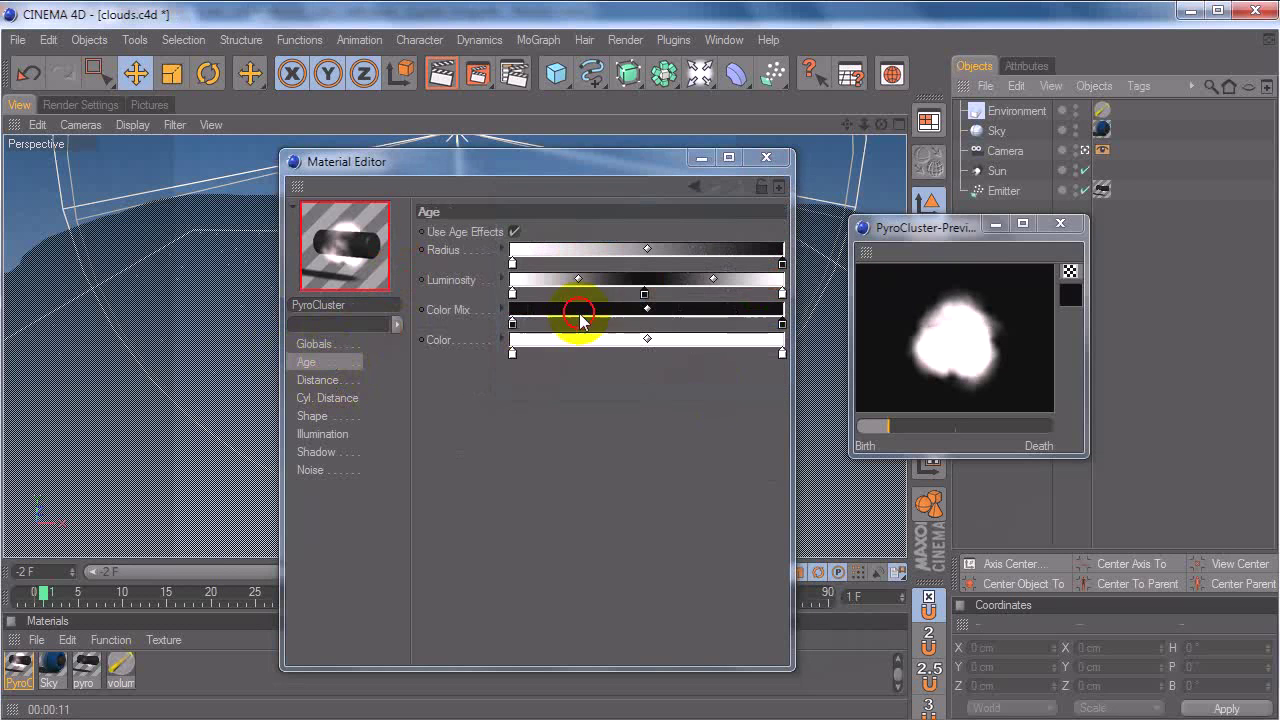
Step: Set the start and end knots of the Age Luminosity gradient to black
double_click(516, 294)
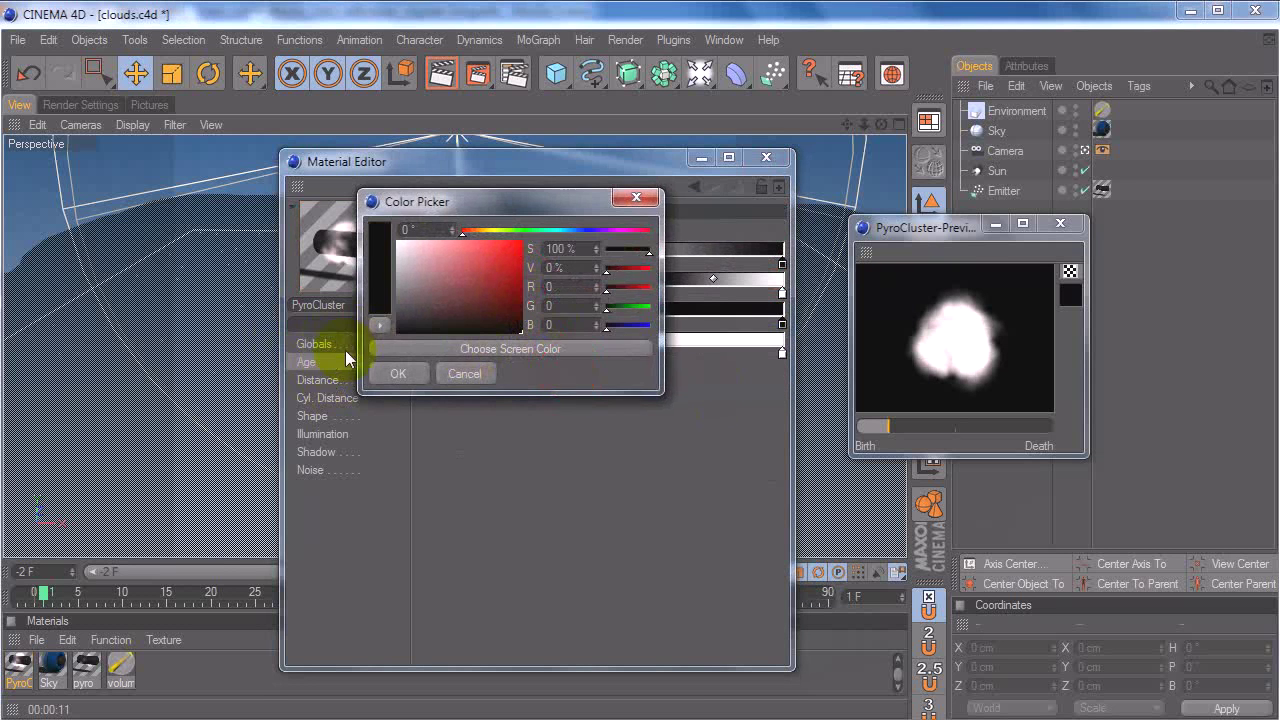
click(389, 370)
double_click(783, 294)
drag(783, 294, 805, 362)
click(667, 374)
Step: Set the middle knot of the Age Luminosity gradient to white and preview the cluster from birth to death
double_click(645, 294)
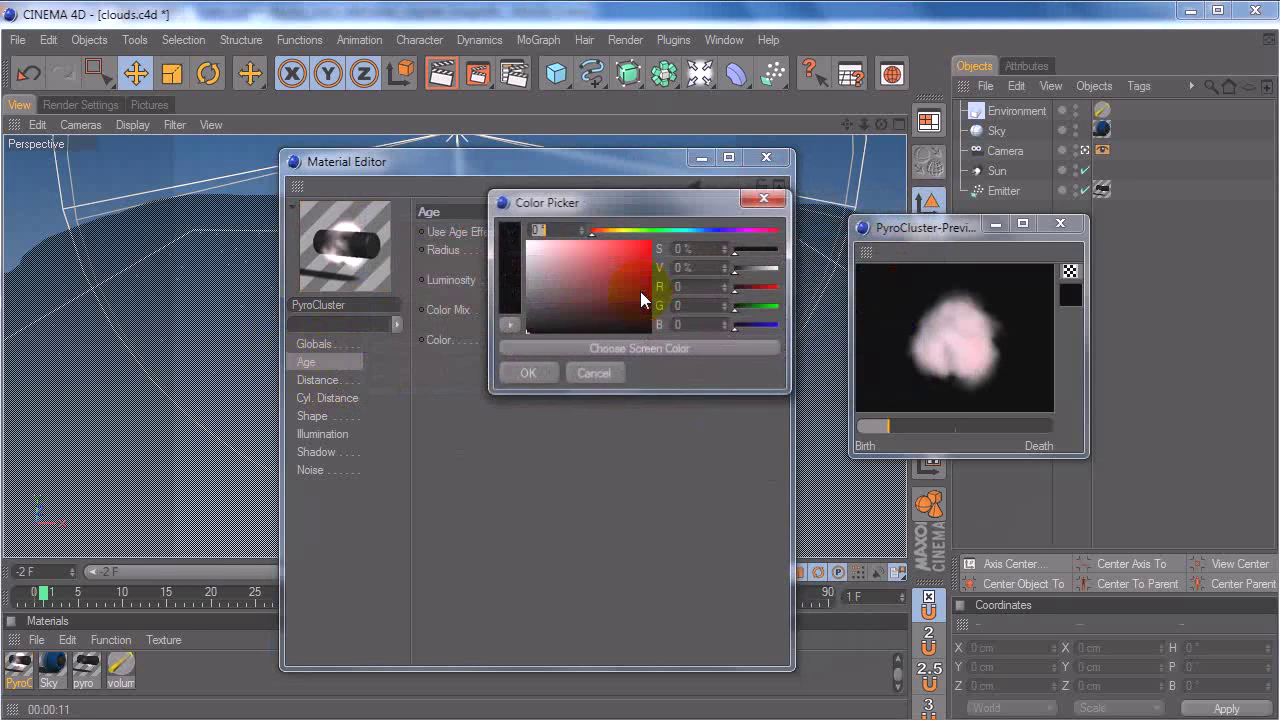
click(522, 374)
click(857, 425)
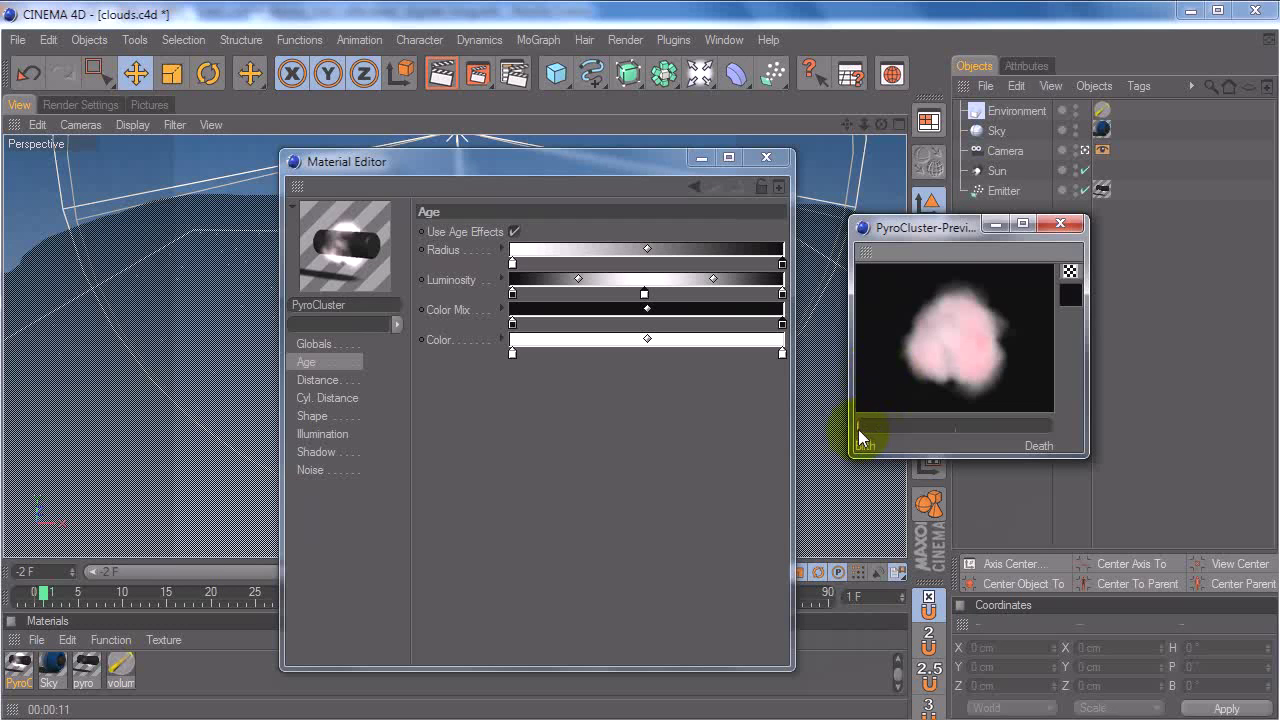
drag(864, 426, 1052, 428)
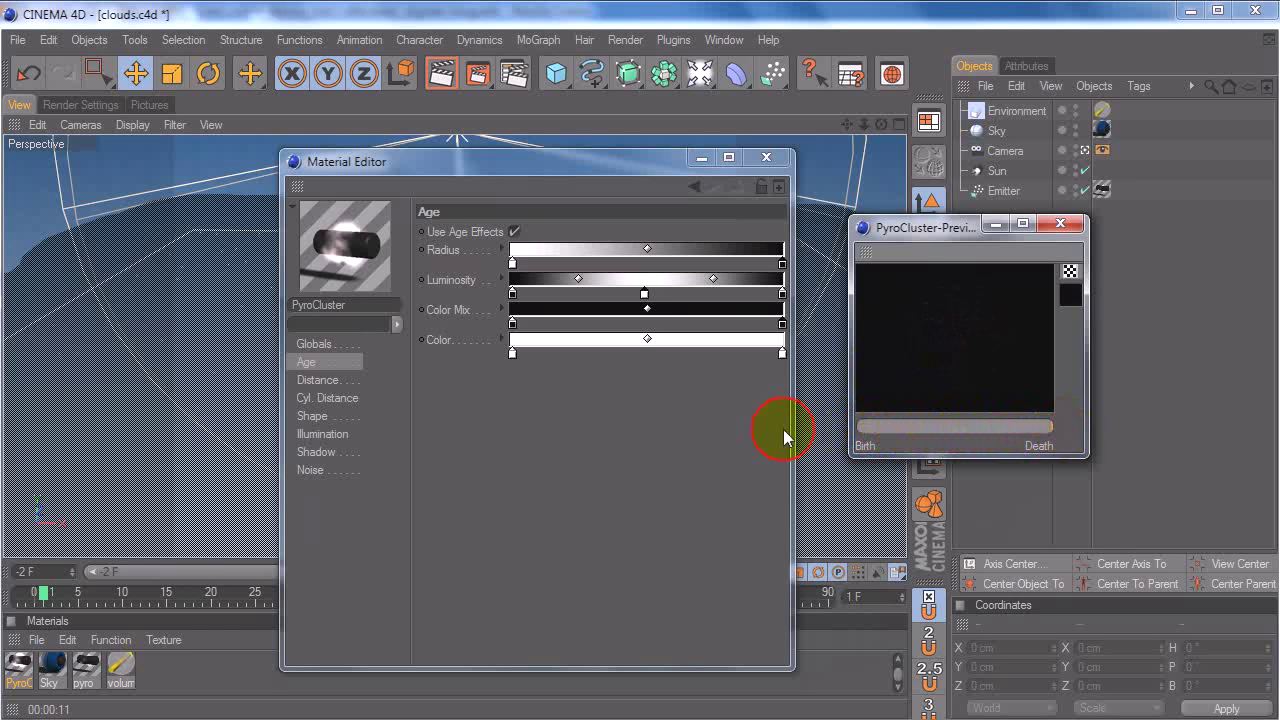
double_click(782, 295)
click(664, 373)
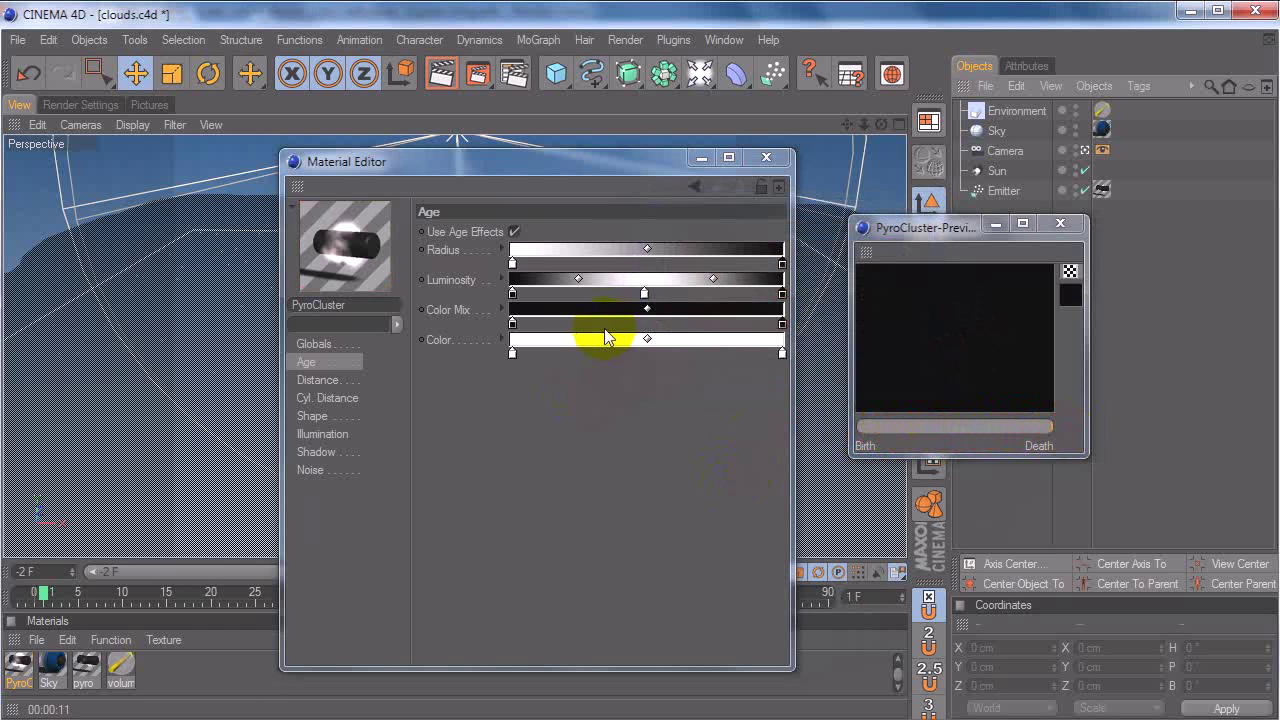
Step: Review the global color settings, then set the start knot of the Age Color gradient to bright green
click(326, 343)
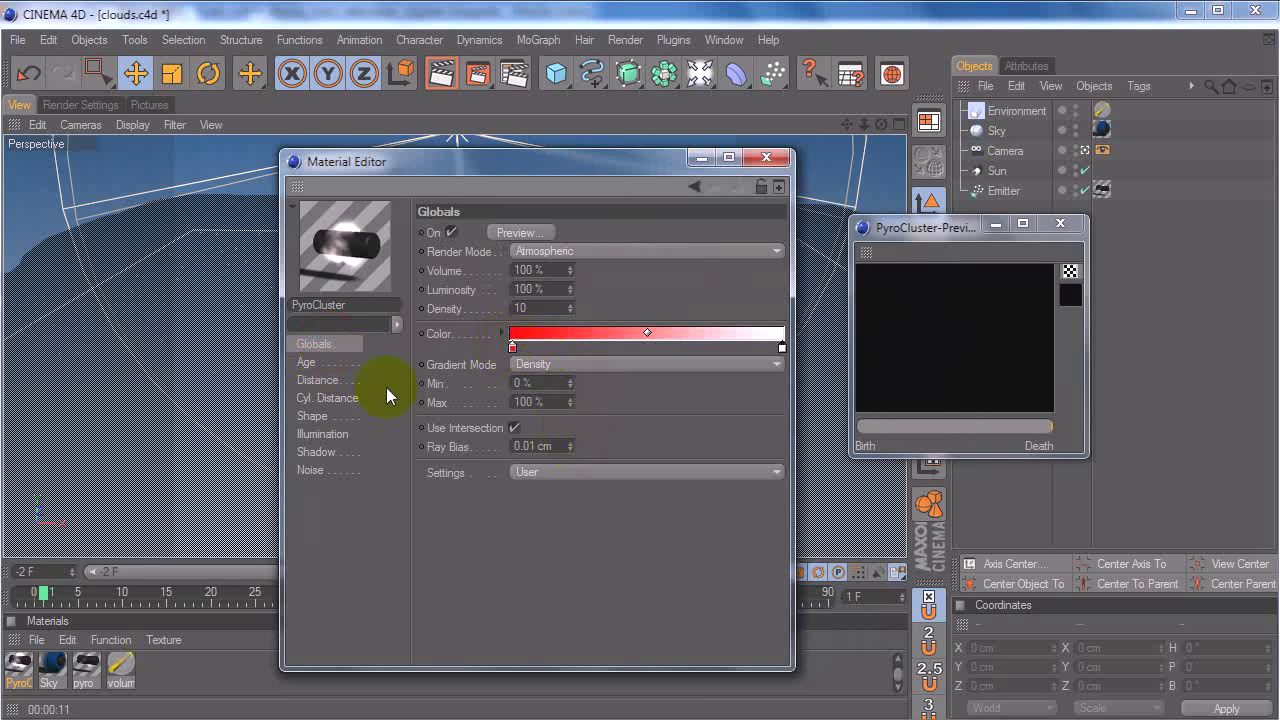
click(310, 362)
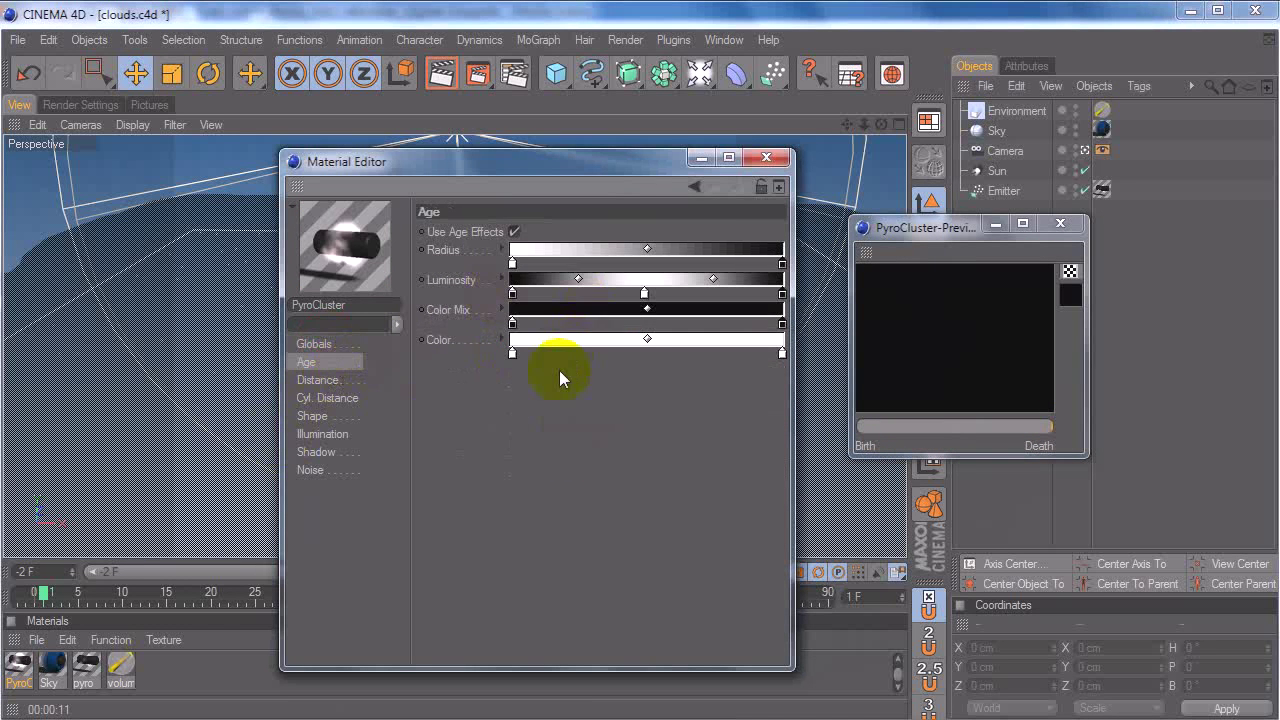
double_click(512, 352)
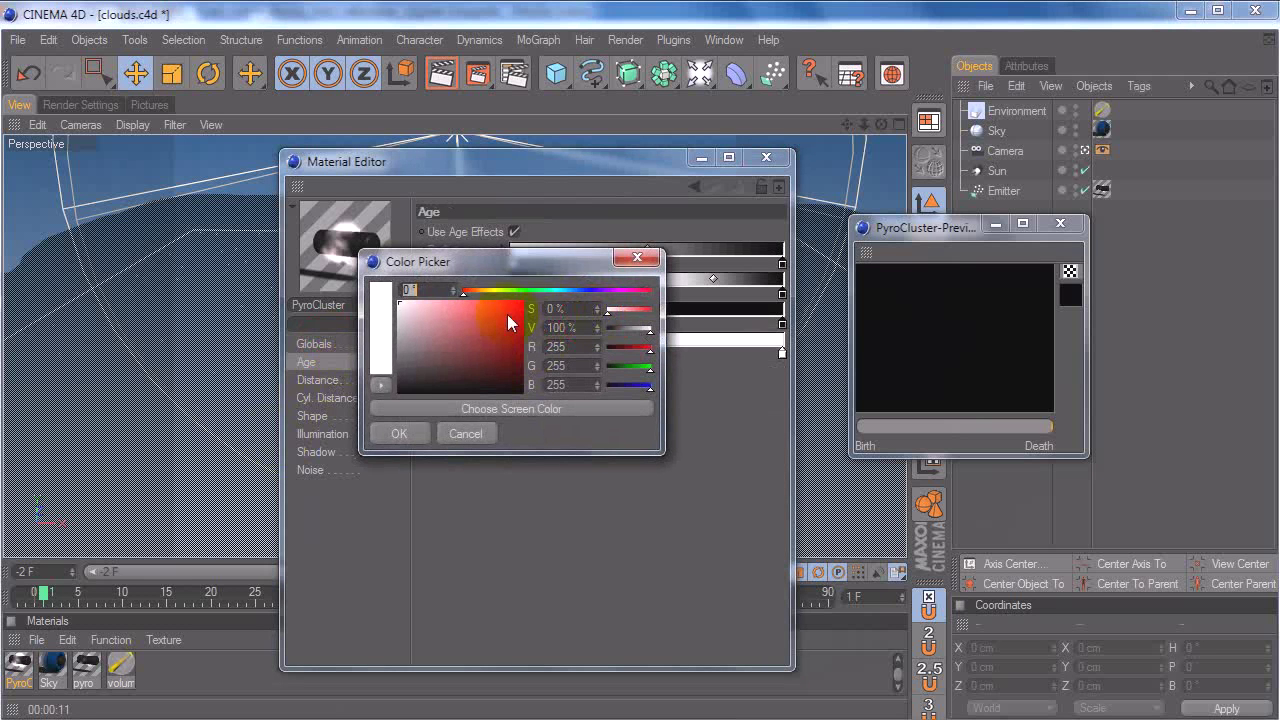
click(530, 290)
click(508, 310)
click(373, 435)
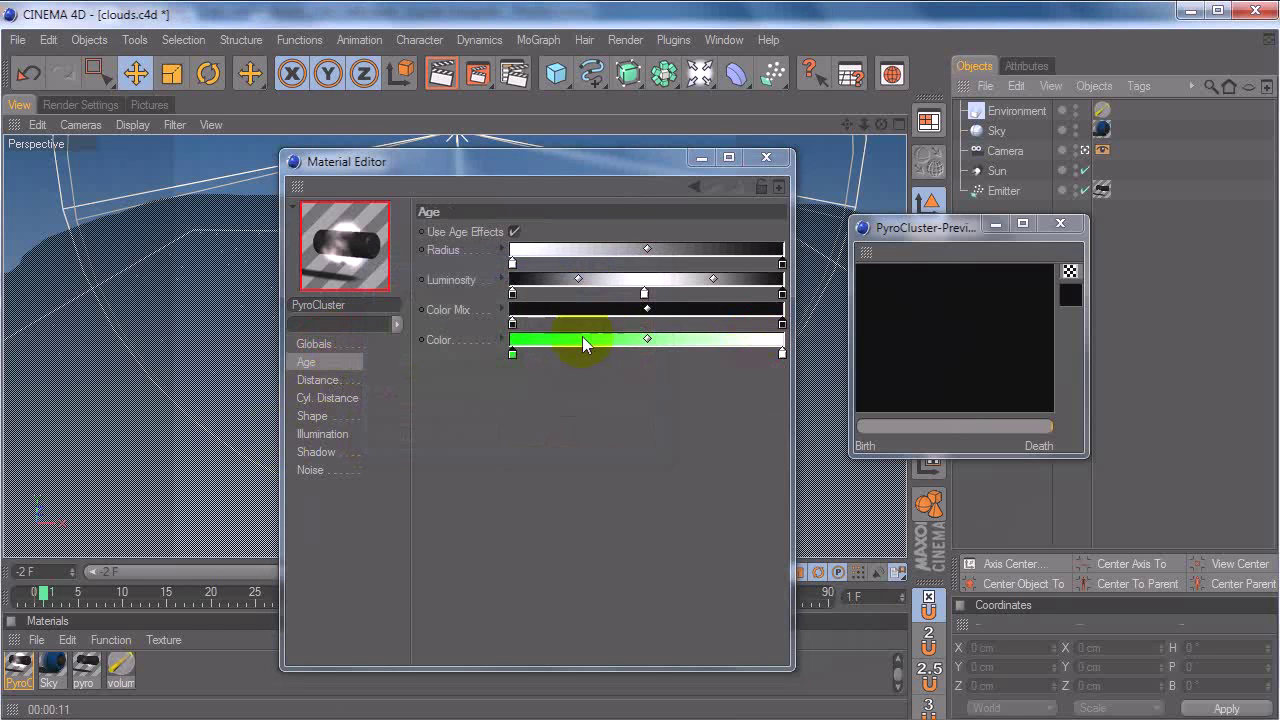
Step: Set the end knot of the Age Color Mix gradient to white and return the preview to birth
double_click(782, 352)
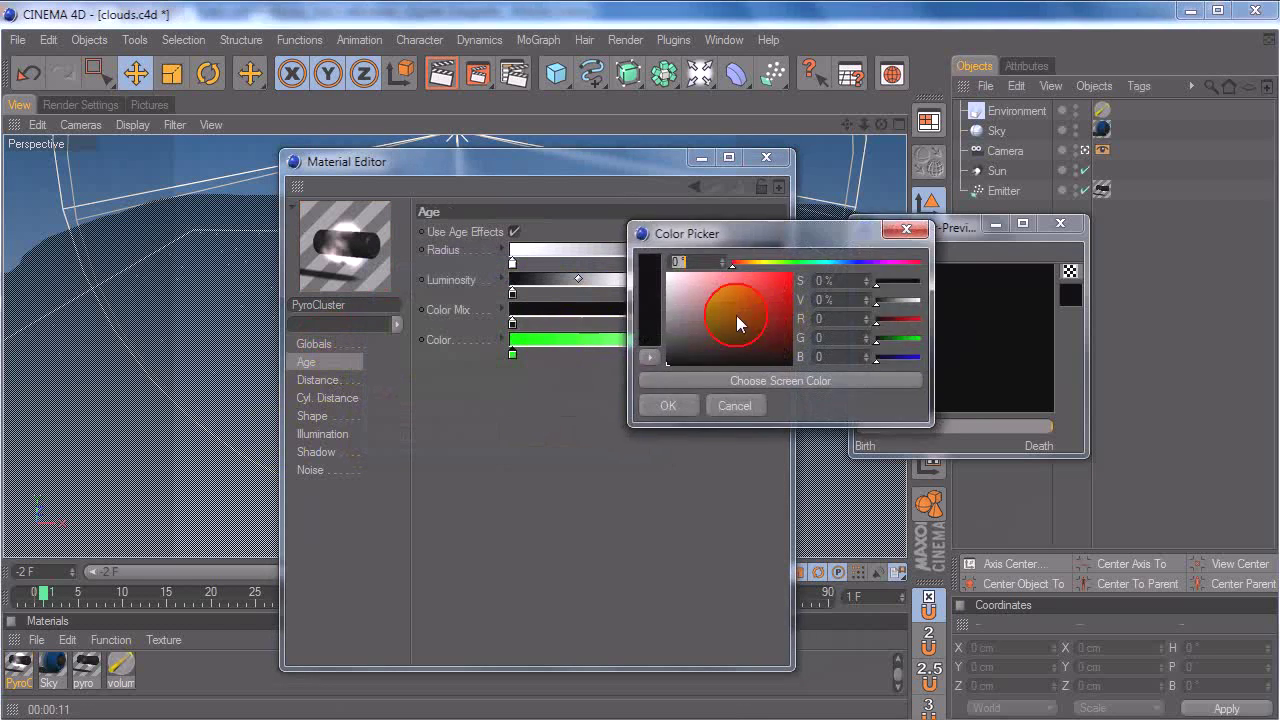
click(678, 406)
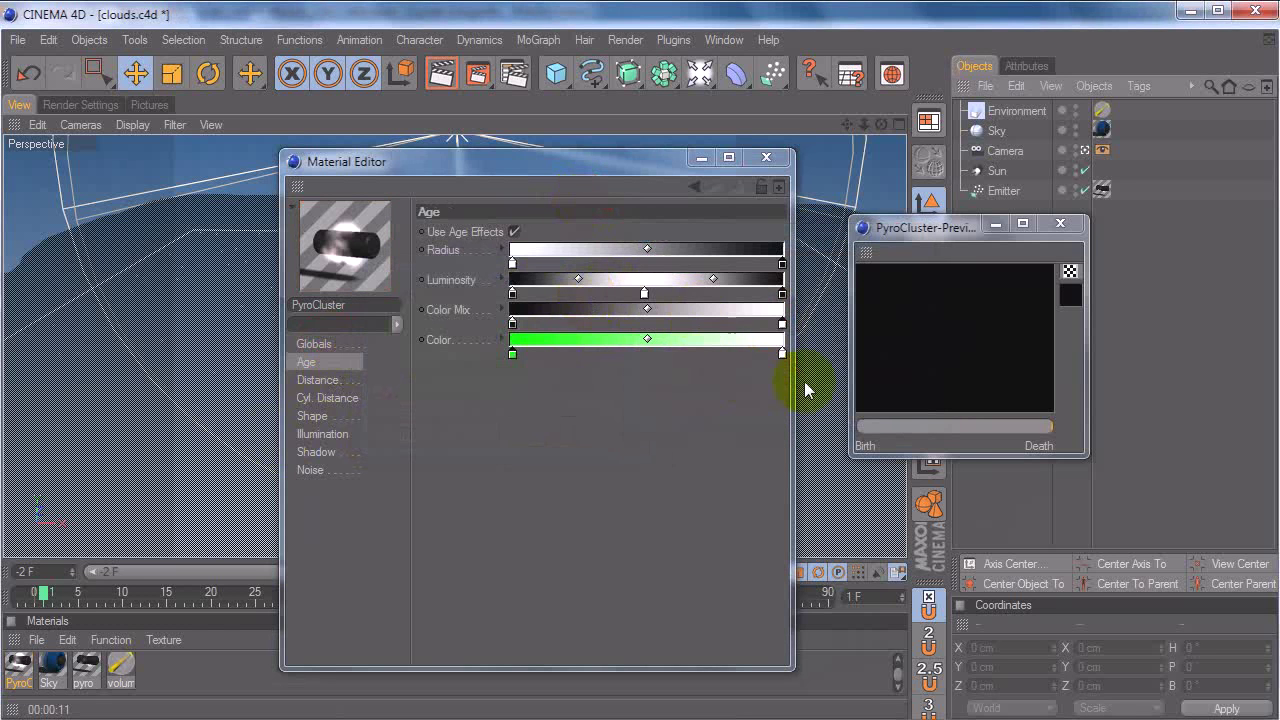
drag(908, 437, 857, 428)
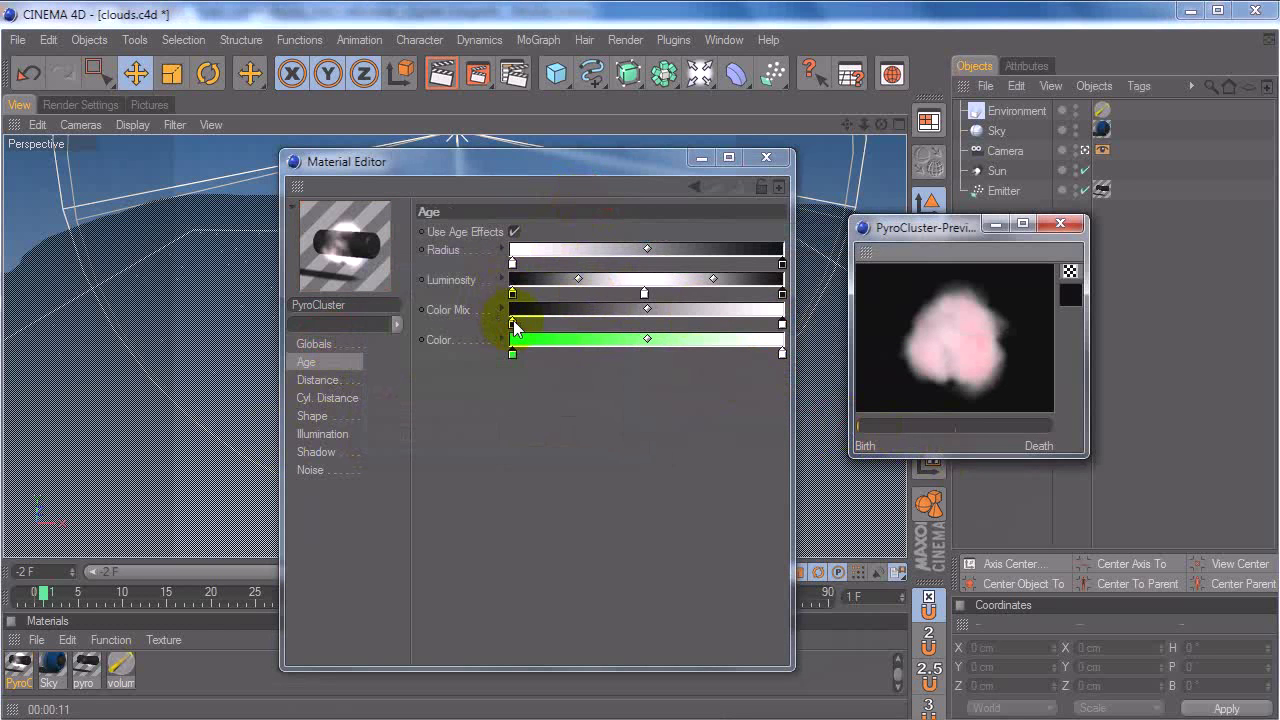
drag(855, 427, 828, 421)
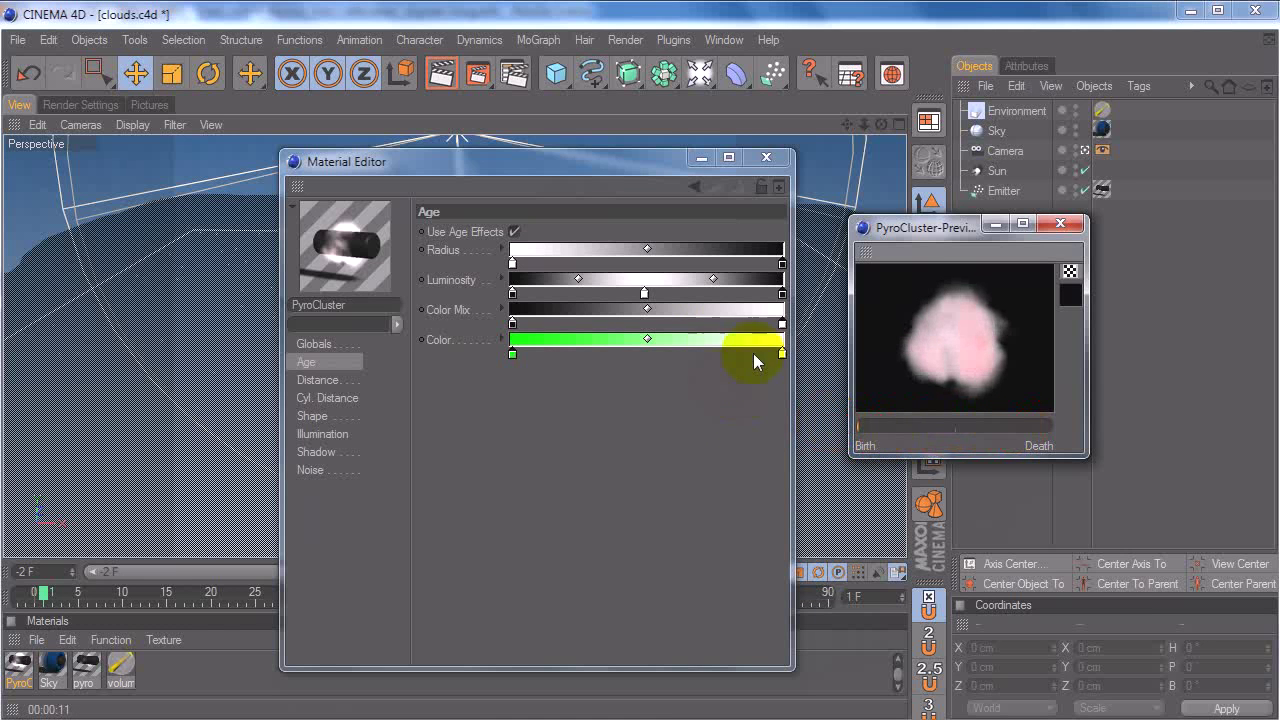
Step: Set the global Gradient Mode to Local Radius and preview the cluster near birth
click(320, 344)
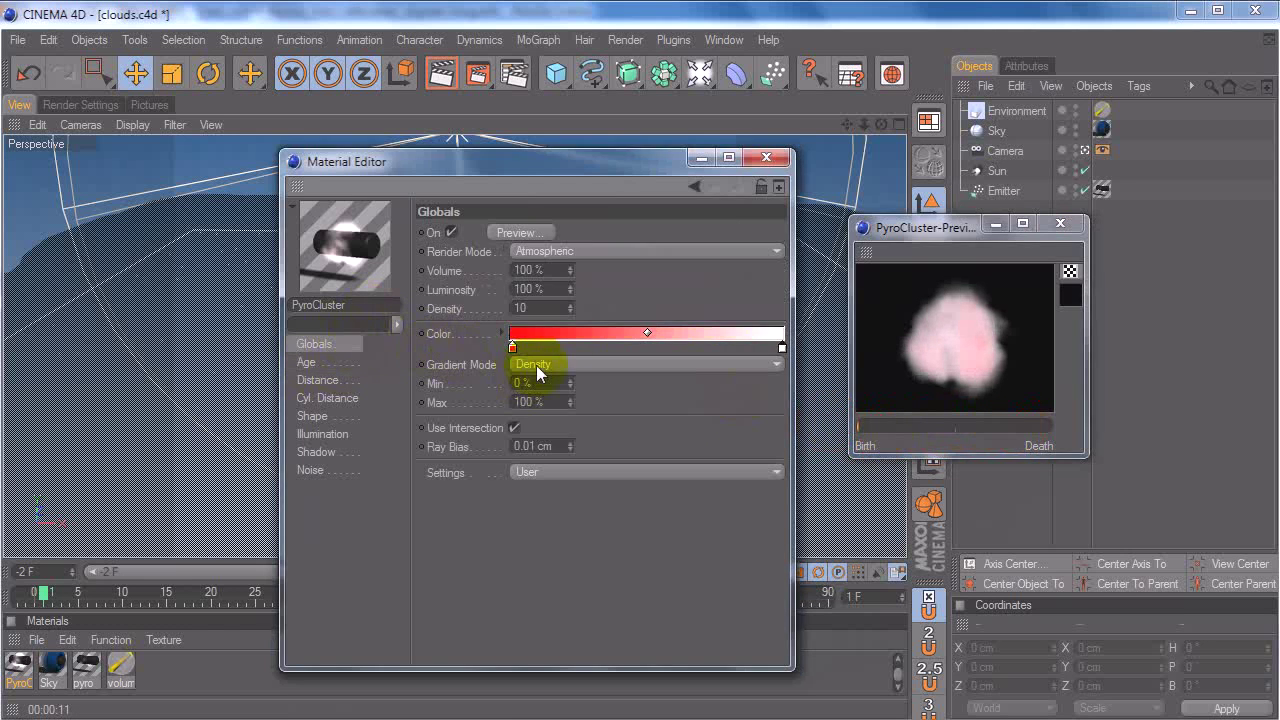
click(560, 363)
click(578, 401)
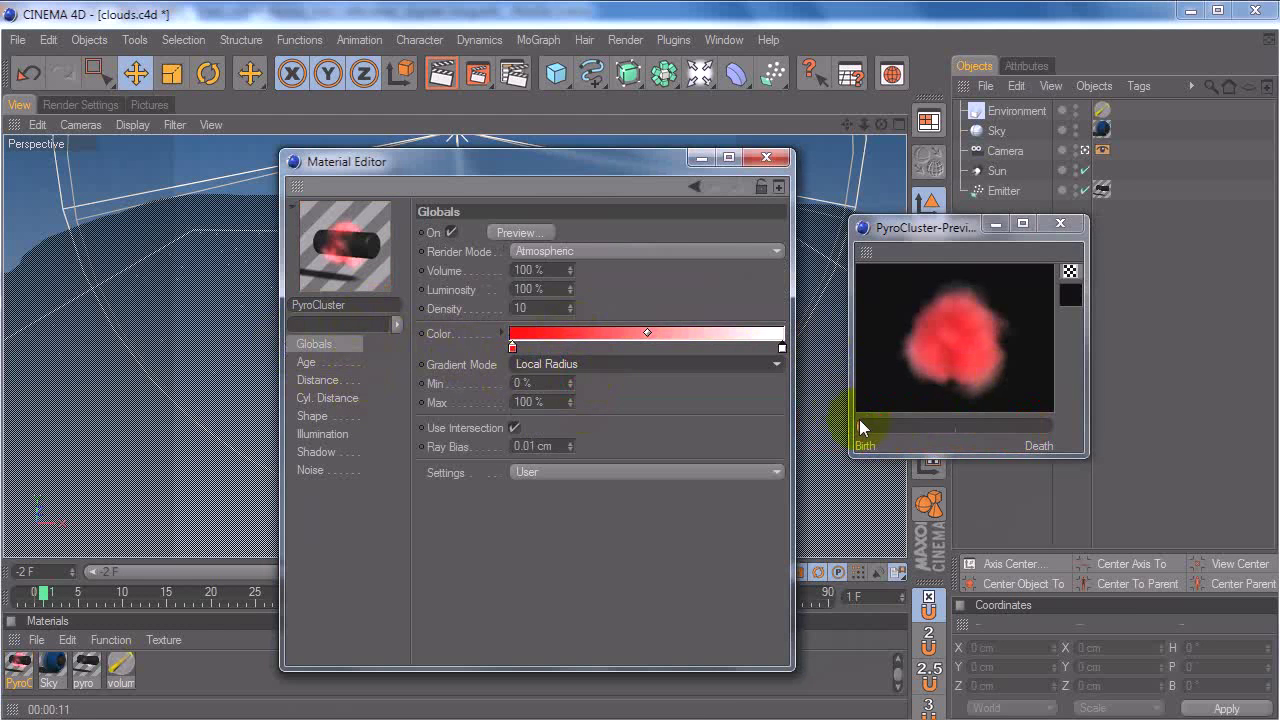
mouse_move(864, 428)
mouse_down()
mouse_move(966, 429)
mouse_move(863, 428)
mouse_up()
Step: Set the end knot of the Age Radius gradient to white and preview the cluster's aging
click(302, 362)
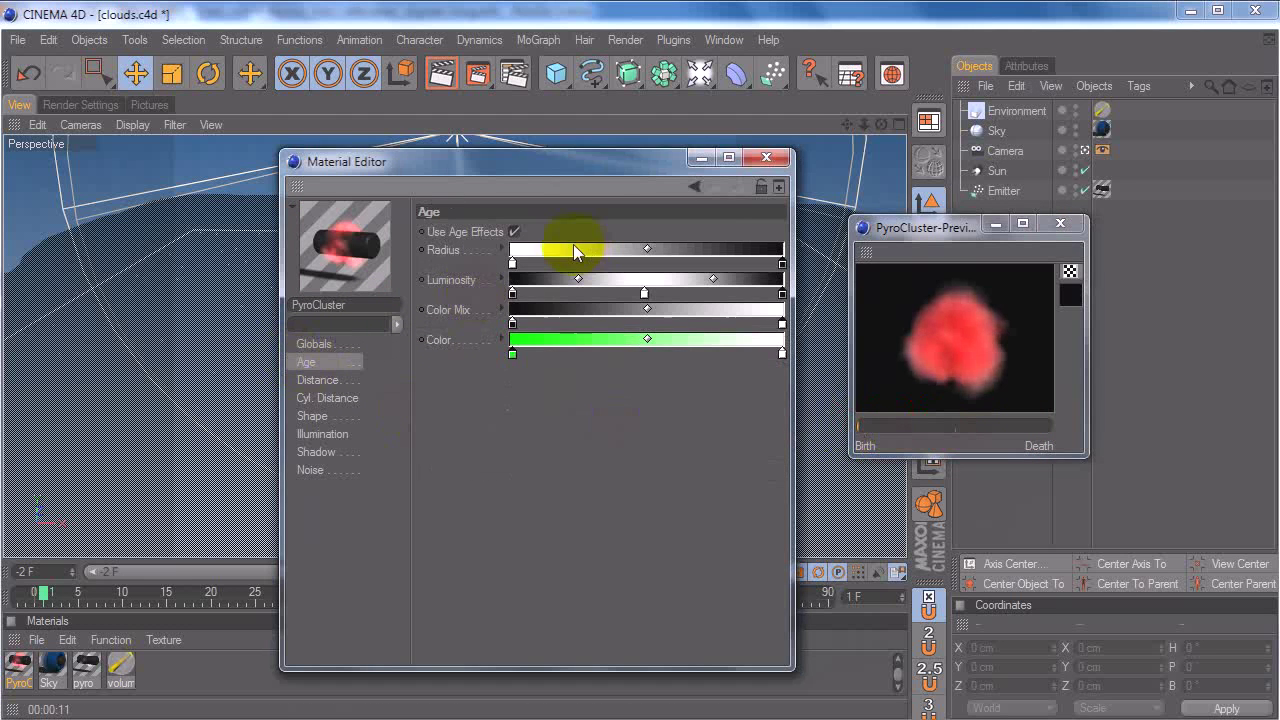
double_click(783, 265)
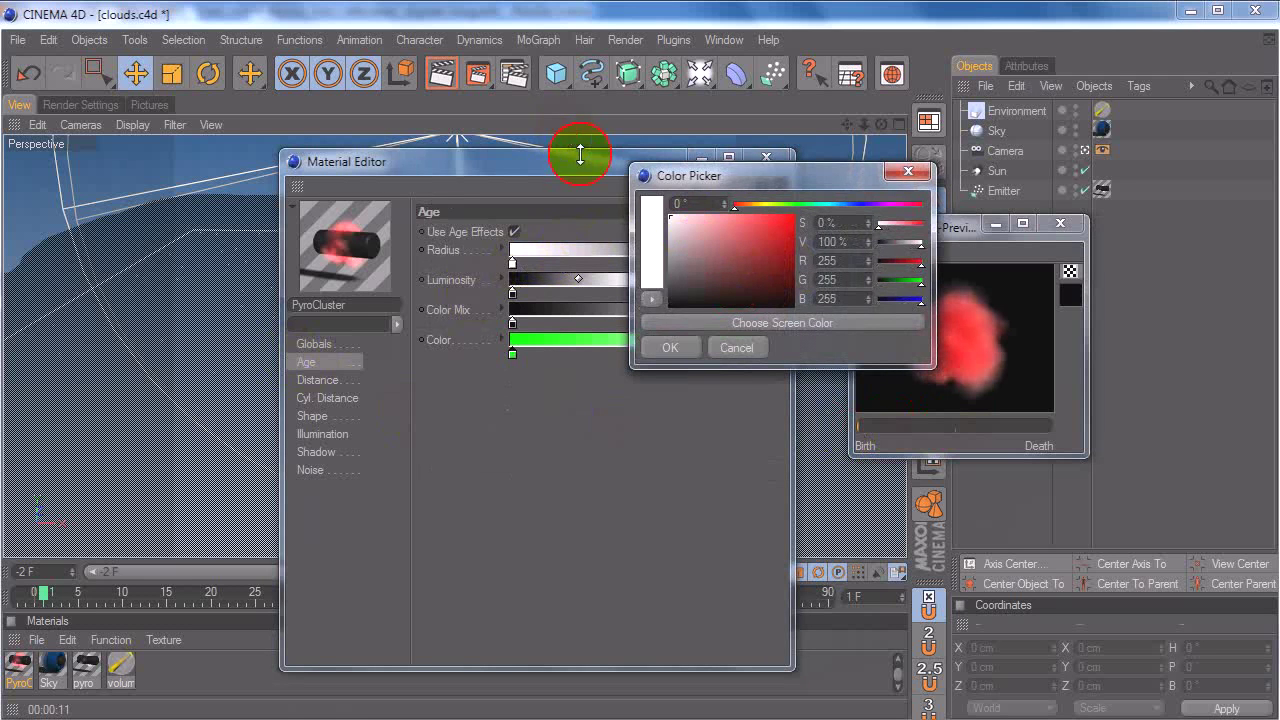
click(674, 343)
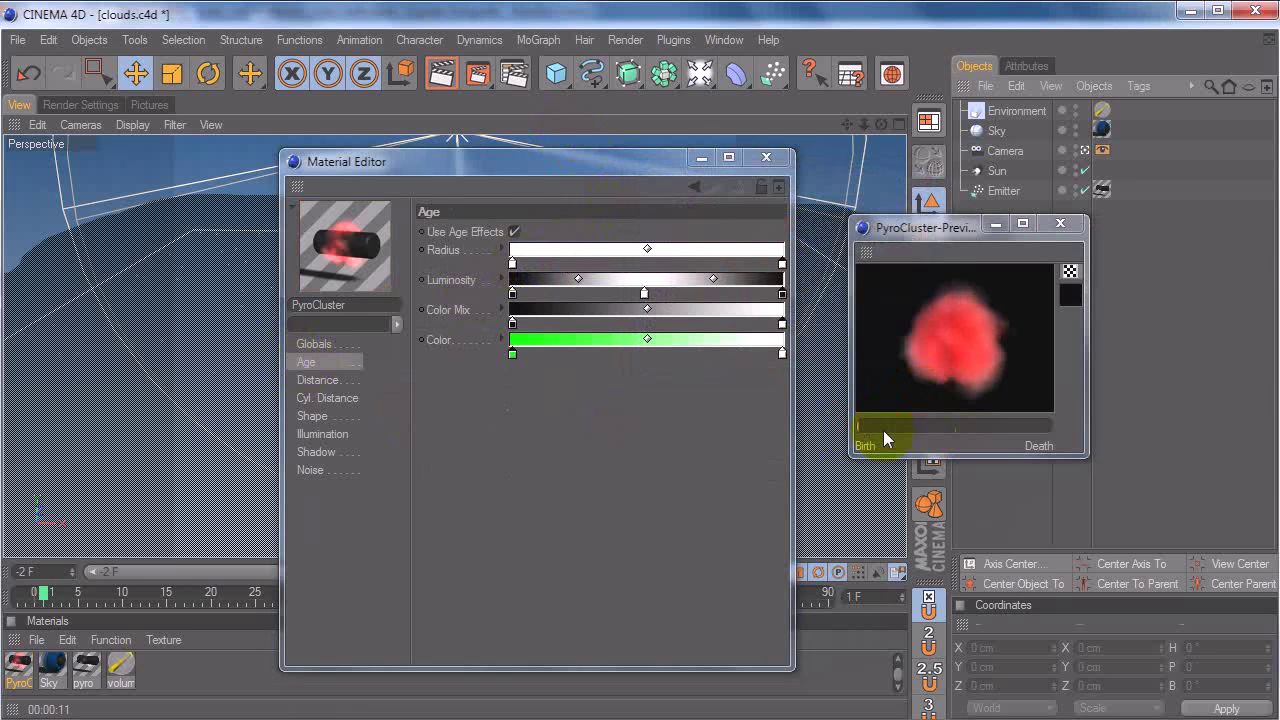
drag(873, 423, 992, 421)
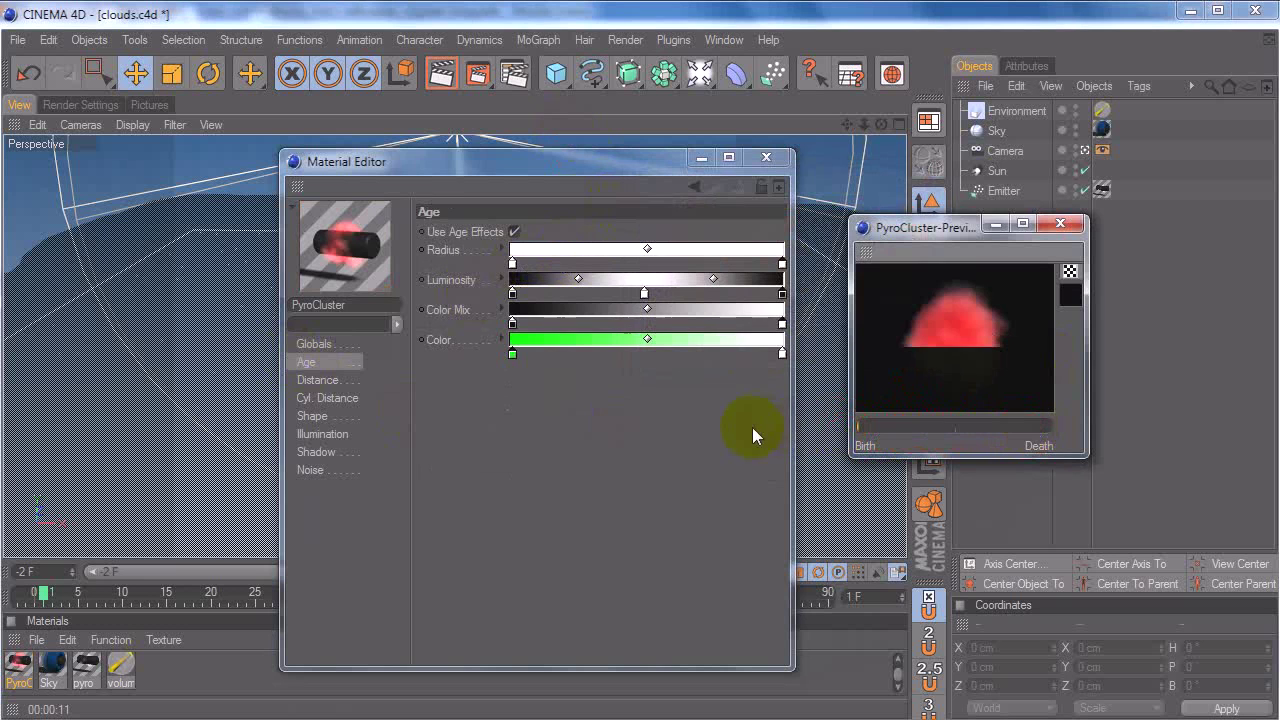
Step: Enable alpha editing for the Age Color gradient and check its start knot's value without changing it
click(504, 341)
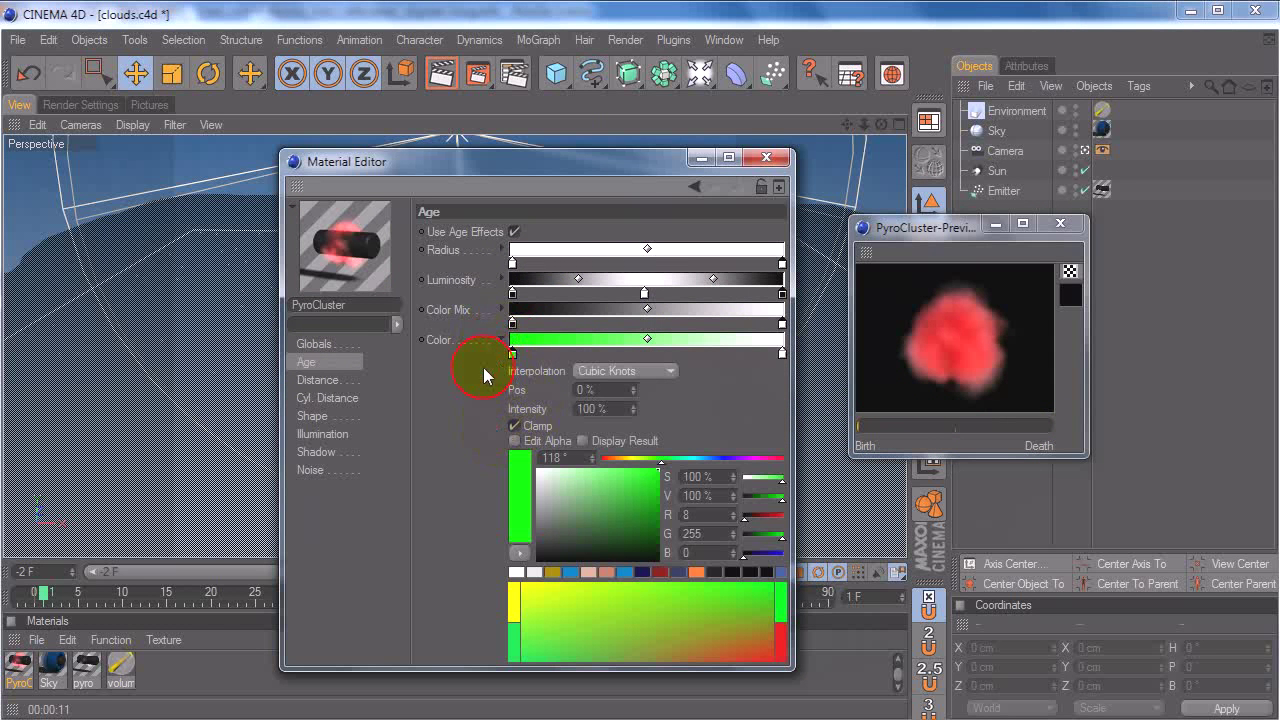
click(500, 308)
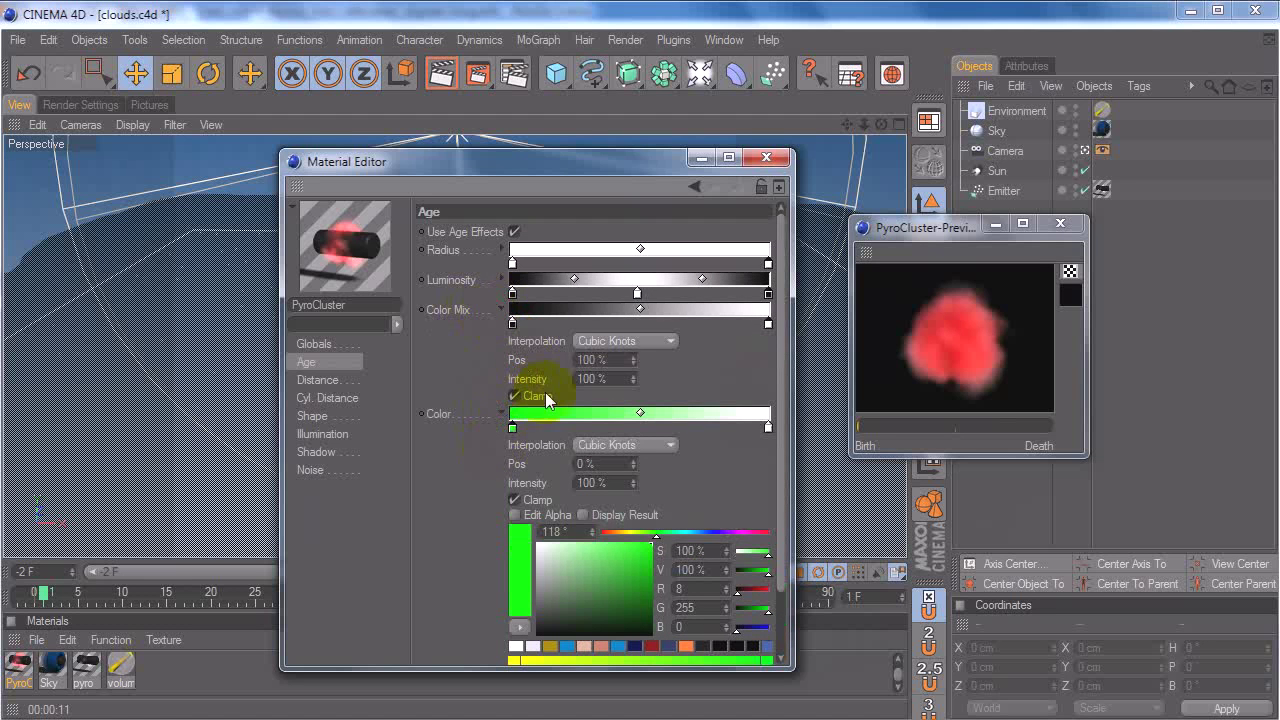
click(507, 318)
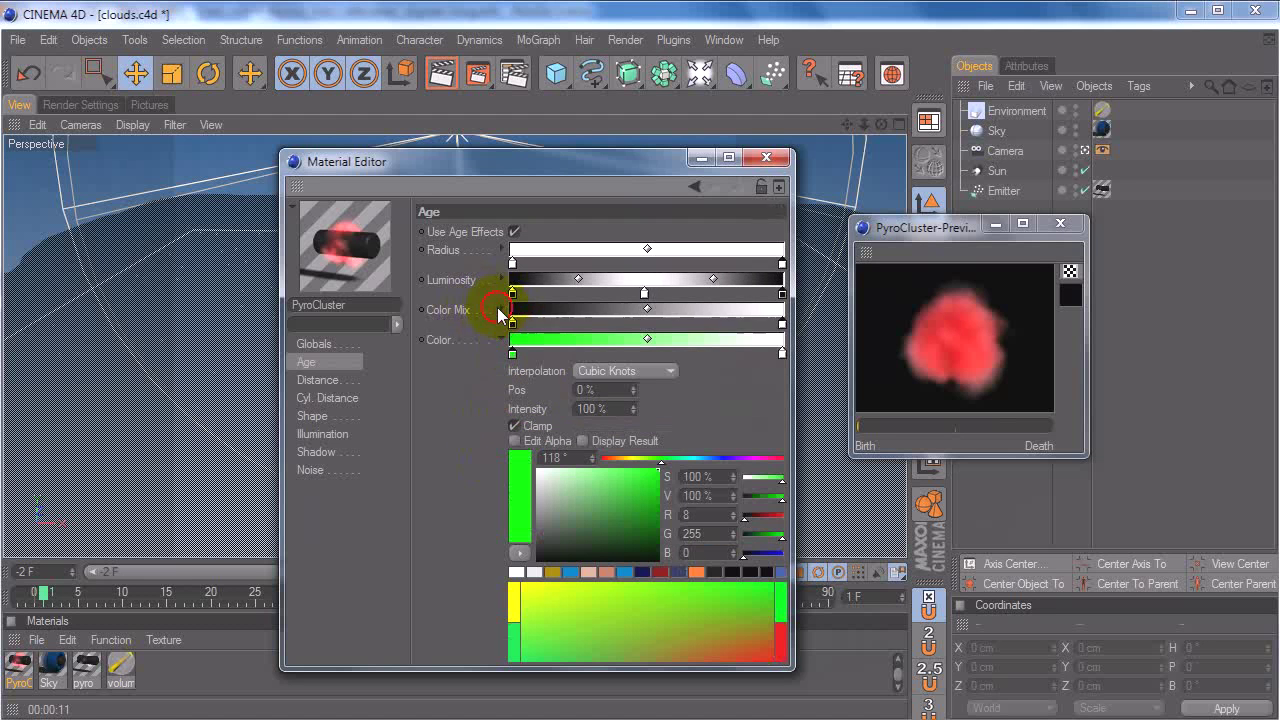
click(514, 441)
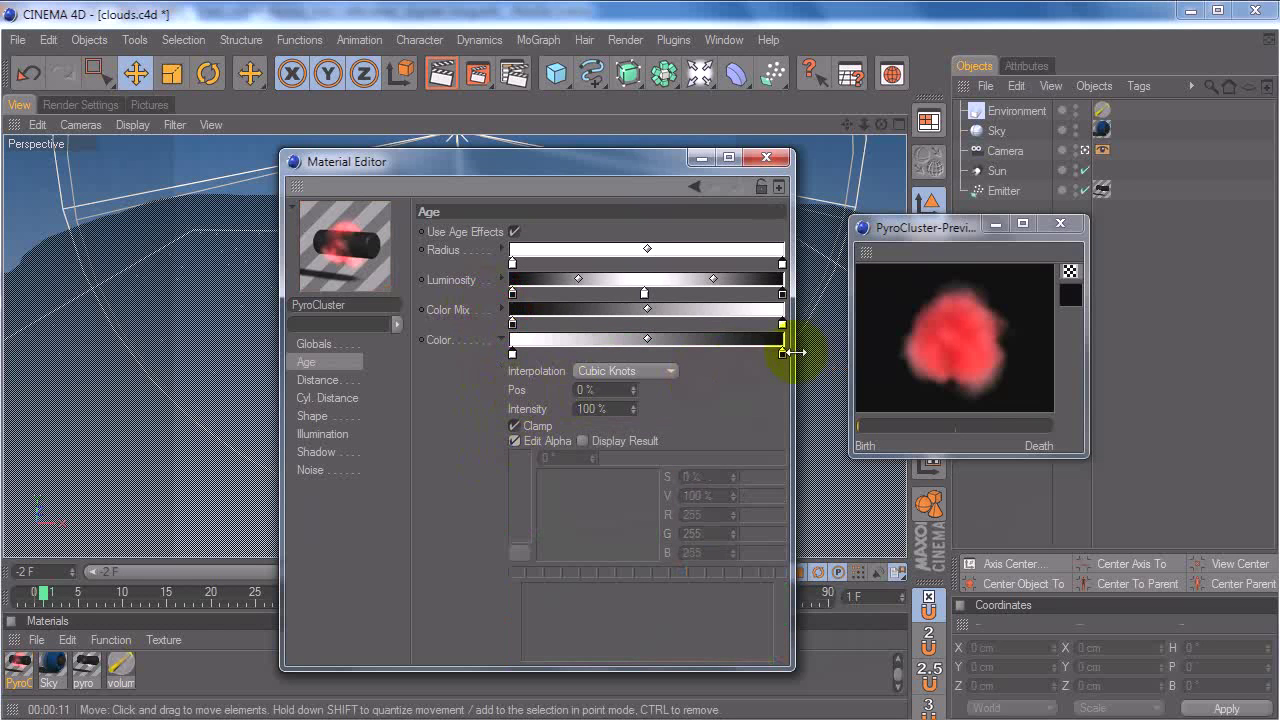
click(512, 354)
click(779, 354)
double_click(513, 354)
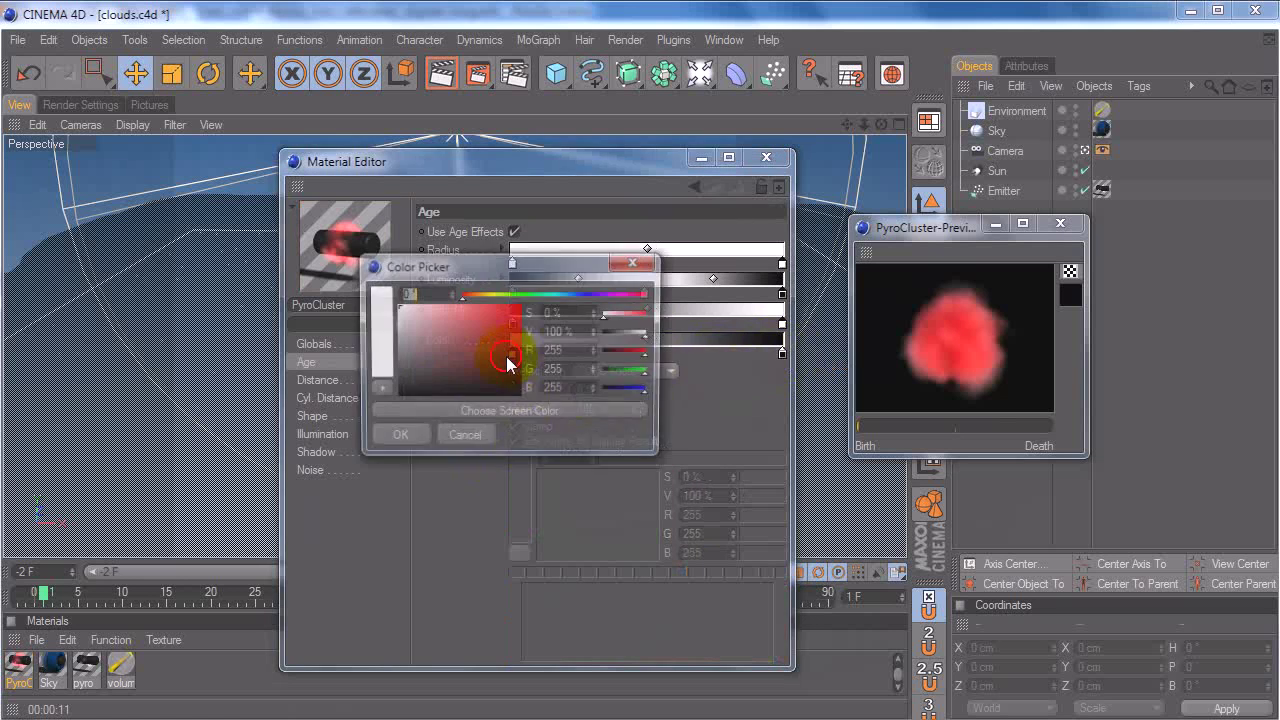
click(449, 434)
Step: Set the end knot of the Age Color gradient's alpha to white and preview the cluster up to death
click(781, 325)
double_click(779, 325)
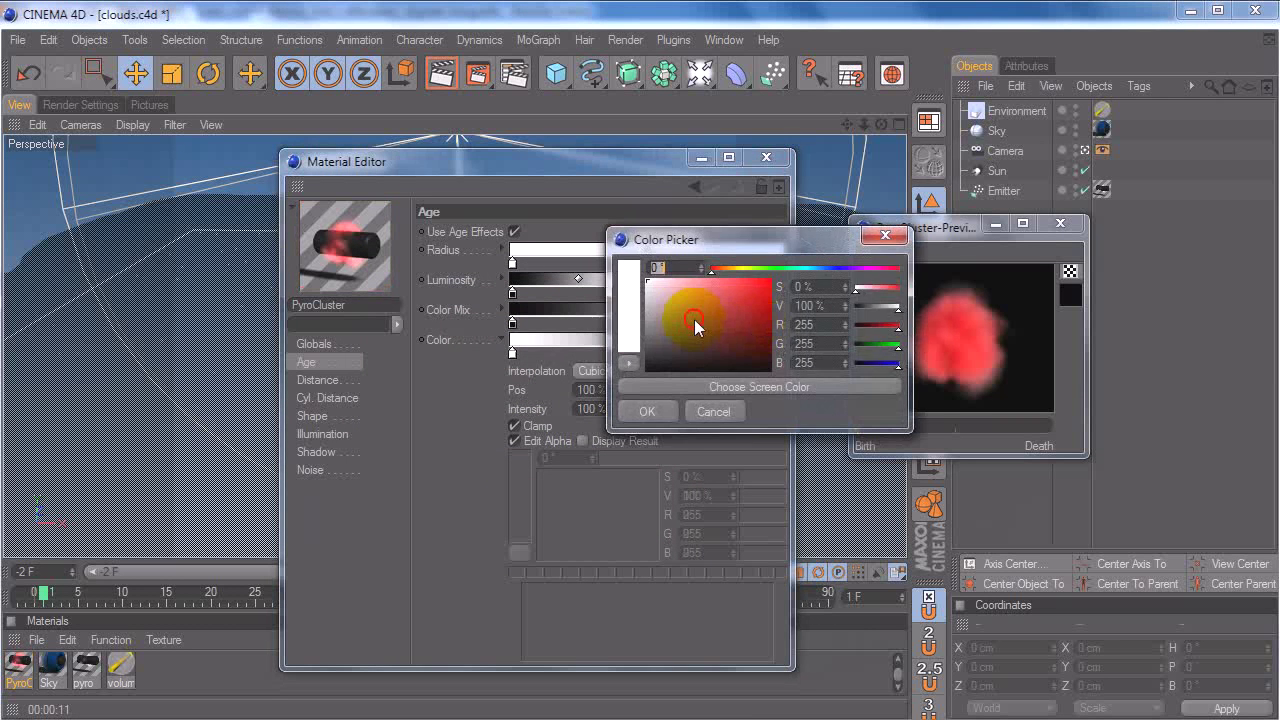
click(883, 430)
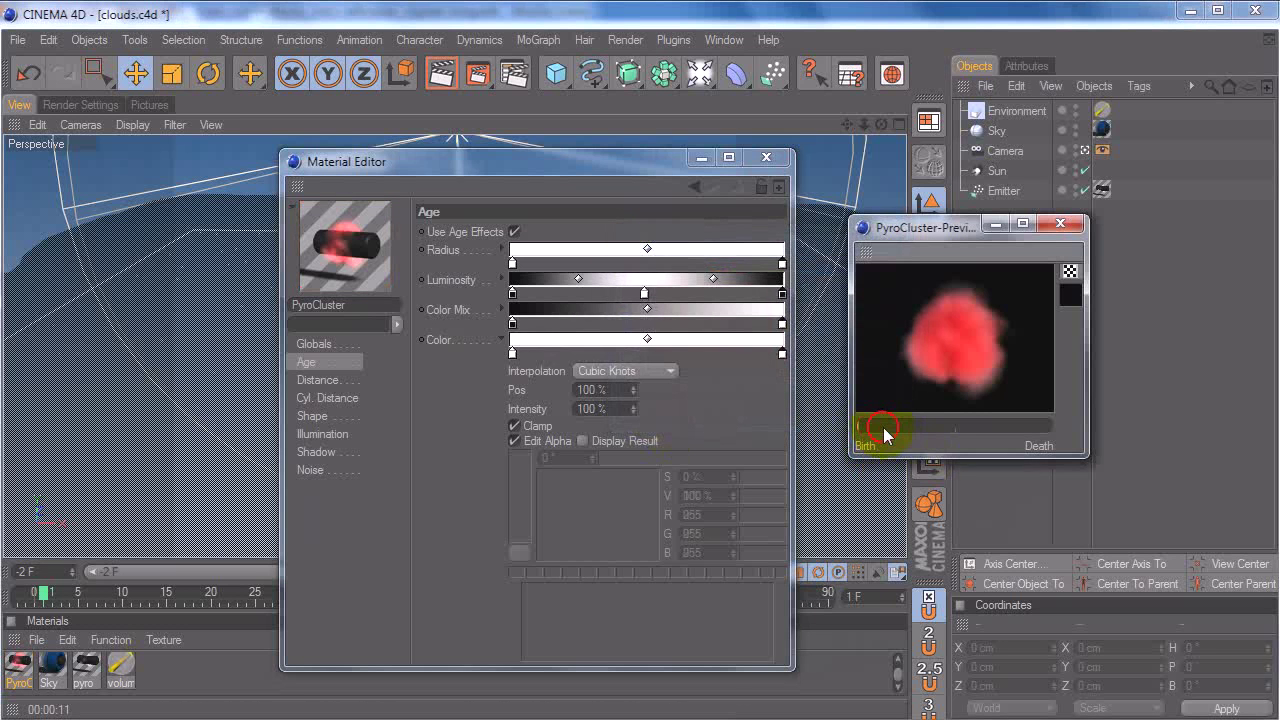
drag(884, 430, 1066, 426)
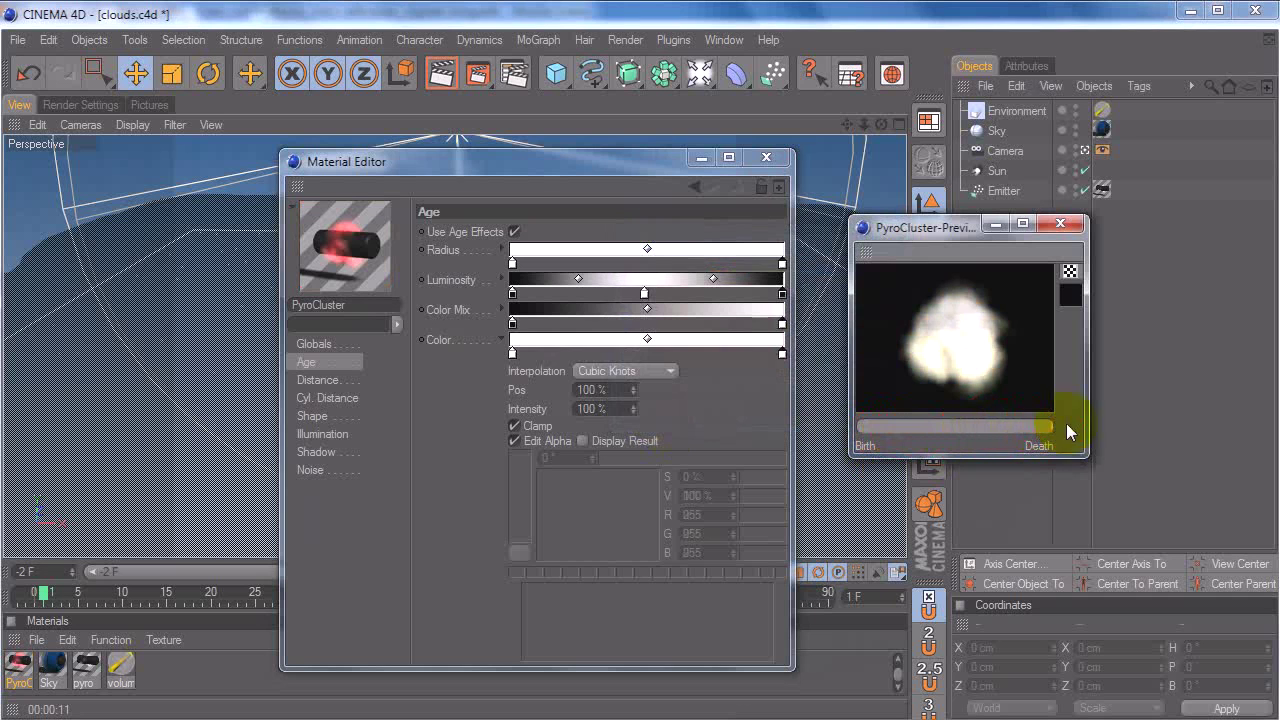
Step: Set the end knot of the Age Color gradient's alpha to black at 0% intensity and preview the cluster between mid-life and death
click(782, 354)
double_click(782, 354)
drag(745, 338, 798, 412)
click(688, 434)
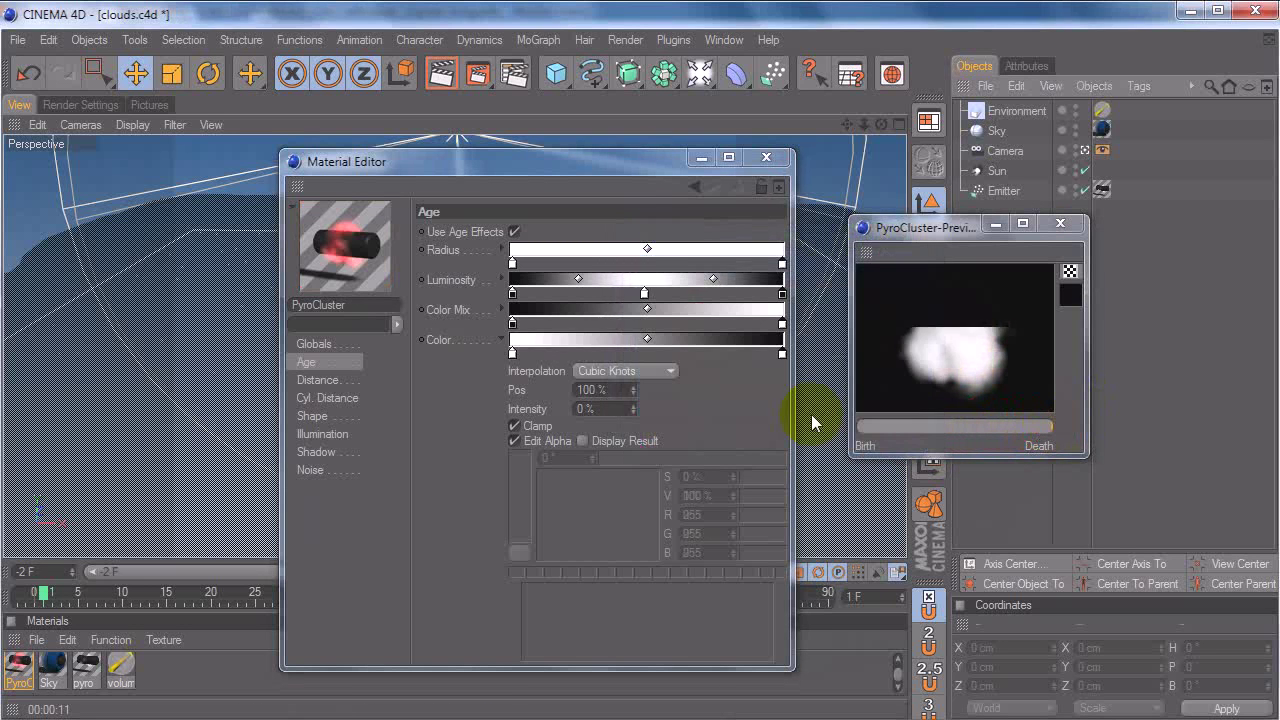
drag(966, 428, 1056, 438)
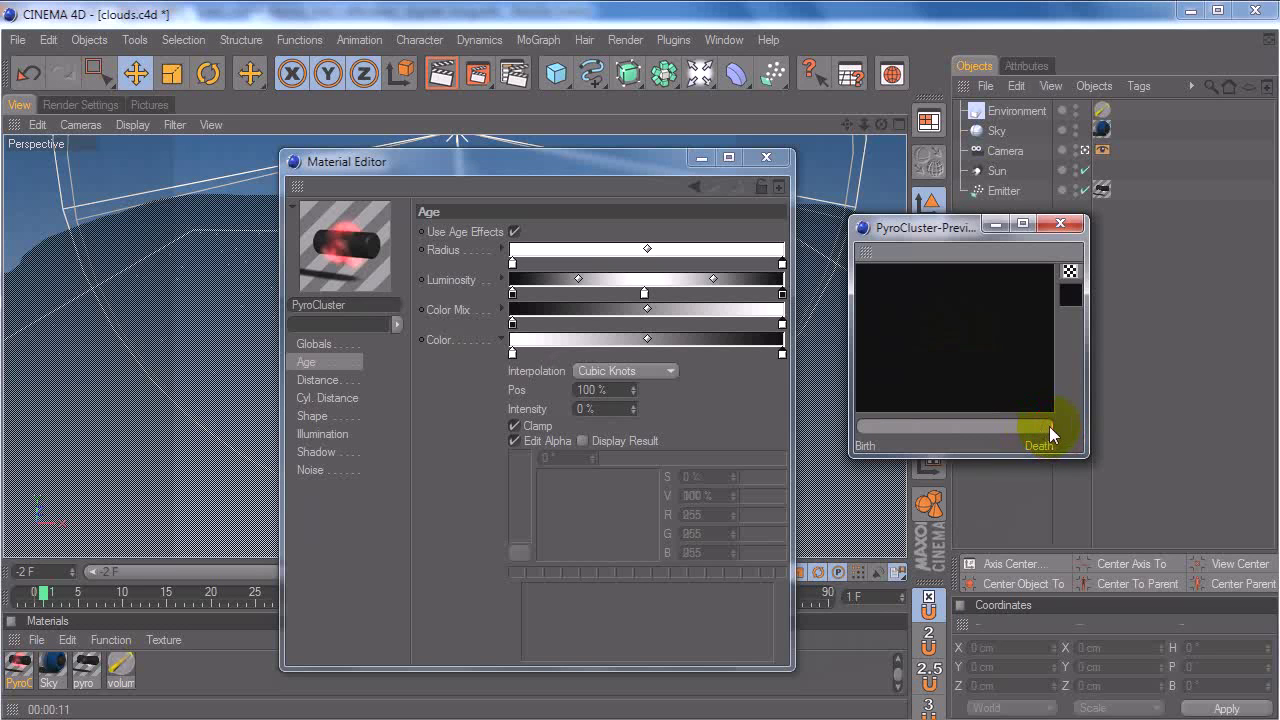
drag(1046, 425, 960, 429)
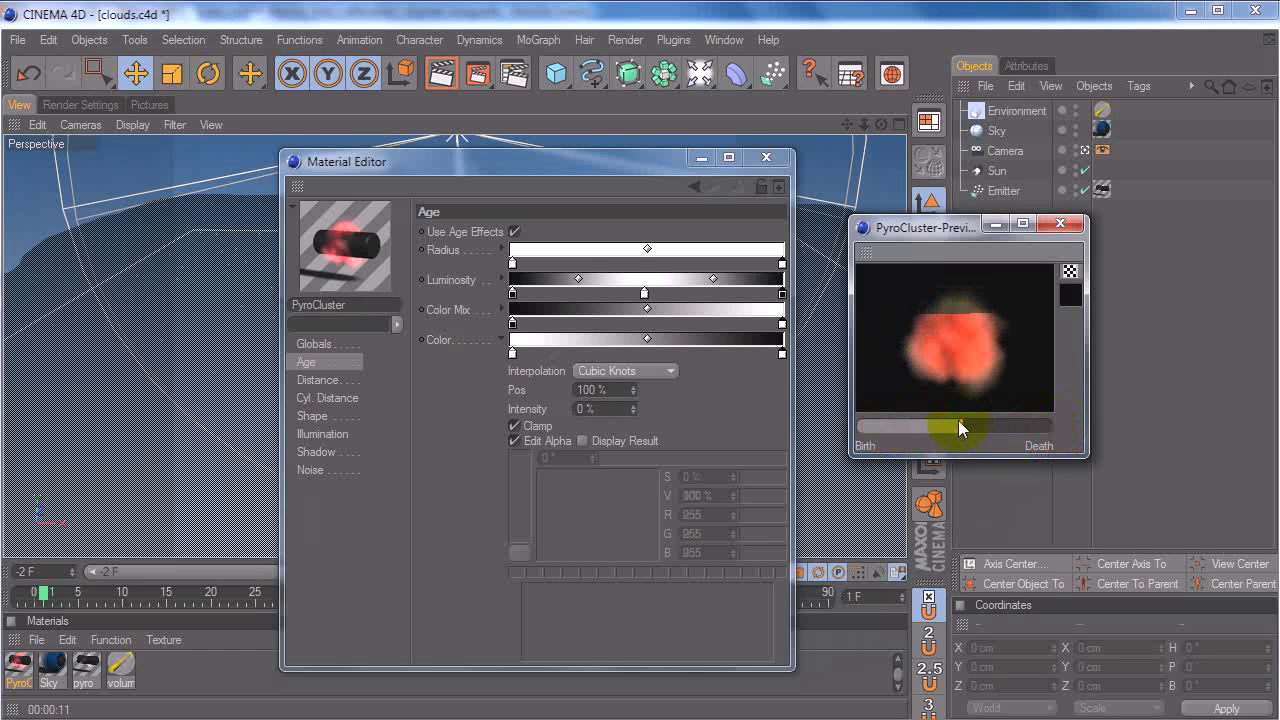
Step: Enable the material's distance effects and examine the range and gradient settings alongside the emitter in the viewport
click(503, 338)
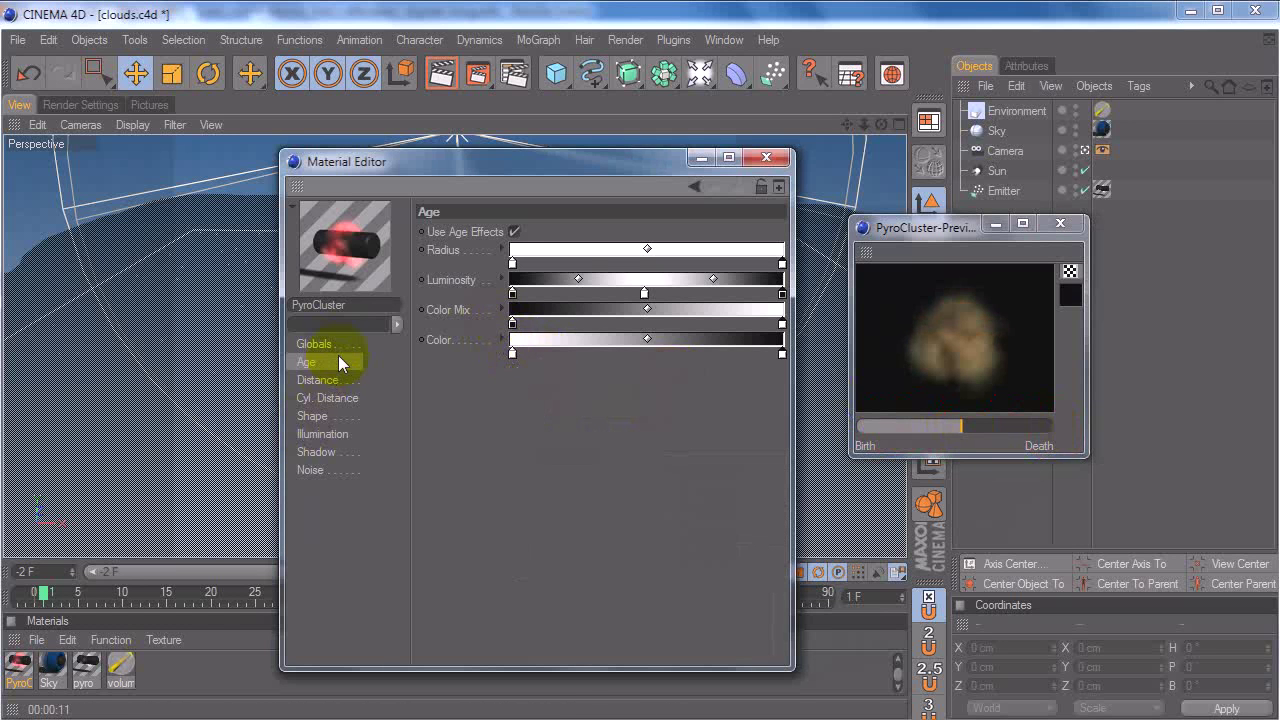
click(514, 232)
click(318, 380)
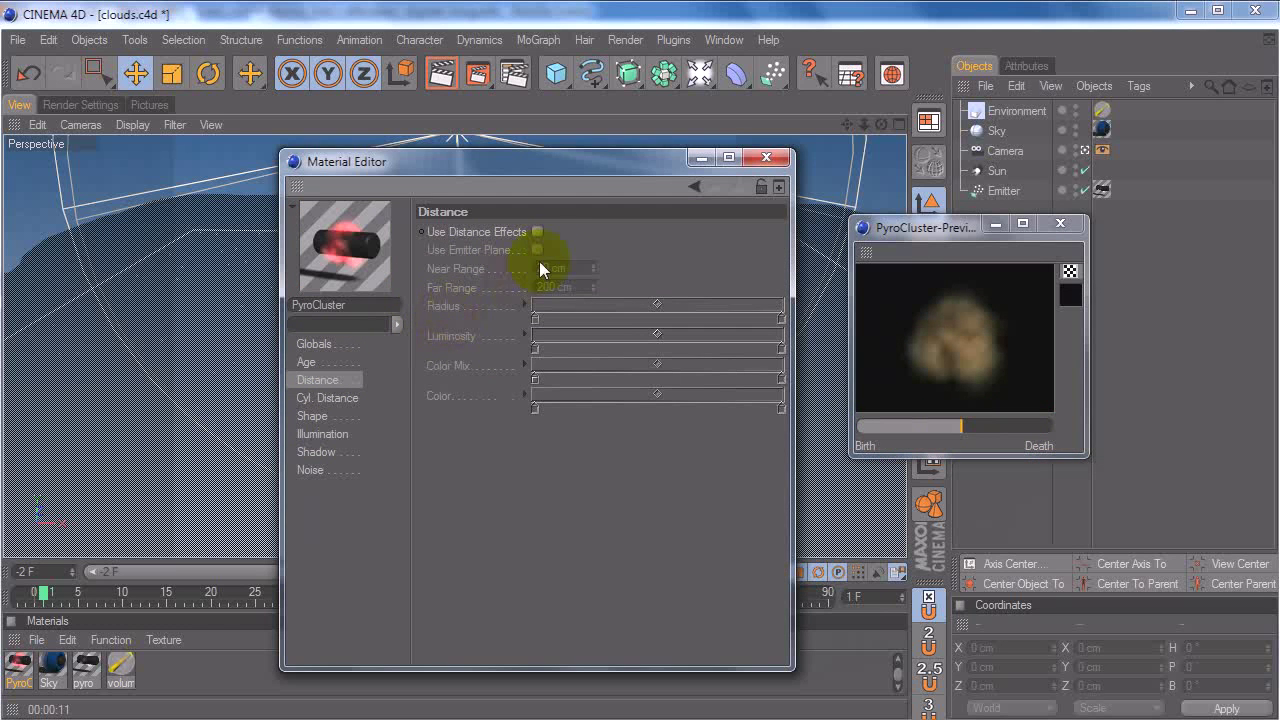
click(538, 232)
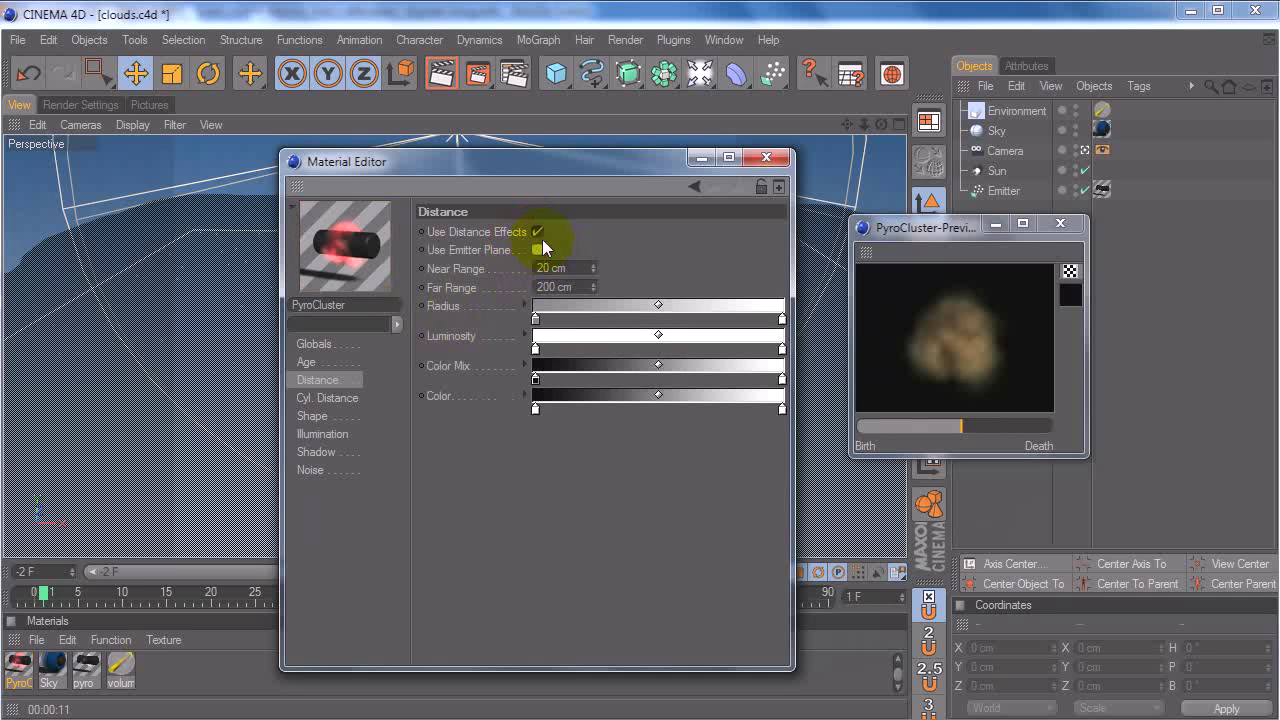
drag(548, 179, 822, 191)
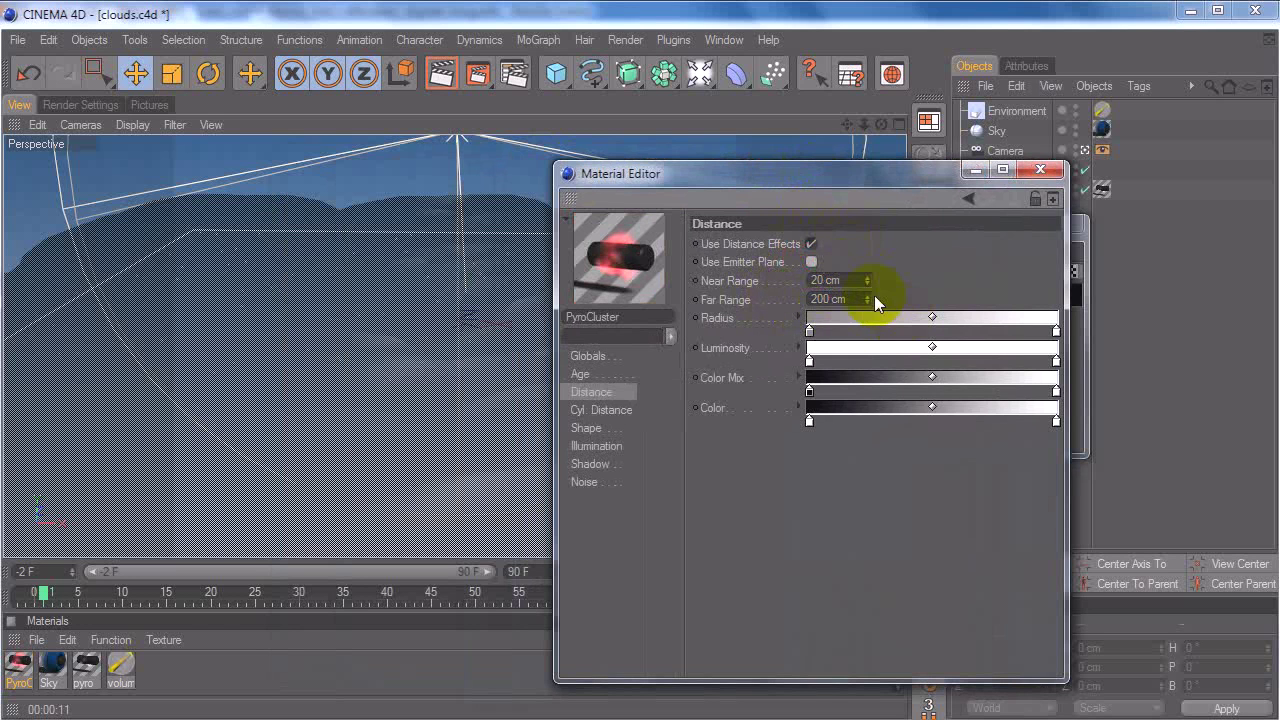
click(748, 318)
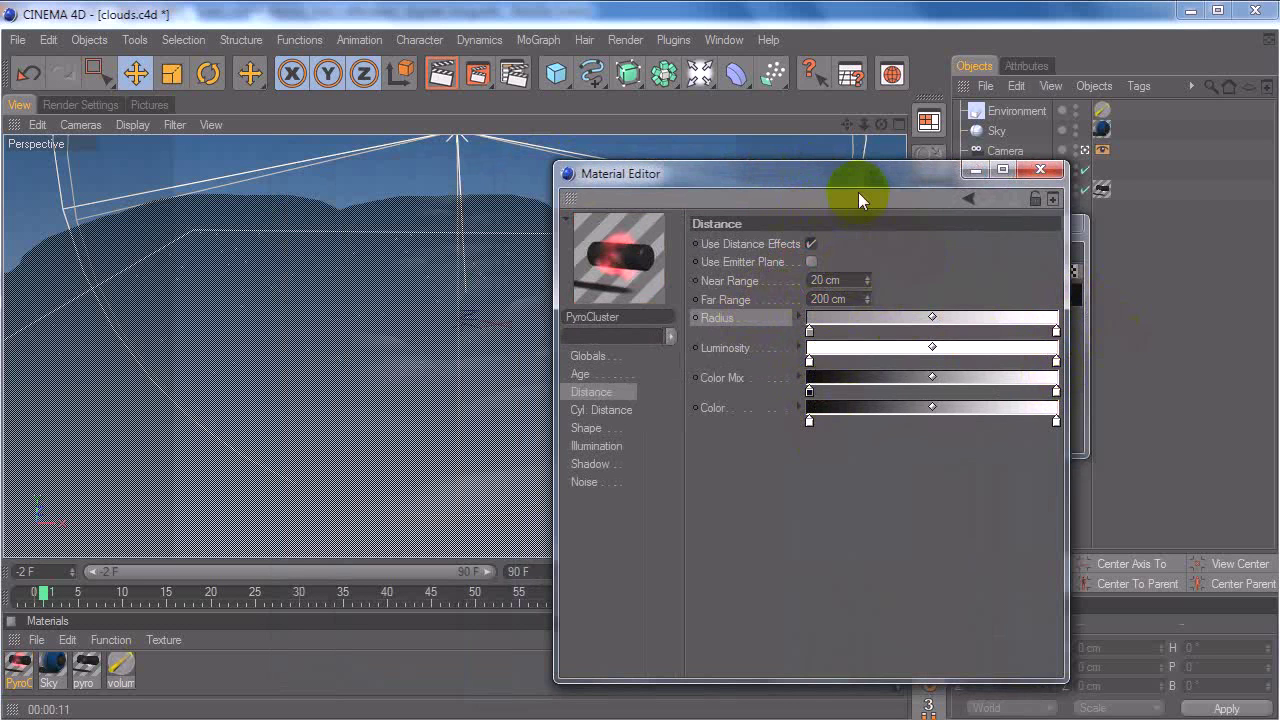
drag(857, 190, 655, 144)
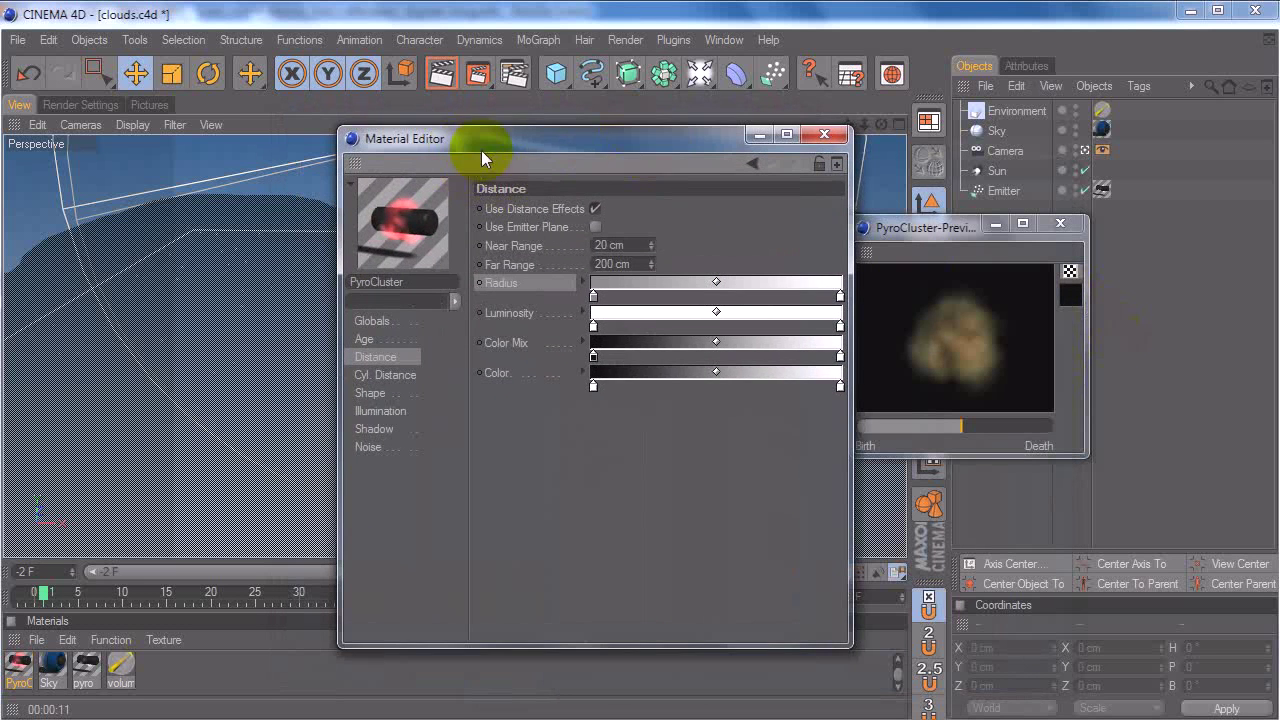
drag(483, 148, 847, 176)
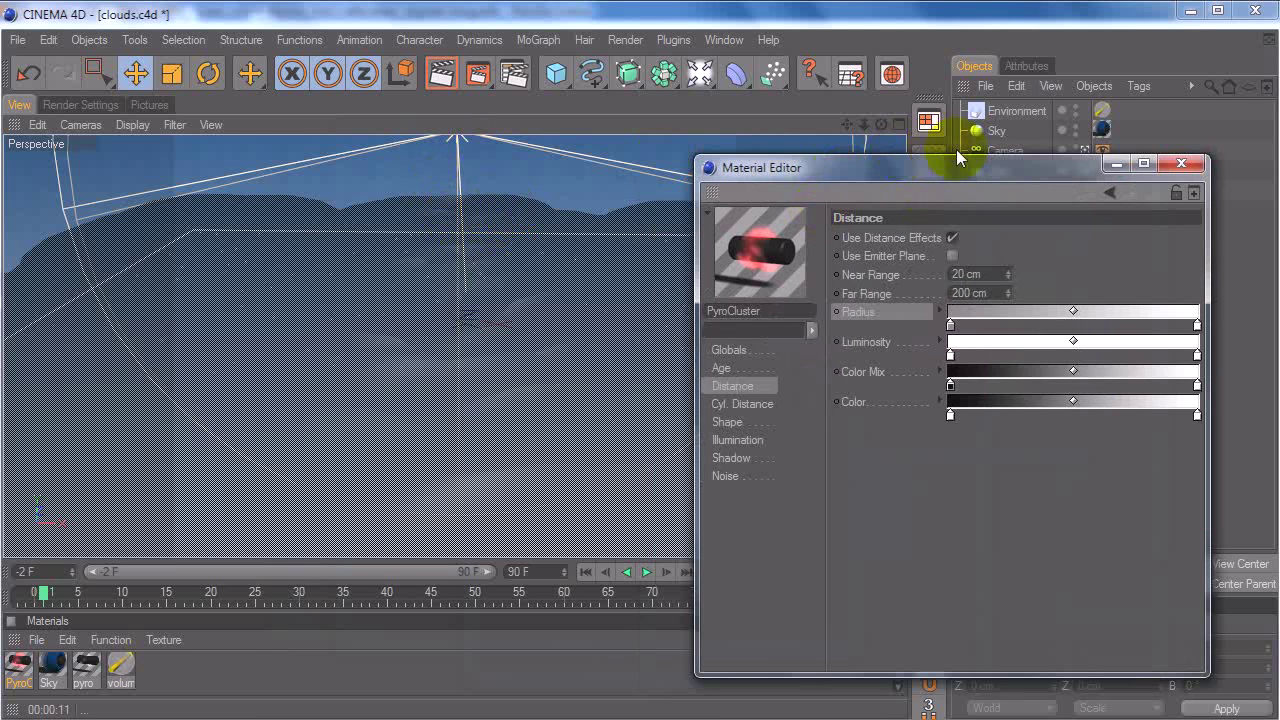
mouse_move(972, 168)
mouse_down()
mouse_move(919, 209)
mouse_move(981, 191)
mouse_up()
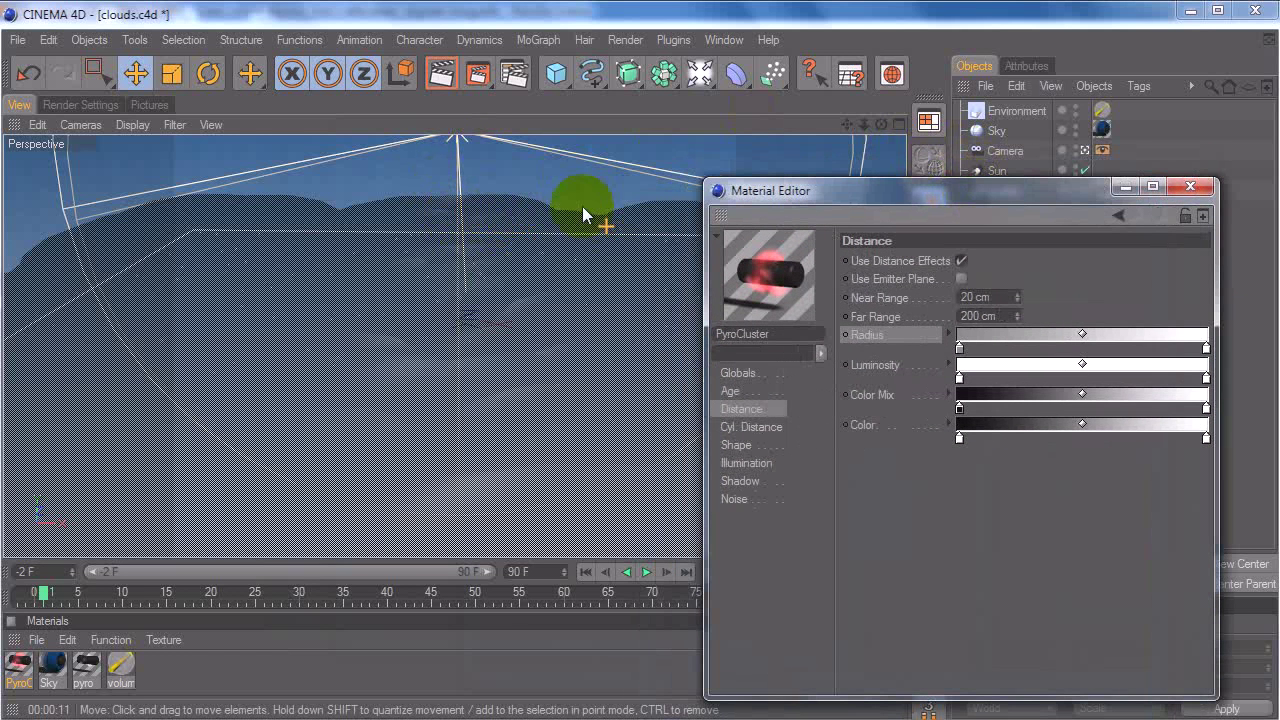
drag(862, 192, 702, 157)
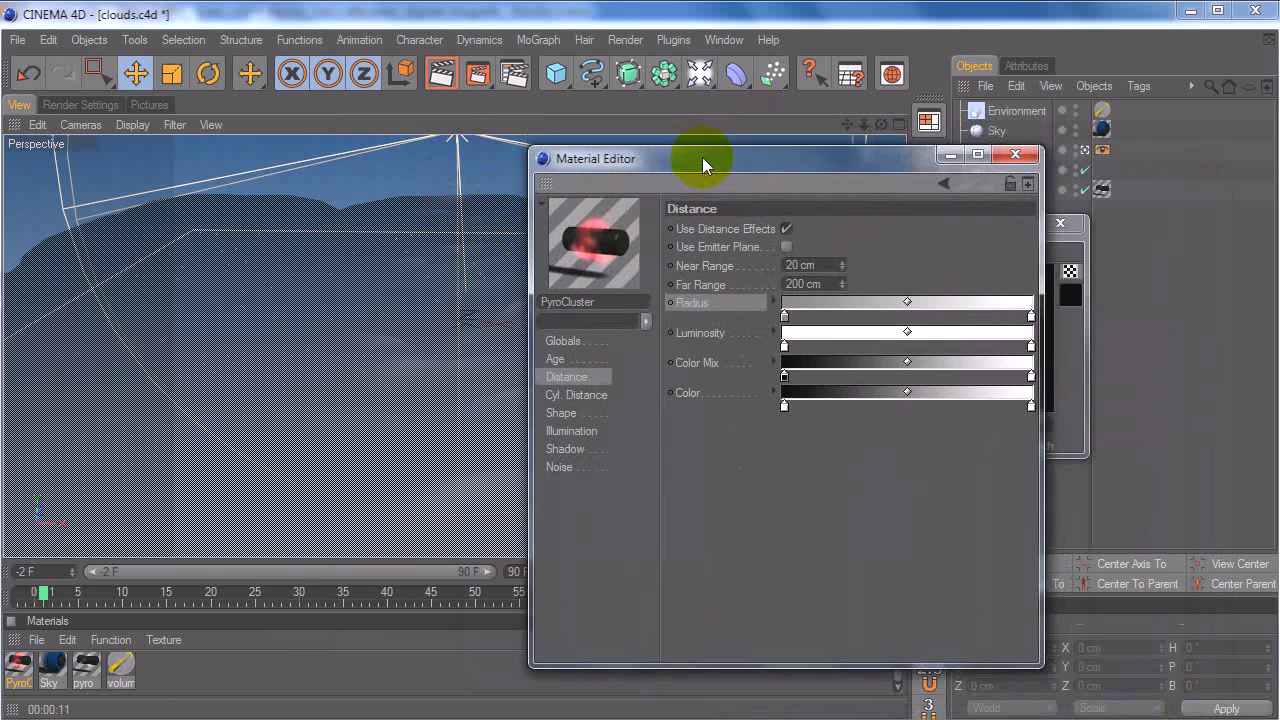
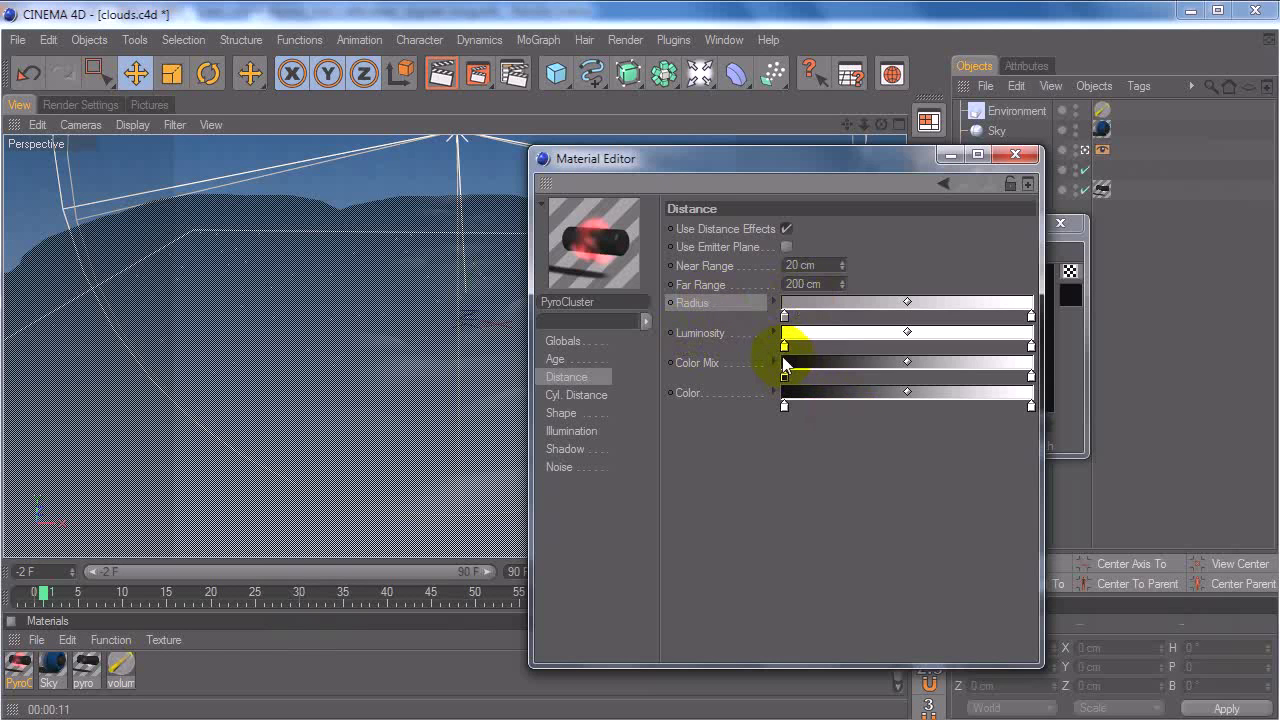
Step: Compare the Age and Distance settings, and turn off both the distance effects and the age effects
click(596, 357)
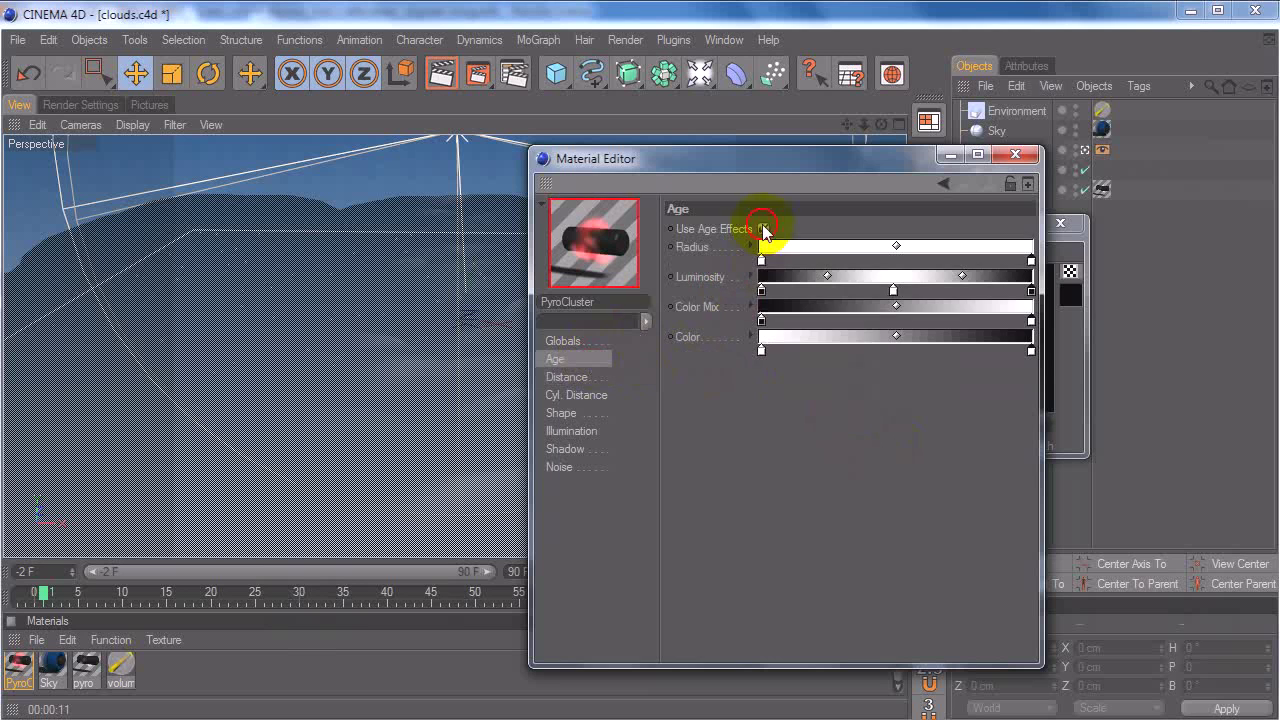
click(583, 378)
click(580, 360)
click(581, 377)
click(578, 359)
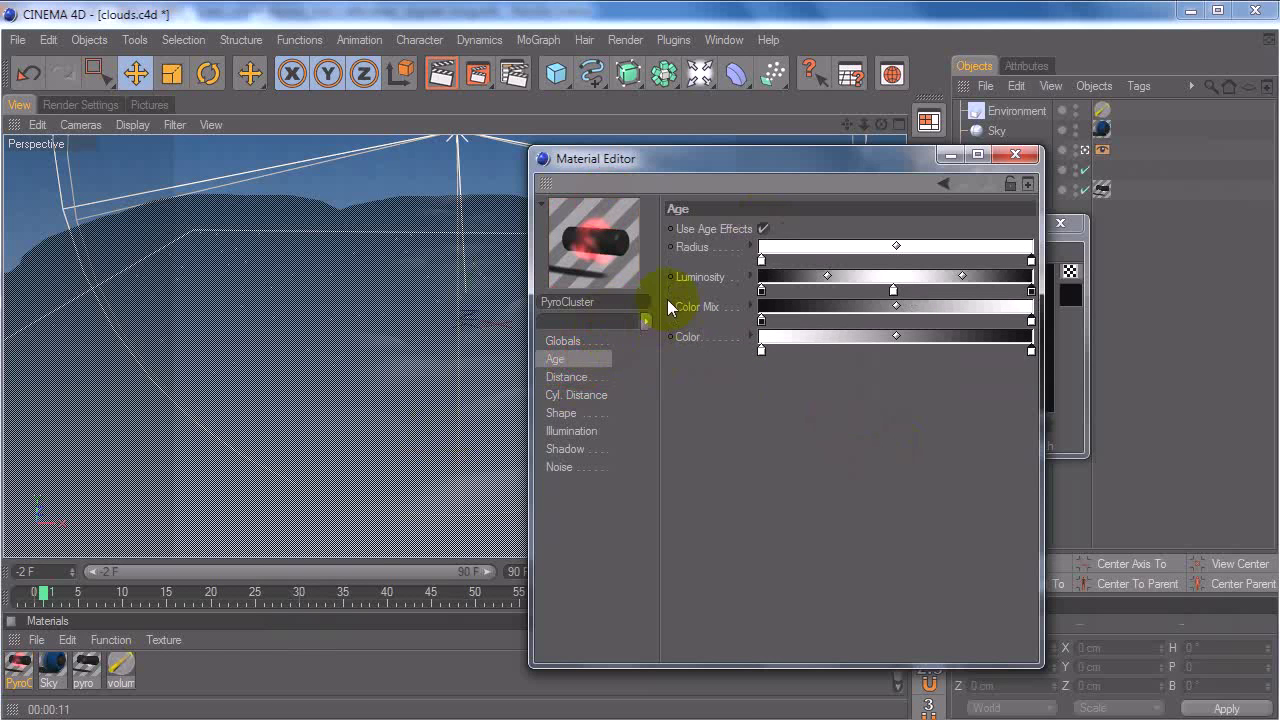
click(600, 378)
click(768, 229)
click(555, 358)
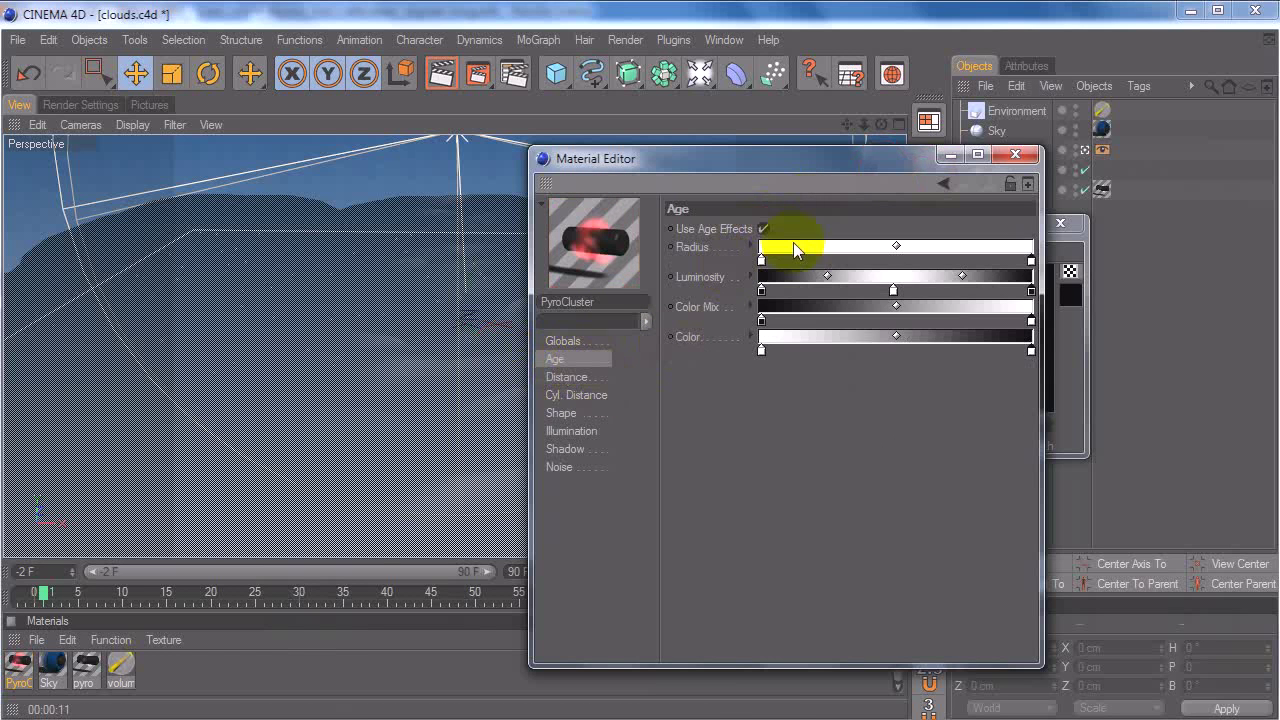
click(765, 229)
Step: Try the cylindrical distance effects with emitter direction Z, review the near and far ranges, and disable them again
click(574, 395)
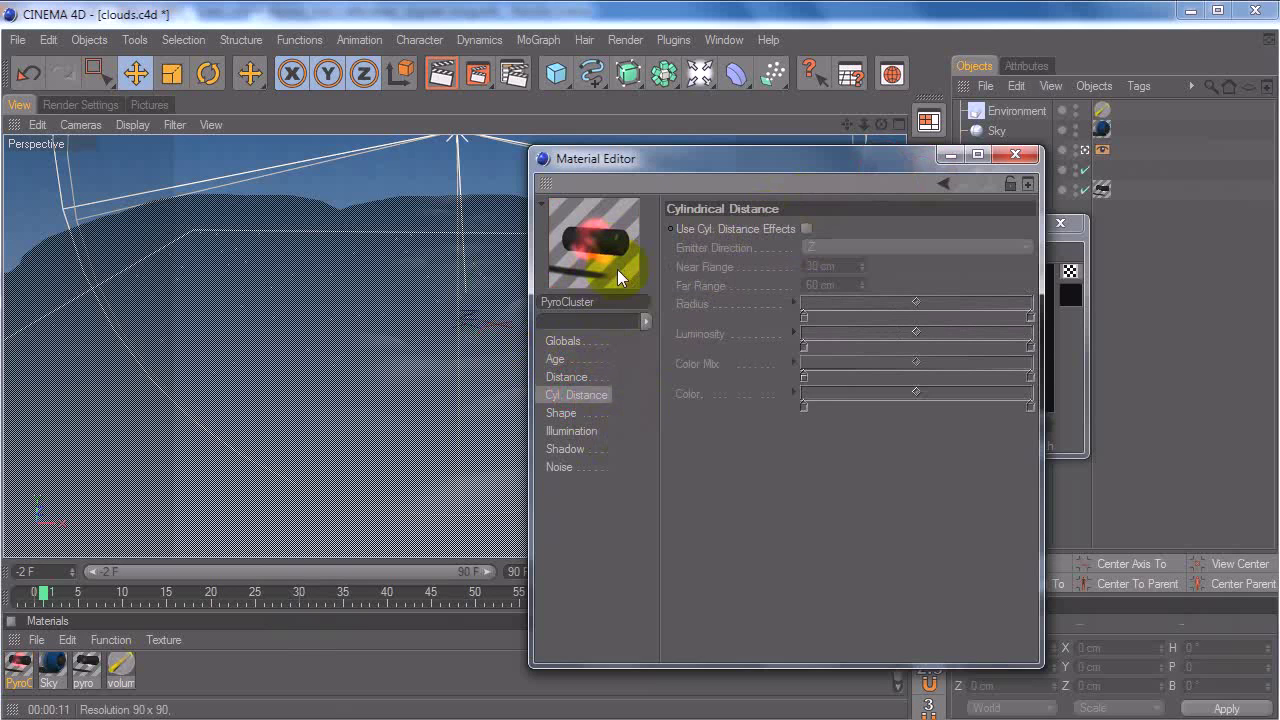
click(806, 229)
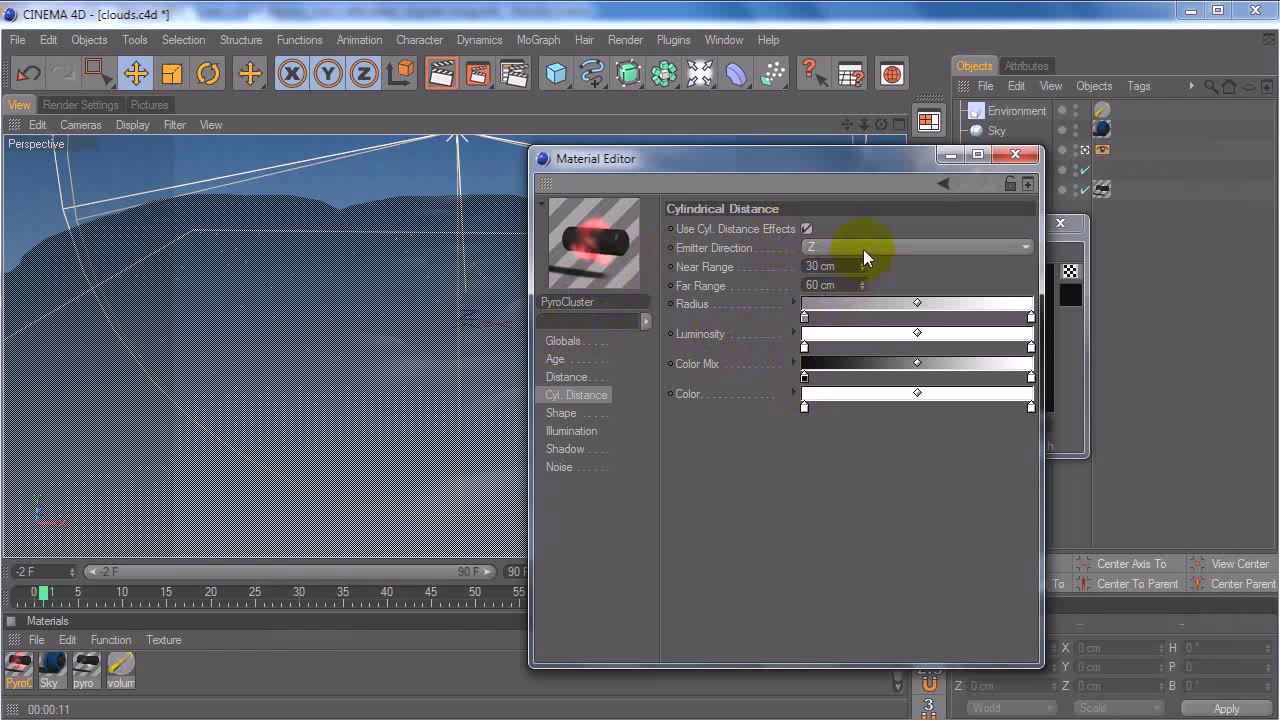
click(815, 245)
click(820, 302)
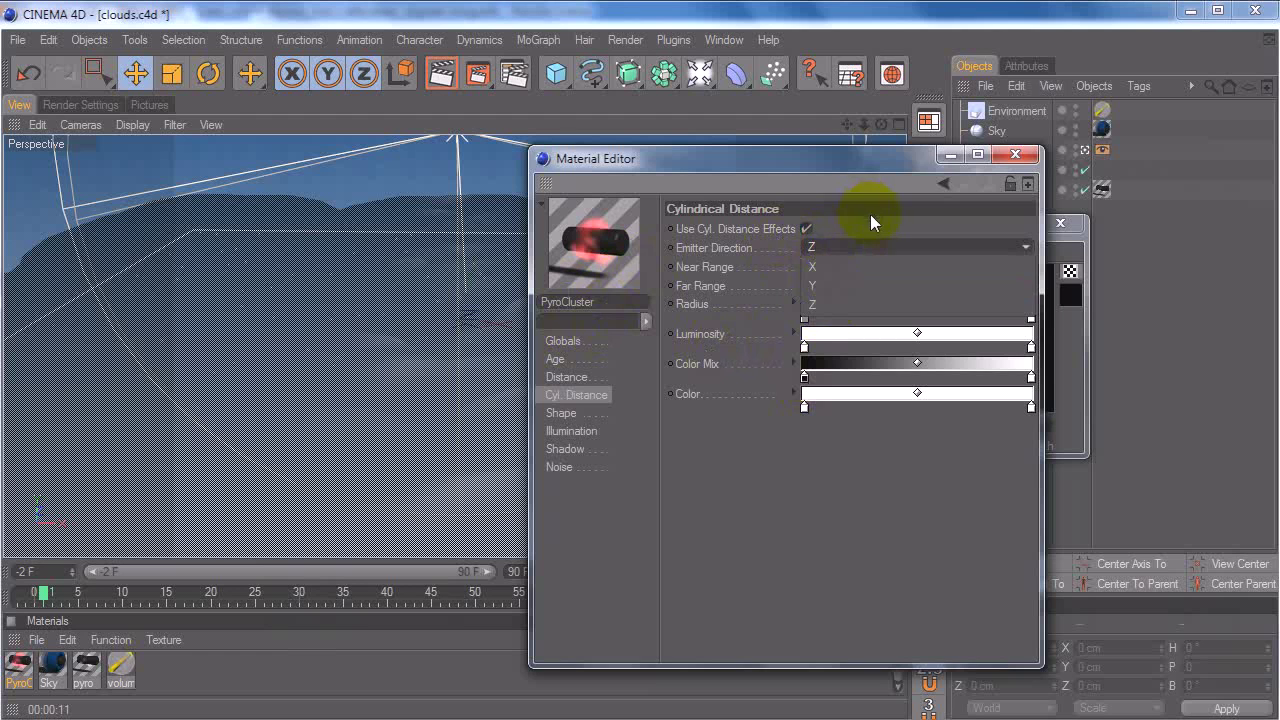
drag(847, 266, 703, 256)
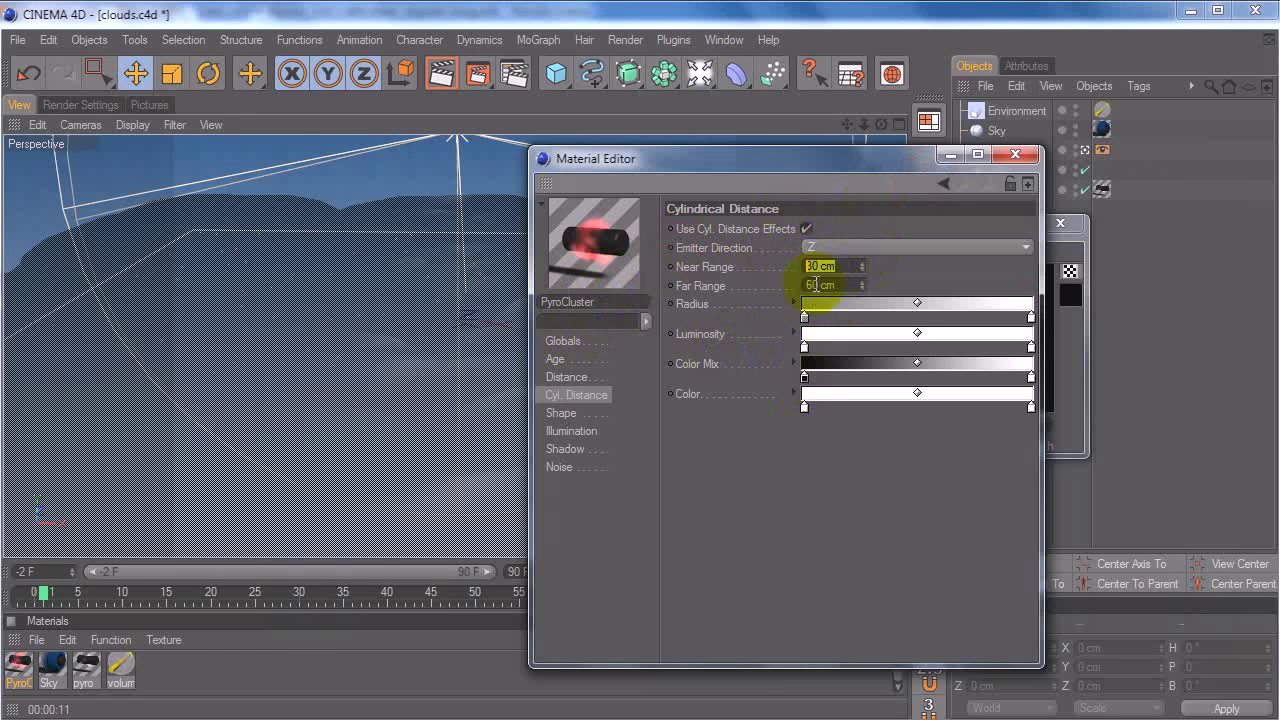
drag(852, 285, 782, 285)
click(806, 228)
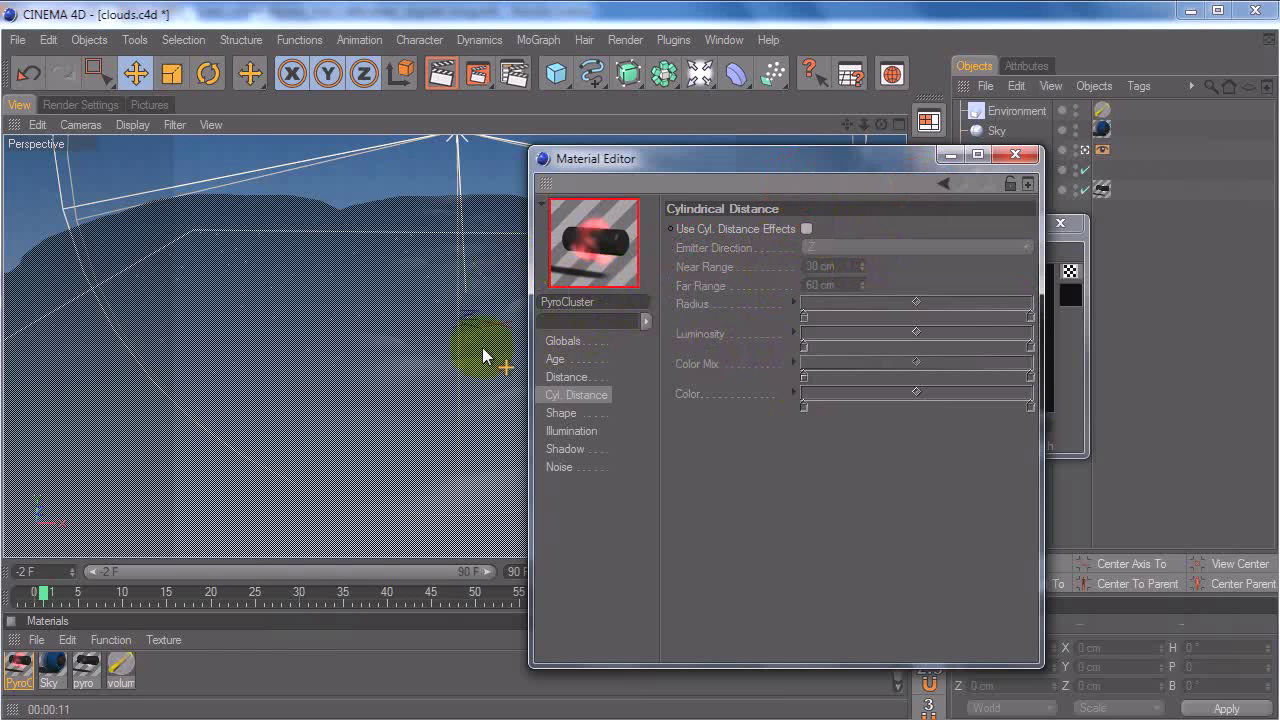
Step: Recheck the Distance and Age settings and view the PyroCluster material's Shape settings
click(566, 377)
click(570, 359)
click(577, 378)
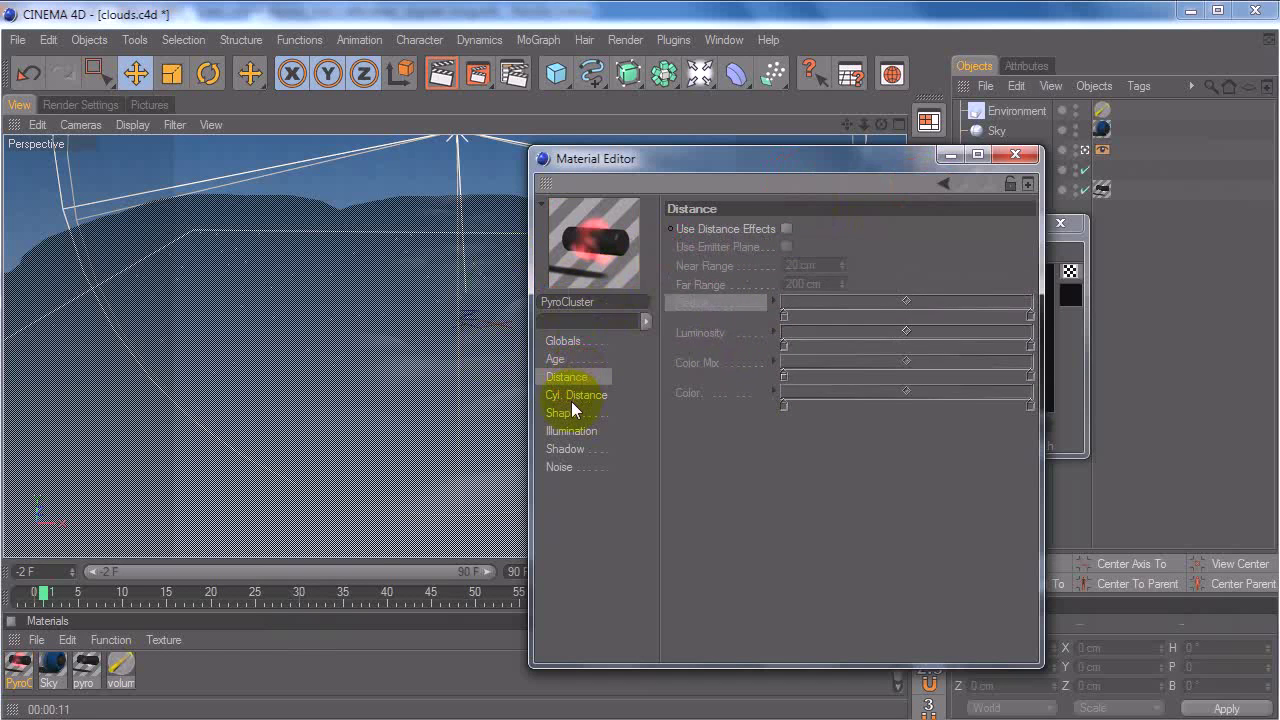
click(582, 411)
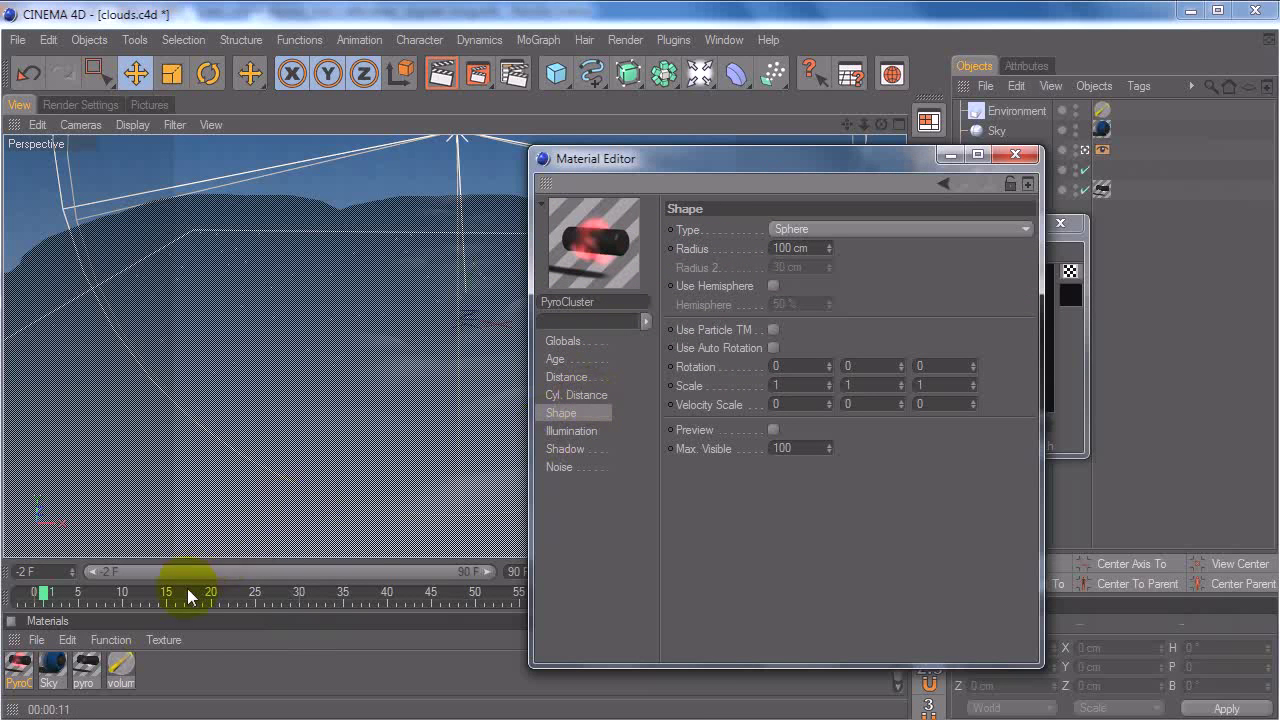
Step: Delete the PyroCluster material and show the pyro material's Shape settings, keeping Sphere as the shape type
click(107, 640)
click(145, 598)
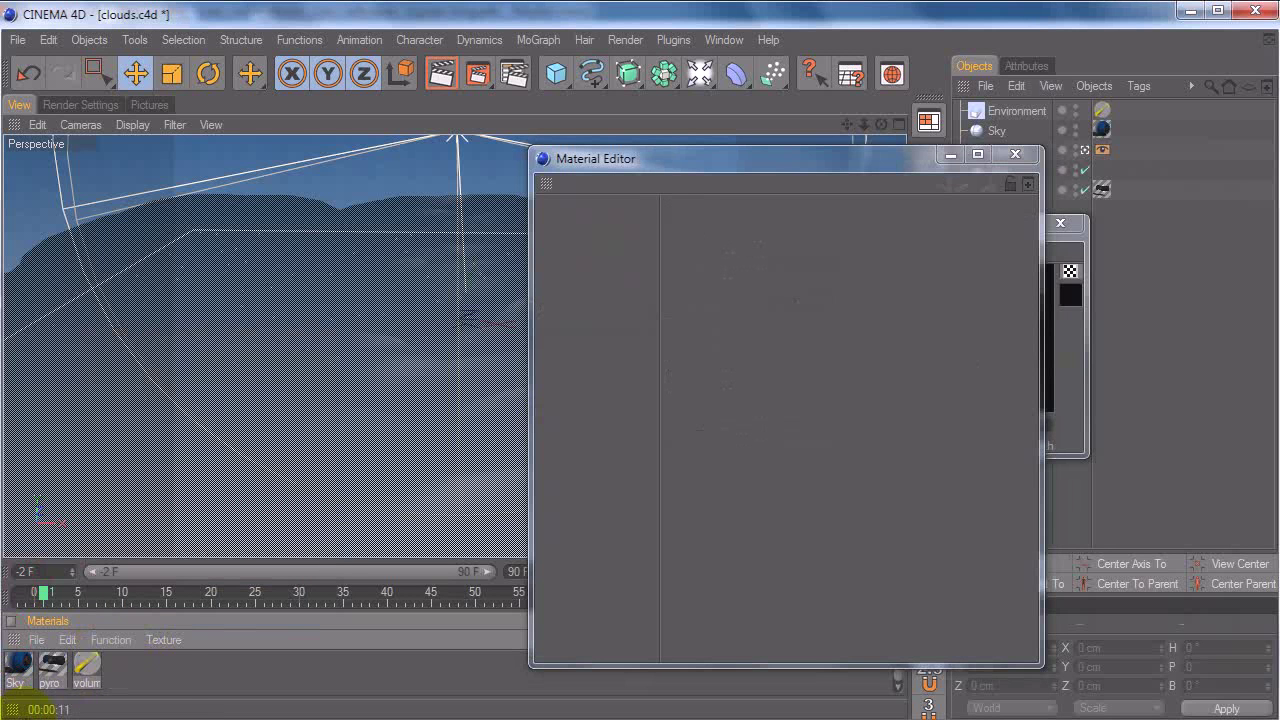
click(53, 666)
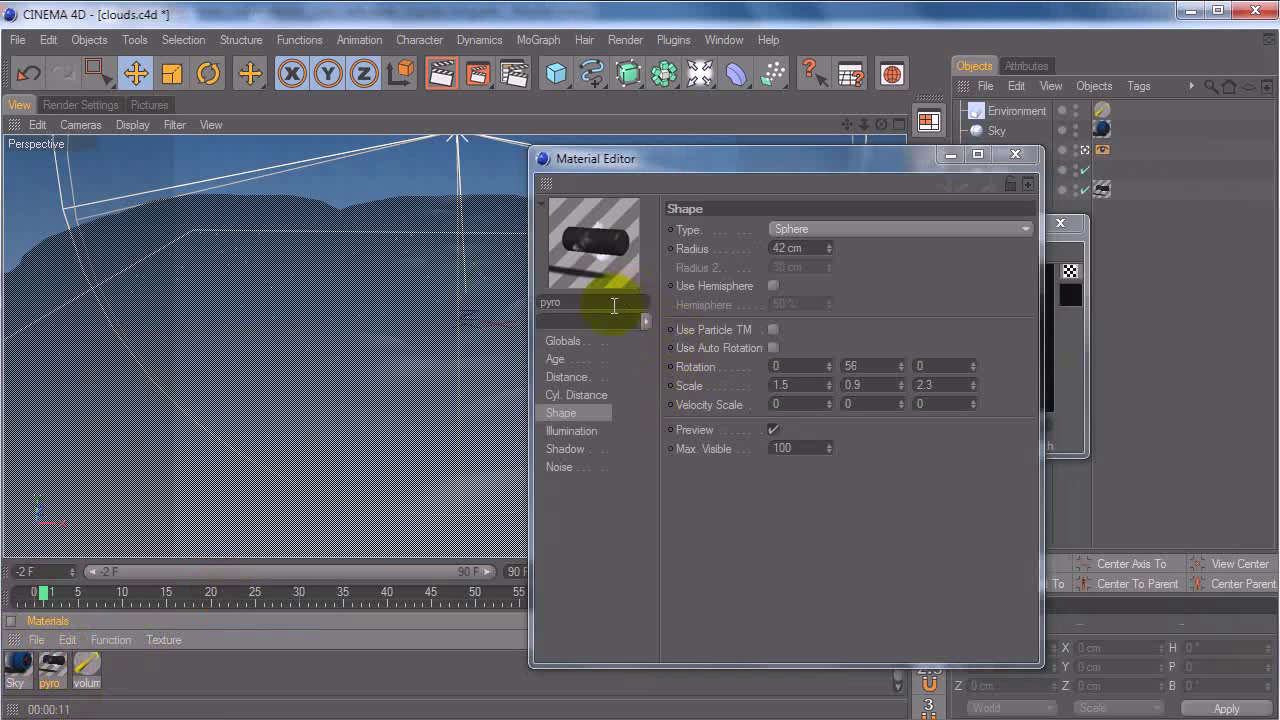
click(915, 229)
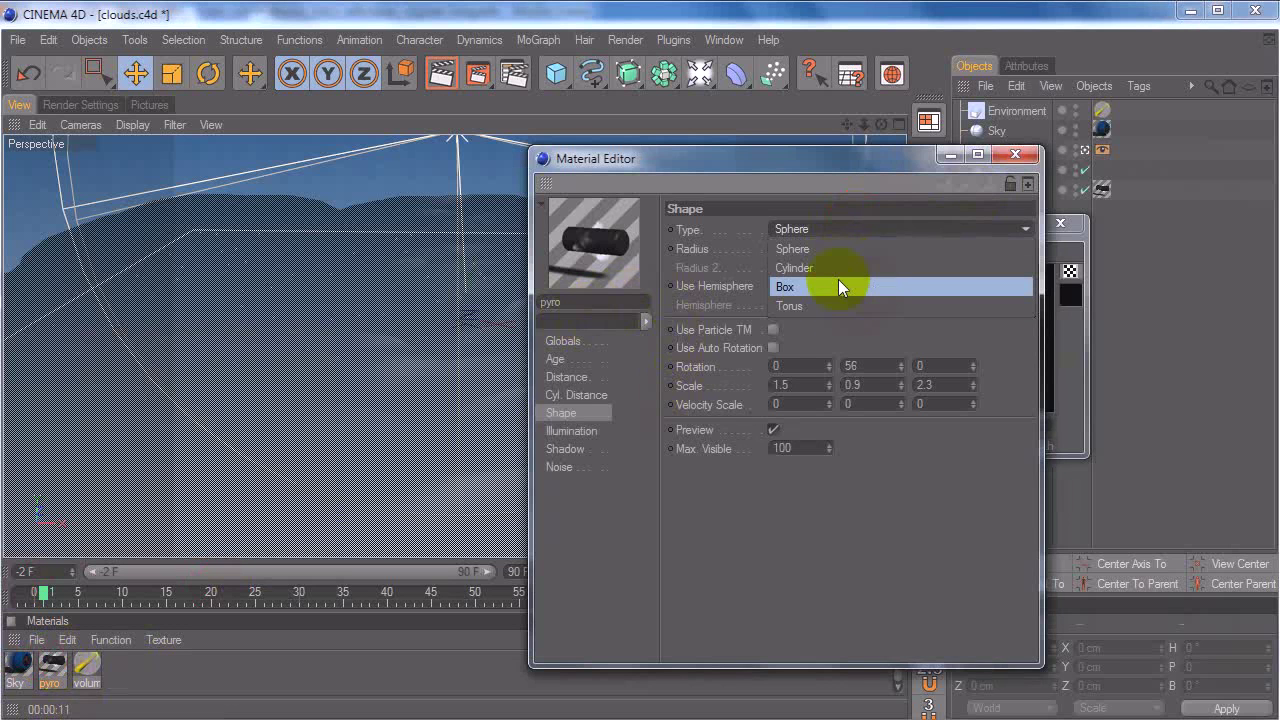
click(851, 247)
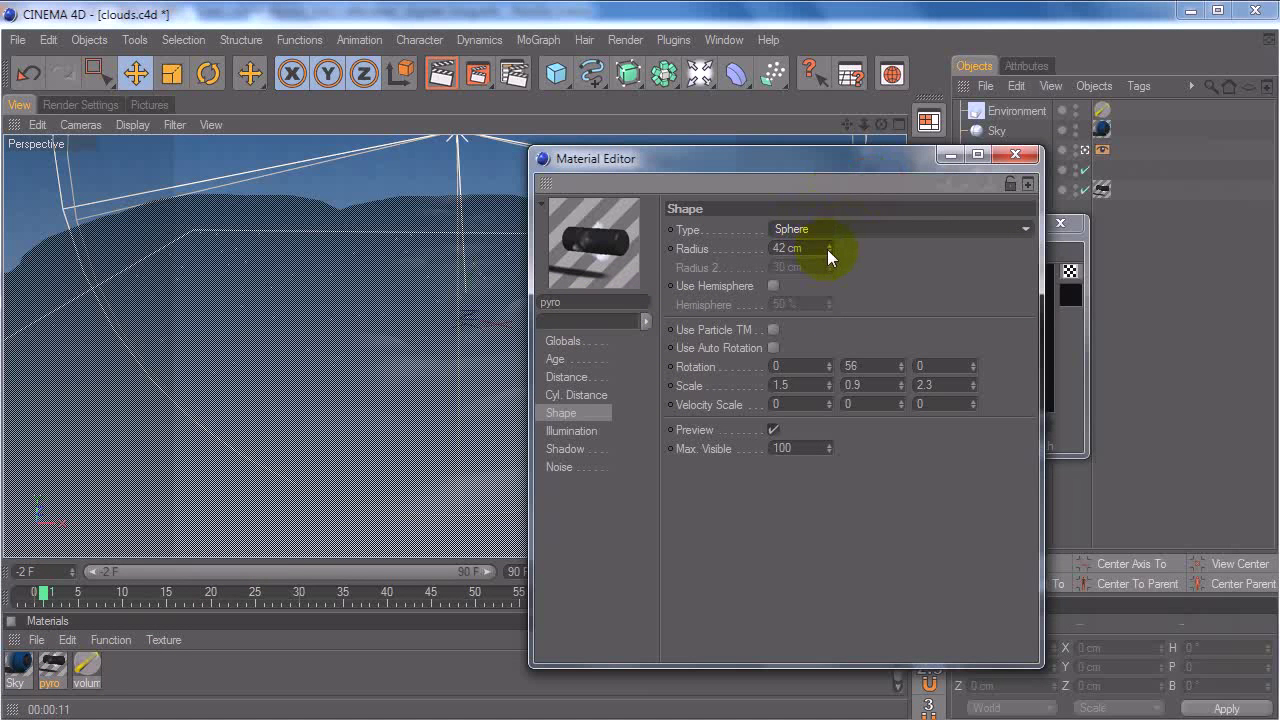
Step: Try a smaller shape radius of 13 cm for the pyro material, and restore it to 42 cm
drag(736, 162, 905, 163)
drag(1002, 249, 1006, 258)
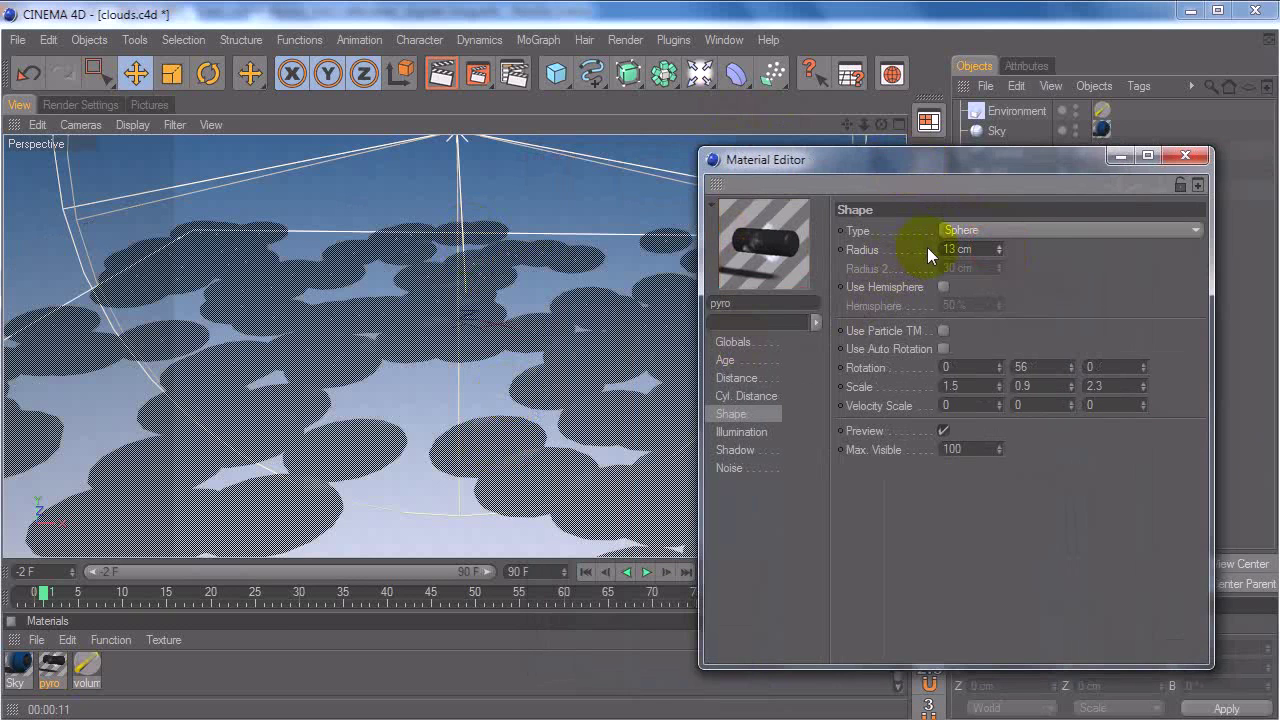
double_click(960, 249)
text(42)
key(Return)
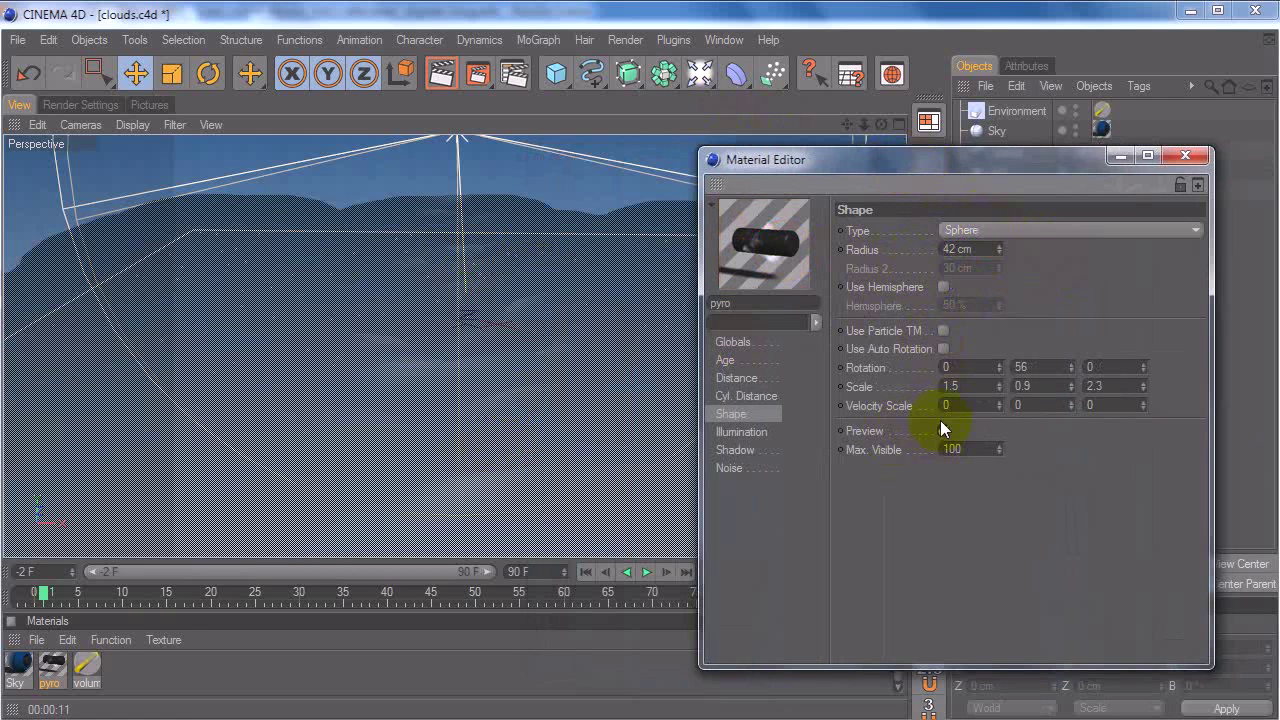
Step: Toggle the shape preview off and on, and try a maximum of 10 visible shapes before restoring 100
click(941, 430)
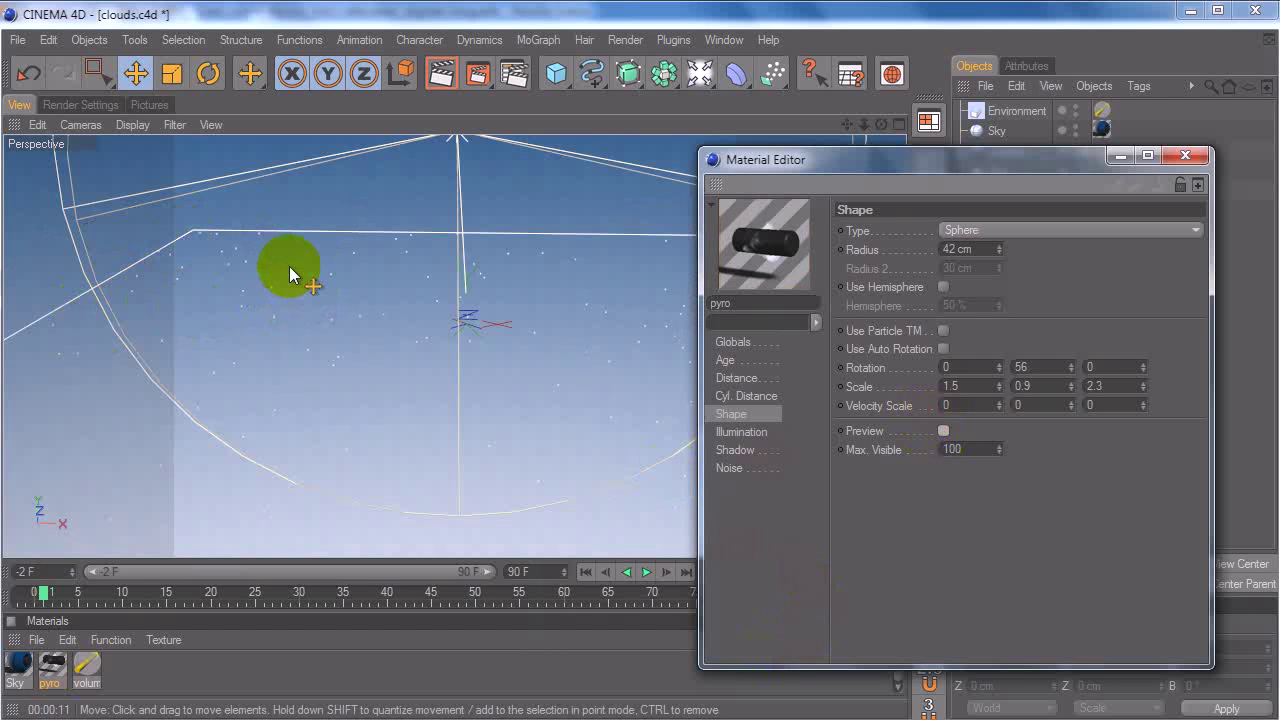
click(943, 430)
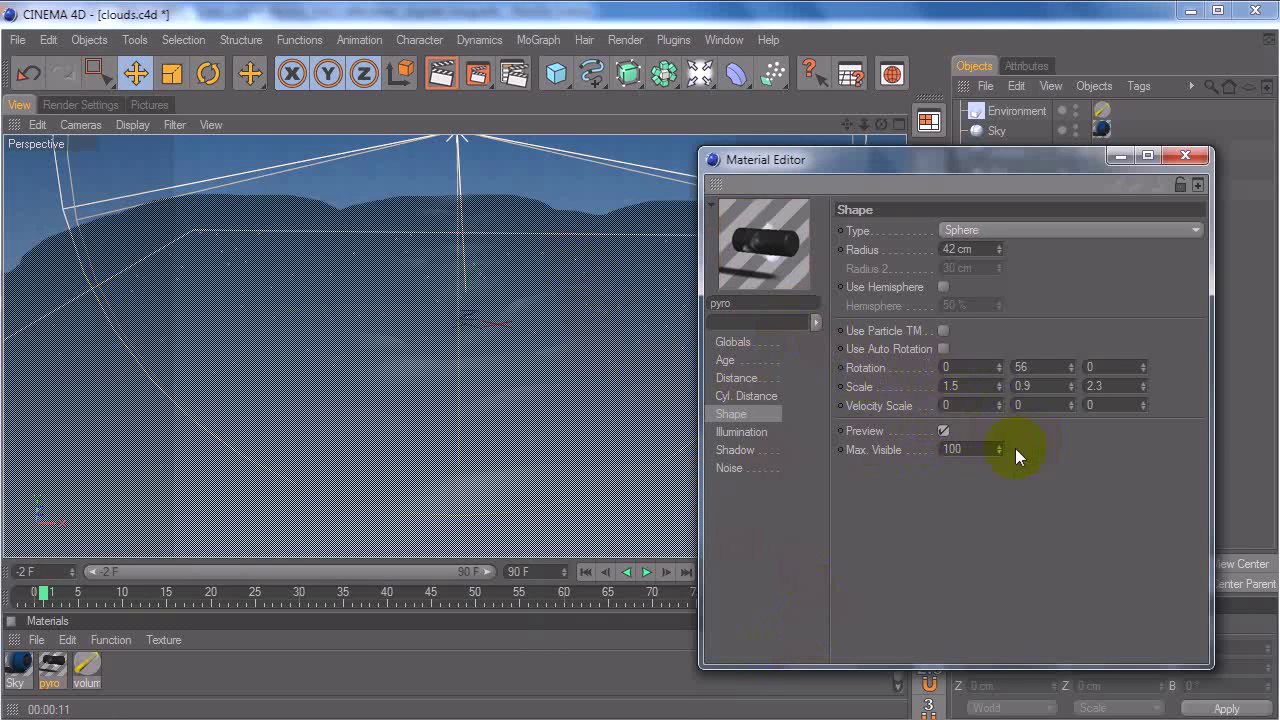
drag(995, 448, 857, 440)
text(10)
key(Return)
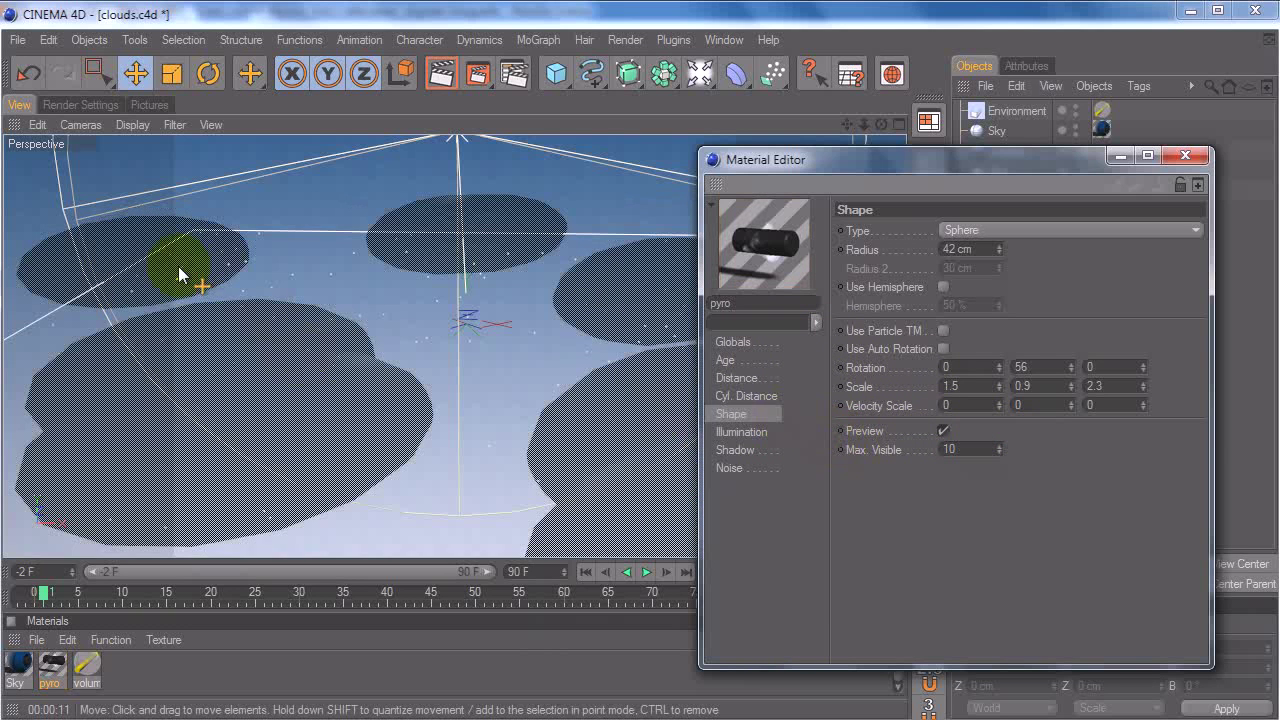
double_click(968, 451)
text(100)
key(Return)
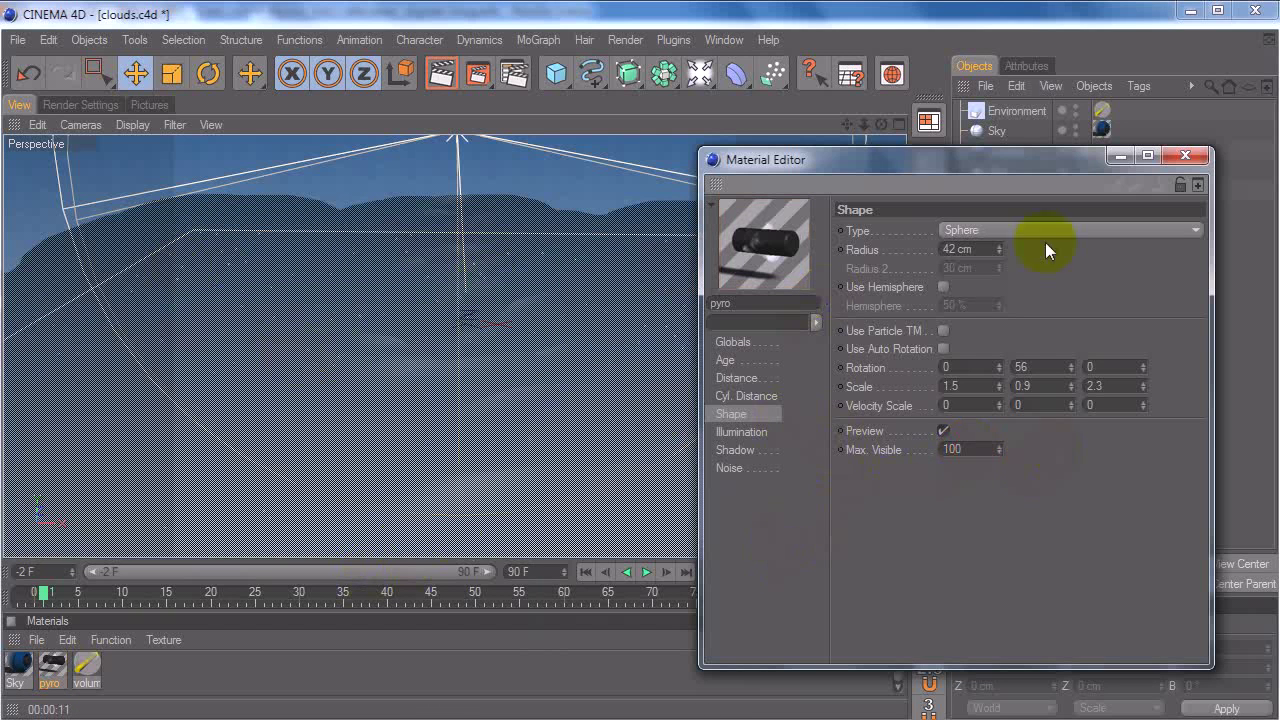
Step: Try the Torus shape type, which uses Radius 2, and switch back to Sphere
click(882, 268)
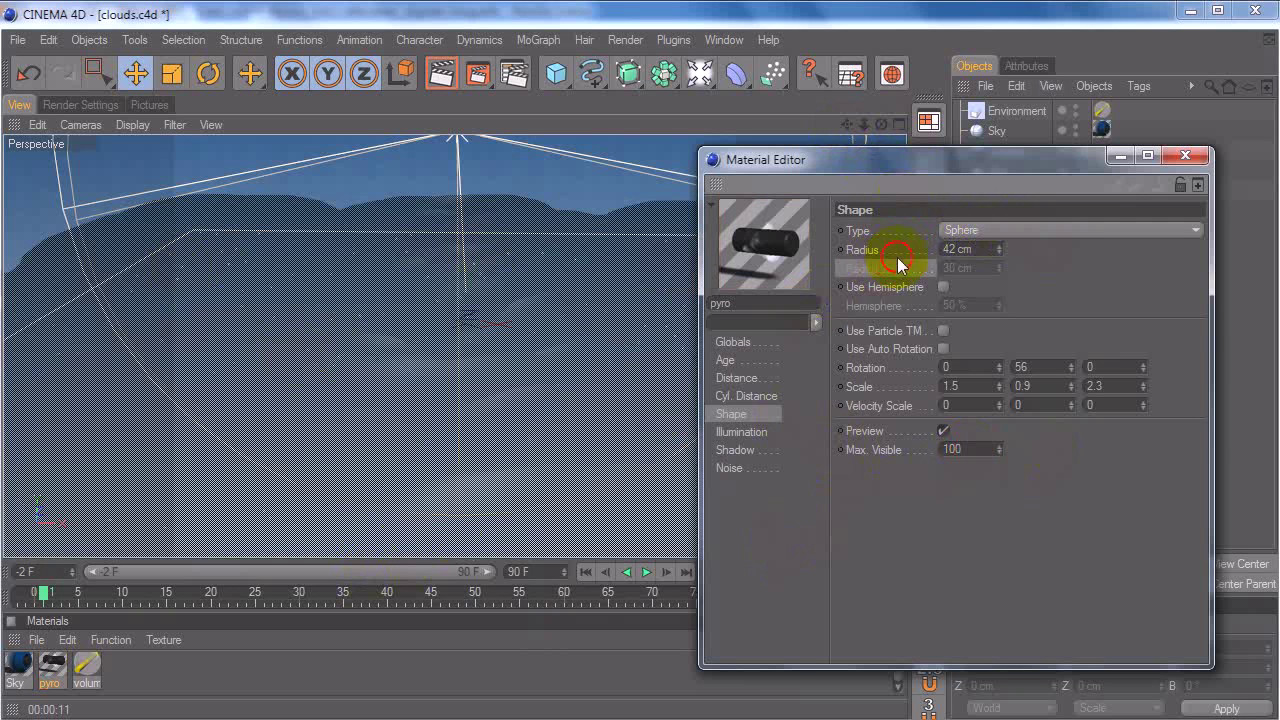
click(995, 233)
click(975, 308)
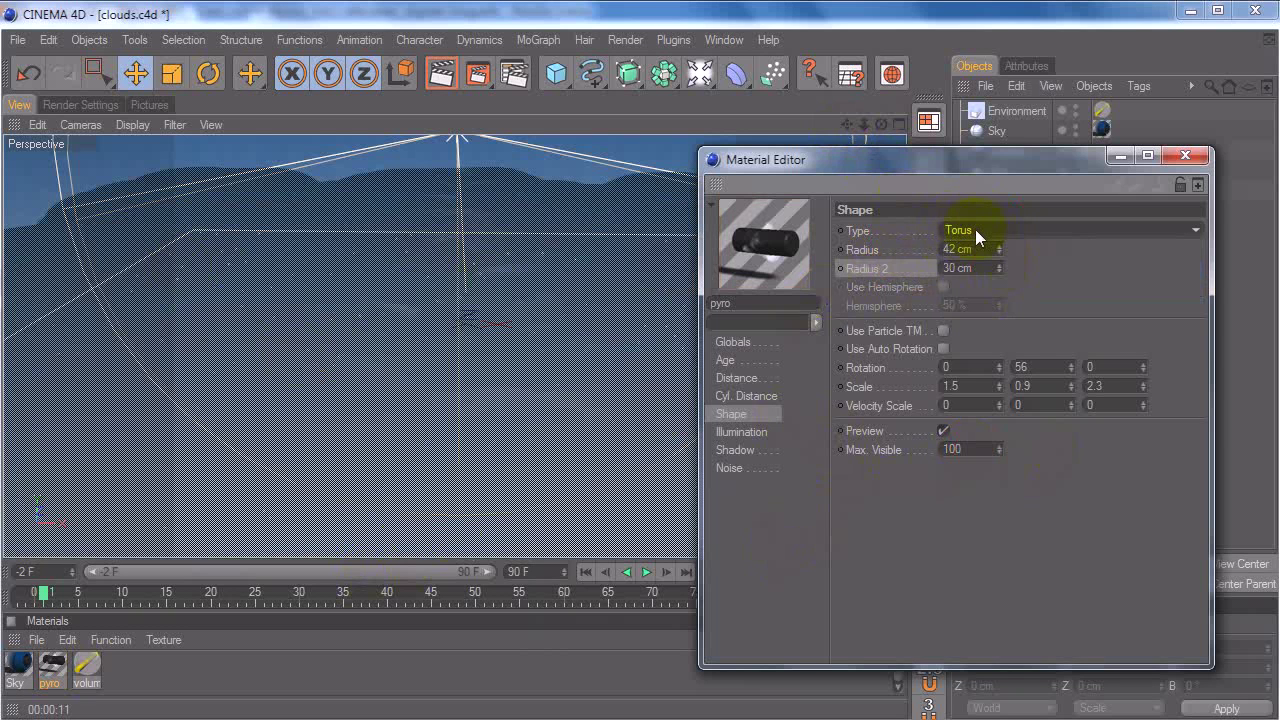
click(1000, 232)
click(981, 250)
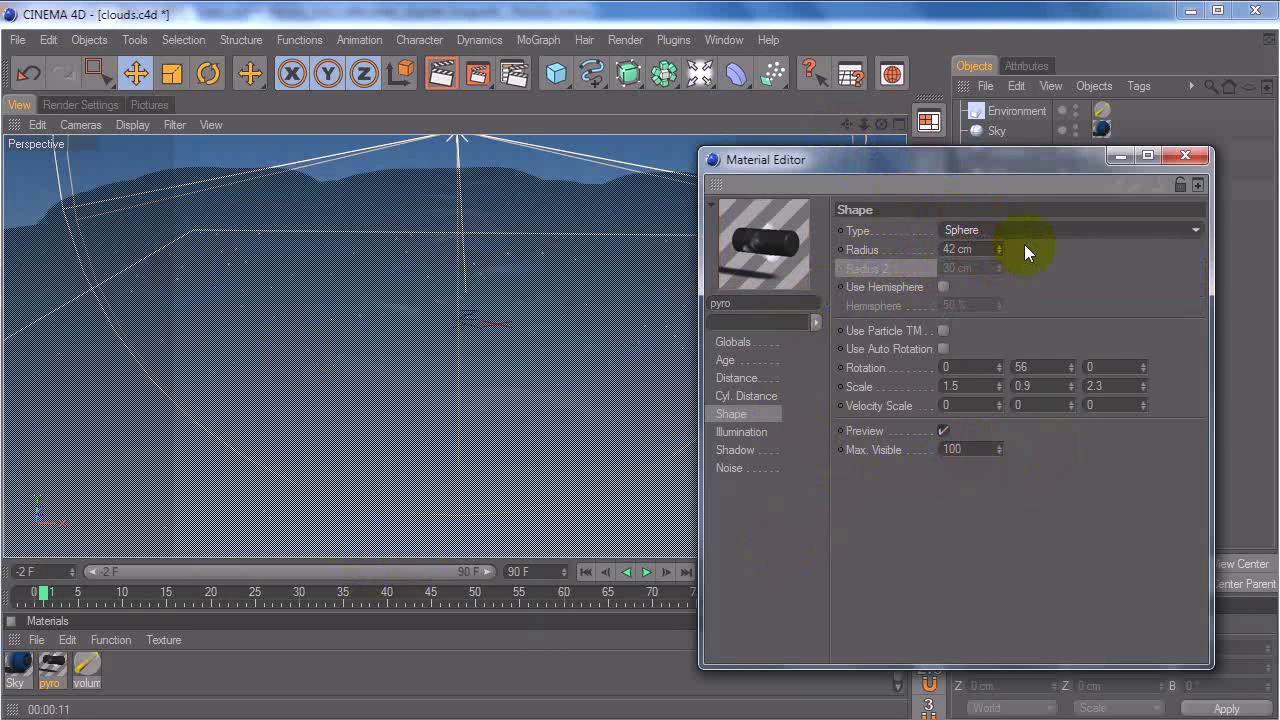
Step: Leave the scene camera's view to test Use Hemisphere with the hemisphere raised to 98 %, and disable it again
click(943, 287)
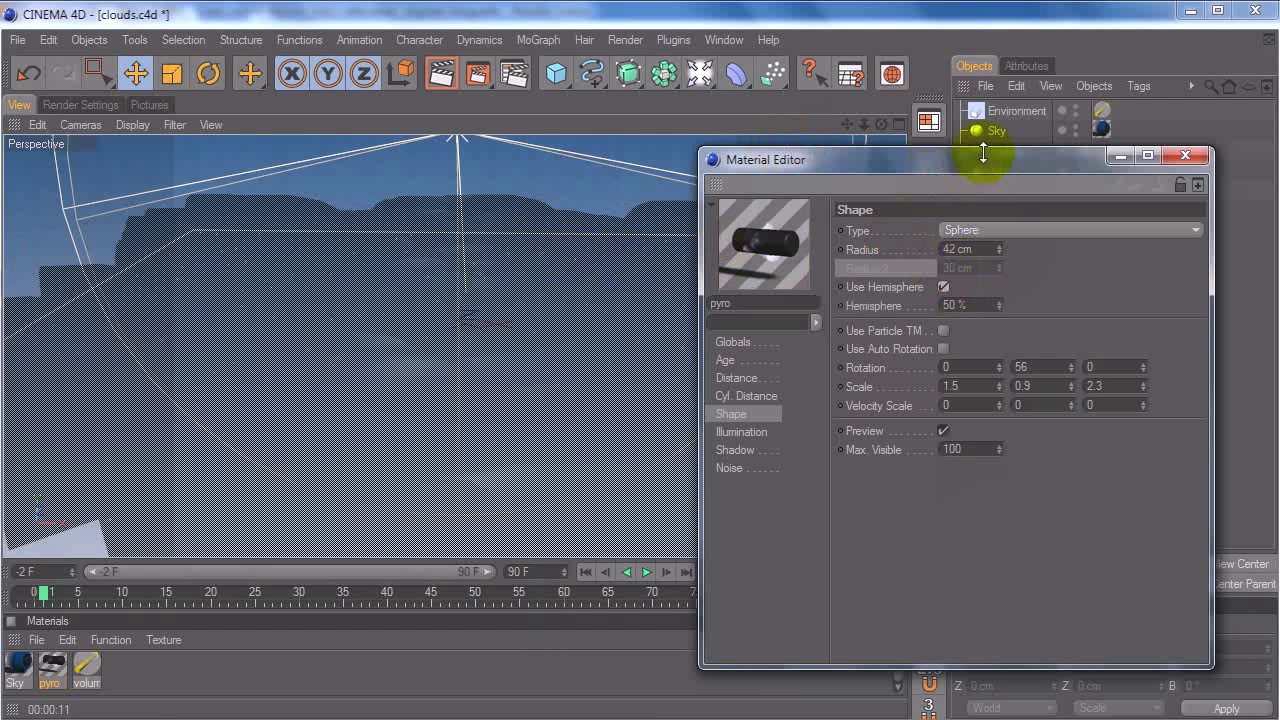
drag(1066, 158, 1122, 258)
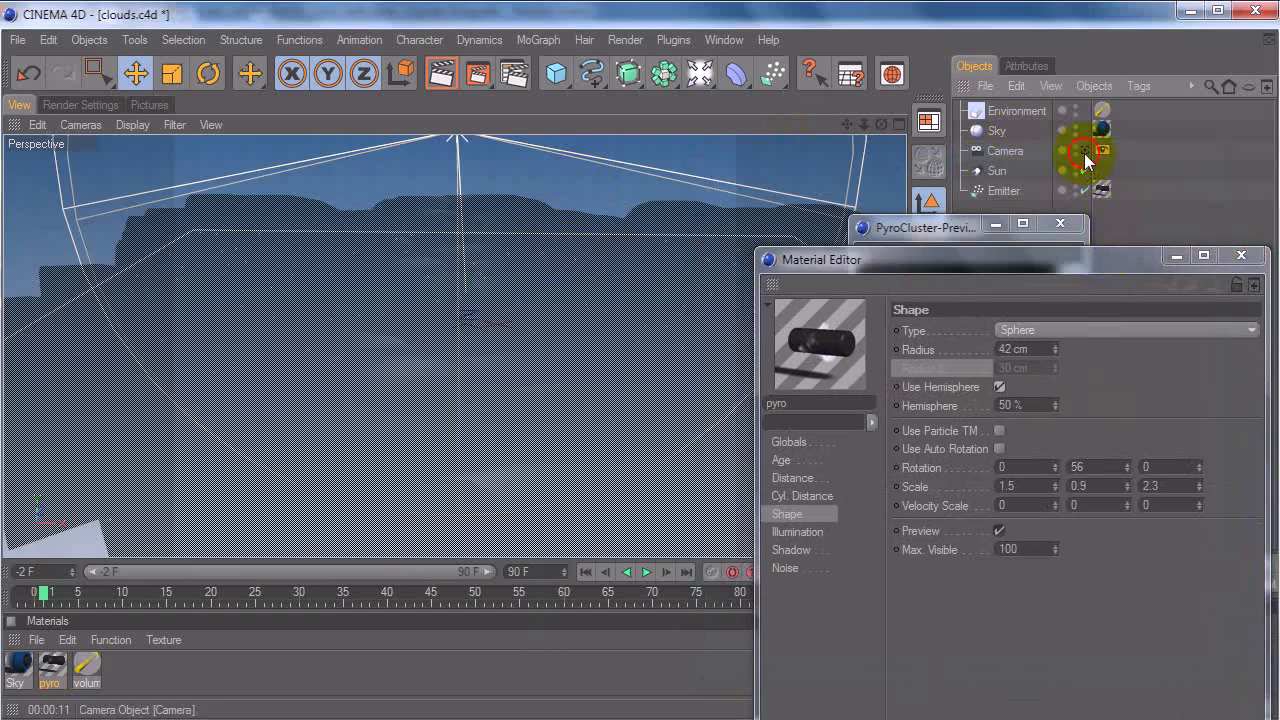
click(1084, 153)
drag(880, 126, 640, 371)
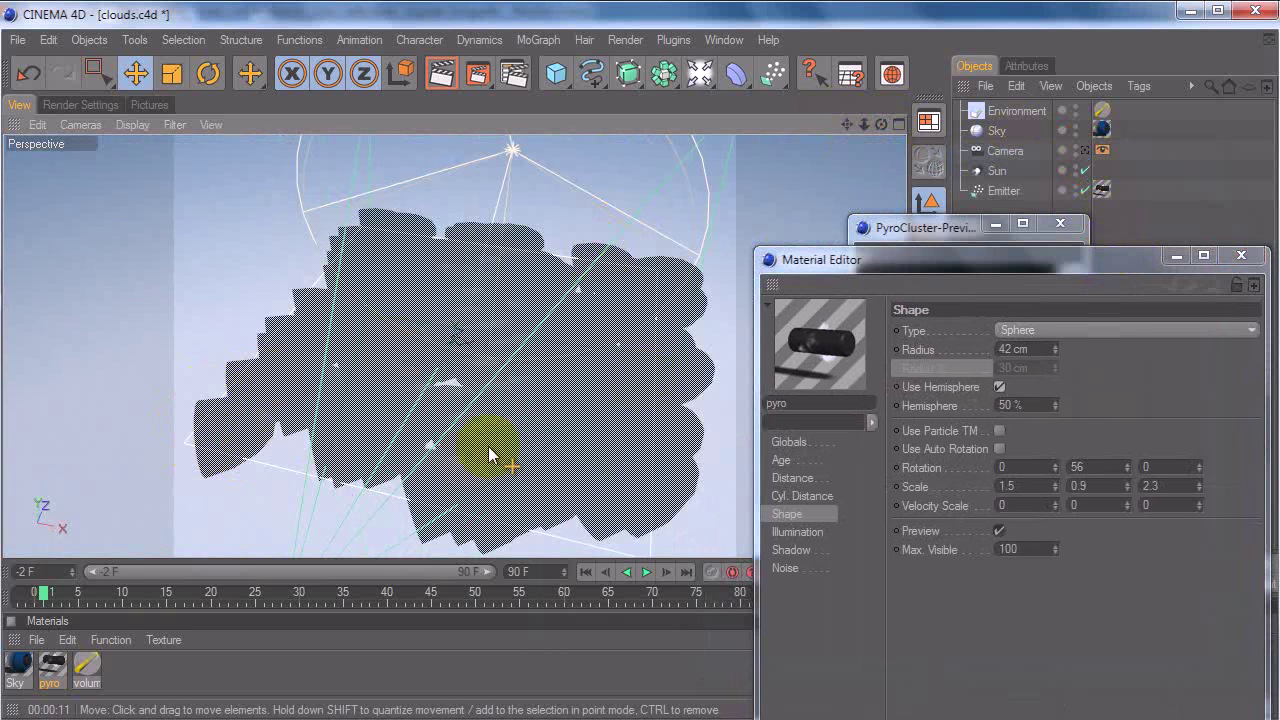
mouse_move(1054, 406)
mouse_down()
mouse_move(1054, 380)
mouse_move(1053, 430)
mouse_move(1054, 405)
mouse_up()
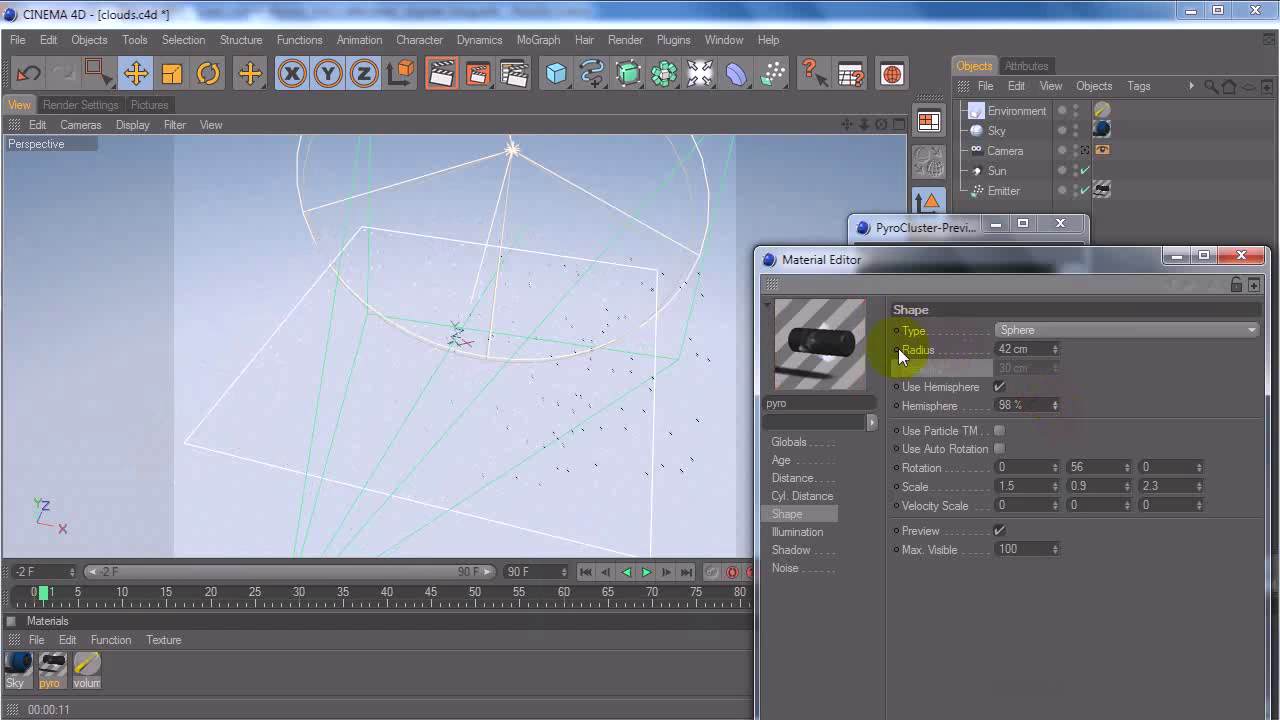
click(1000, 388)
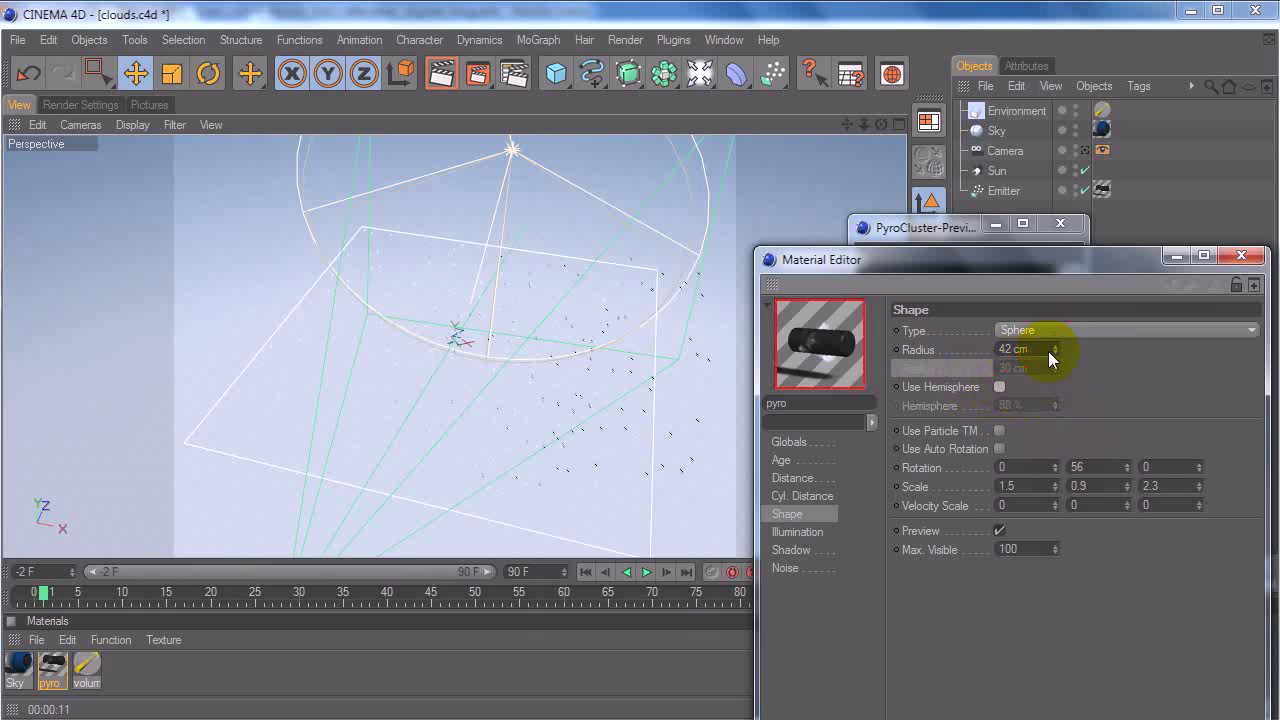
drag(1058, 262, 1055, 169)
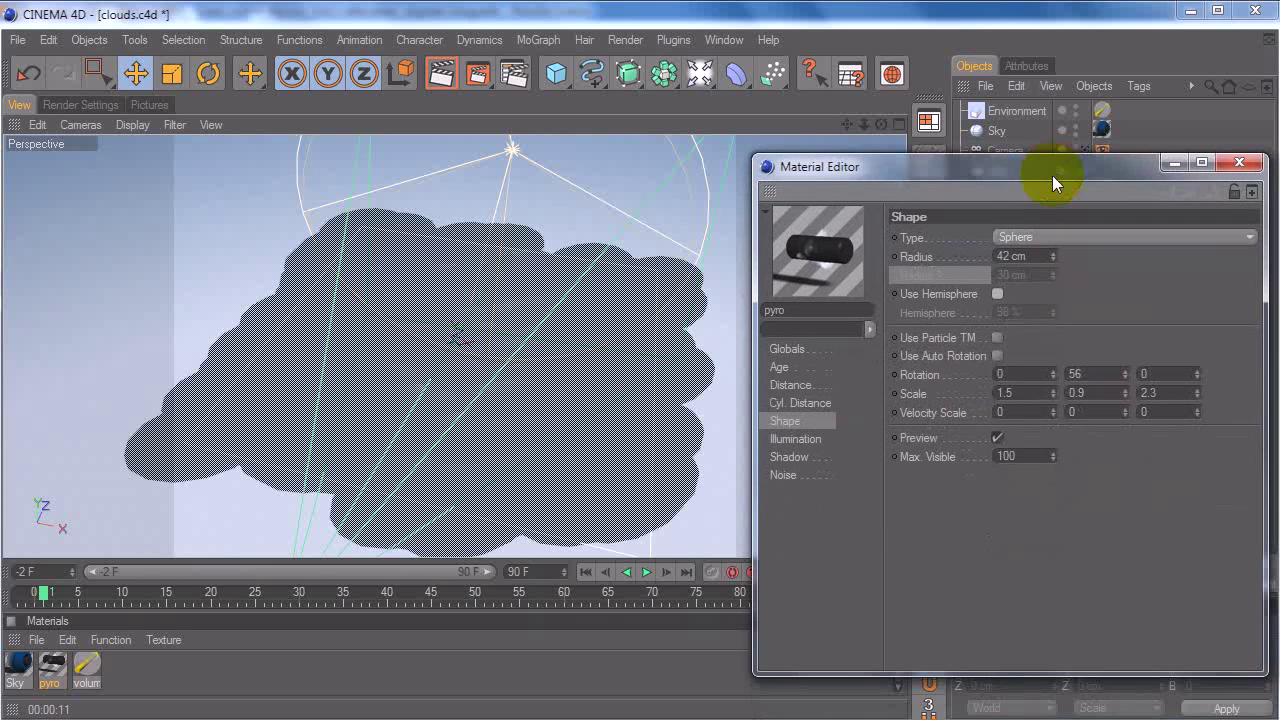
Step: Try Use Particle TM and Use Auto Rotation in turn, and leave both options disabled
click(955, 342)
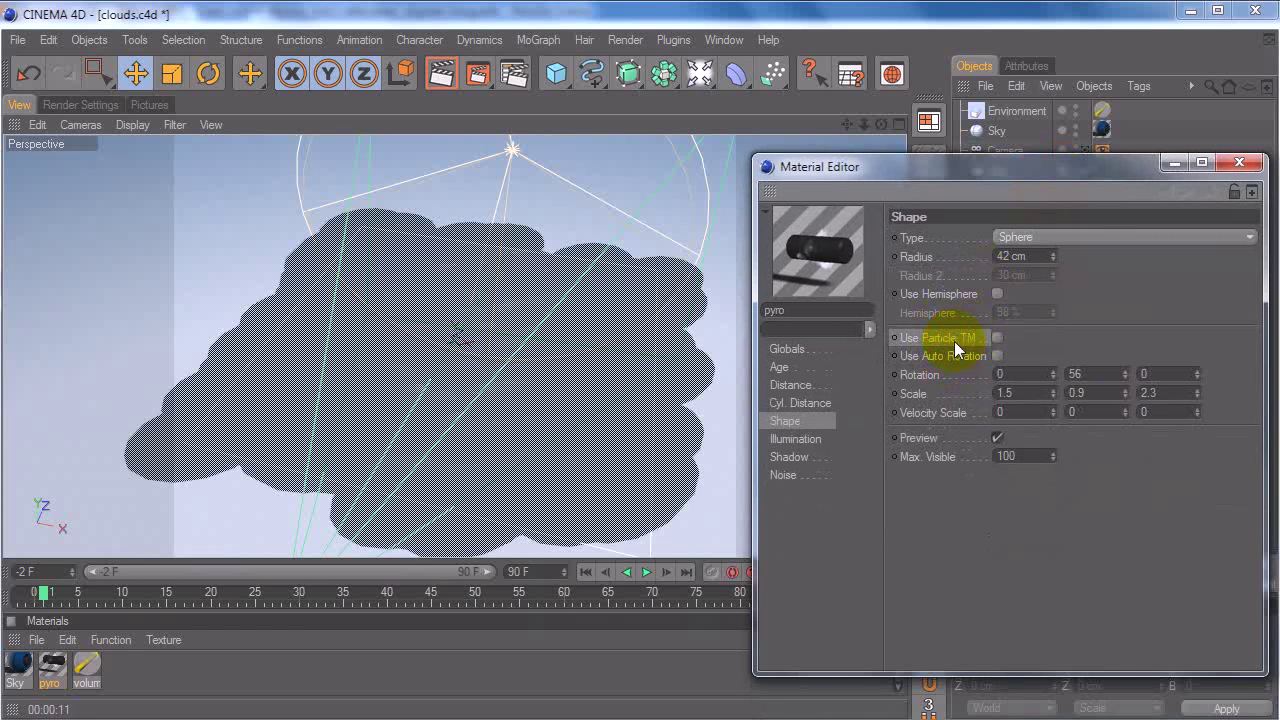
click(997, 341)
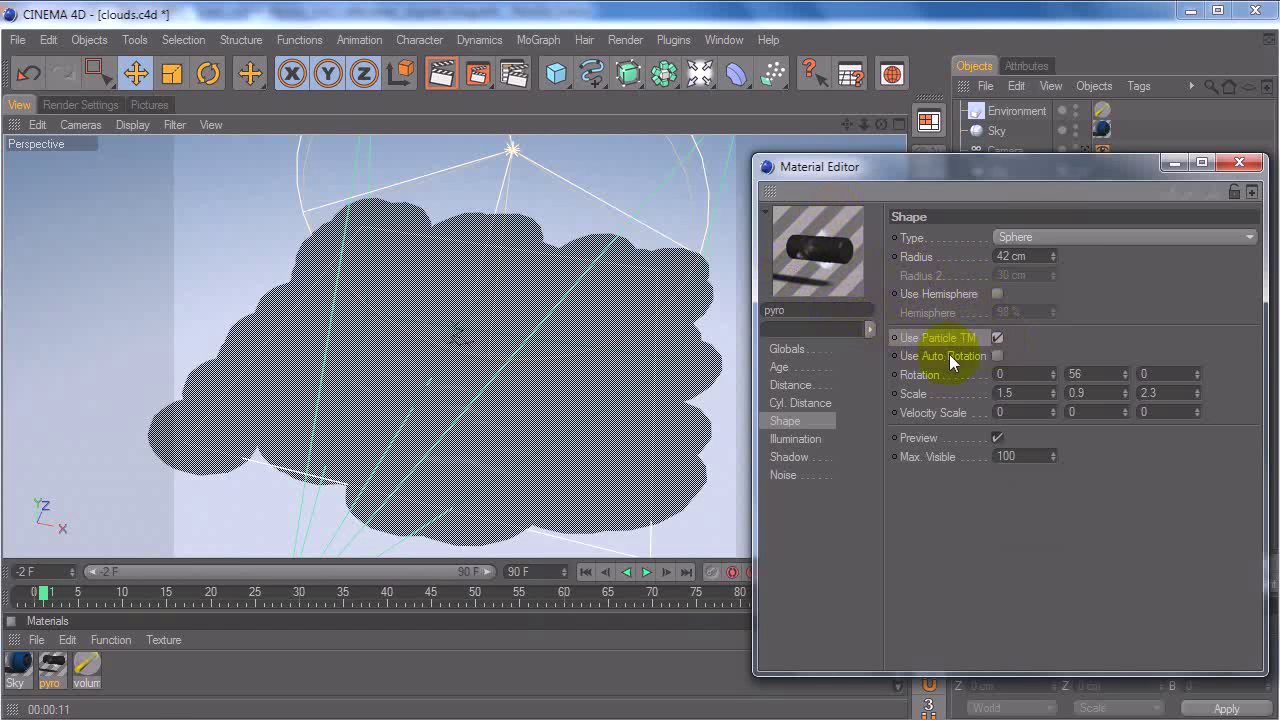
click(997, 356)
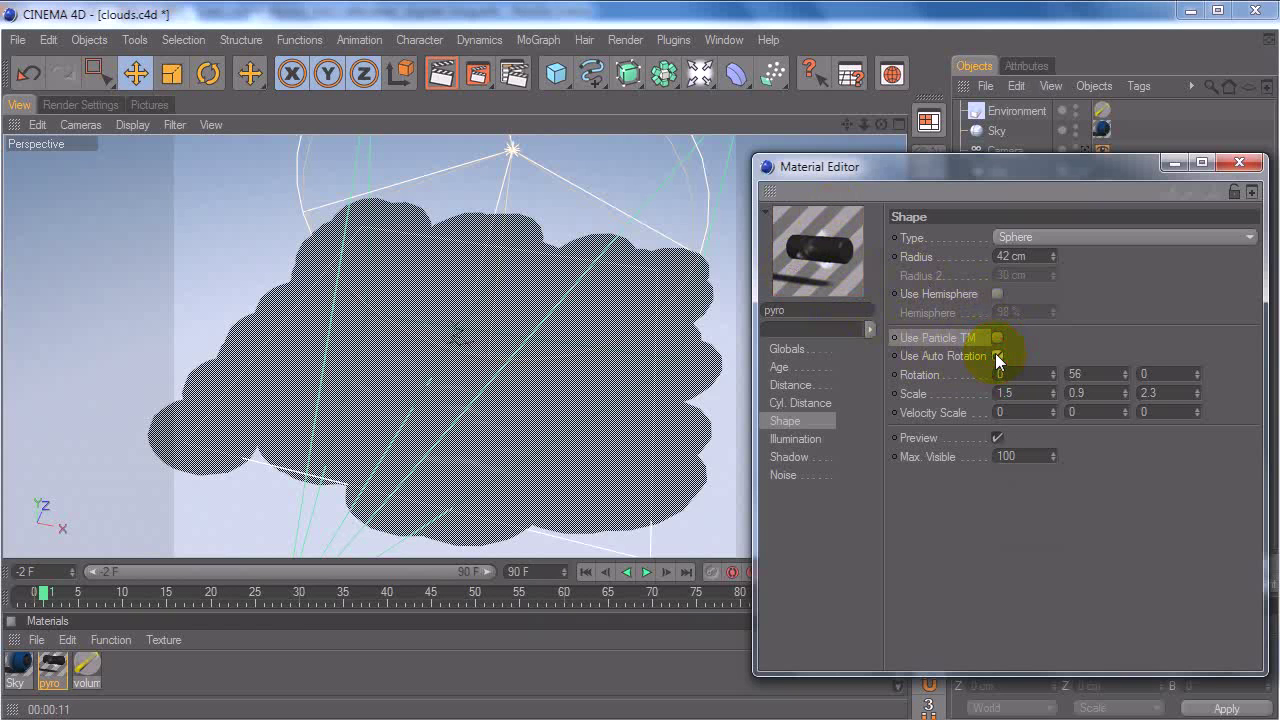
click(997, 356)
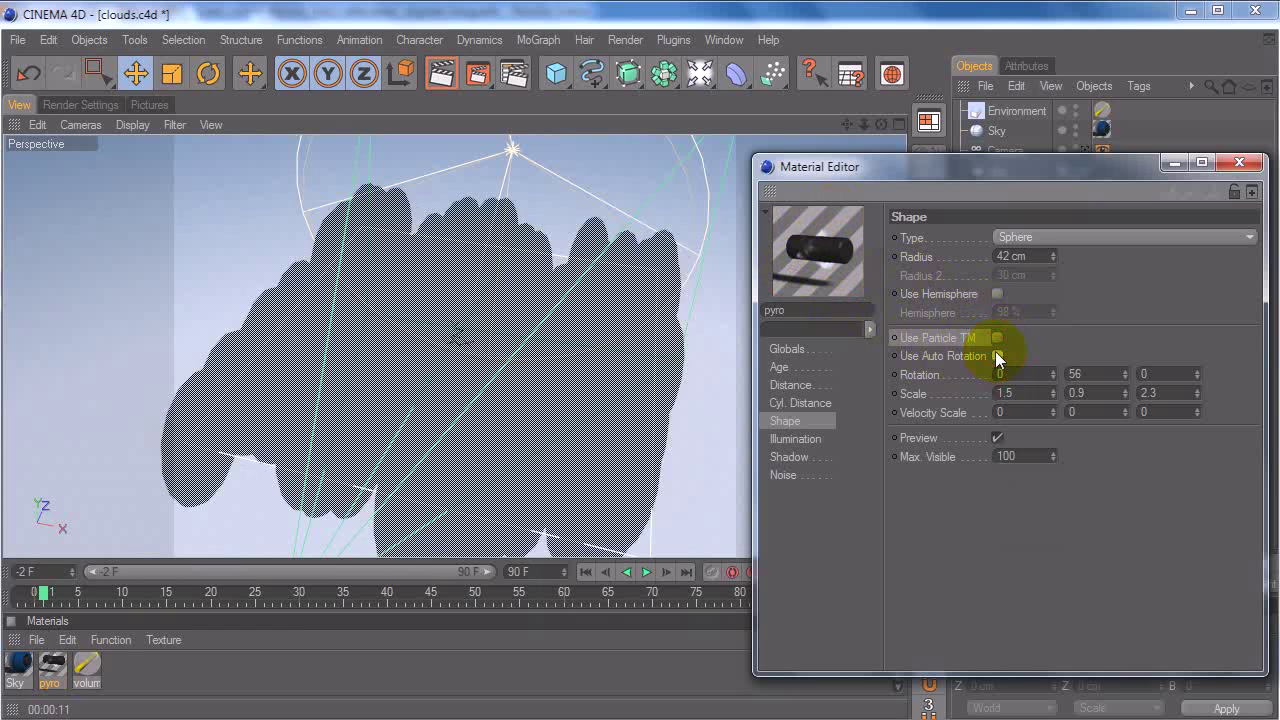
click(999, 356)
click(998, 356)
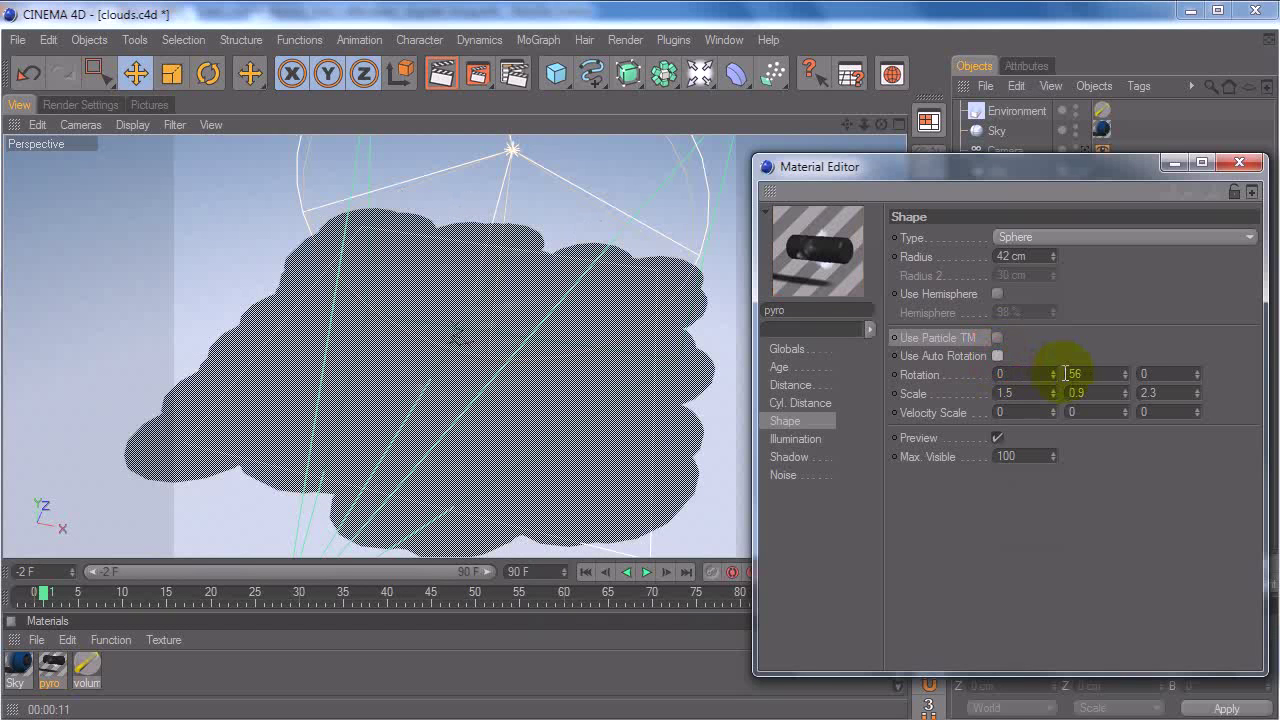
Step: Try a second rotation value of 108 for the shapes, and restore it to 56
mouse_move(1125, 375)
mouse_down()
mouse_move(1125, 360)
mouse_move(1124, 375)
mouse_up()
drag(1031, 175, 901, 93)
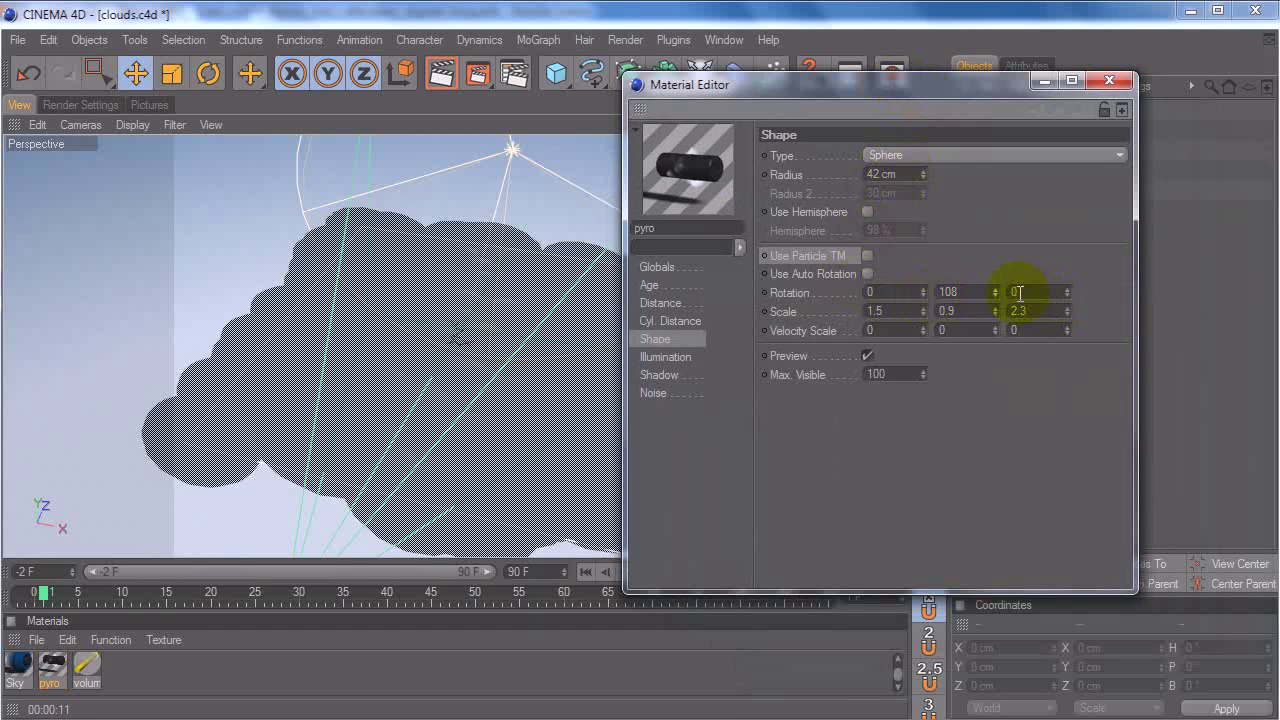
click(889, 292)
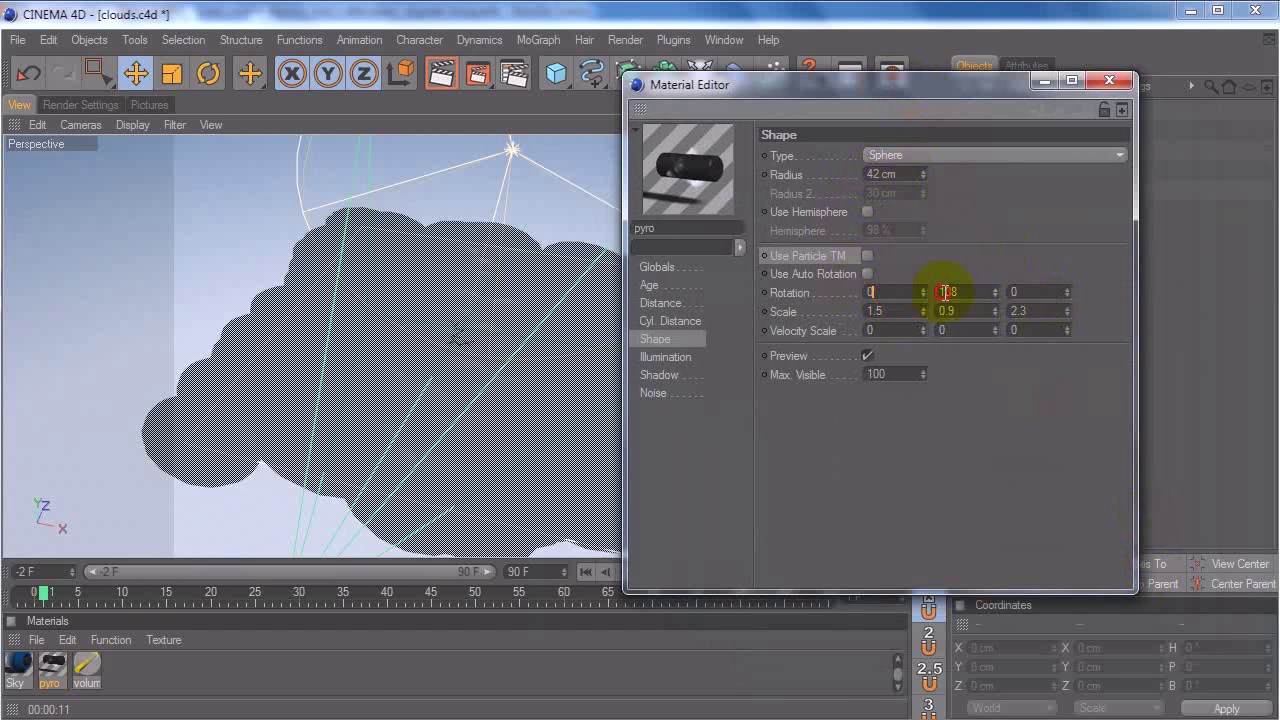
click(1018, 292)
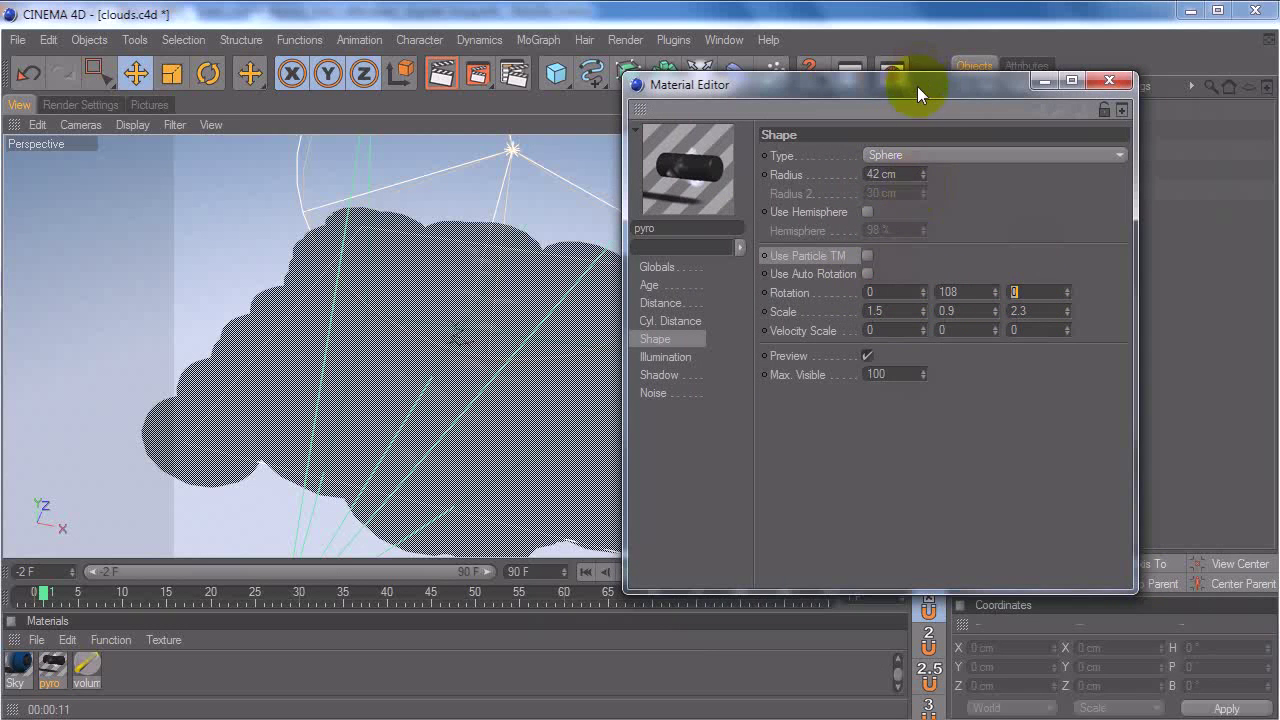
drag(916, 85, 983, 122)
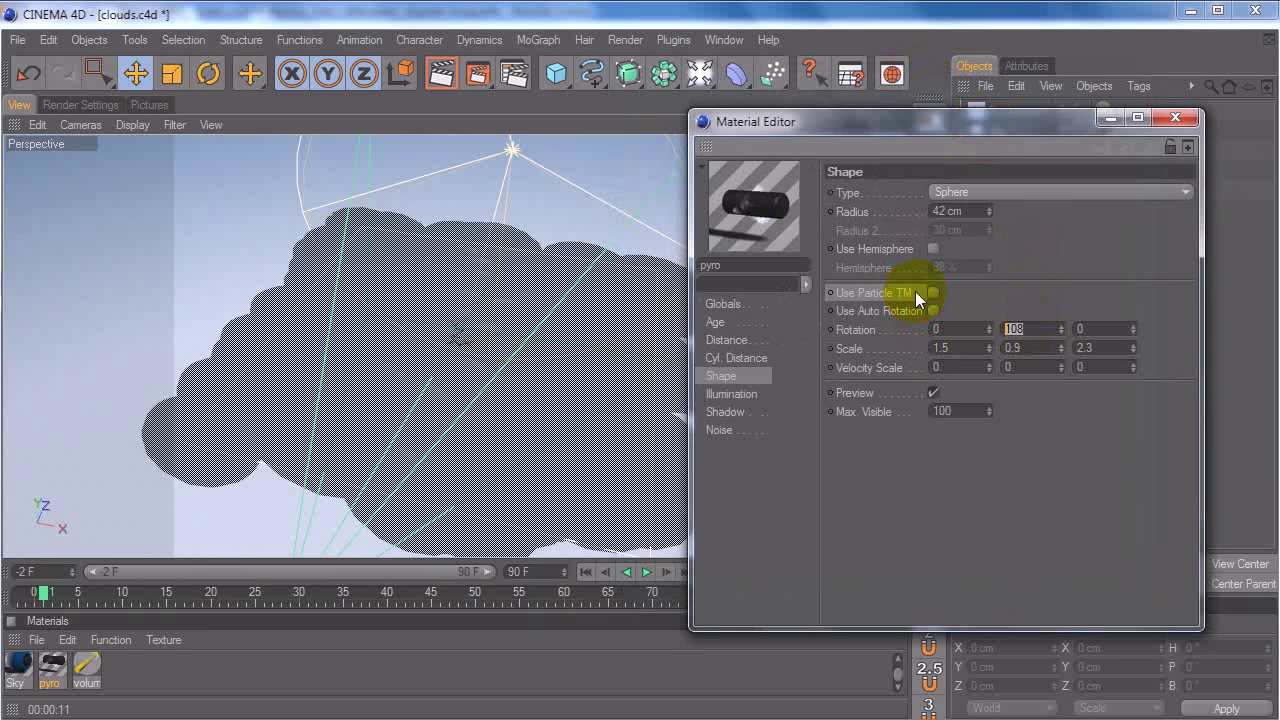
text(56)
key(Return)
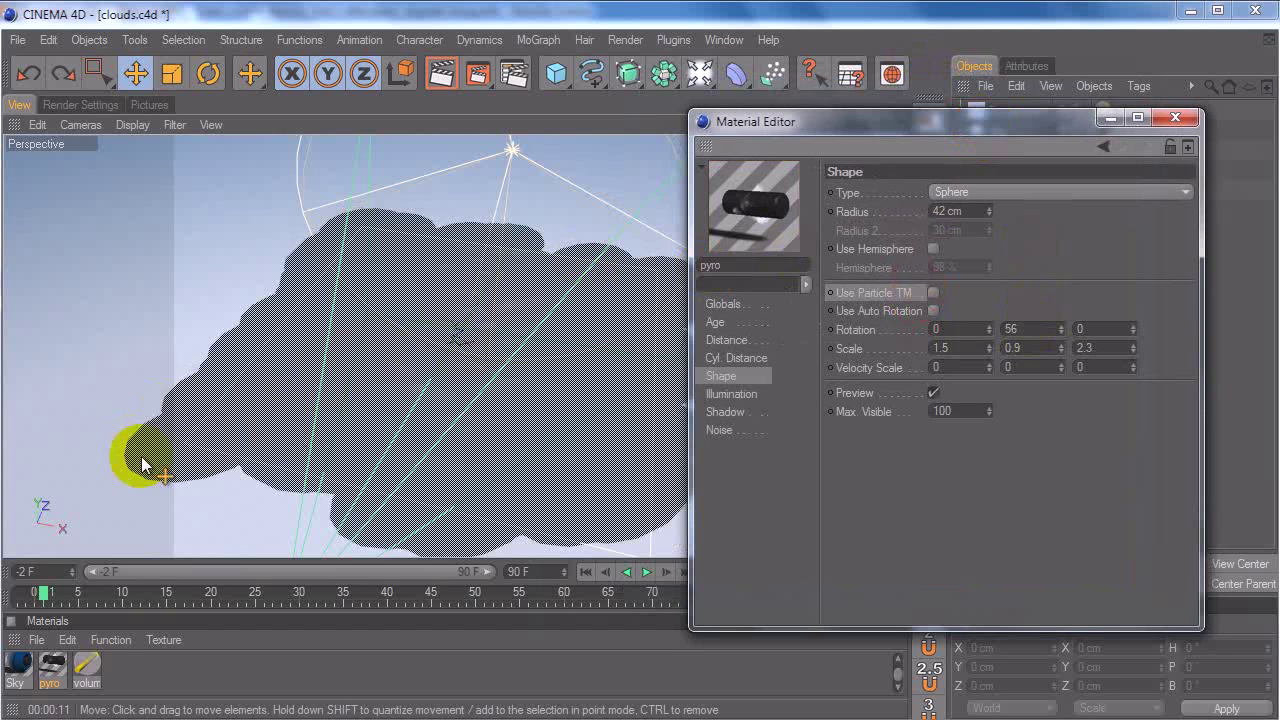
Step: Try 90 for the first and third rotation values, and reset both to 0
drag(989, 327, 989, 325)
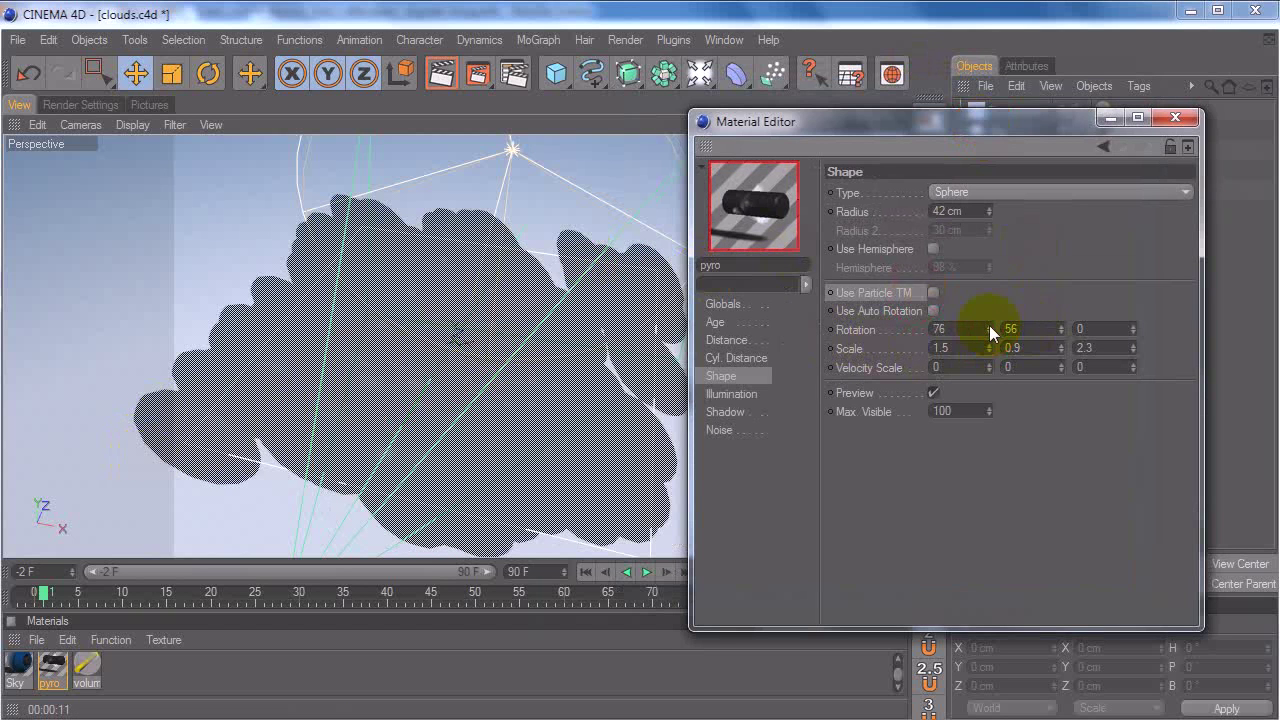
click(976, 324)
text(90)
key(Return)
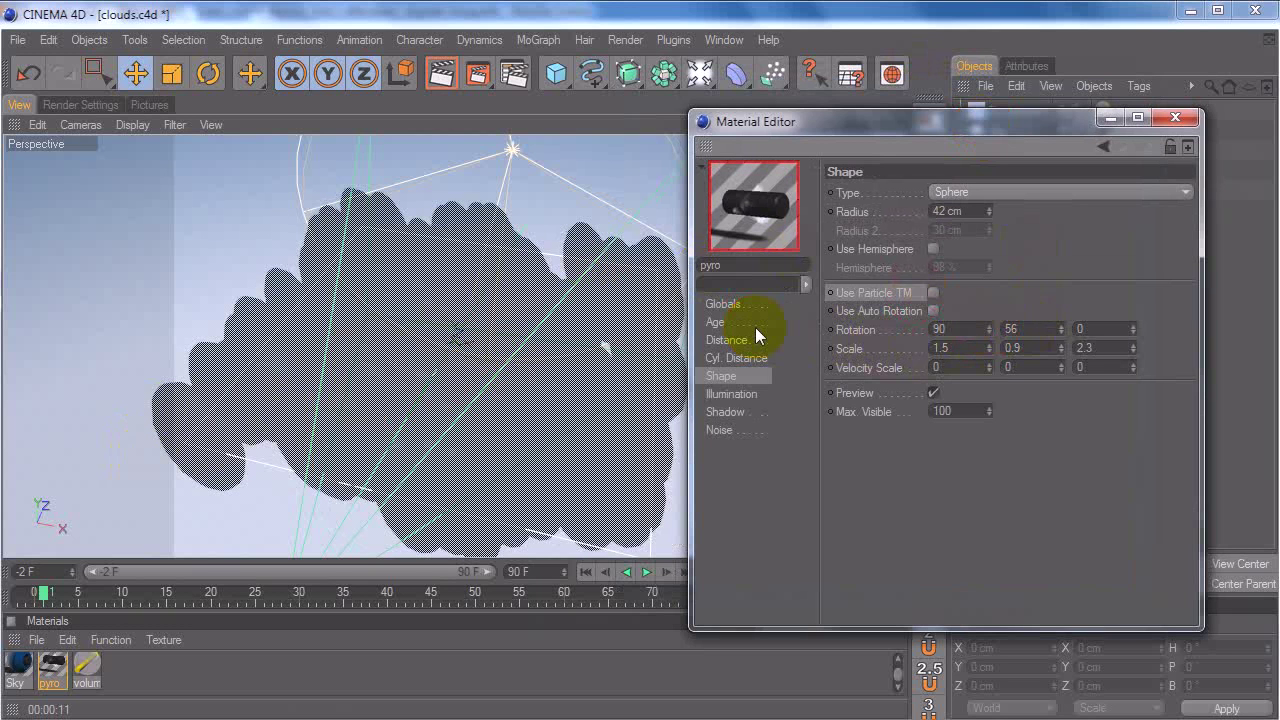
click(1088, 329)
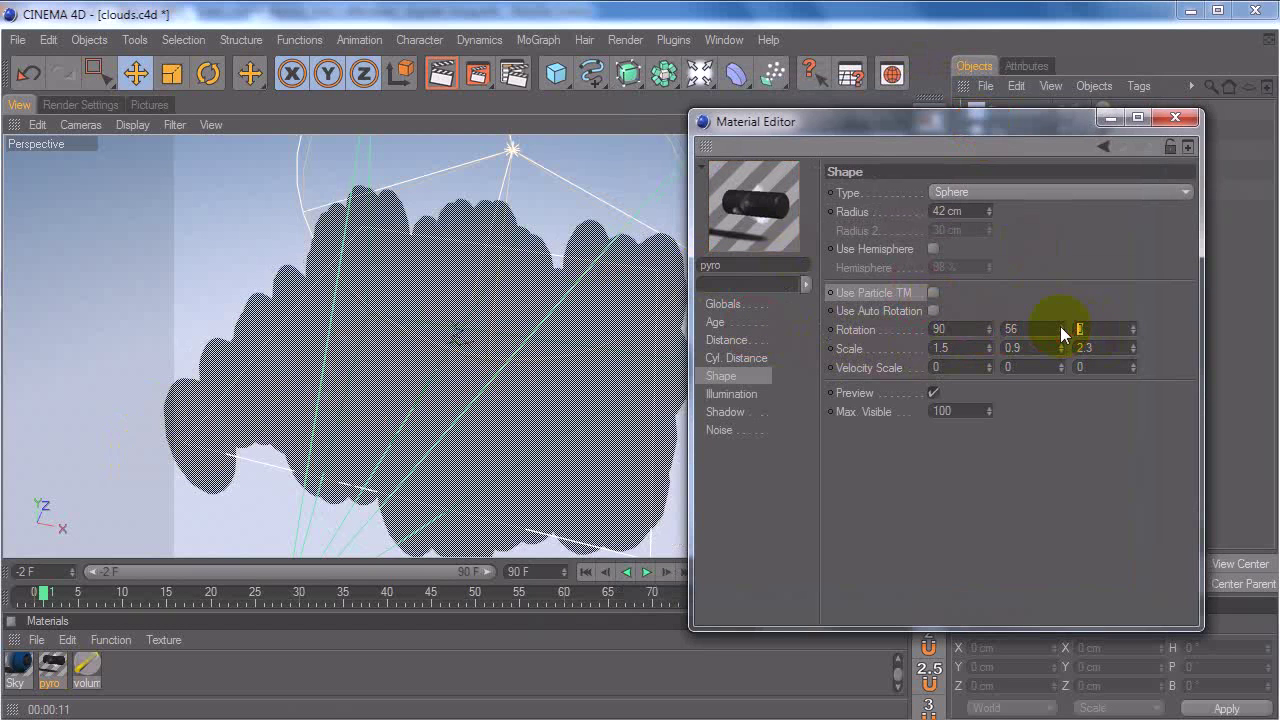
text(90)
key(Return)
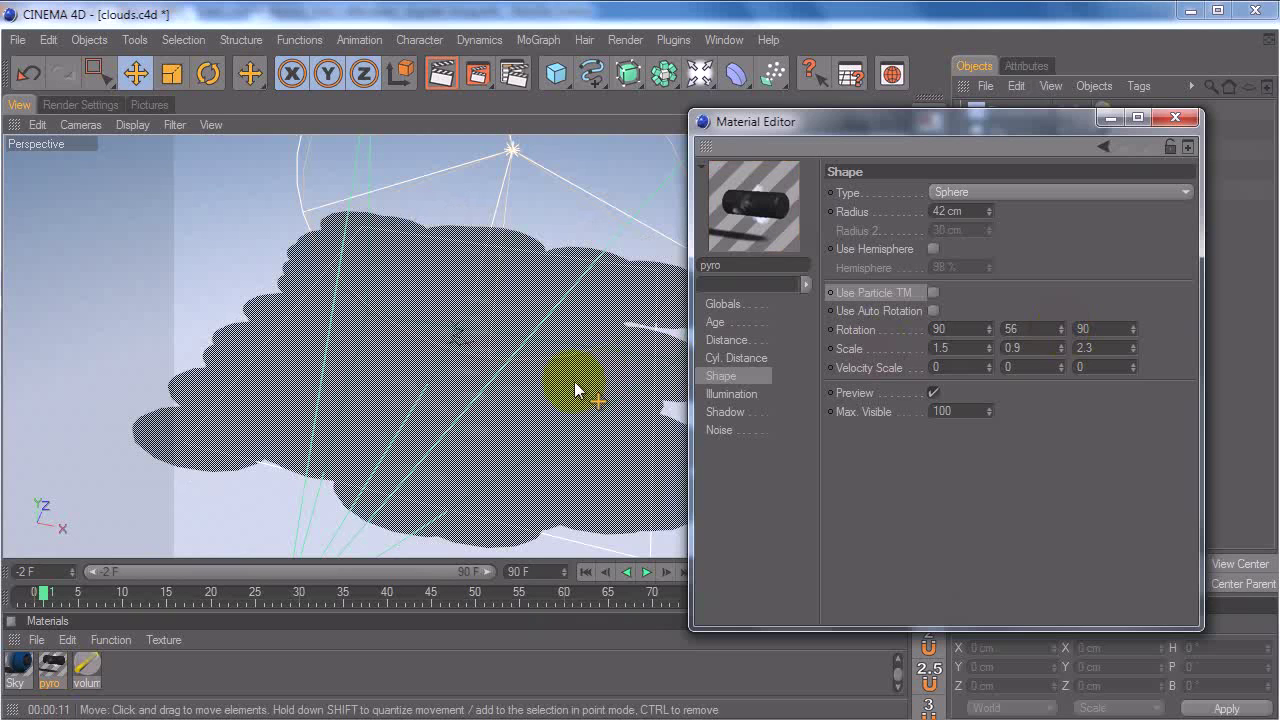
click(1071, 328)
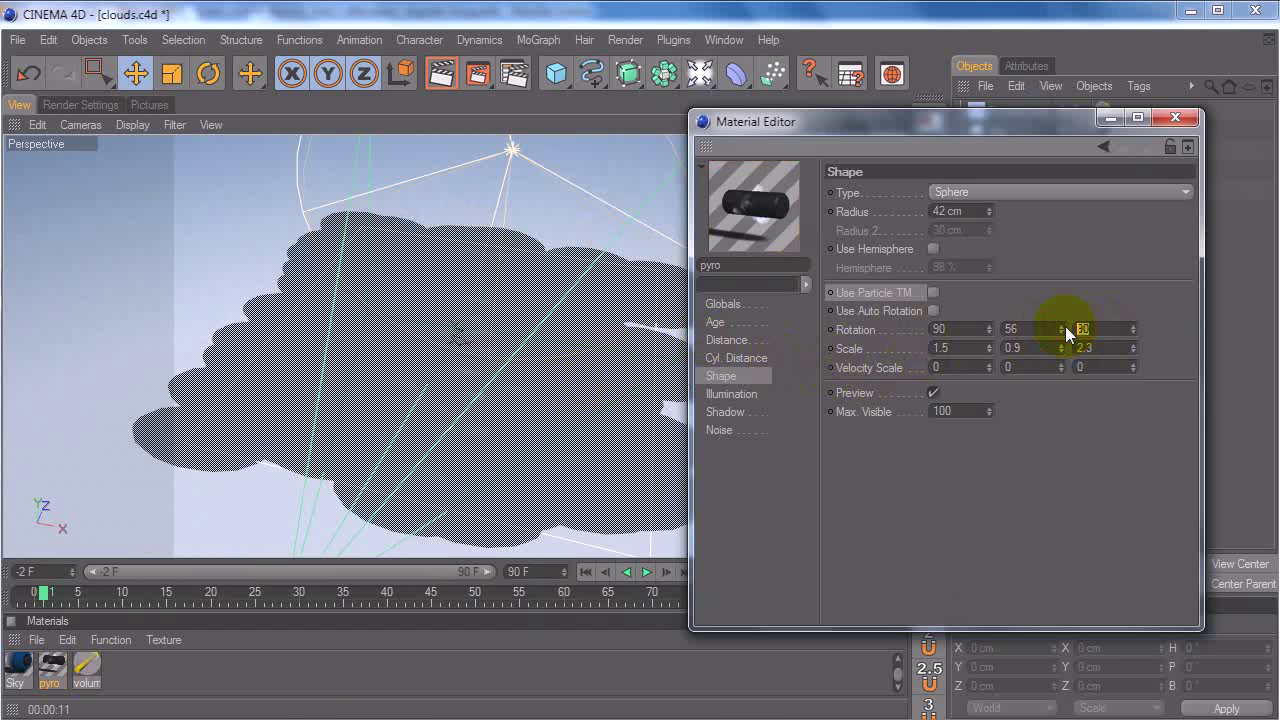
drag(974, 328, 828, 297)
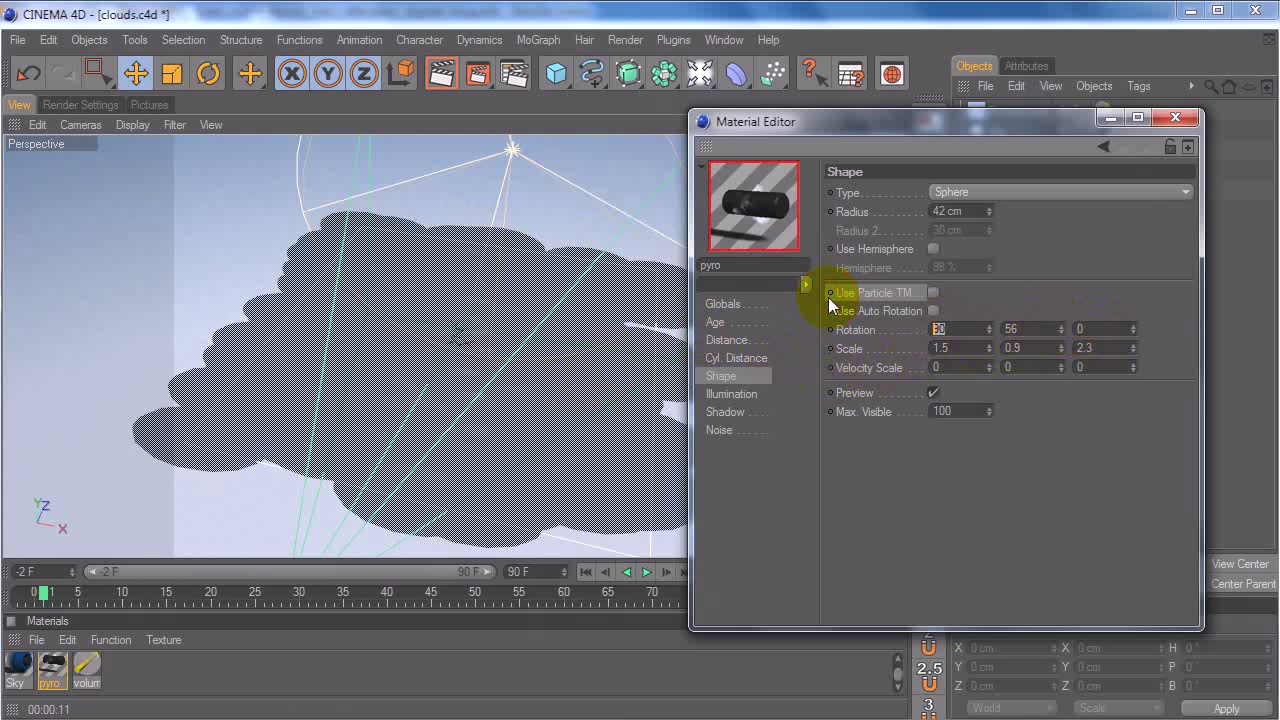
text(0)
key(Return)
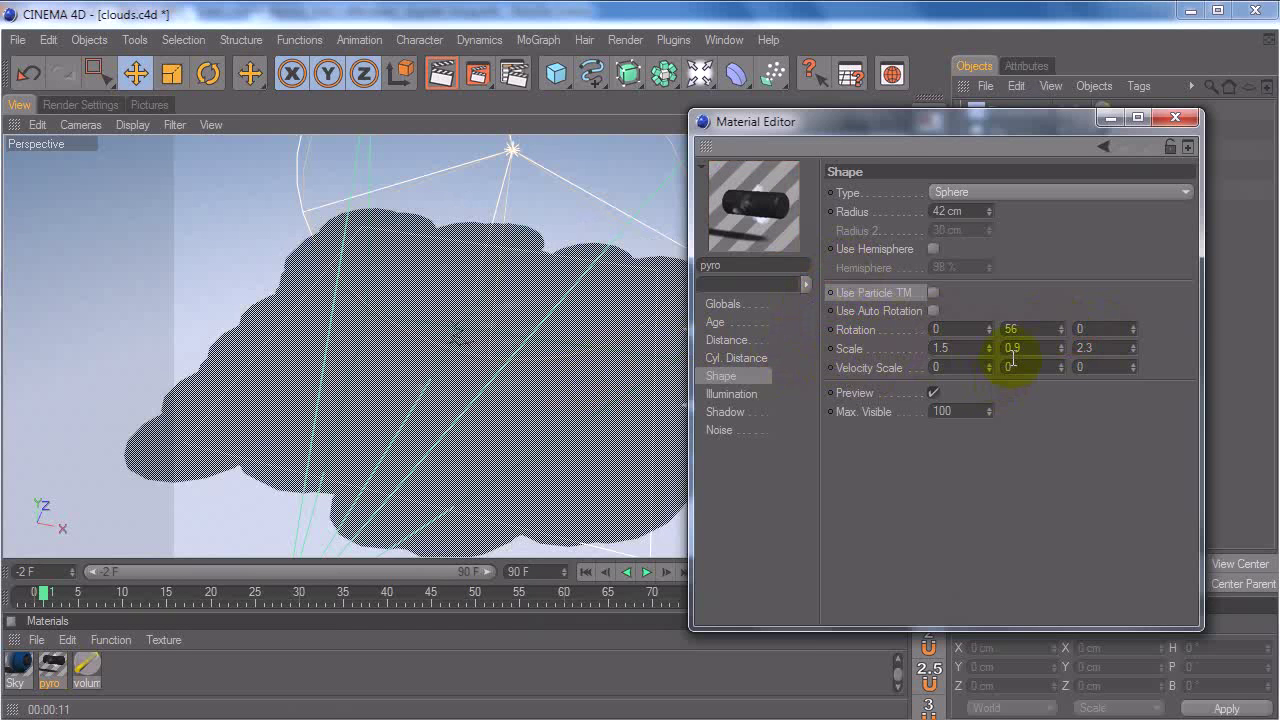
Step: Limit the maximum visible shapes to 1 and frame that single shape up close
drag(831, 123, 906, 165)
alt+drag(557, 443, 640, 380)
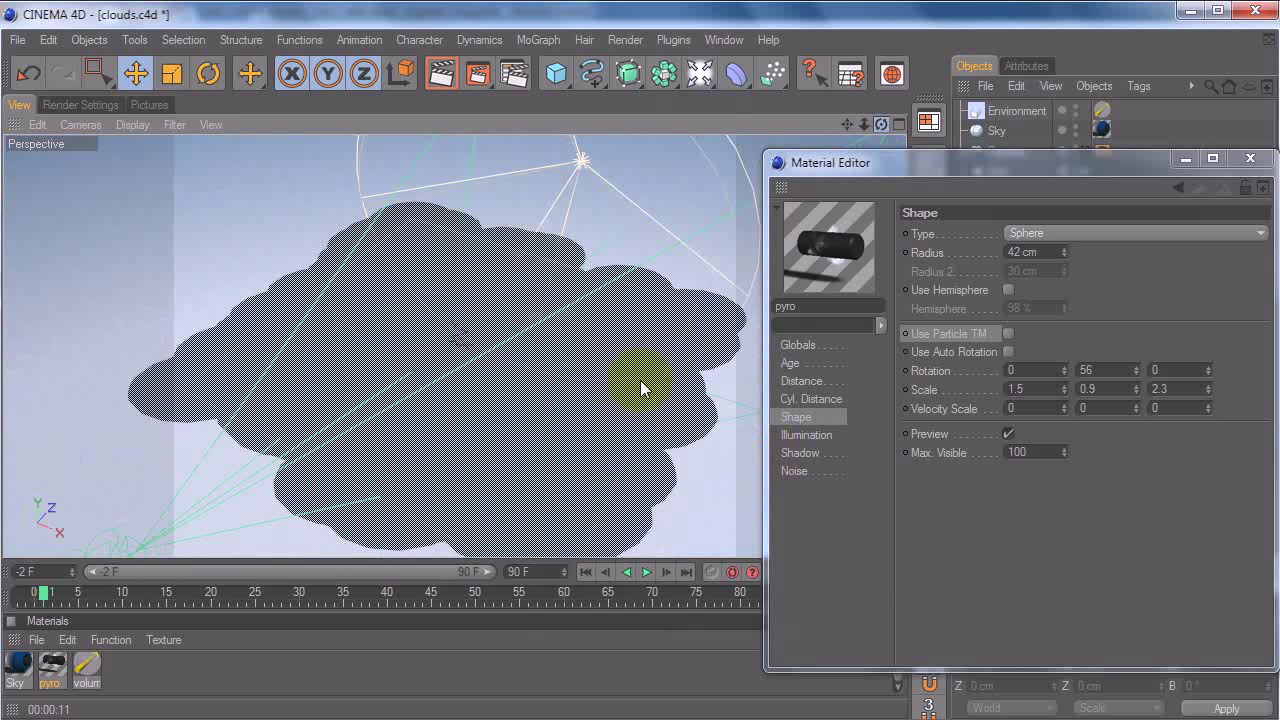
double_click(1016, 452)
text(1)
key(Return)
drag(864, 126, 737, 391)
drag(850, 122, 630, 366)
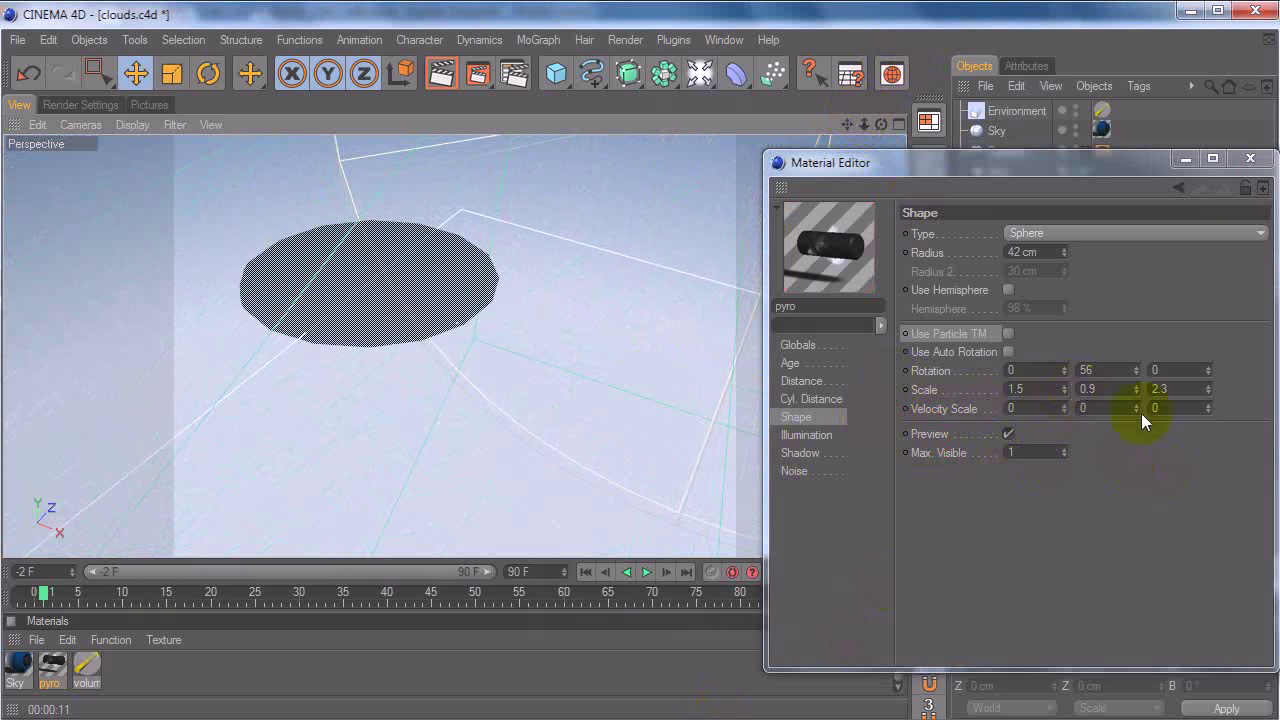
Step: Try a uniform scale of 1 for all three shape scale values and inspect the sphere from another angle
double_click(1090, 388)
text(1)
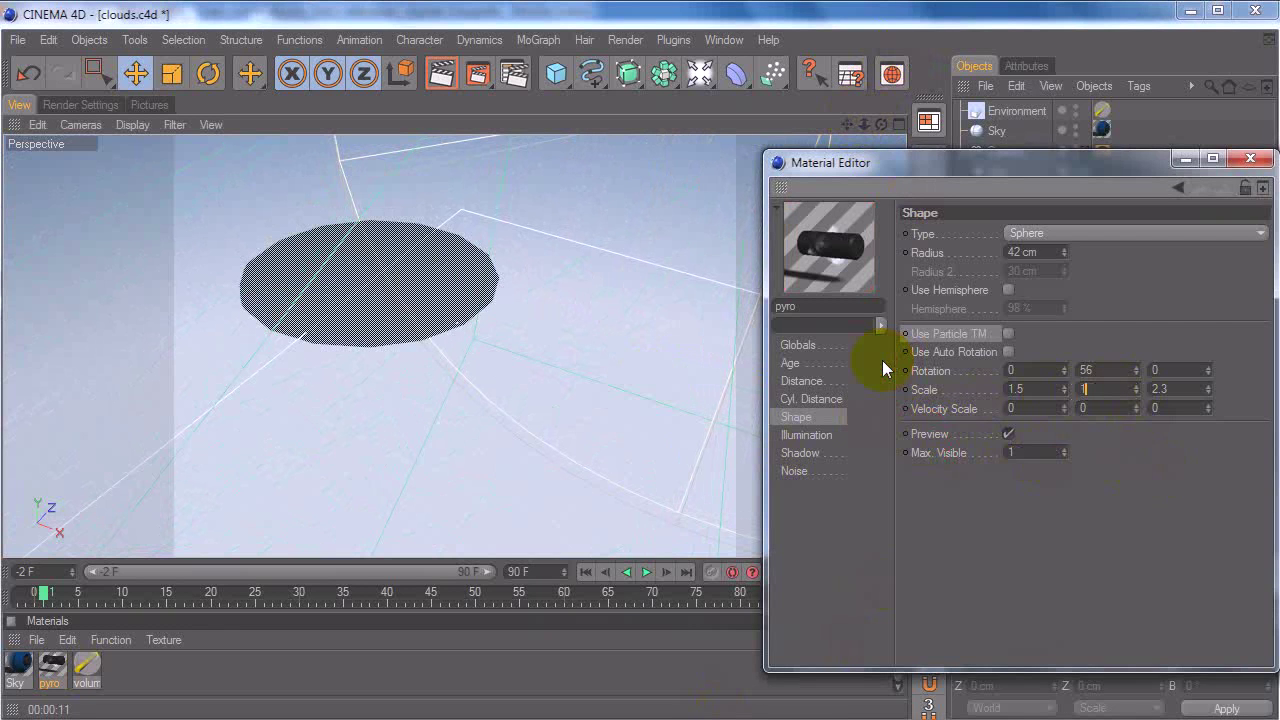
key(Return)
drag(1041, 389, 984, 377)
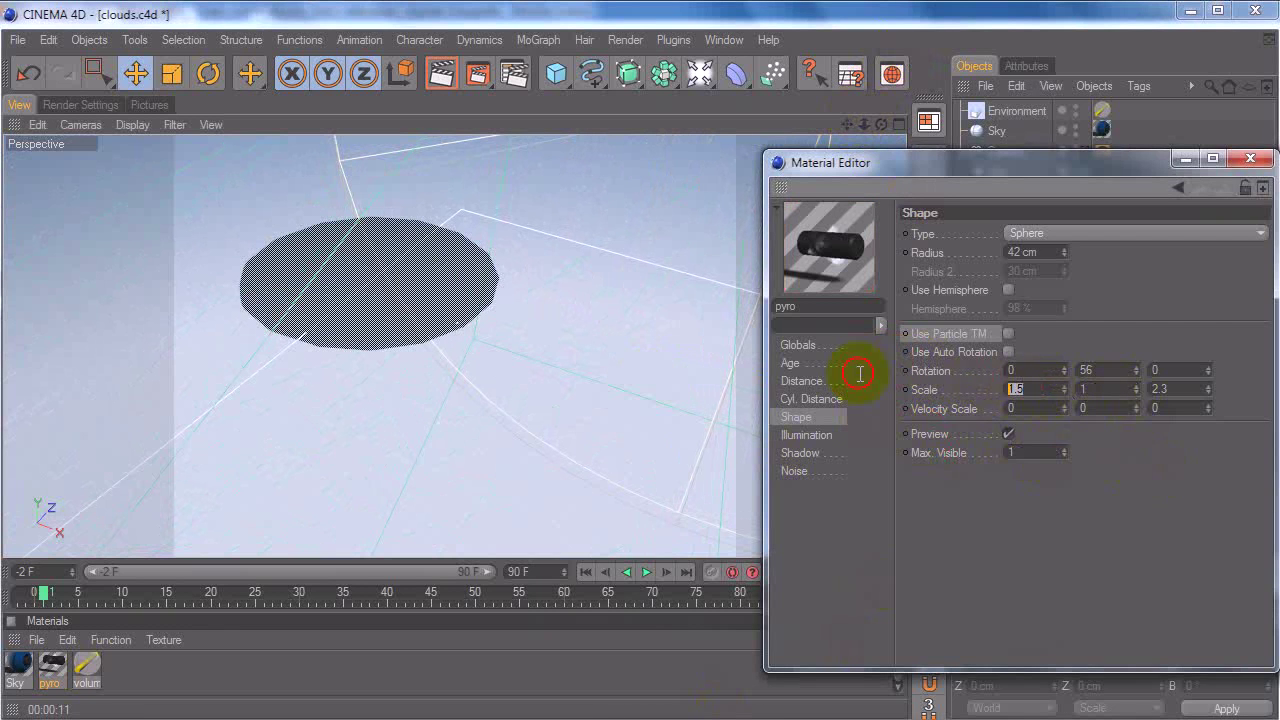
text(1)
key(Return)
drag(1190, 389, 987, 397)
text(1)
key(Return)
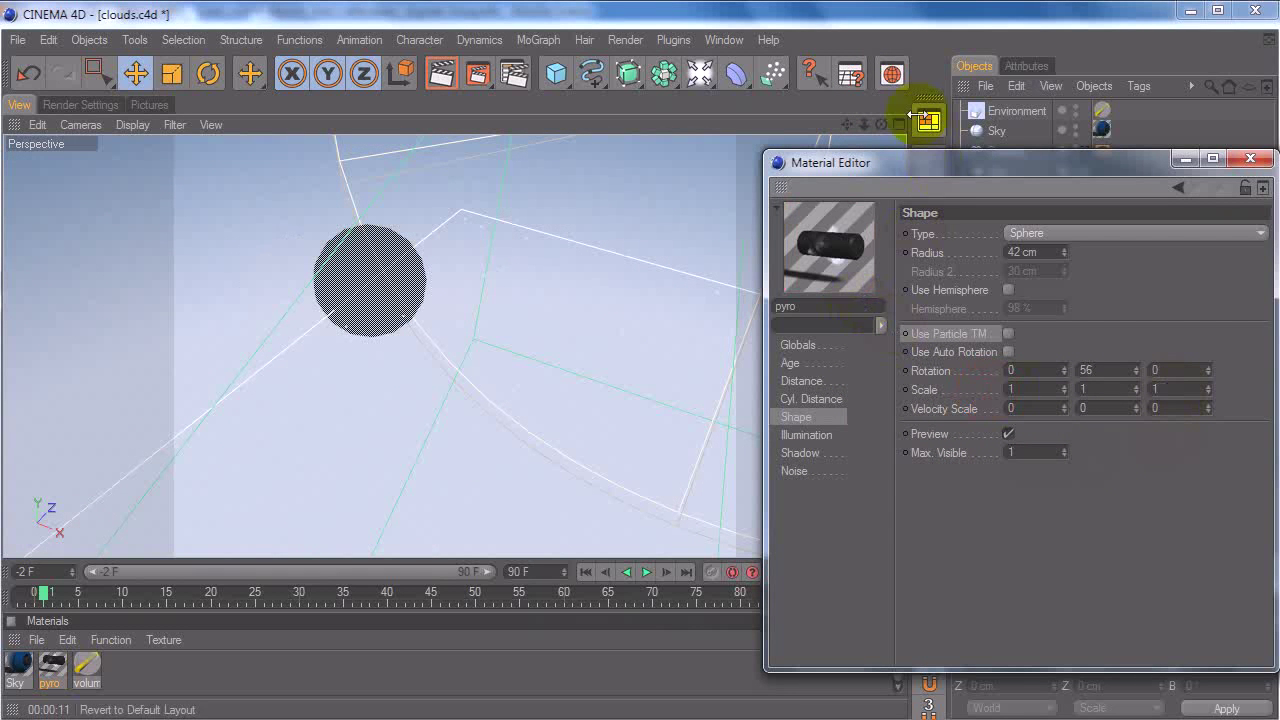
drag(881, 125, 645, 376)
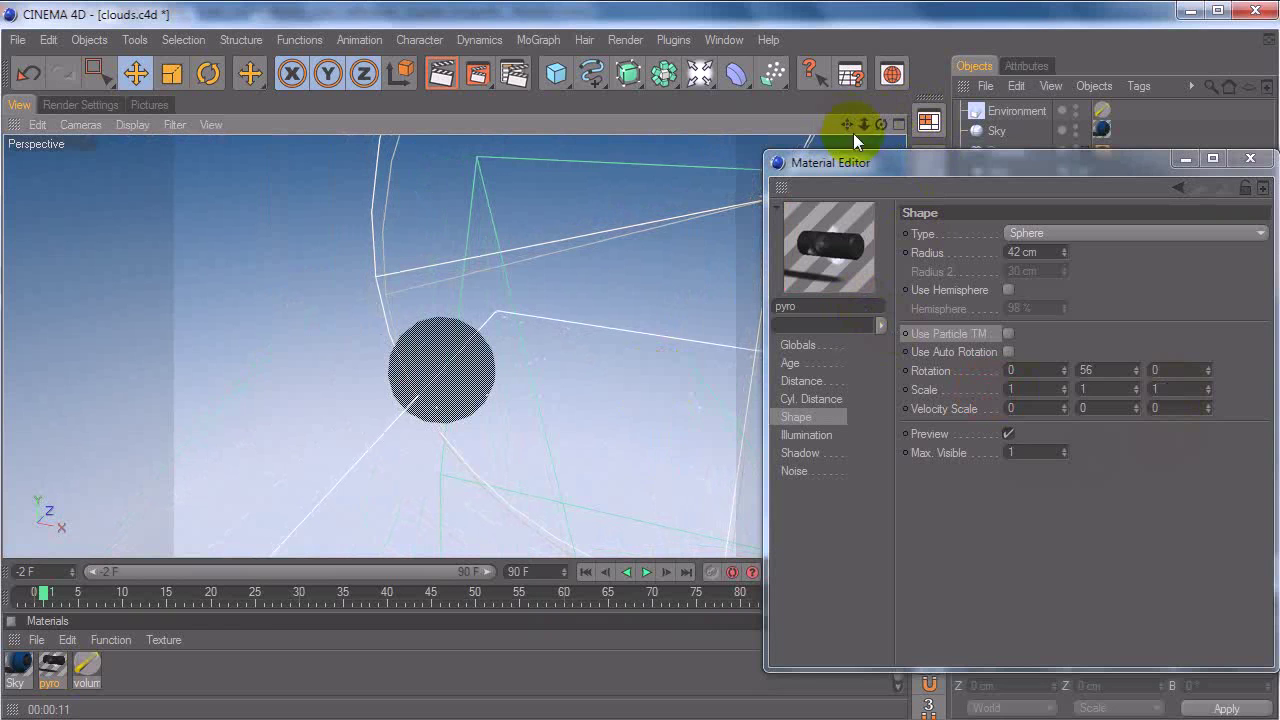
Step: Try 0.99 for the second scale value, and enlarge the shape scale to 2.76, 2.76 and 2.73
click(1095, 389)
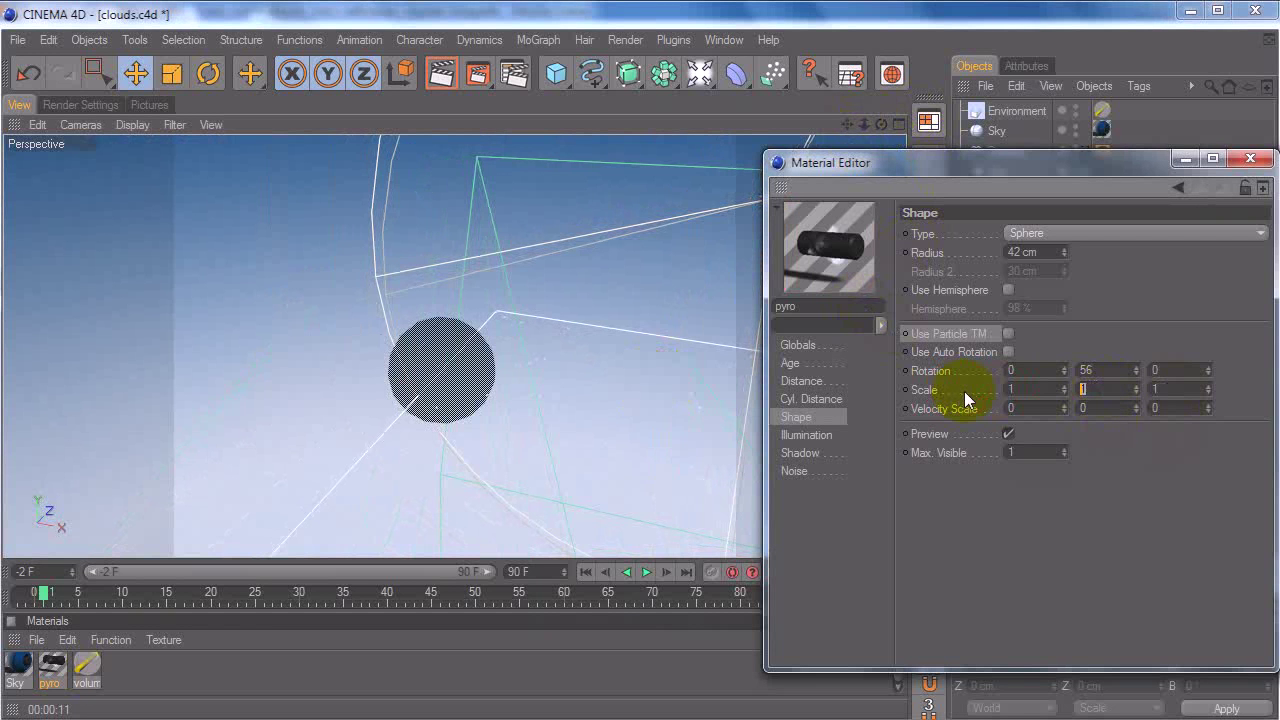
text(0.99)
key(Tab)
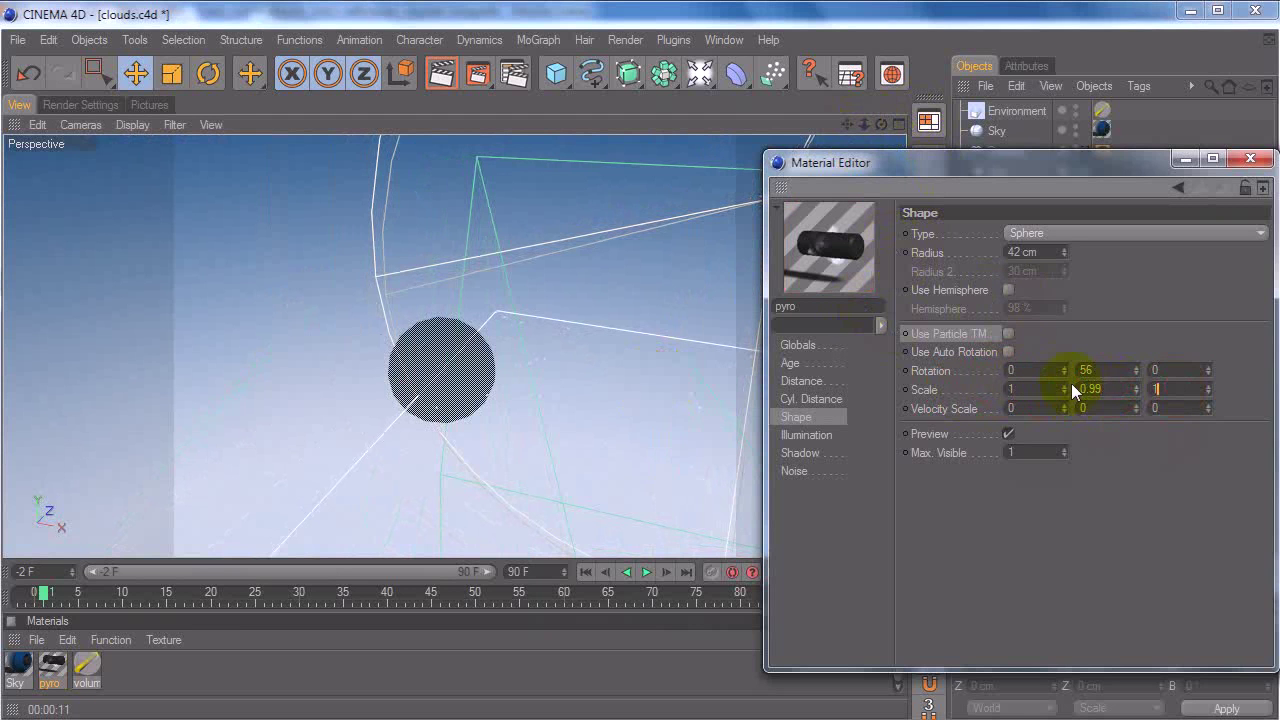
drag(1063, 387, 1209, 389)
mouse_move(880, 125)
mouse_down()
mouse_move(634, 380)
mouse_move(888, 112)
mouse_up()
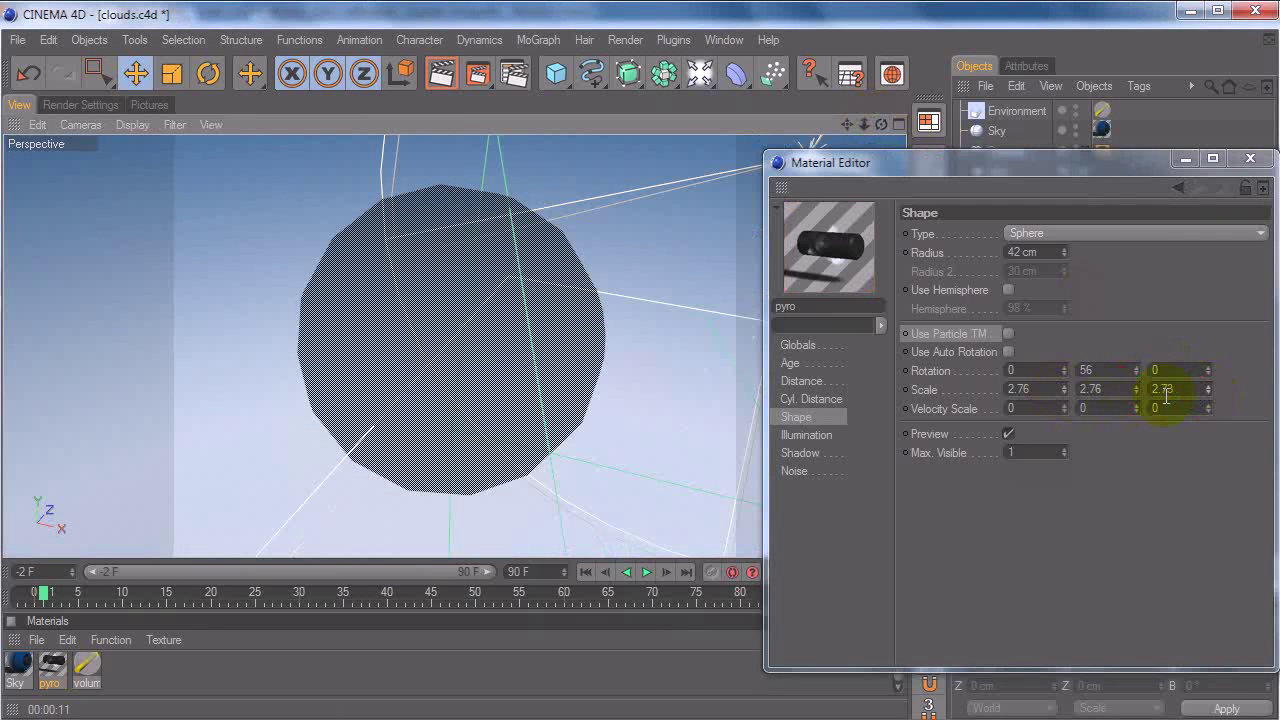
Step: Set the first shape scale value to 1.5, and try 0.9 and 1 for the second value
double_click(1040, 388)
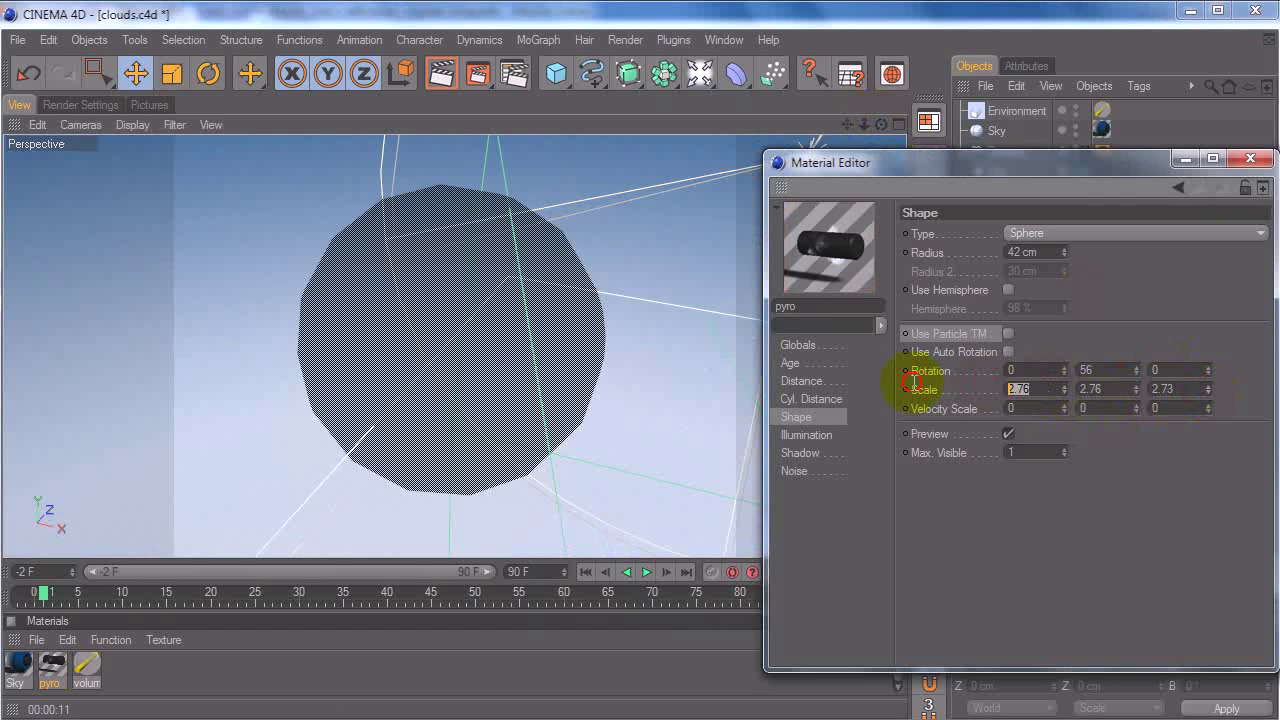
text(1.5)
key(Return)
double_click(1100, 389)
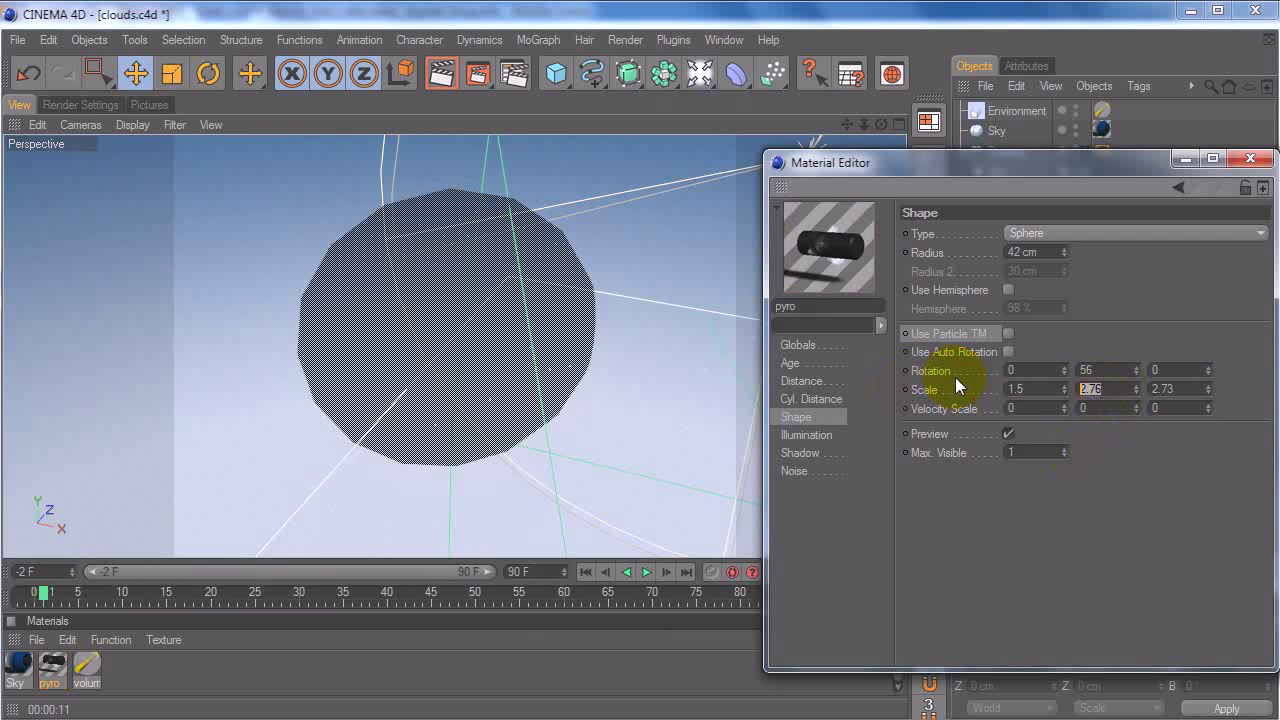
text(0.9)
key(Return)
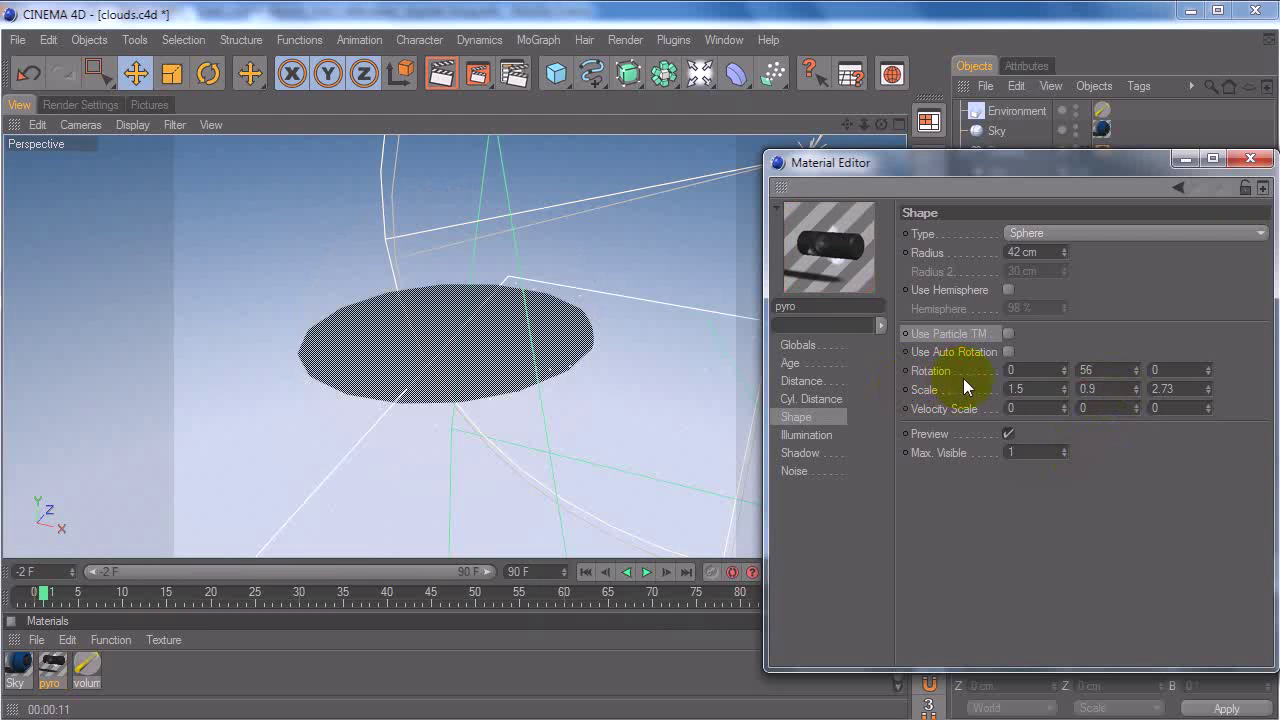
drag(1129, 389, 998, 391)
text(1)
key(Return)
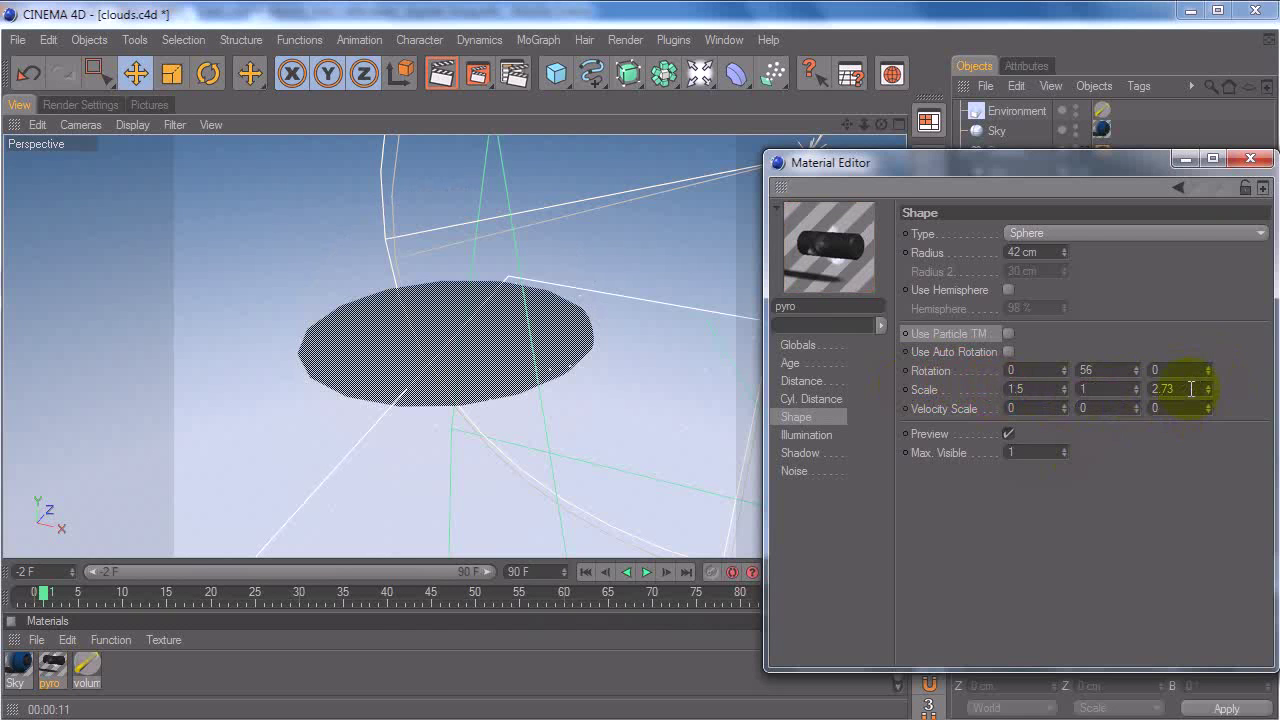
Step: Step back and forth through the recent scale changes, and leave the shape scale at 1.5, 0.9 and 2.3
drag(1191, 389, 1129, 389)
key(ctrl+z)
key(ctrl+z)
key(ctrl+z)
key(ctrl+z)
key(ctrl+z)
key(ctrl+z)
key(ctrl+y)
key(ctrl+y)
key(ctrl+y)
drag(1104, 386, 940, 379)
text(.9)
key(Return)
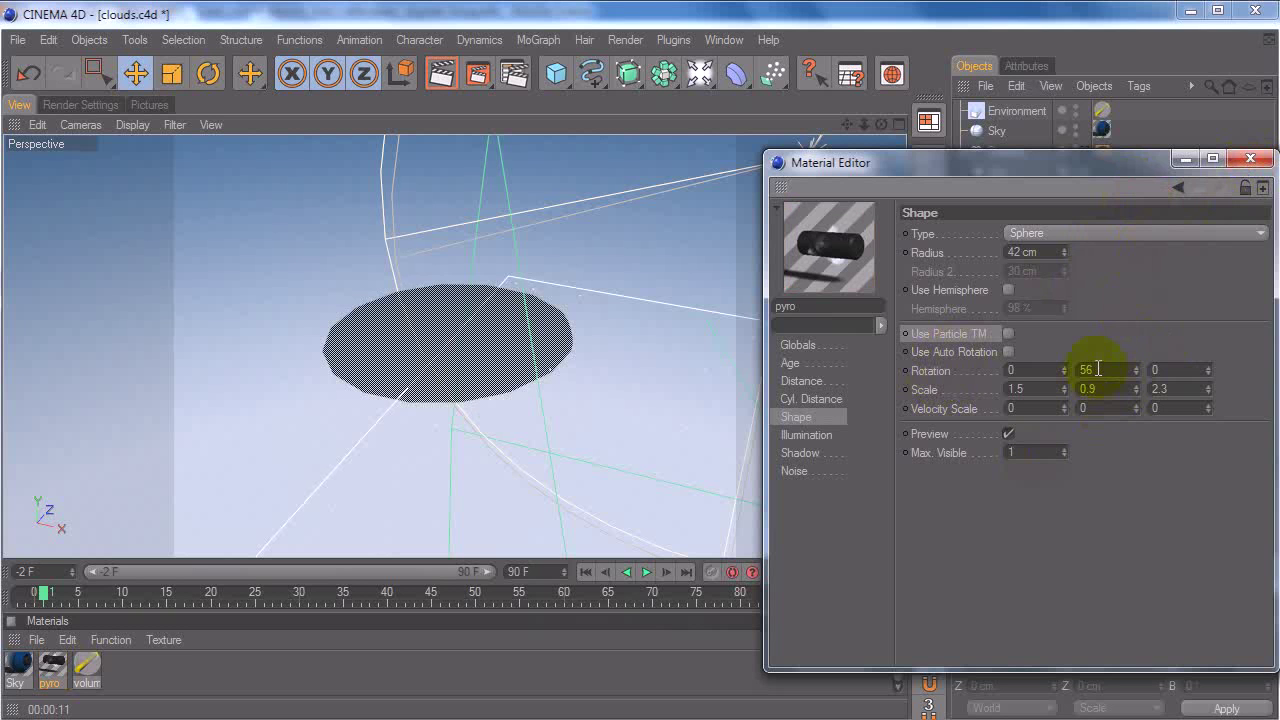
Step: Try a third velocity scale value of 4 for the shapes, and reset it to 0
drag(1030, 165, 977, 160)
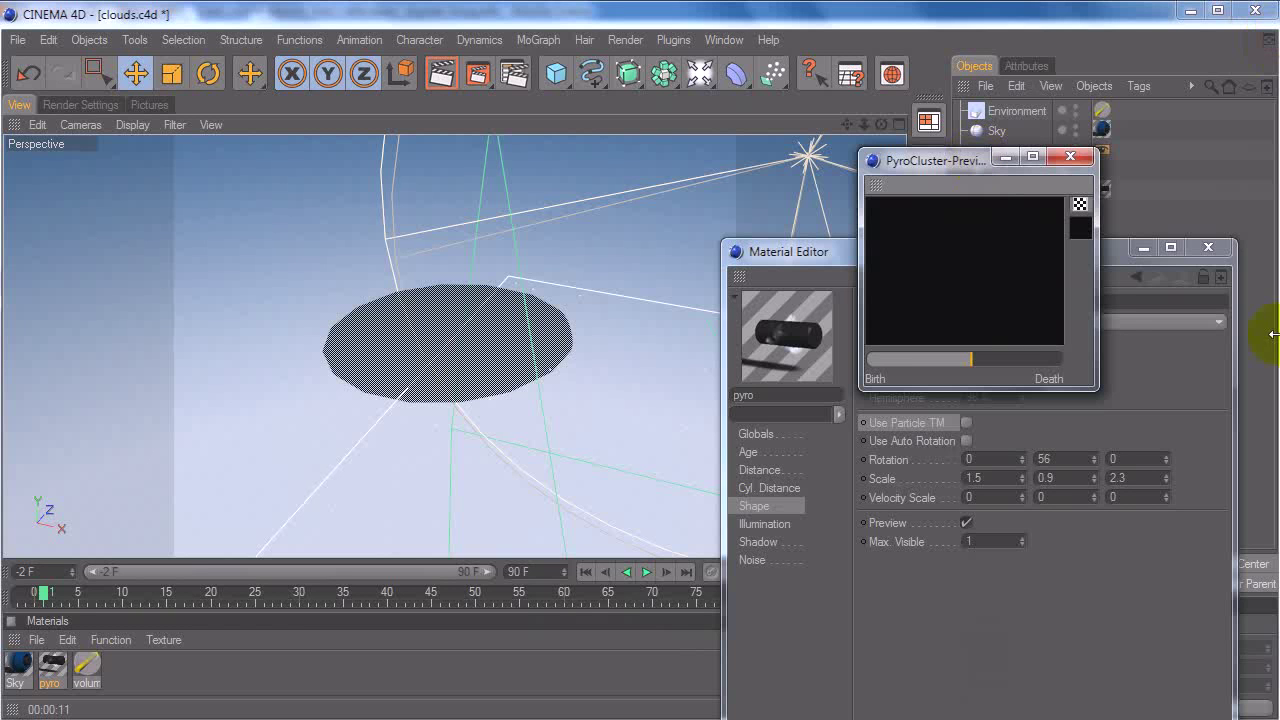
drag(1166, 497, 923, 457)
text(4)
key(Return)
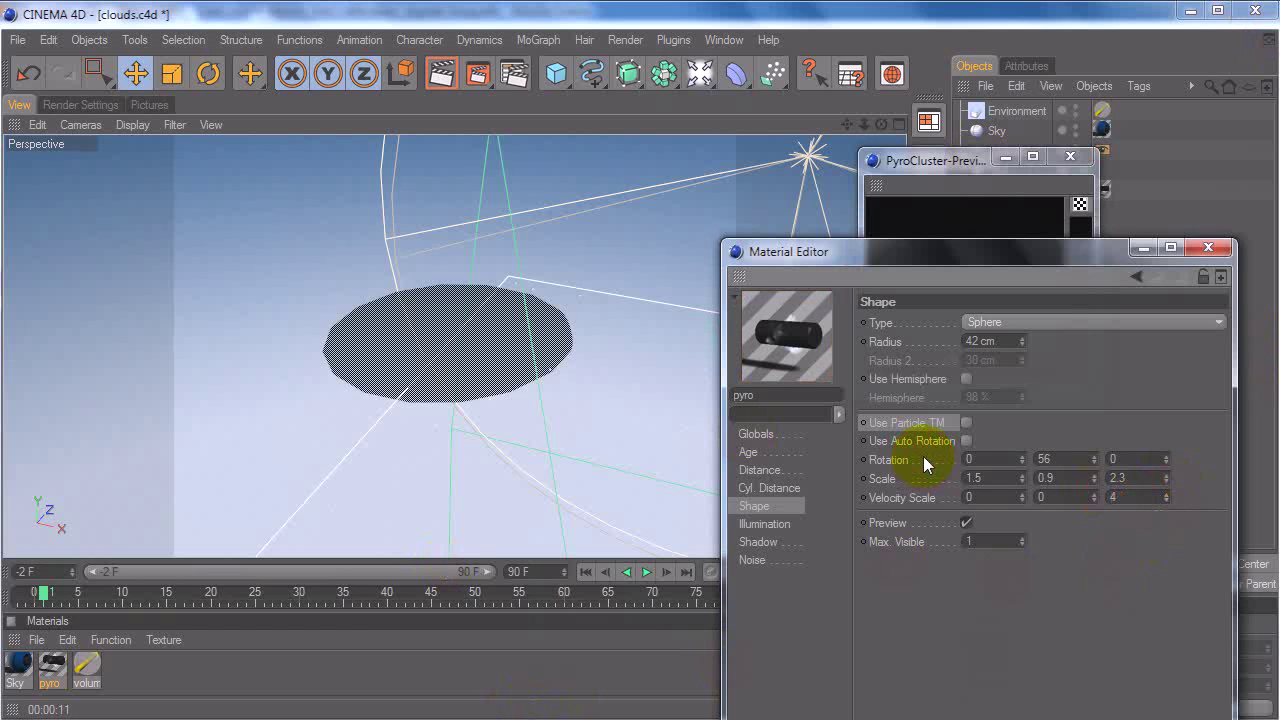
drag(1139, 497, 886, 455)
text(0)
key(Return)
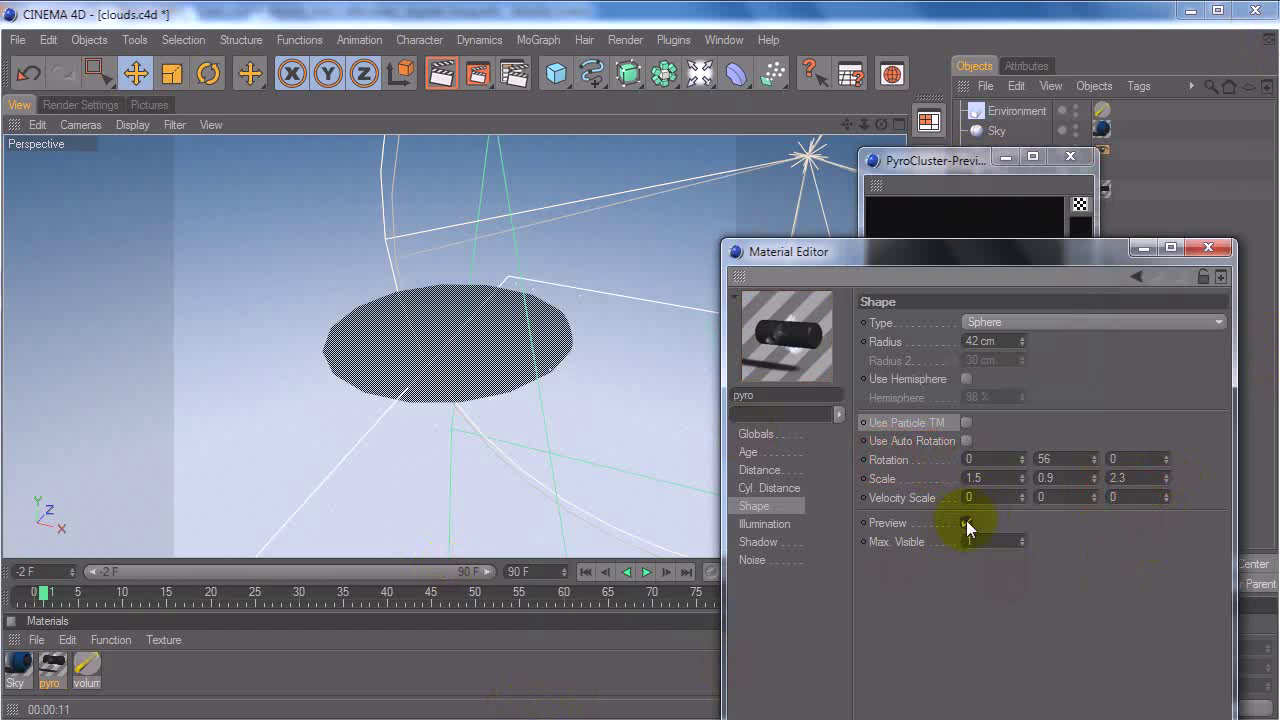
Step: Raise the maximum visible shapes to 100 and look through the scene camera again
click(993, 541)
text(100)
key(Return)
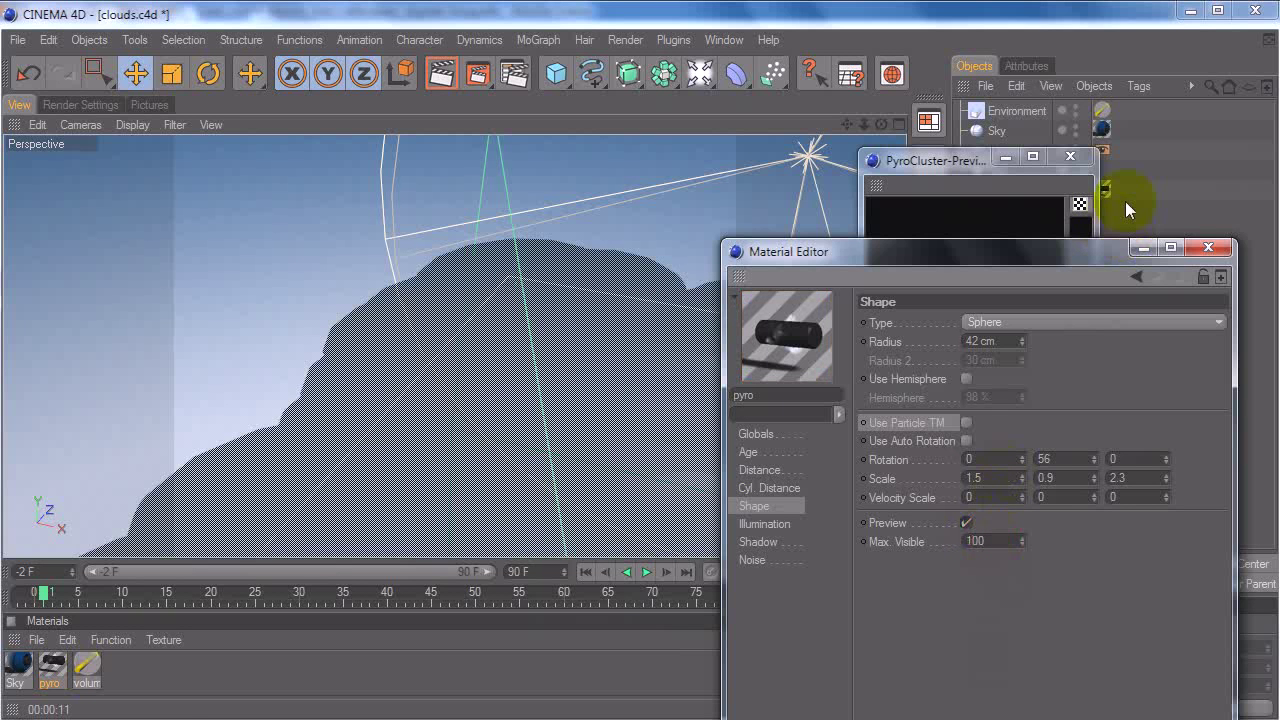
drag(955, 161, 643, 156)
click(1085, 149)
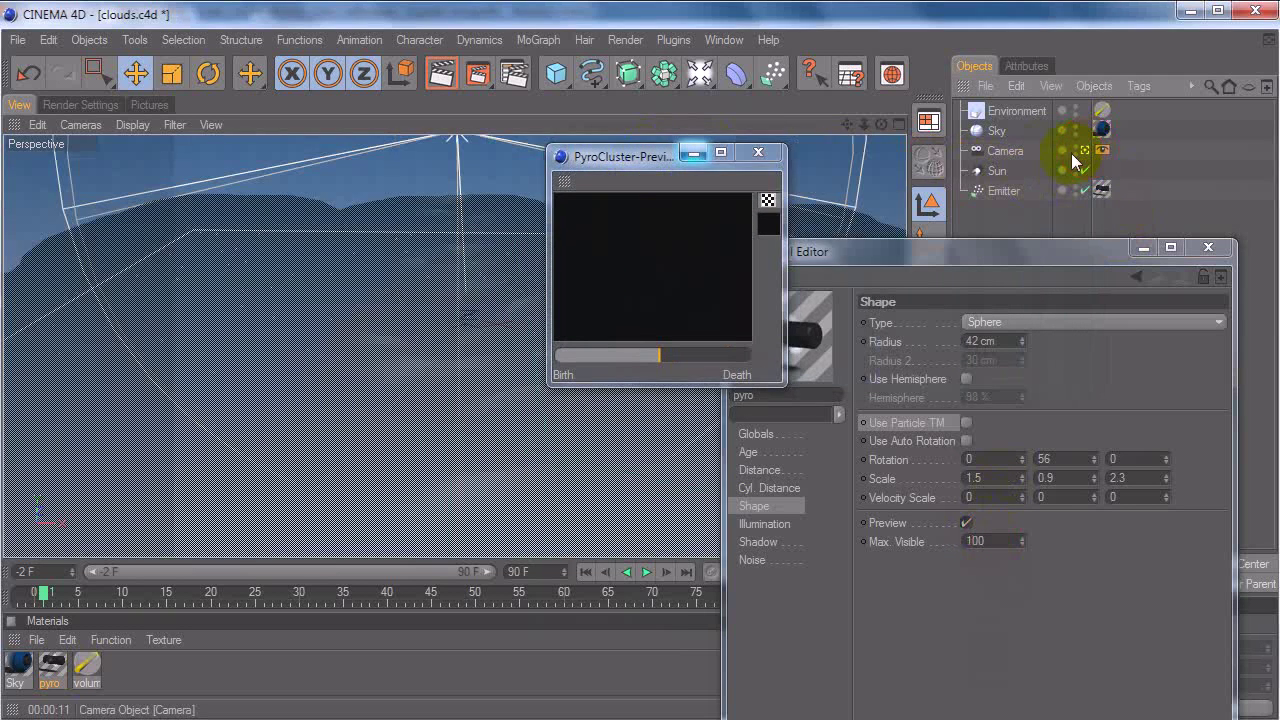
Step: Close the black cluster preview and open a fresh one from the pyro material's global settings
click(787, 432)
click(70, 655)
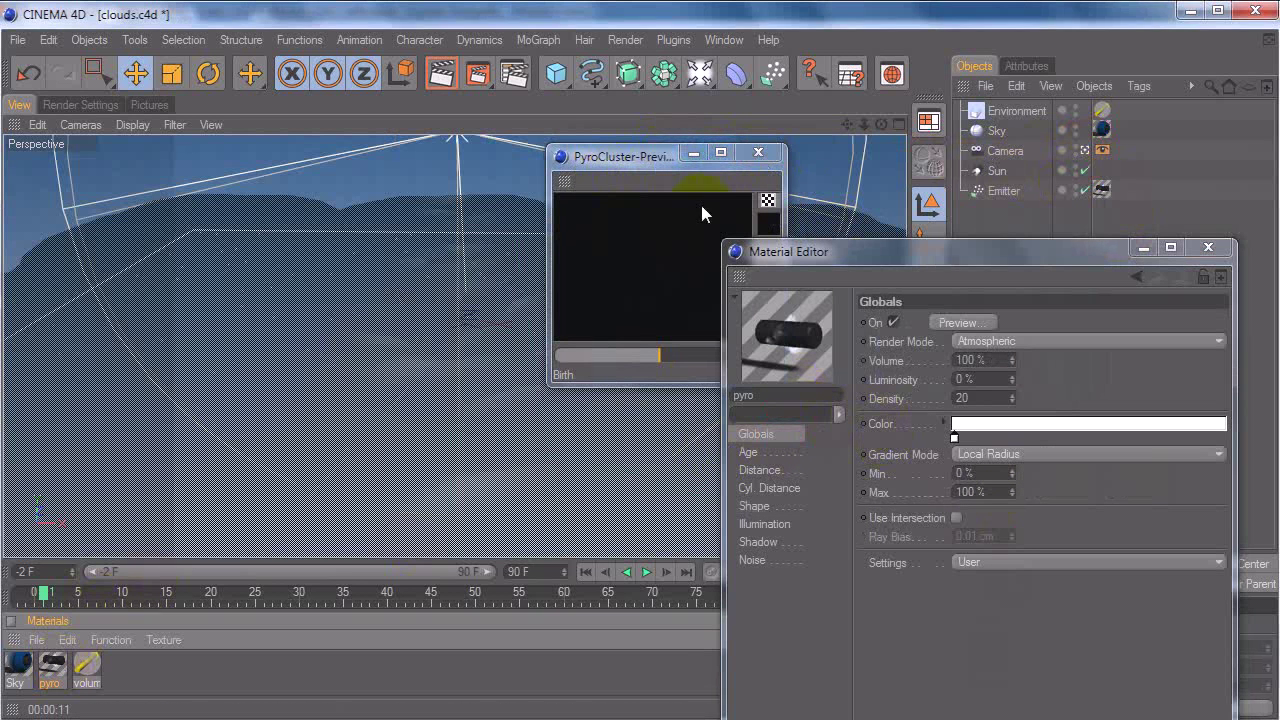
click(758, 152)
click(948, 321)
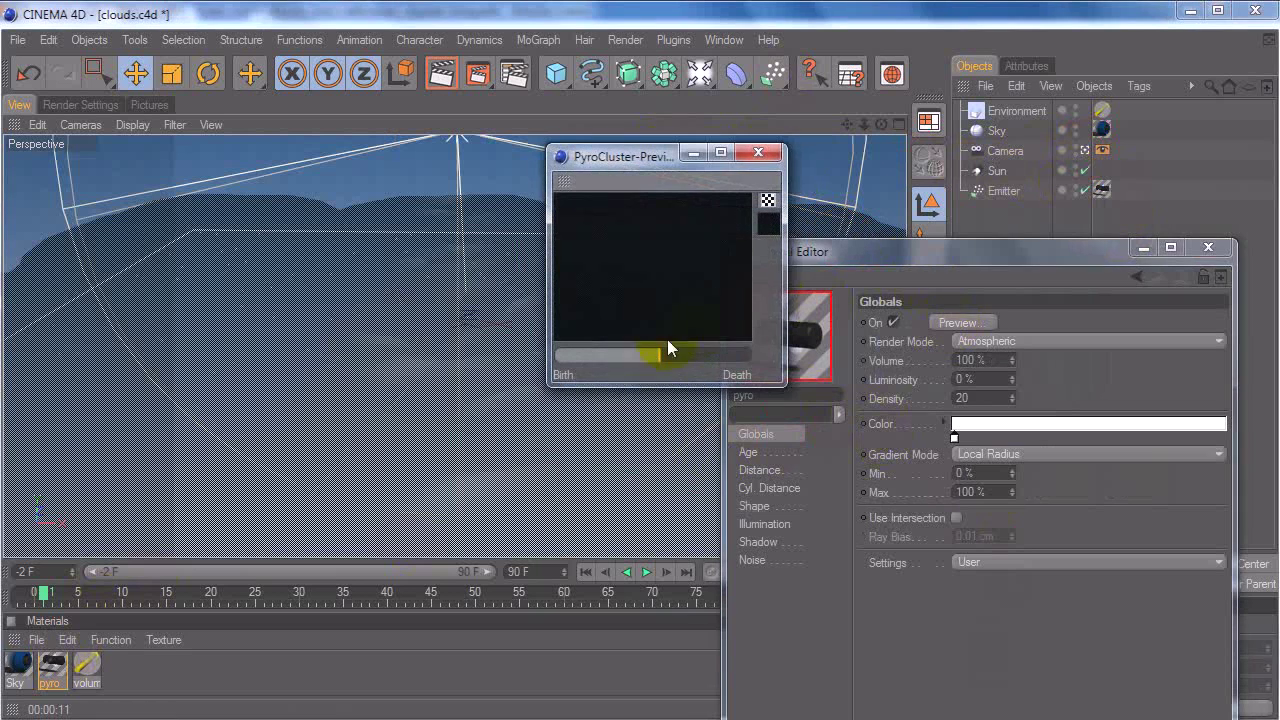
Step: Try Use Illumination on the pyro material, and leave the option disabled
click(783, 525)
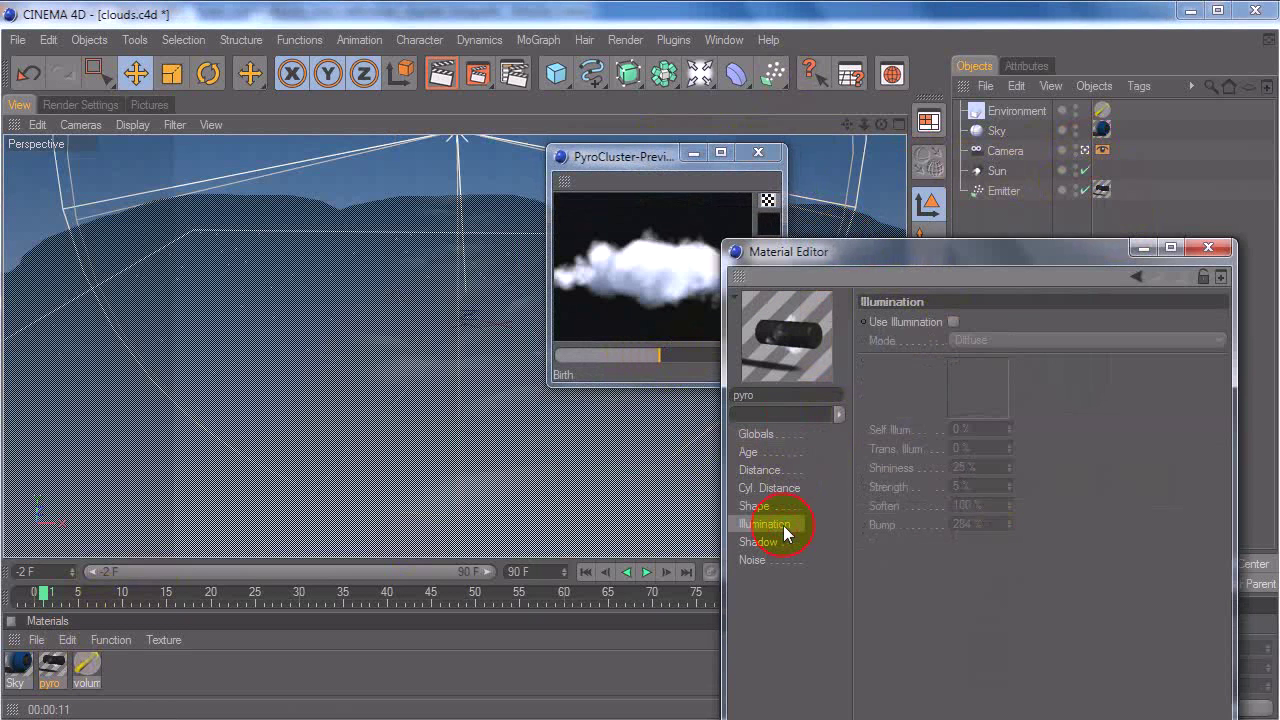
click(953, 322)
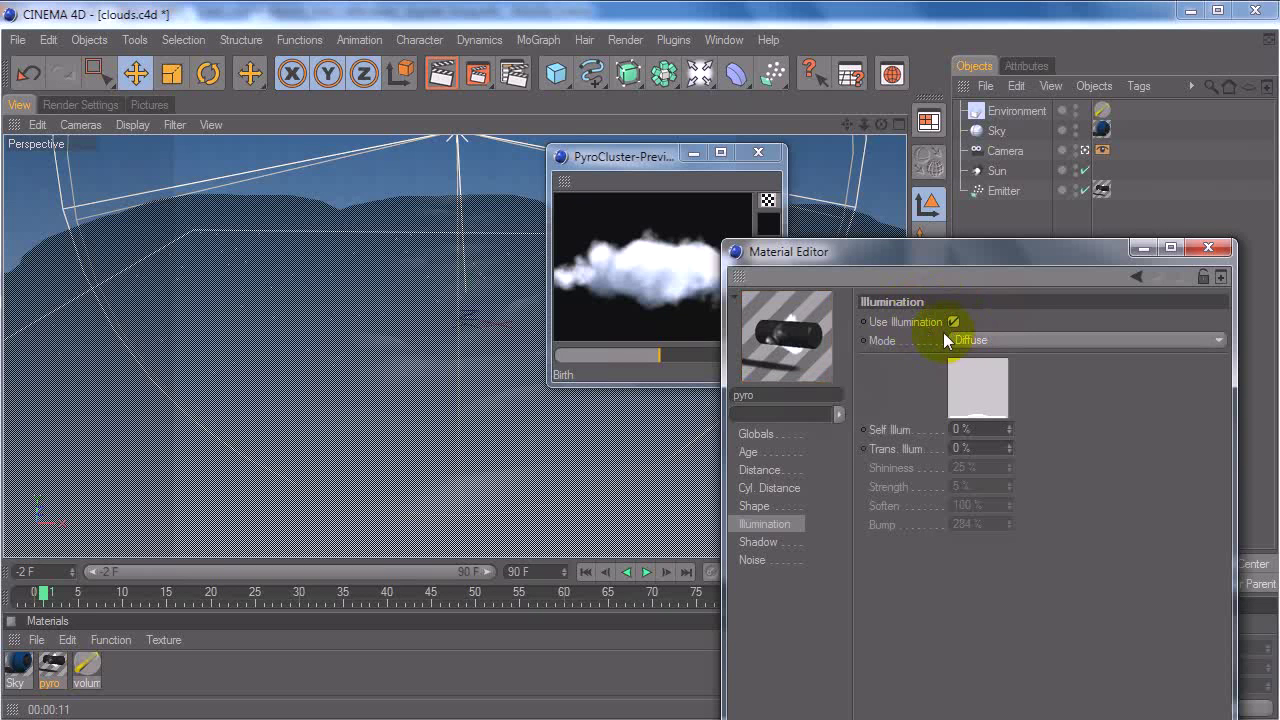
click(953, 322)
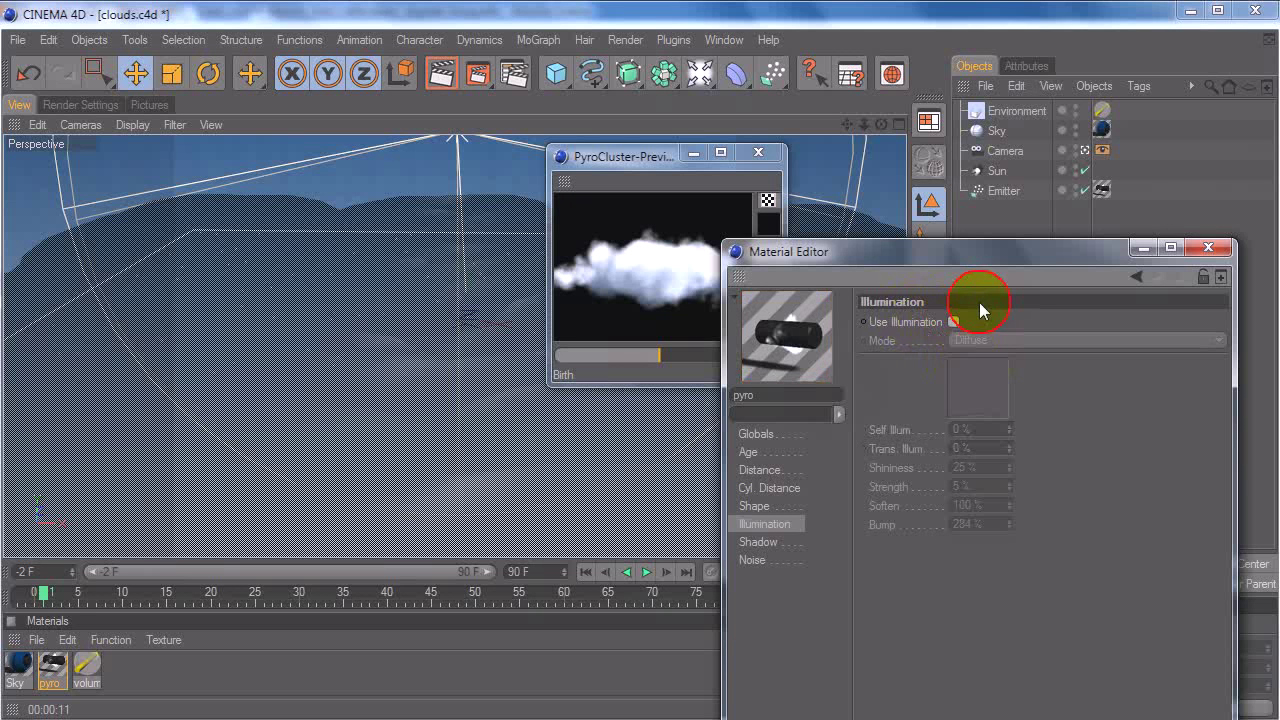
Step: Try the pyro material with Receive Shadows, Cast Shadows and Self Shadows disabled, and check the cloud preview
click(790, 545)
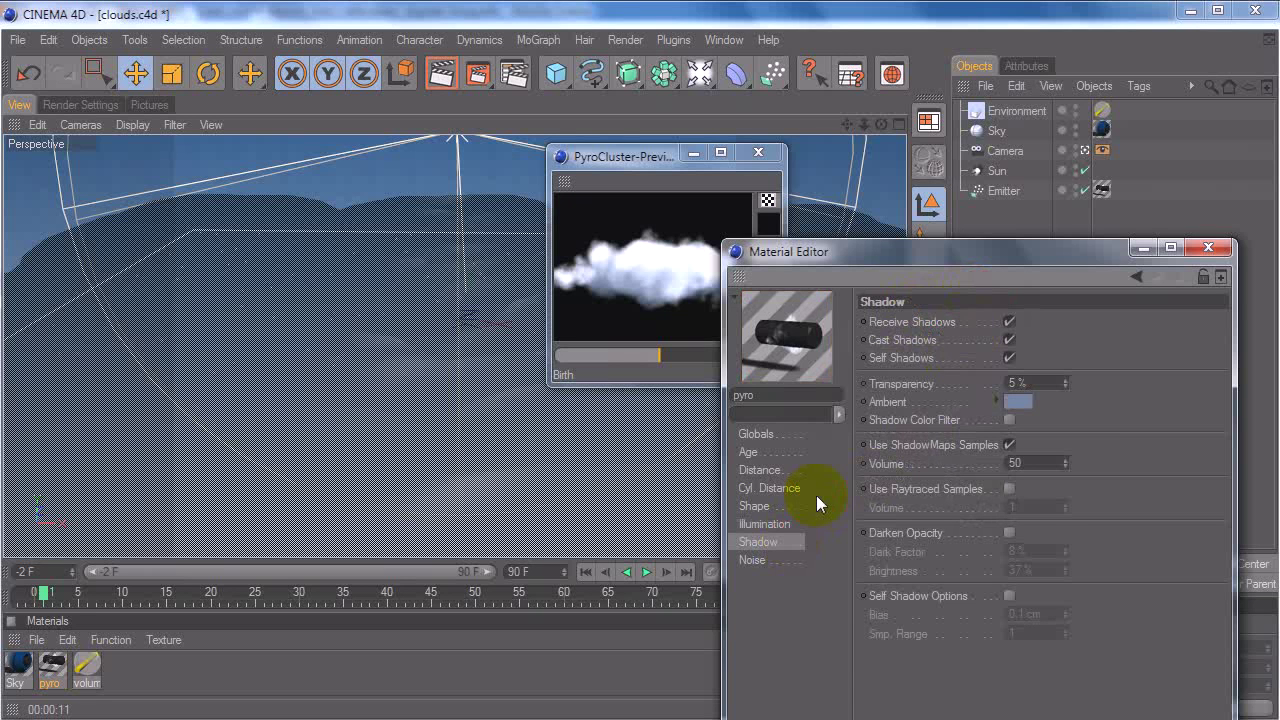
click(1009, 322)
click(1011, 340)
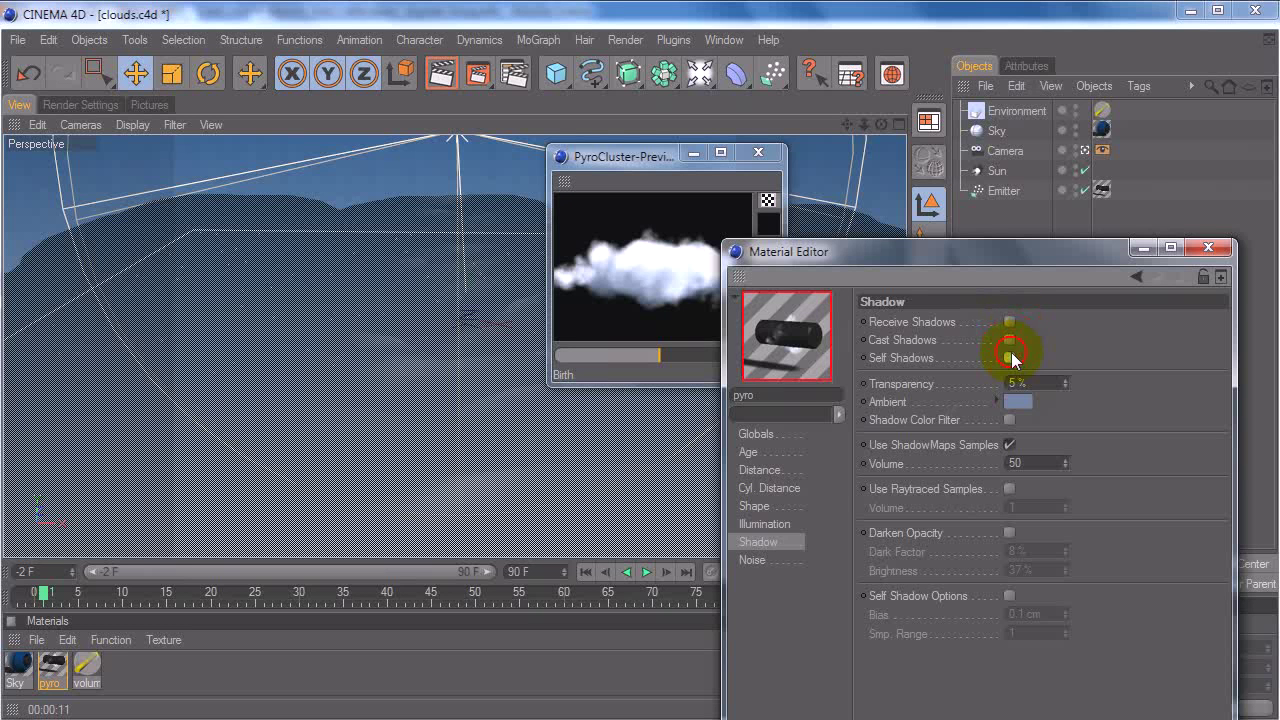
click(765, 433)
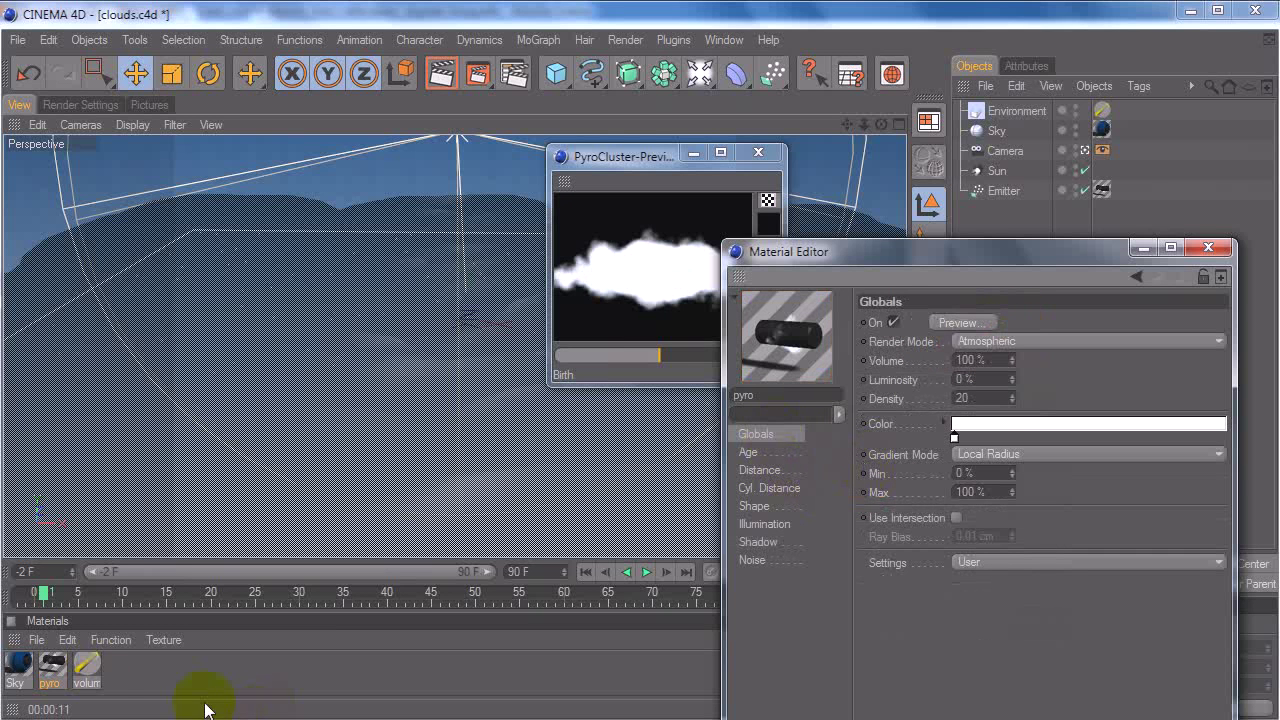
Step: Examine the volume material's ShadowMap step size and ShadowMap transparency limit
click(90, 668)
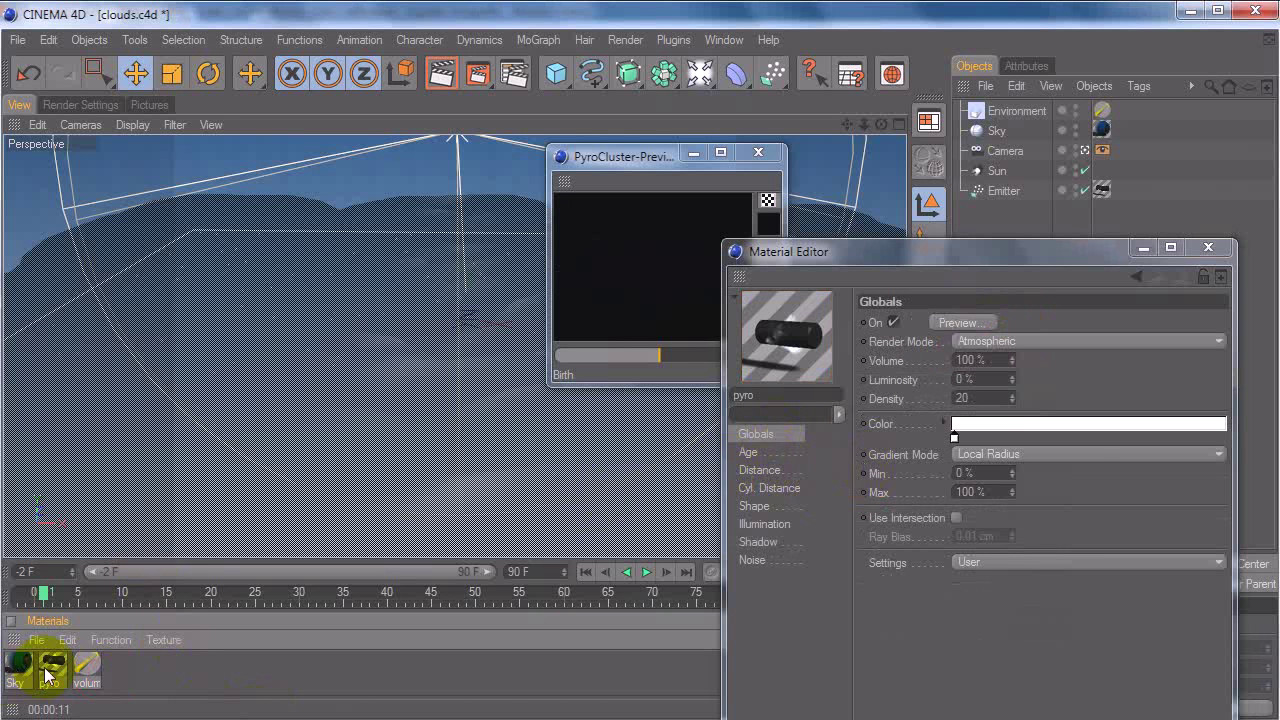
click(88, 668)
click(907, 430)
click(915, 444)
click(920, 428)
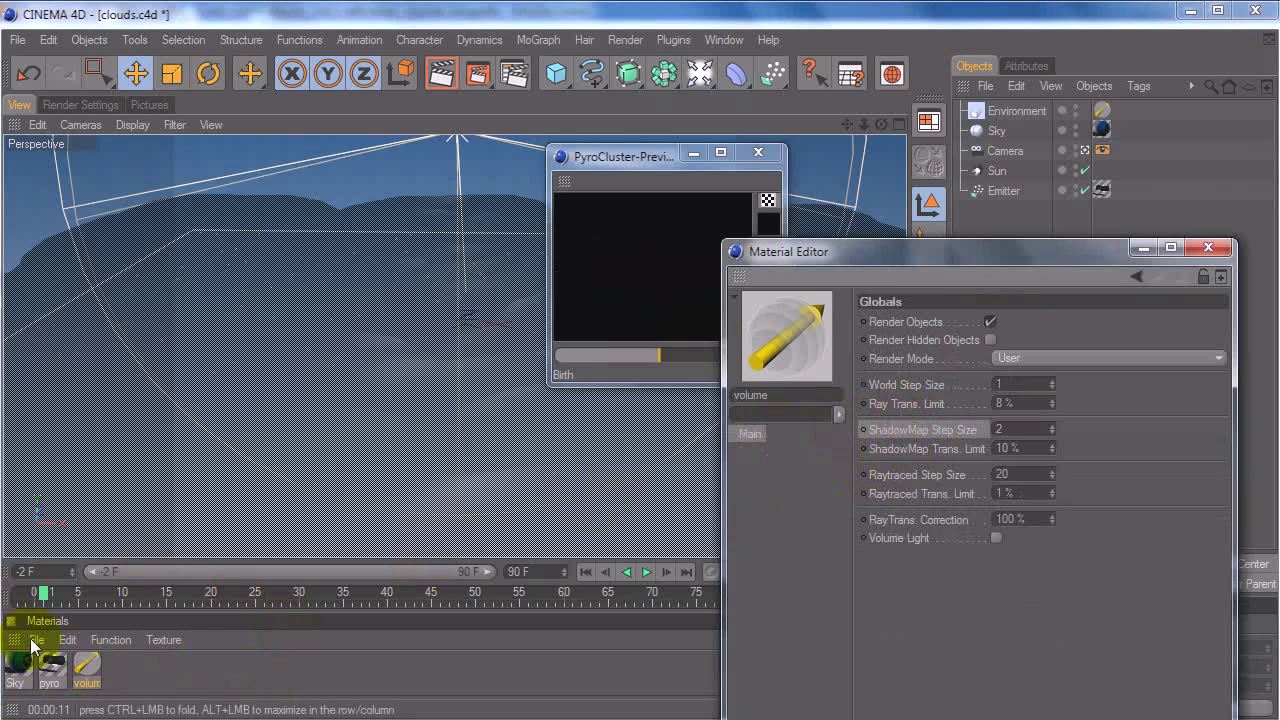
Step: Put away the preview and material windows and run a short test render of the viewport without cloud shadows
click(50, 668)
click(1135, 180)
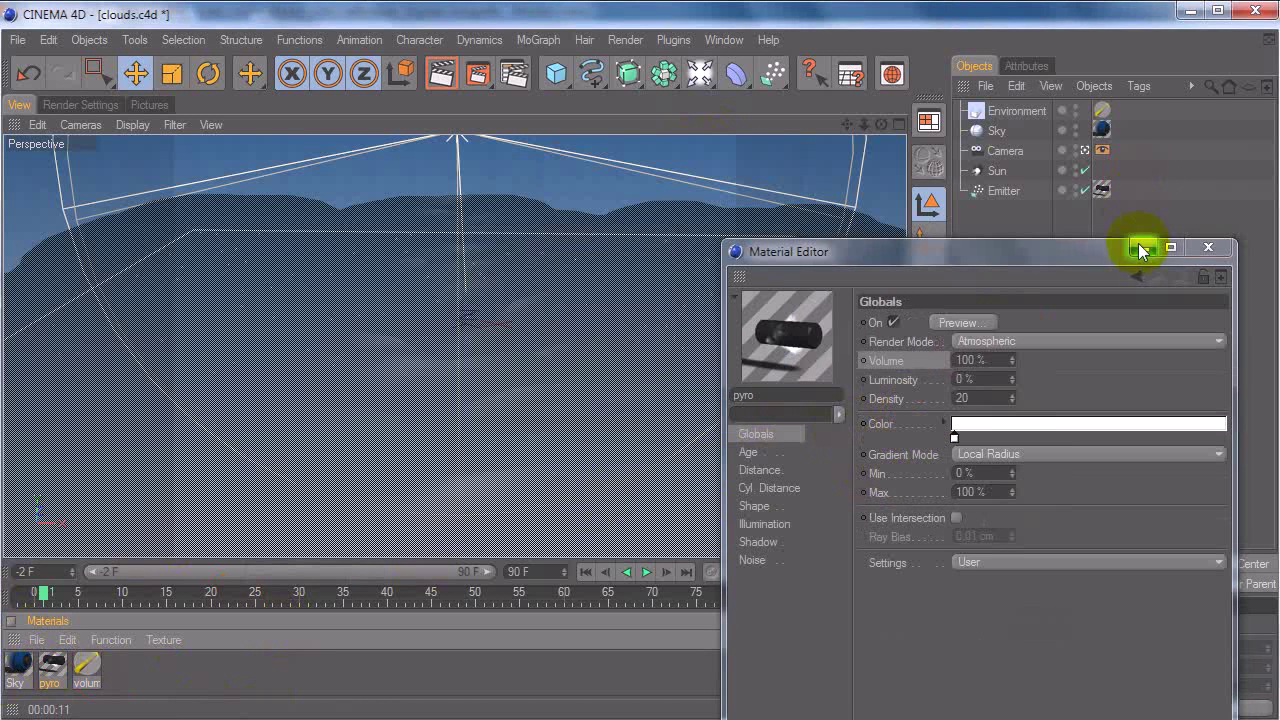
click(1141, 249)
click(443, 83)
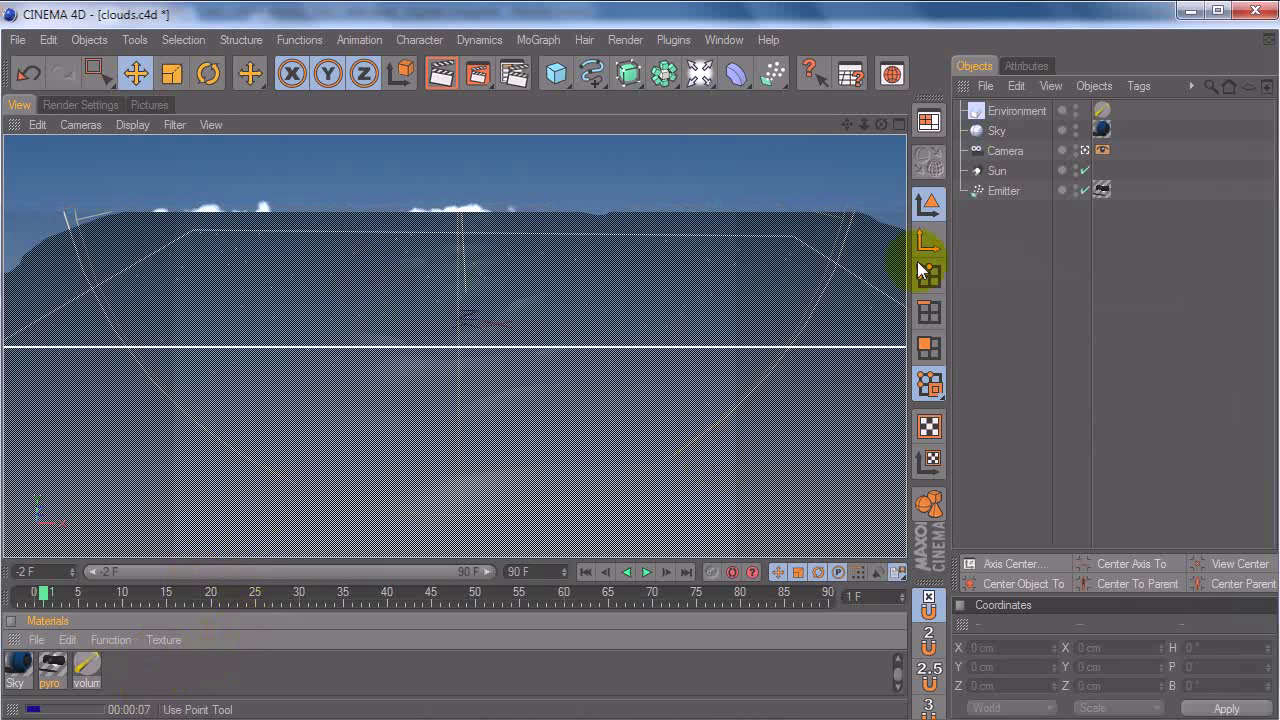
click(1055, 426)
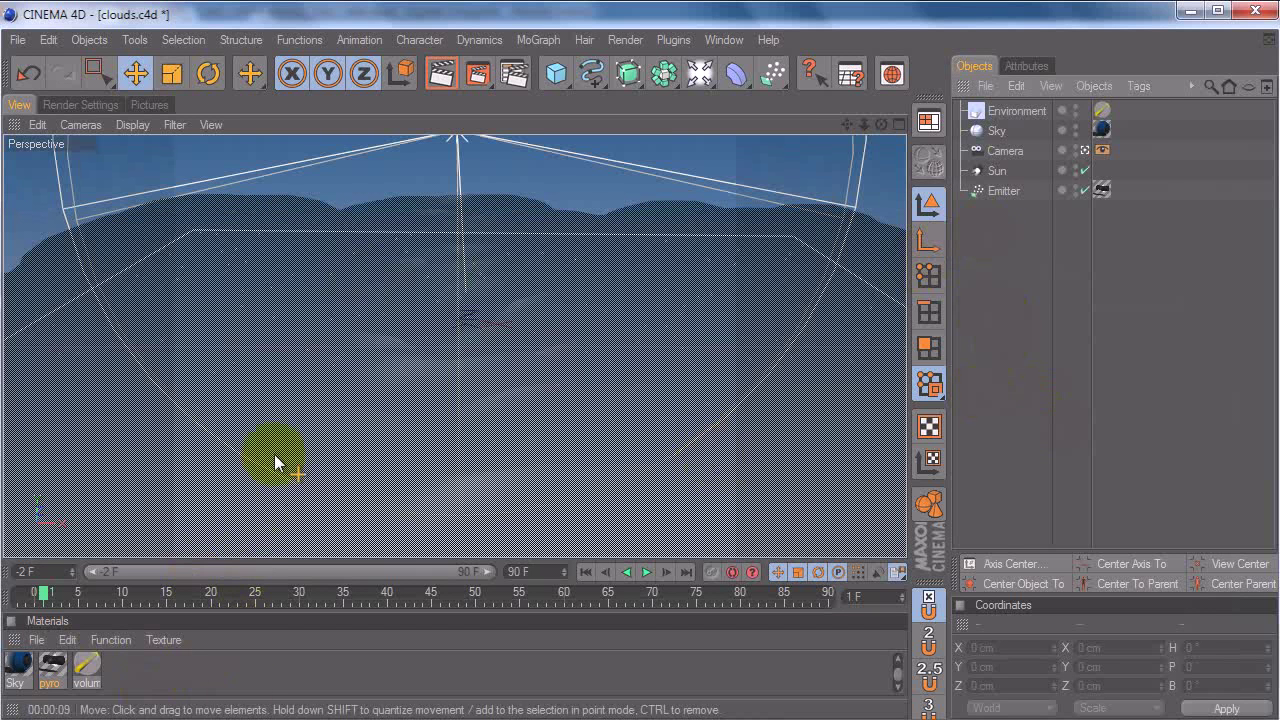
Step: Re-enable Receive Shadows, Cast Shadows and Self Shadows for the pyro material, and return to its global settings
double_click(52, 668)
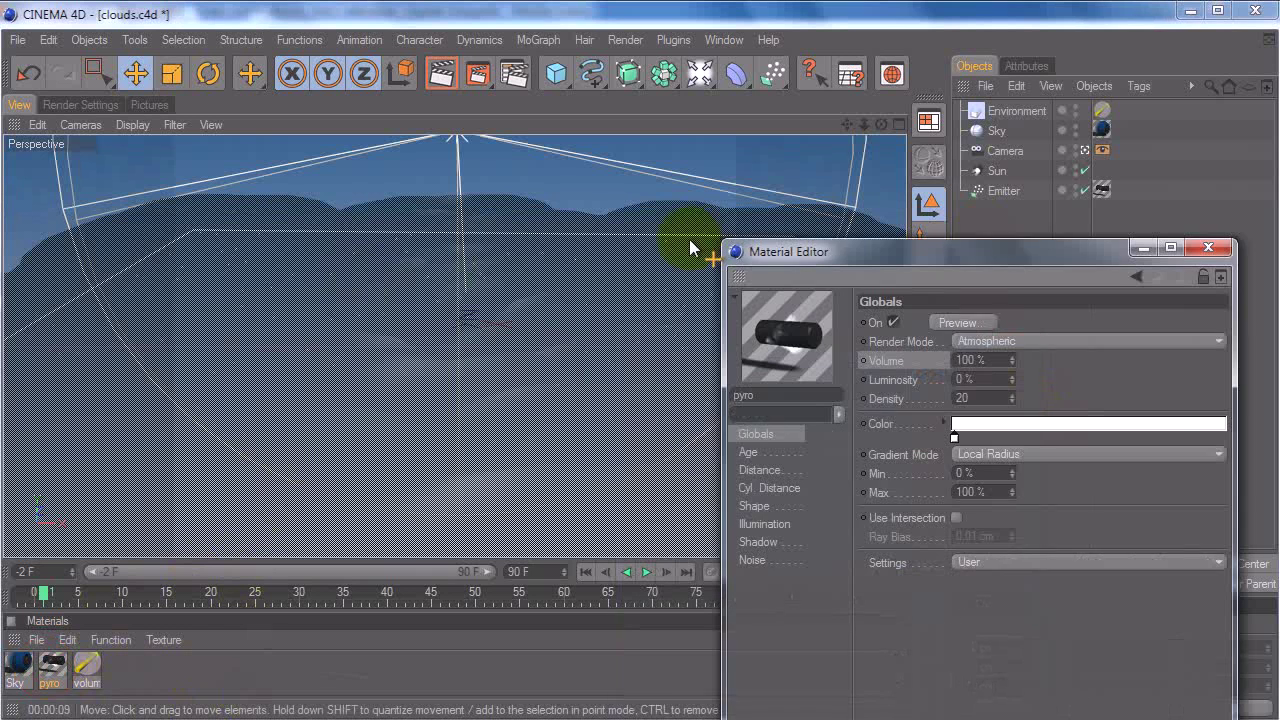
click(757, 542)
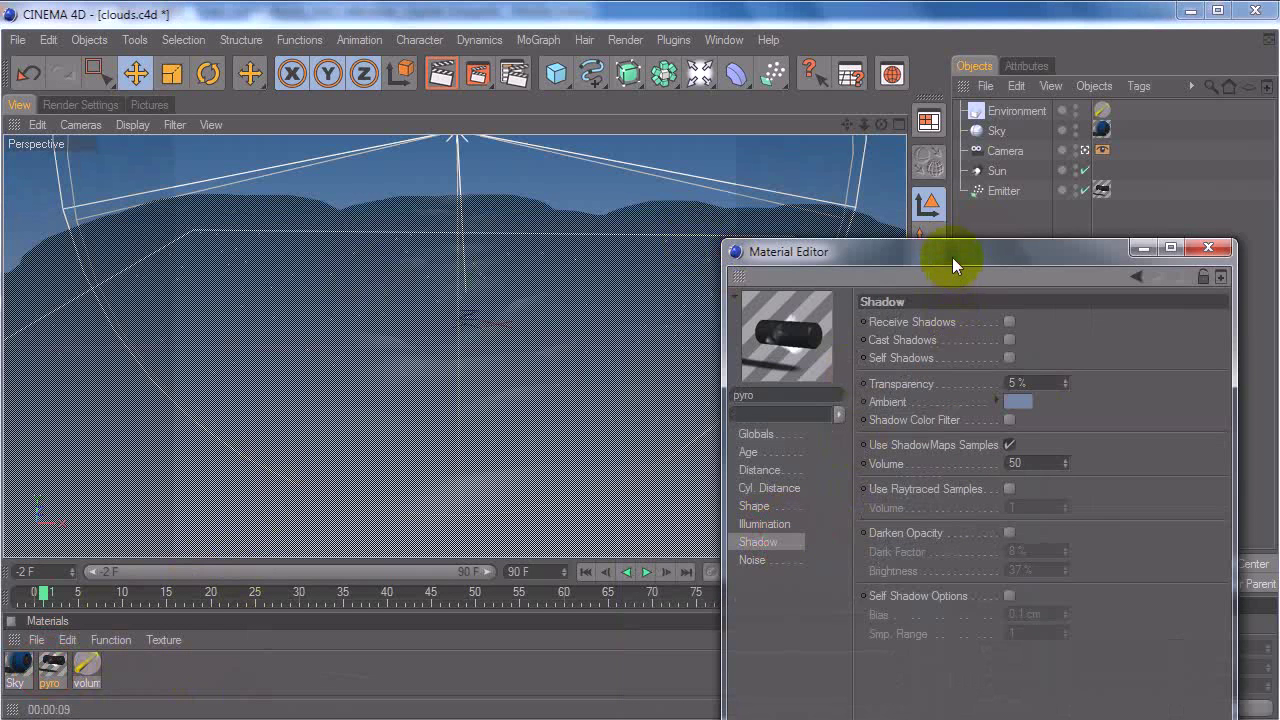
drag(952, 262, 968, 168)
click(999, 216)
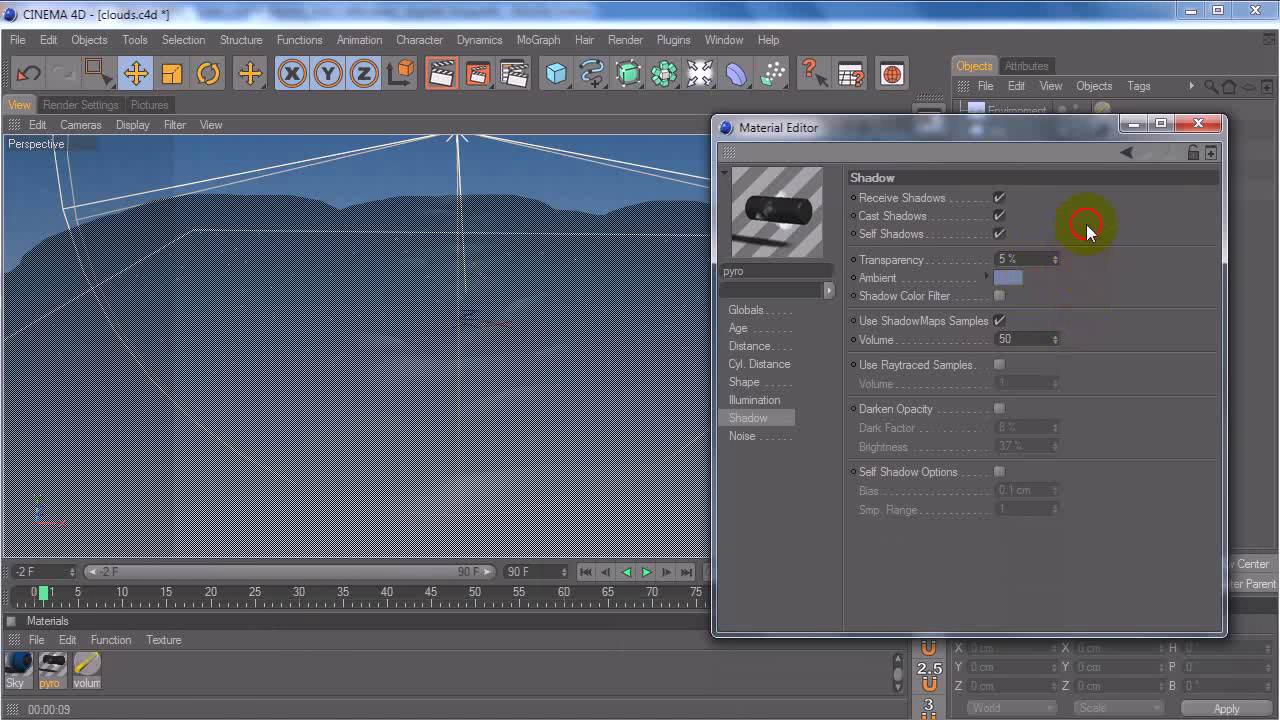
double_click(1017, 258)
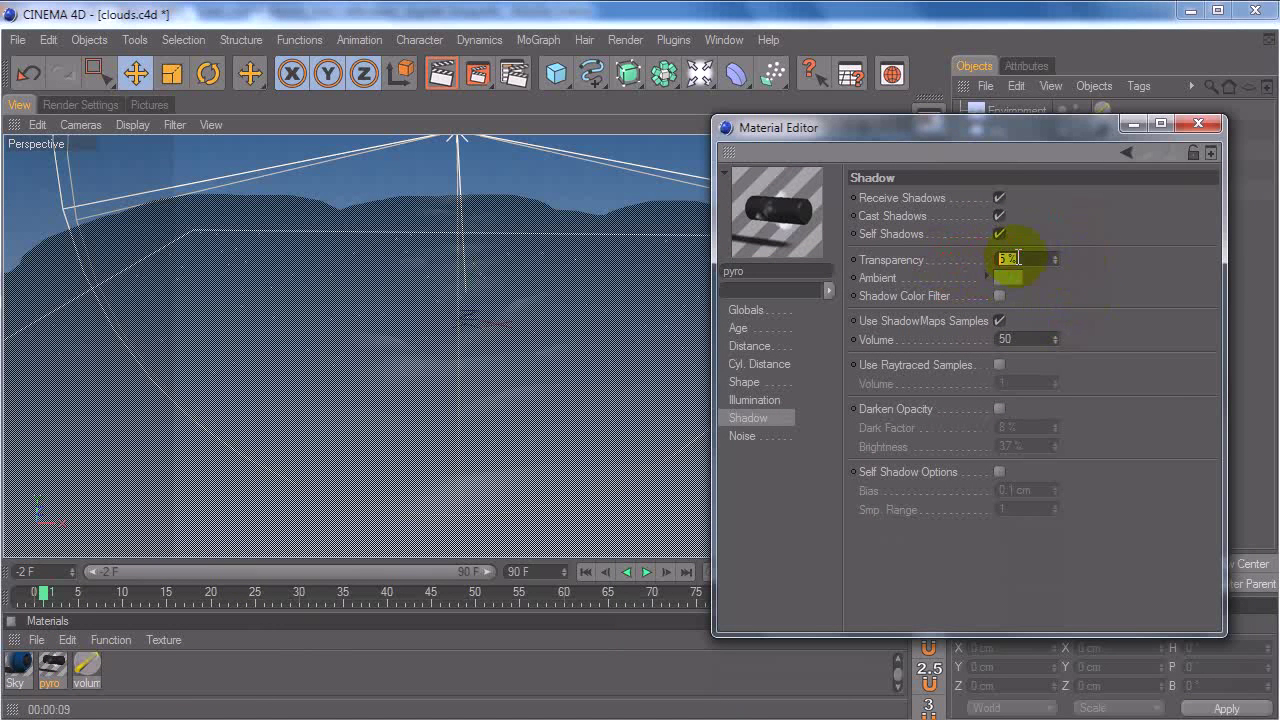
click(775, 309)
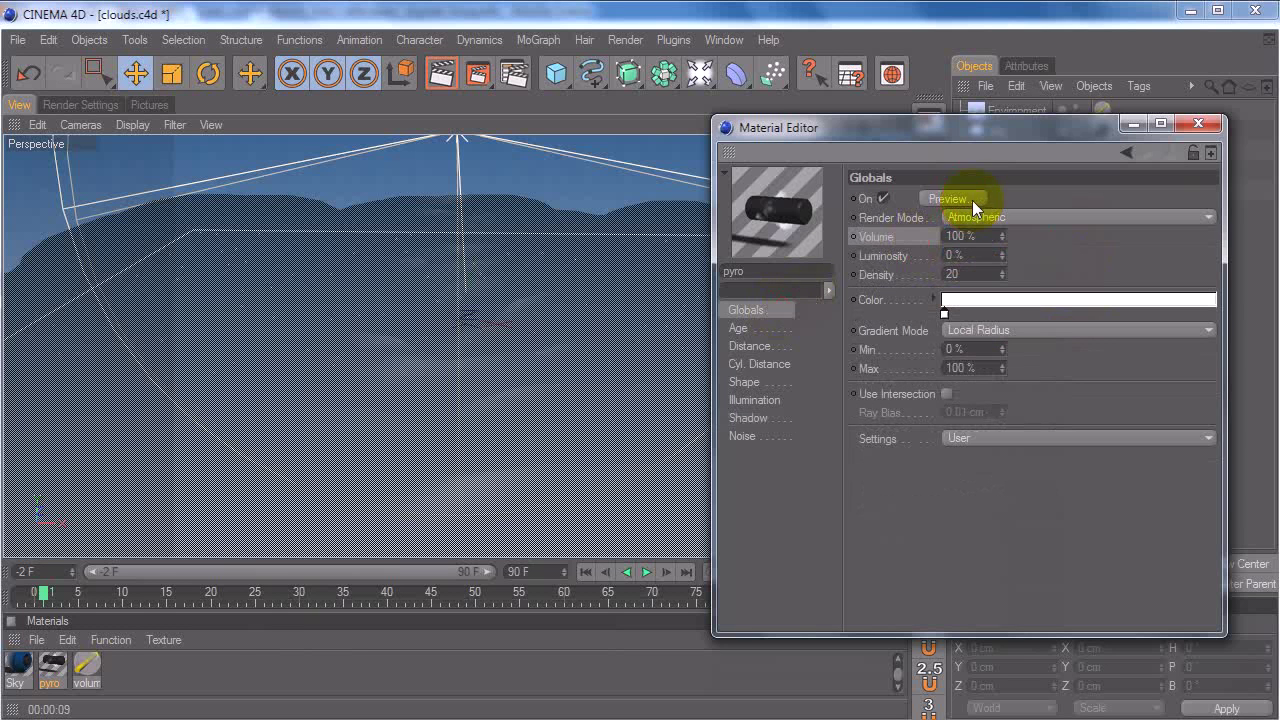
Step: Open the cloud preview and try a shadow Transparency of 80% for the pyro material
click(953, 198)
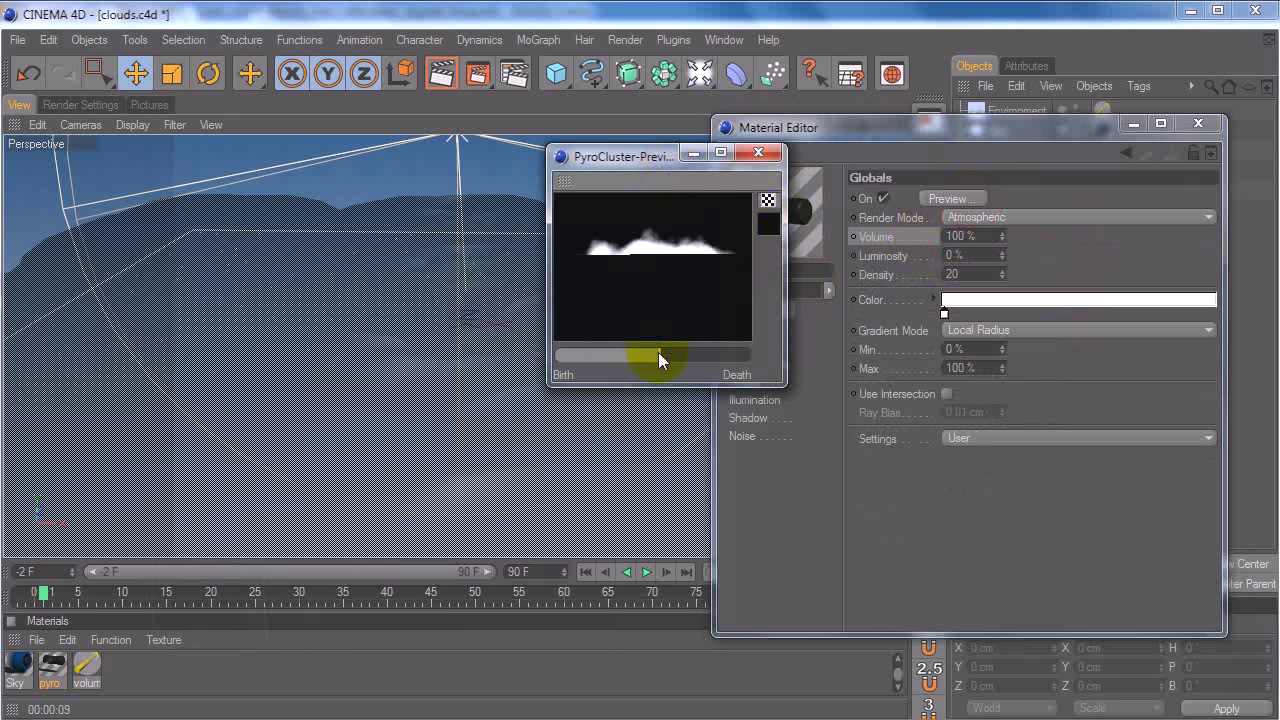
drag(632, 176, 543, 241)
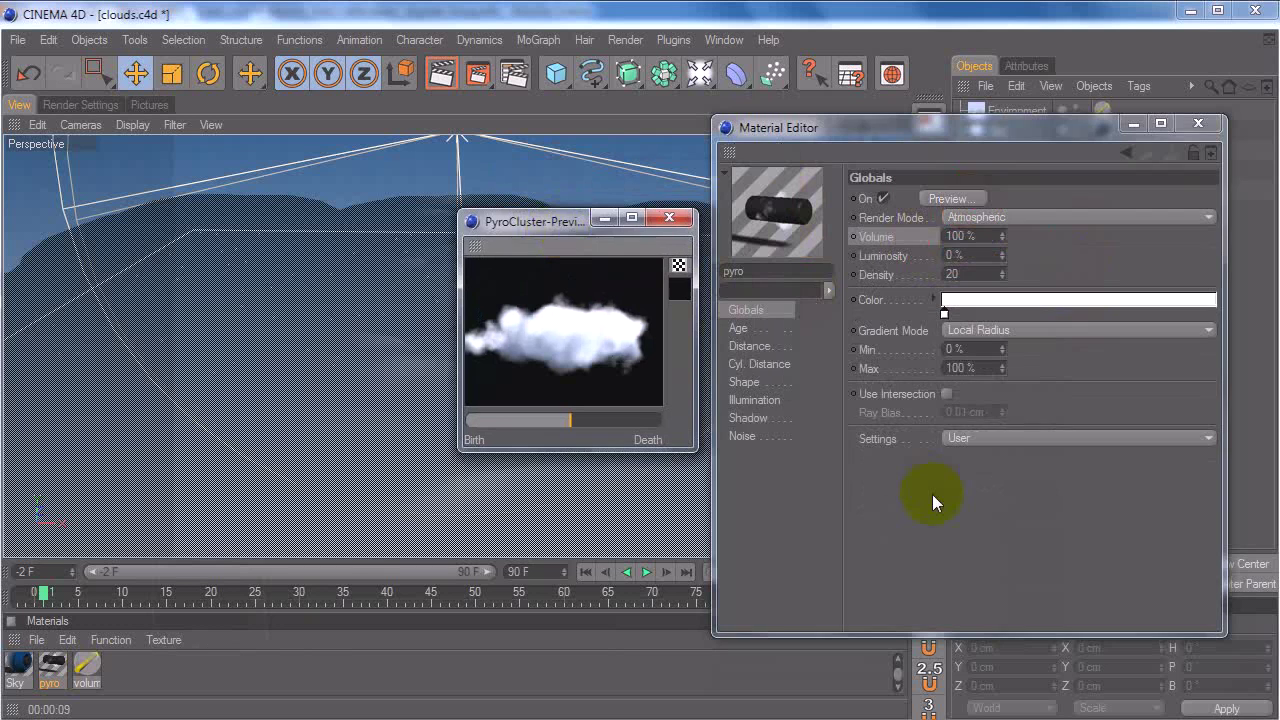
click(765, 418)
click(1044, 261)
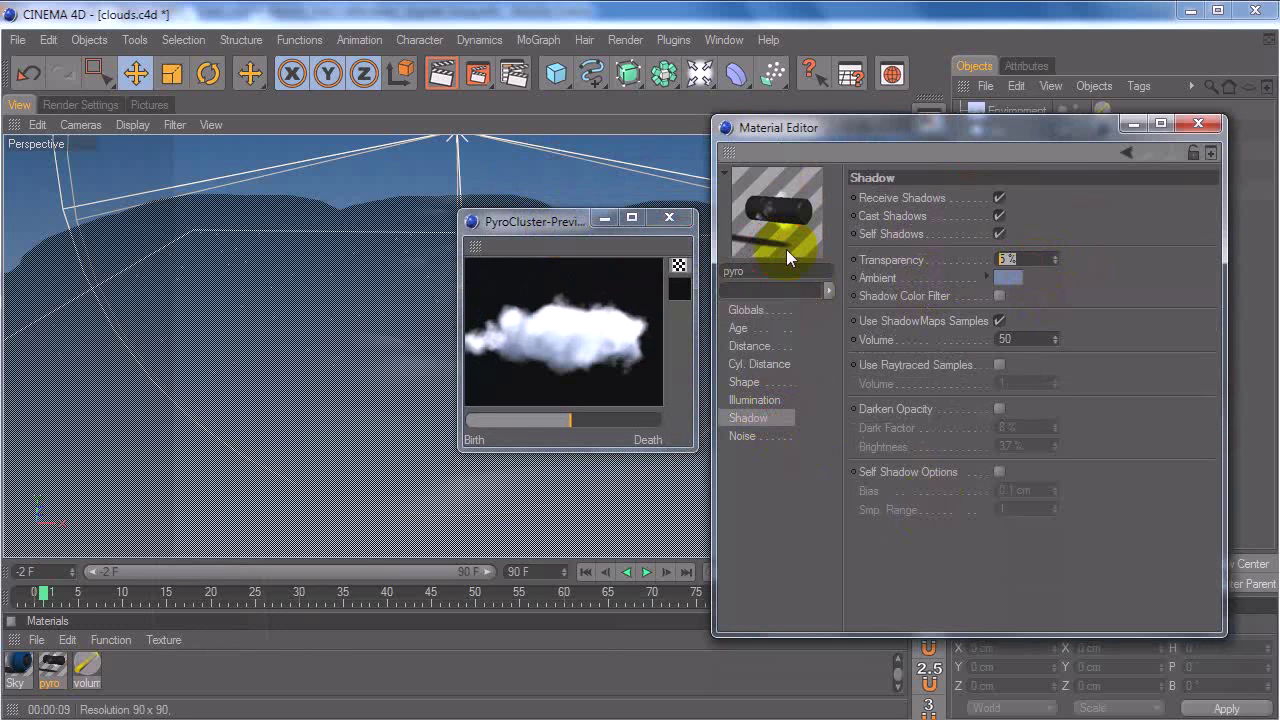
text(80)
key(Return)
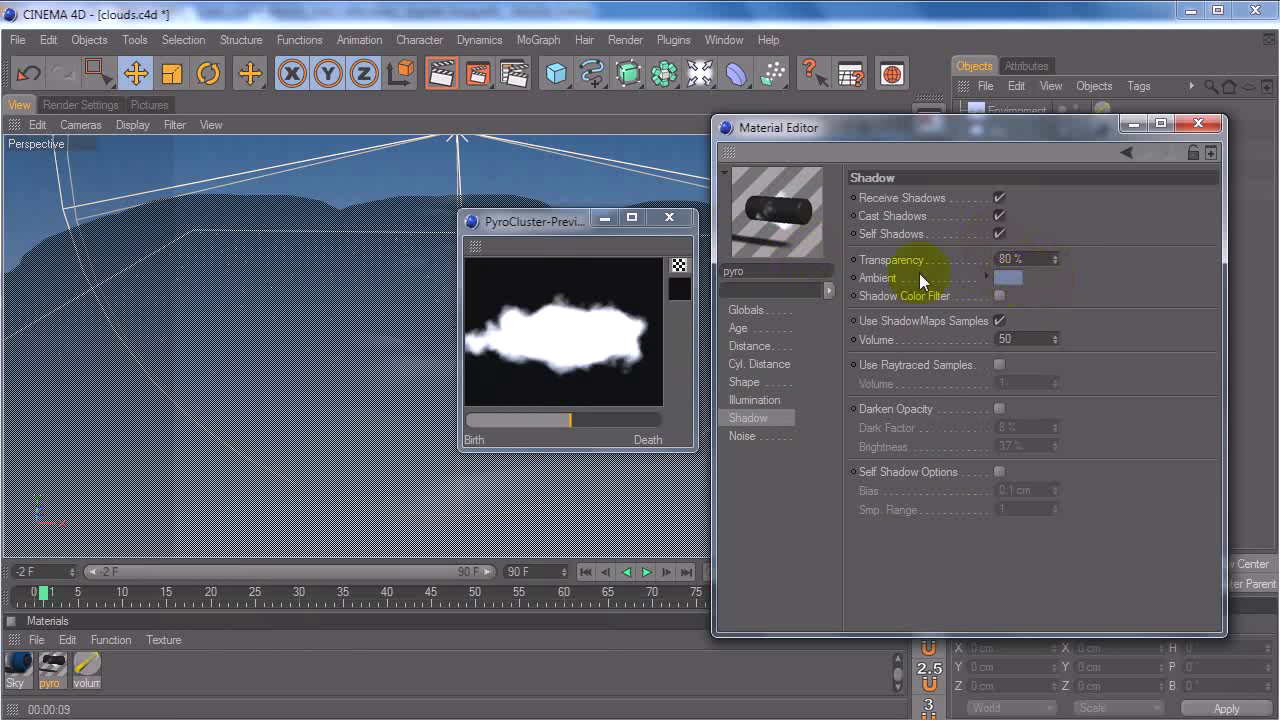
Step: Set the pyro material's shadow Transparency to 5%
drag(1042, 262, 800, 270)
text(5)
key(Return)
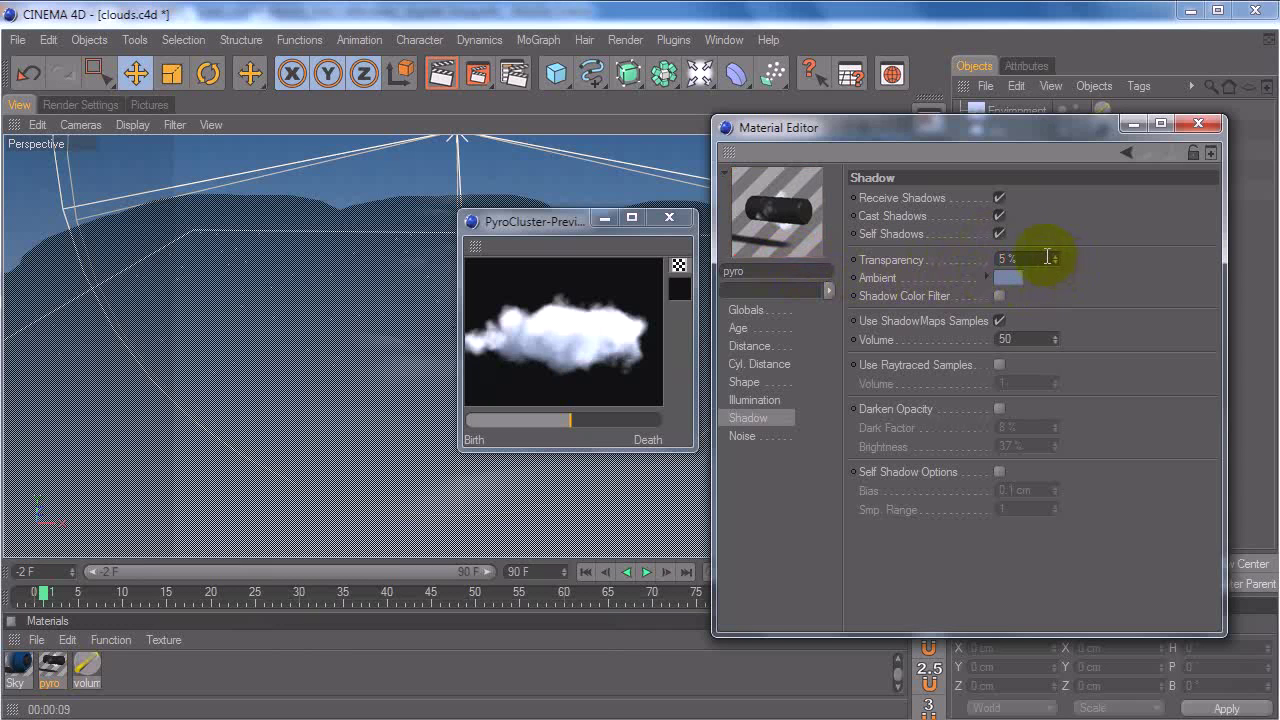
Step: Try black (RGB 0, 0, 0) as the pyro material's shadow Ambient colour, and undo the change
click(1019, 280)
drag(953, 187, 1031, 221)
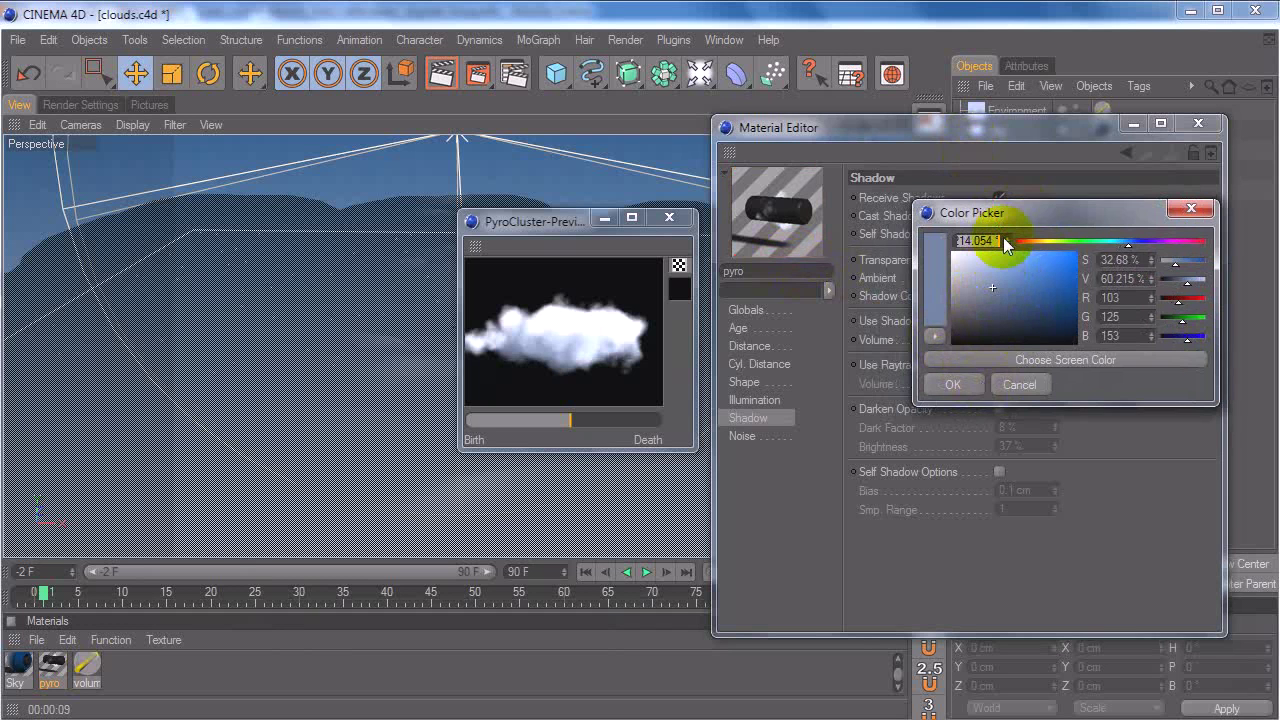
drag(1015, 213, 1007, 221)
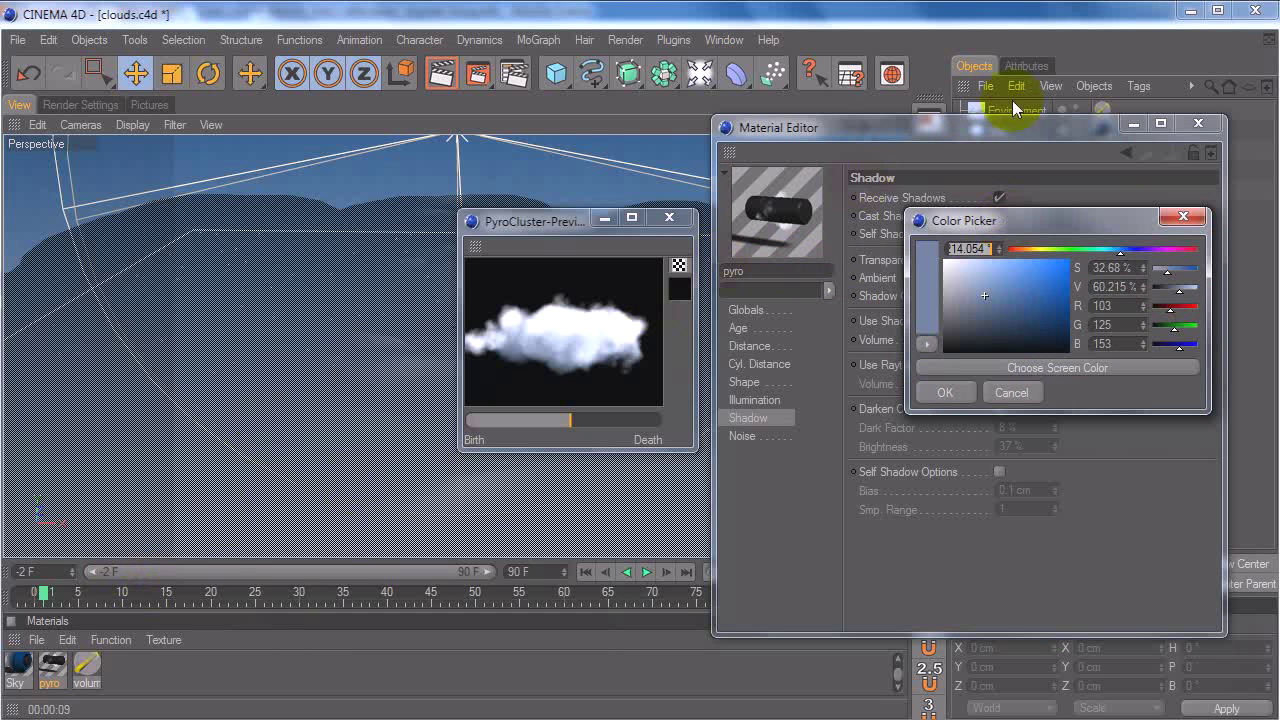
drag(988, 297, 926, 350)
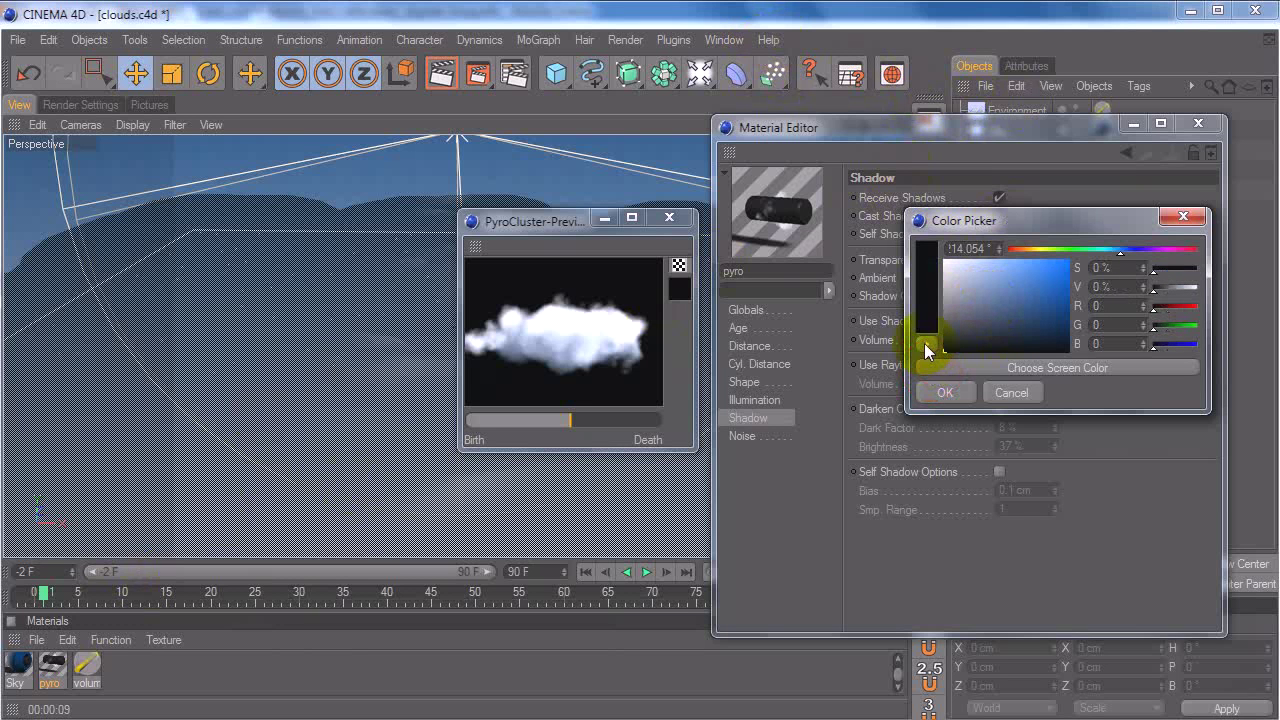
click(948, 392)
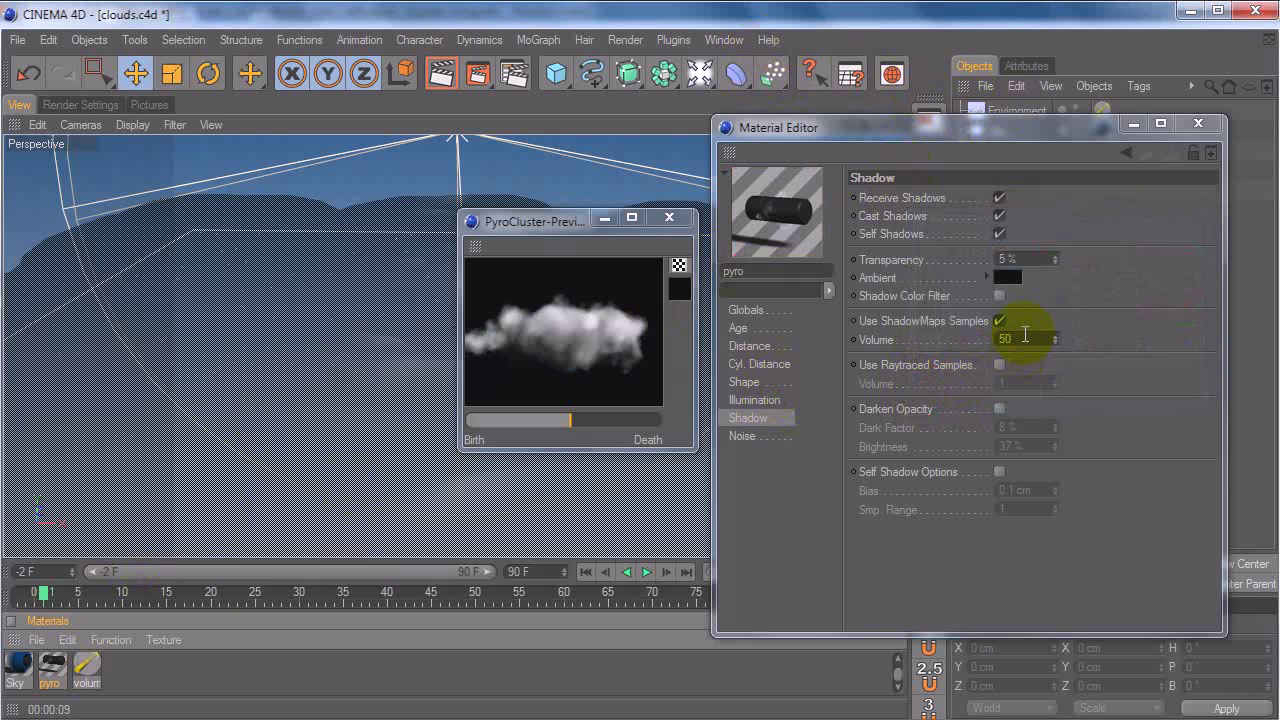
key(ctrl+z)
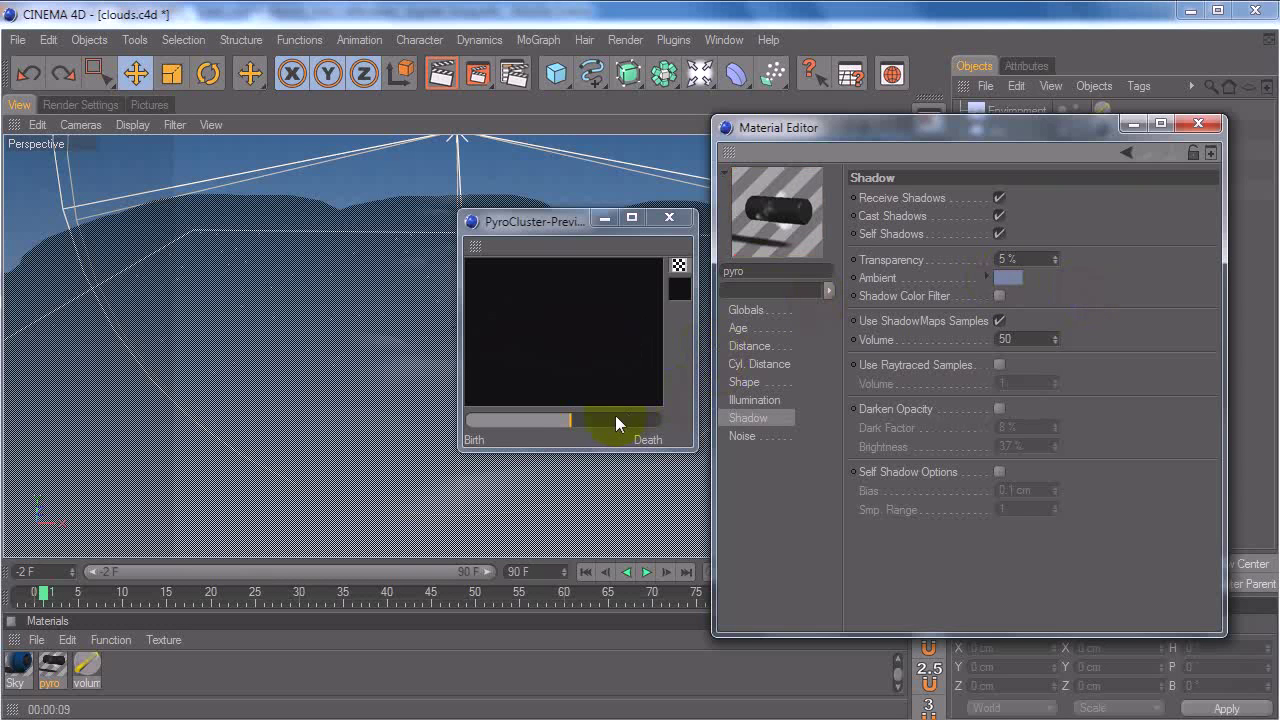
Step: Refresh the cloud by reopening the PyroCluster preview, and return to the shadow settings
drag(578, 420, 565, 423)
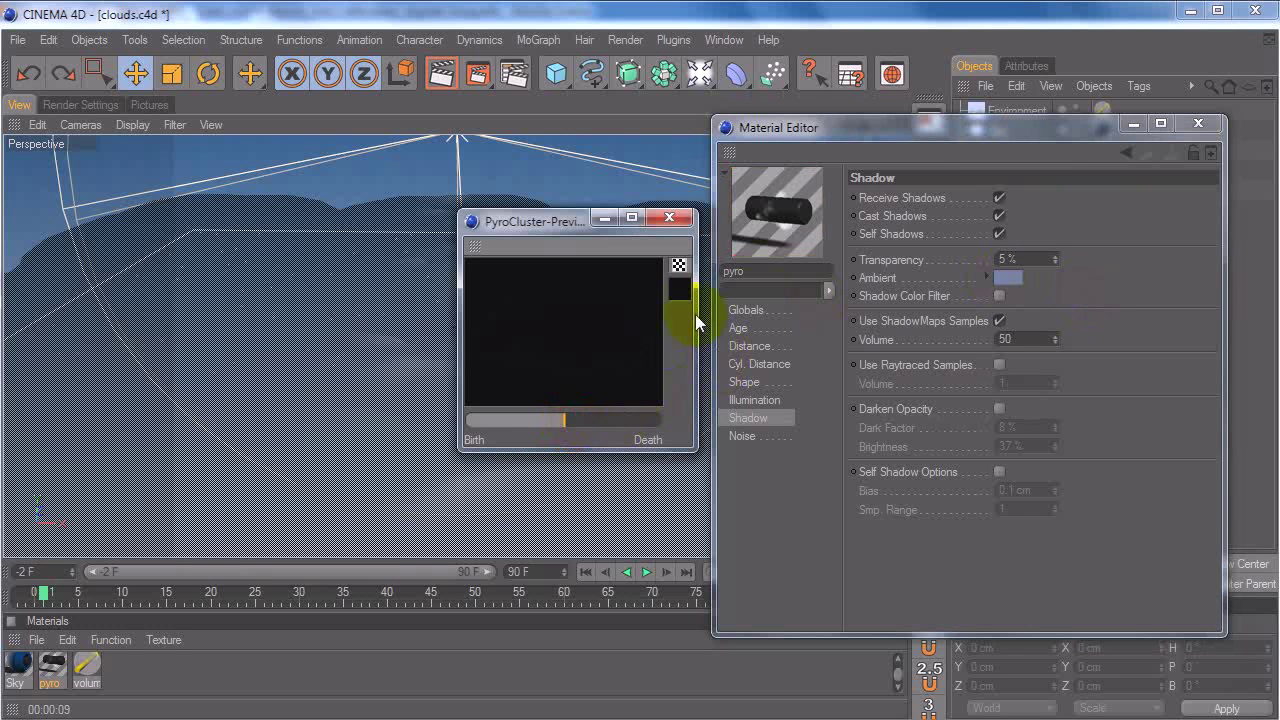
click(669, 217)
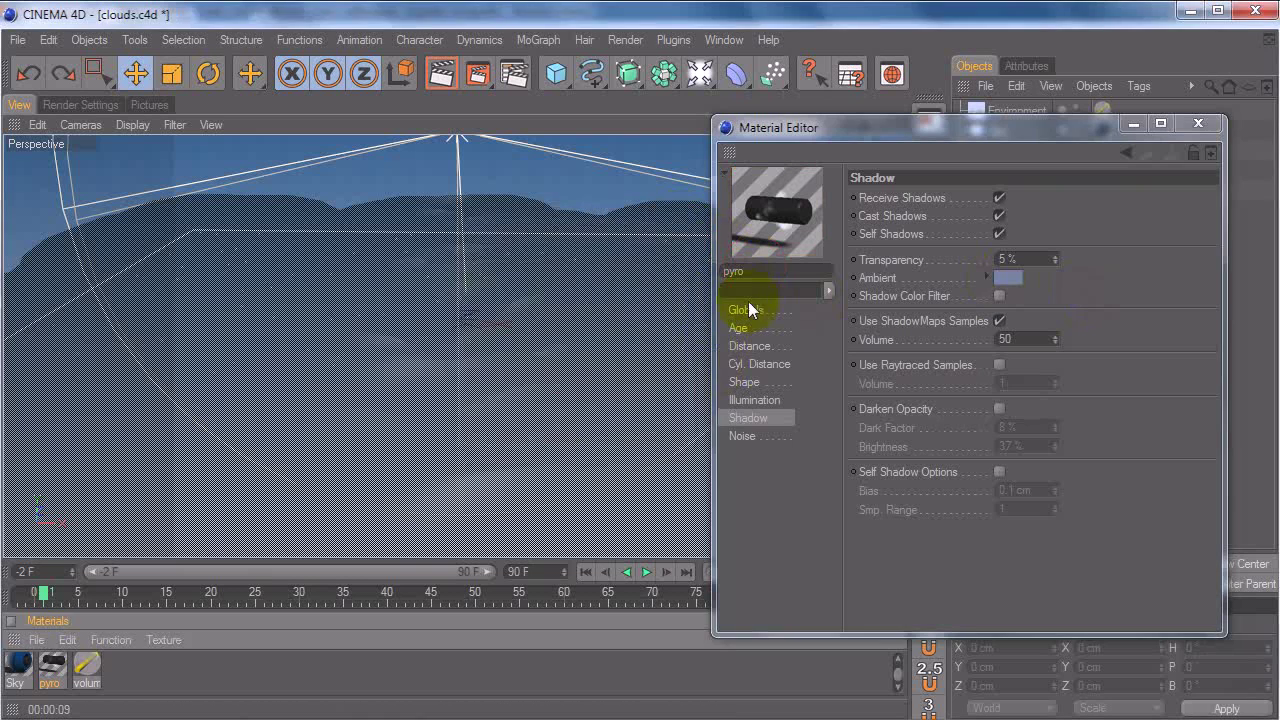
click(745, 310)
click(950, 199)
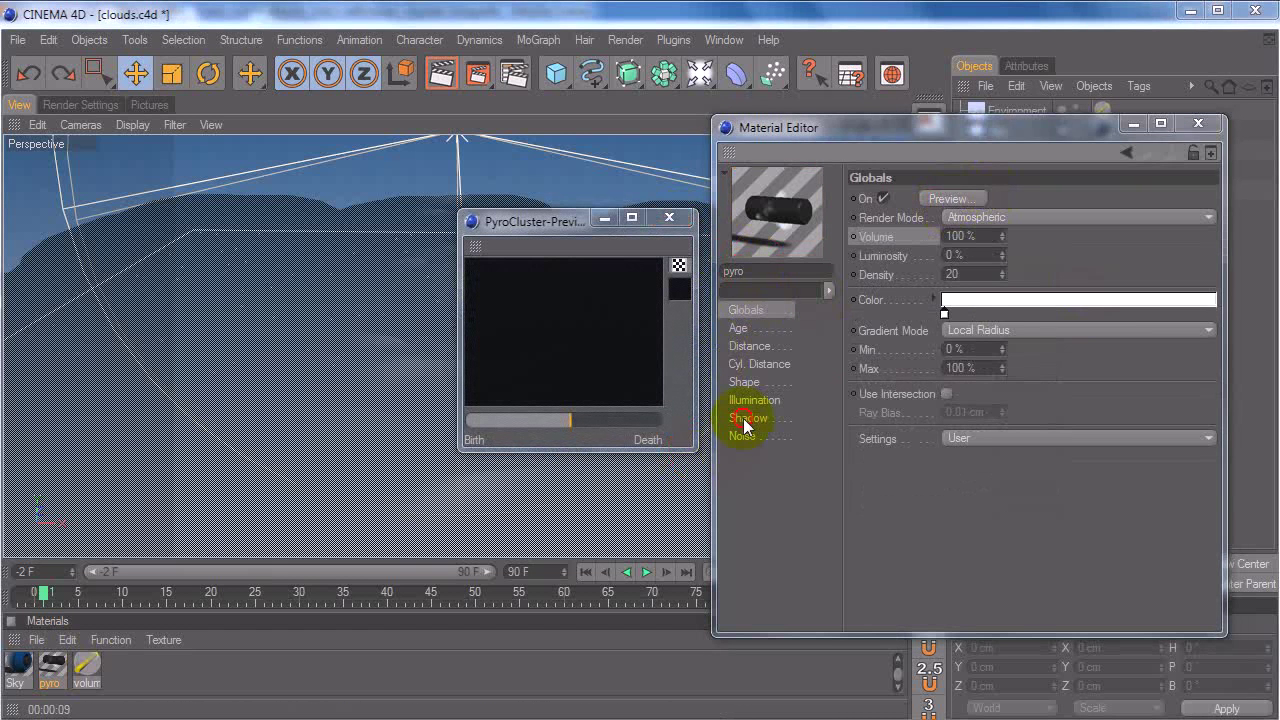
click(745, 418)
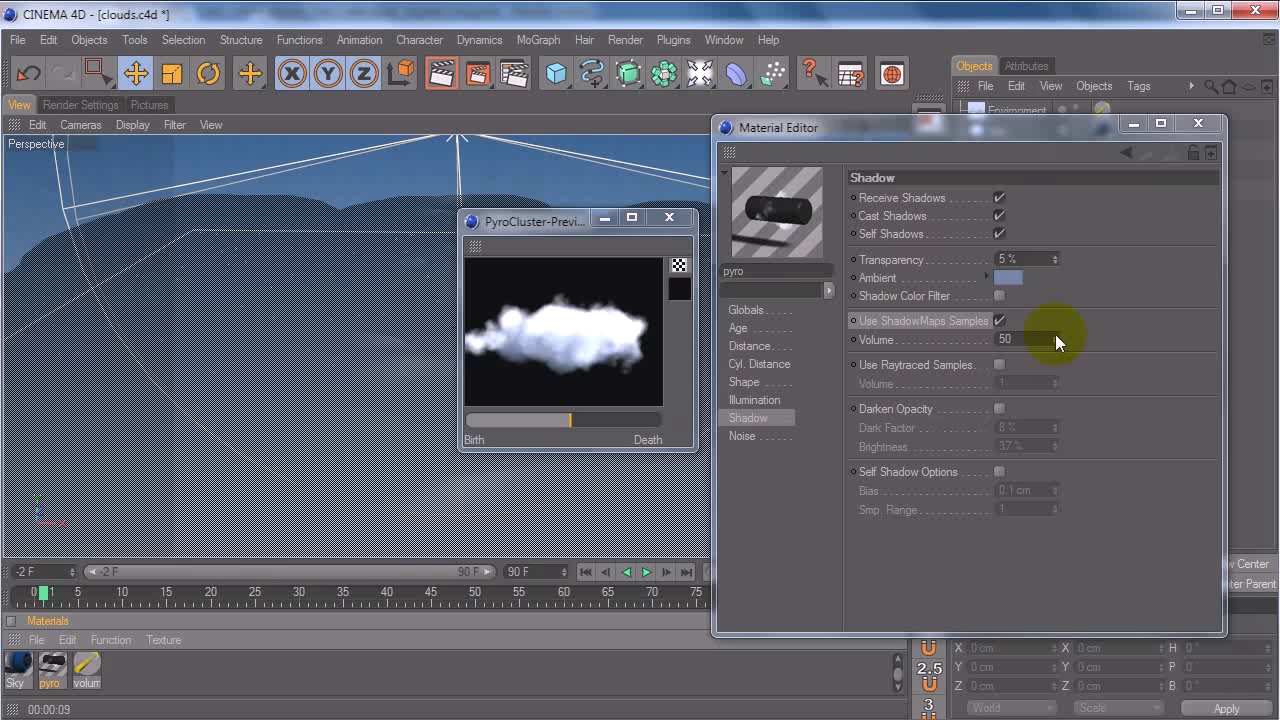
Step: Toggle Use Raytraced Samples on and off, and try Darken Opacity with Dark Factors of 93% and -197% before disabling it
click(997, 365)
click(998, 366)
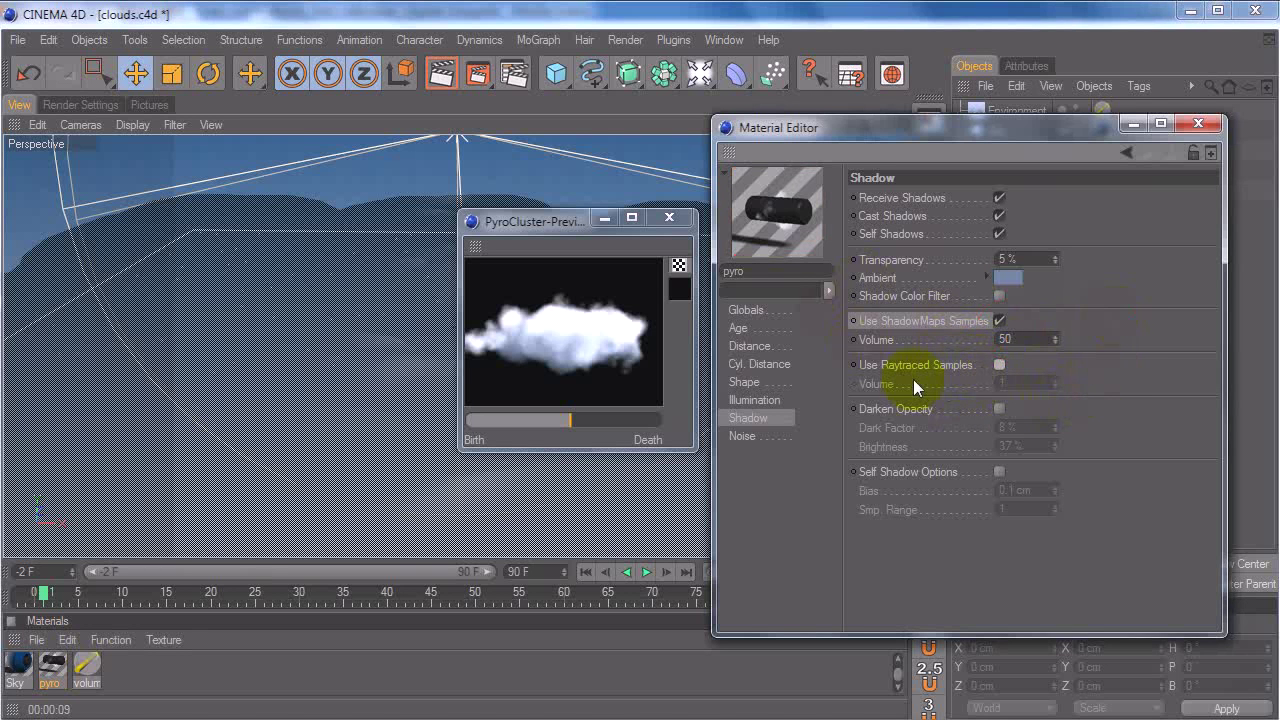
click(999, 408)
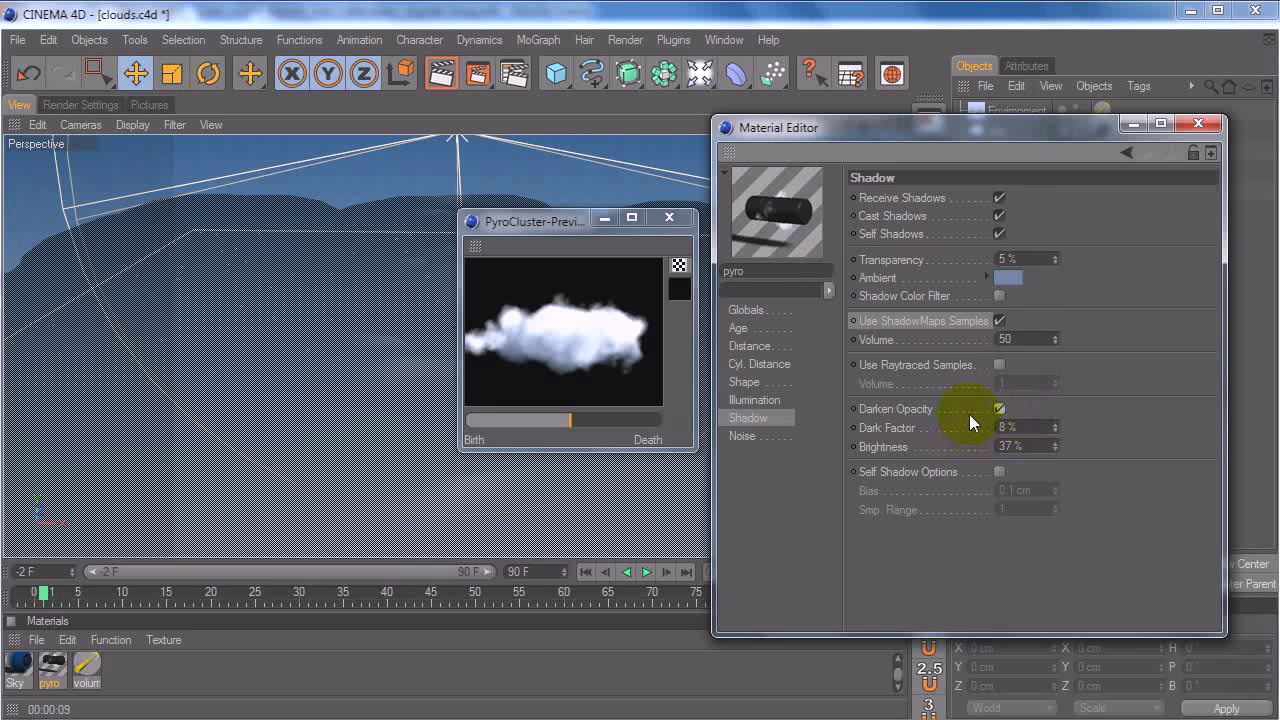
drag(1056, 428, 1056, 428)
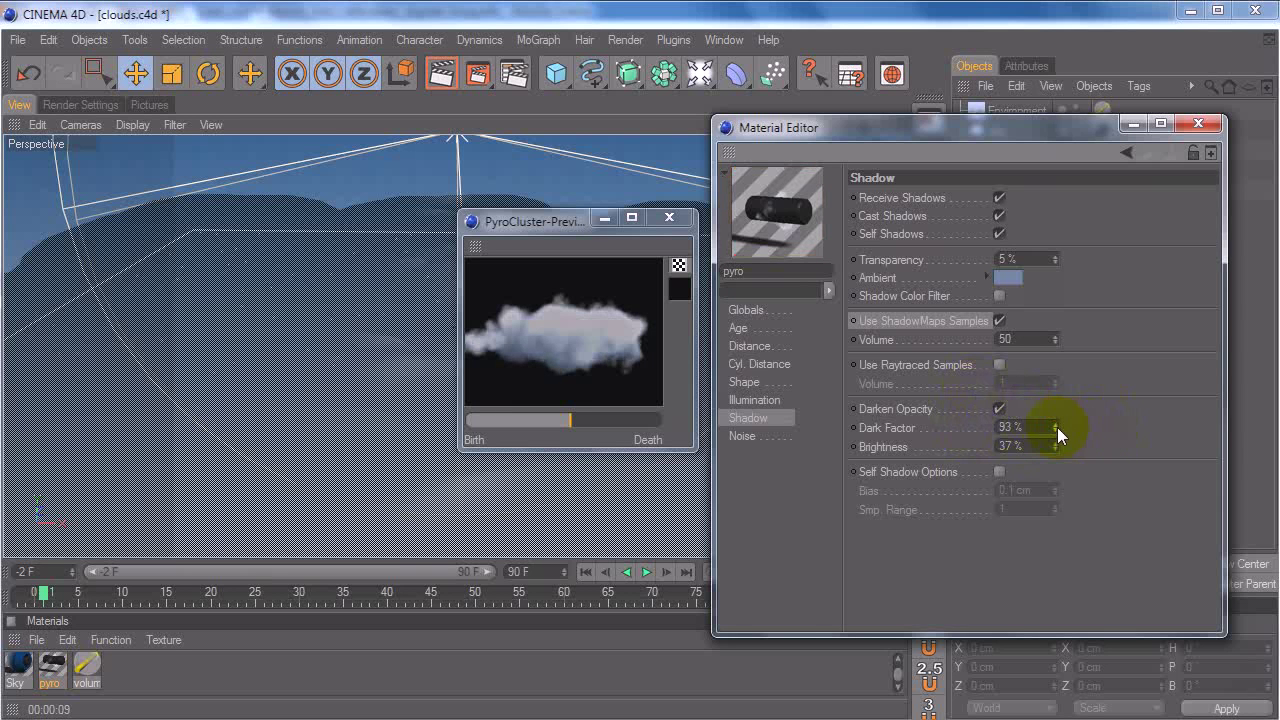
drag(1057, 427, 1057, 426)
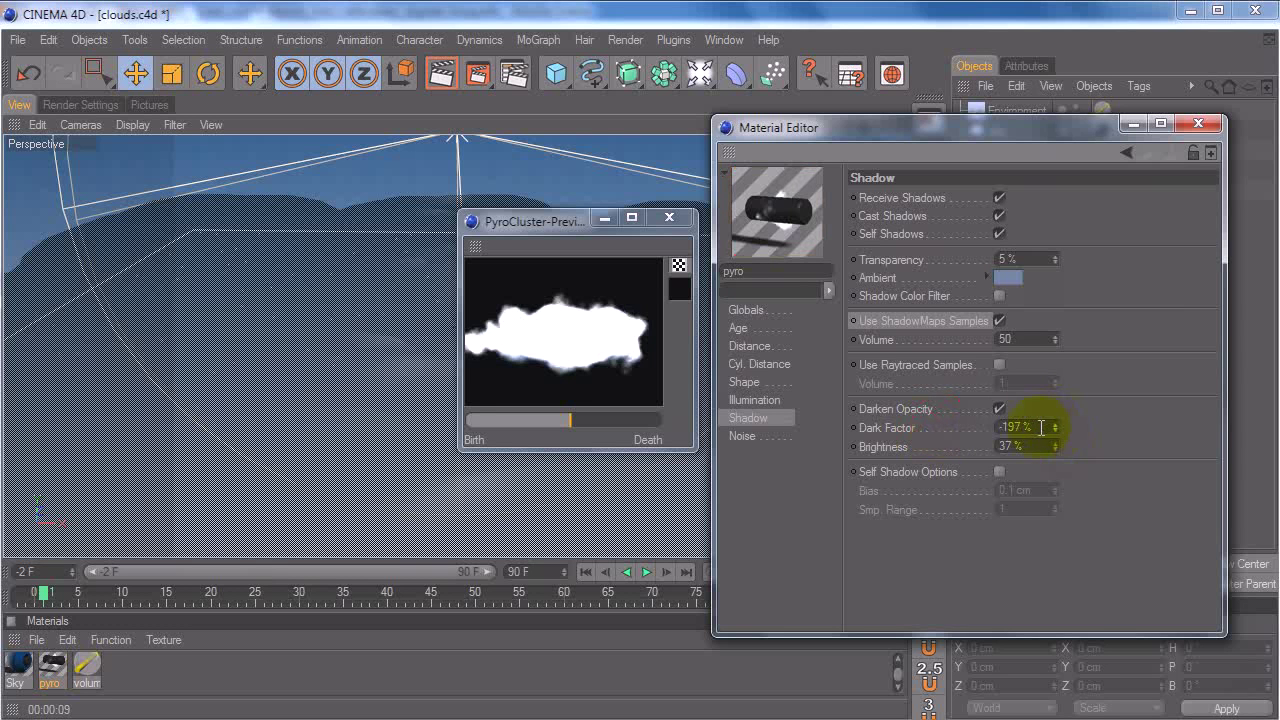
click(999, 408)
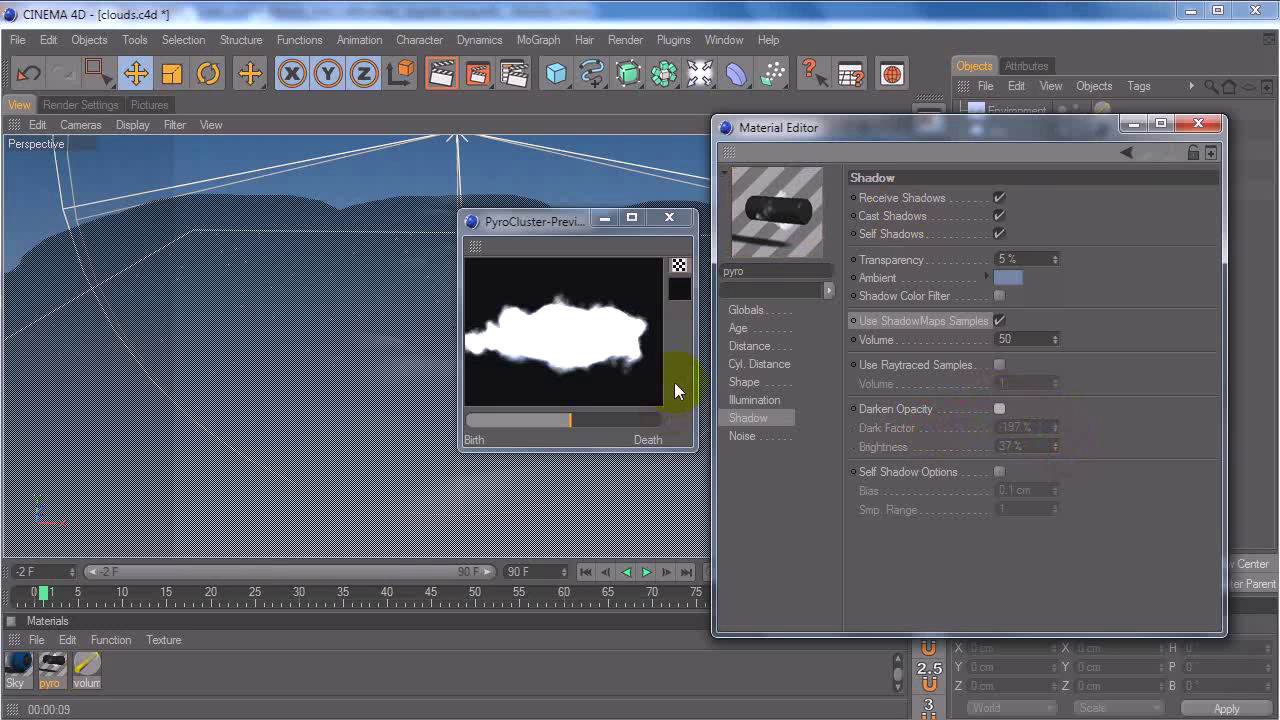
Step: Enable Self Shadow Options with a sample range of 1.45, and open the pyro material's noise settings
click(999, 471)
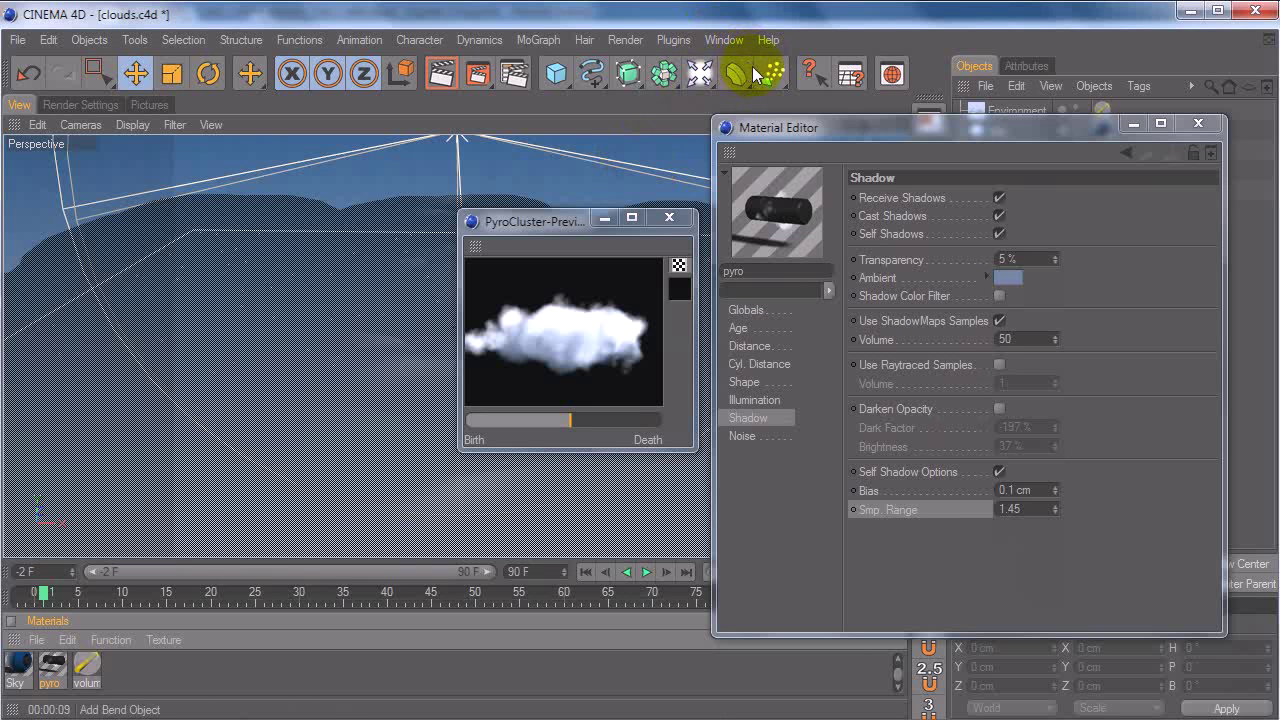
click(745, 436)
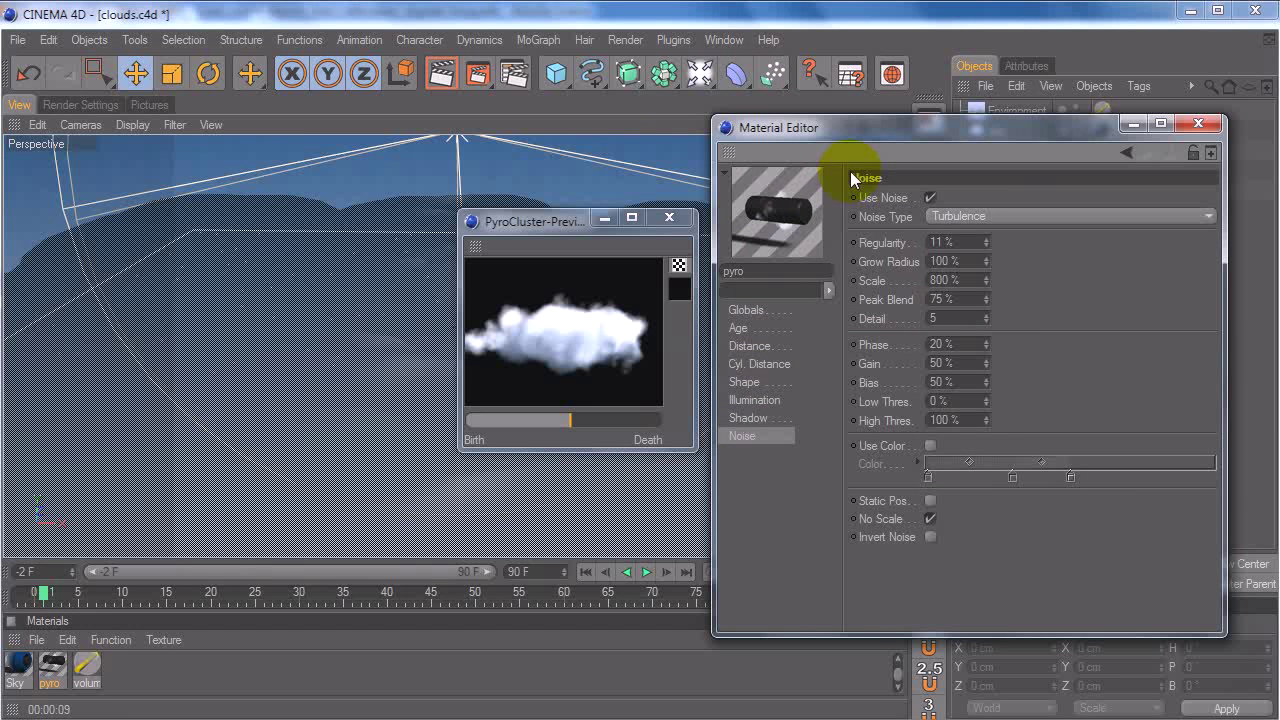
Step: Try a Noise shader as the Sky material's colour texture, look through its shader settings, and undo the change
click(28, 667)
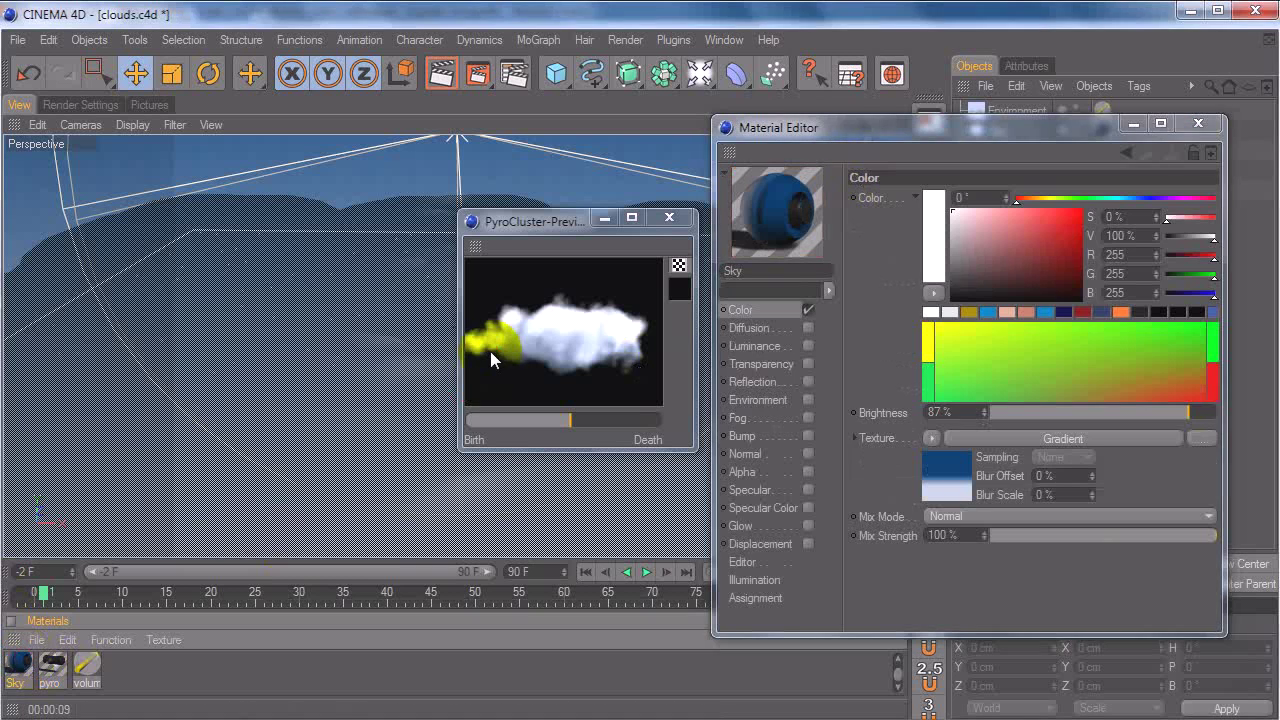
click(938, 441)
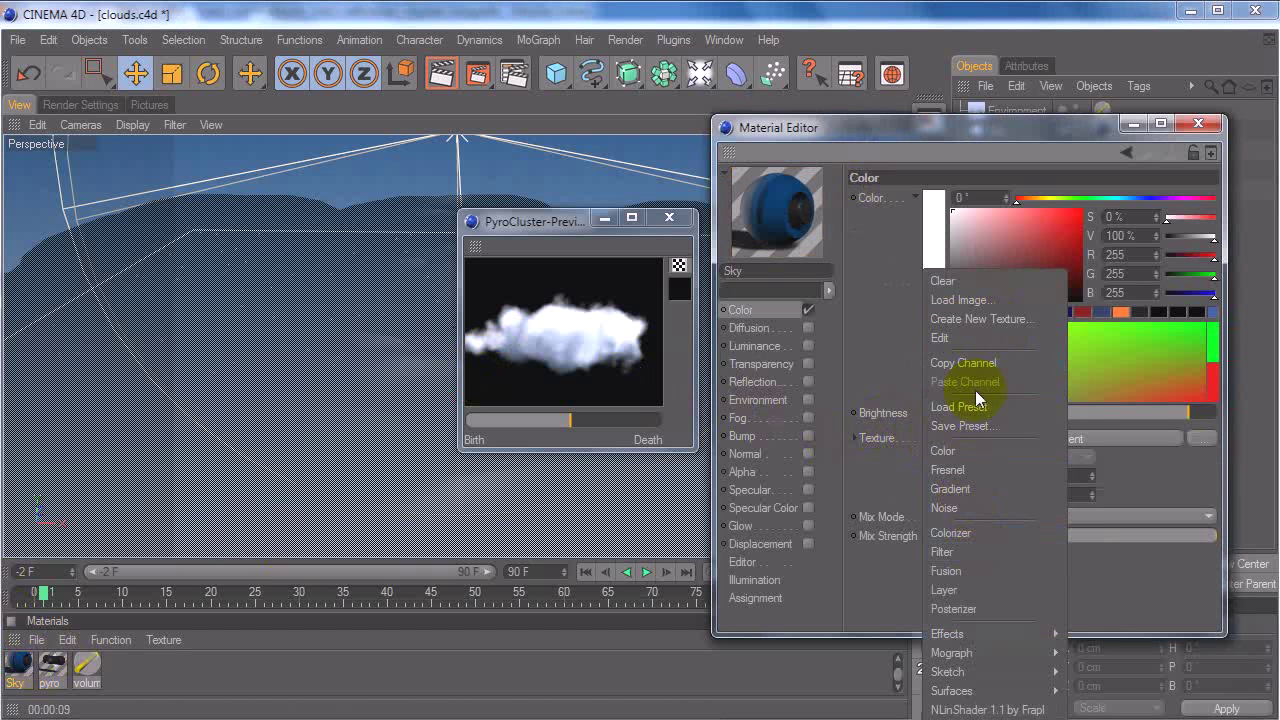
click(963, 502)
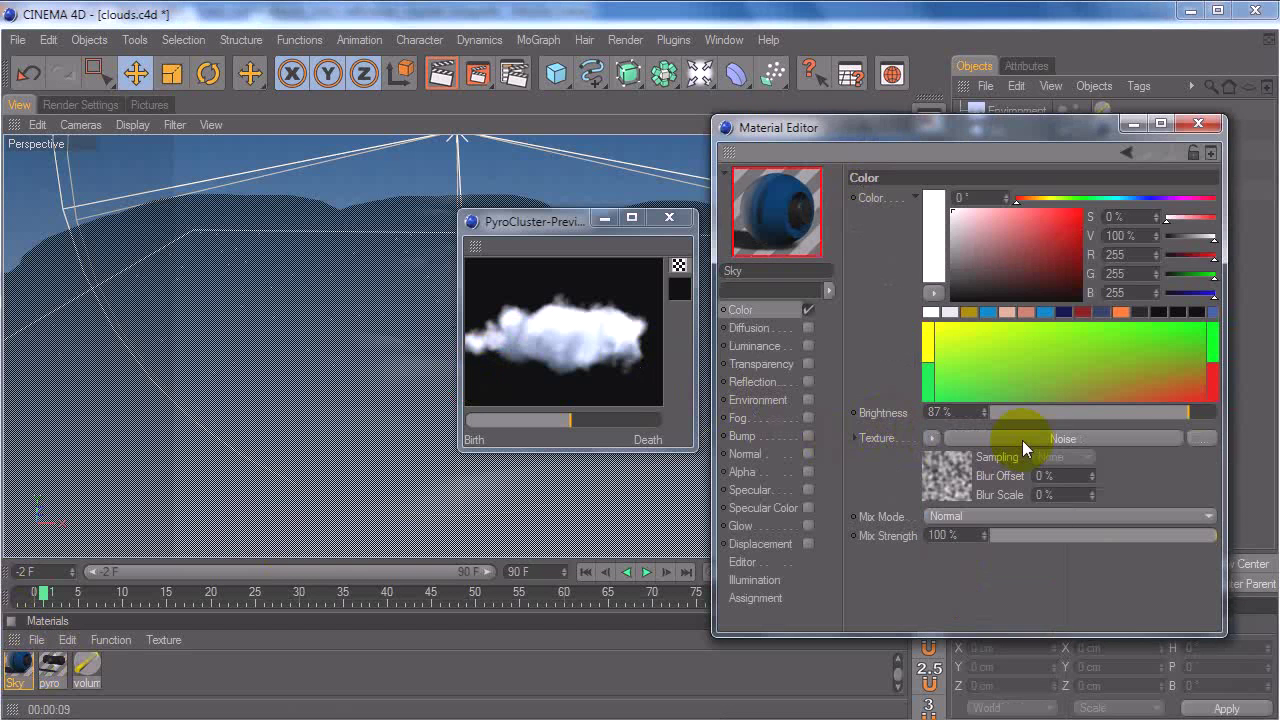
click(1019, 441)
scroll(1057, 469, down, 5)
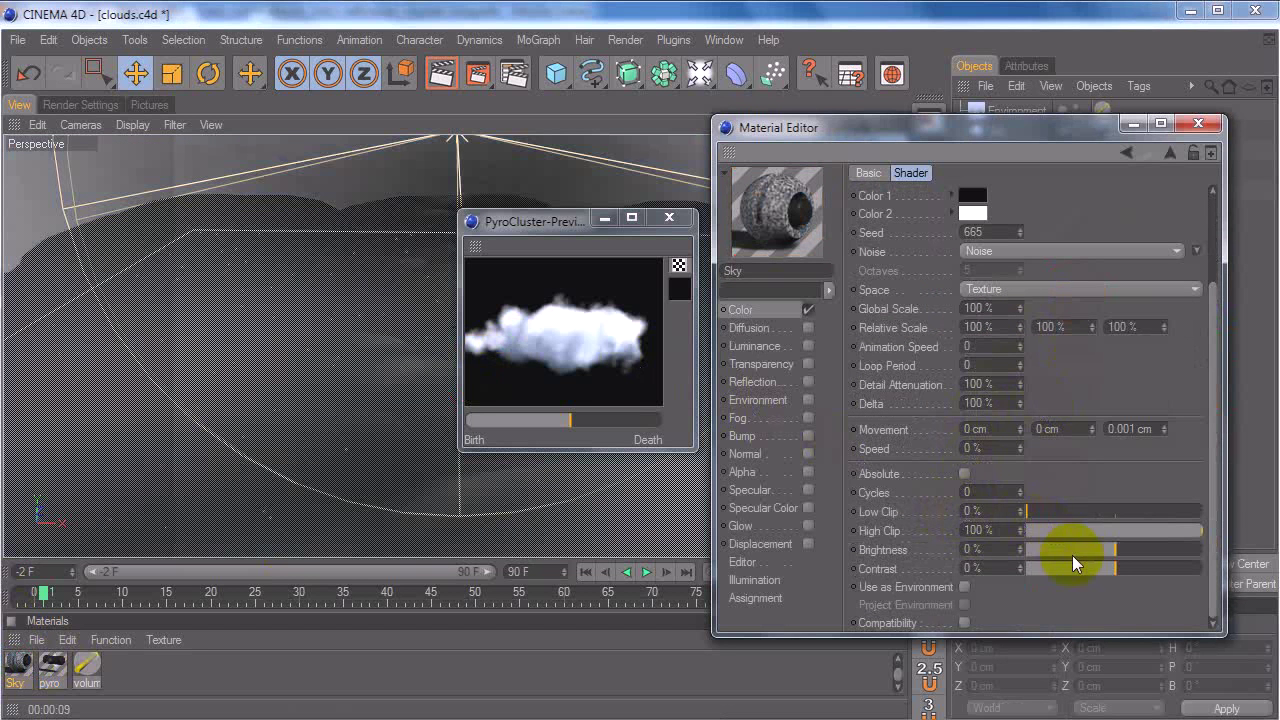
key(ctrl+z)
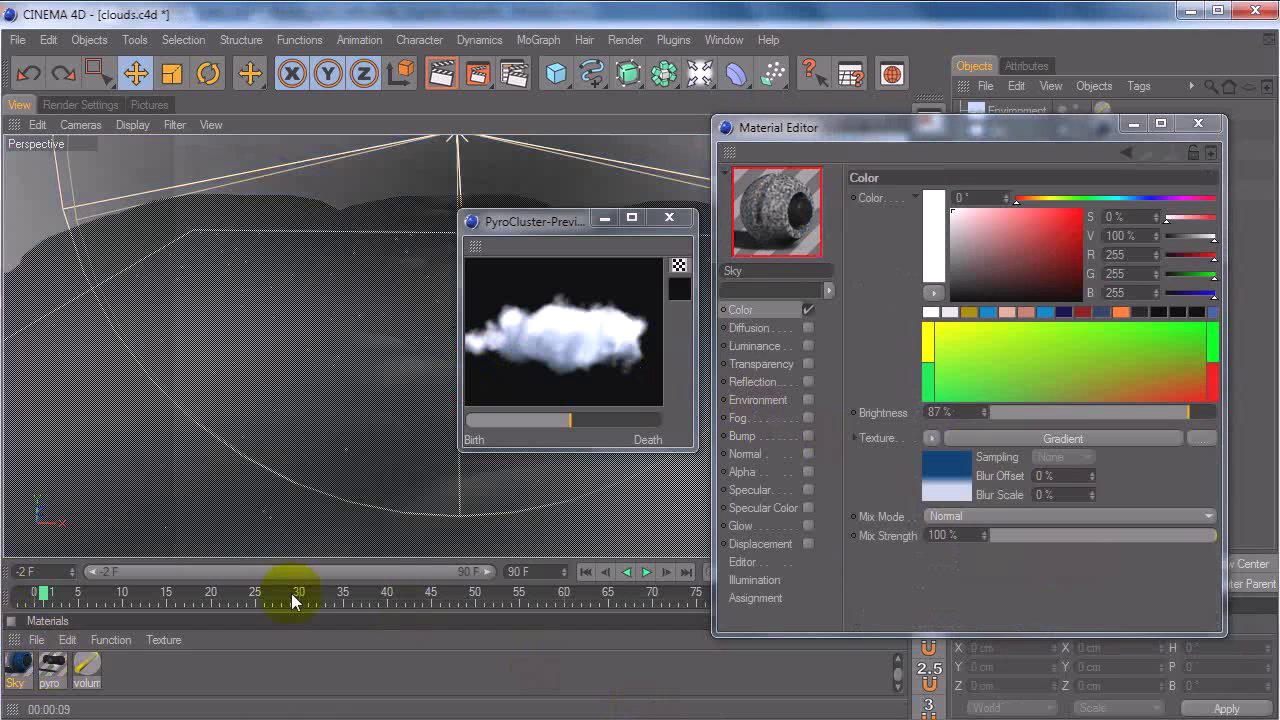
Step: Return to the pyro material's noise settings and try a Regularity of 100%
click(55, 665)
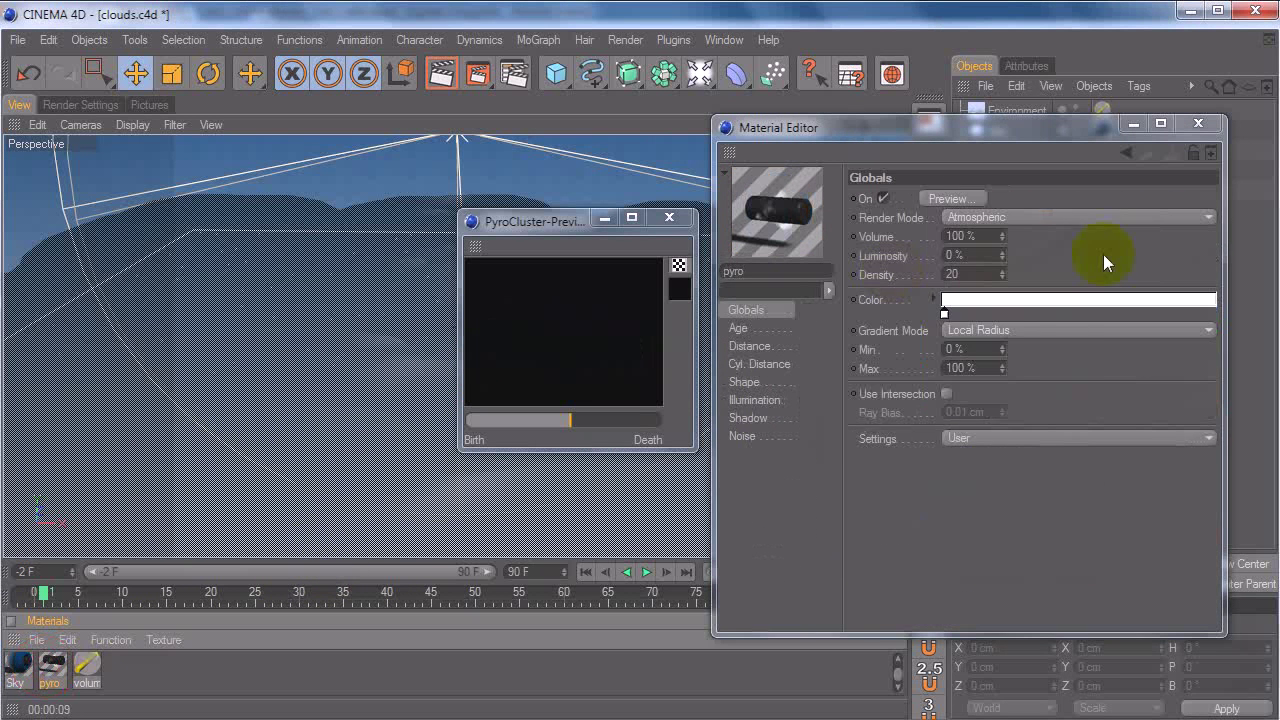
click(743, 437)
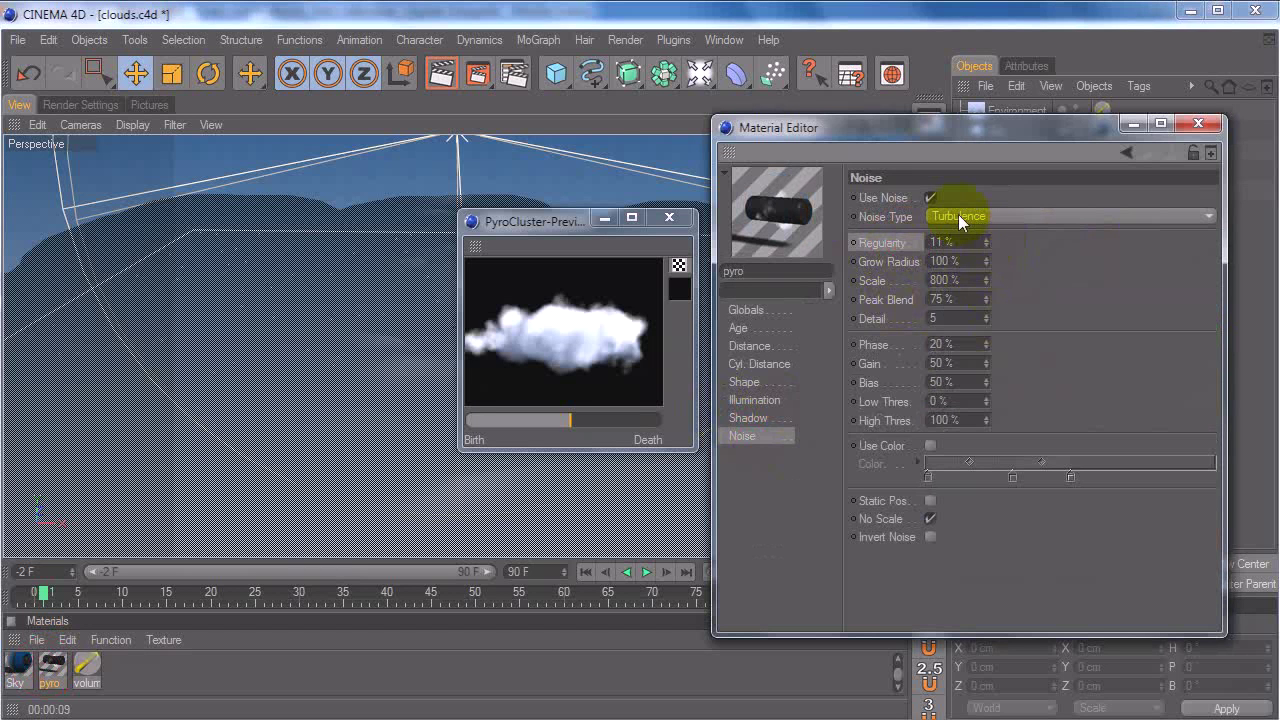
drag(982, 243, 988, 232)
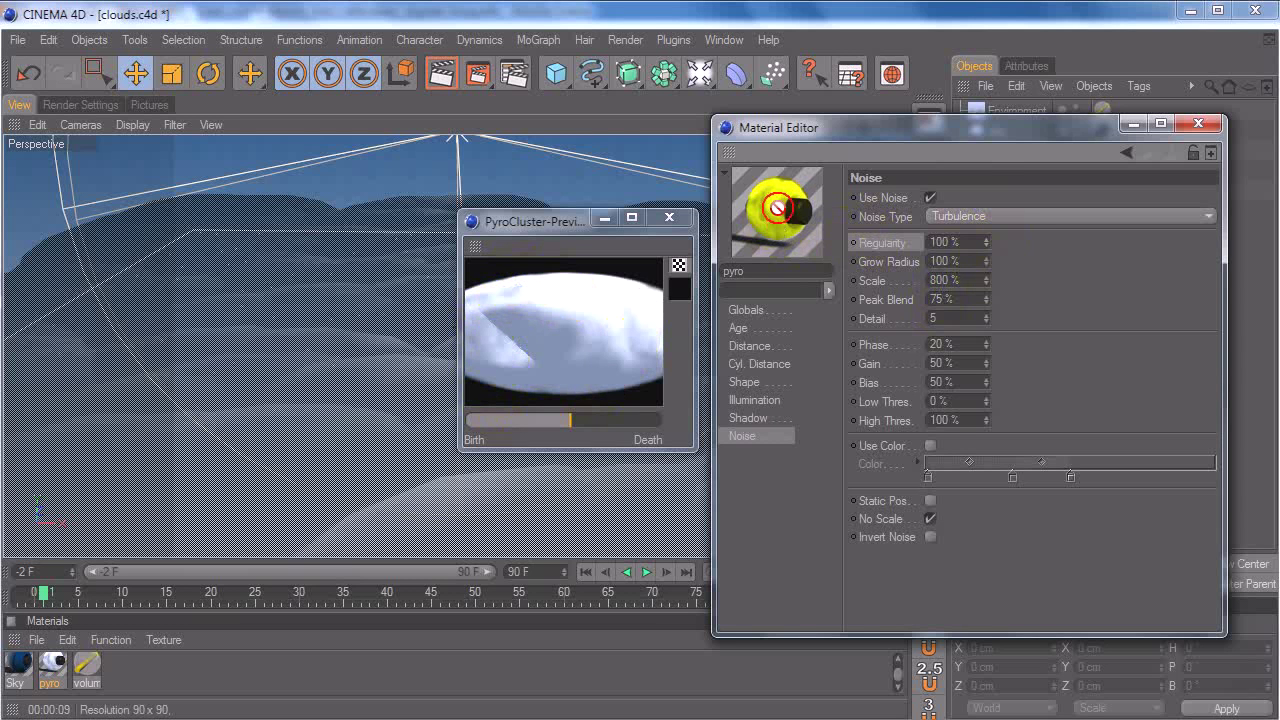
Step: Set the pyro noise Regularity to 11%
drag(966, 243, 637, 233)
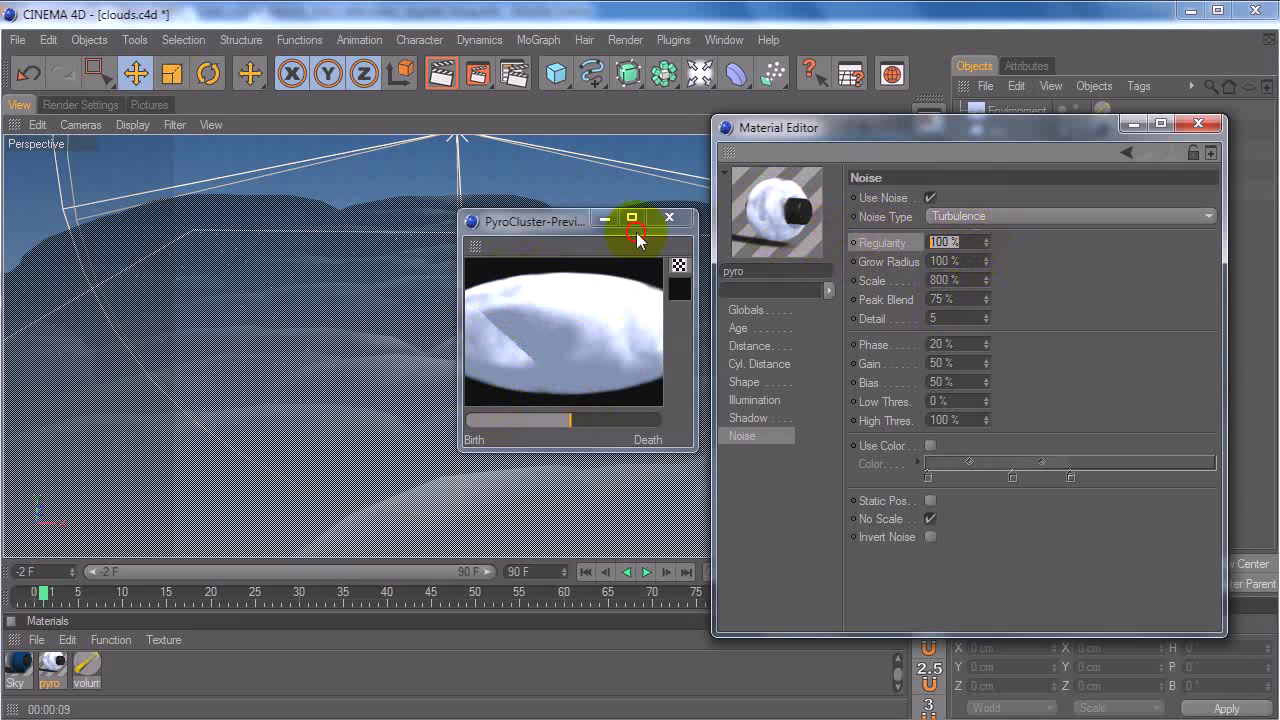
text(11)
key(Return)
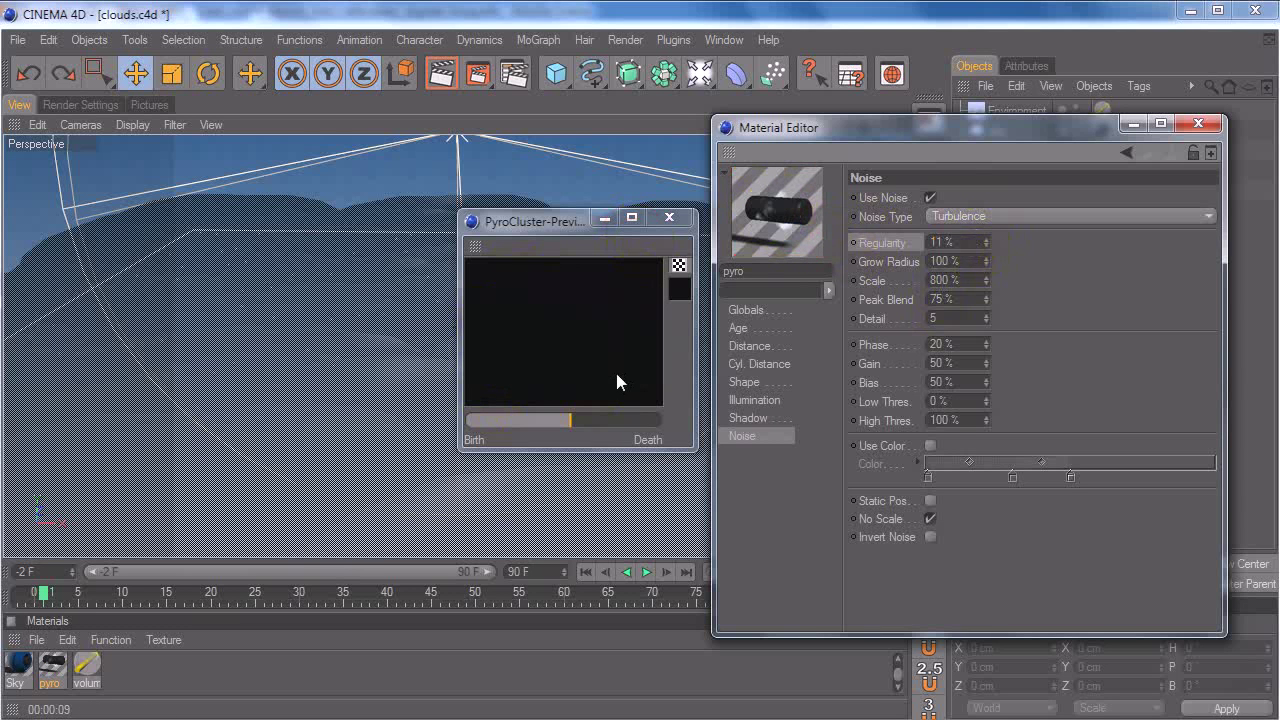
Step: Move the cloud preview's age to Birth, refresh it, and return to the pyro material's noise settings
click(563, 423)
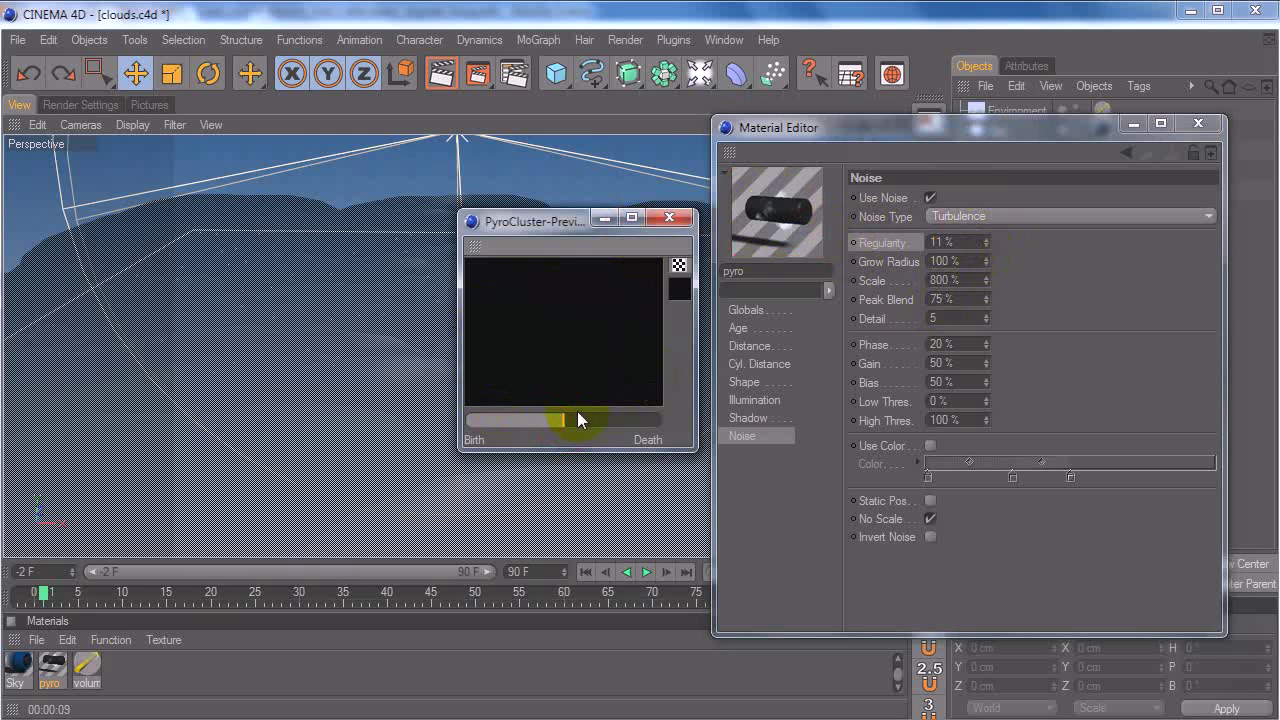
drag(577, 419, 466, 424)
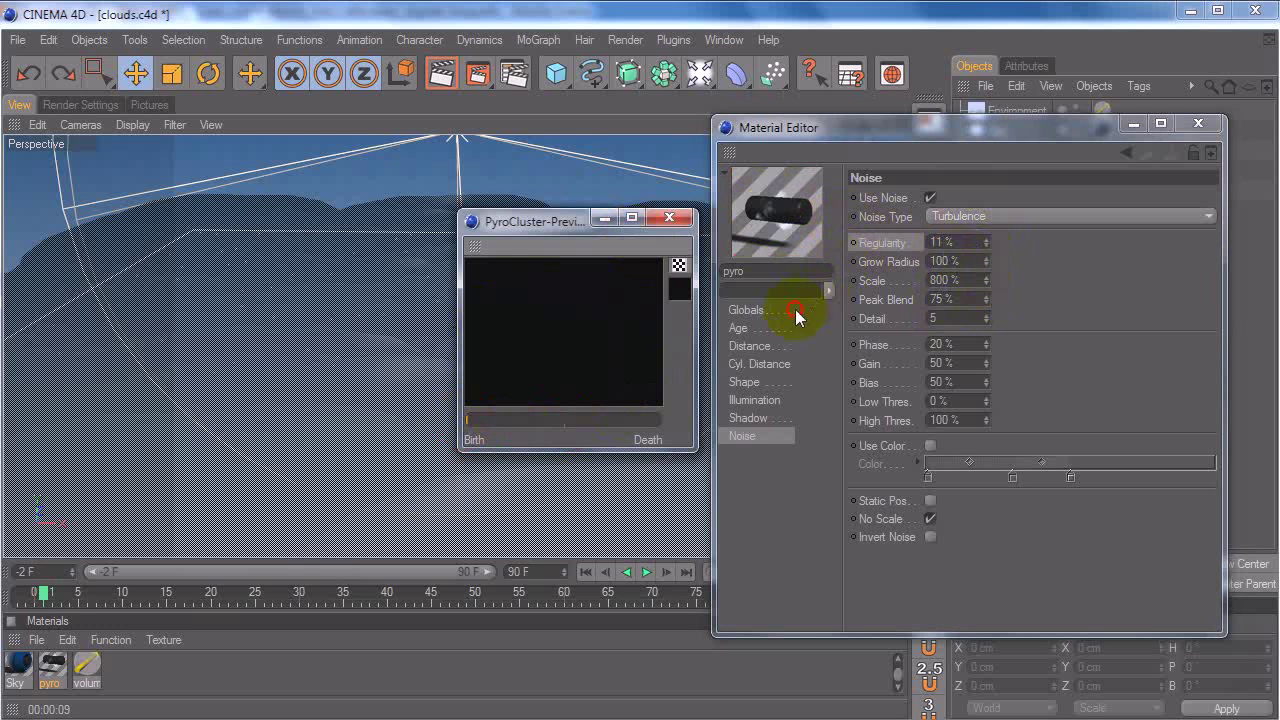
click(746, 309)
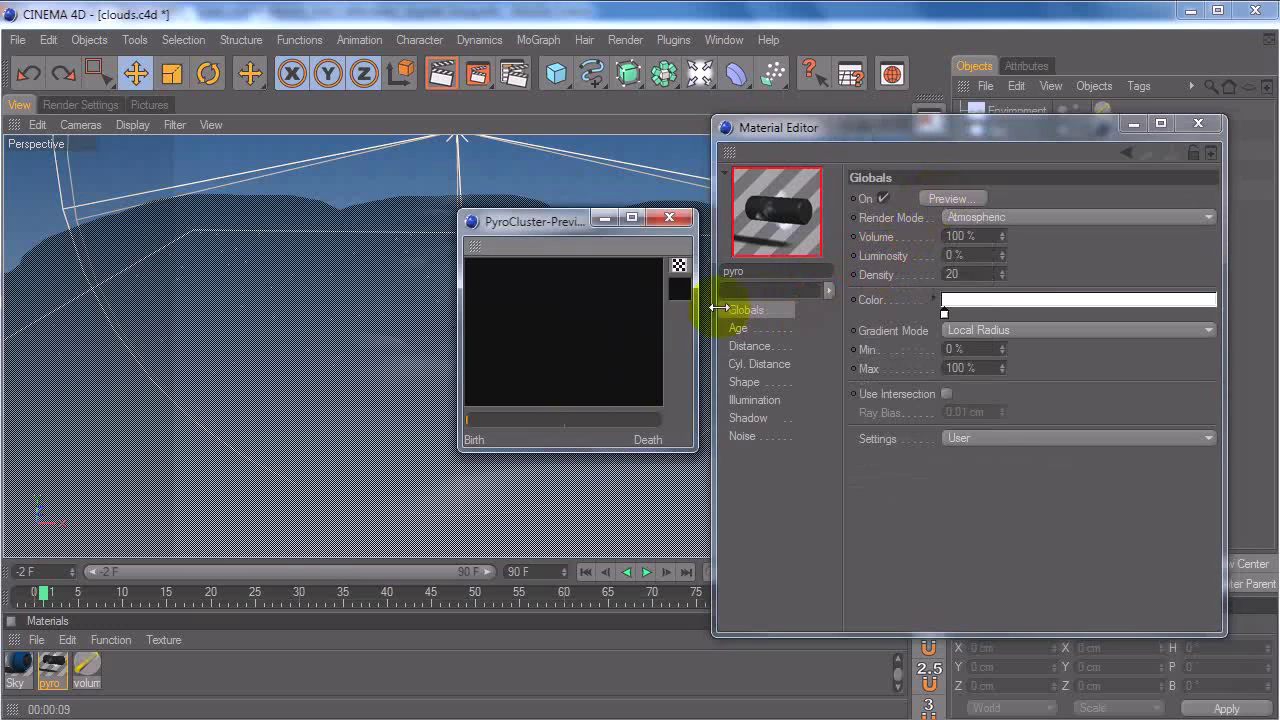
click(762, 434)
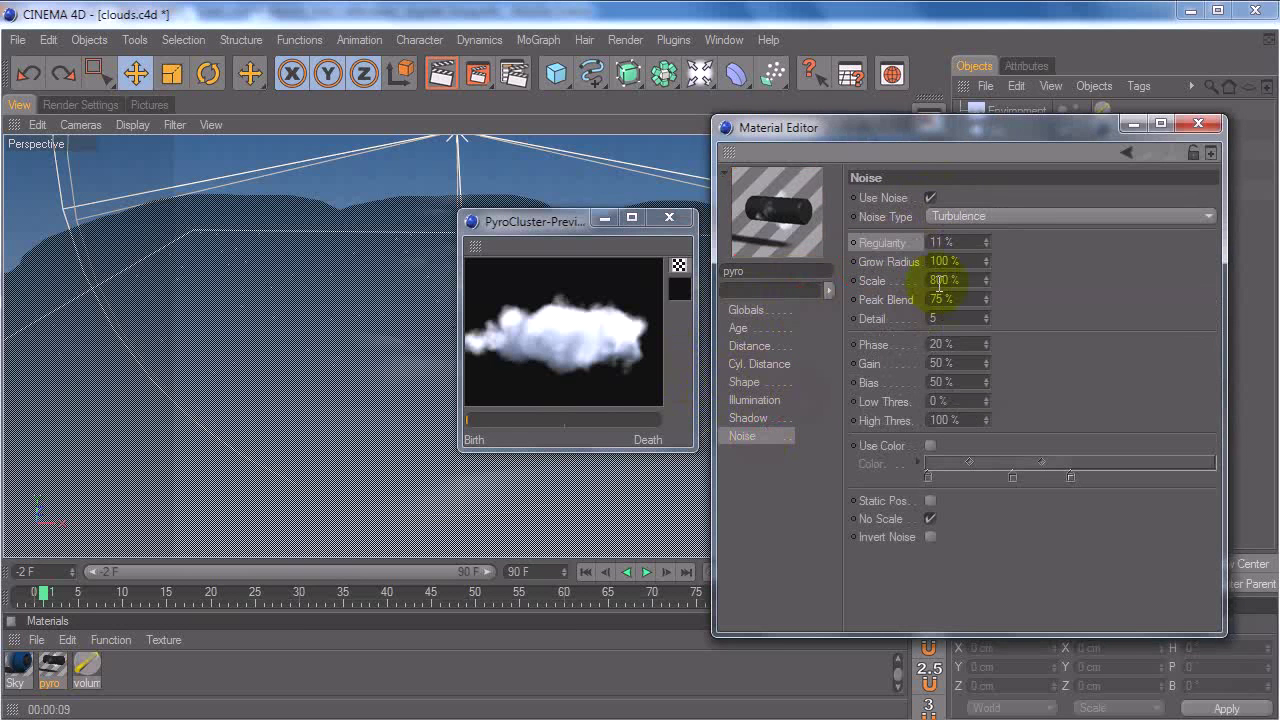
Step: Try a Peak Blend of 118% for the pyro noise and set it back to 75%
click(989, 258)
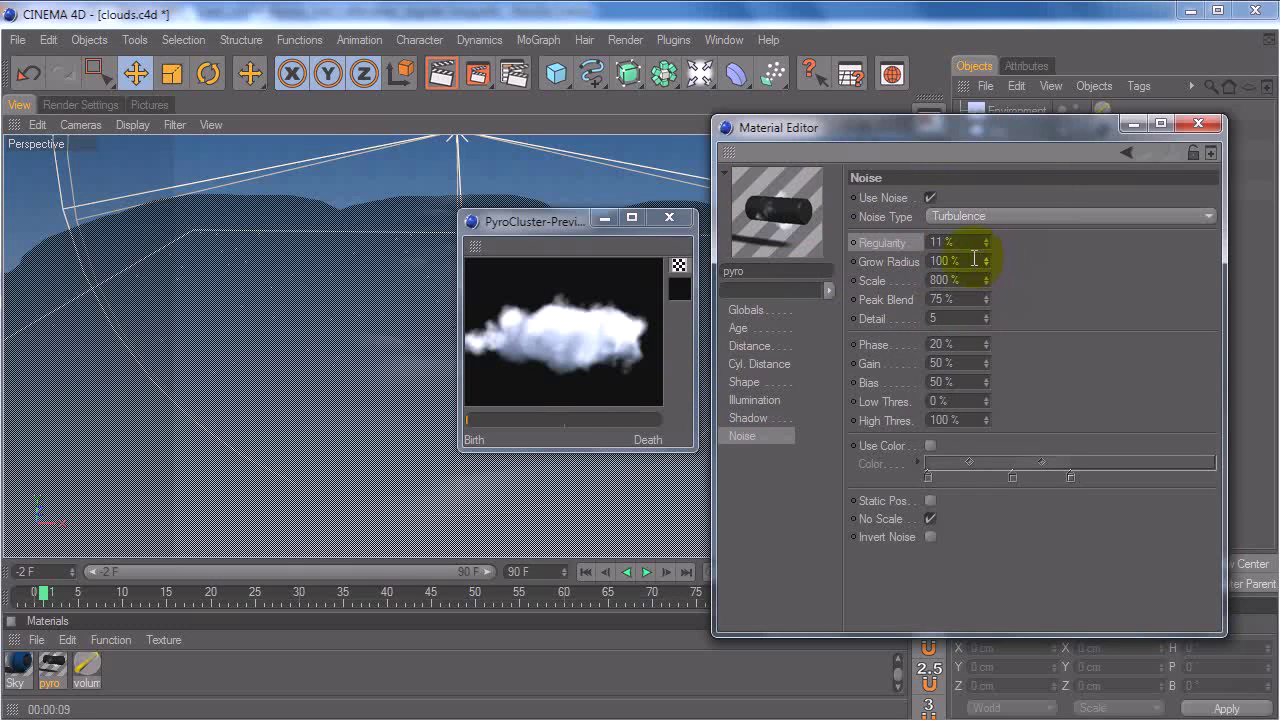
double_click(945, 280)
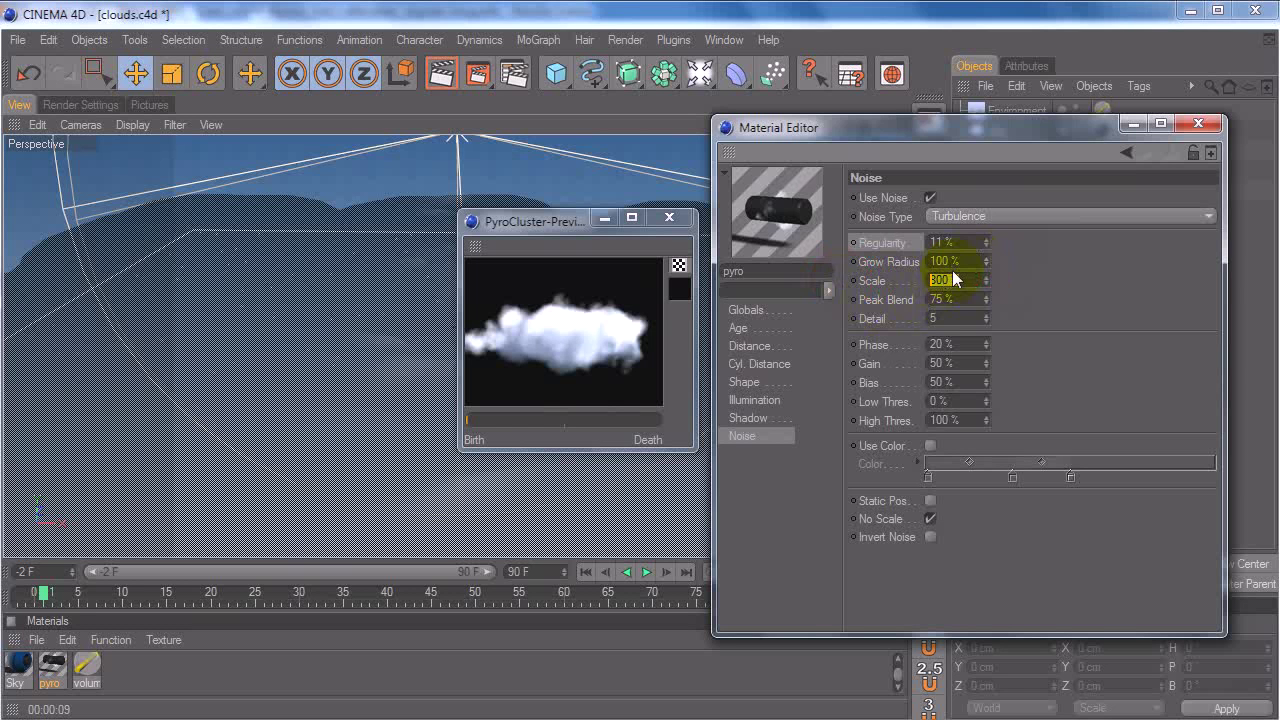
drag(986, 299, 986, 287)
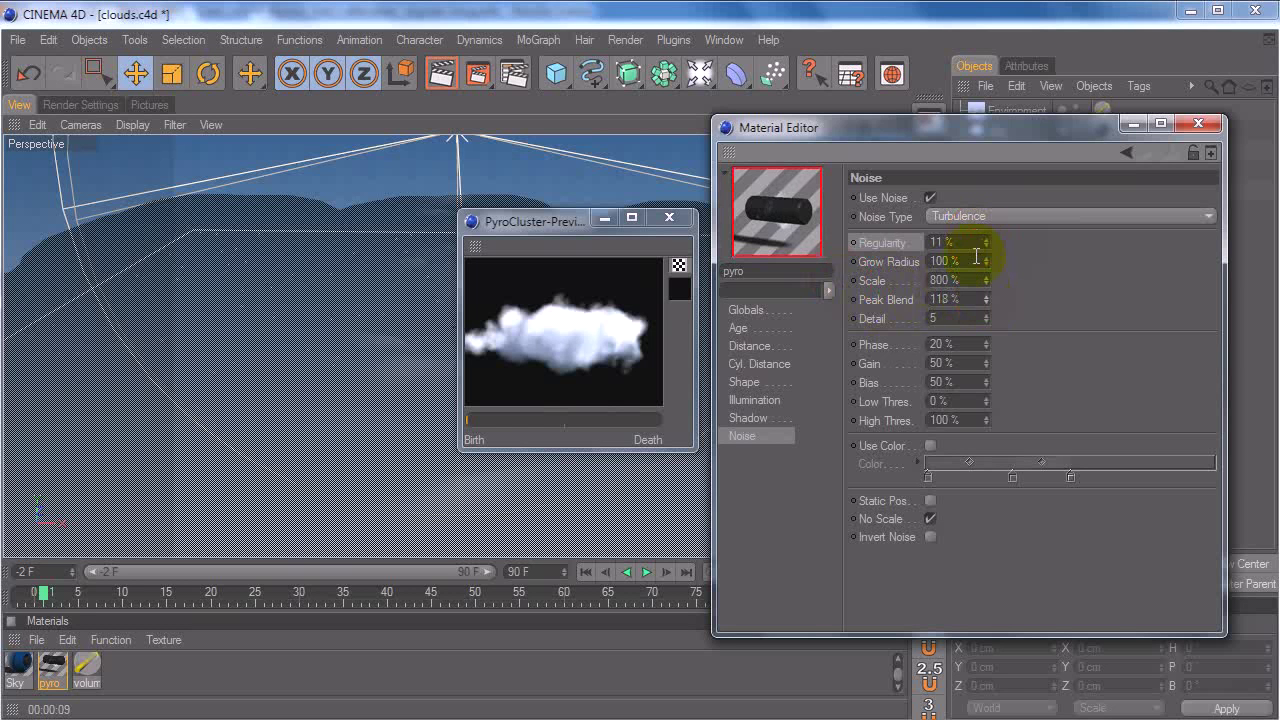
click(958, 300)
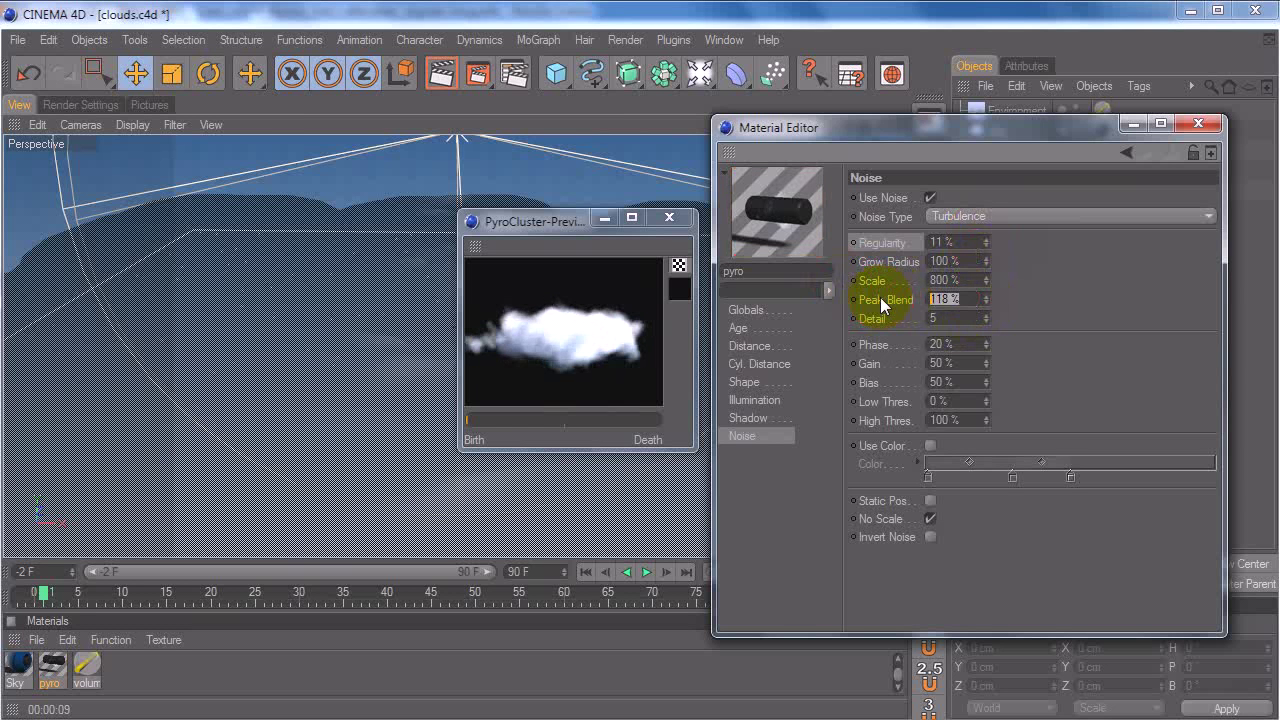
text(75)
key(Return)
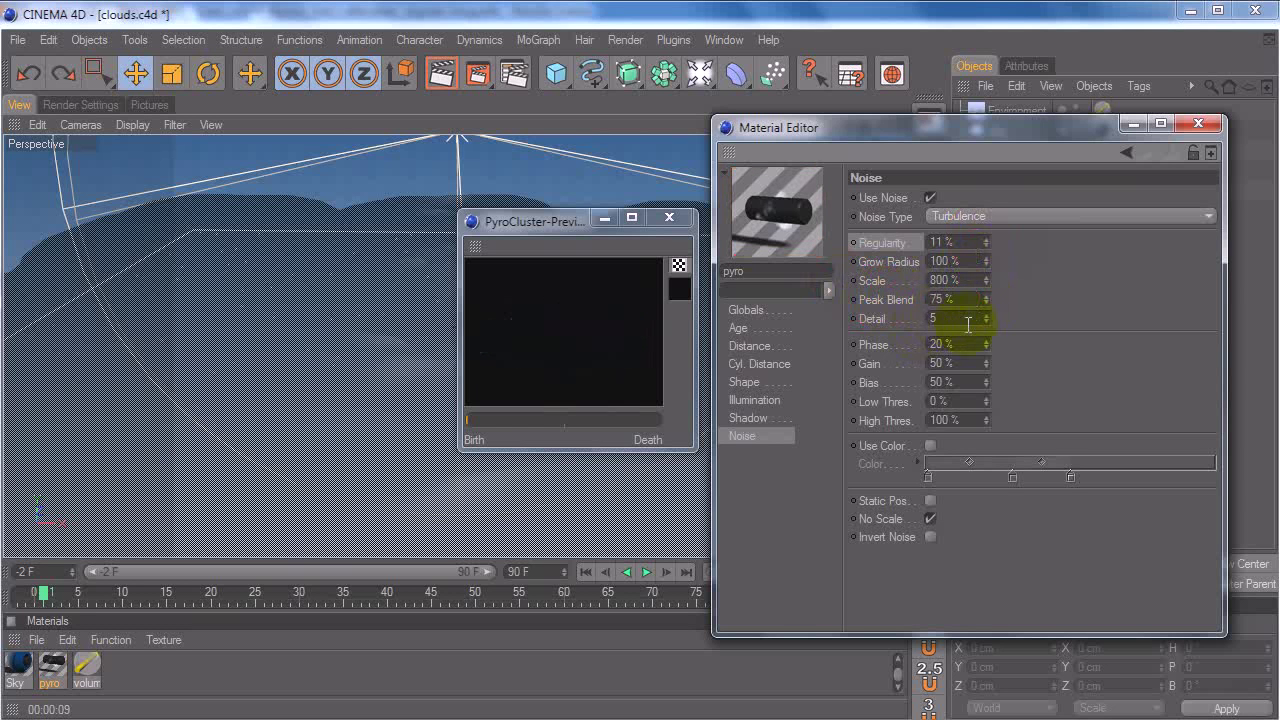
Step: Try a noise Detail of 1, refresh the cloud preview from the Globals settings, and return Detail to 5
drag(988, 320, 988, 335)
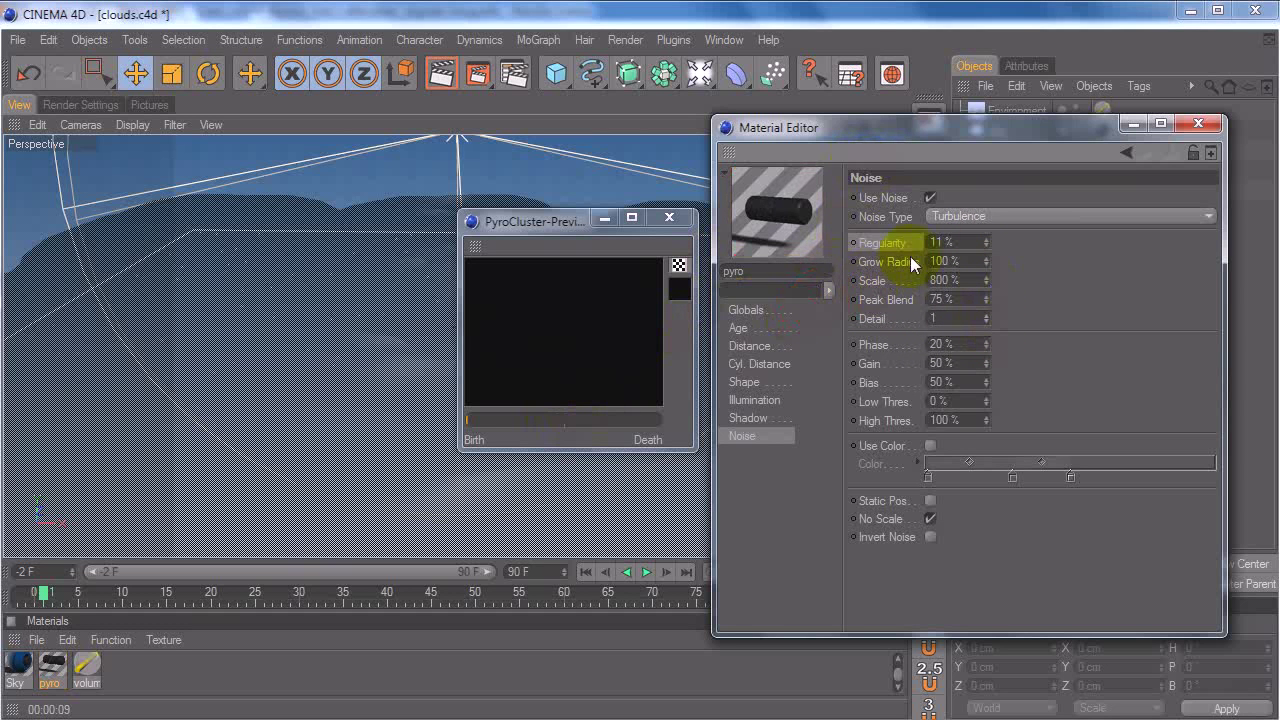
click(730, 311)
click(940, 198)
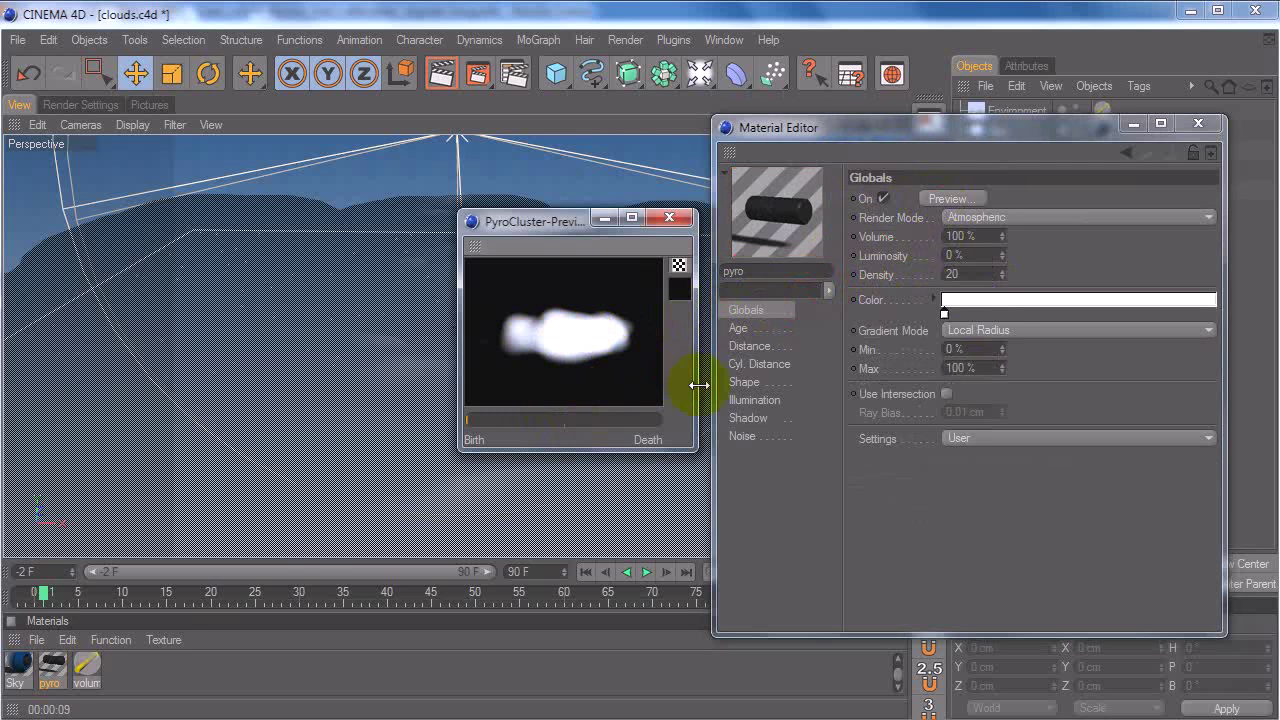
click(752, 433)
double_click(958, 317)
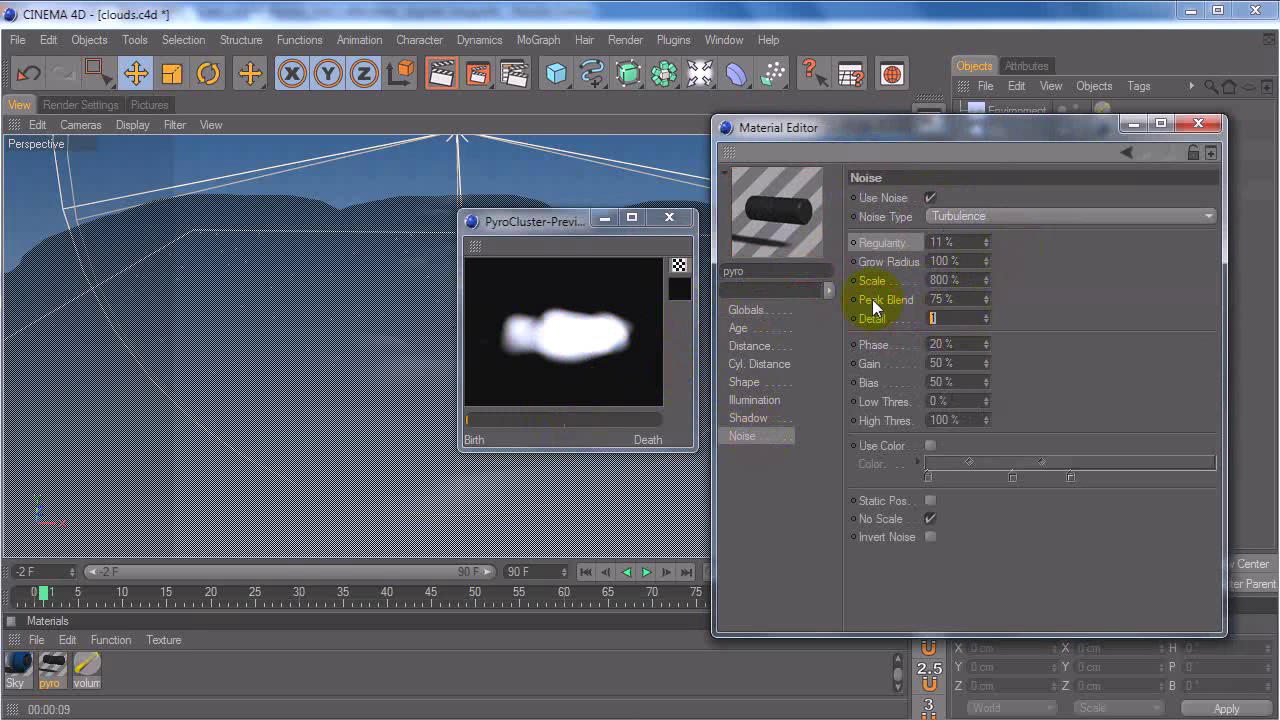
drag(986, 316, 986, 312)
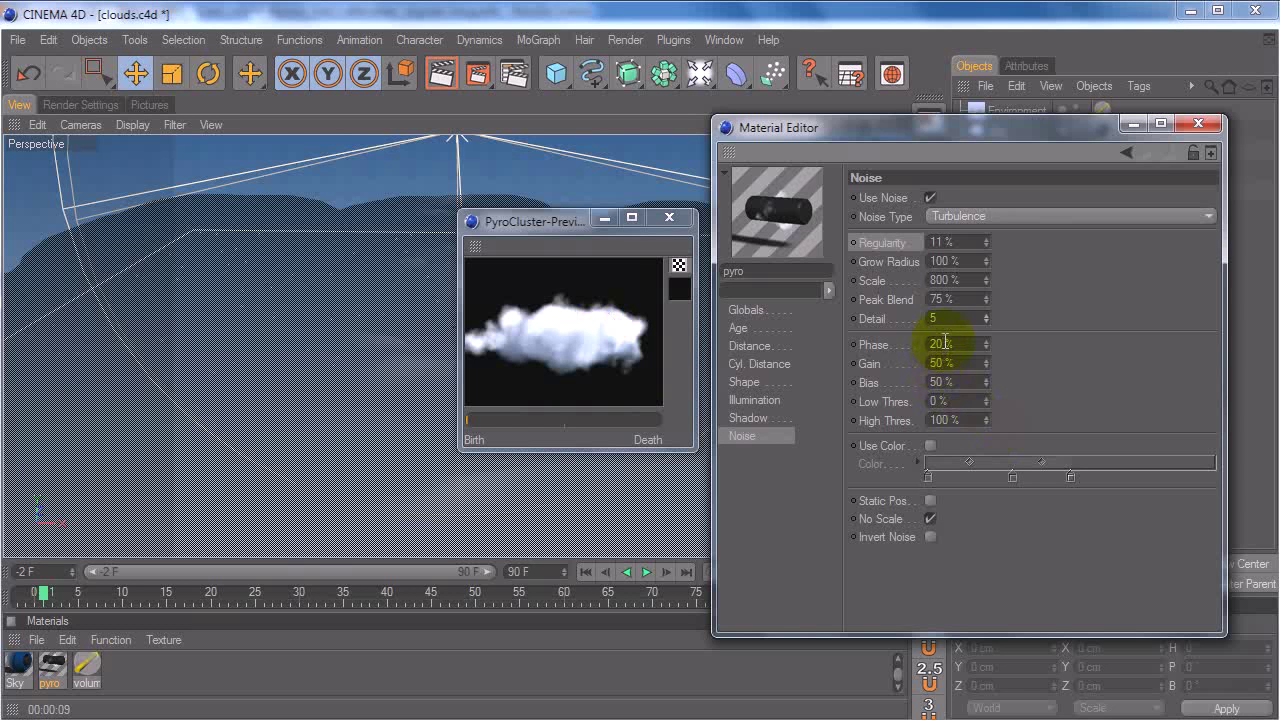
Step: Try a noise Gain of 100% and set it back to 50%
click(883, 347)
click(881, 368)
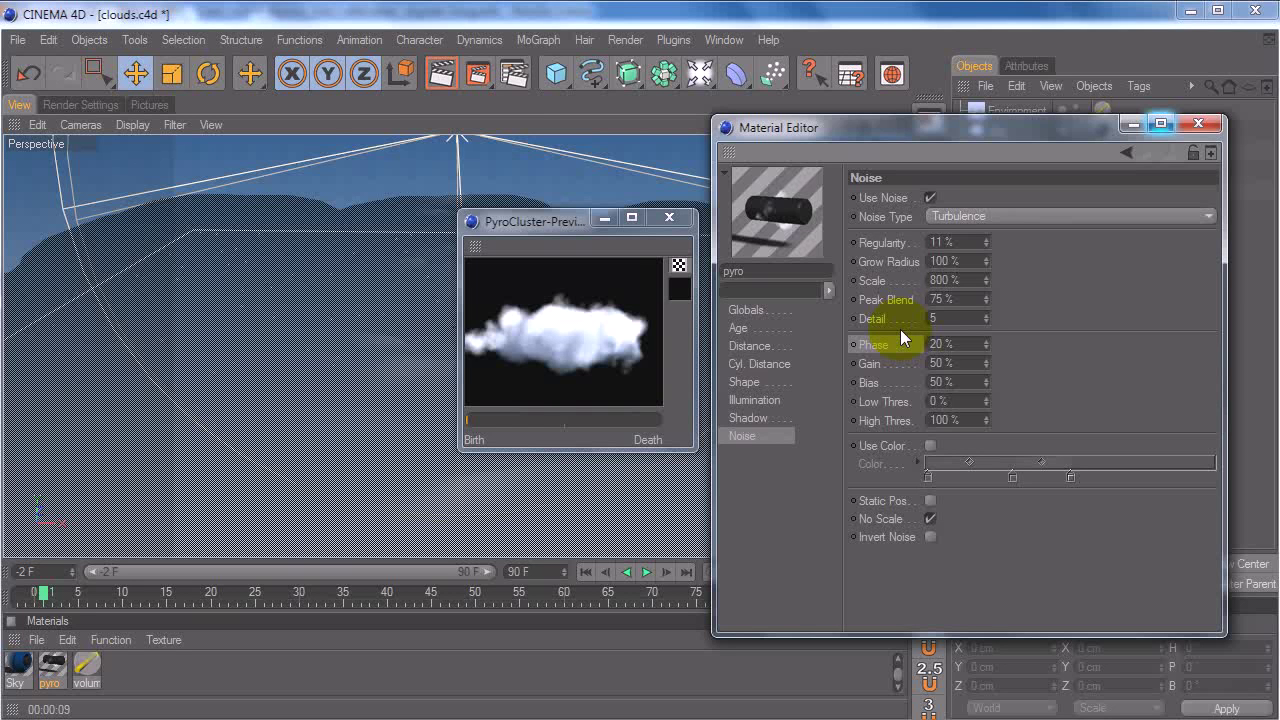
click(880, 363)
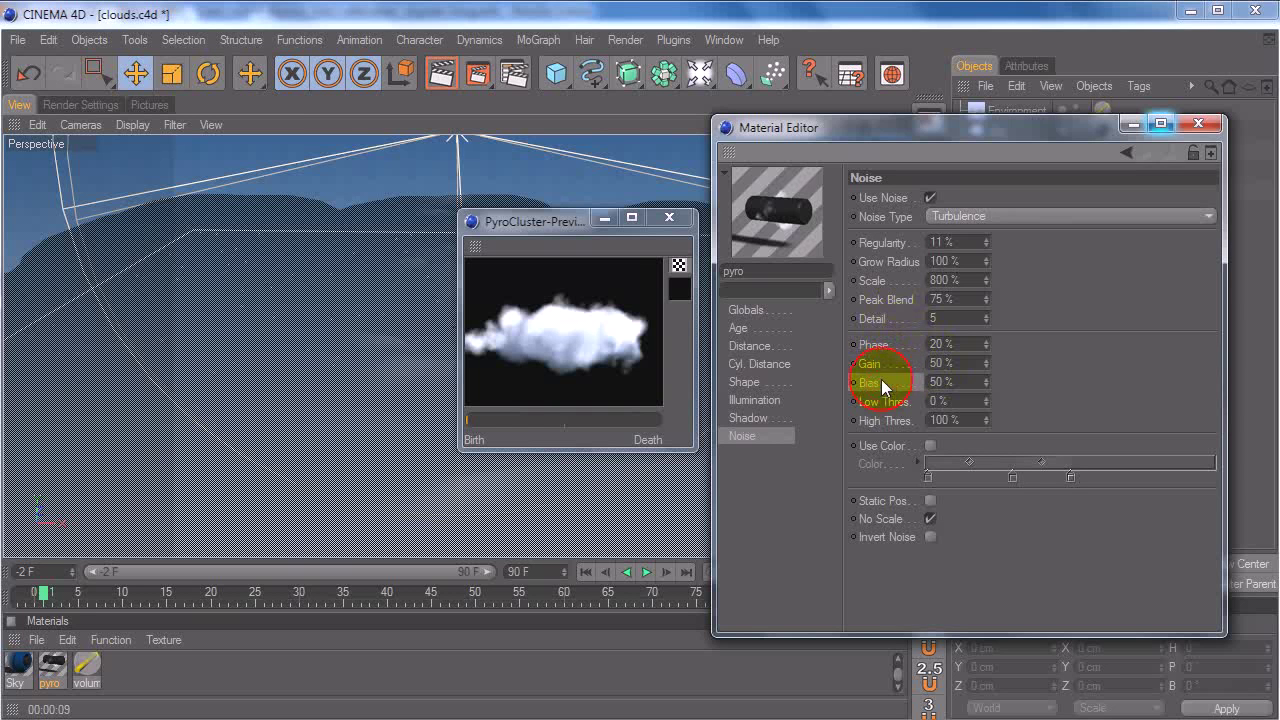
click(879, 362)
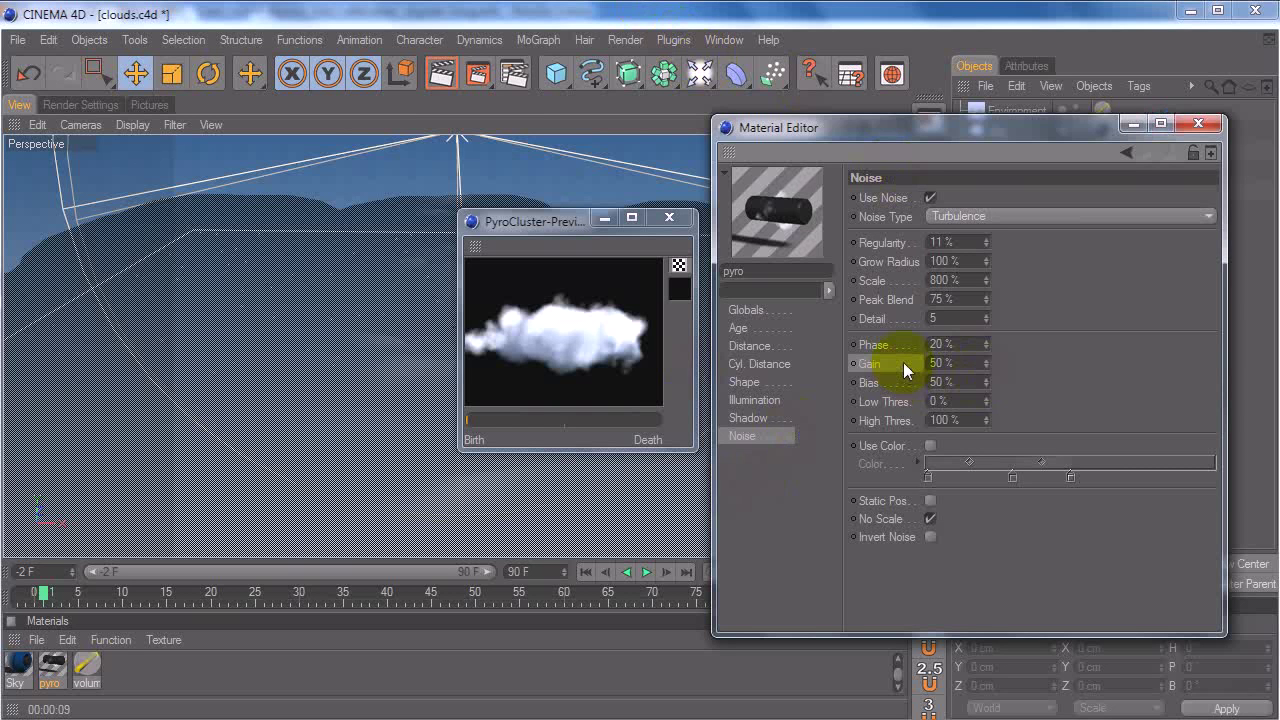
drag(984, 361, 986, 364)
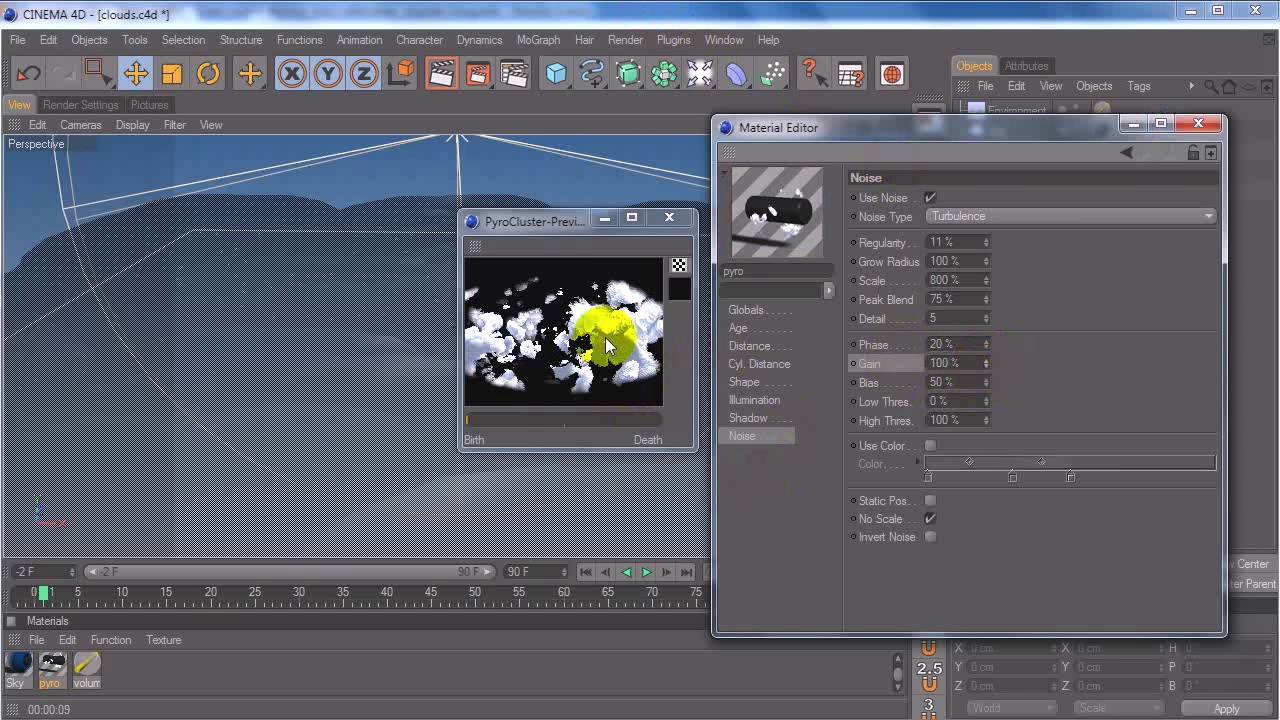
double_click(972, 365)
text(50)
key(Return)
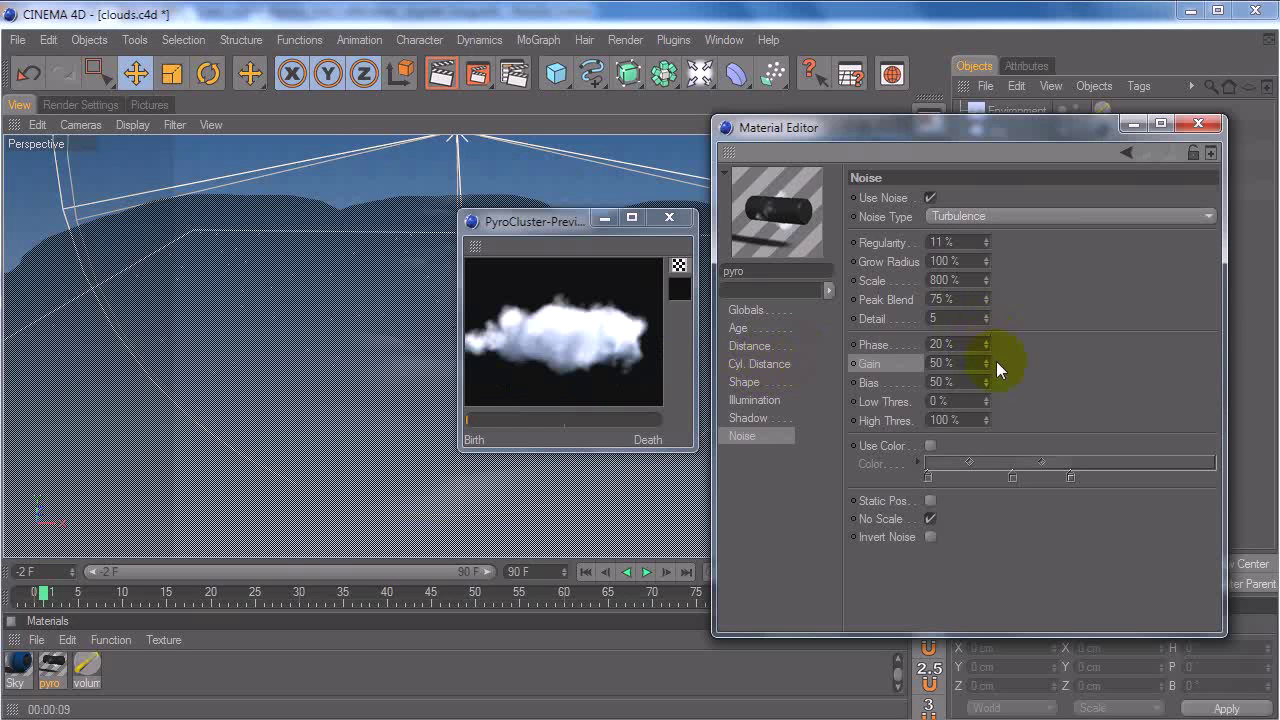
Step: Try a noise Gain of 63% with a Bias of 45%, and return both values to 50%
drag(990, 362, 988, 361)
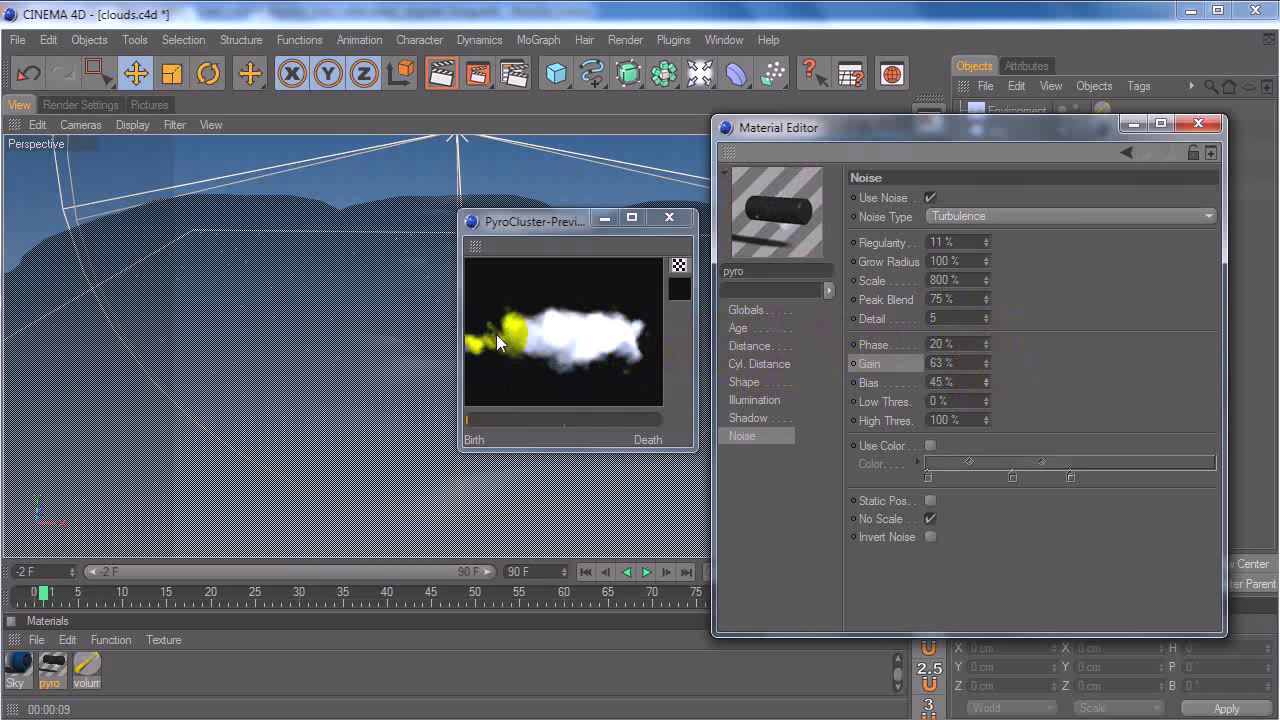
double_click(942, 363)
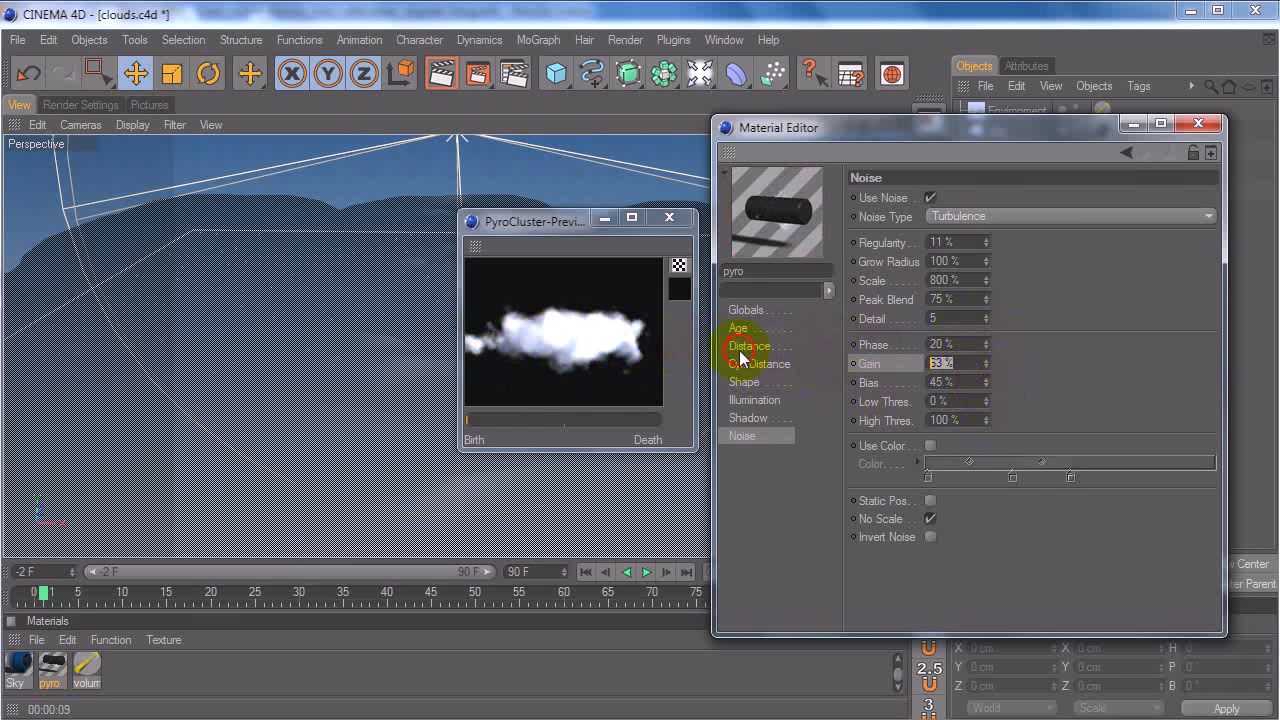
text(50)
double_click(945, 382)
text(50)
key(Return)
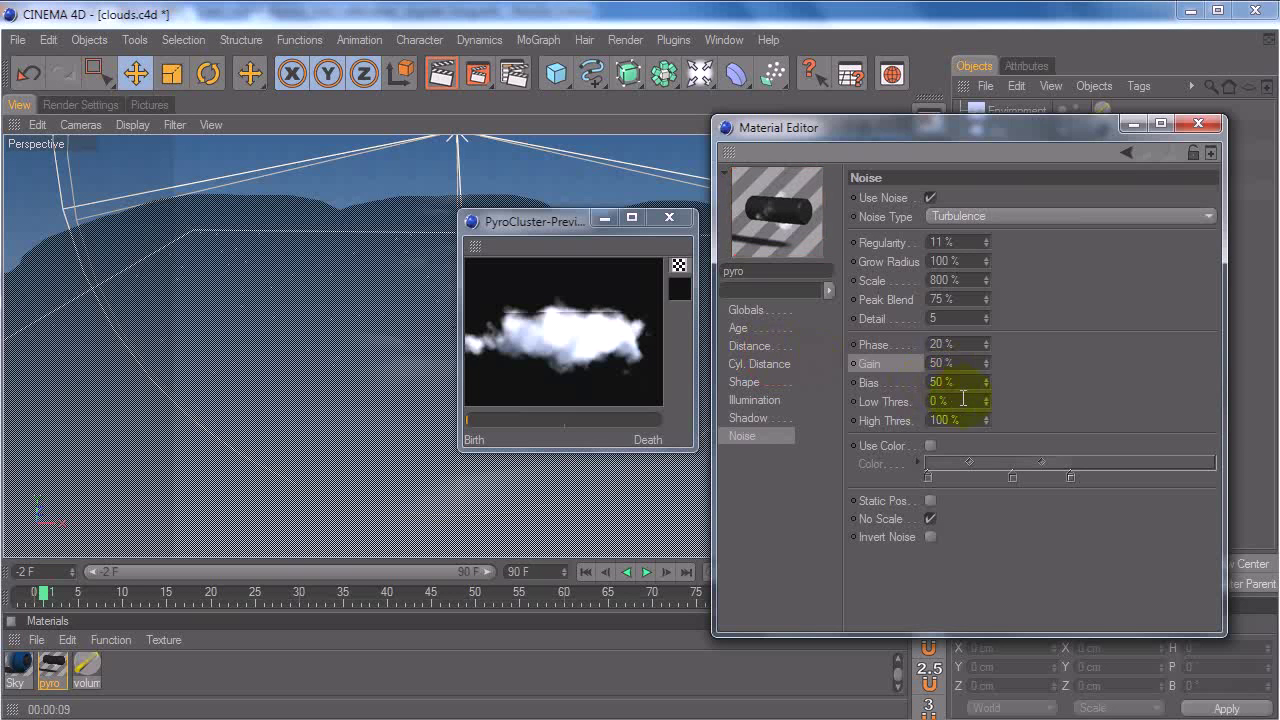
Step: Try a Low Threshold of 14% with a High Threshold of 74%, and reset both to their defaults
drag(985, 400, 987, 425)
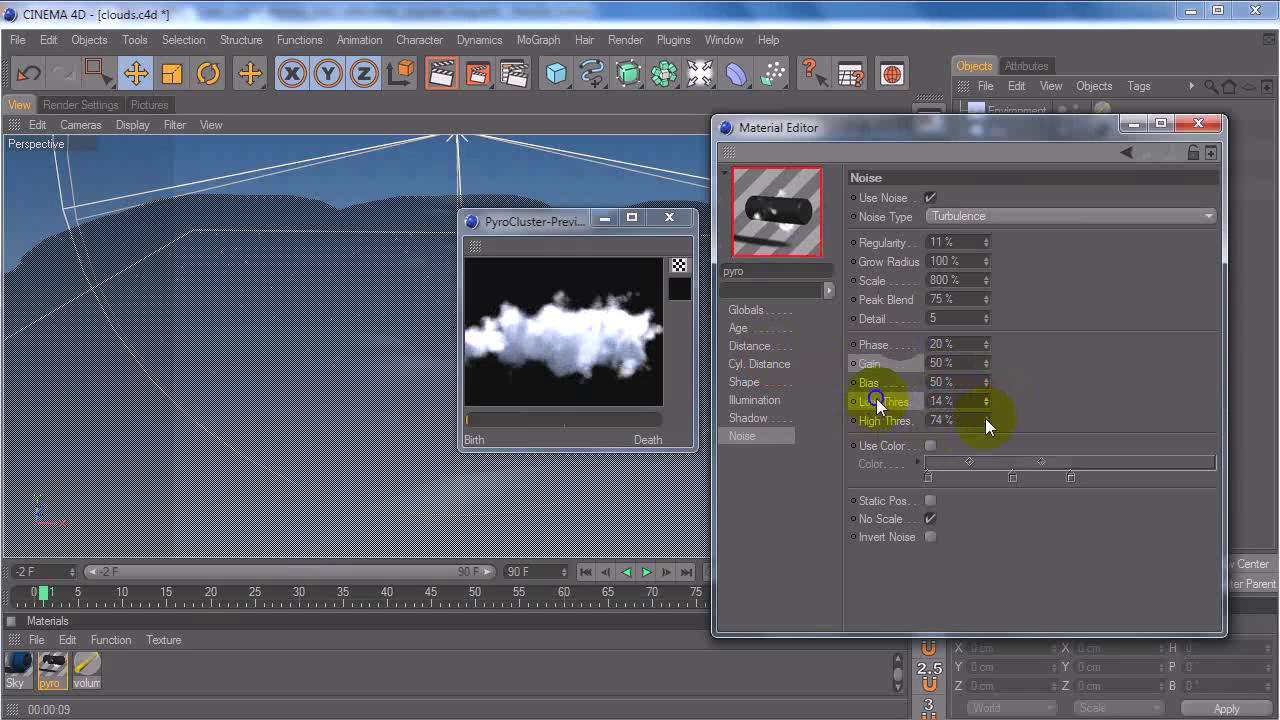
right_click(893, 404)
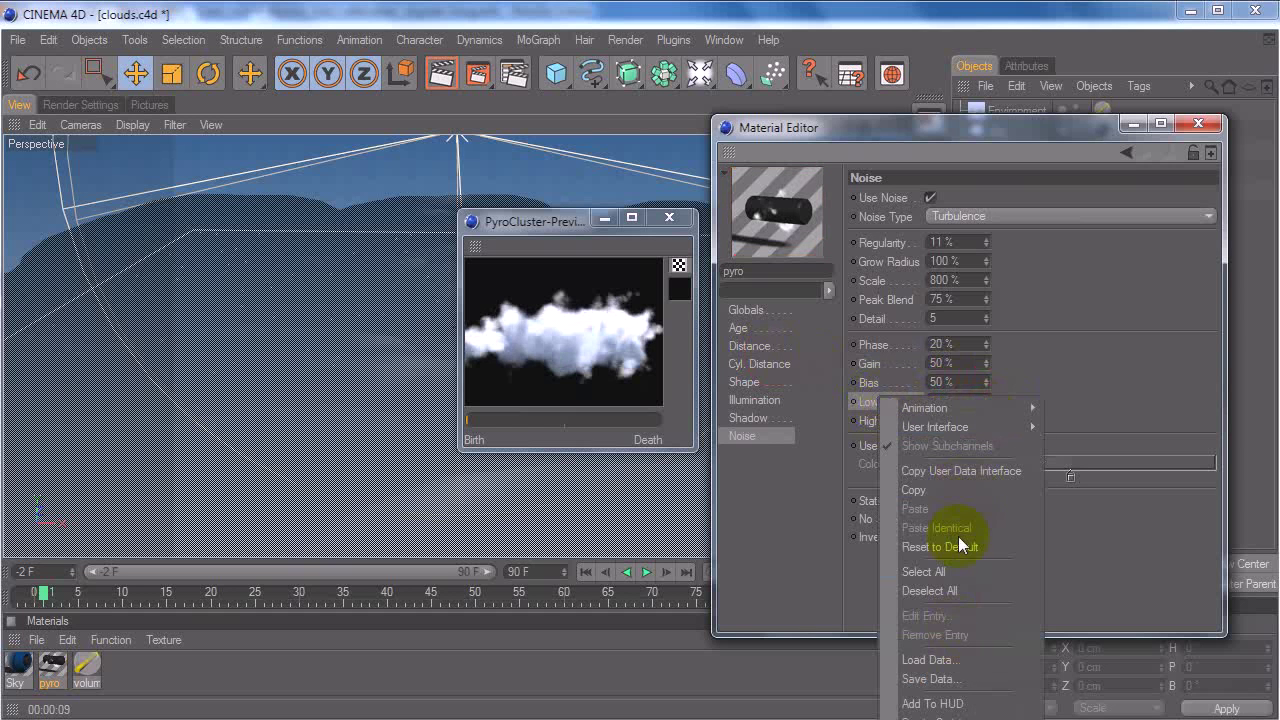
click(940, 547)
right_click(893, 420)
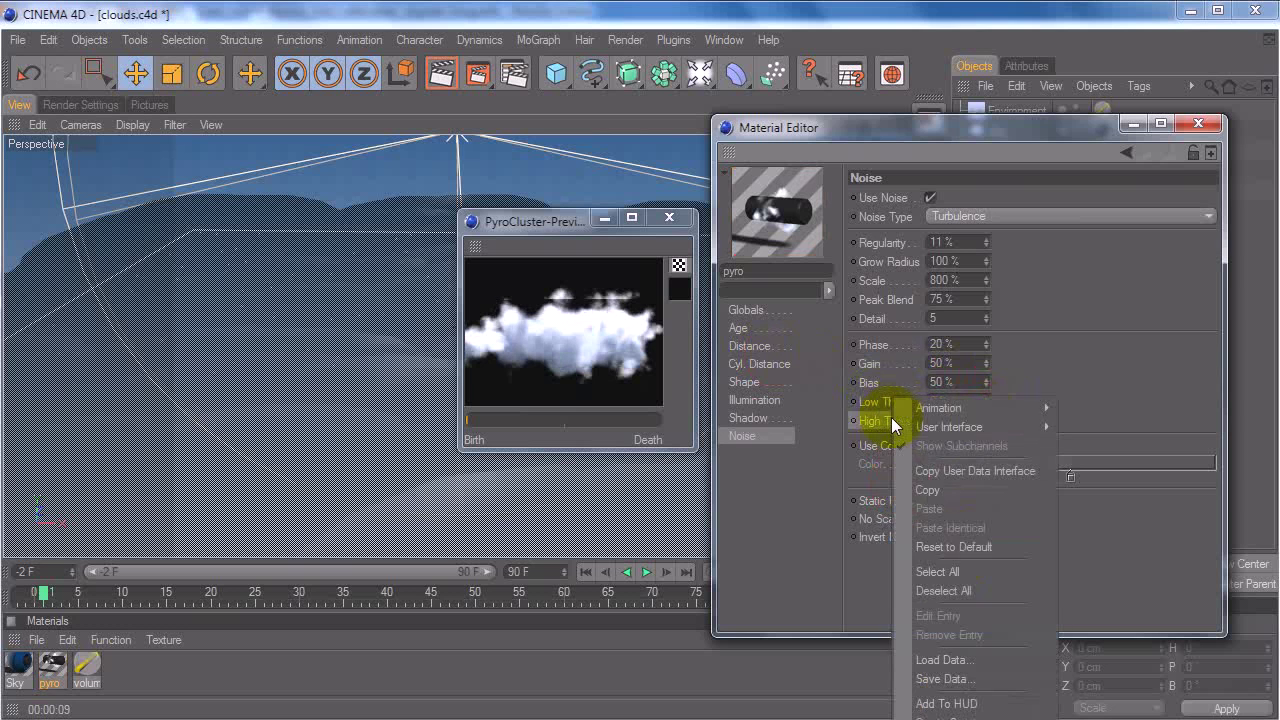
click(976, 548)
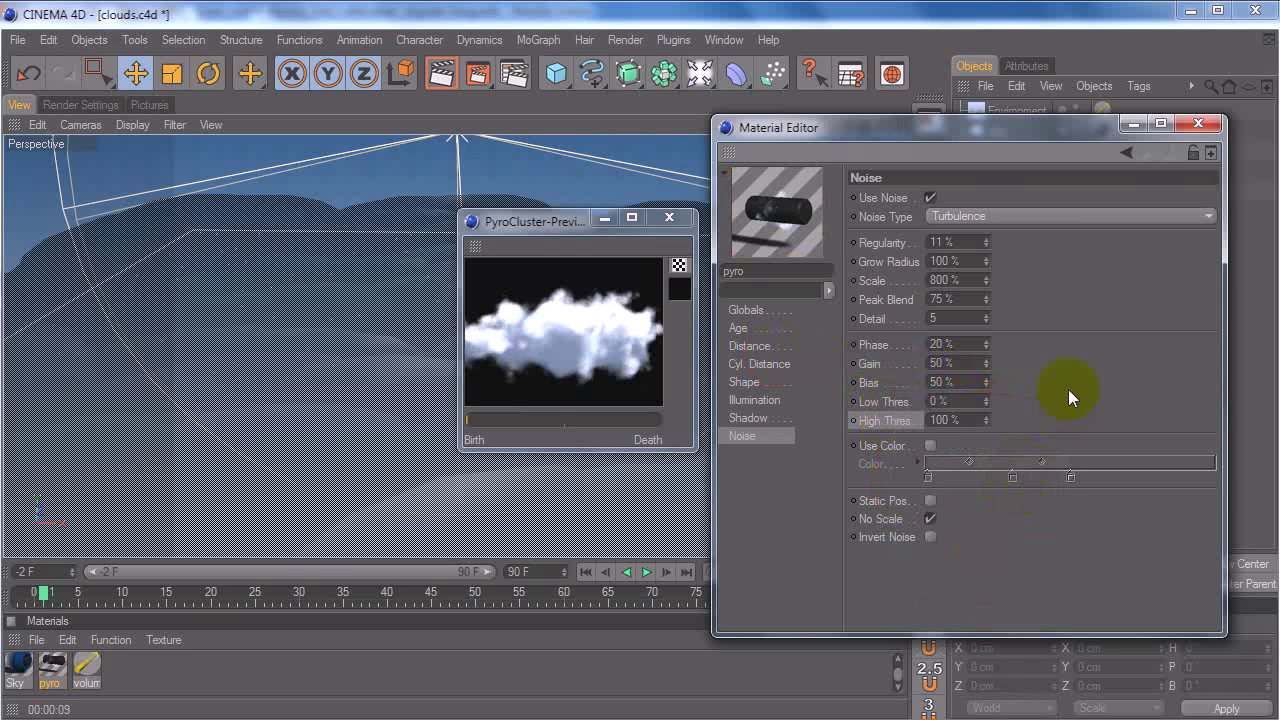
Step: Enable Use Color for the pyro noise and compare its gradient with the colour in the Globals settings
click(931, 446)
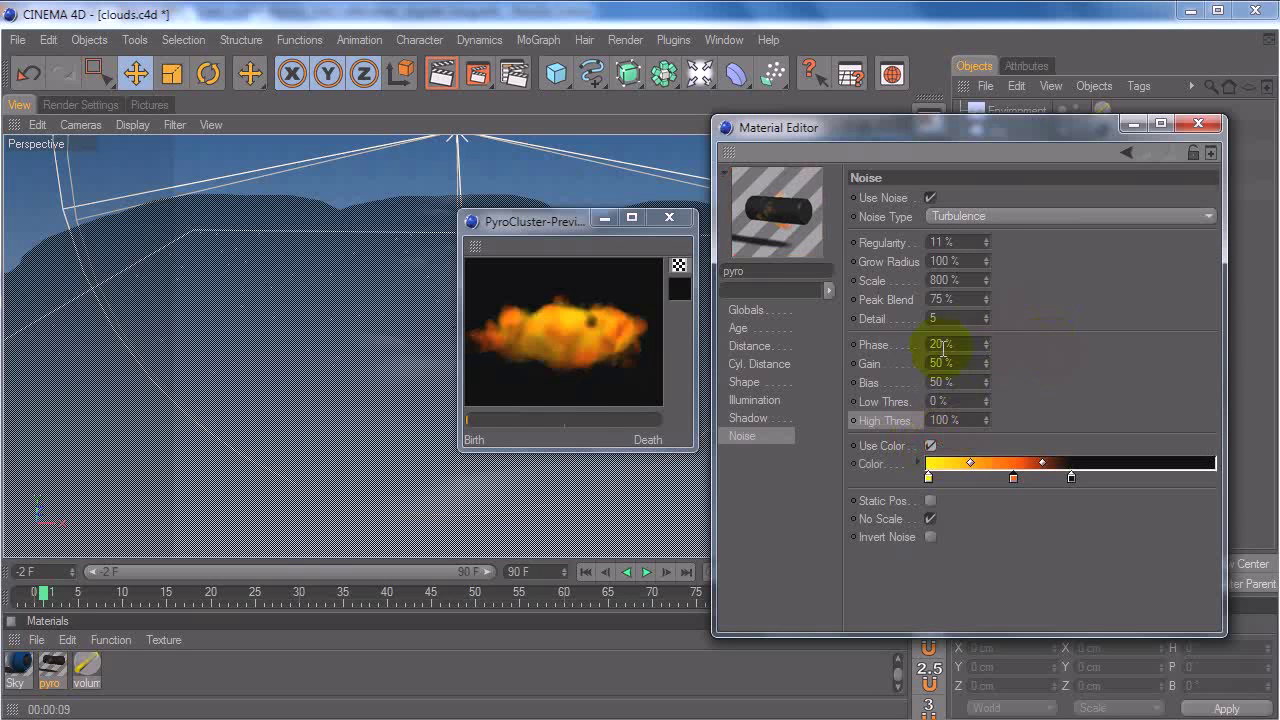
click(771, 312)
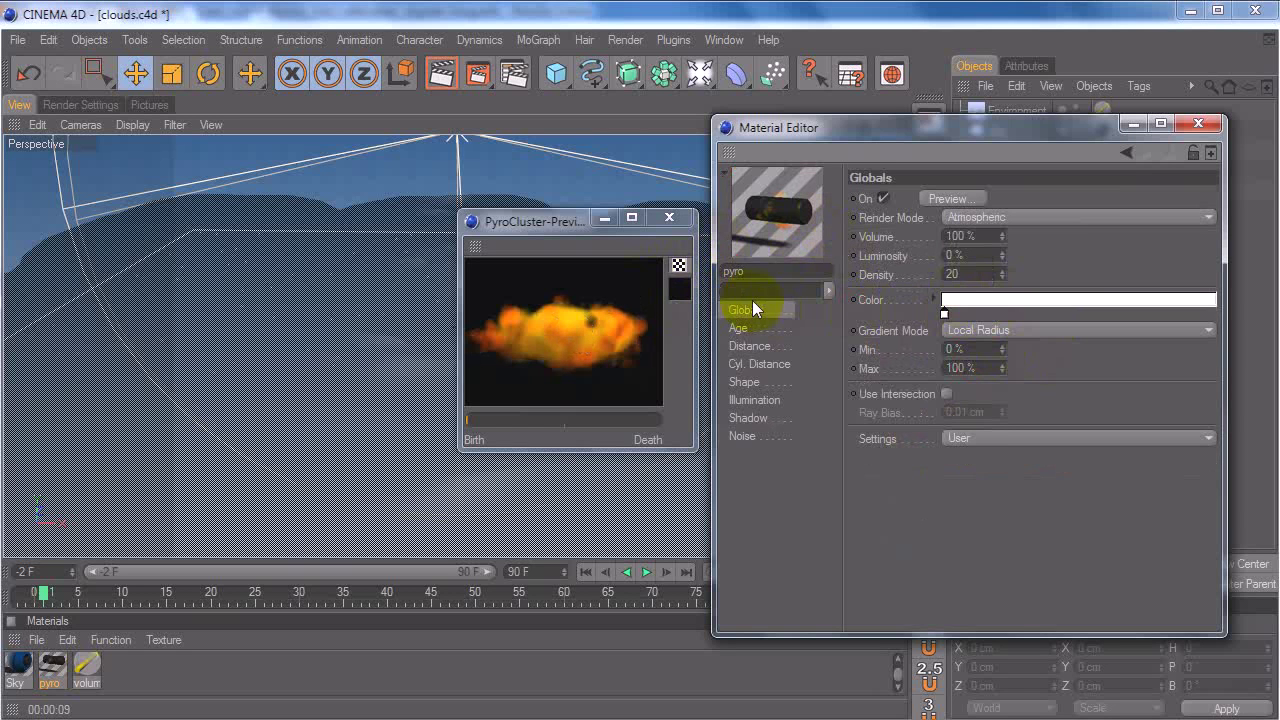
click(776, 432)
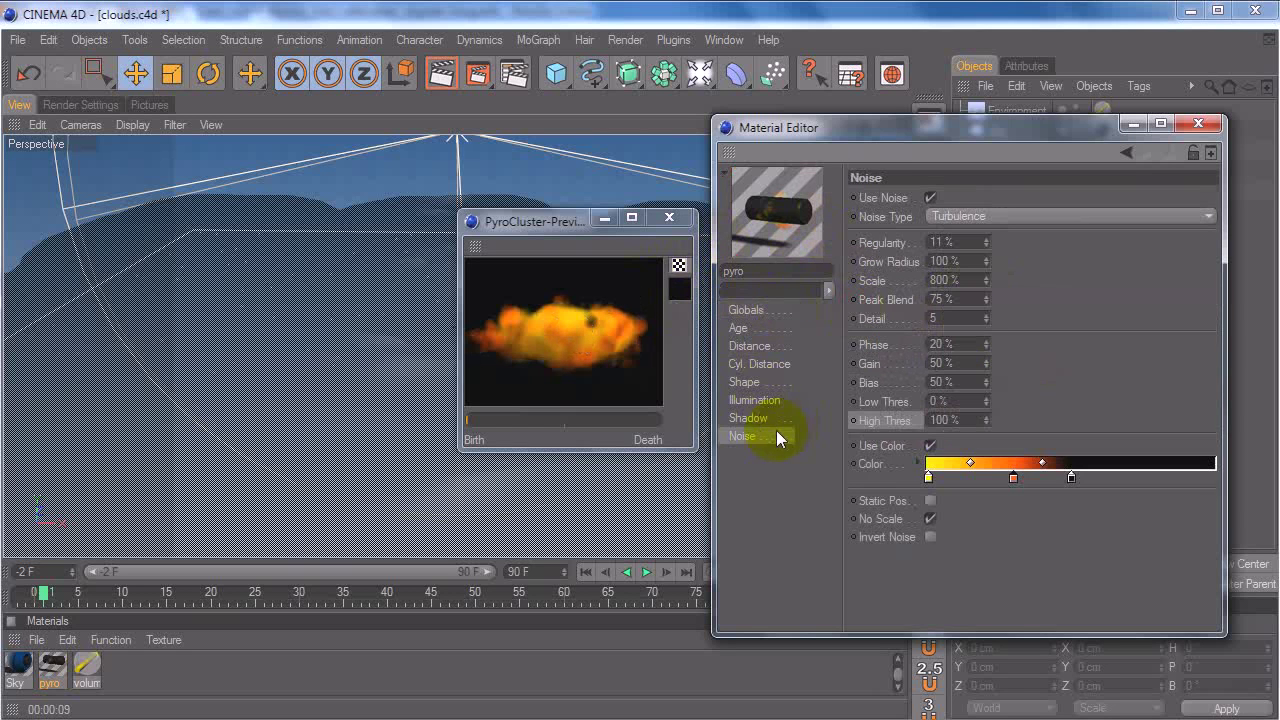
click(930, 447)
click(775, 311)
click(771, 437)
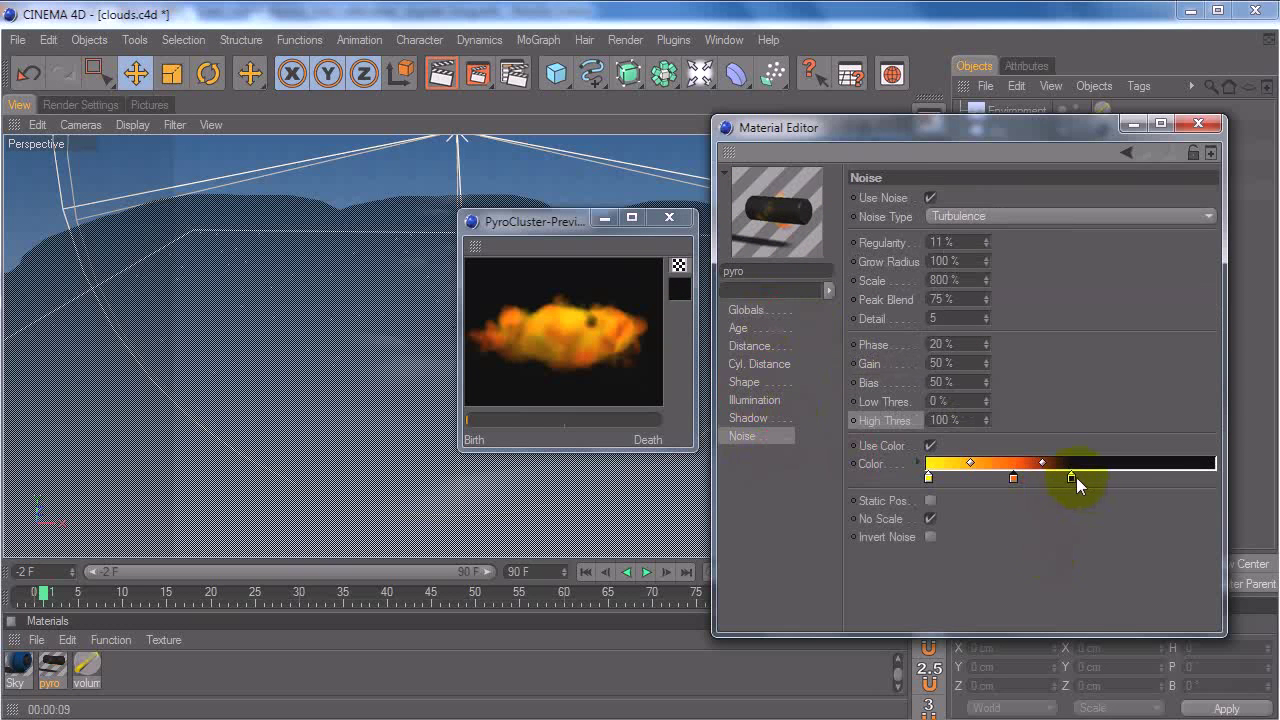
Step: Delete the black knot from the noise colour gradient and recolour the yellow knot white
drag(1072, 478, 1074, 531)
click(919, 462)
scroll(903, 490, down, 5)
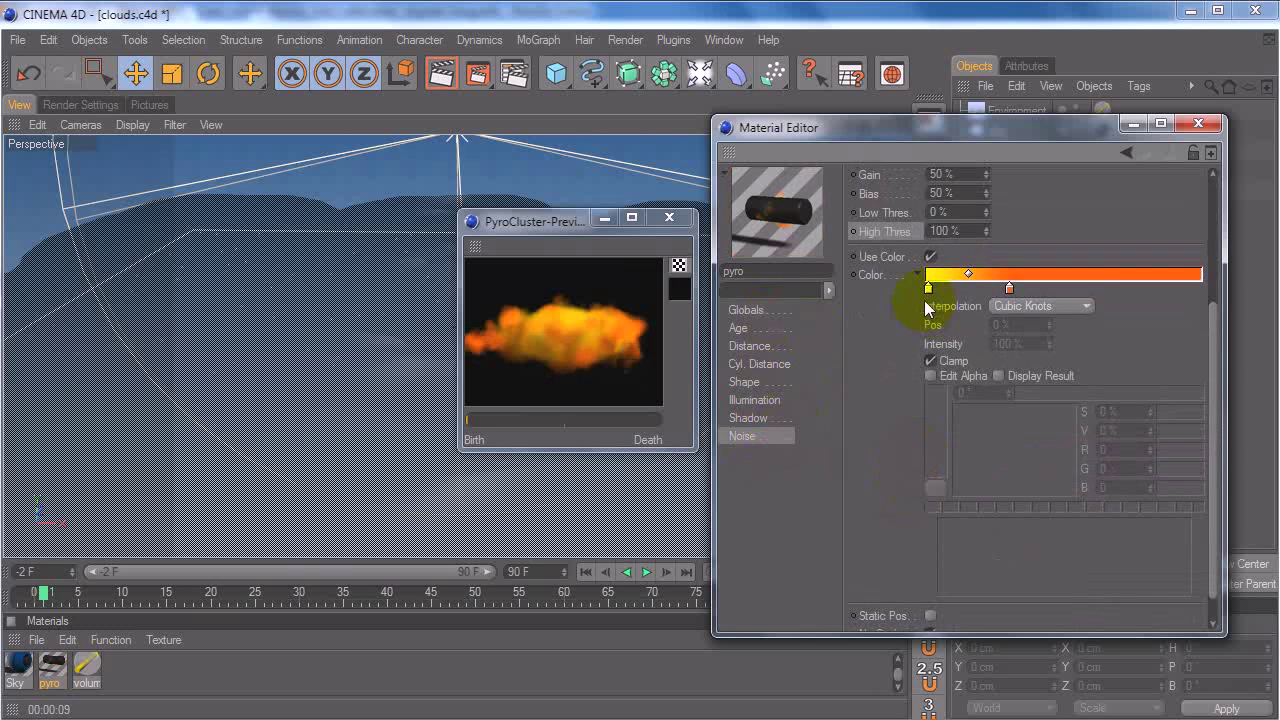
click(928, 288)
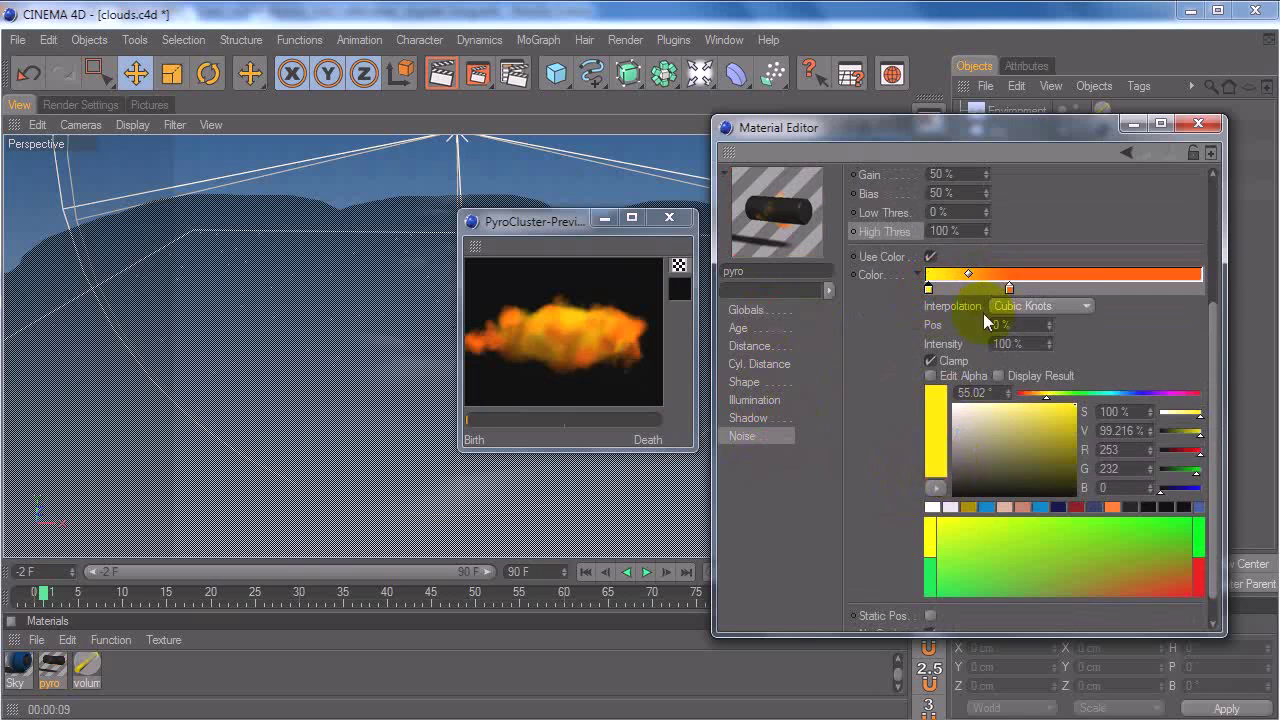
click(933, 506)
Step: Recolour the gradient's orange knot to a pale grey of RGB 226, 228, 233
click(1009, 288)
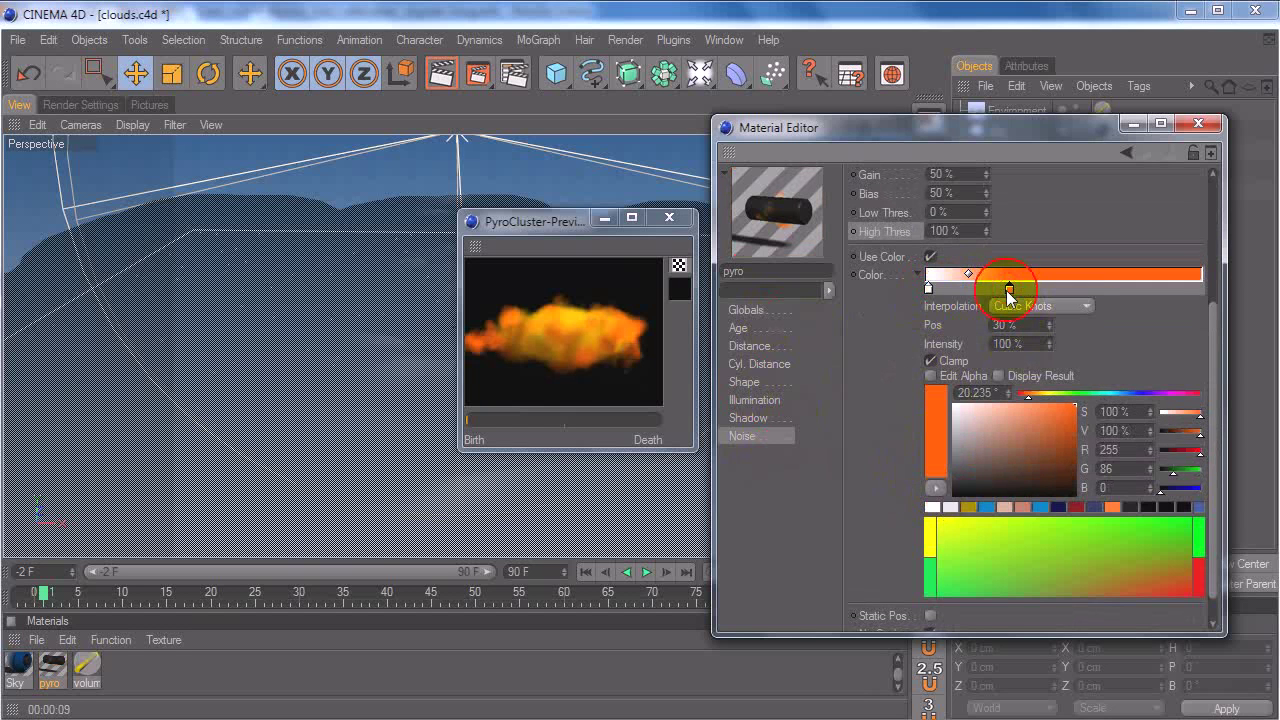
click(948, 508)
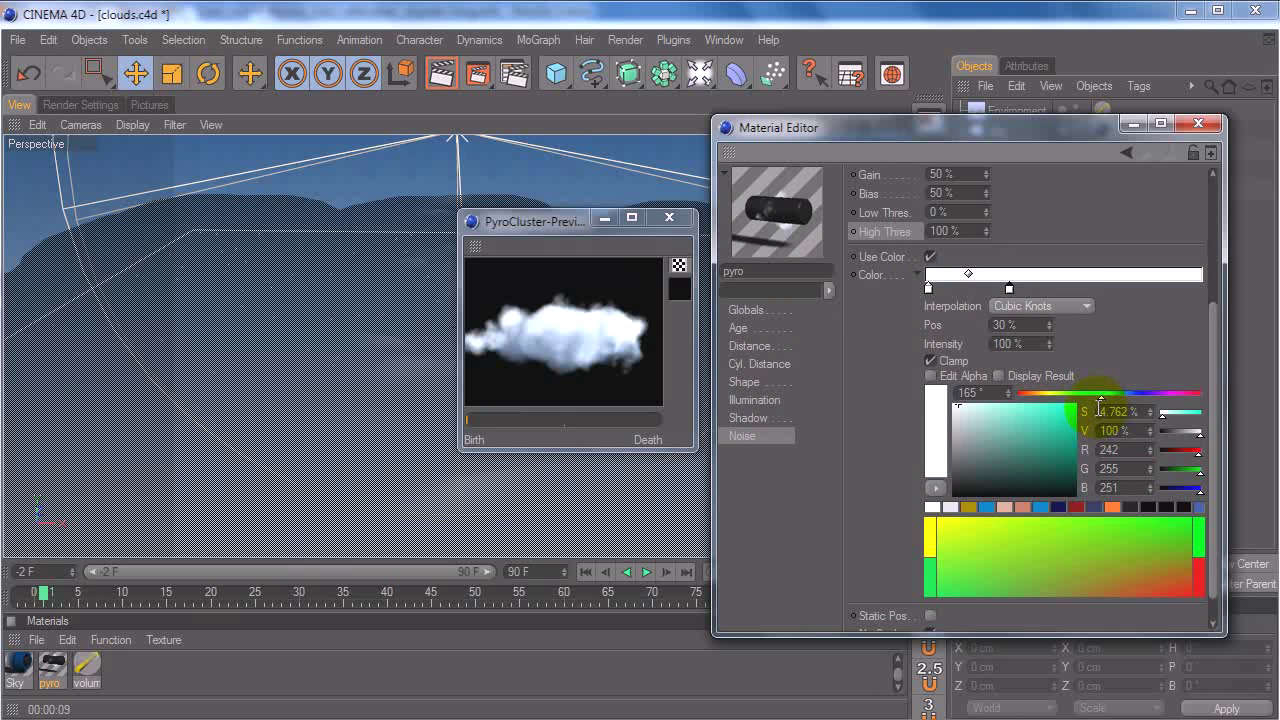
click(957, 505)
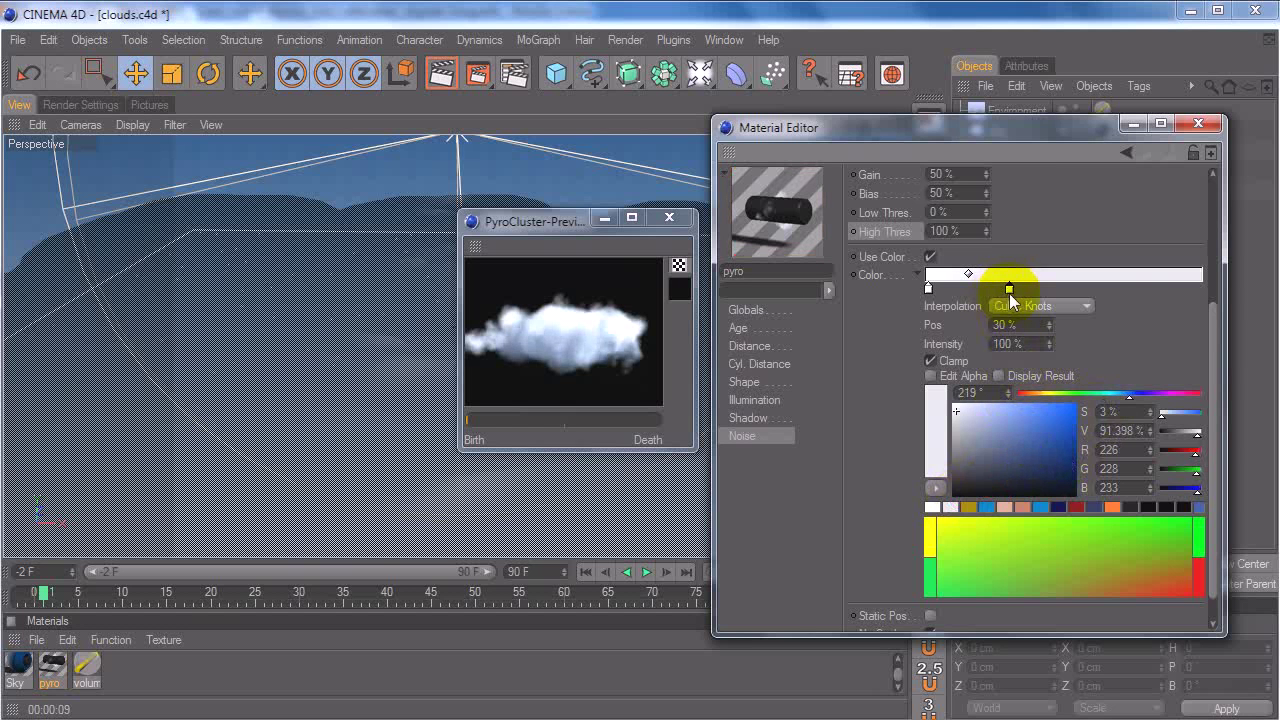
Step: Review the remaining noise settings, switch Use Color off, and turn it back on
scroll(1093, 243, up, 3)
scroll(1093, 243, up, 3)
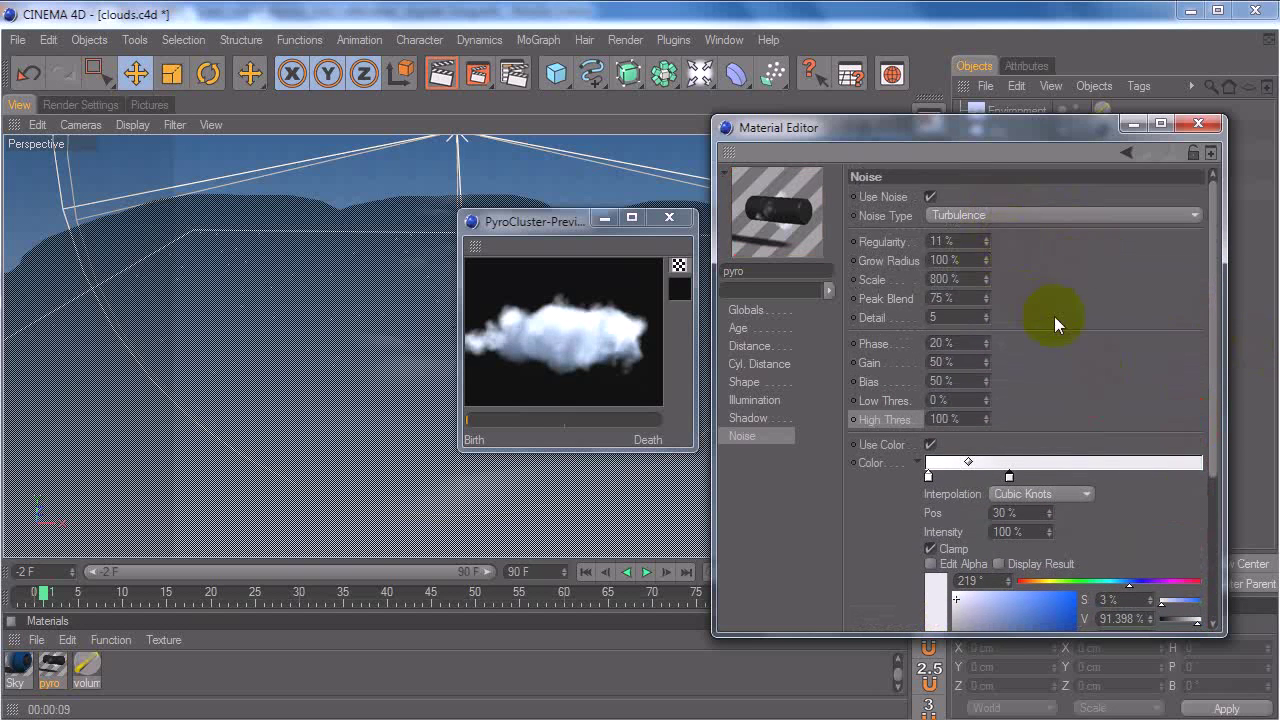
scroll(1127, 327, down, 7)
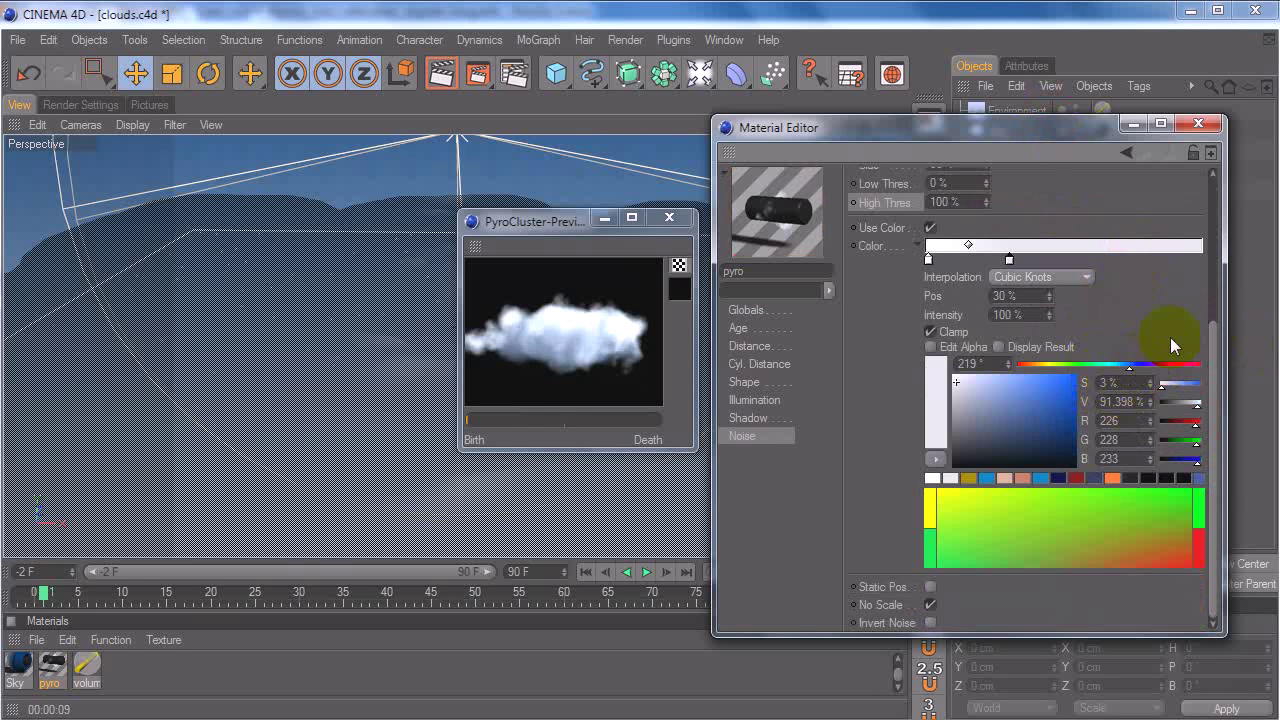
scroll(1165, 355, up, 4)
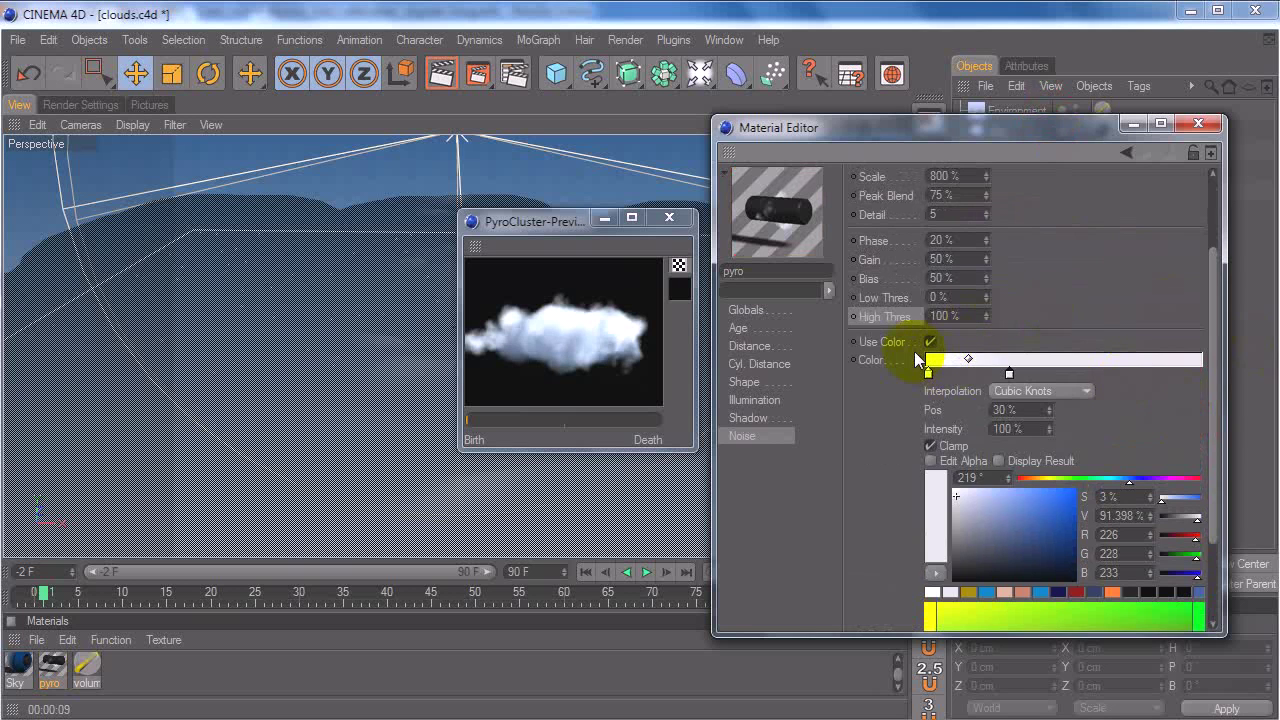
scroll(920, 358, up, 4)
click(930, 446)
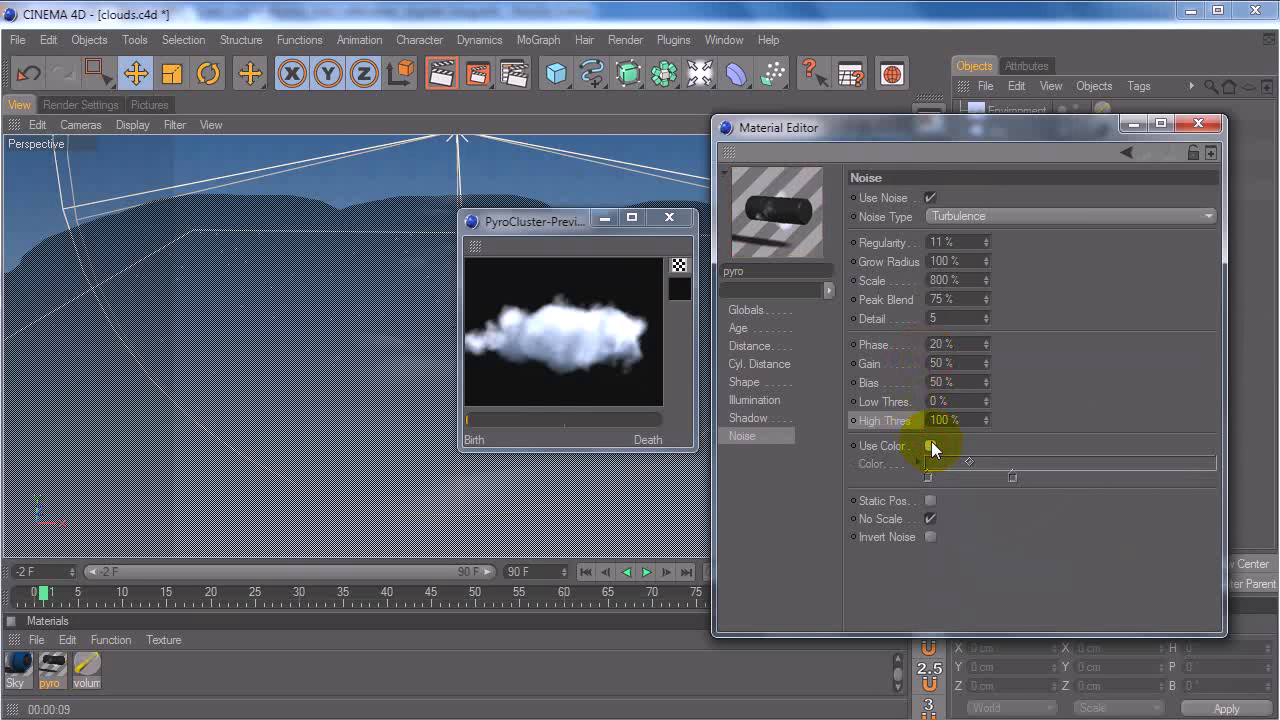
click(930, 446)
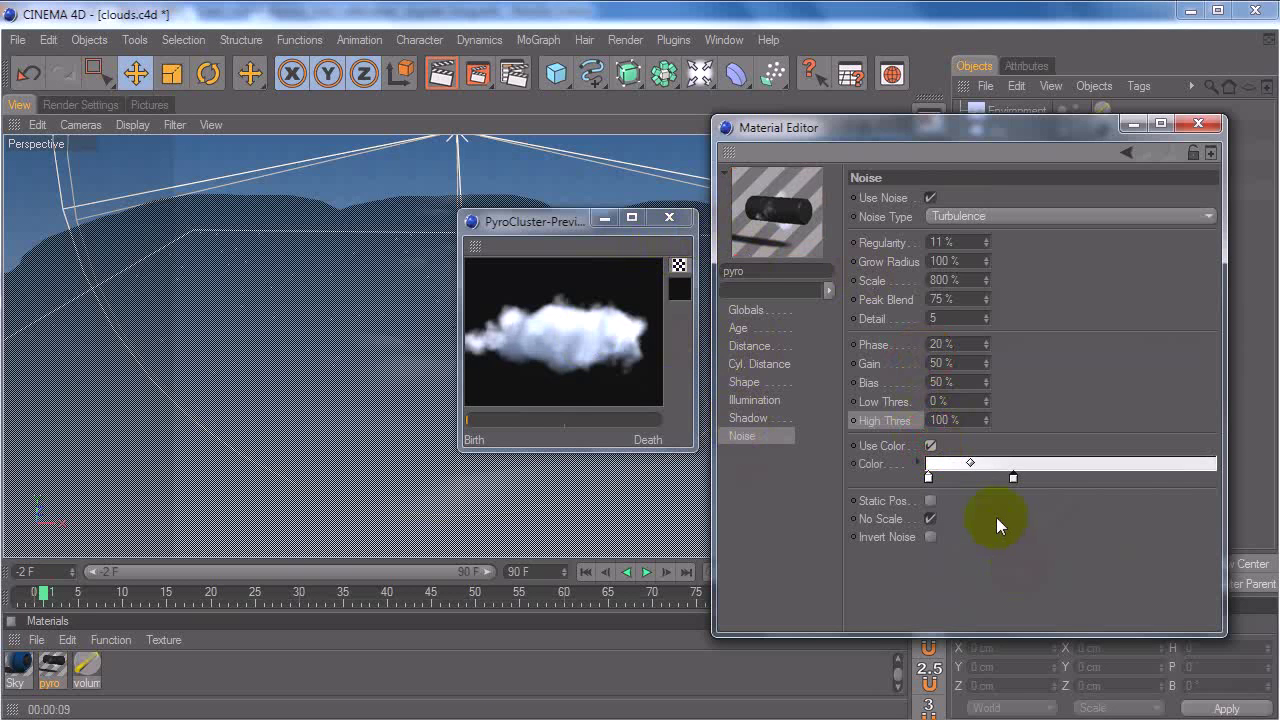
Step: Switch No Scale off and back on for the pyro noise to compare its effect on the cloud preview
click(931, 538)
click(932, 521)
click(931, 520)
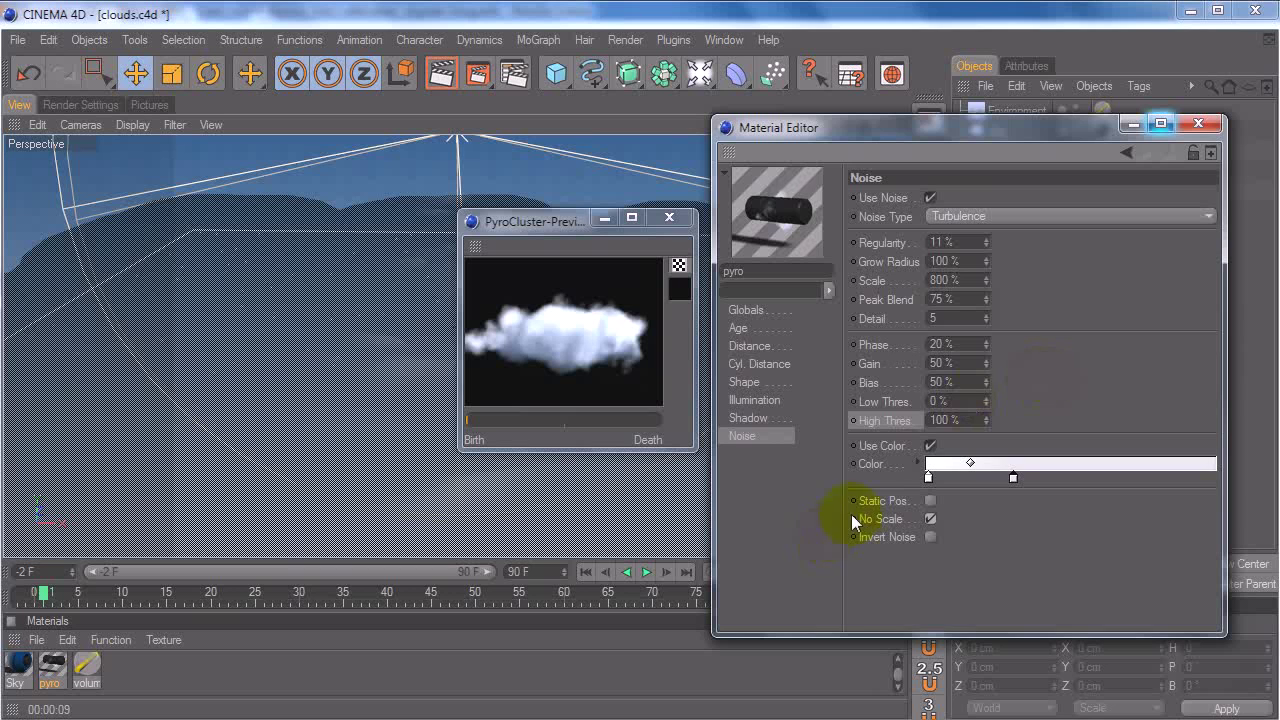
click(882, 518)
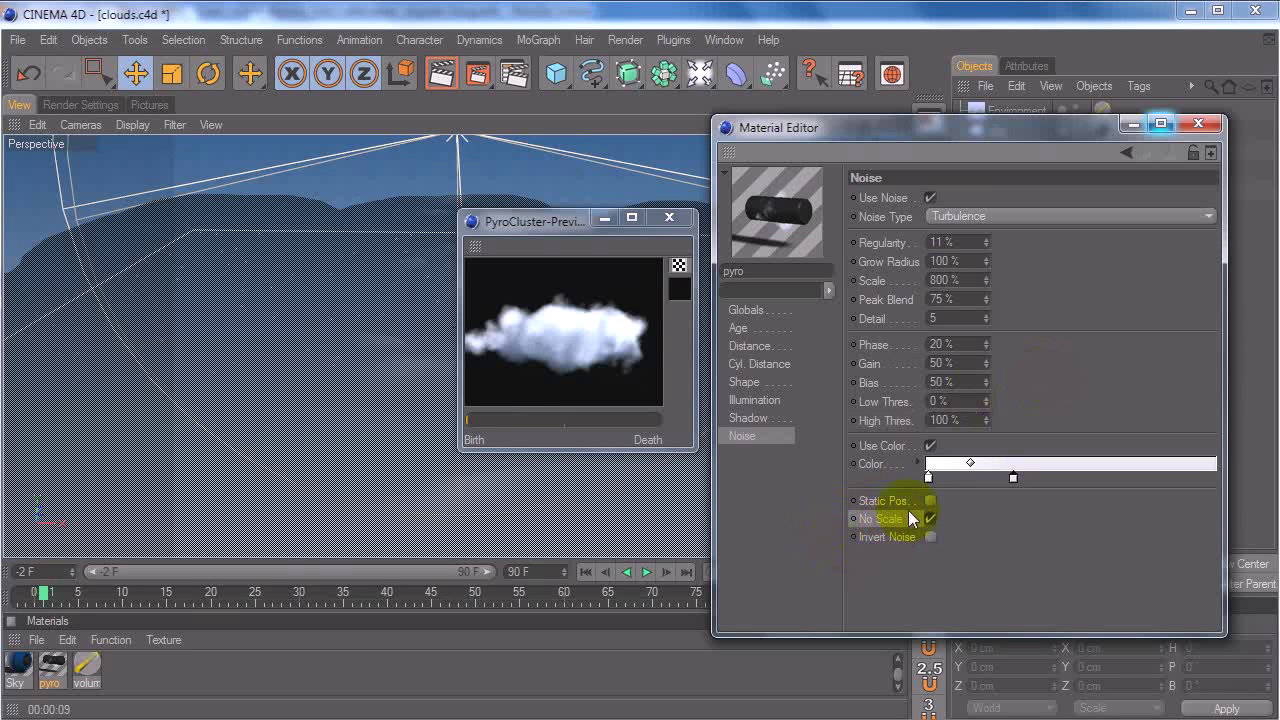
click(928, 518)
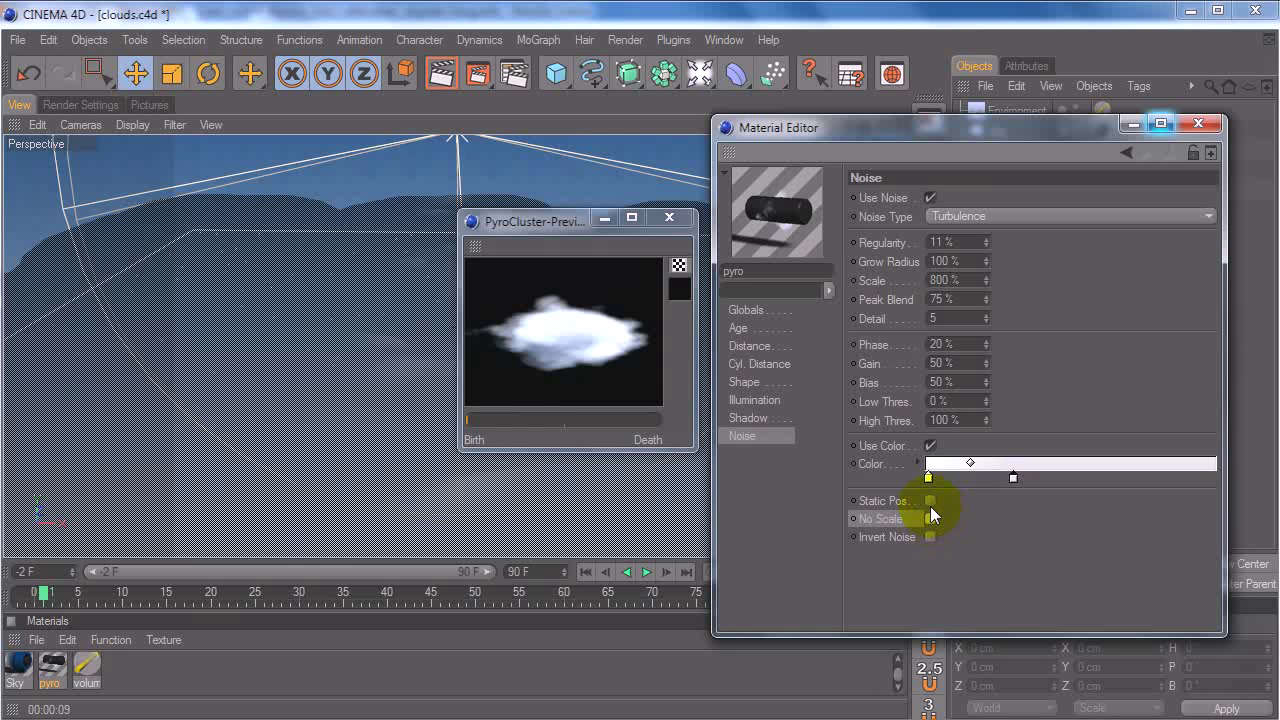
click(930, 515)
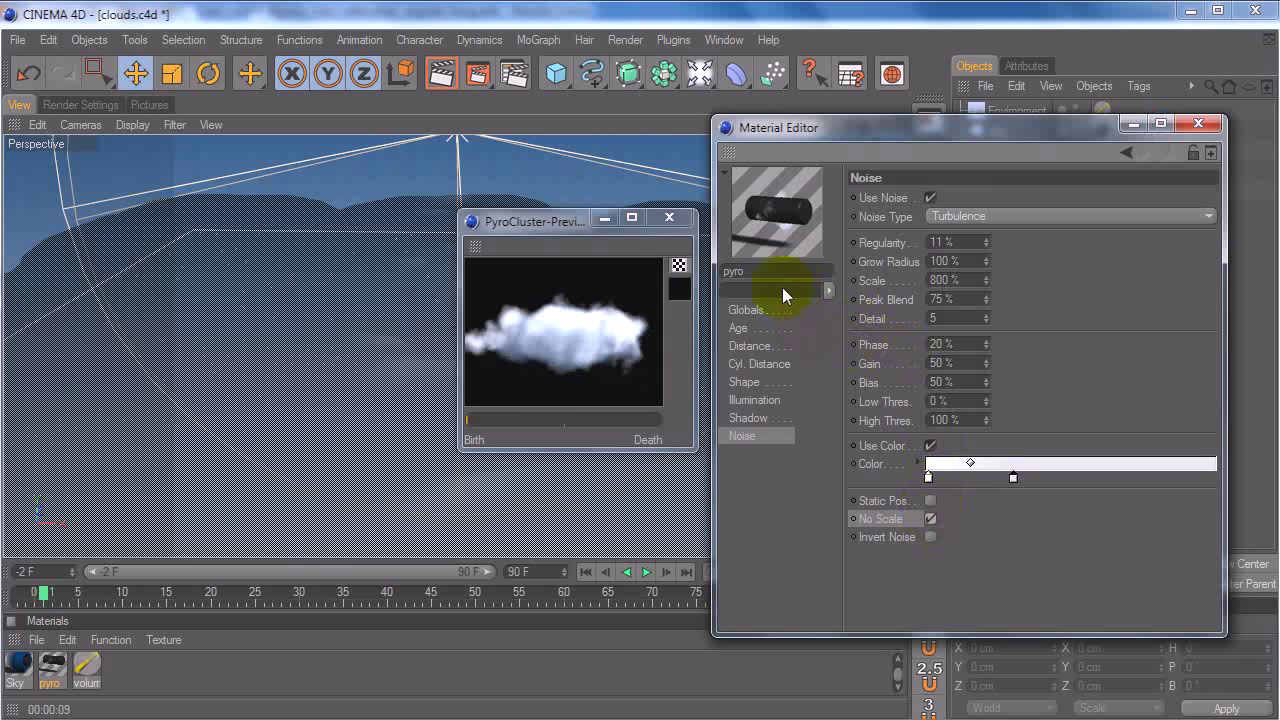
Step: Review the pyro material's Shadow and Shape settings, and recheck the noise with No Scale off and on again
click(748, 418)
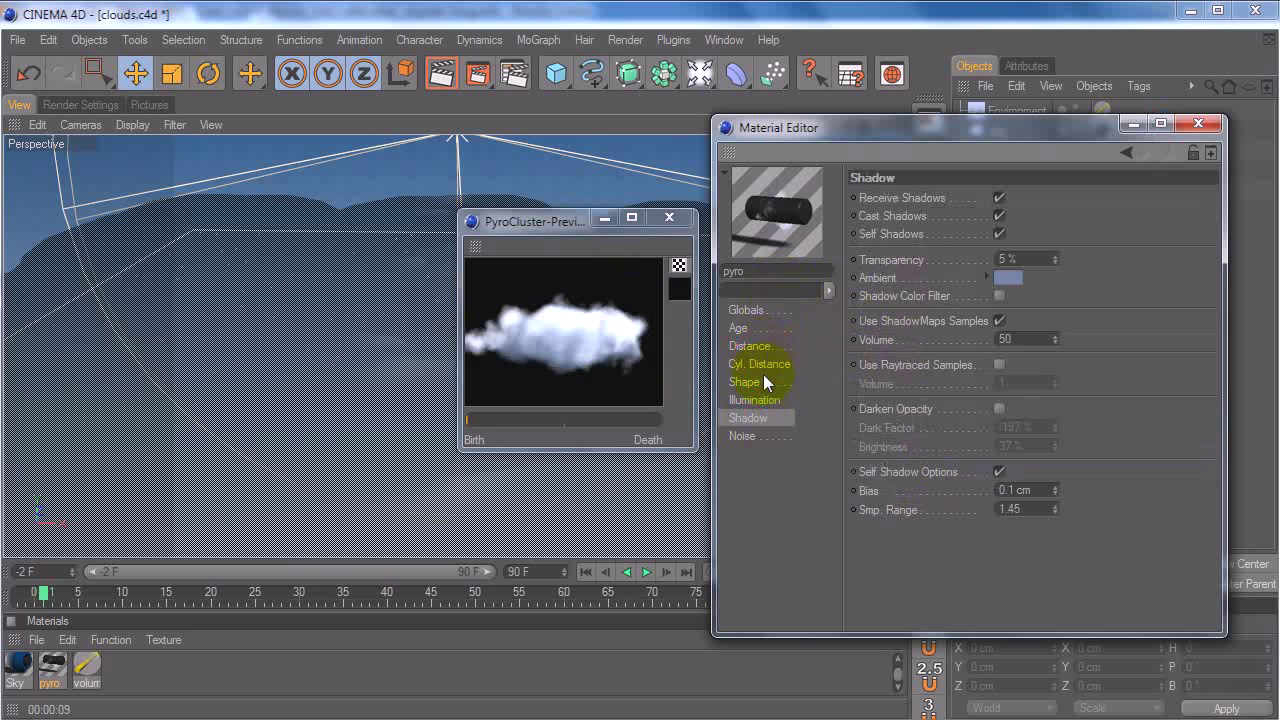
click(760, 381)
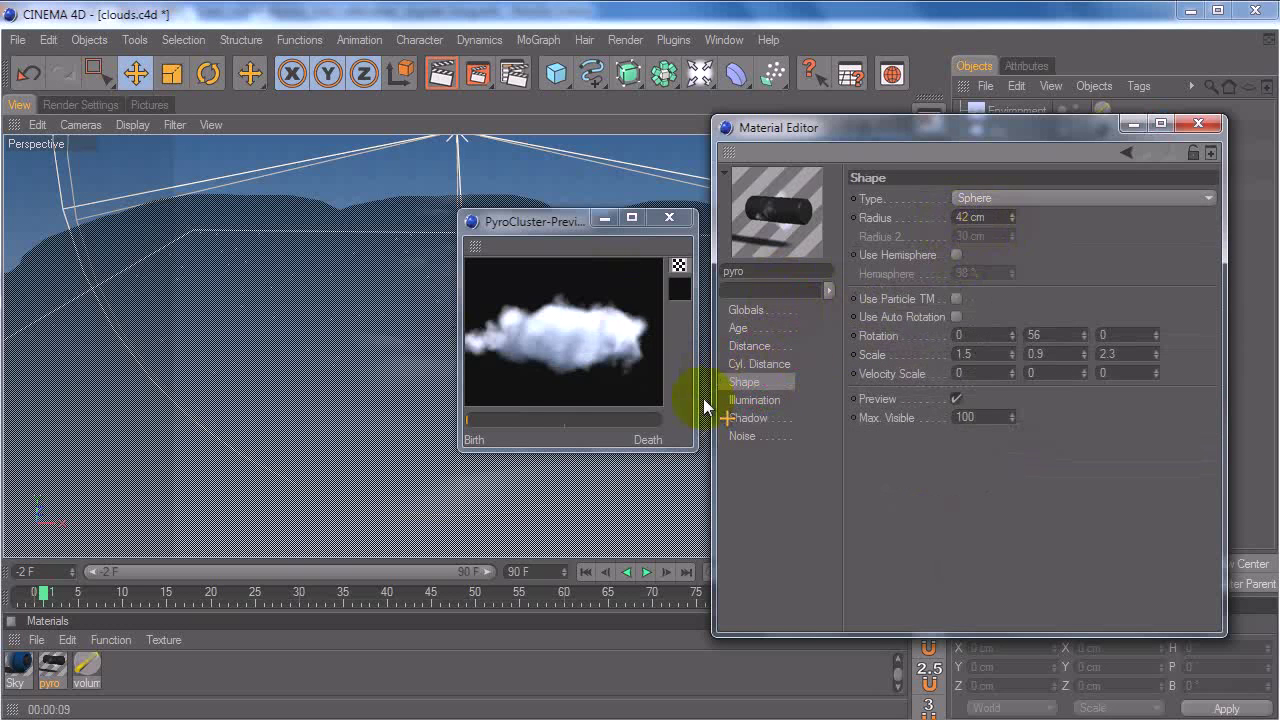
click(743, 435)
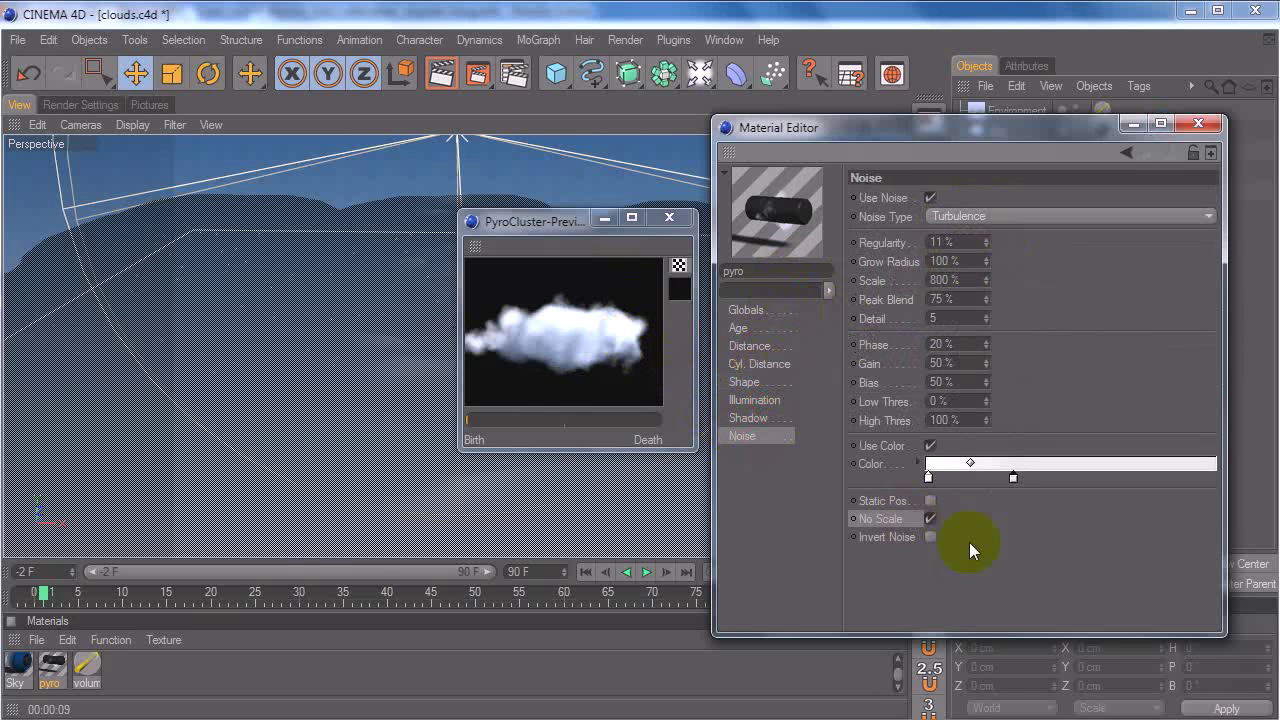
click(930, 518)
drag(493, 312, 627, 346)
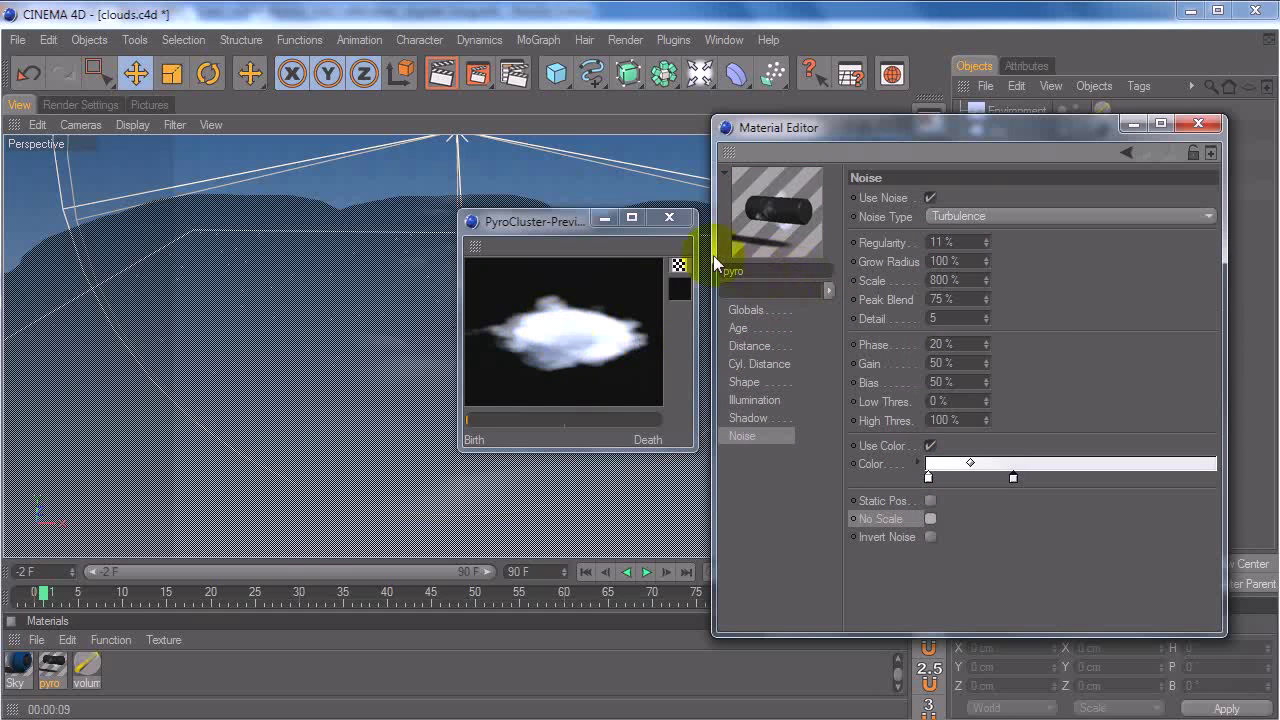
click(930, 518)
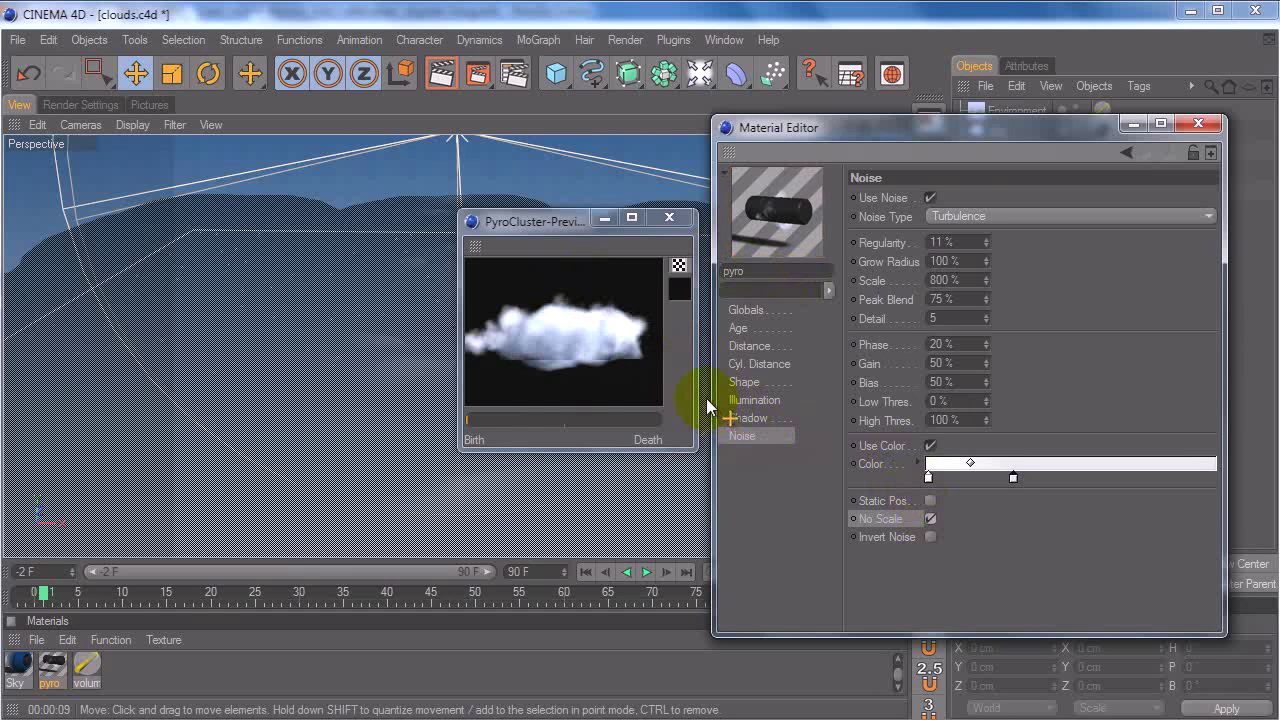
Step: Try Invert Noise on the pyro noise and switch it off again
click(932, 537)
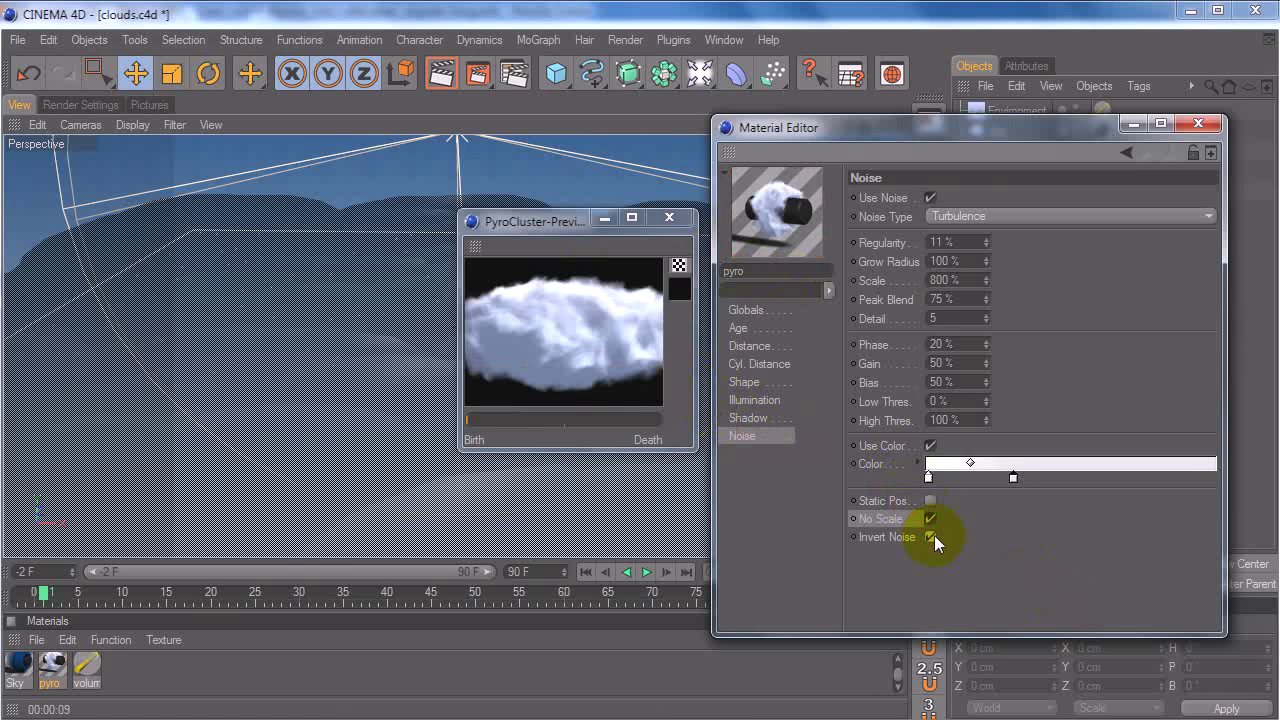
click(931, 537)
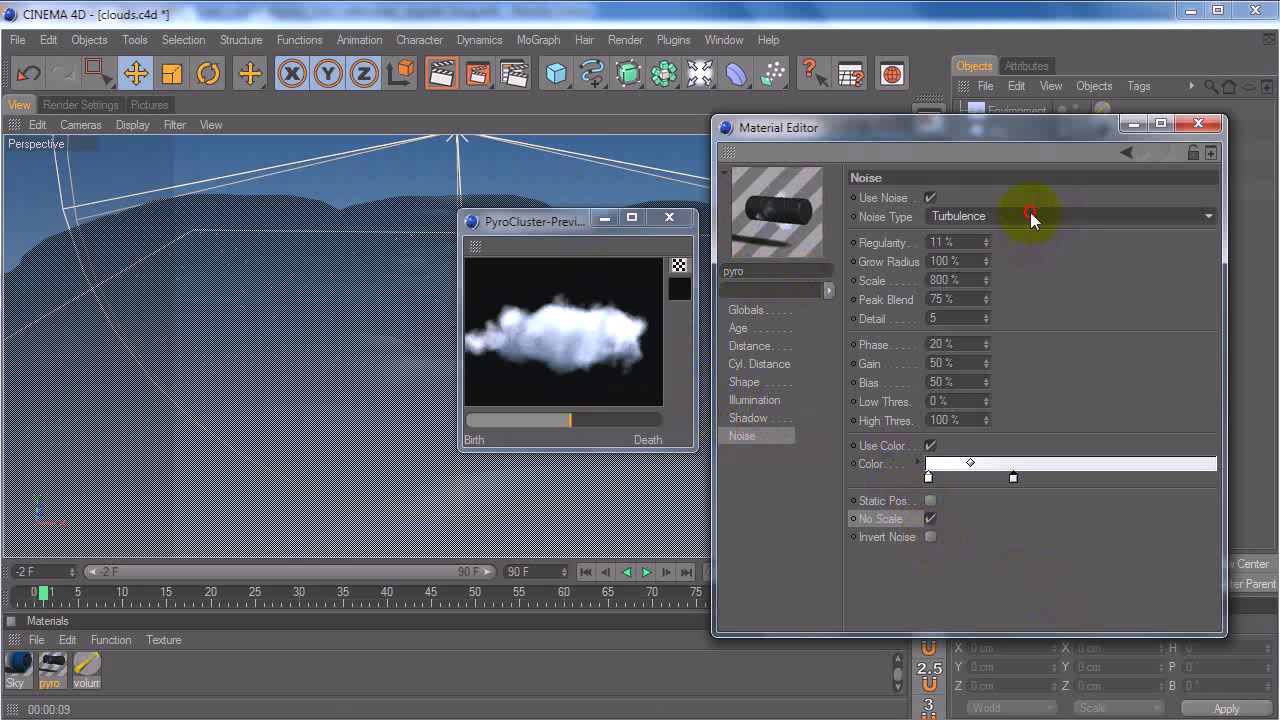
Step: Change the pyro noise type to fBm Fractal, and close the PyroCluster preview and the Material Editor
click(1029, 214)
click(975, 350)
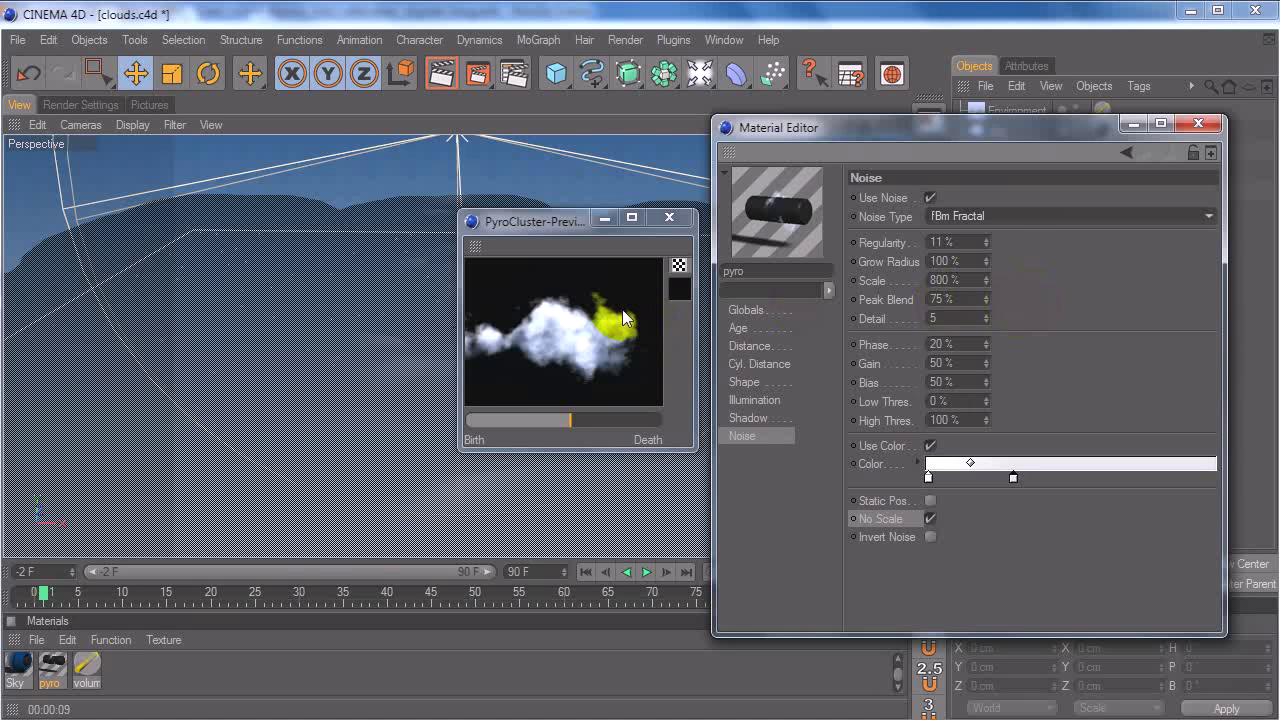
click(670, 220)
click(1197, 124)
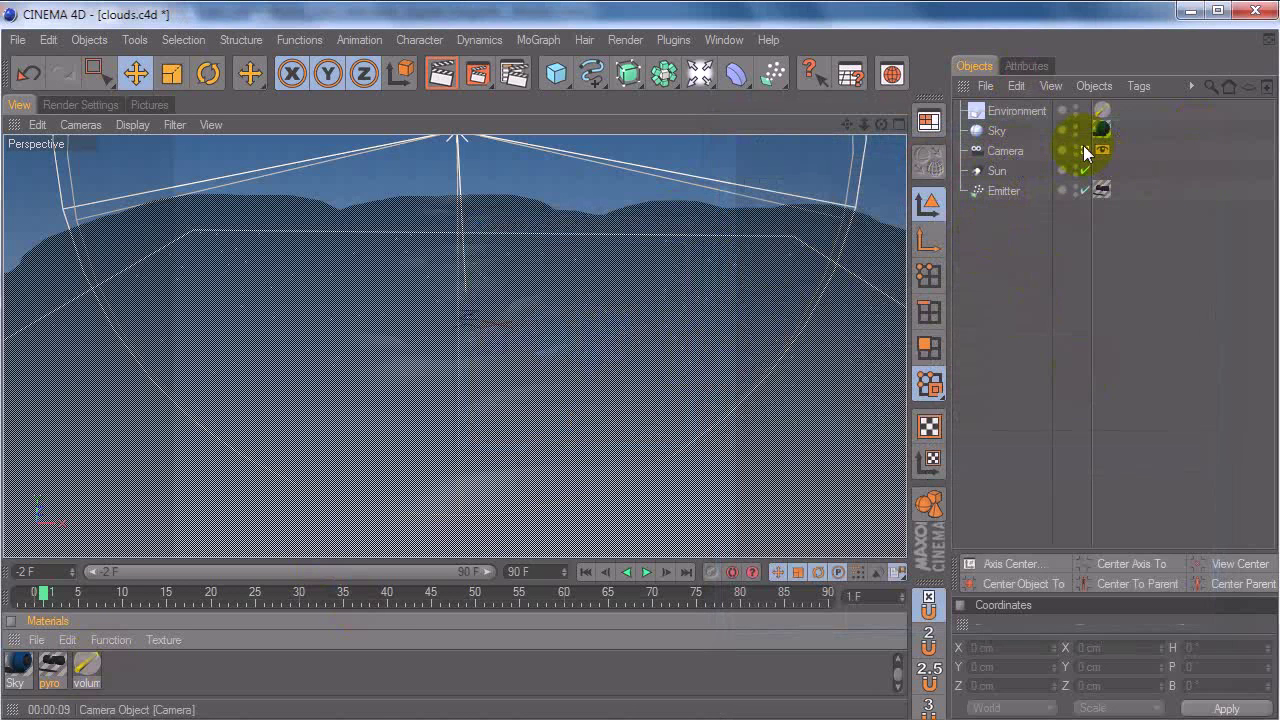
Step: Reframe the cloud scene from a lower angle with the horizon near mid-height, and render the active view
alt+drag(811, 193, 640, 385)
drag(864, 125, 640, 382)
drag(864, 125, 720, 390)
alt+drag(682, 216, 737, 198)
drag(863, 121, 634, 374)
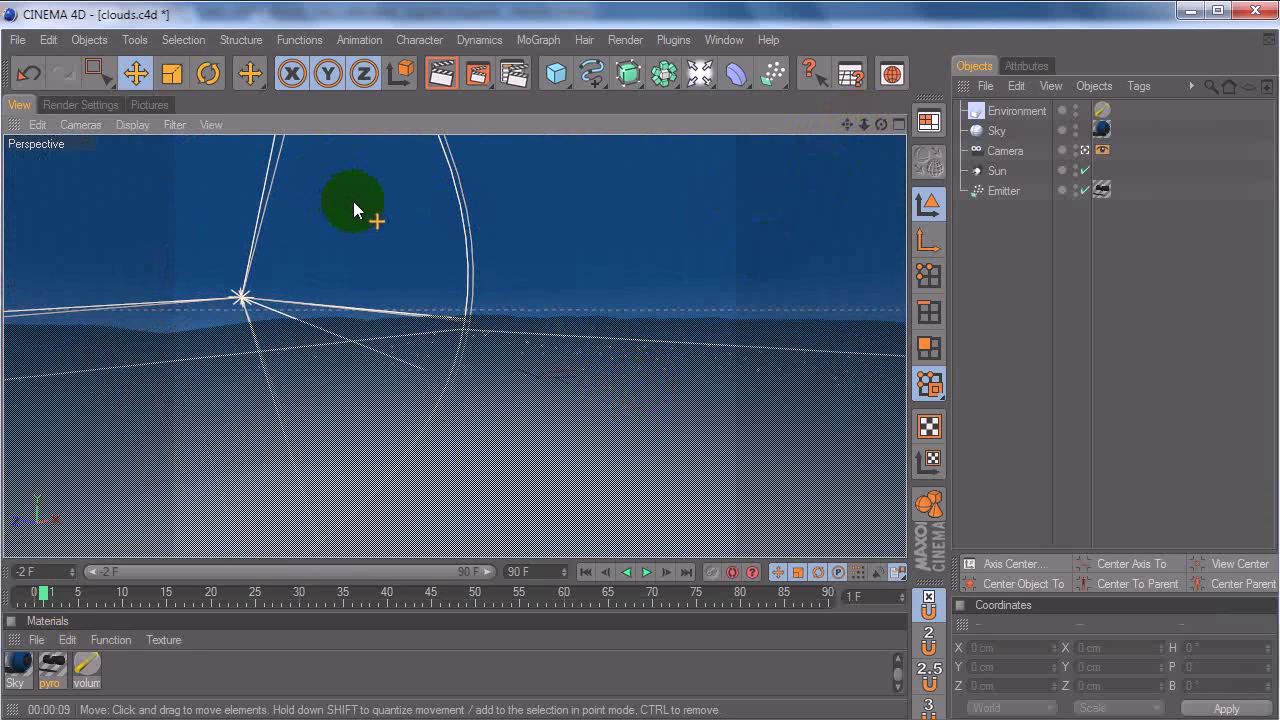
key(ctrl+r)
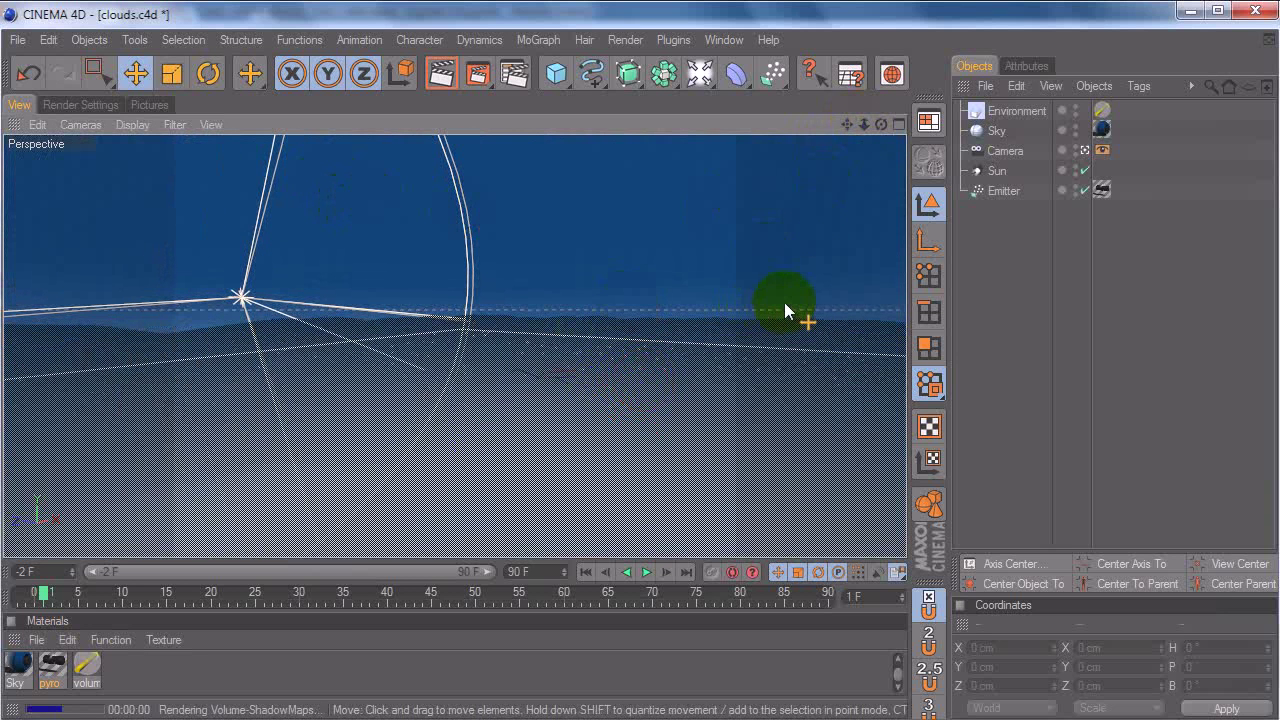